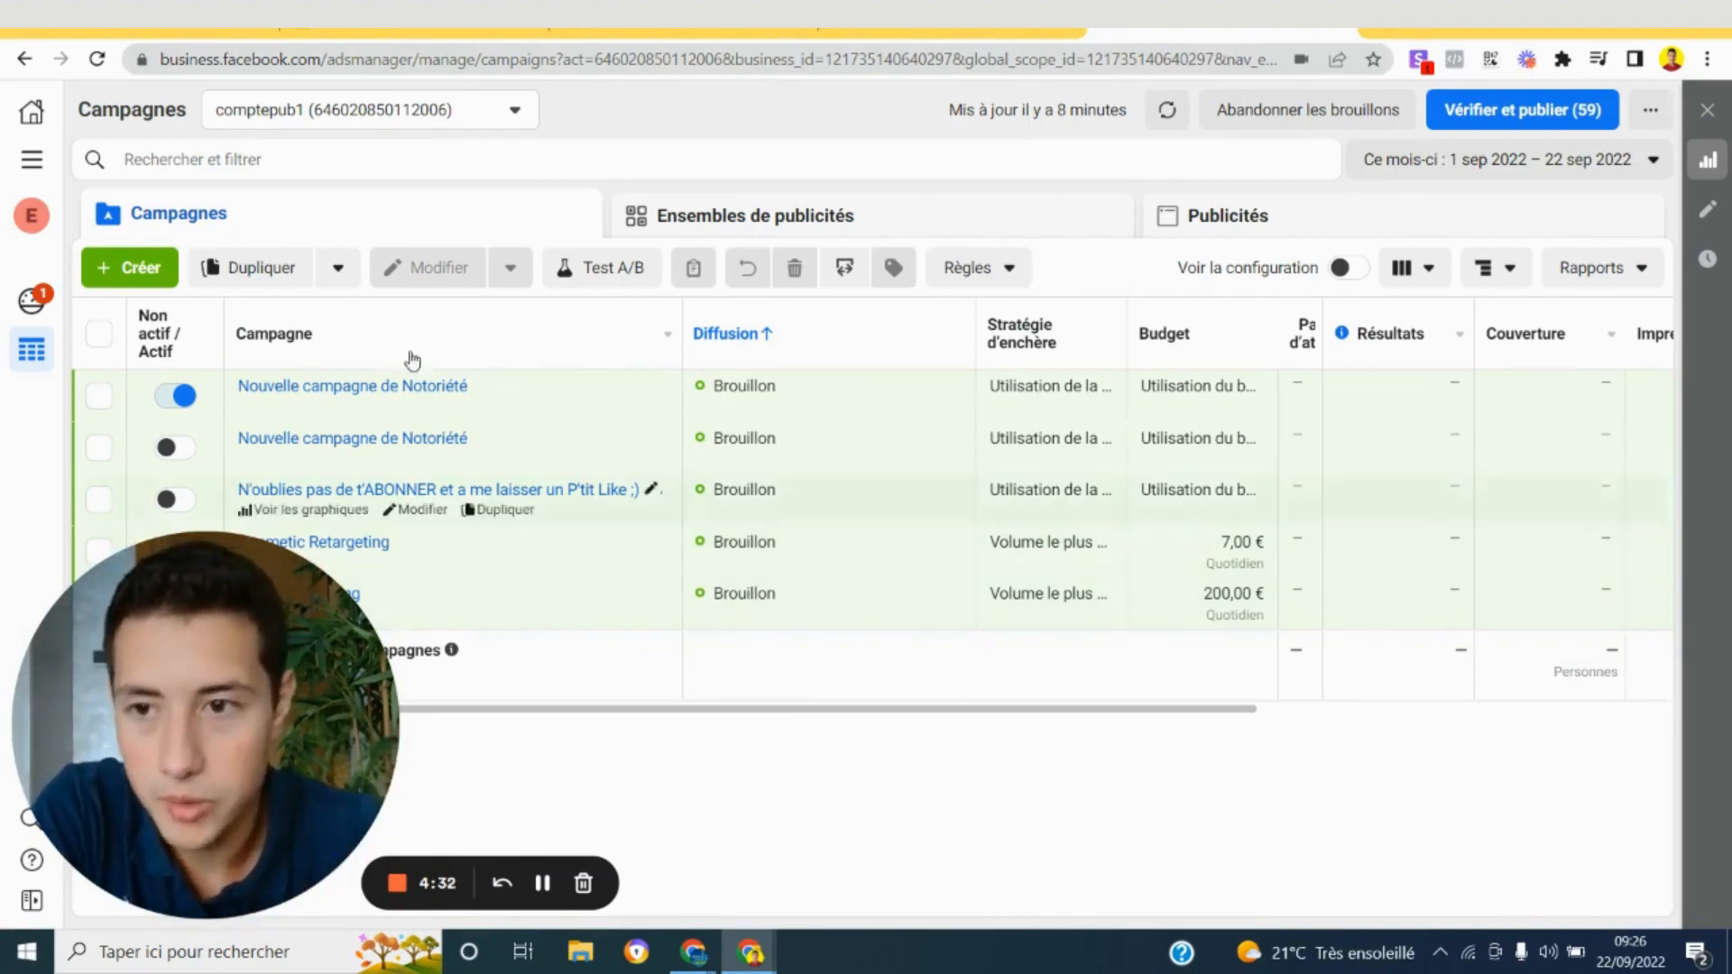
Create a new campaign with the Ventes objective
left_click(140, 268)
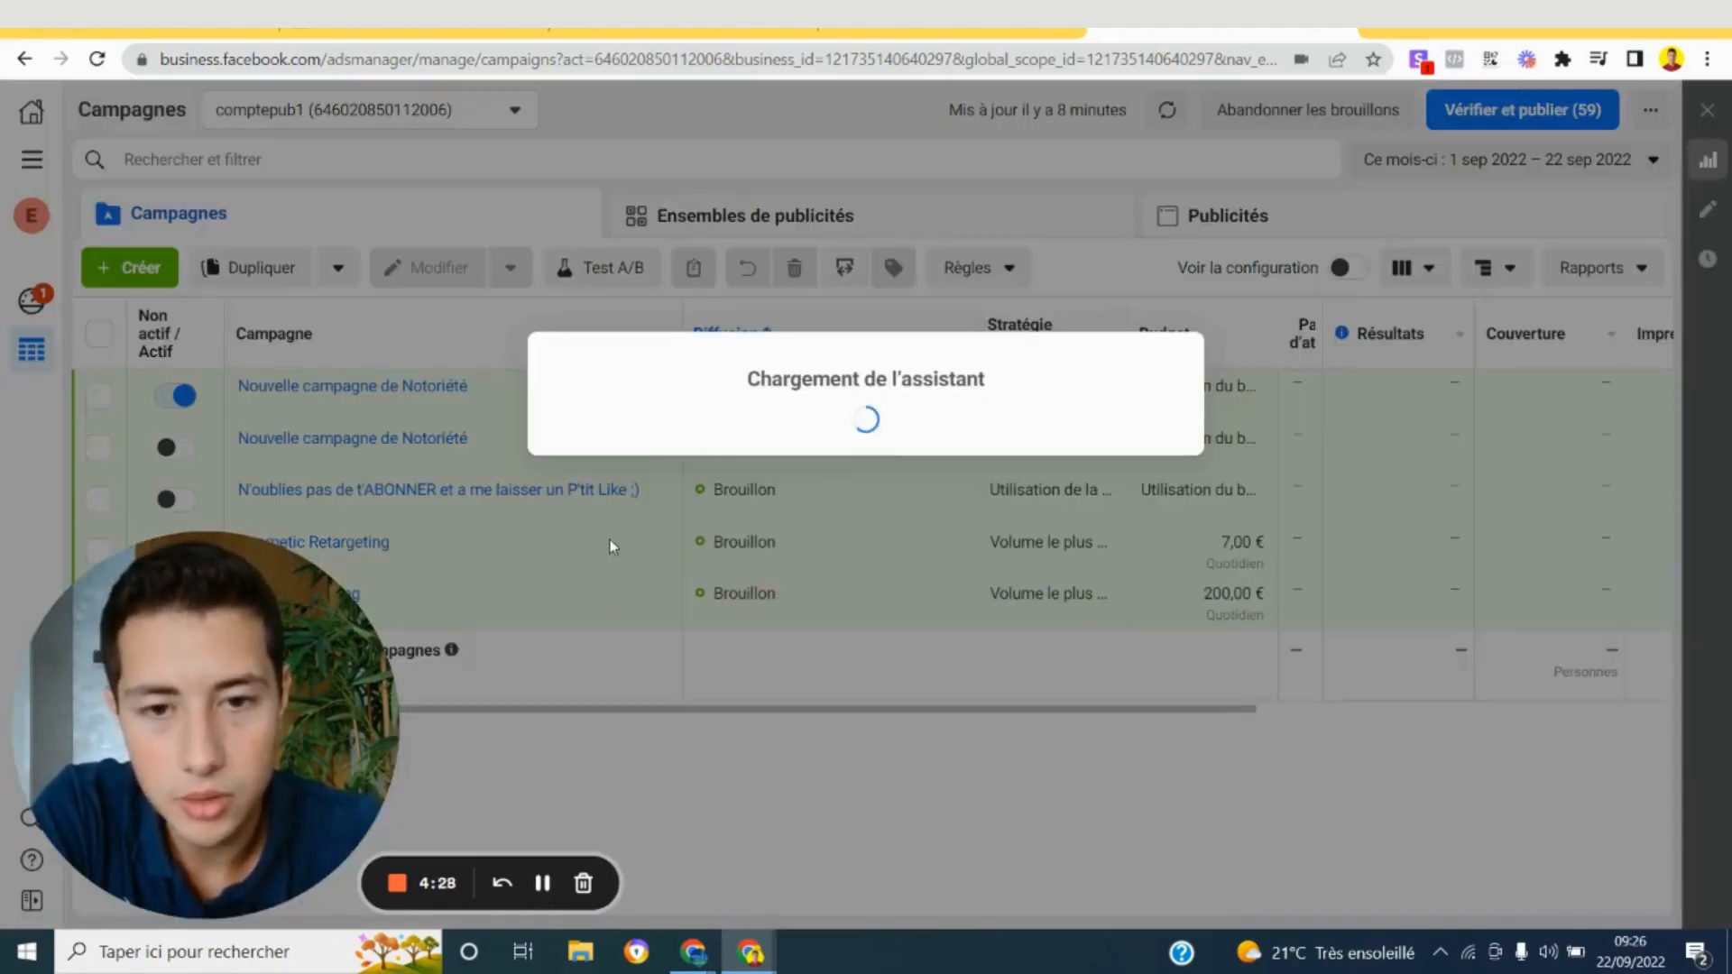
scroll(714, 601, "down", 5)
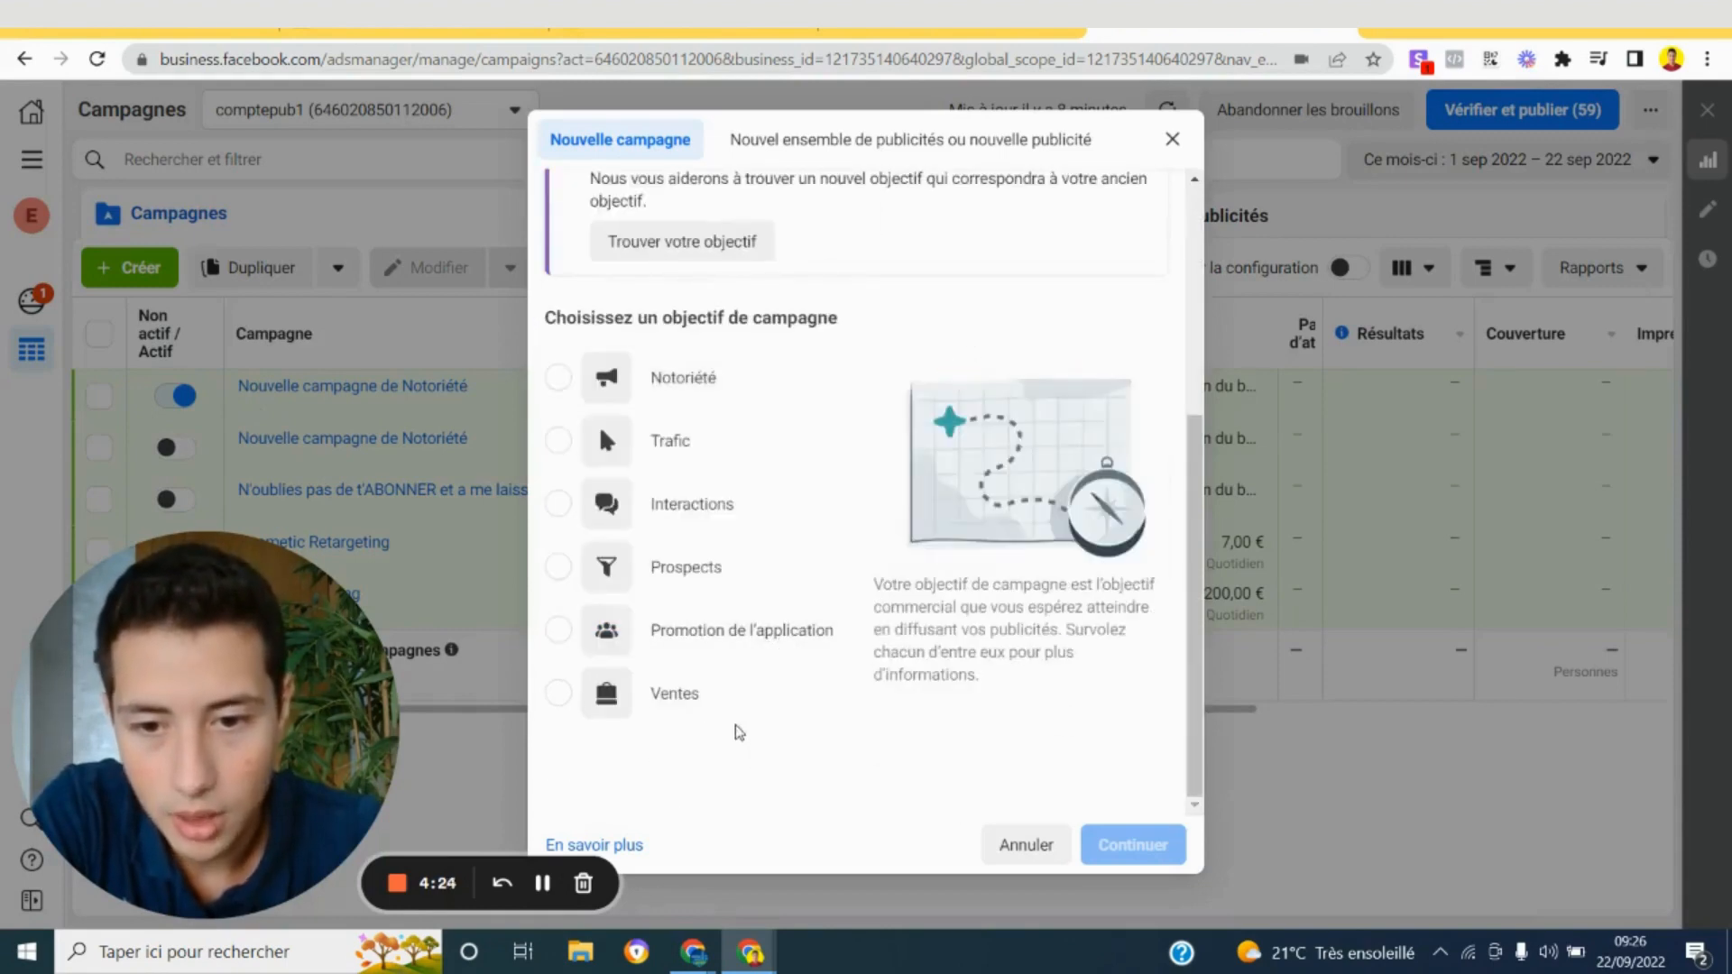
left_click(731, 697)
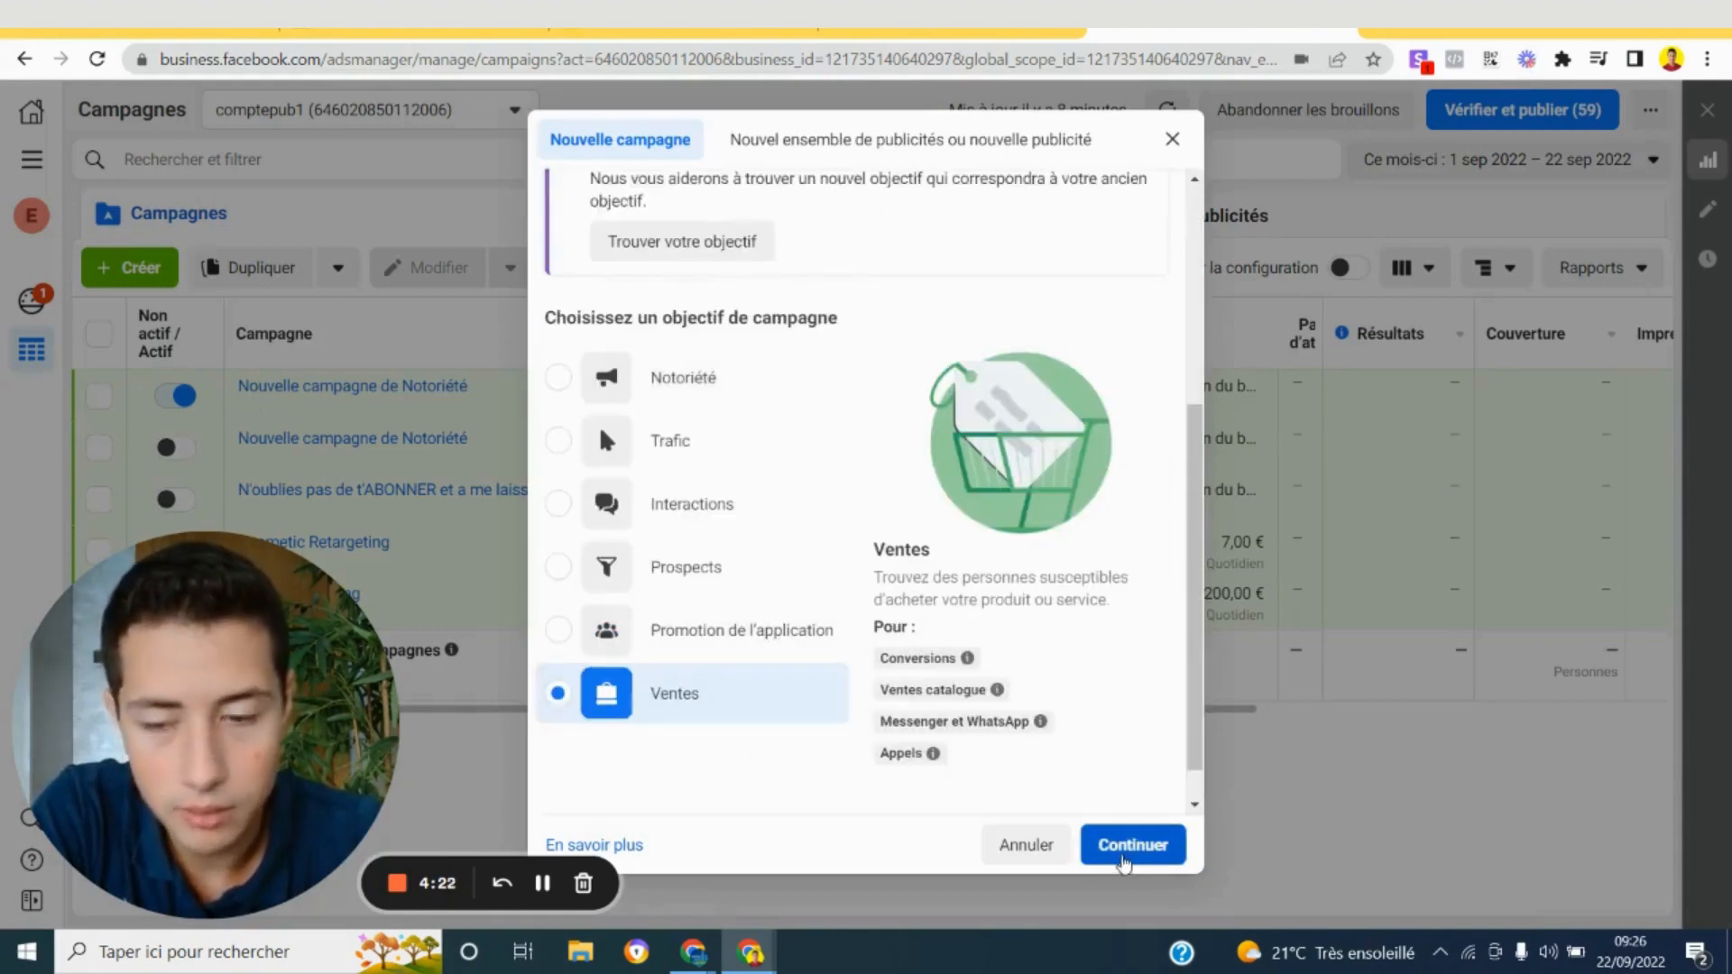
left_click(1123, 852)
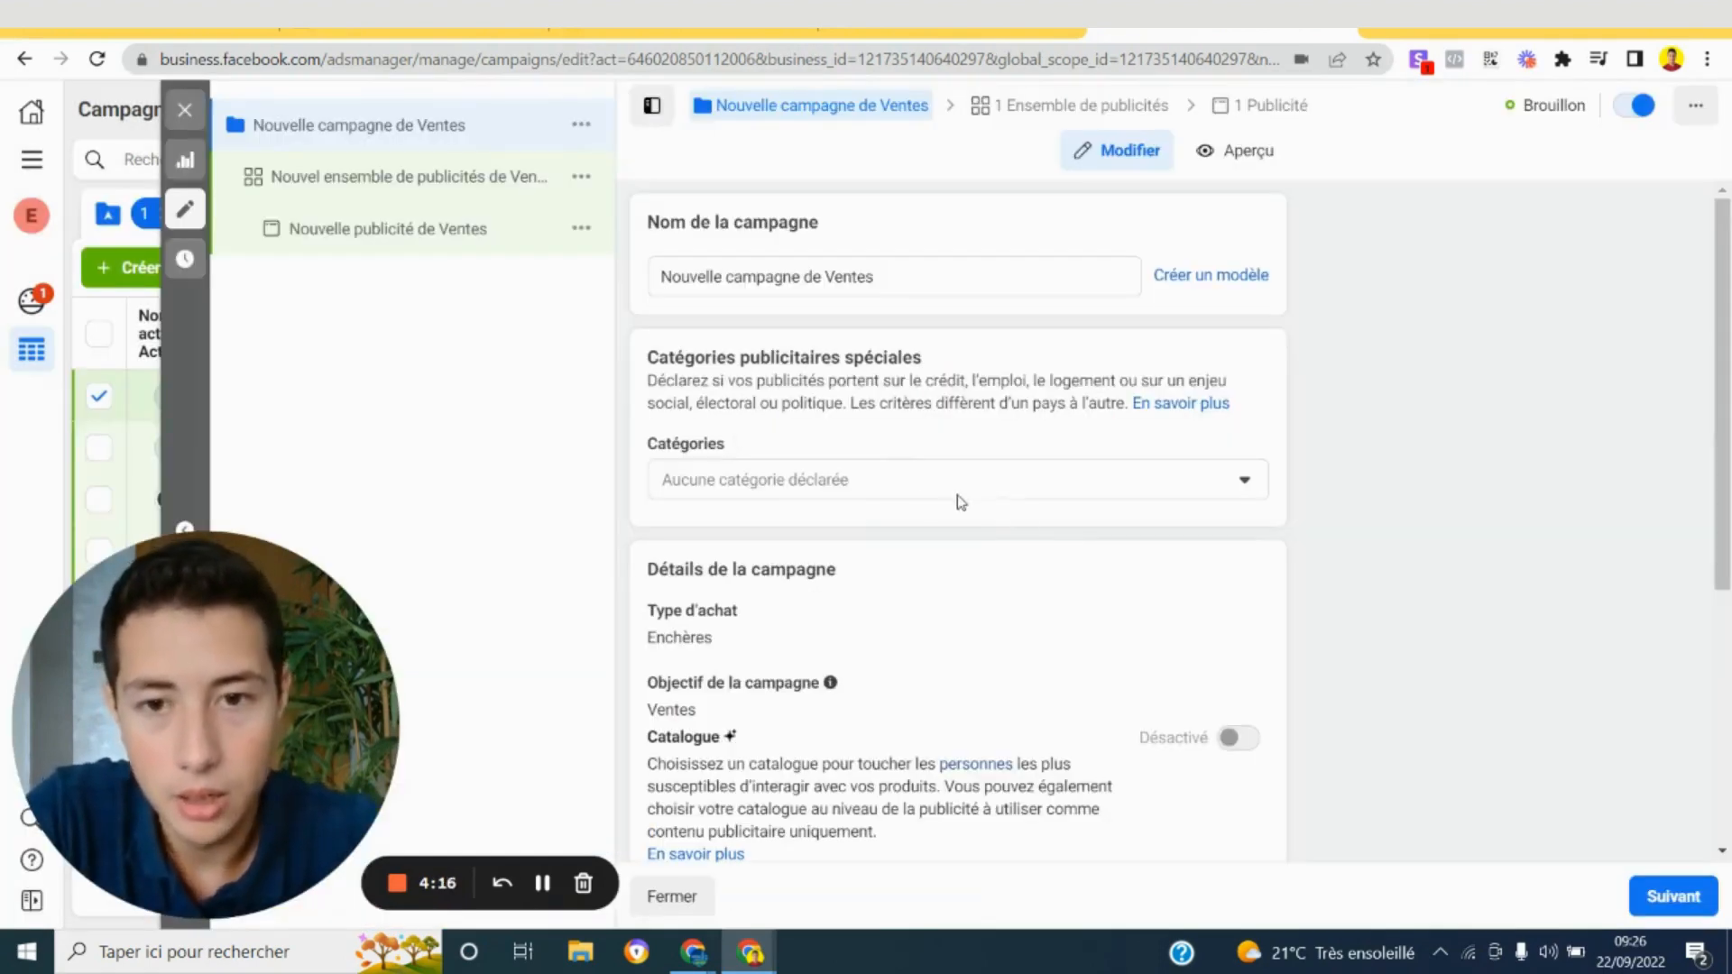
Look over the new campaign's settings and open its ad set for editing
scroll(917, 495, "down", 1)
scroll(917, 496, "up", 1)
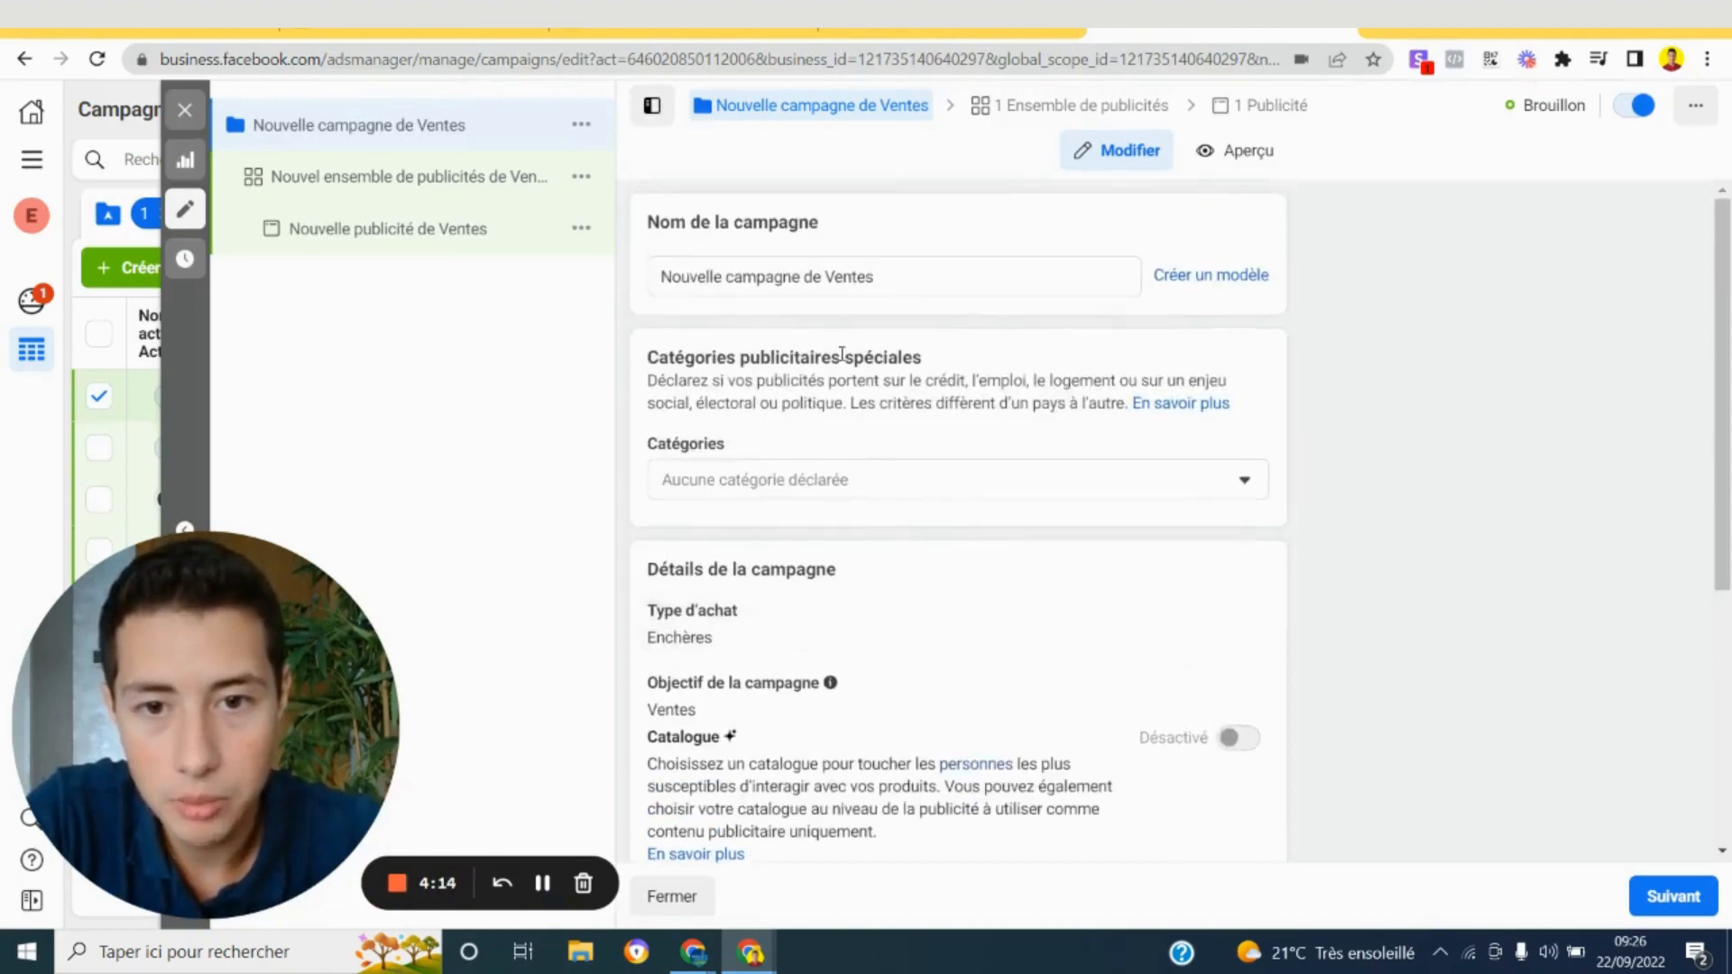
scroll(842, 353, "down", 4)
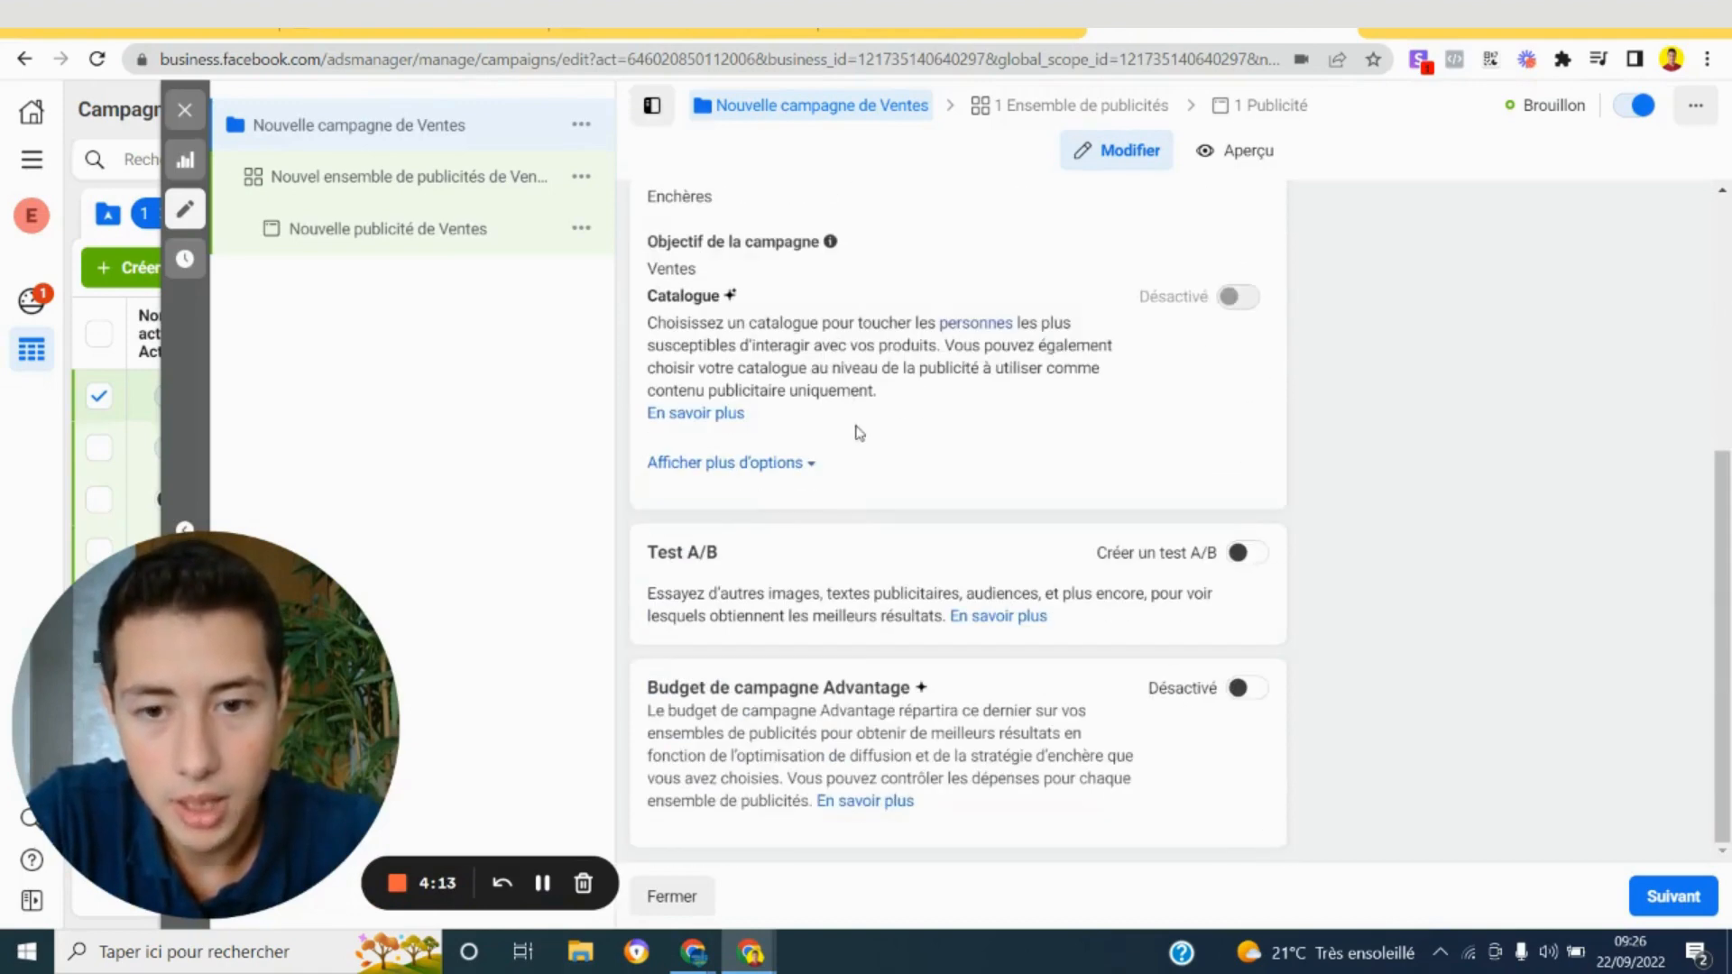
left_click(425, 179)
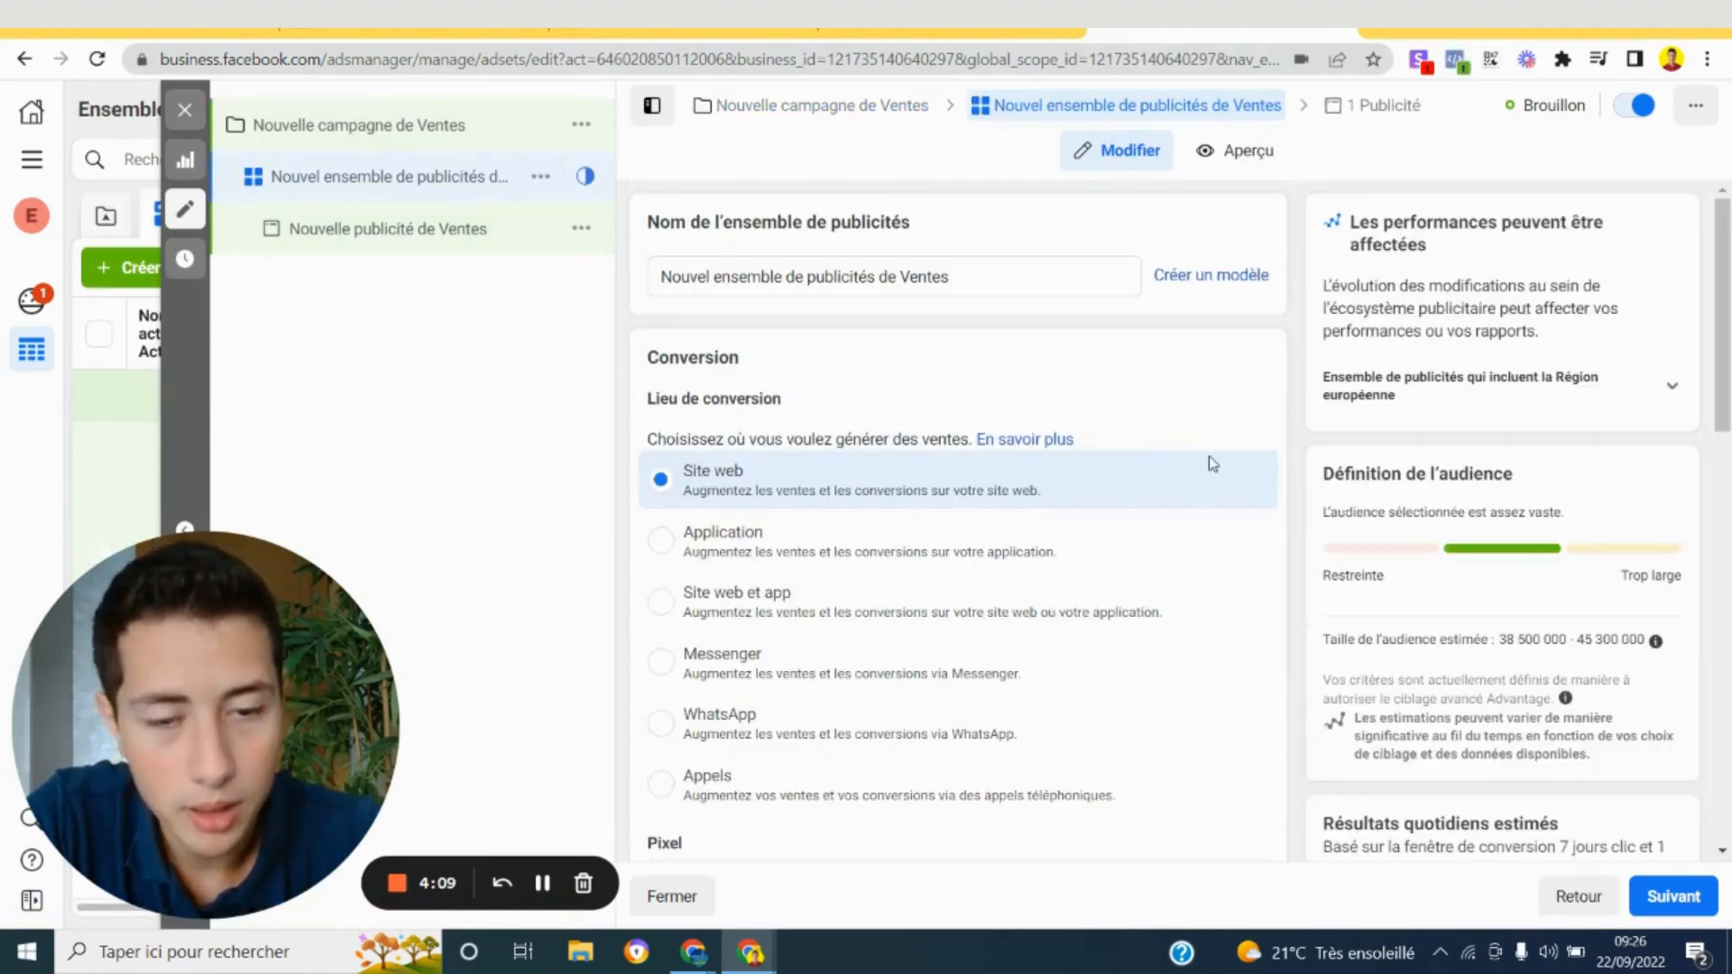
Set the ad set audience's location targeting to "Personnes habitant ici" for France
scroll(1184, 599, "down", 5)
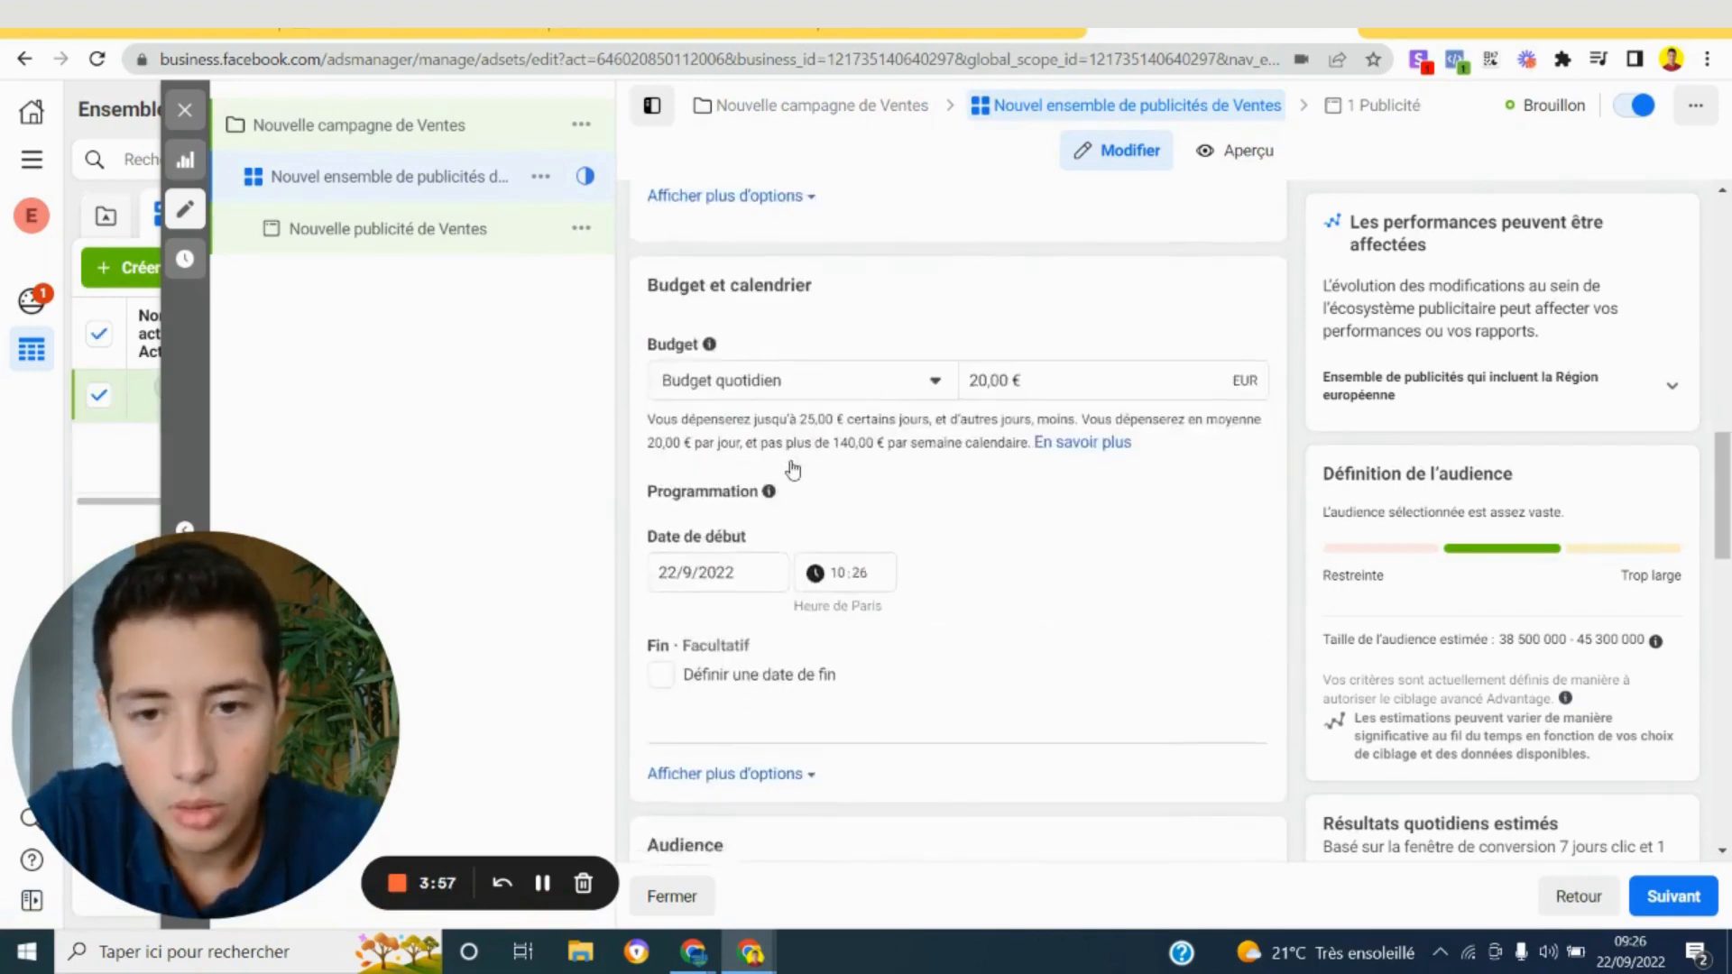
scroll(793, 469, "down", 7)
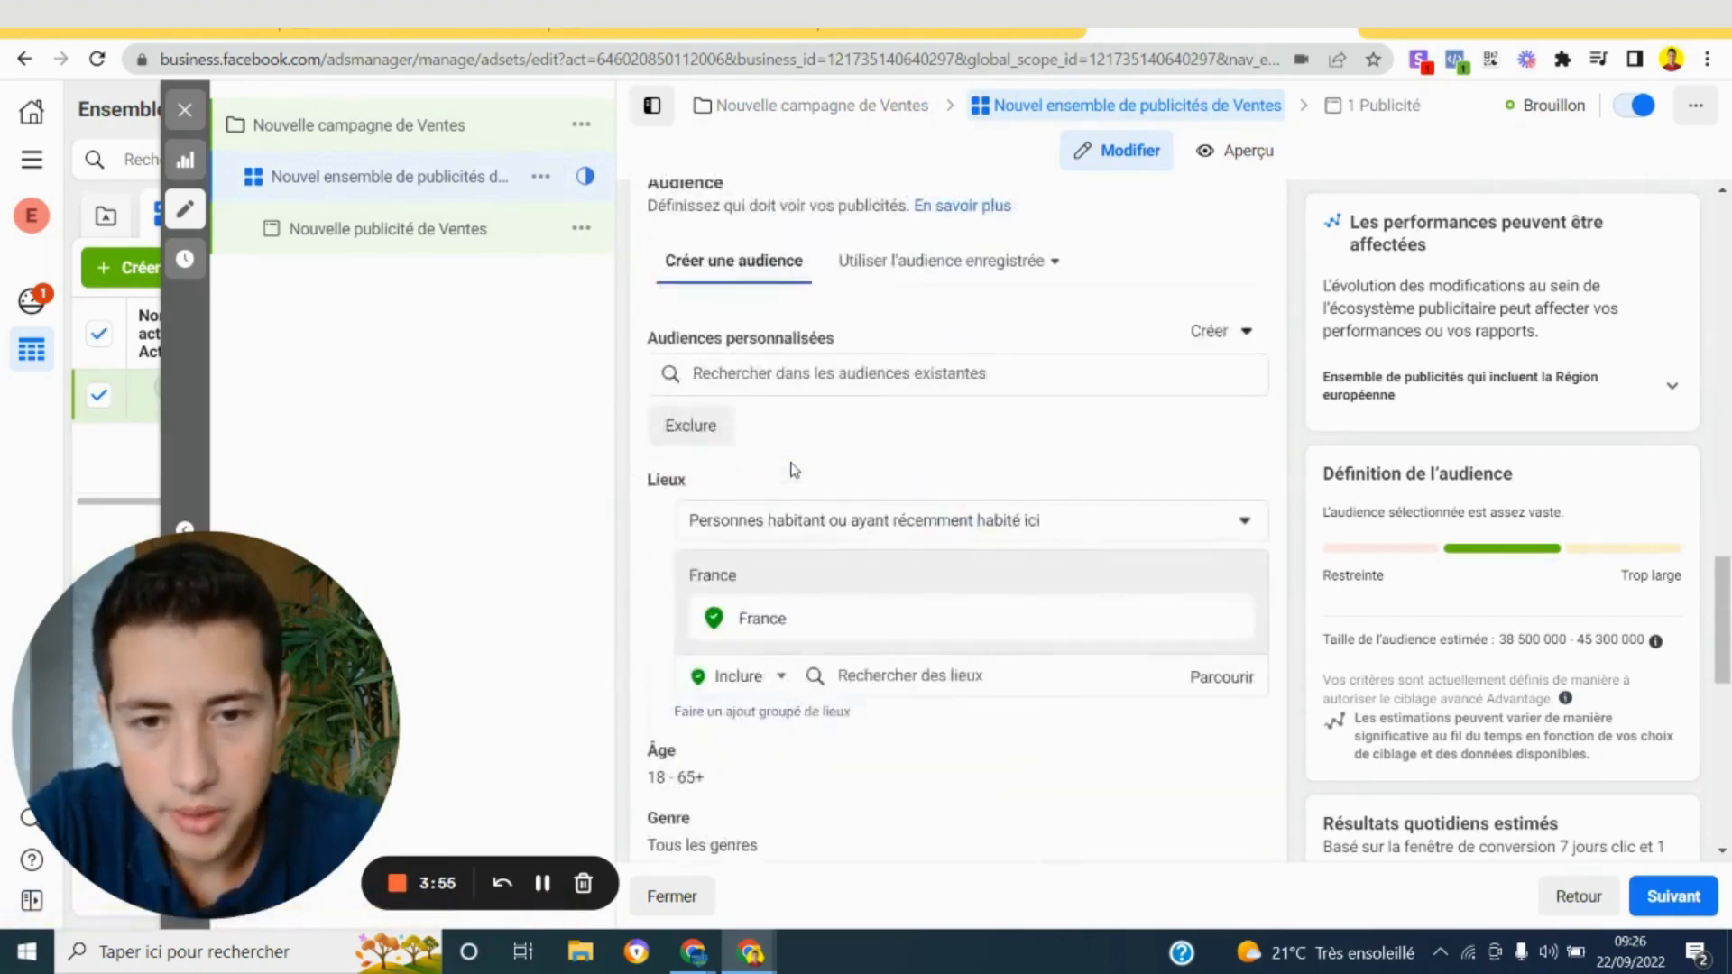
scroll(793, 468, "down", 1)
scroll(776, 478, "up", 3)
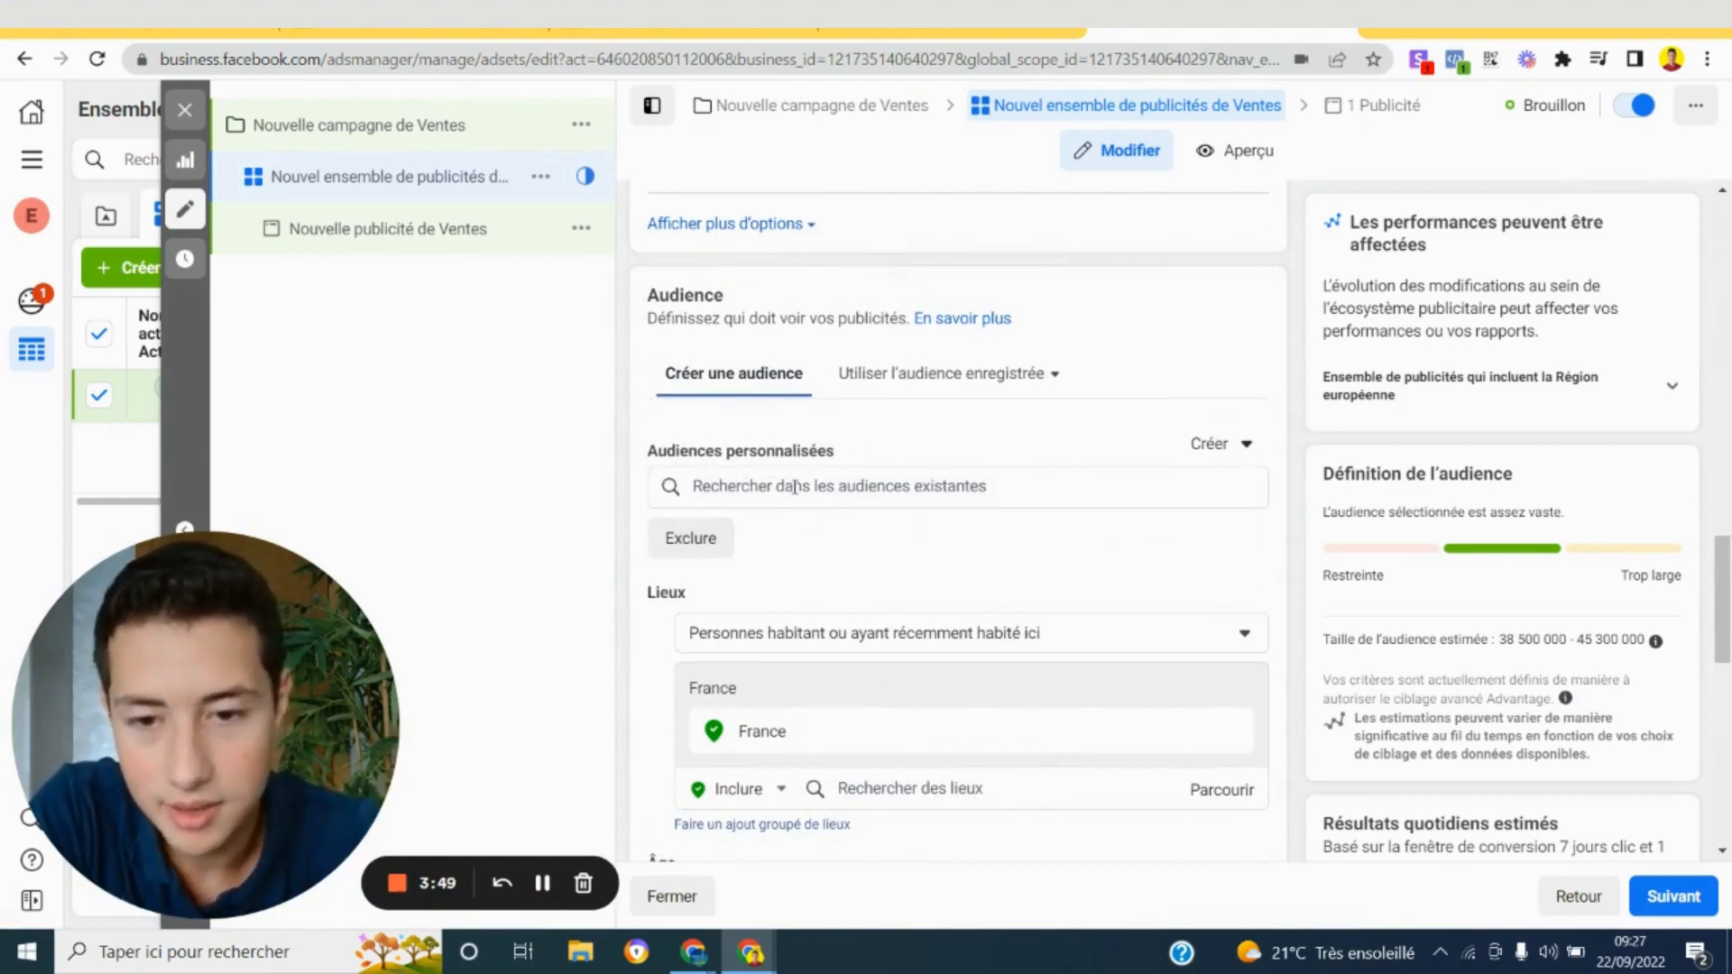
scroll(794, 487, "down", 4)
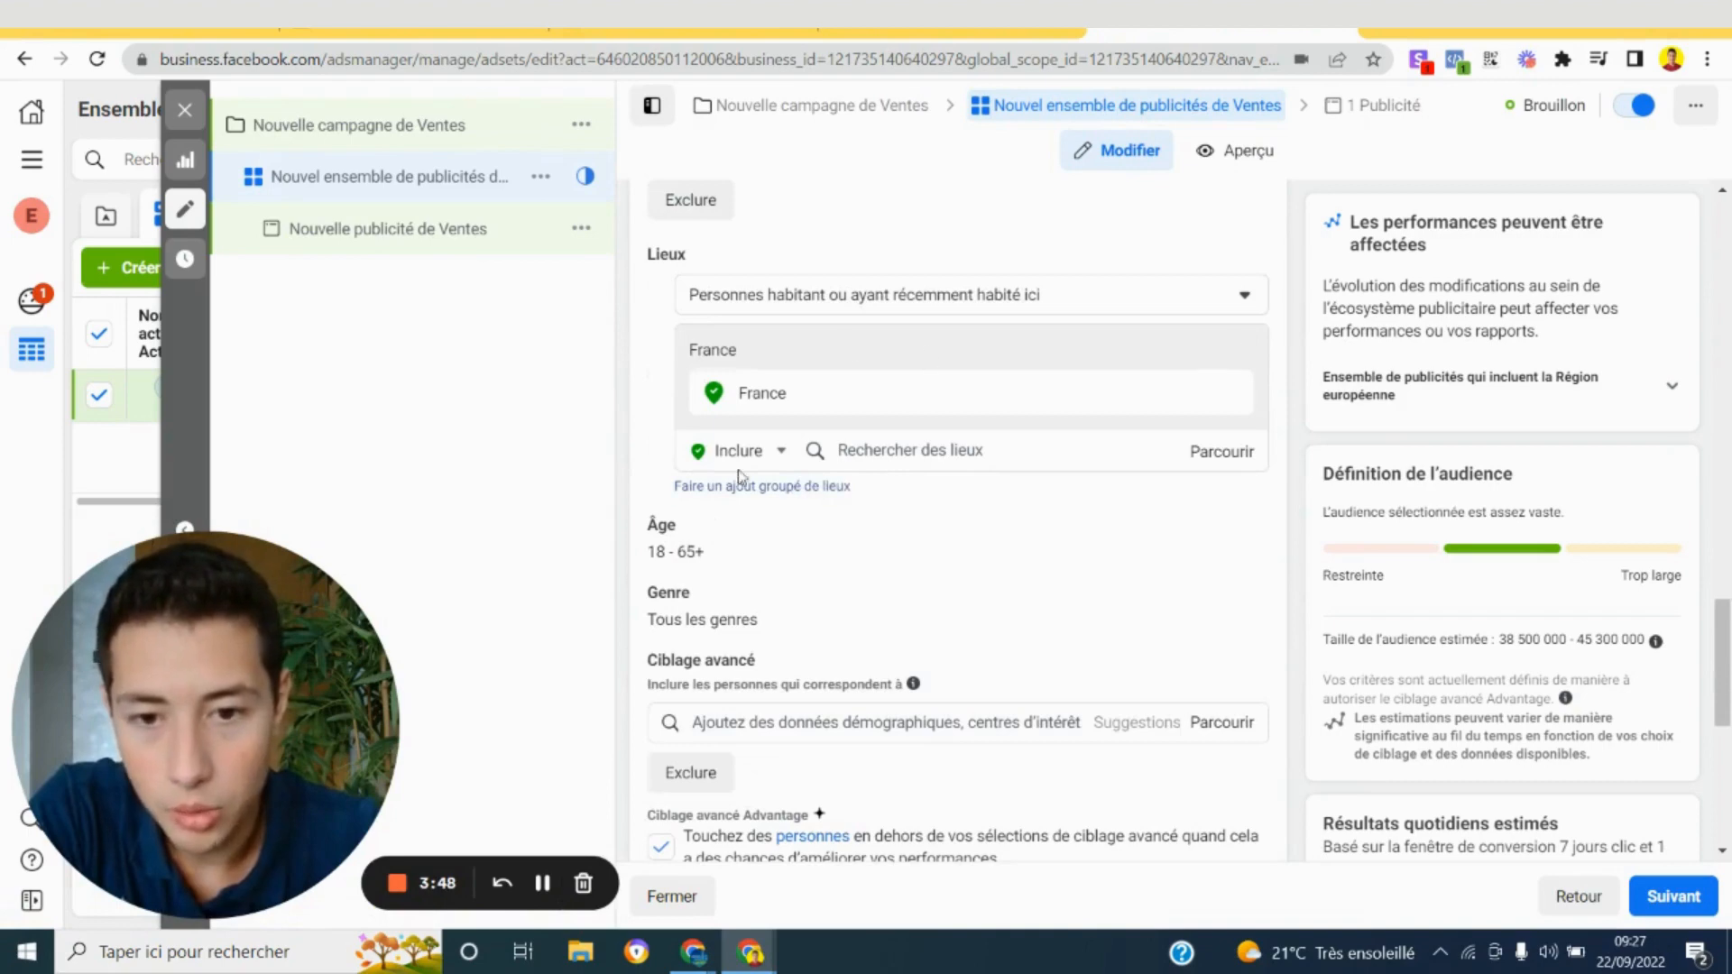
scroll(828, 570, "up", 3)
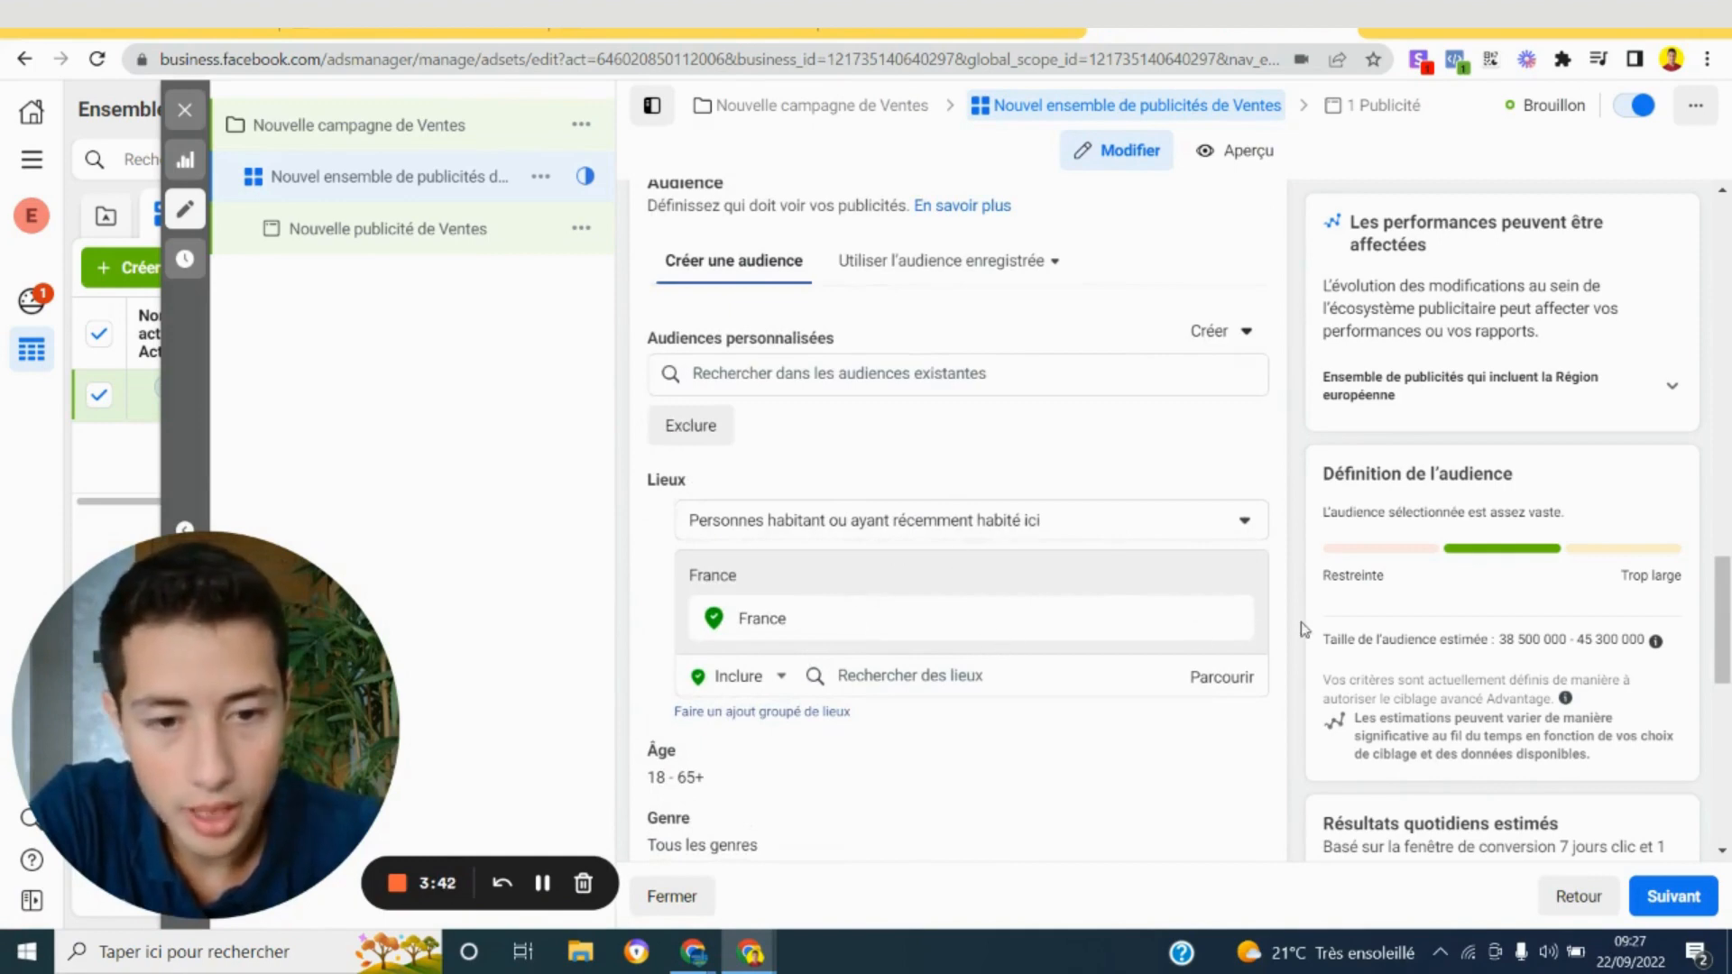
left_click(1044, 534)
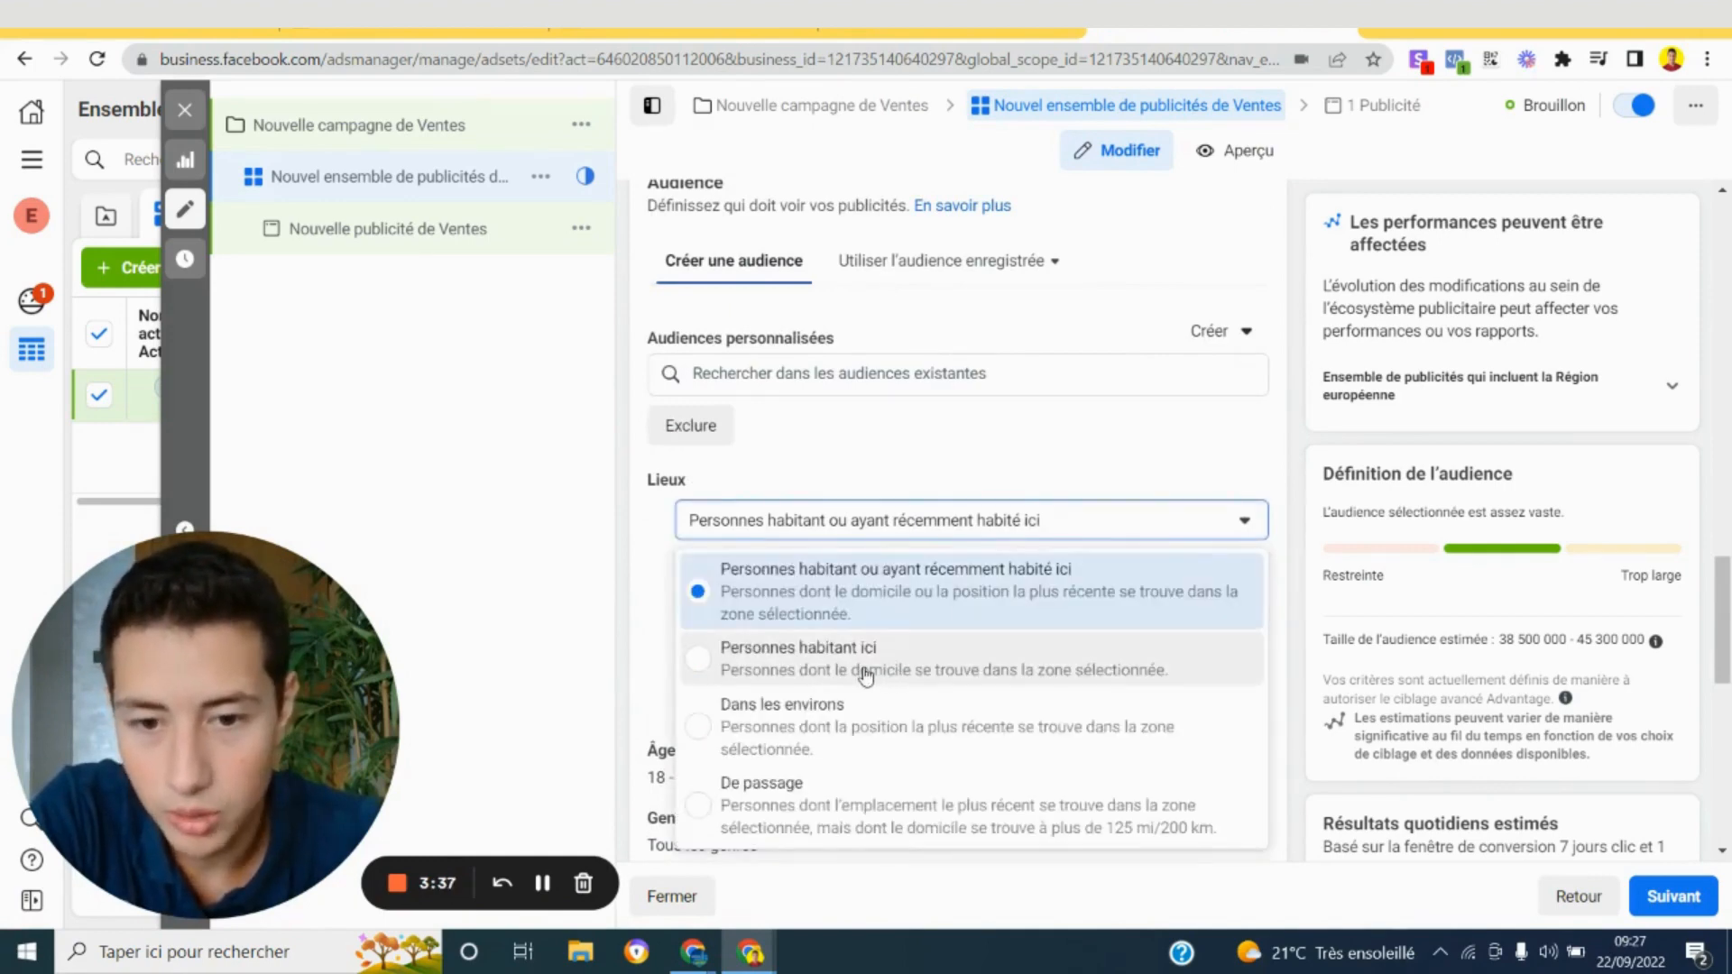
left_click(737, 672)
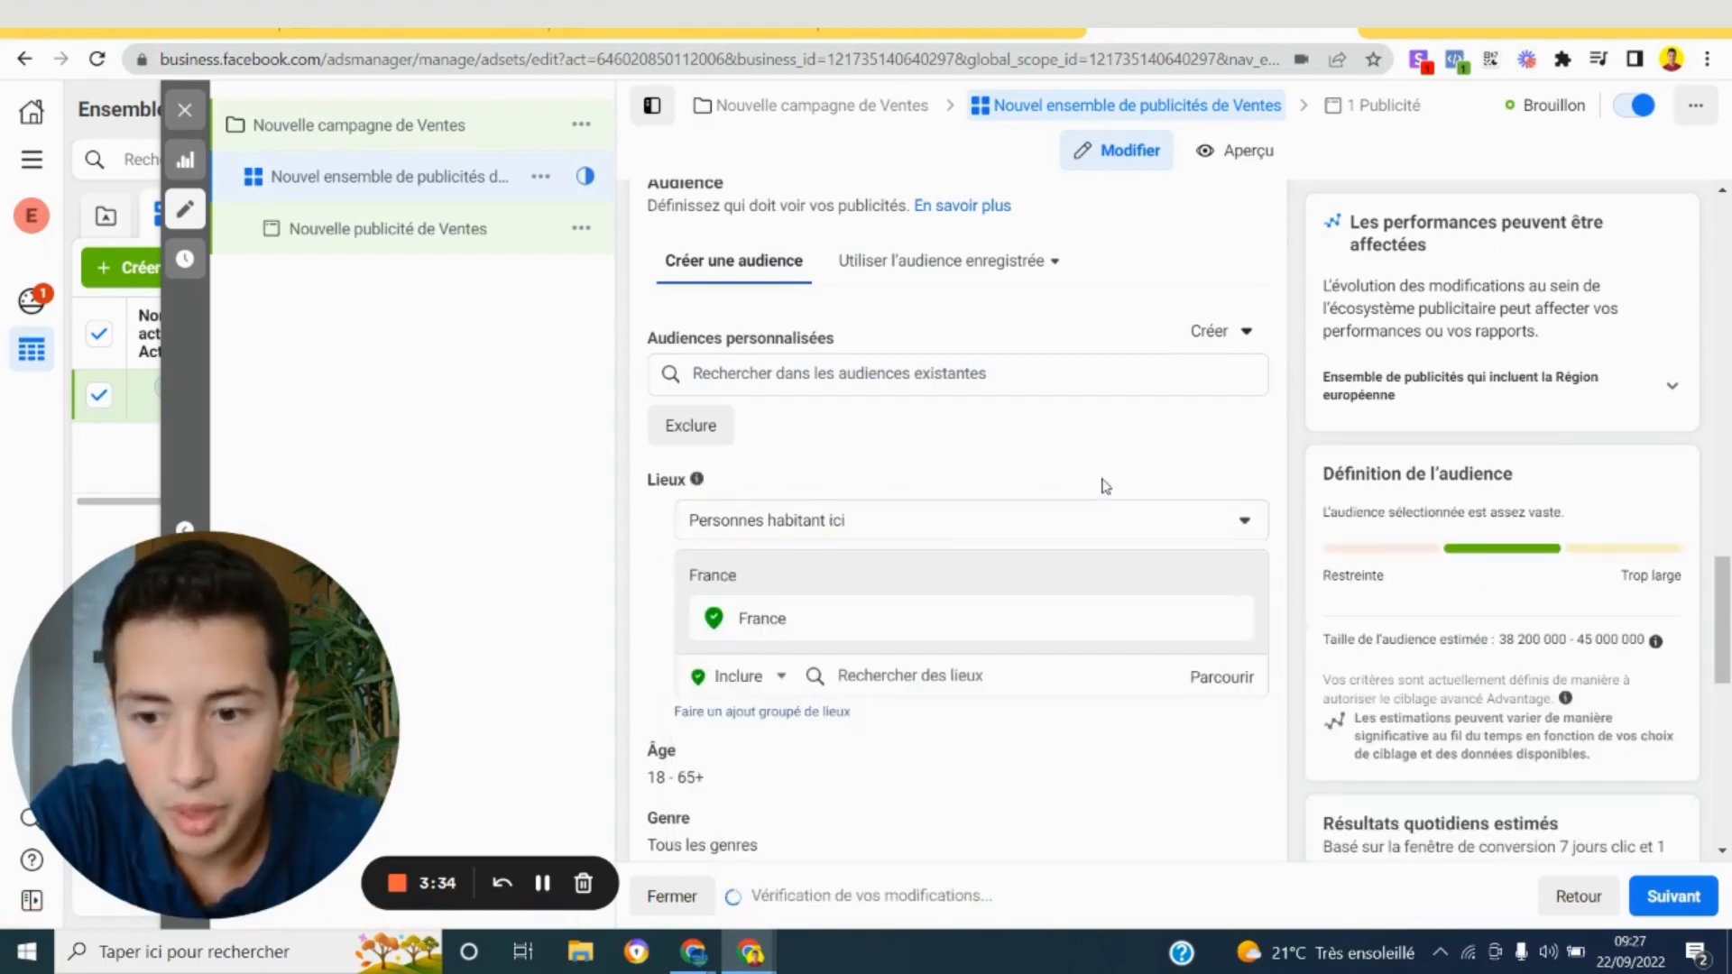
Open the audience's age range and gender settings for editing and browse the minimum age options
scroll(1103, 484, "down", 1)
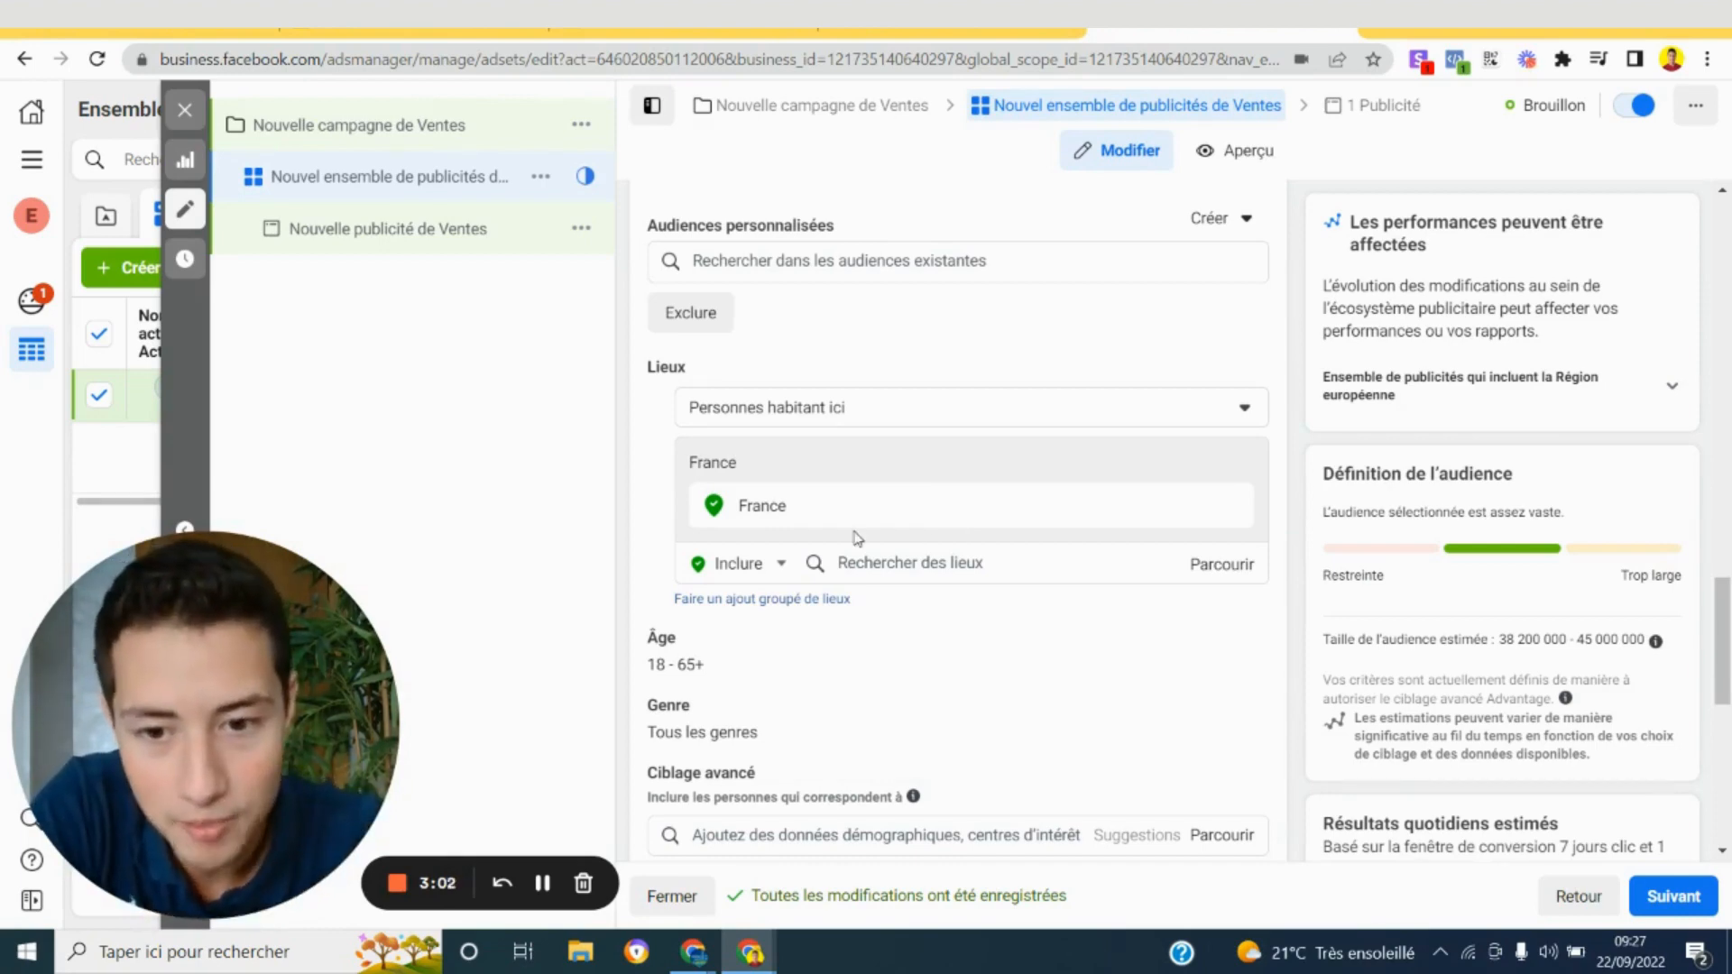
scroll(854, 541, "down", 2)
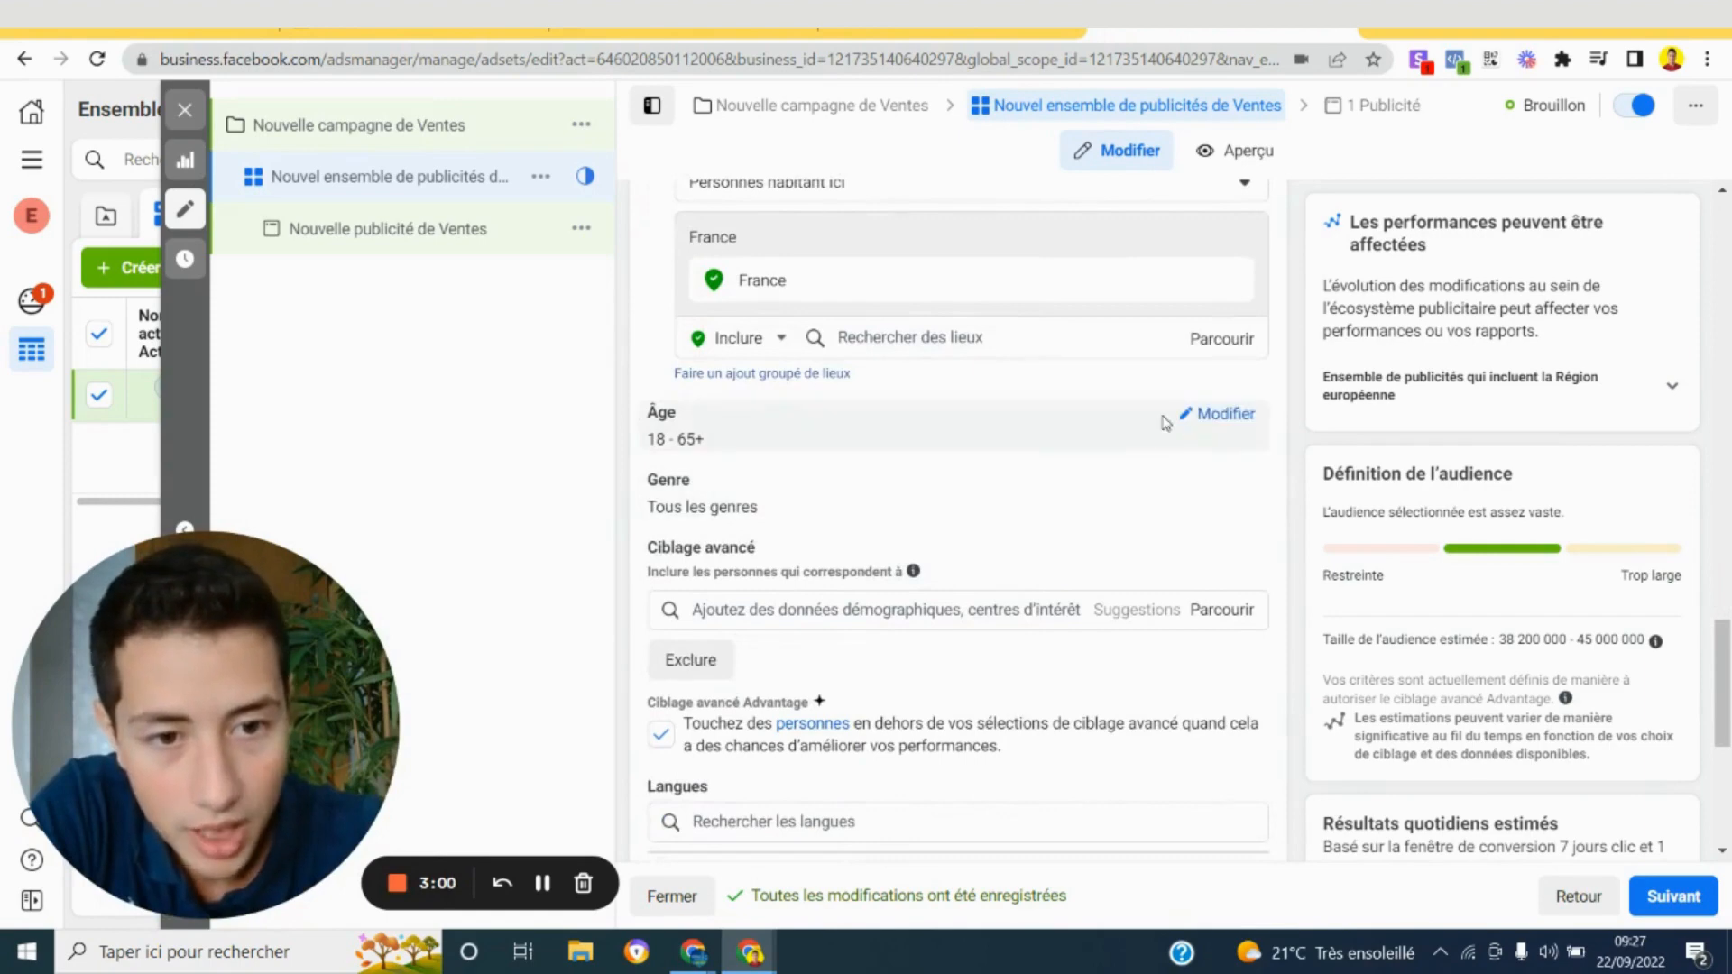
left_click(1193, 423)
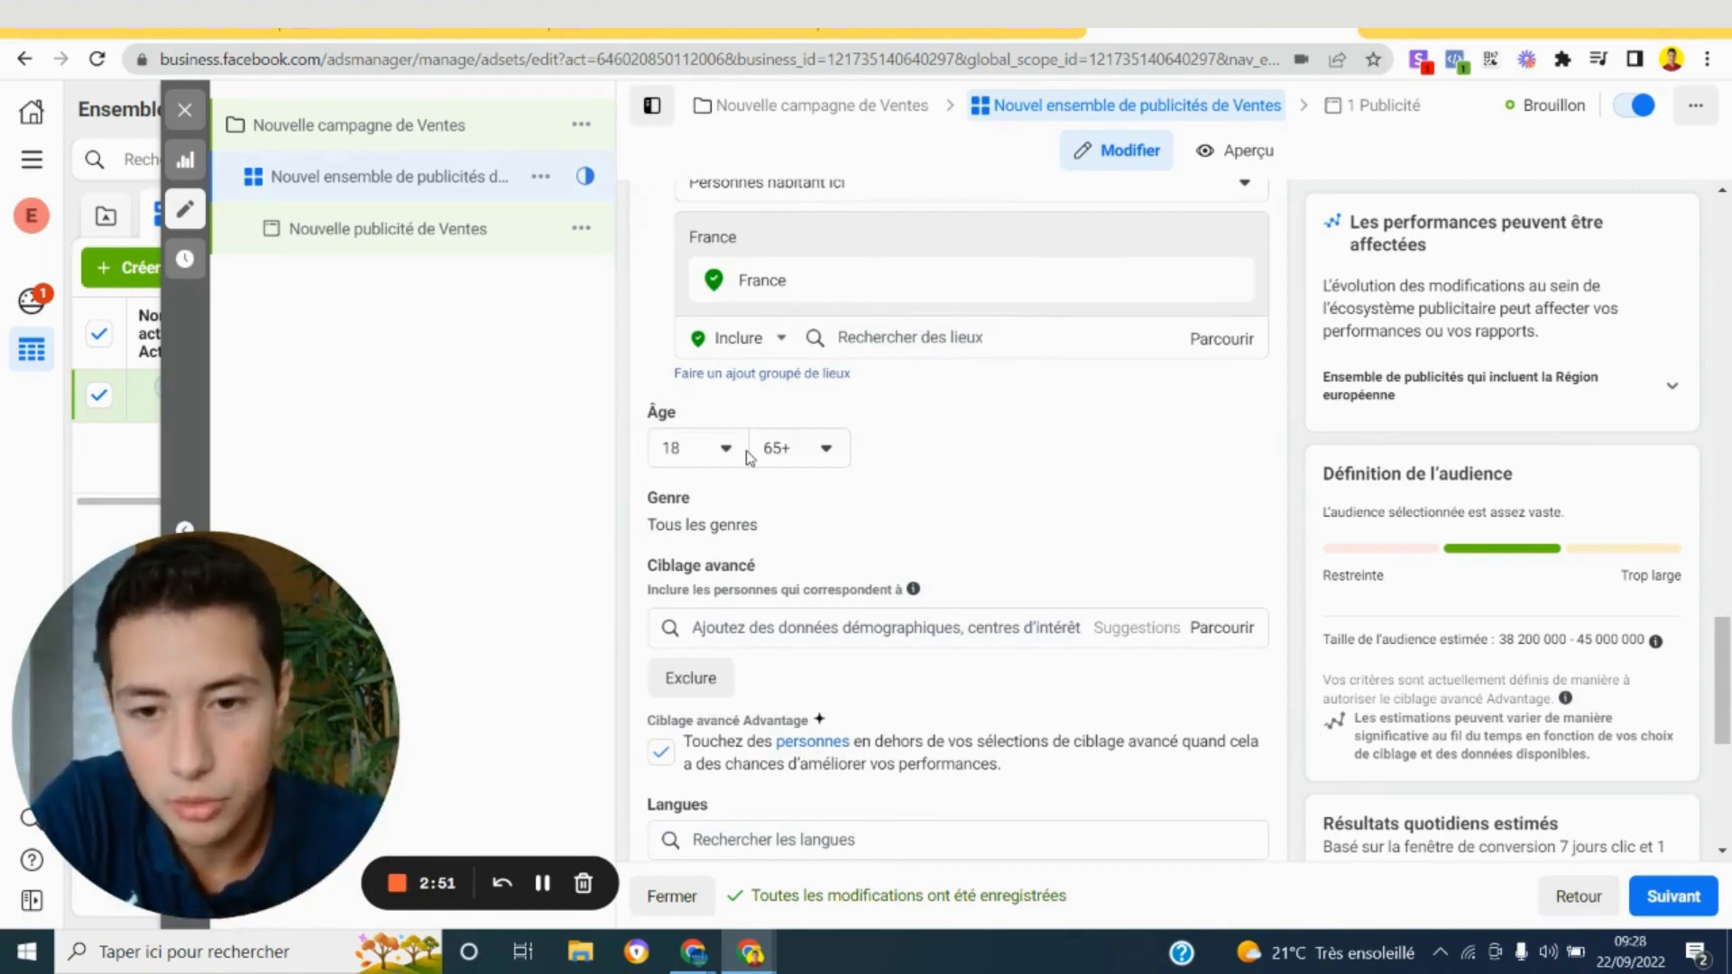
left_click(695, 459)
scroll(761, 610, "down", 9)
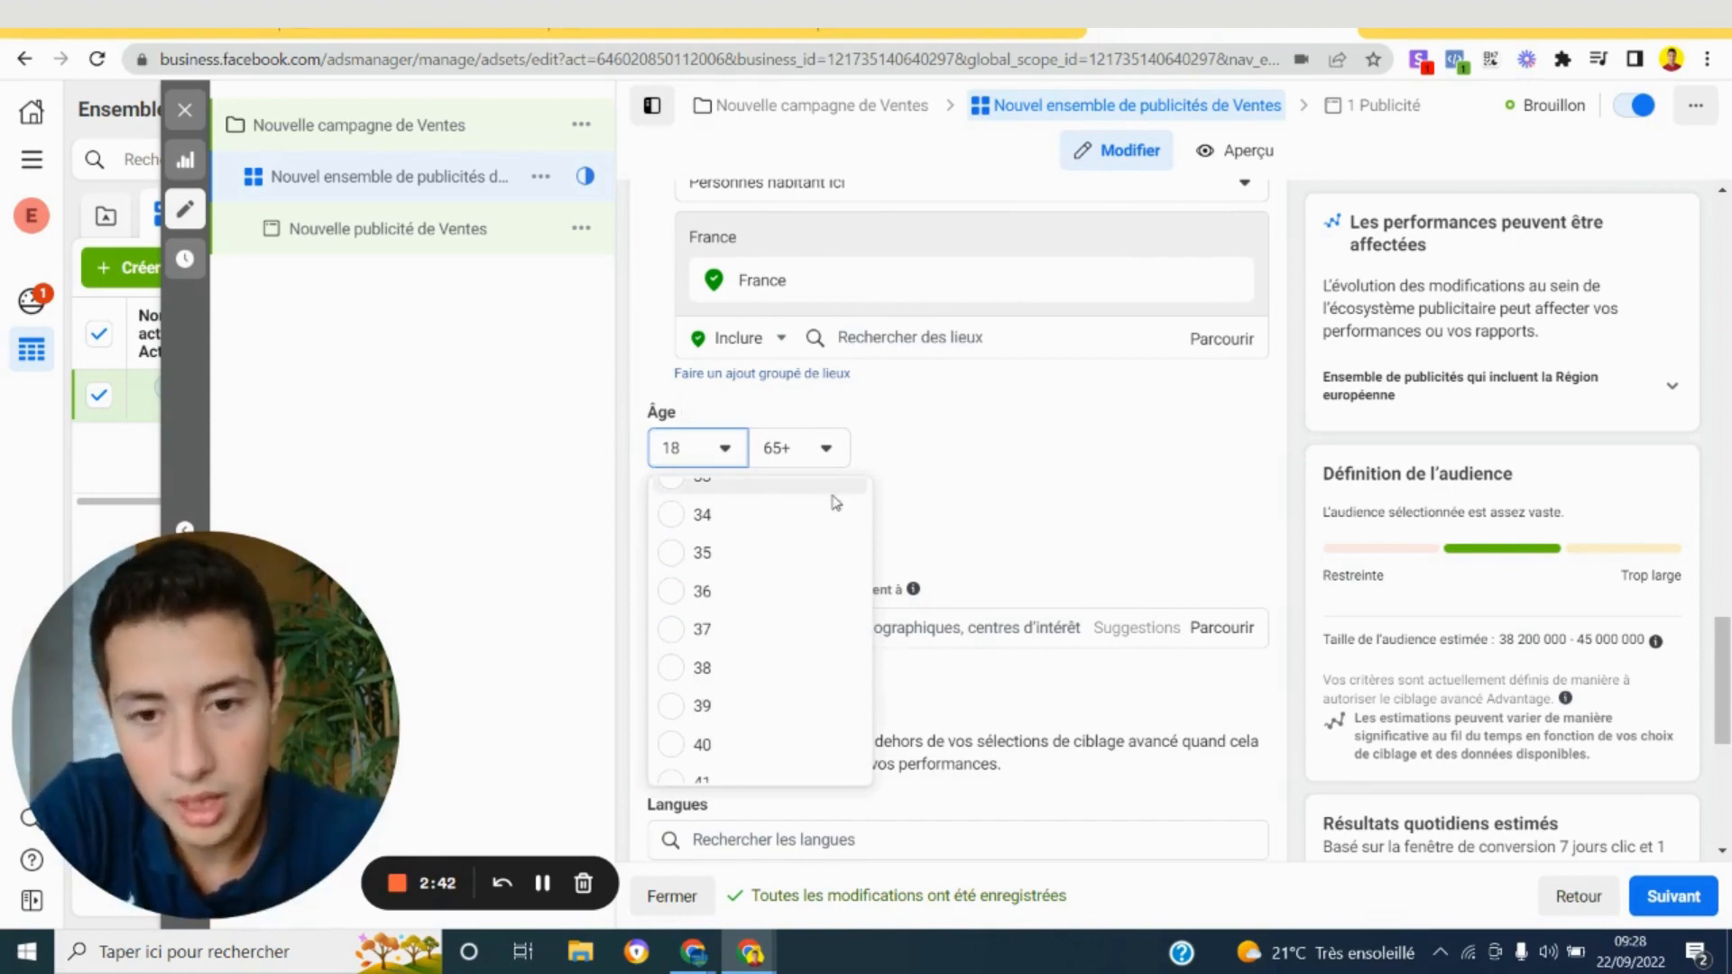
left_click(939, 416)
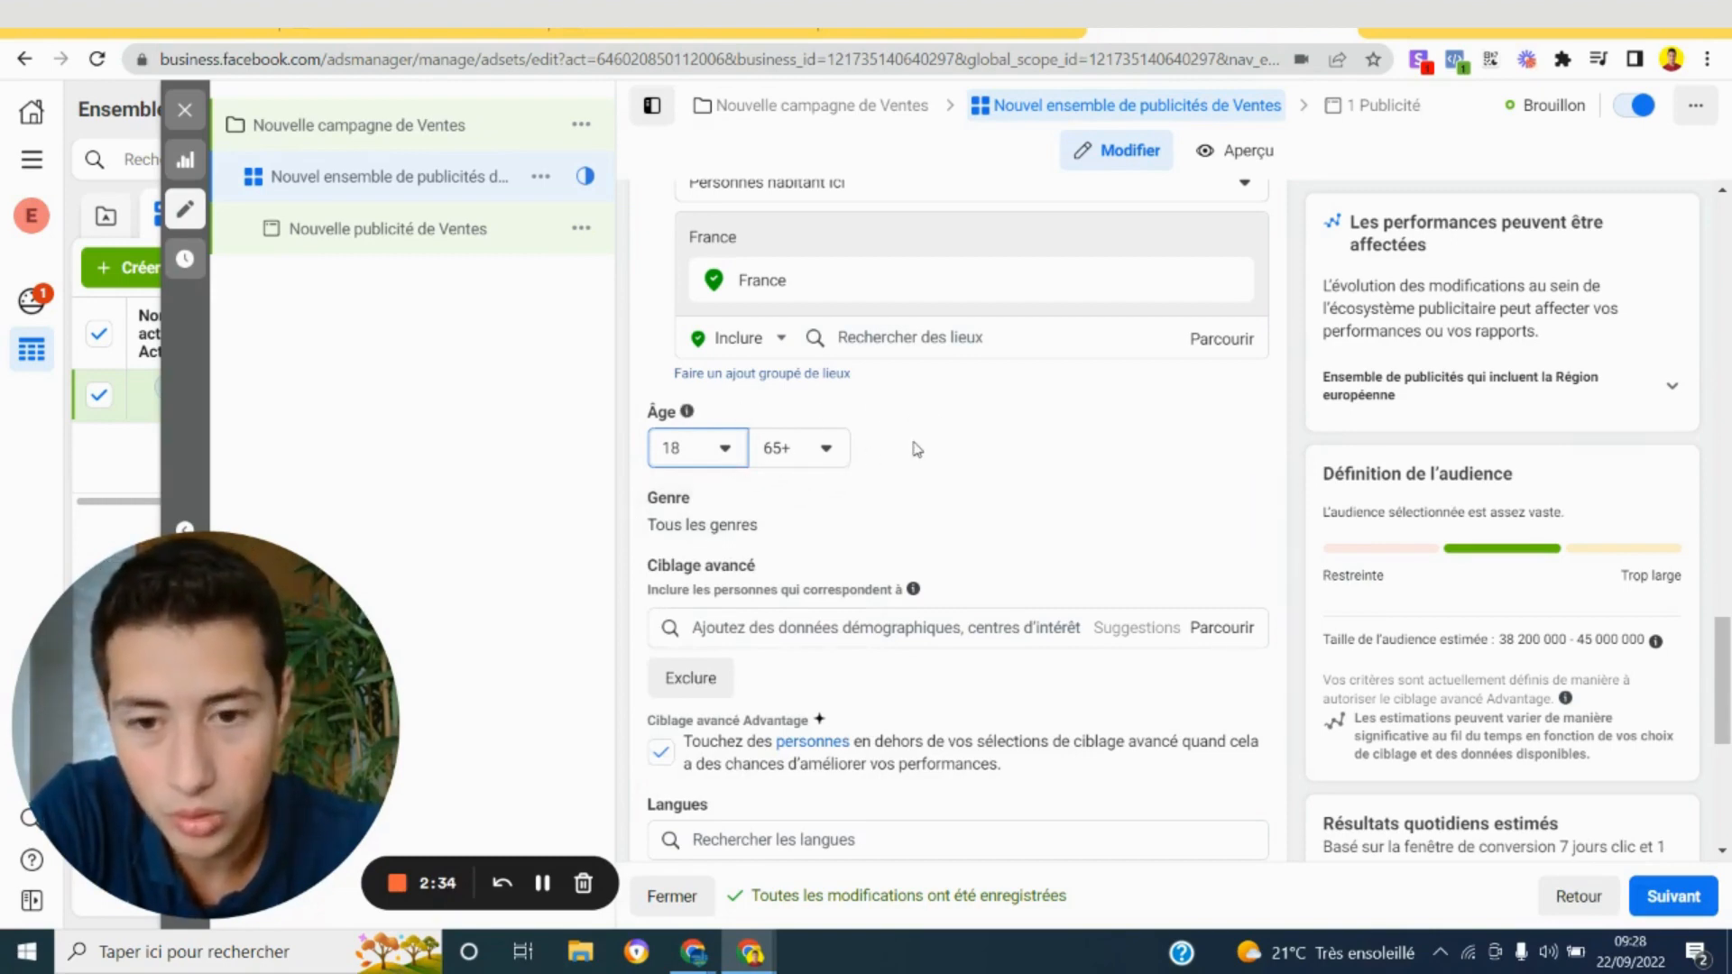
scroll(917, 449, "down", 1)
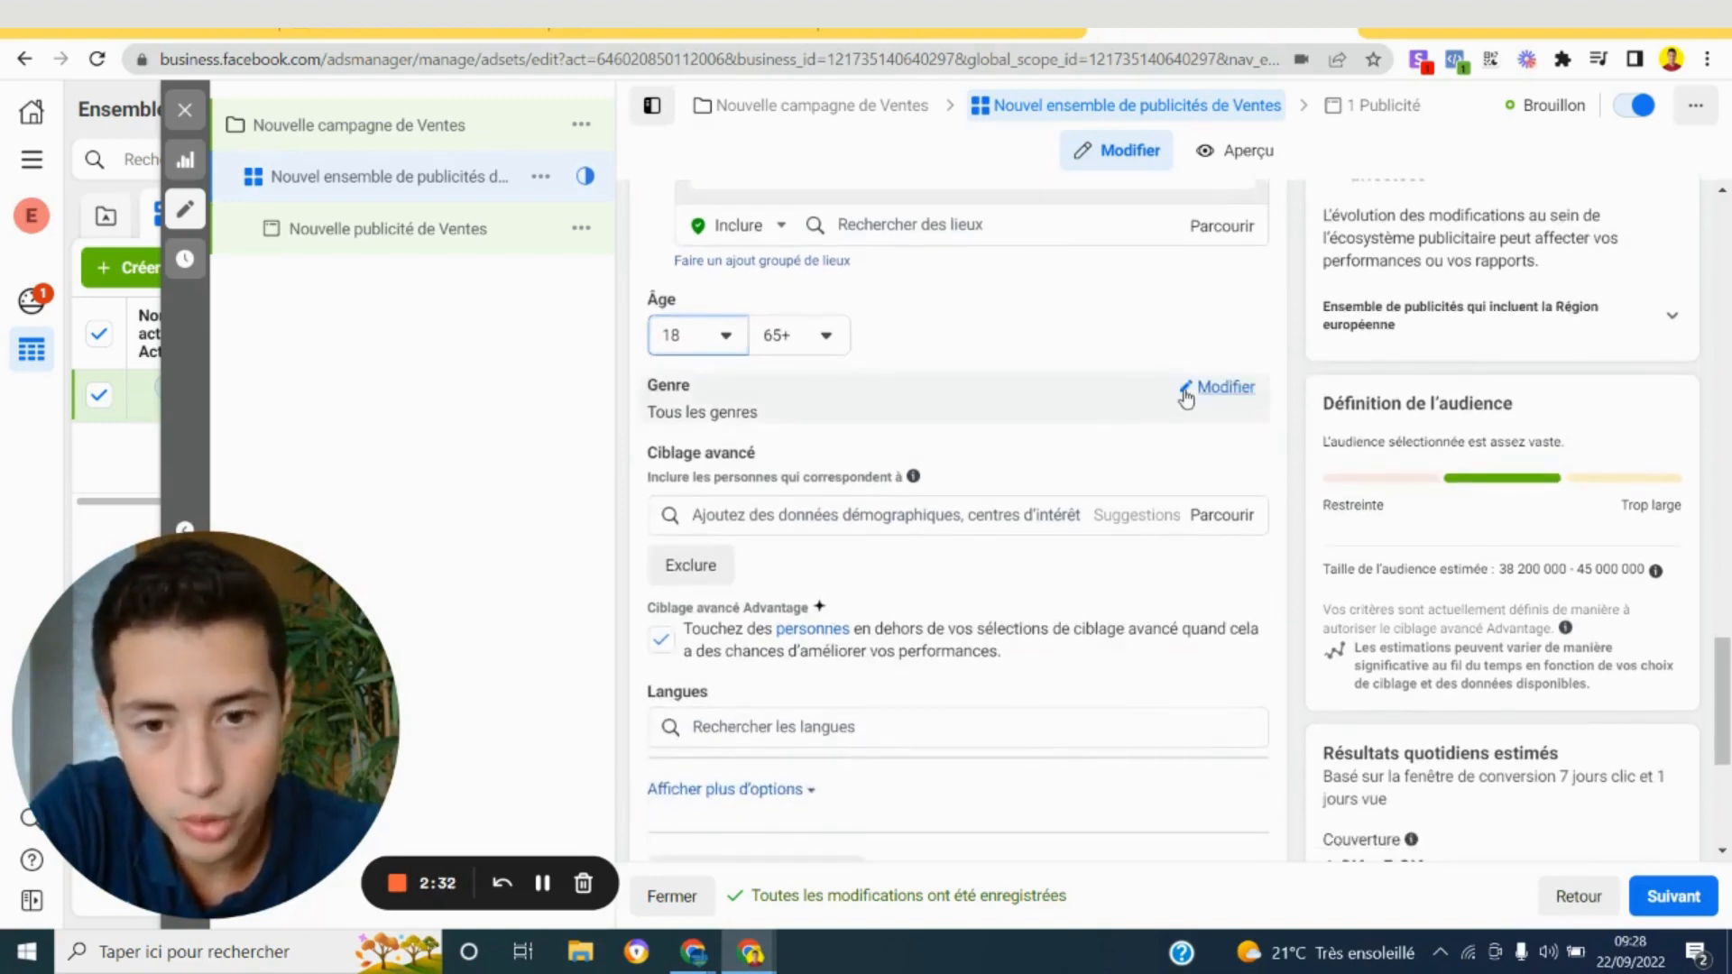
left_click(1185, 397)
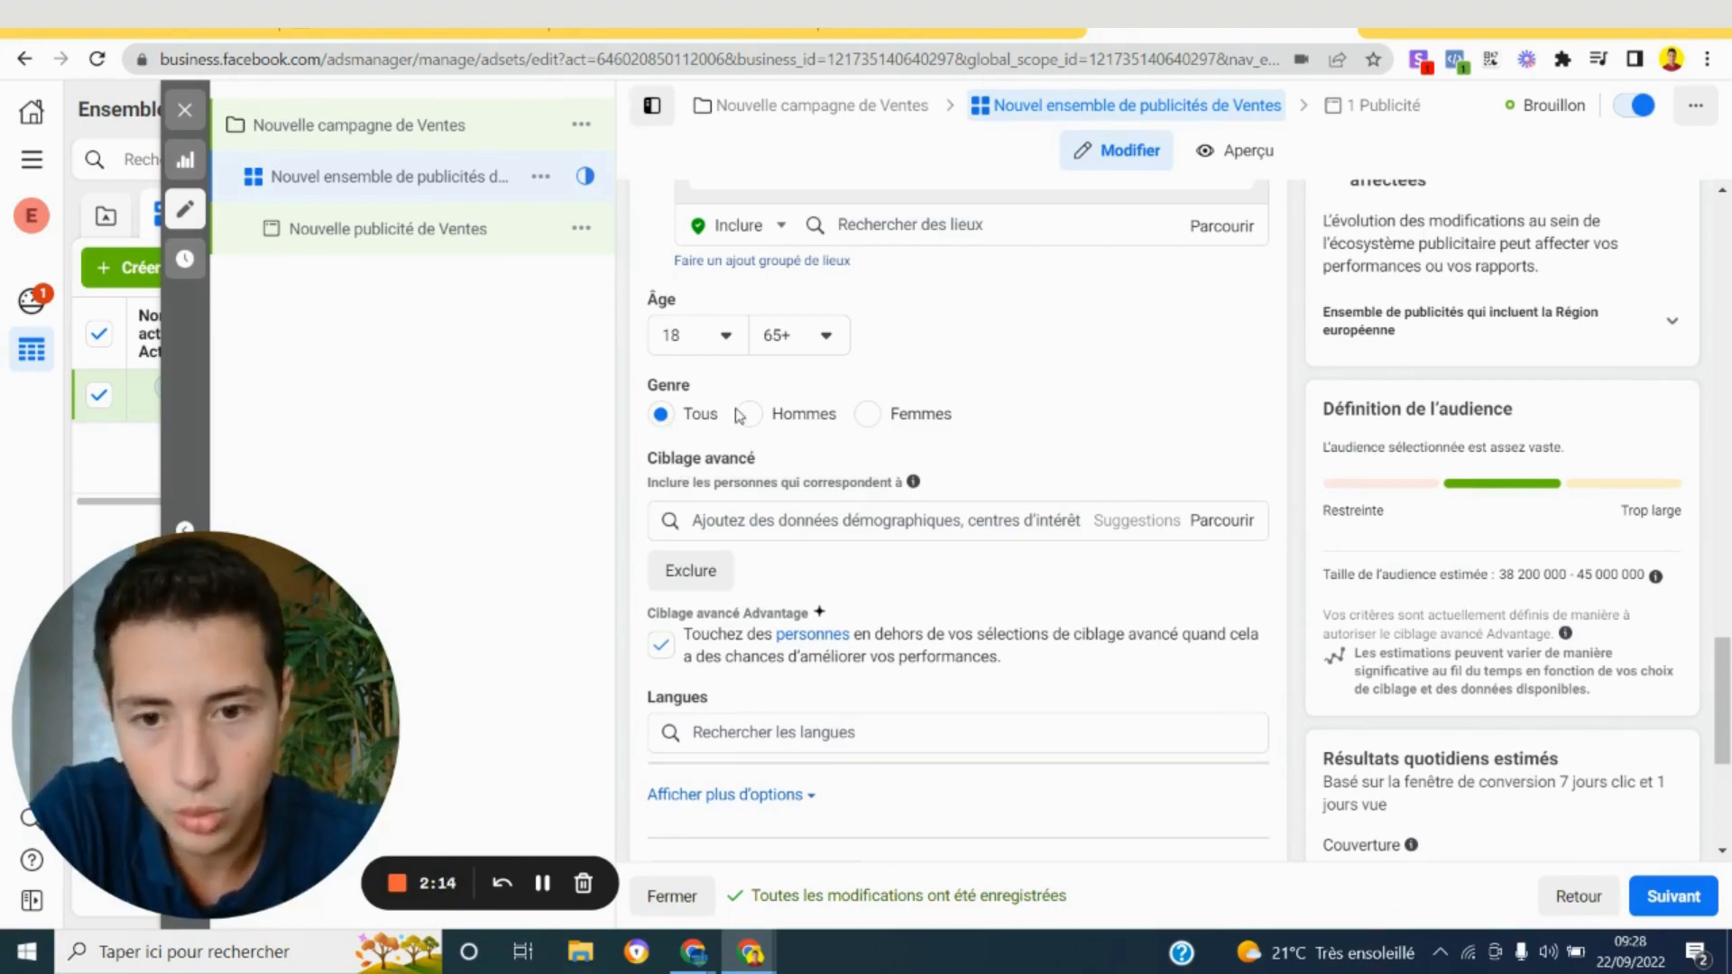
Add Français (France) as the audience's language
scroll(736, 414, "down", 1)
scroll(814, 392, "down", 2)
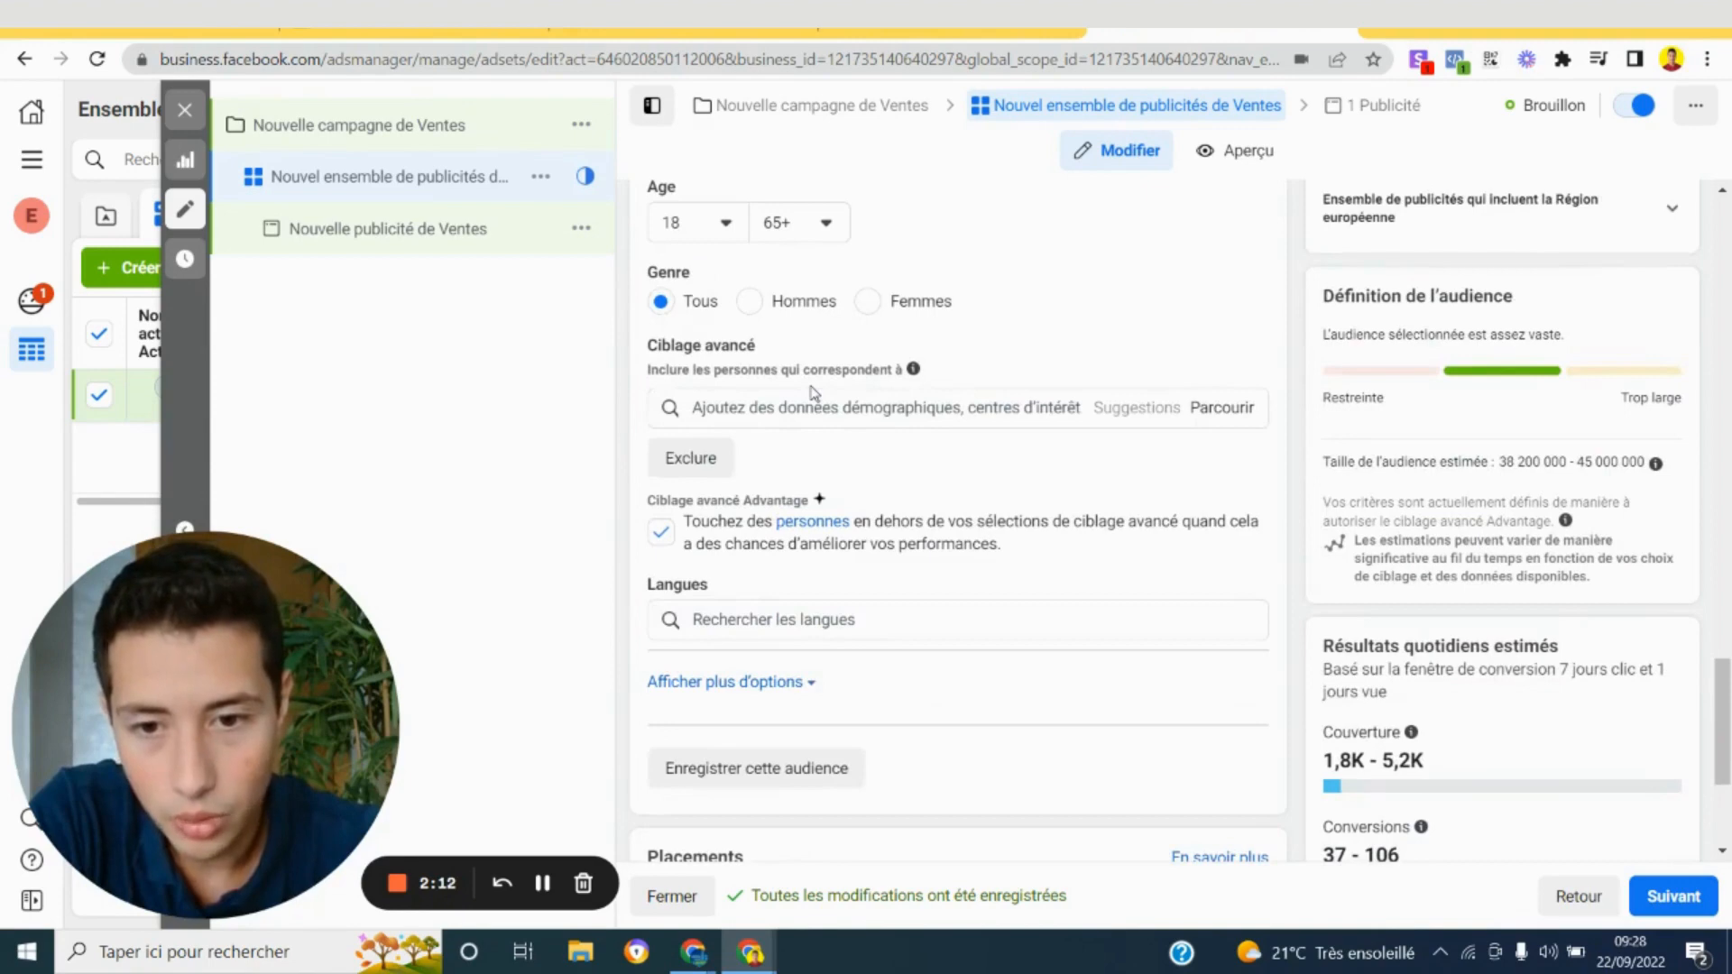
scroll(814, 392, "down", 3)
left_click(811, 507)
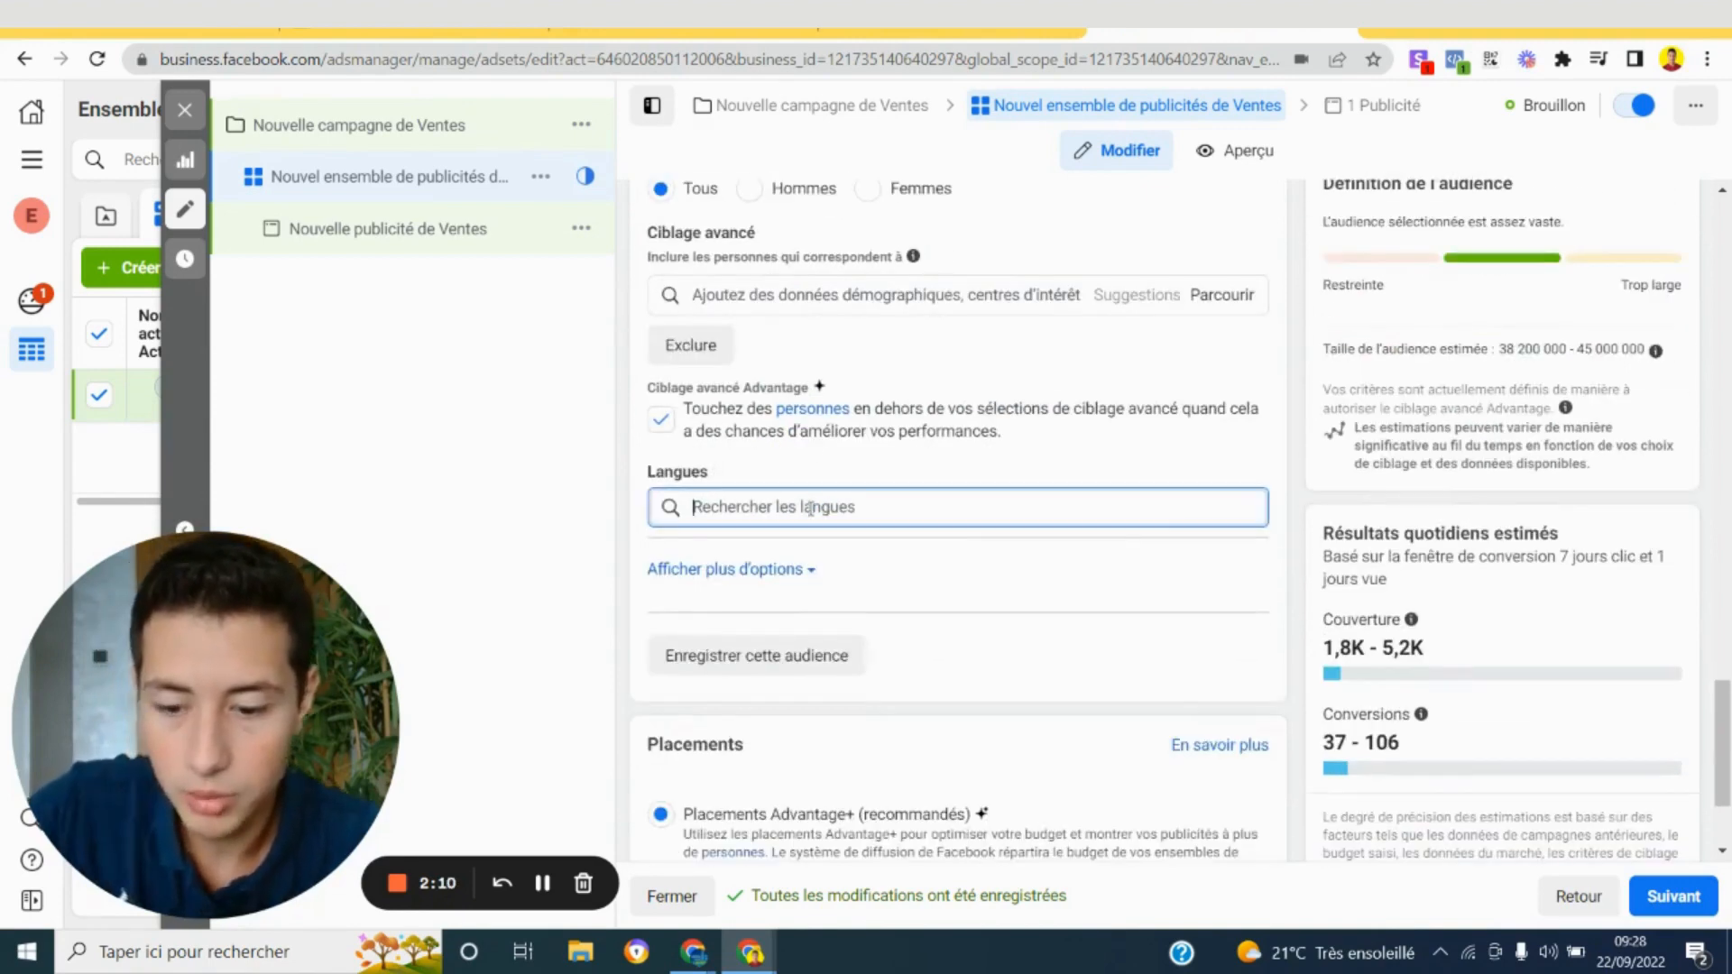
type("fr")
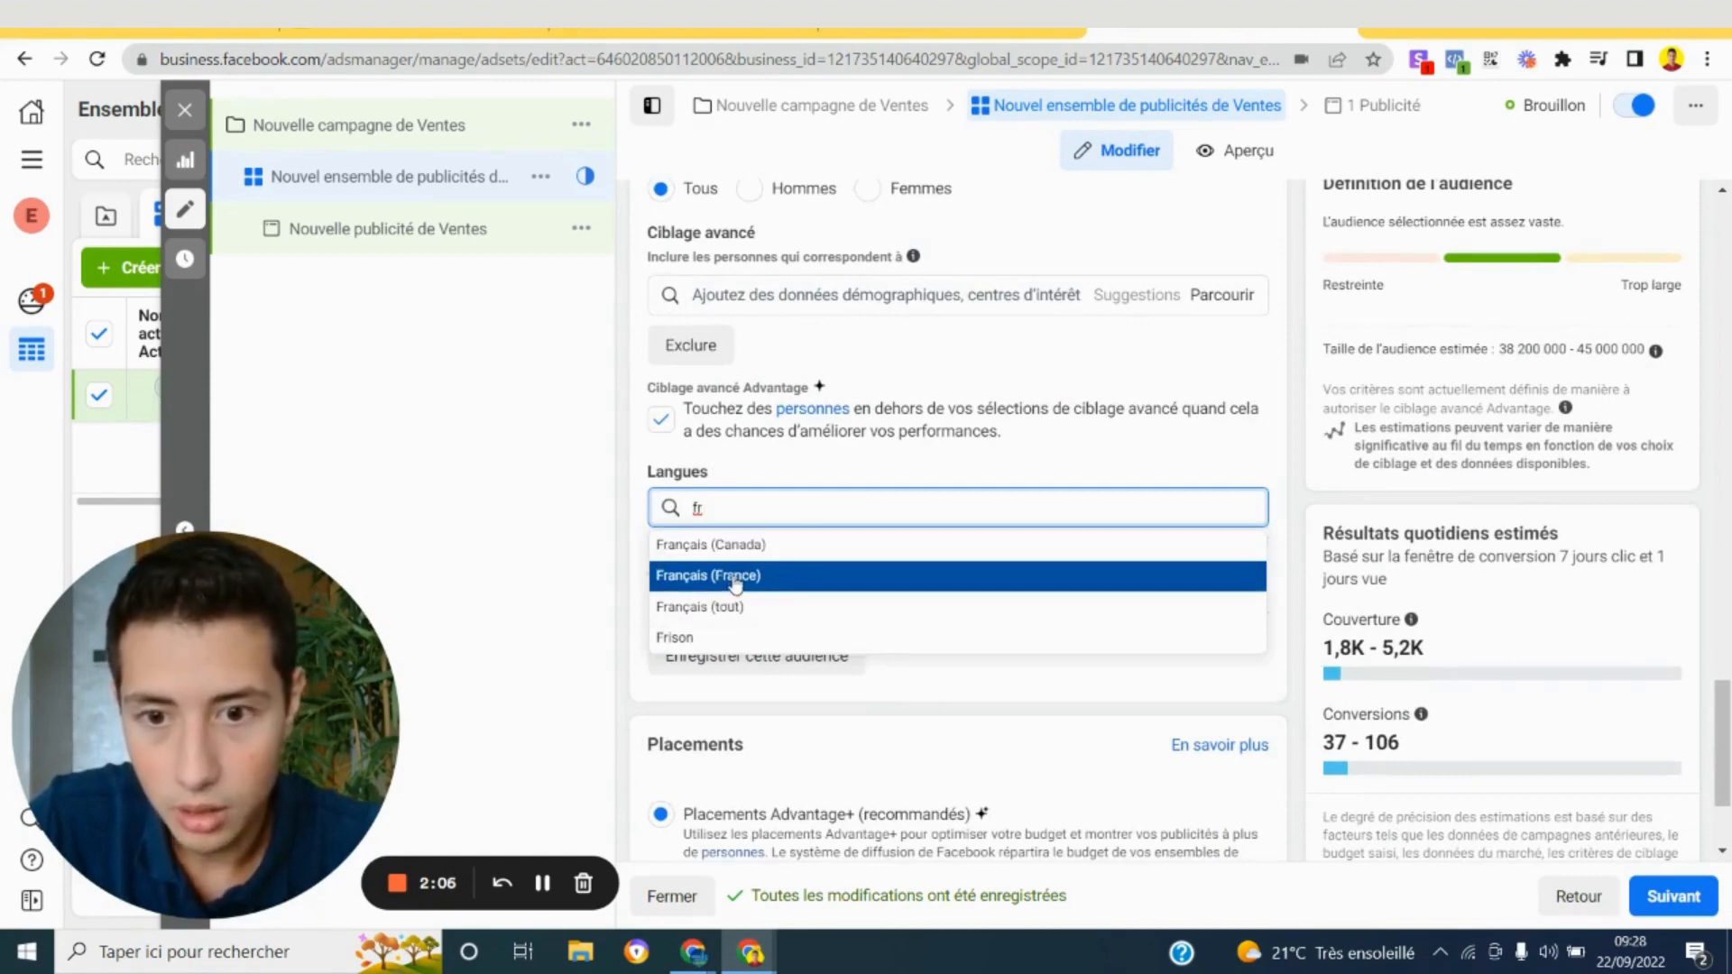
key("Return")
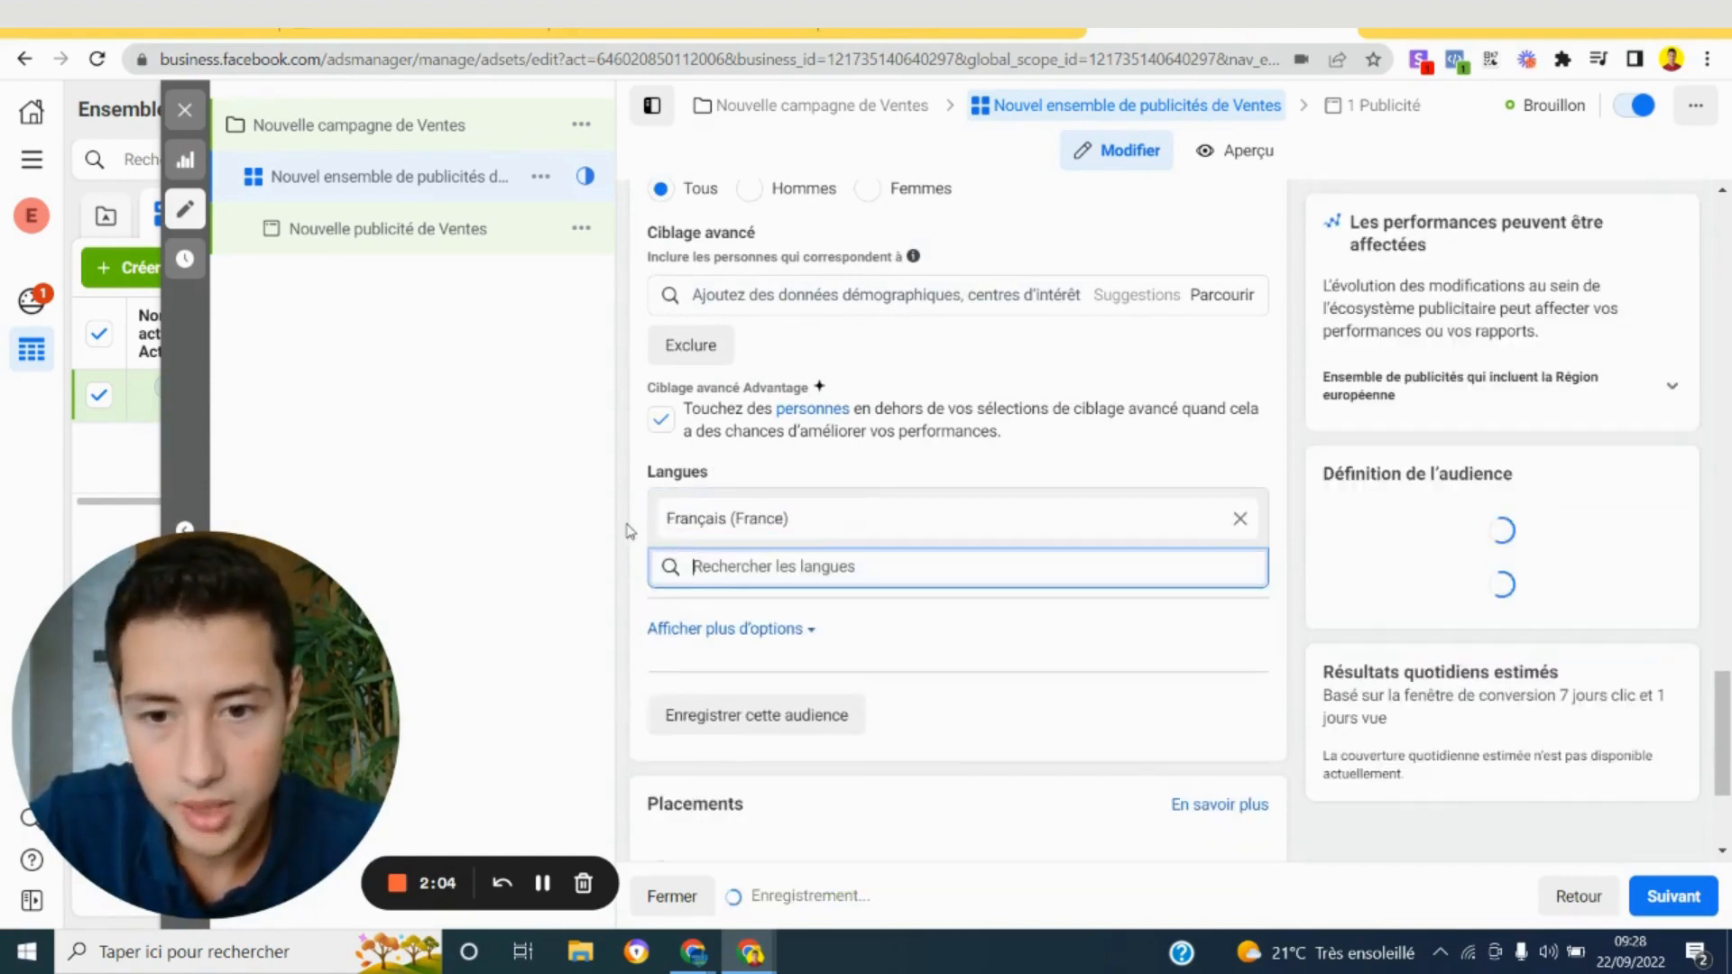
Browse the detailed targeting's demographic categories, examining the relationship status options under Relation
scroll(629, 526, "up", 1)
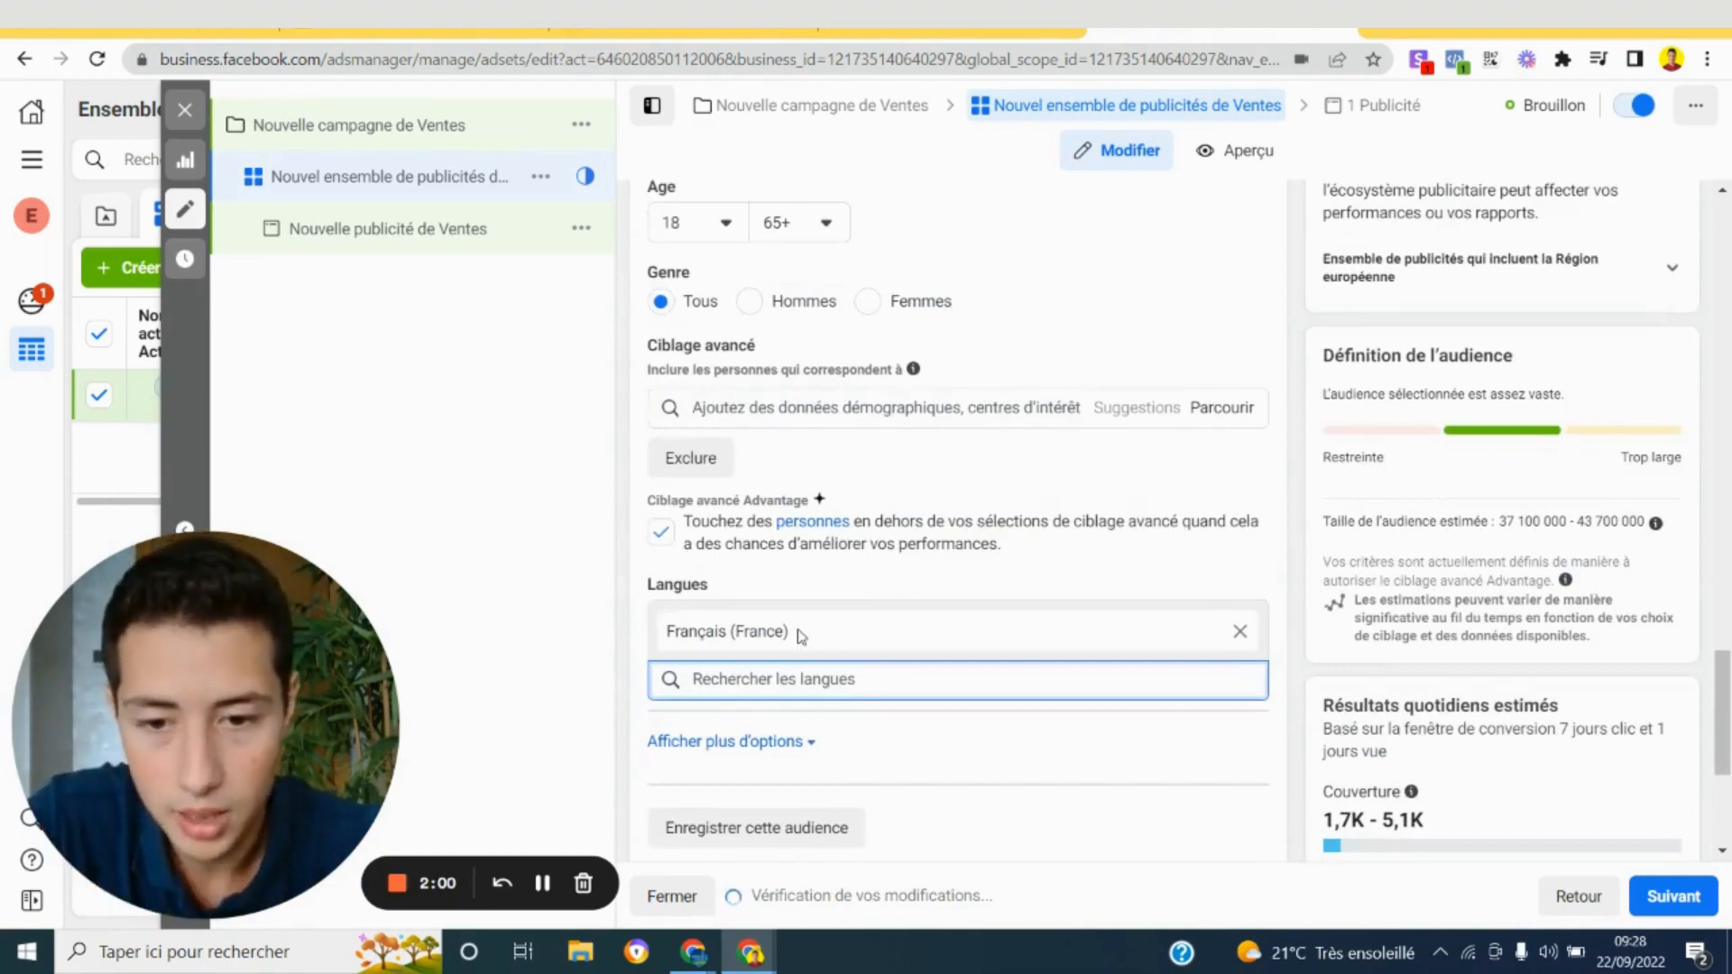
scroll(800, 632, "down", 1)
scroll(889, 593, "up", 2)
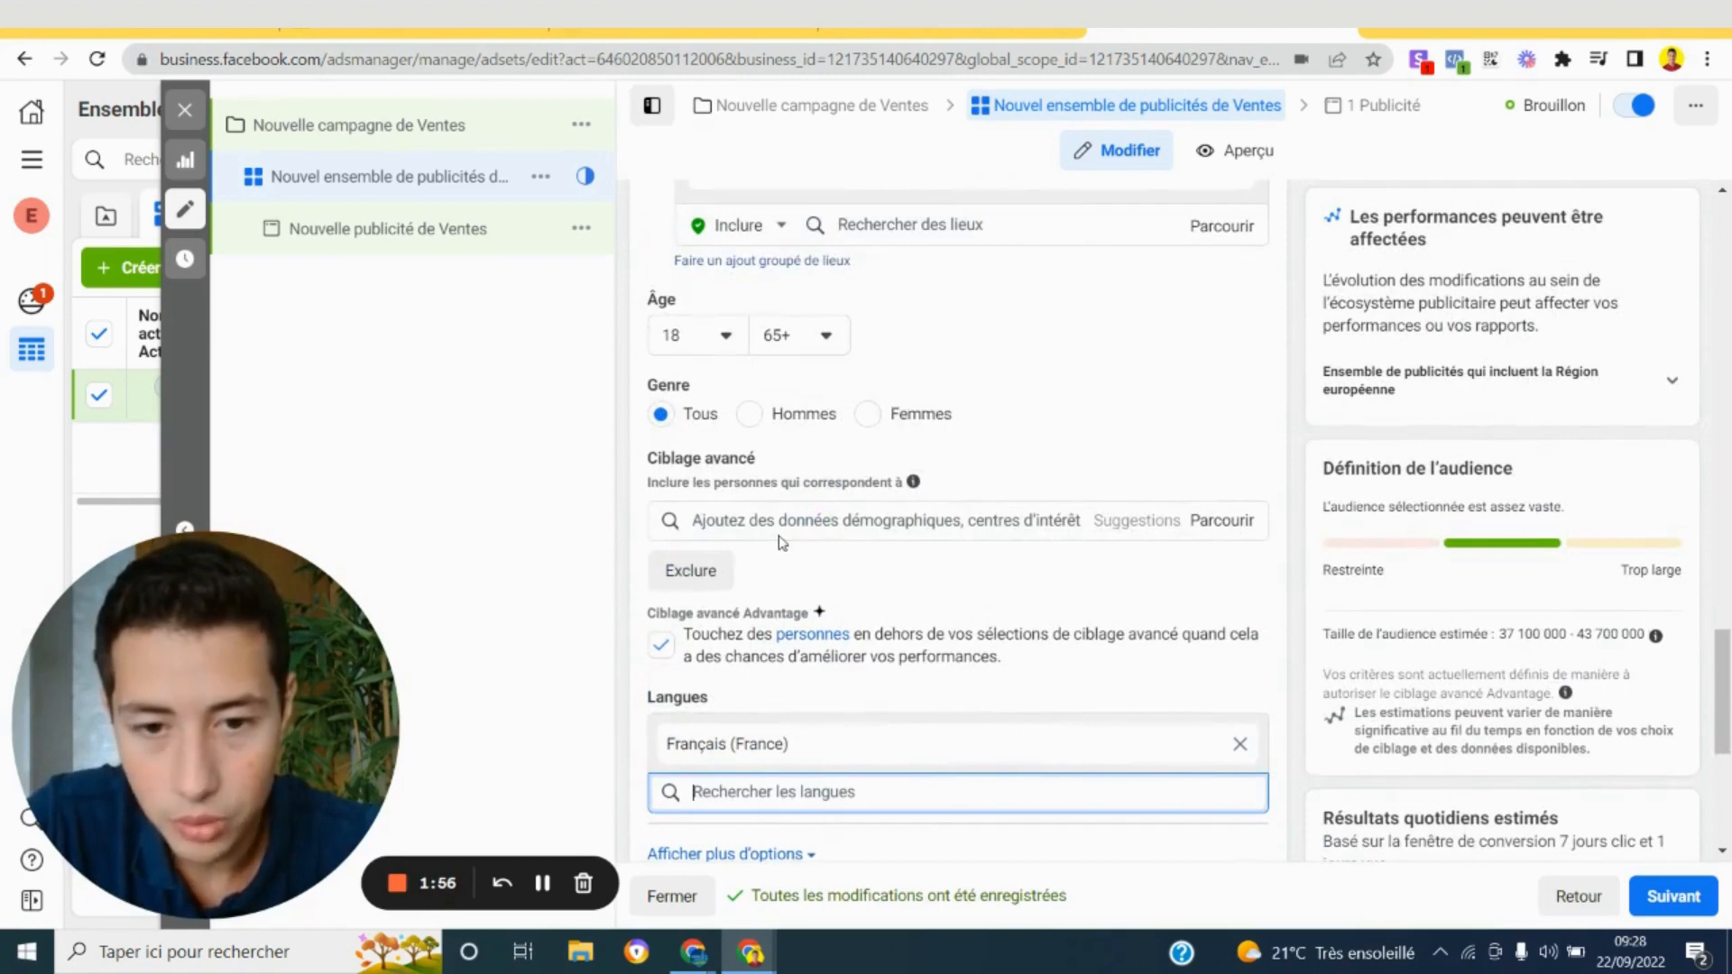
left_click(777, 525)
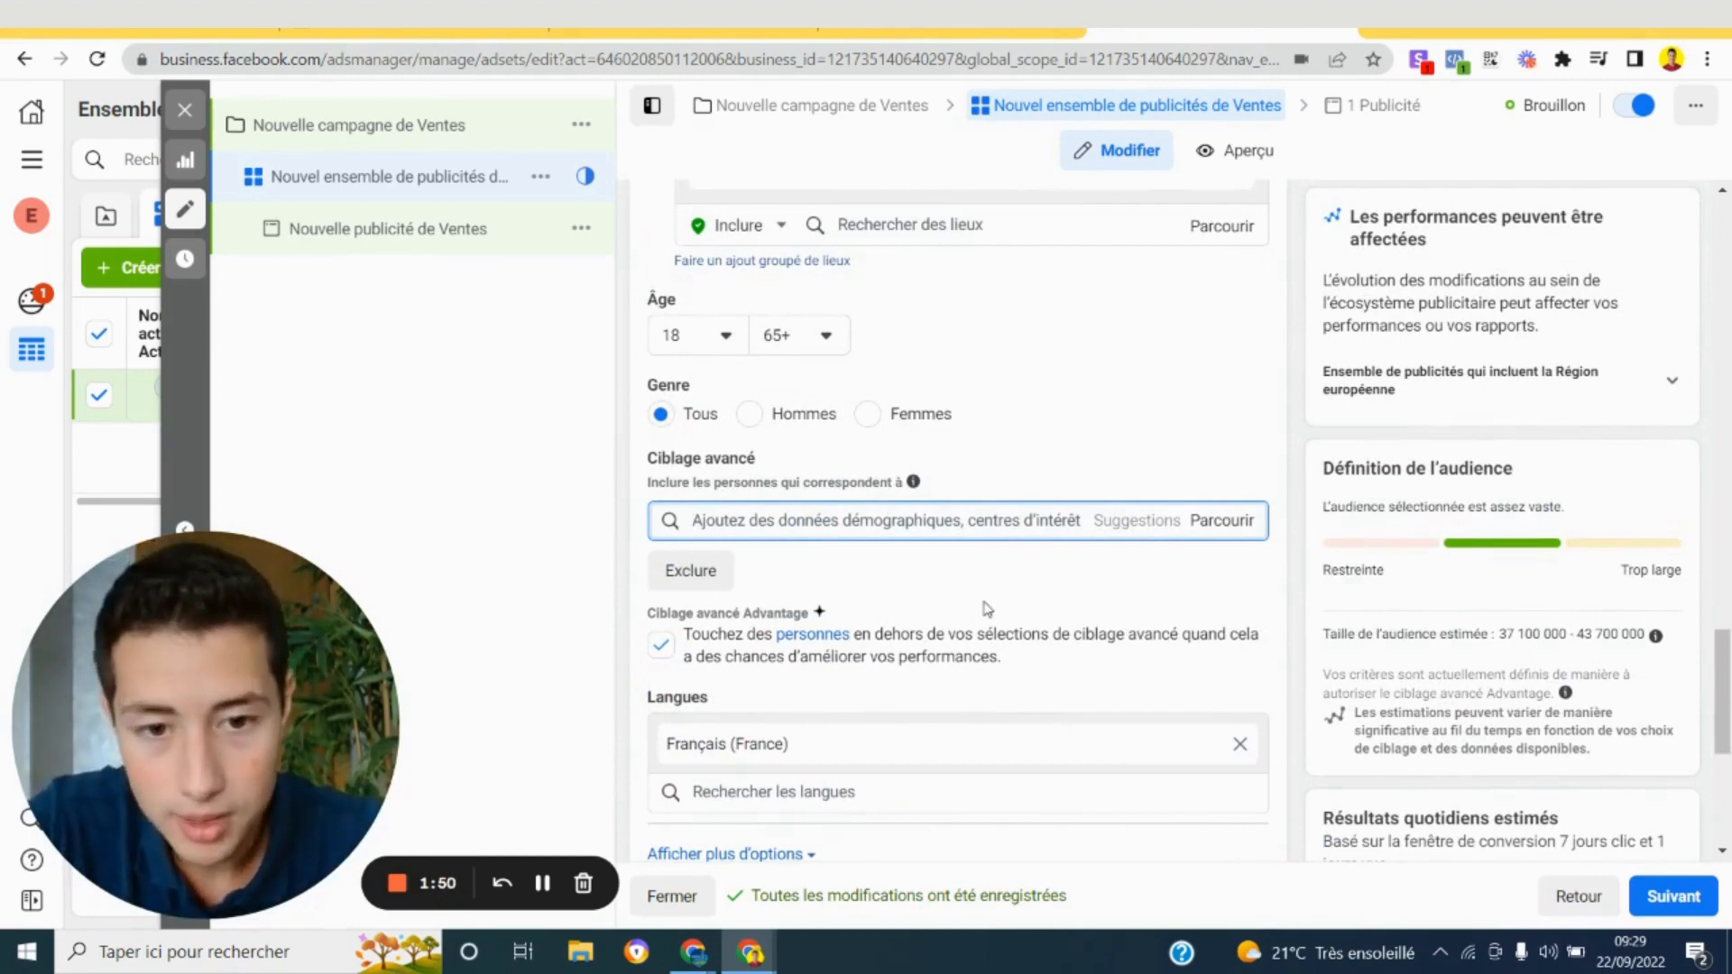
left_click(1226, 523)
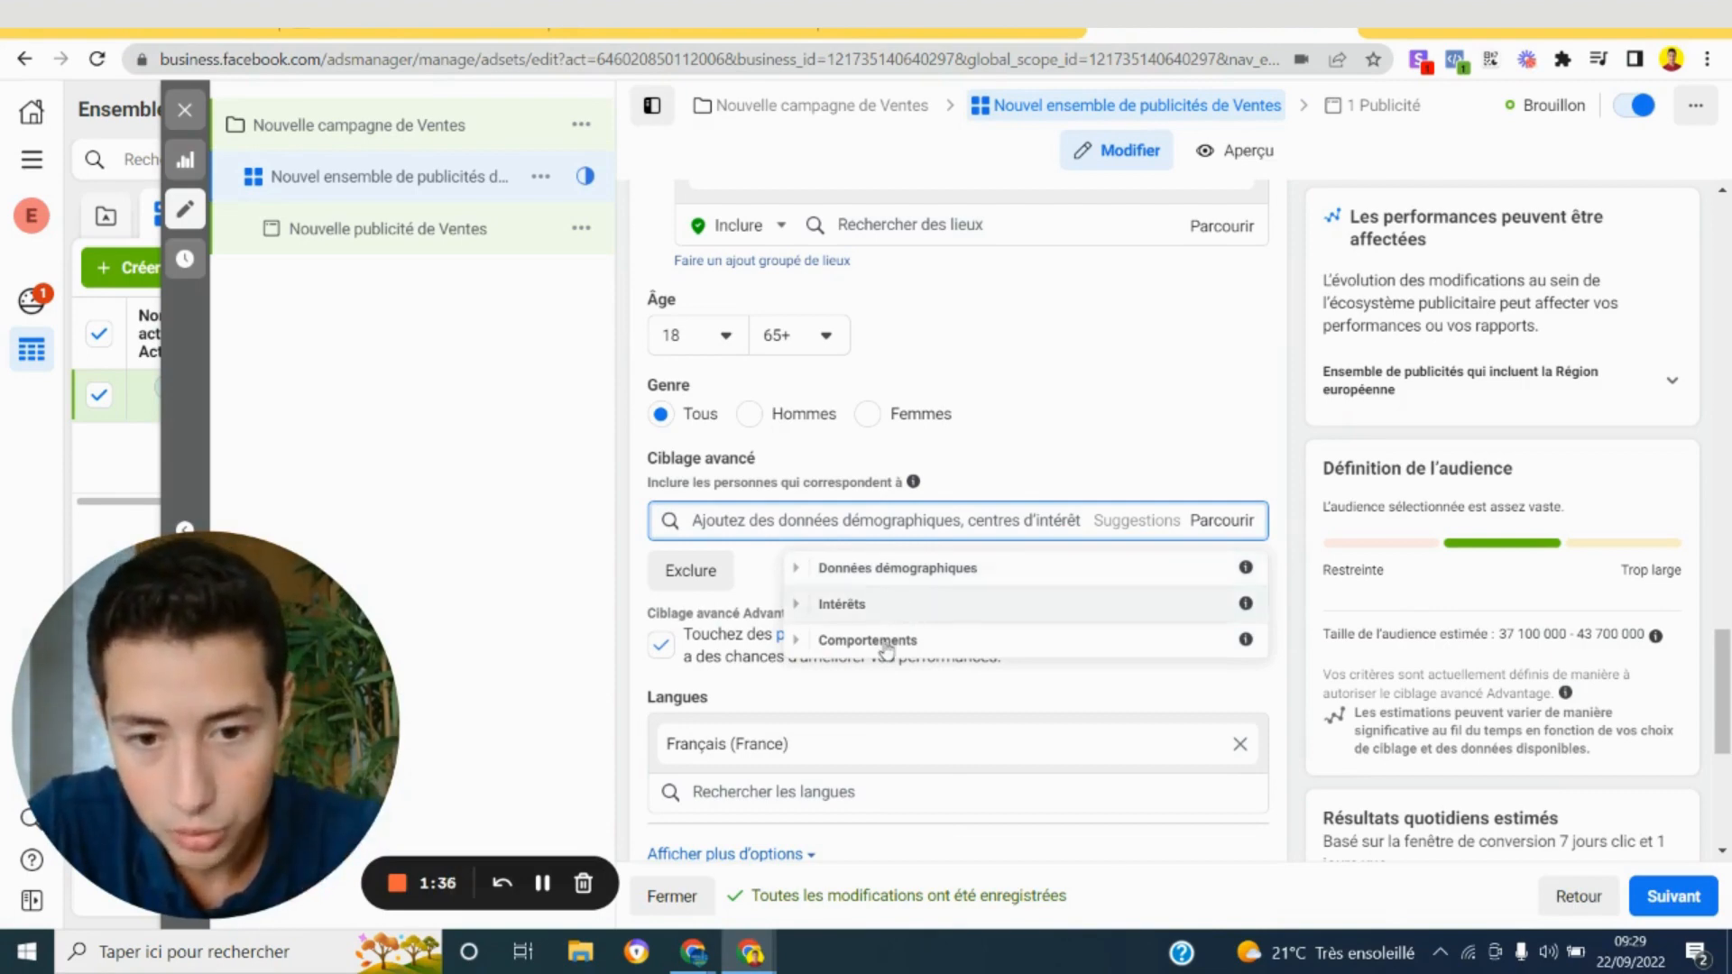
left_click(802, 570)
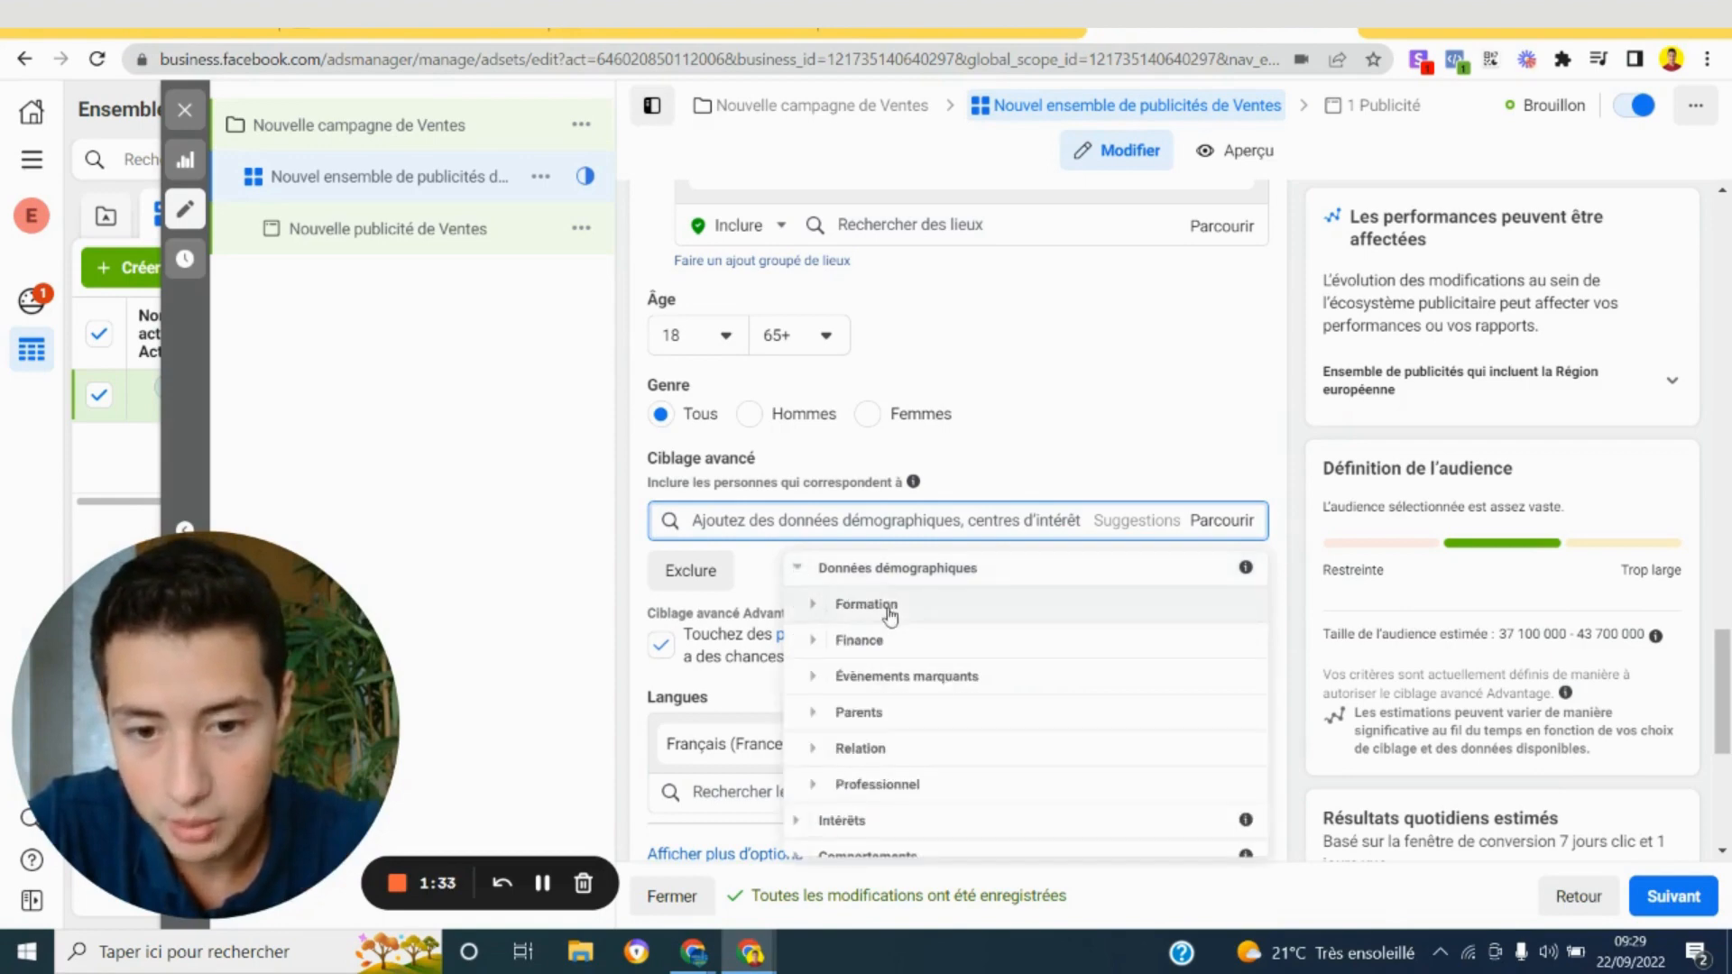
scroll(884, 614, "down", 1)
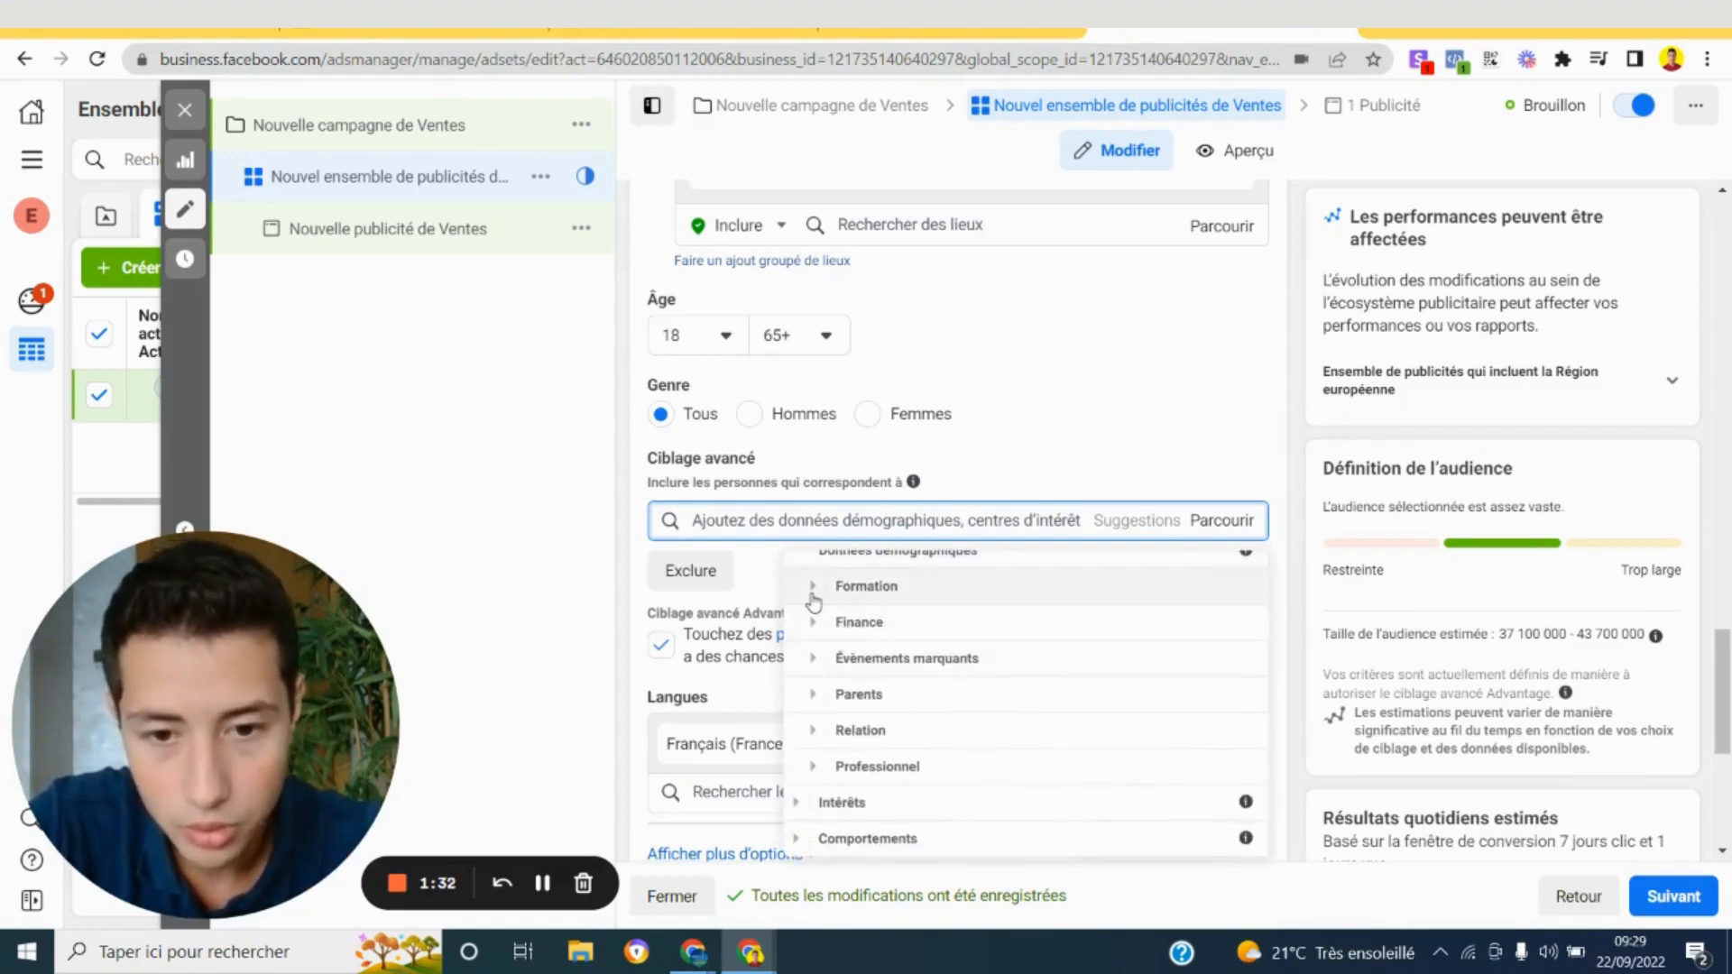
left_click(821, 731)
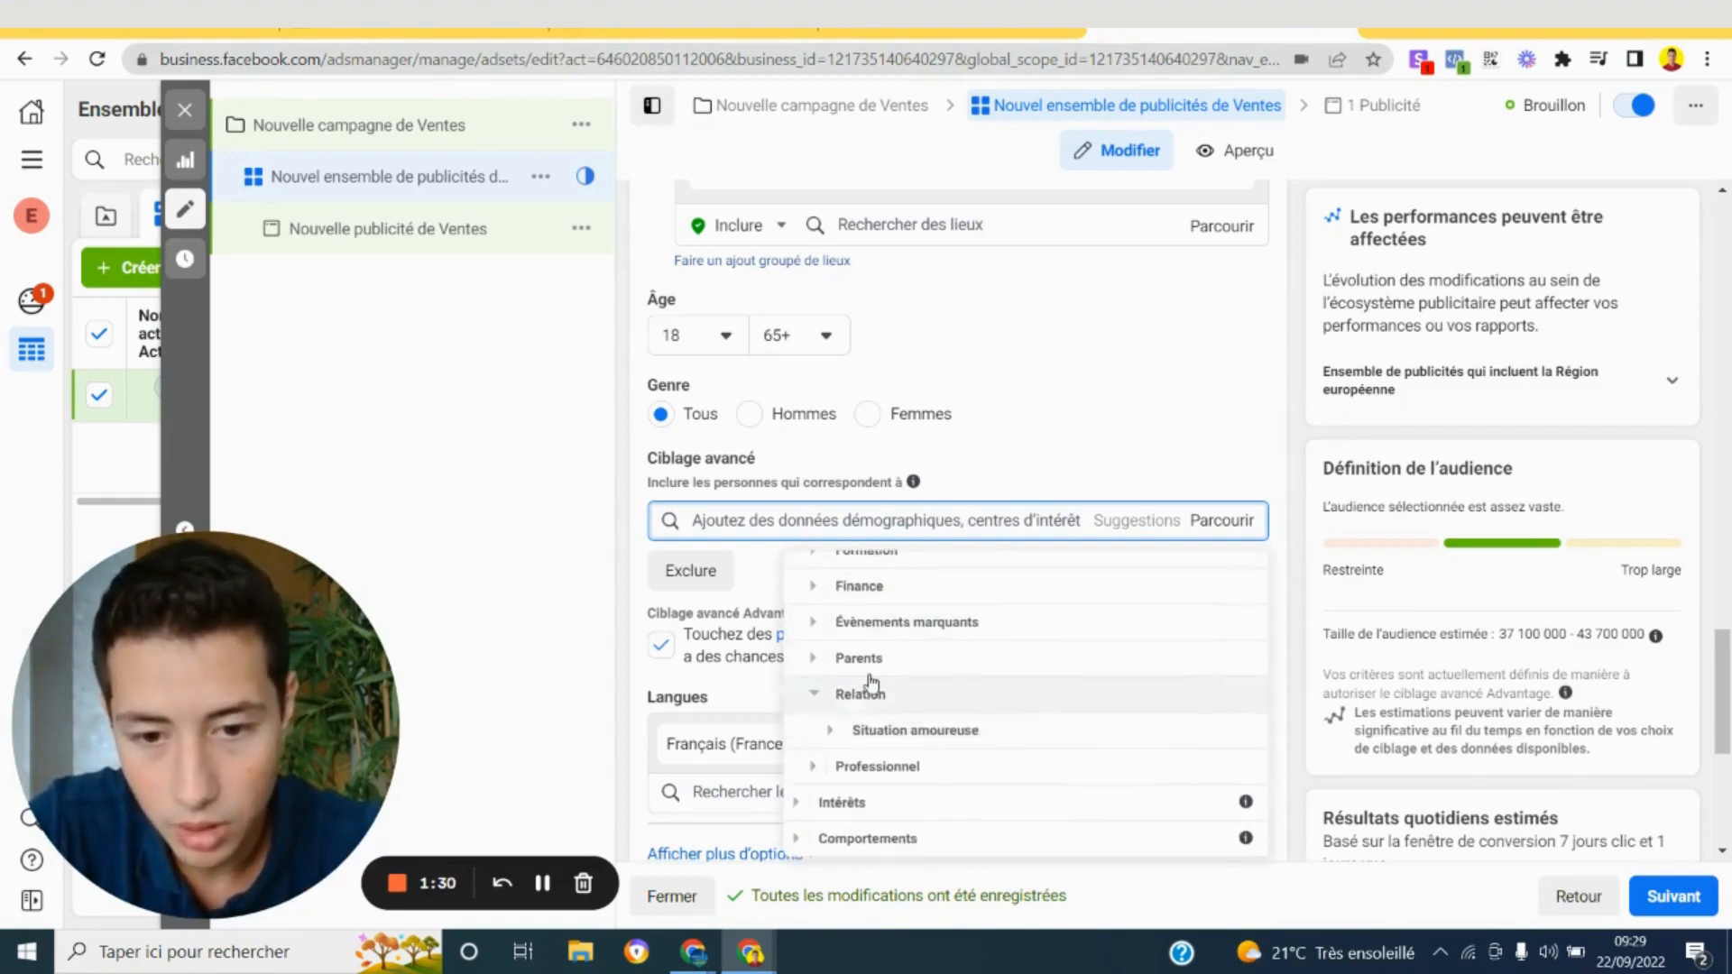
left_click(826, 733)
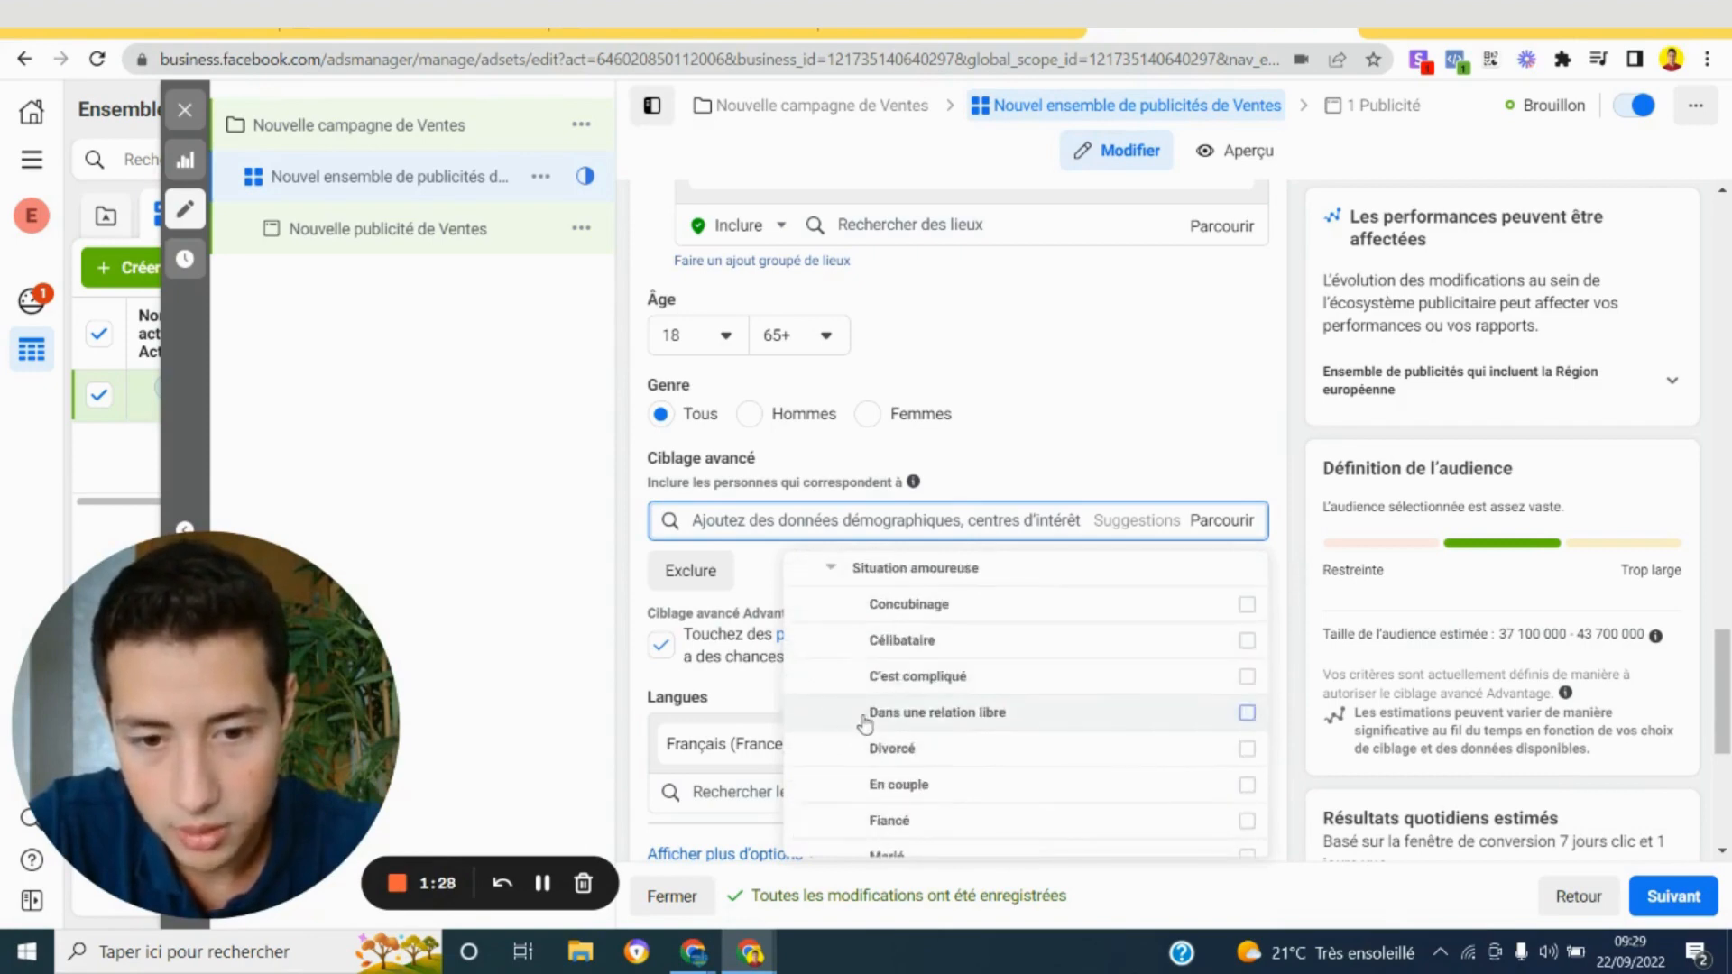
scroll(876, 668, "up", 1)
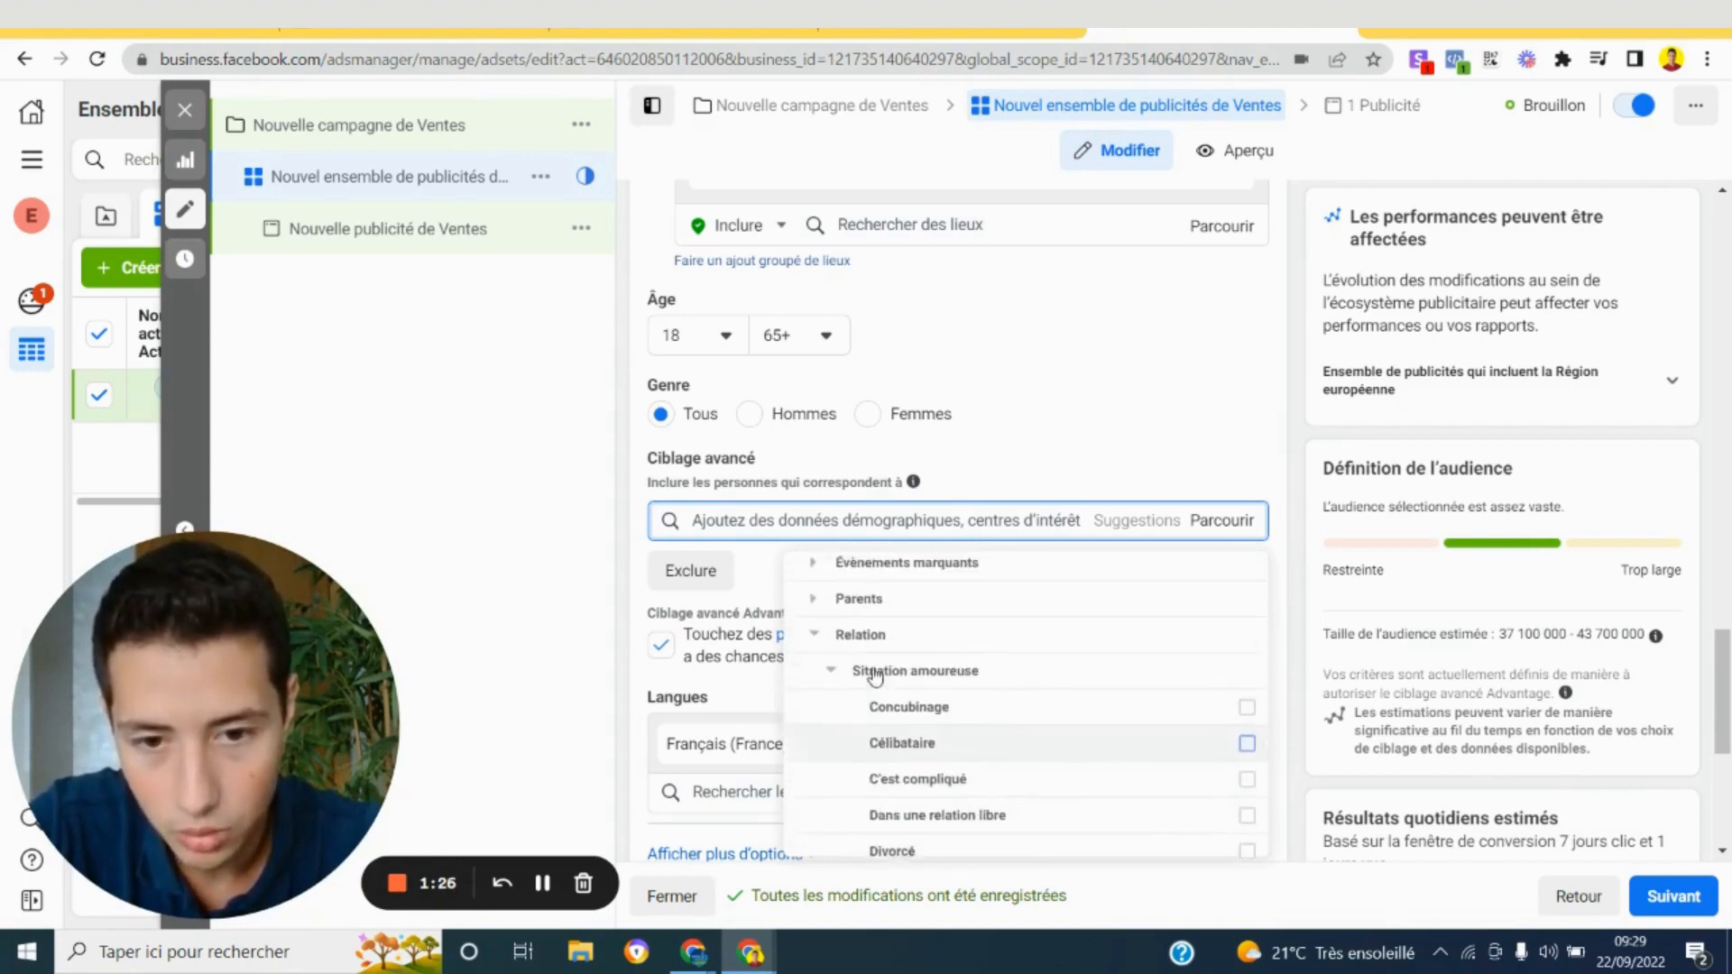
left_click(828, 682)
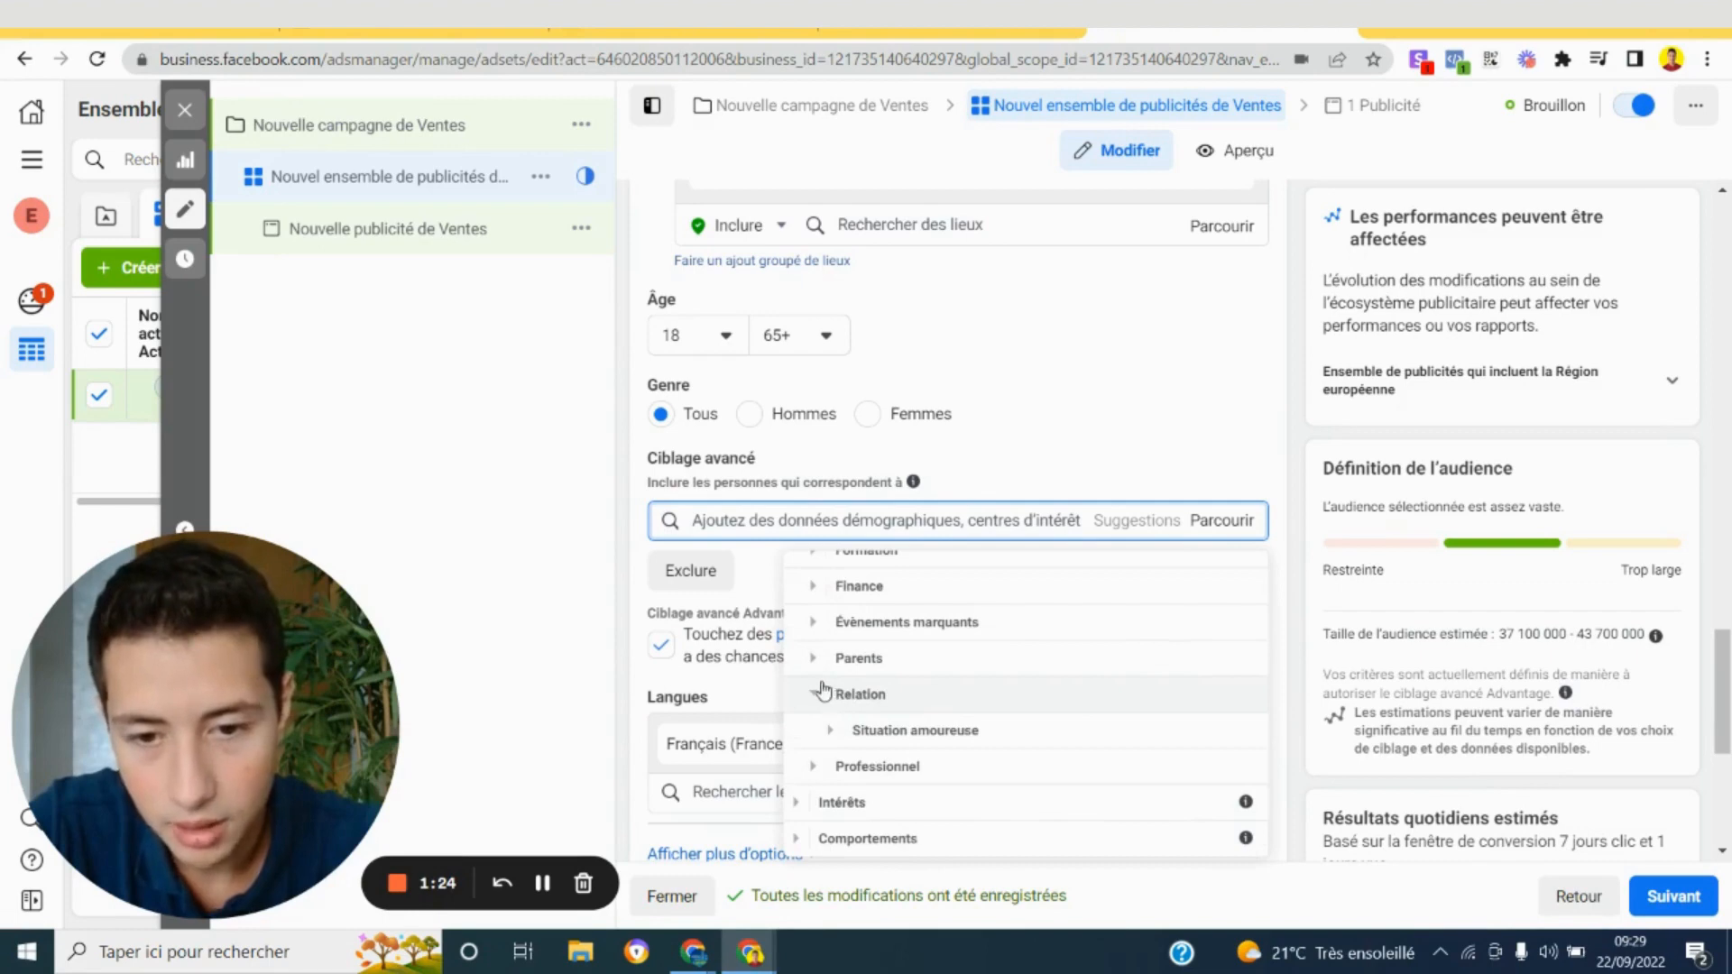
Examine the parental status options under Parents > Tous les parents in the detailed targeting's demographic categories
left_click(817, 667)
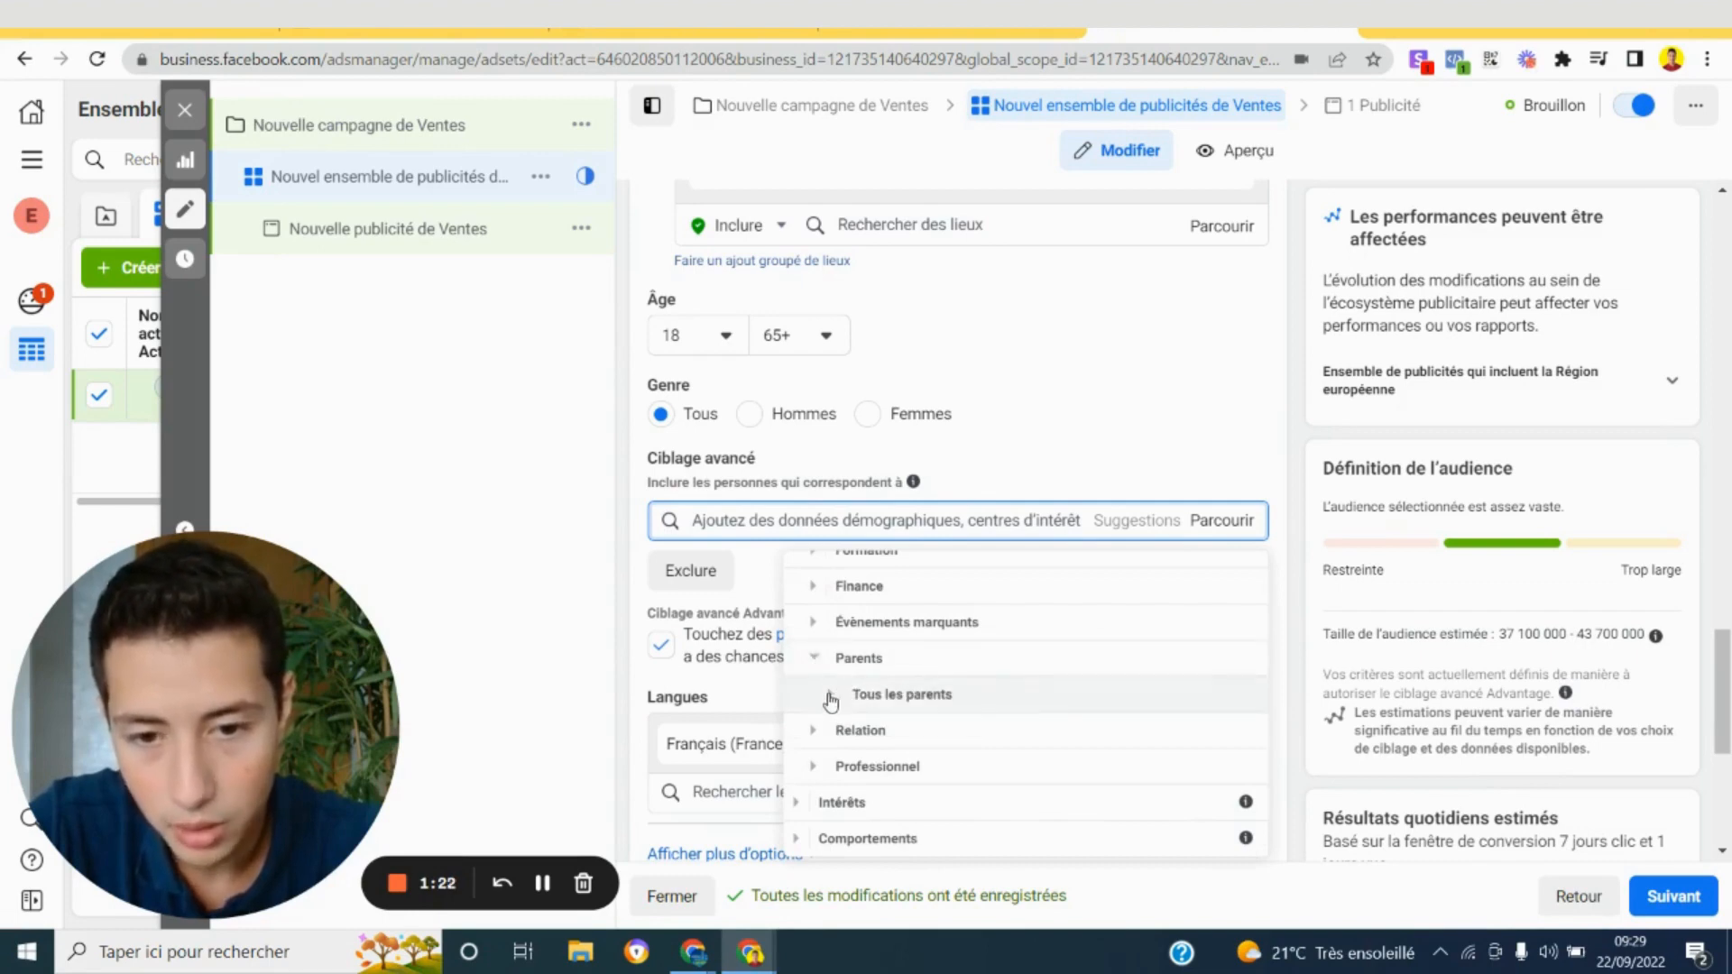
left_click(829, 699)
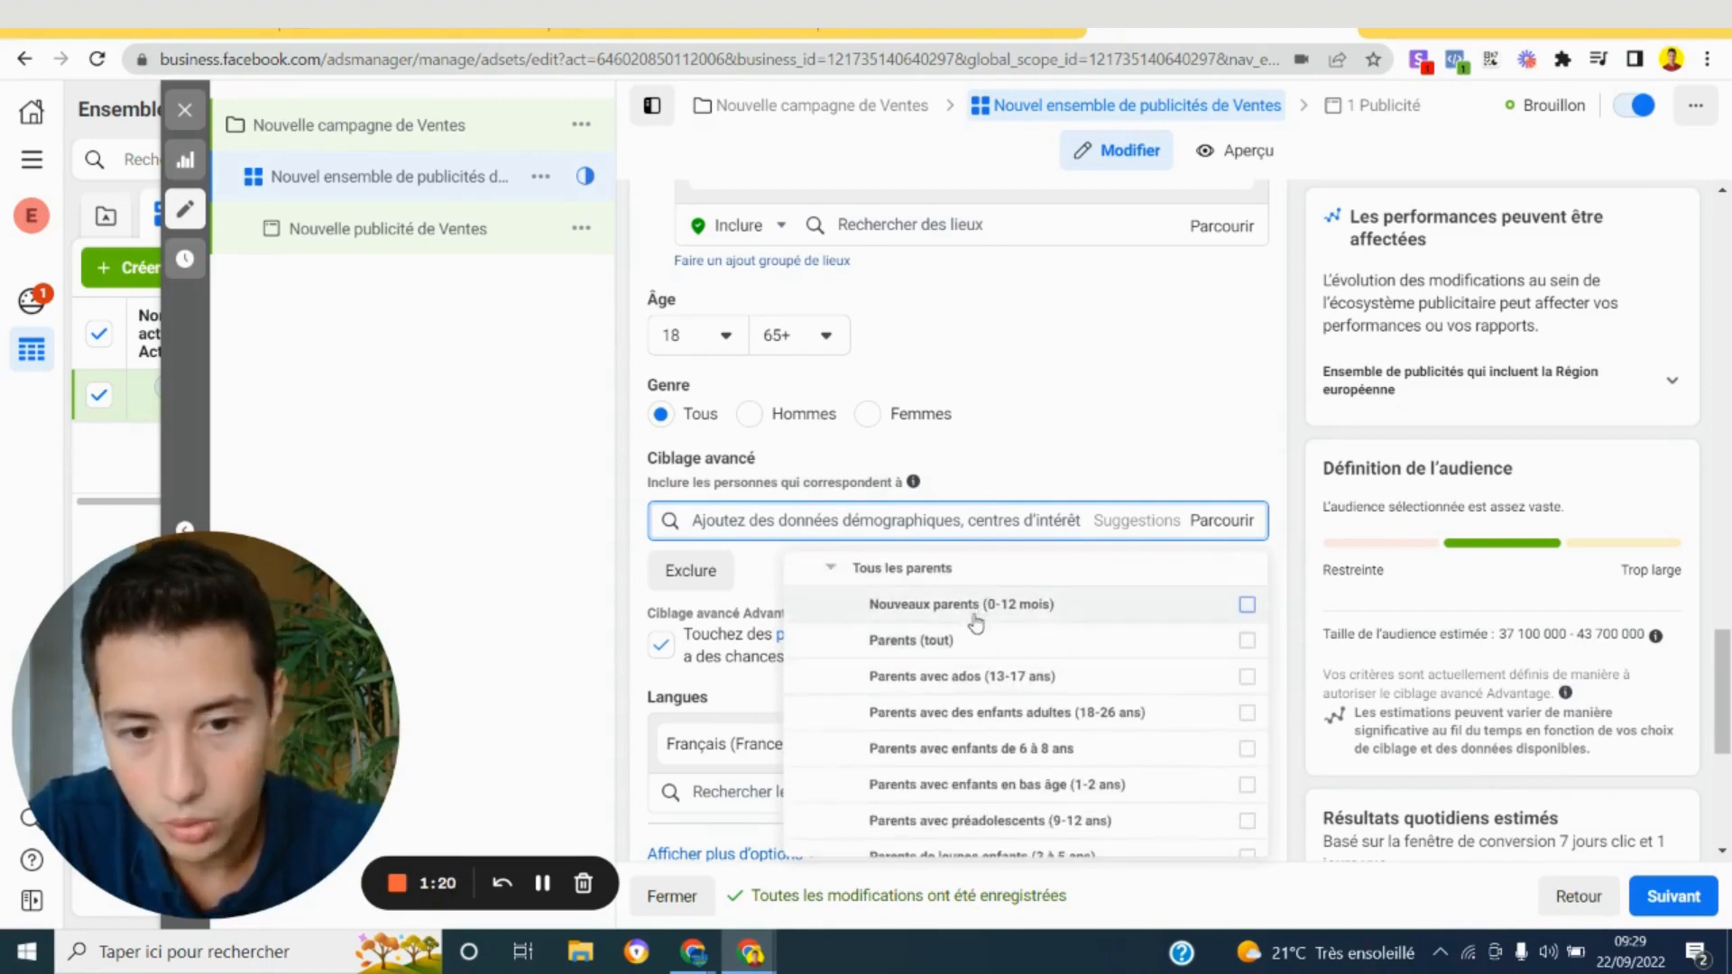
scroll(1011, 677, "down", 2)
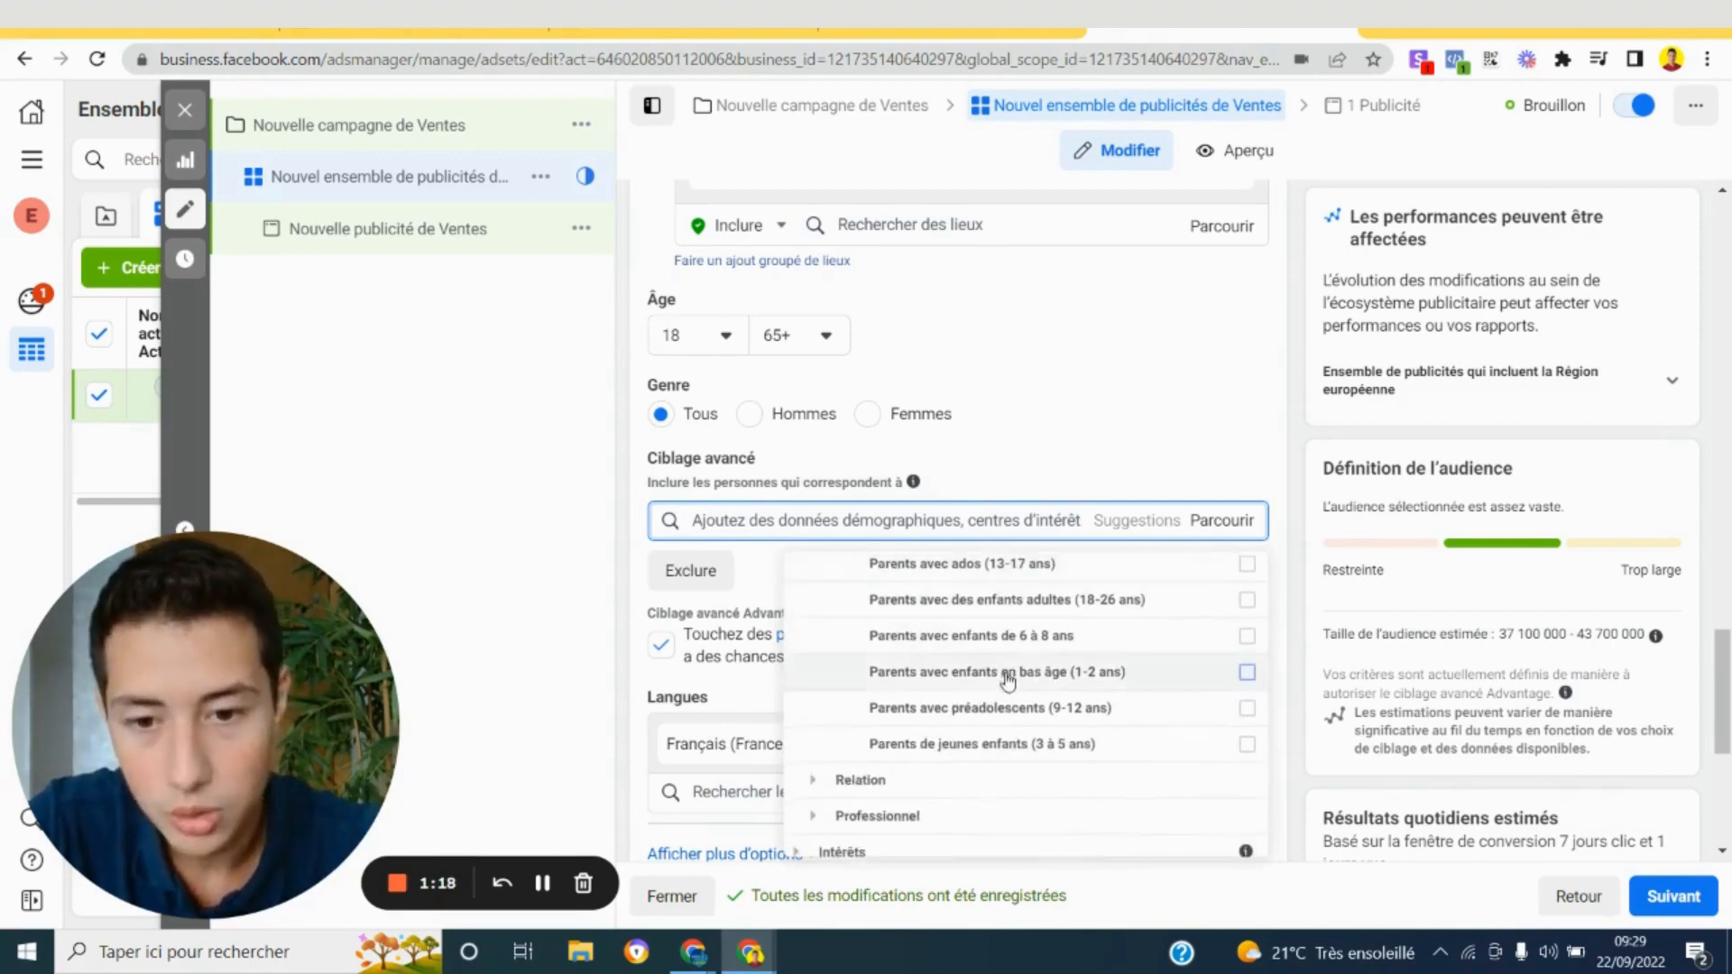
scroll(997, 697, "up", 2)
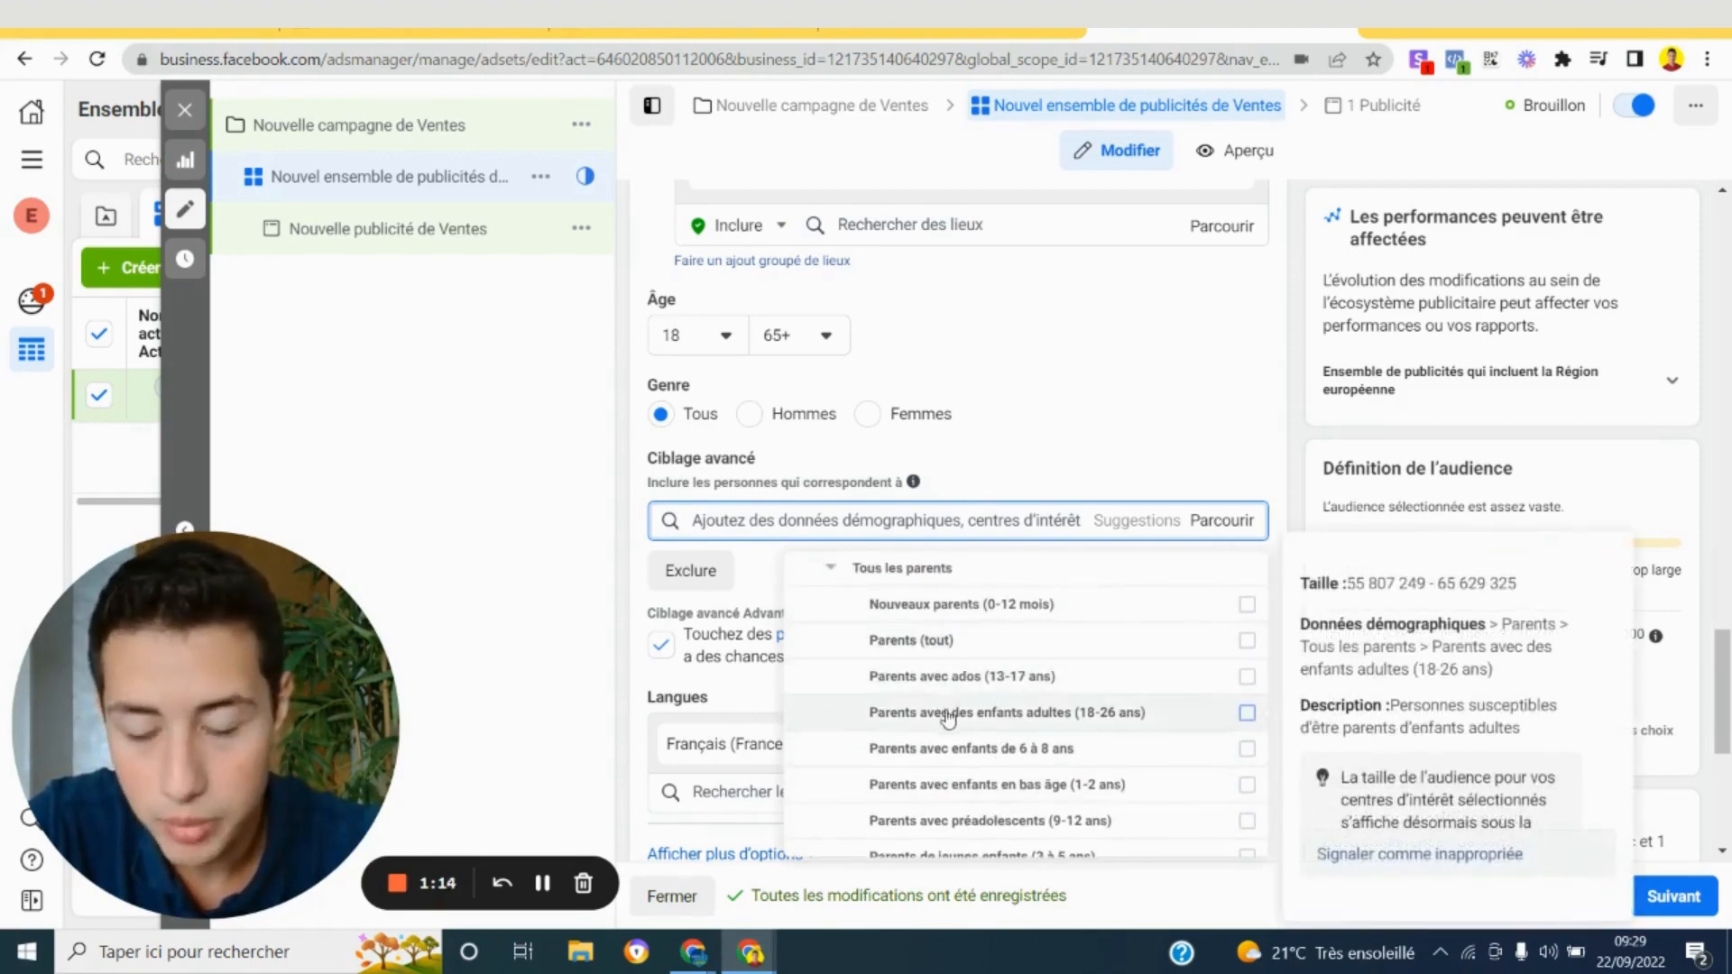
scroll(951, 736, "down", 2)
scroll(1038, 729, "up", 3)
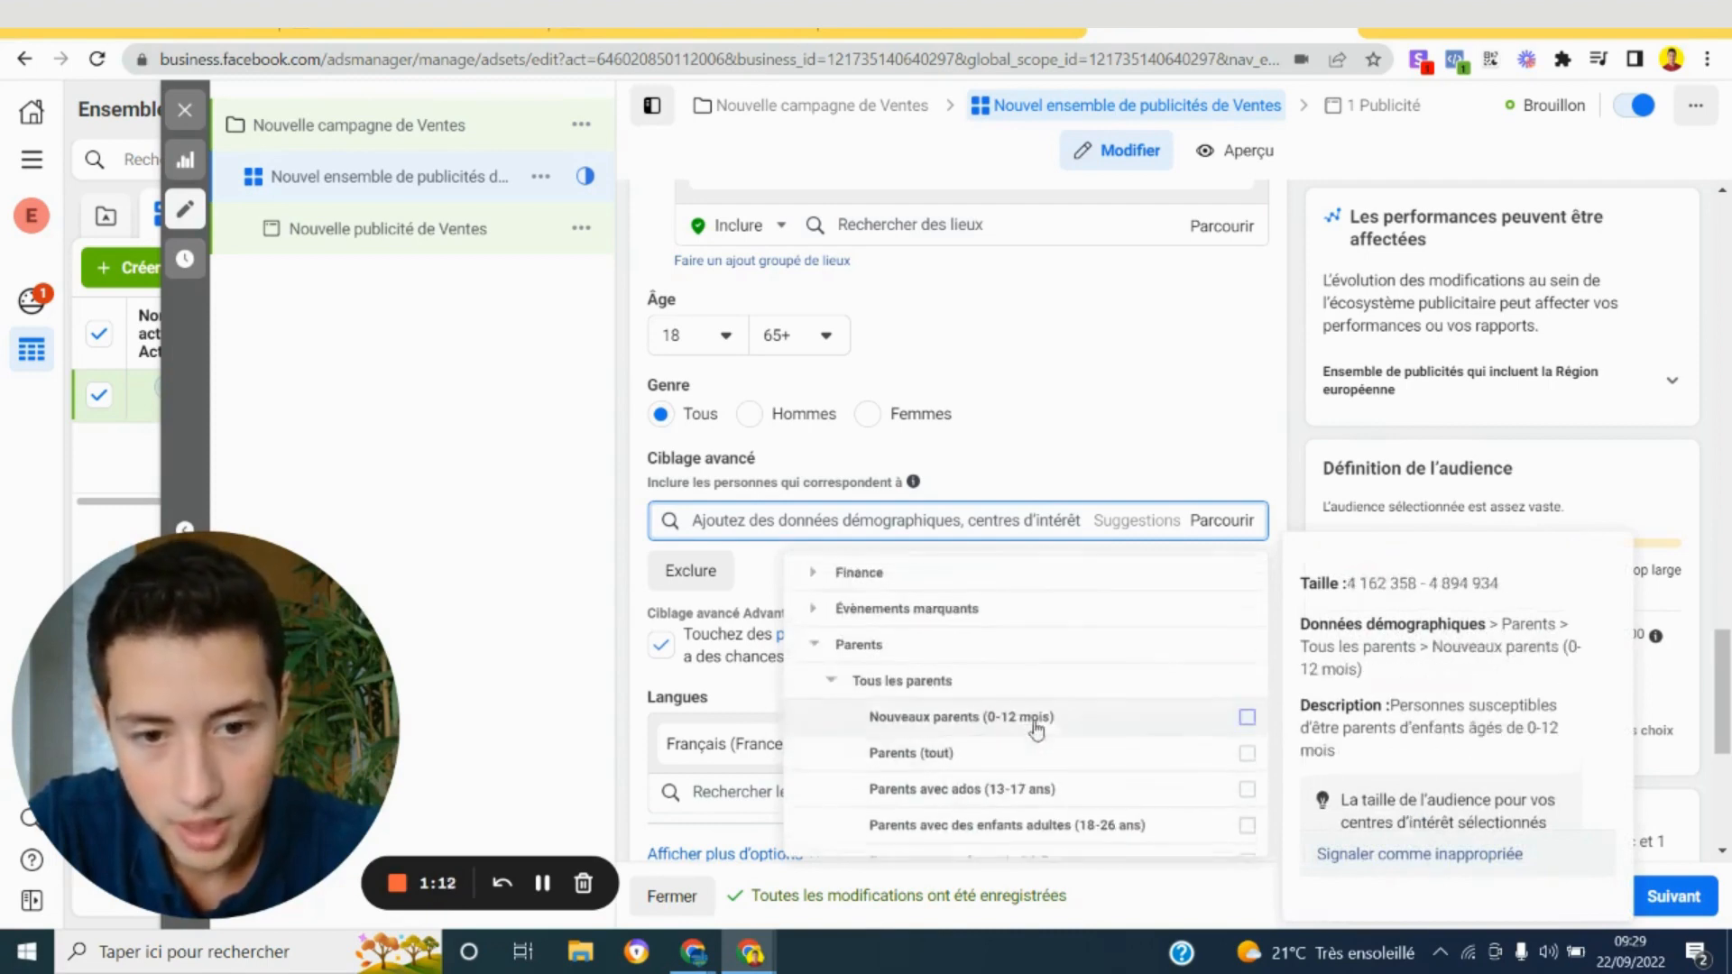
left_click(833, 690)
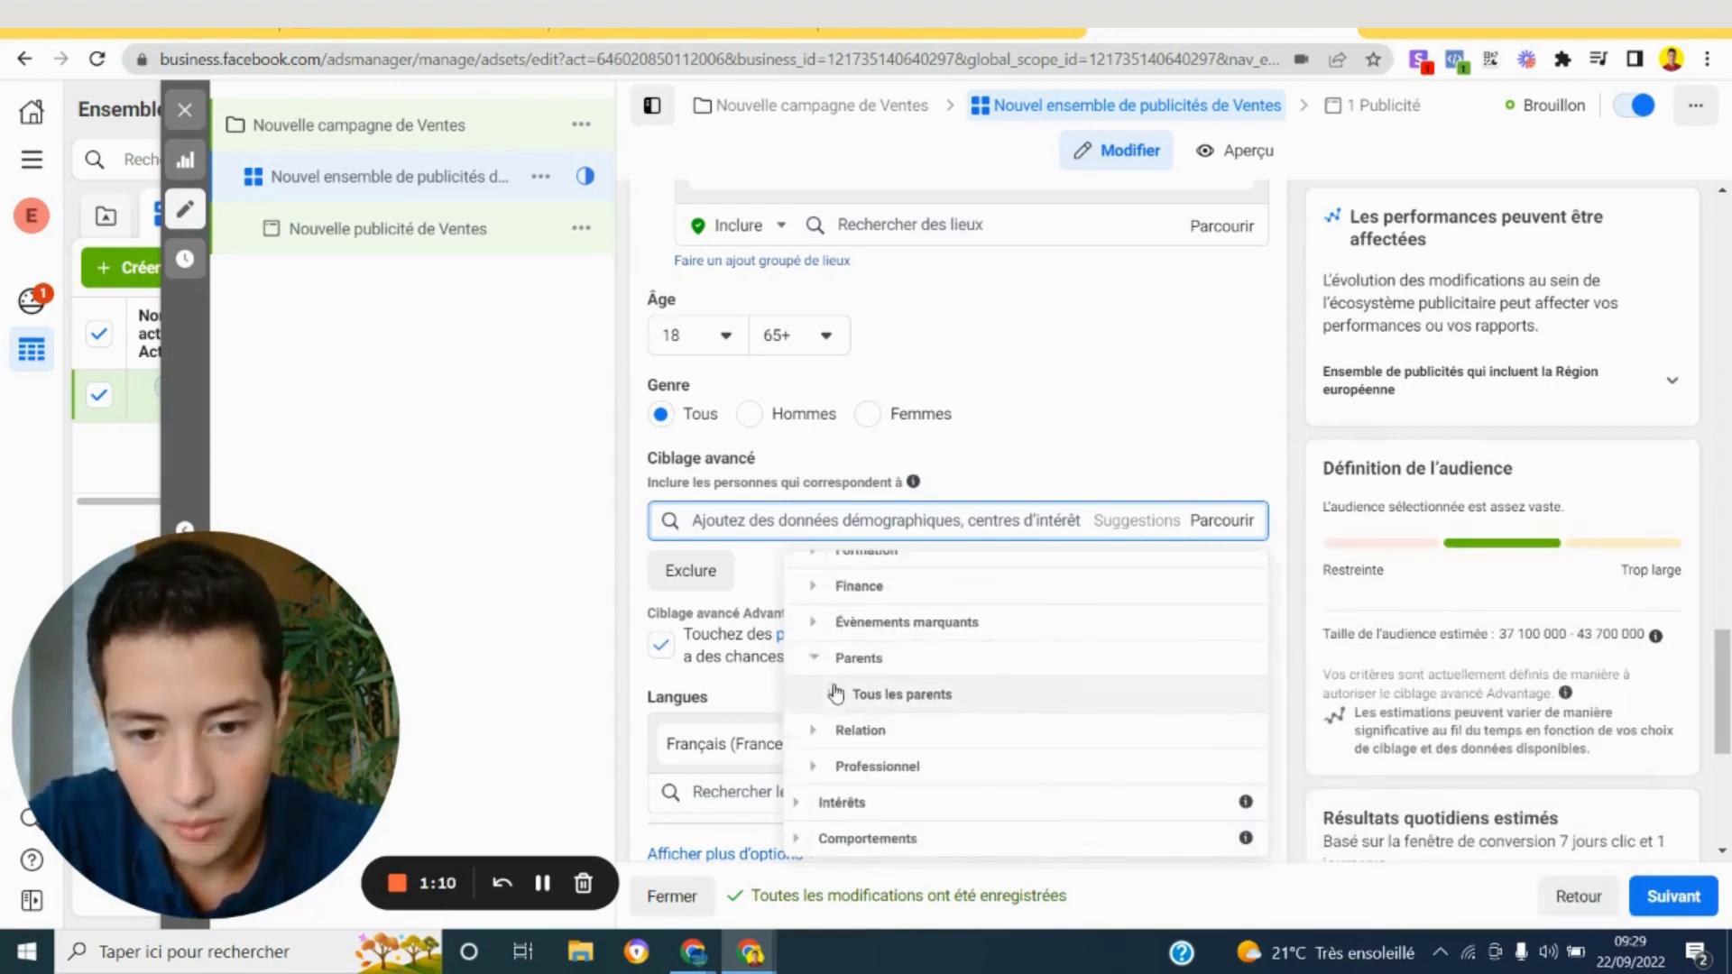
left_click(824, 661)
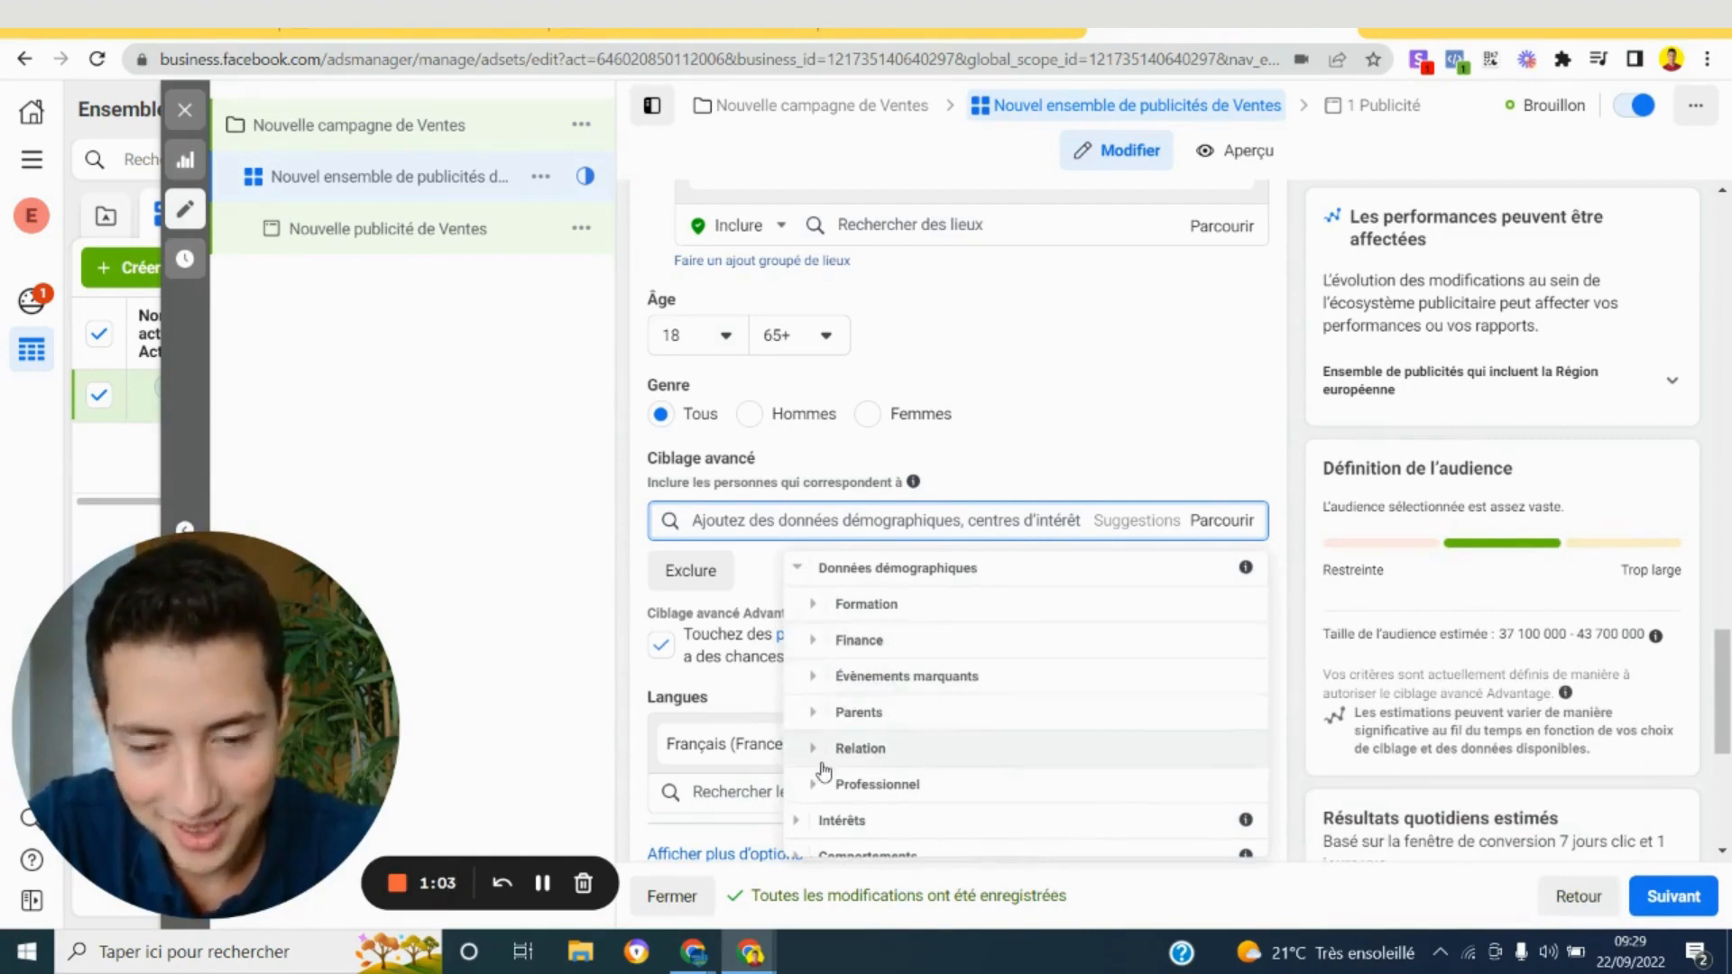
Examine the education level options under Formation > Niveau d'éducation in the detailed targeting's demographic categories
left_click(828, 603)
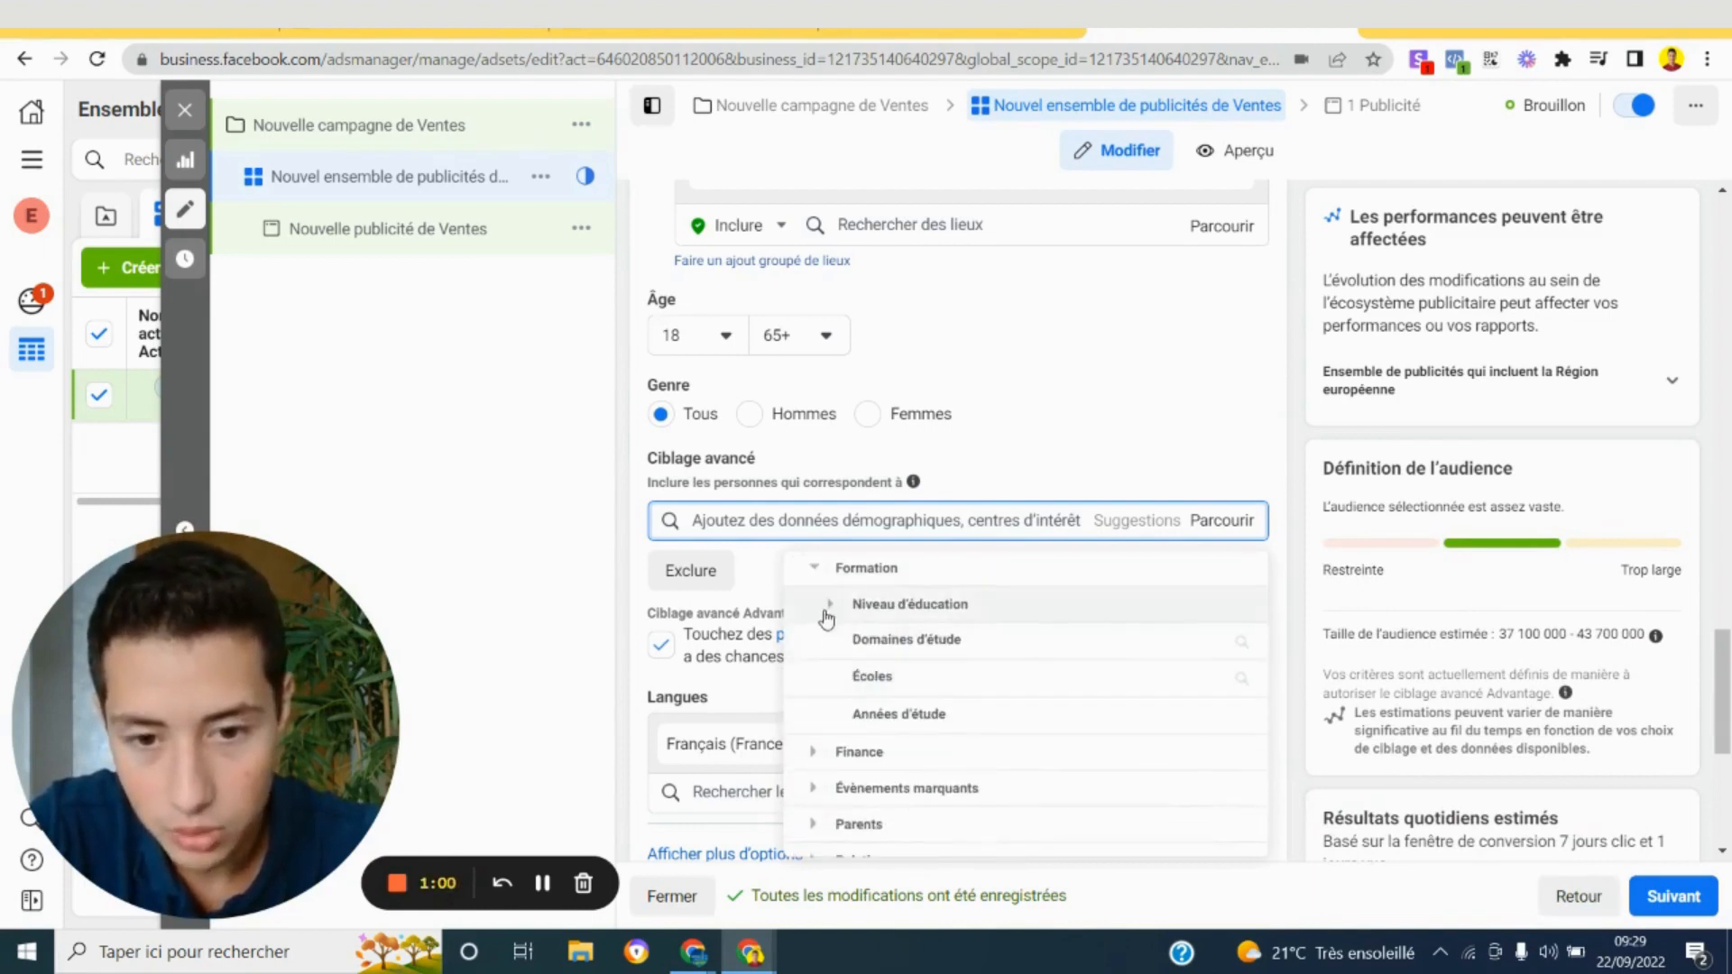
left_click(862, 607)
scroll(898, 727, "down", 1)
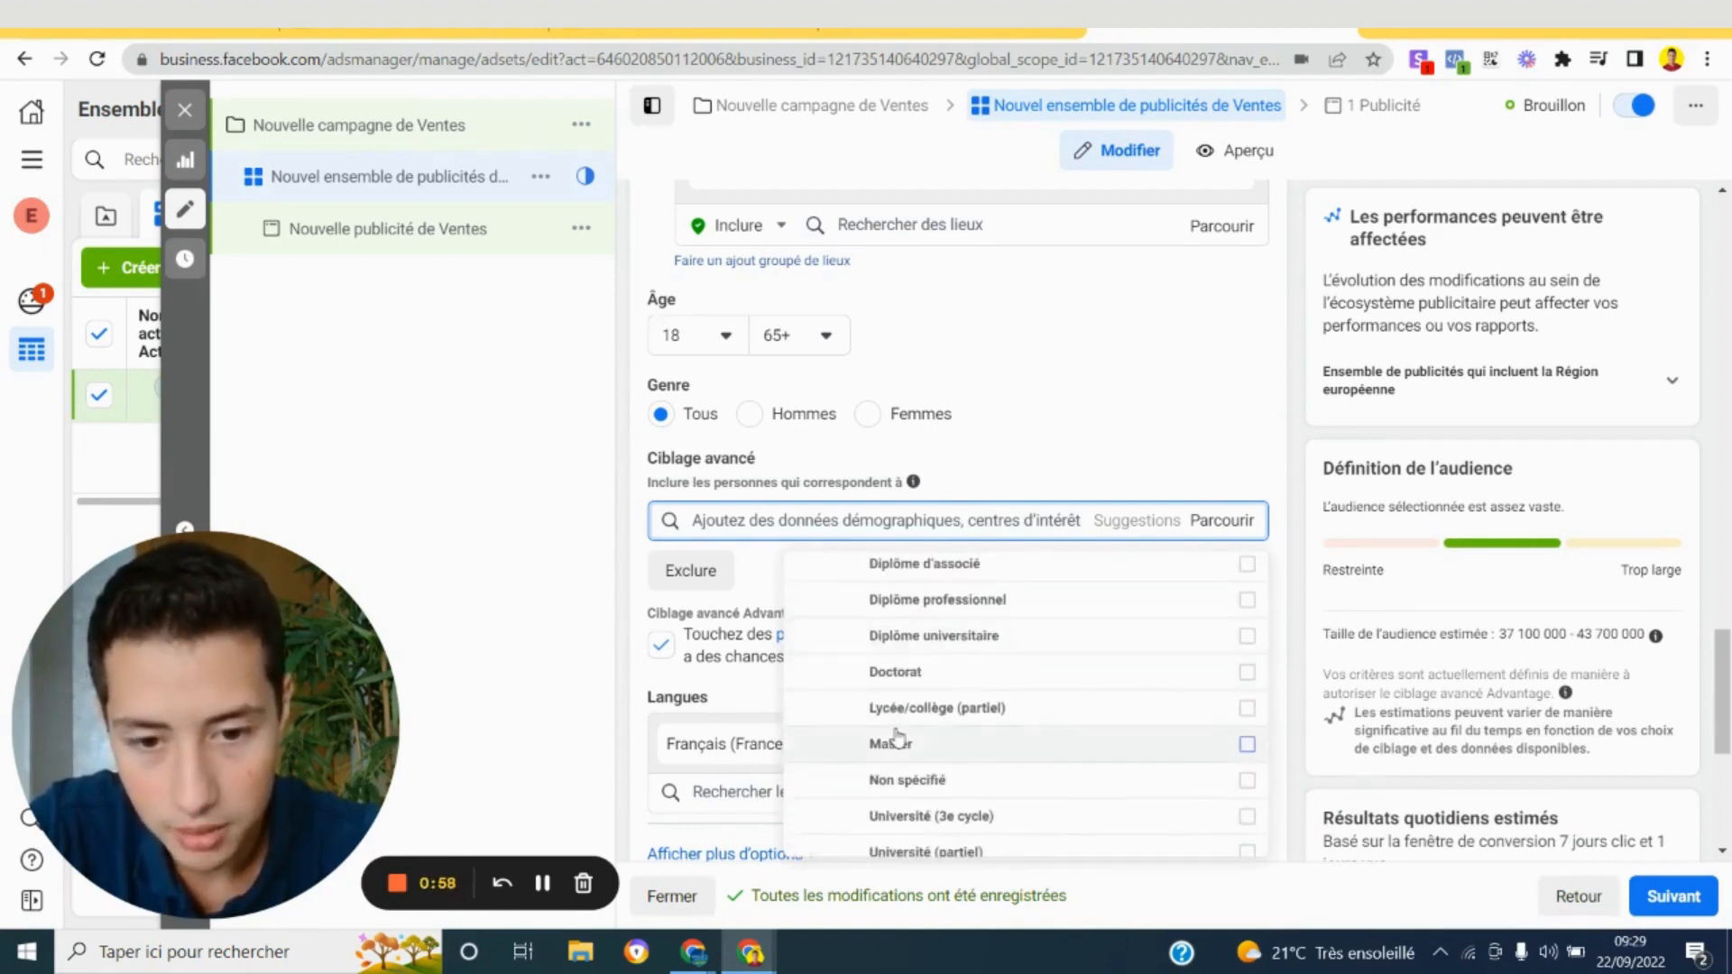
scroll(897, 739, "down", 1)
scroll(896, 742, "up", 1)
scroll(893, 742, "up", 2)
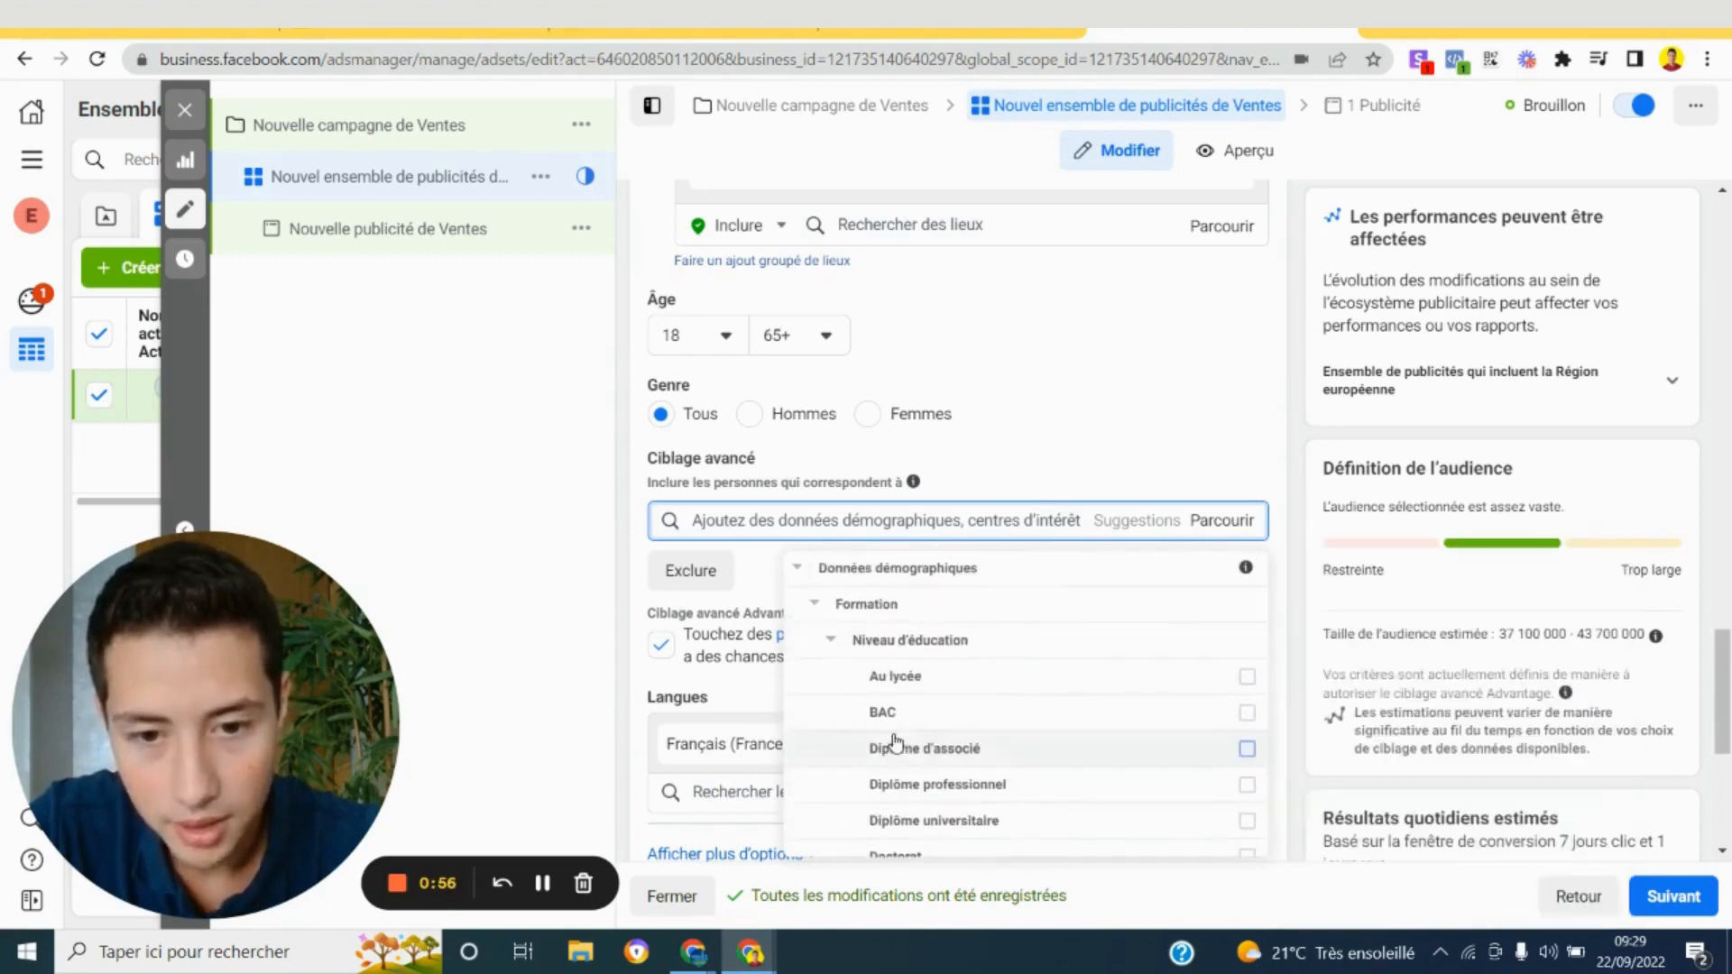
left_click(831, 643)
left_click(816, 585)
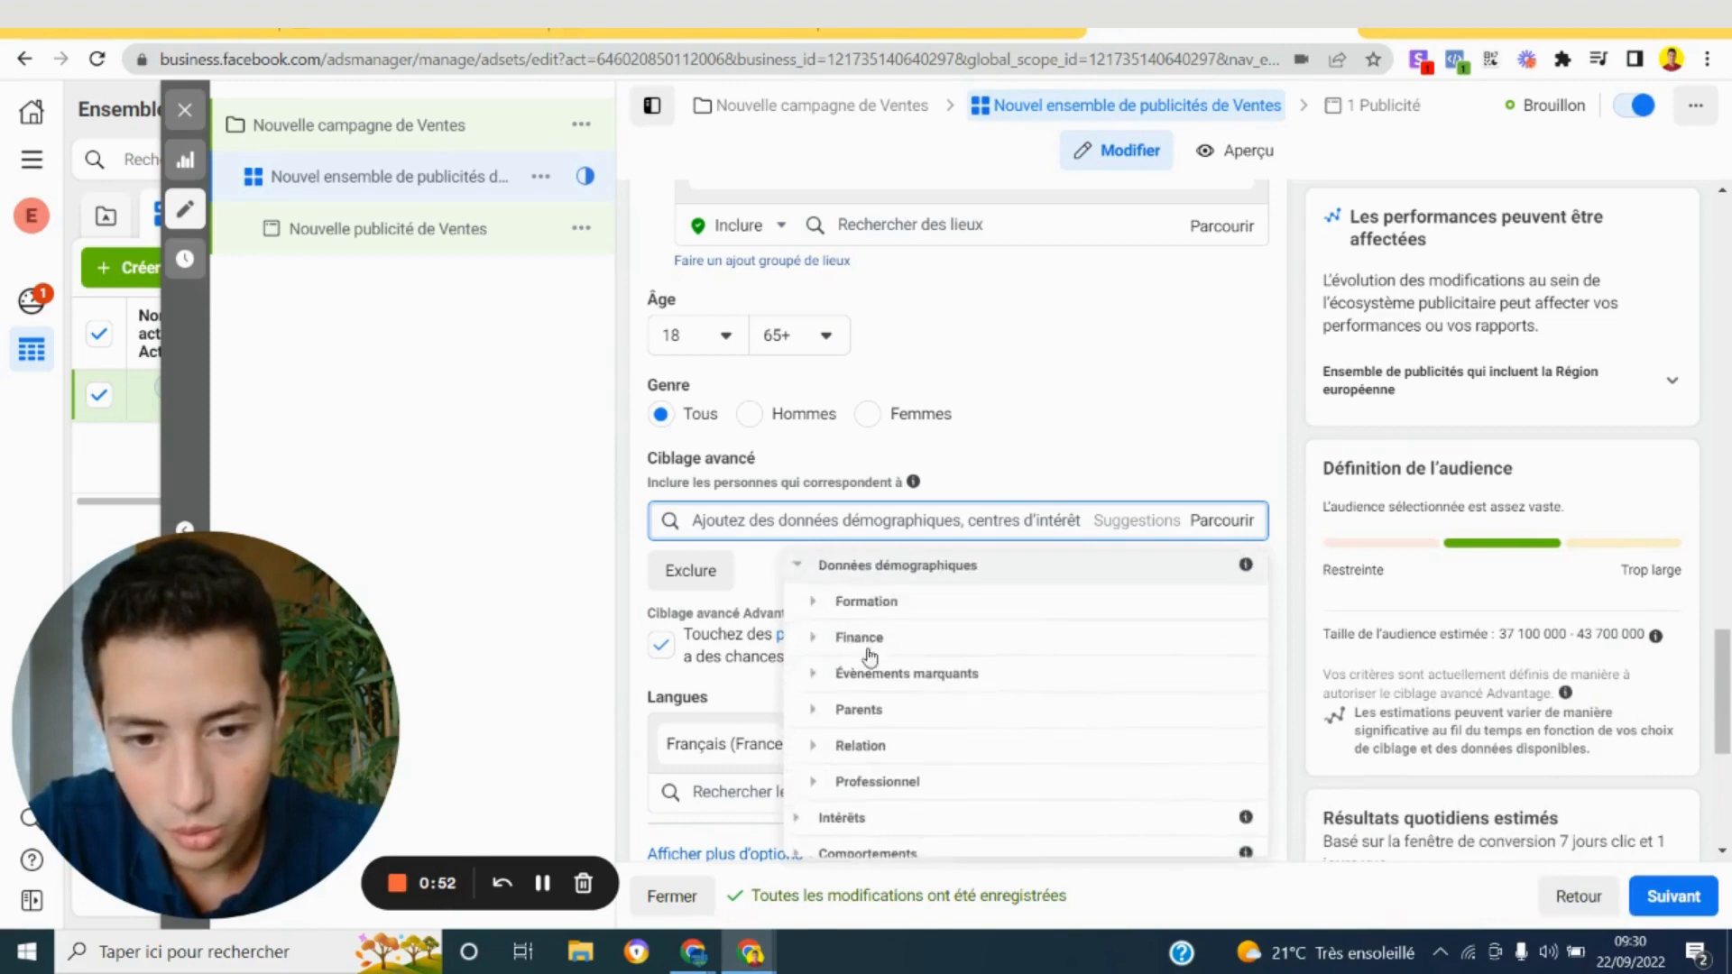
Browse the detailed targeting's Comportements categories and examine the options under Anniversaire
scroll(882, 683, "down", 1)
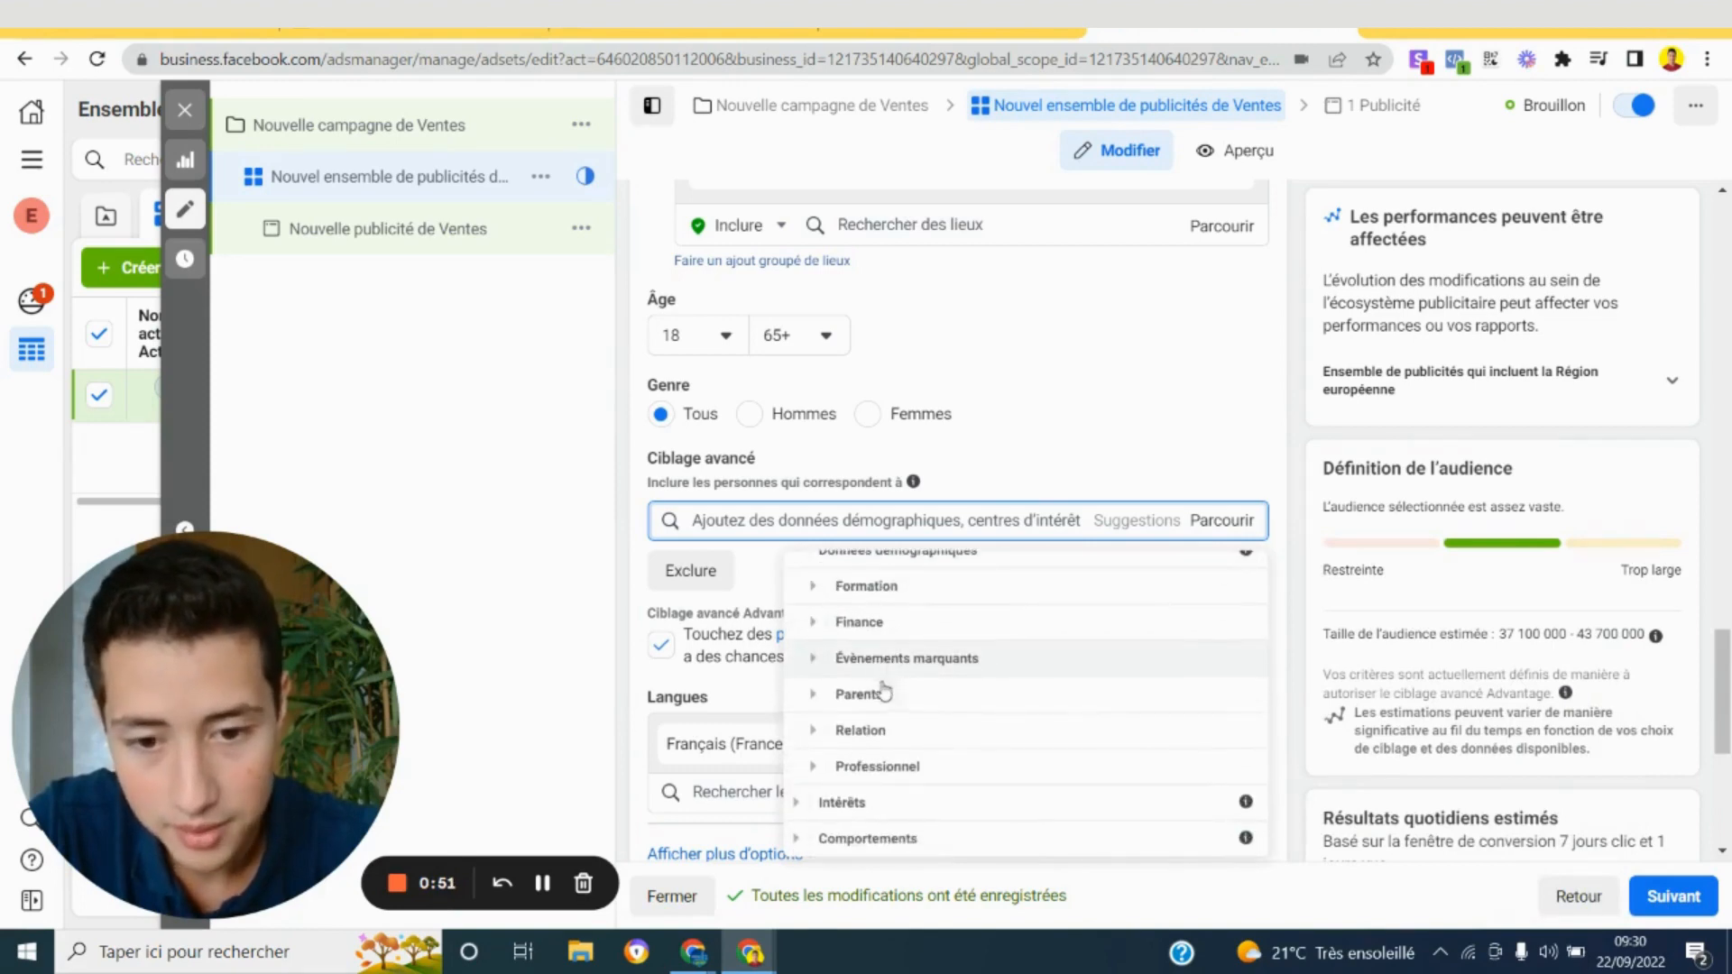
left_click(812, 839)
scroll(938, 722, "down", 3)
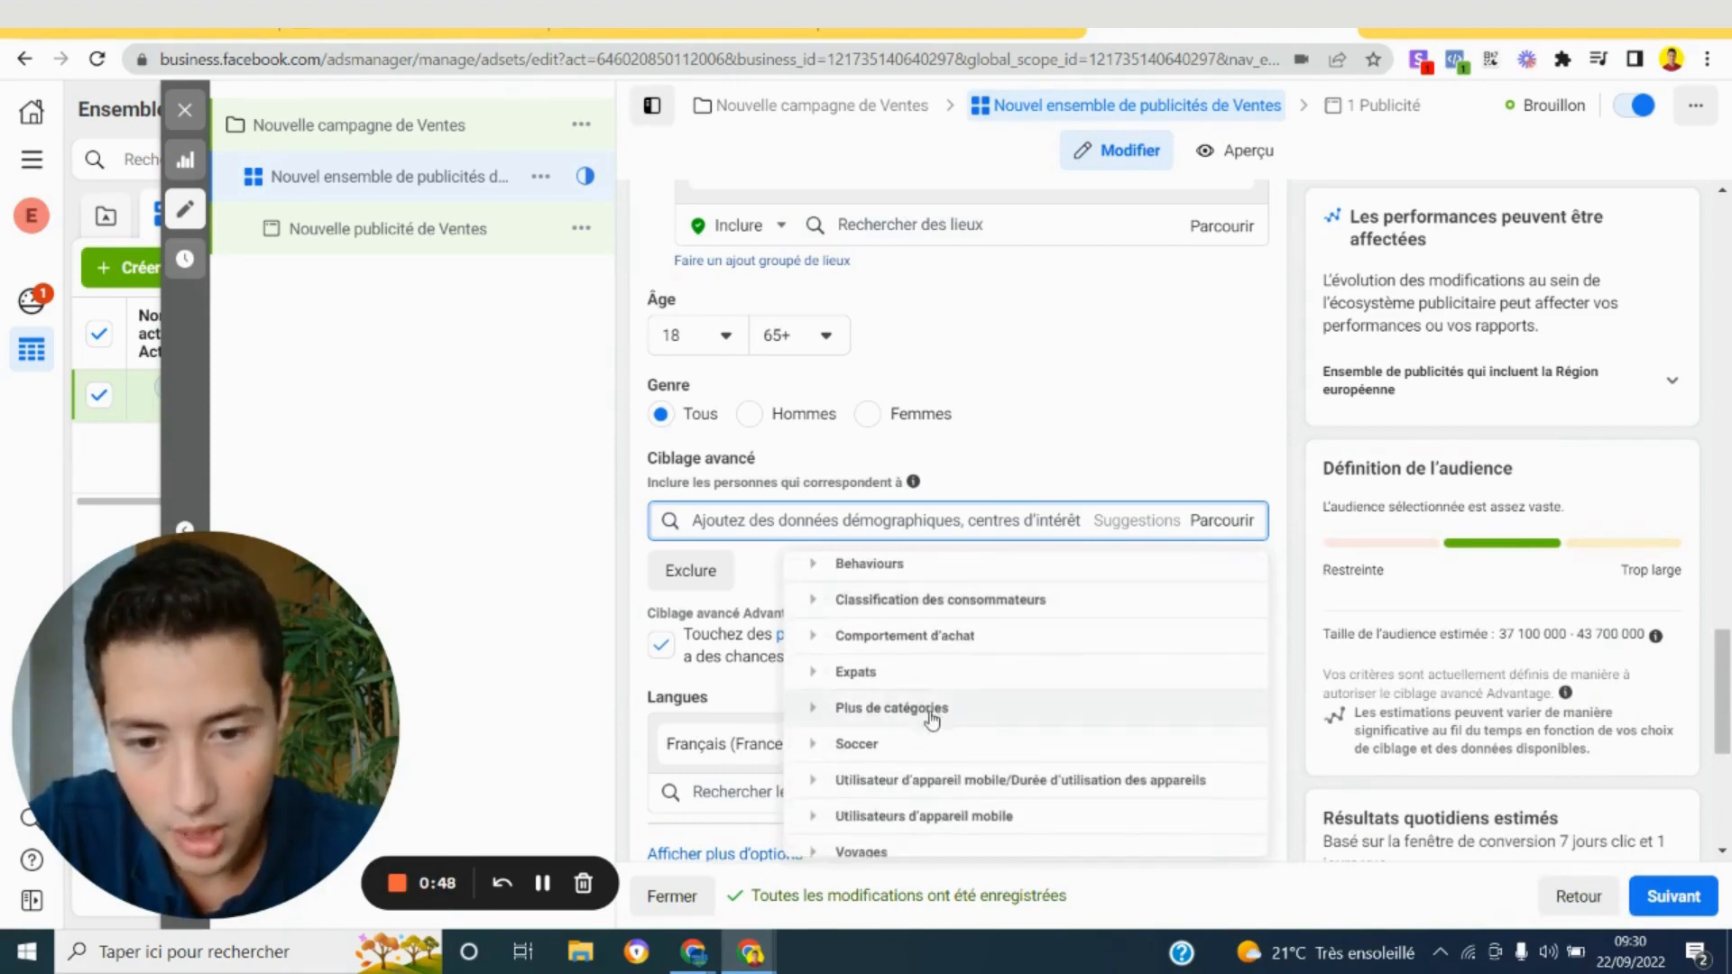
scroll(870, 708, "up", 2)
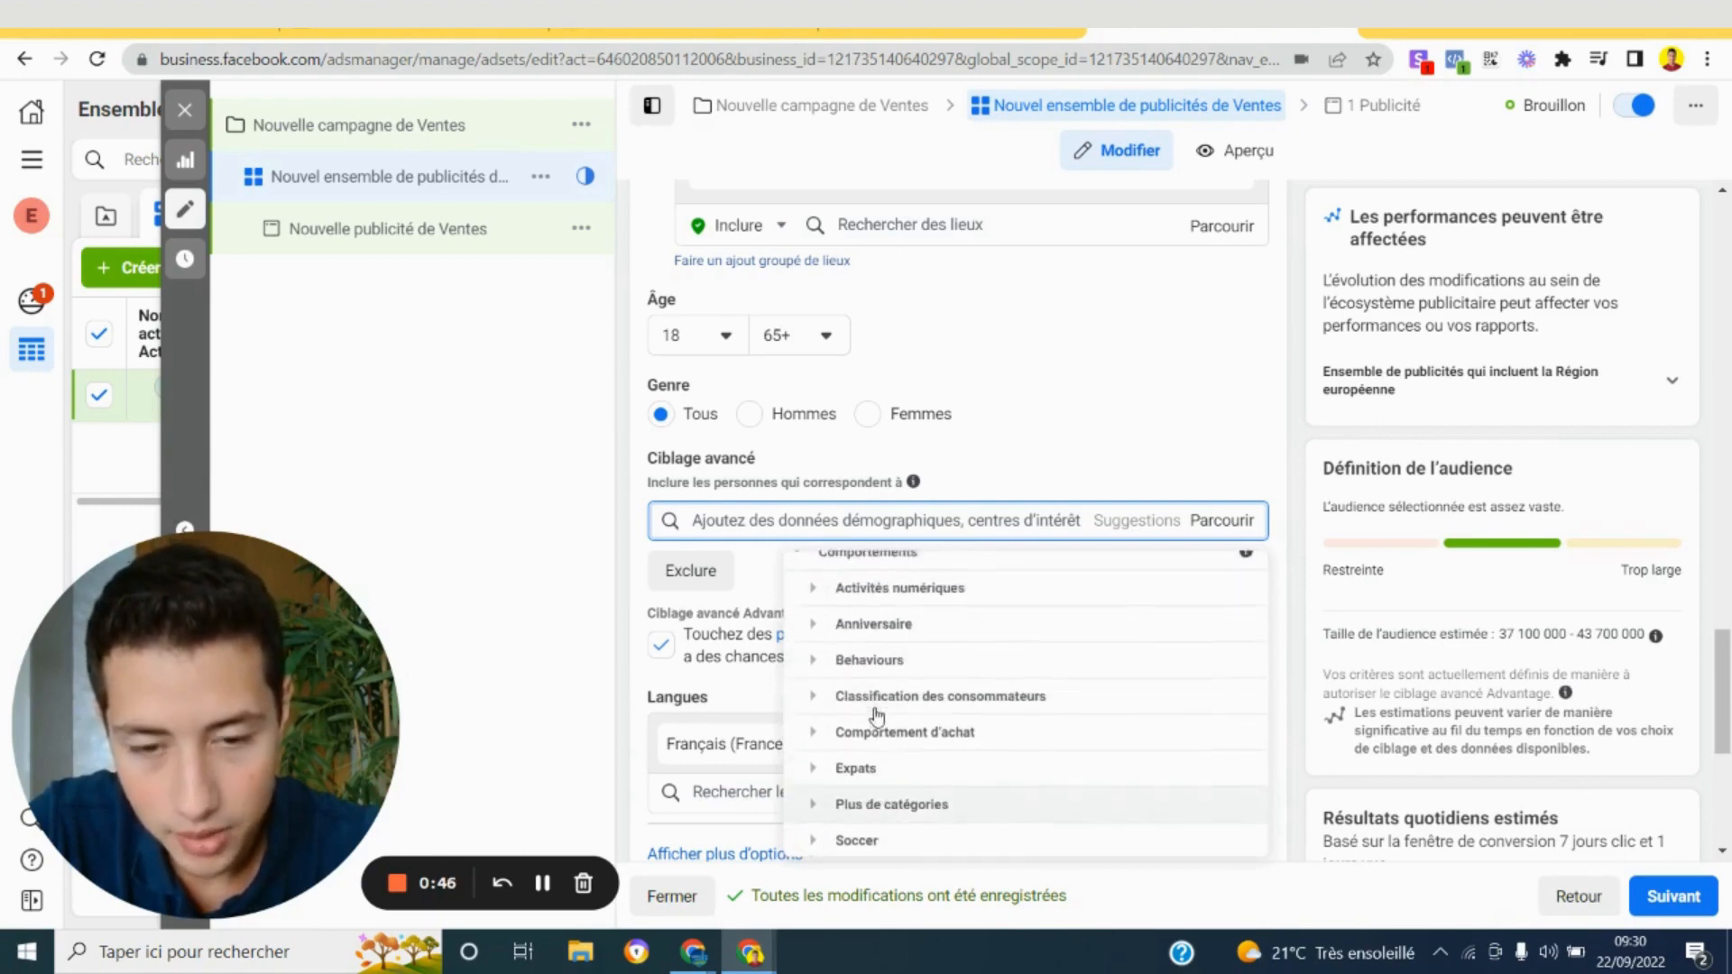
scroll(880, 721, "down", 2)
scroll(939, 753, "up", 4)
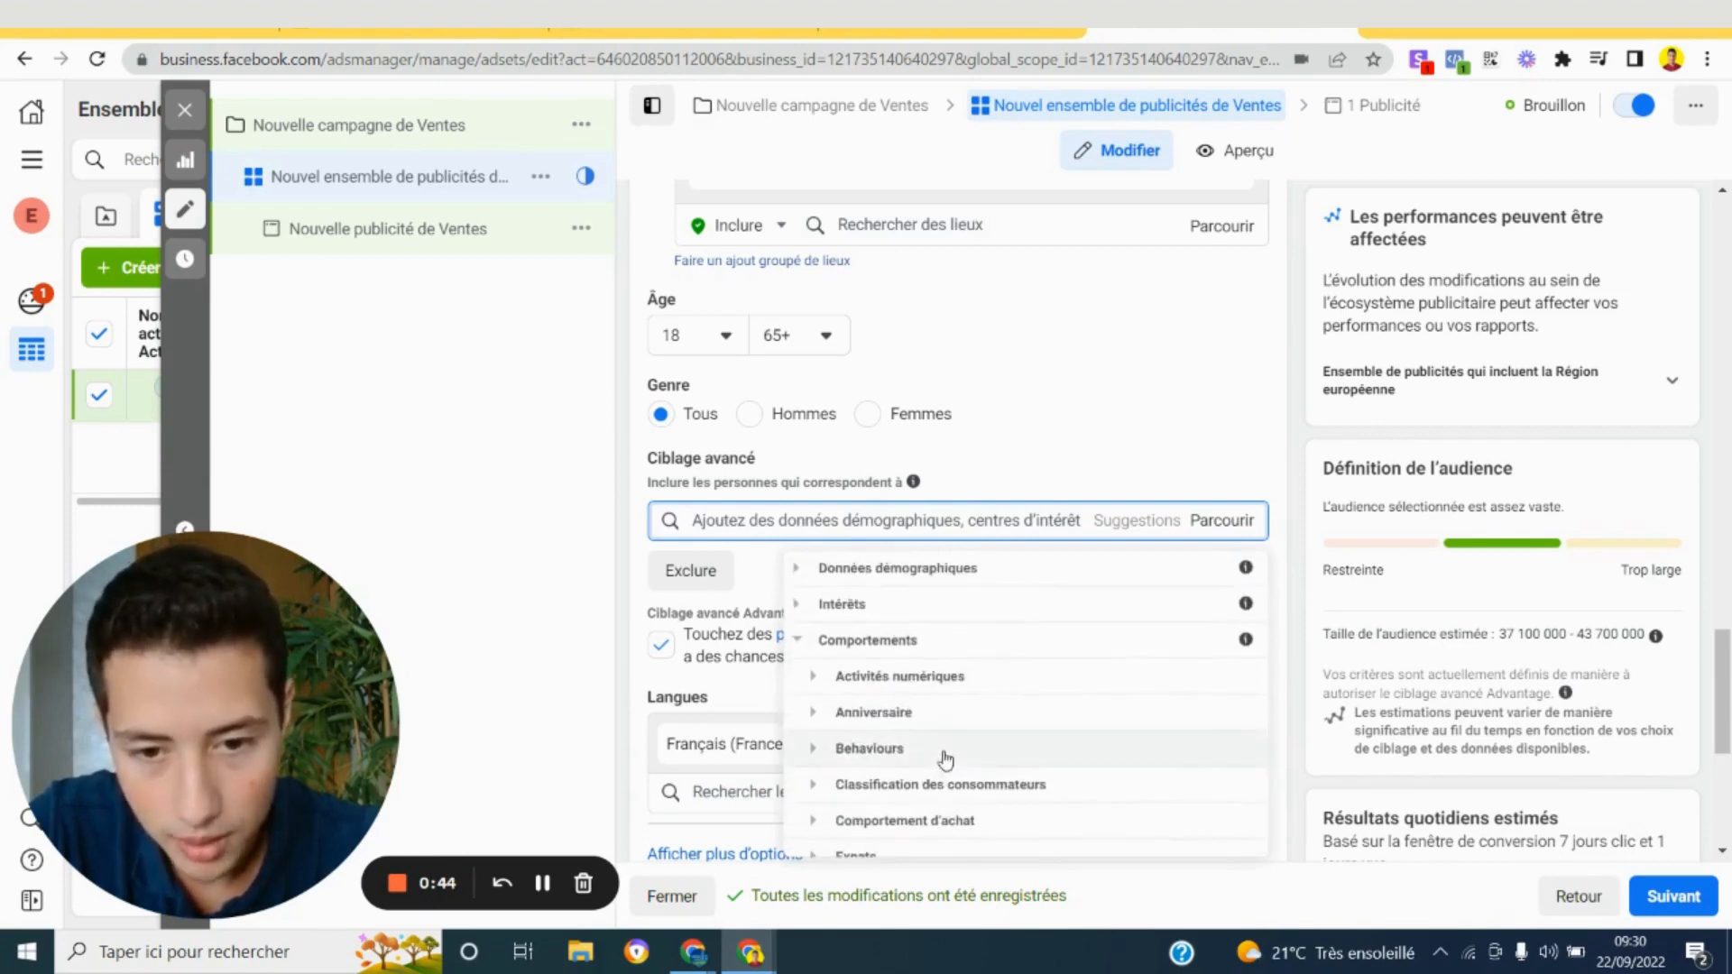
left_click(816, 715)
scroll(965, 740, "down", 3)
scroll(940, 658, "up", 2)
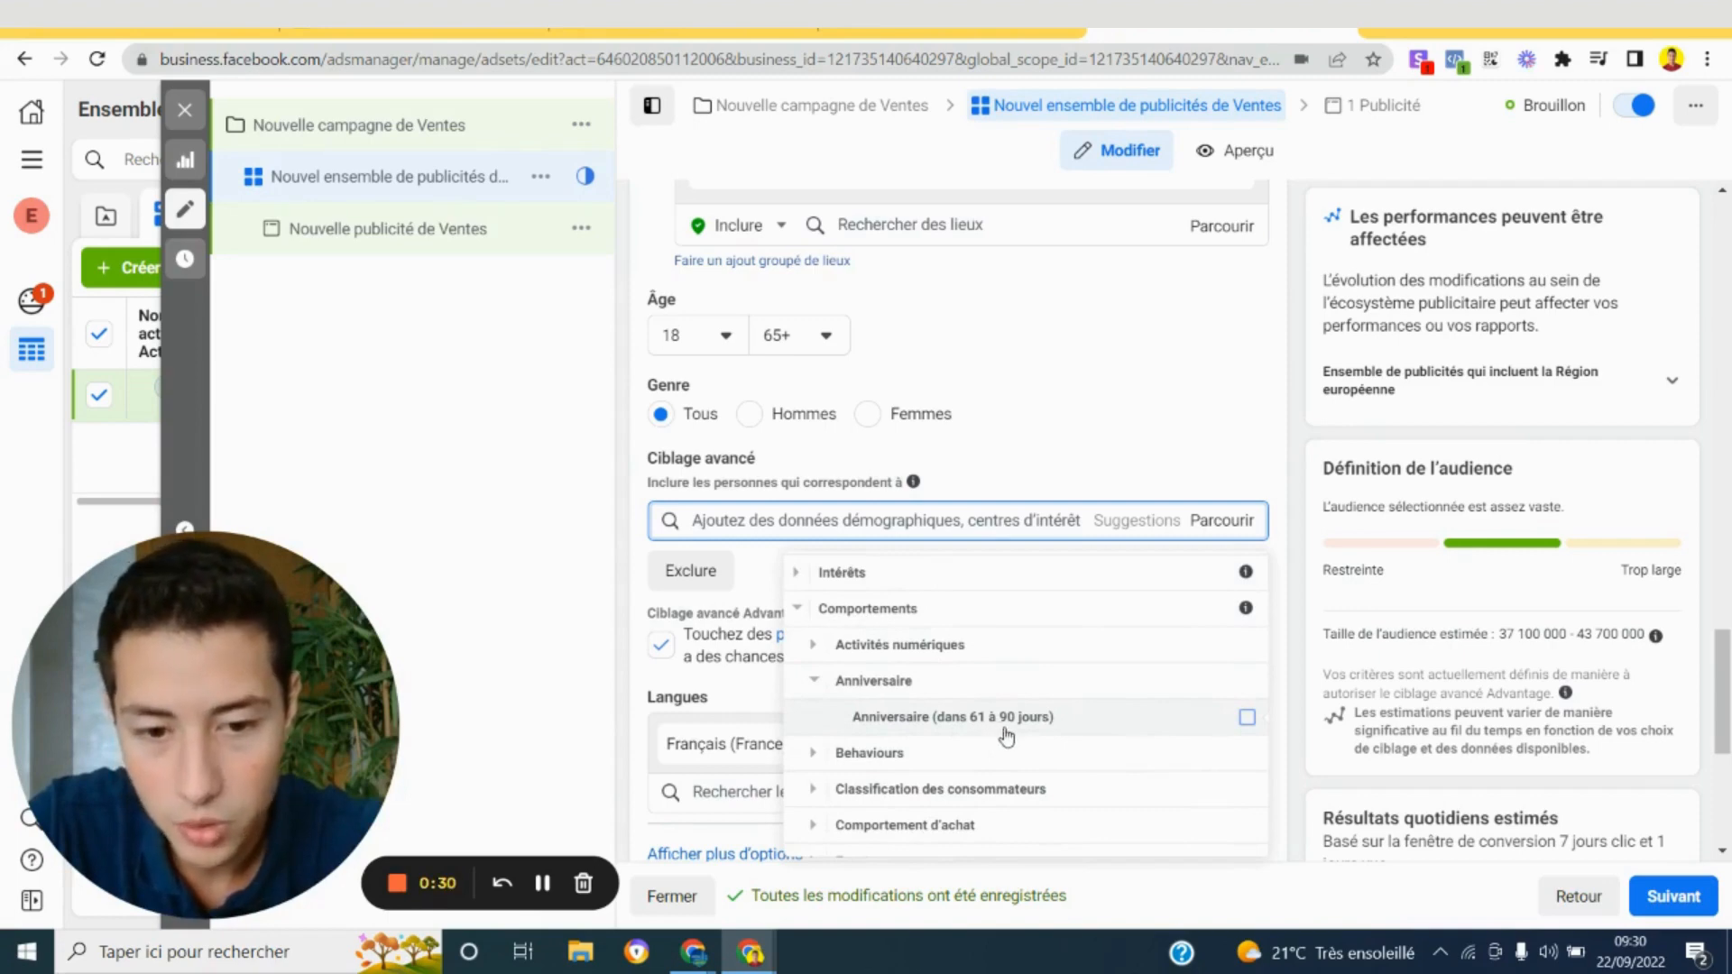
left_click(819, 682)
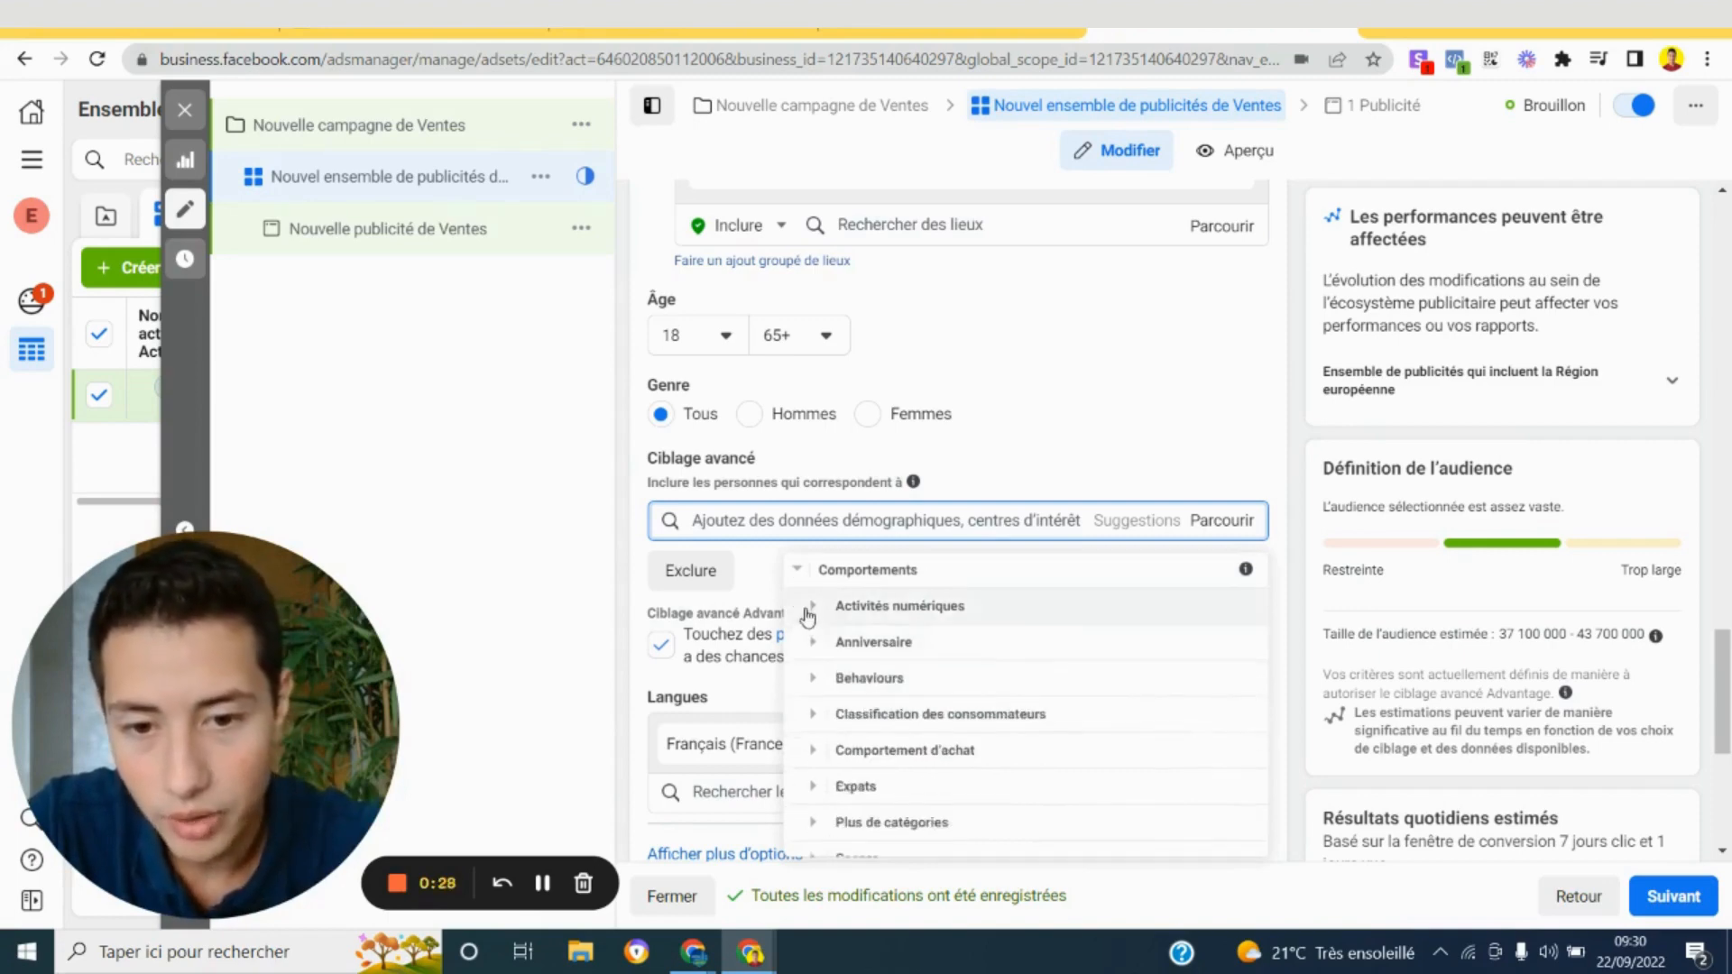
scroll(848, 659, "up", 2)
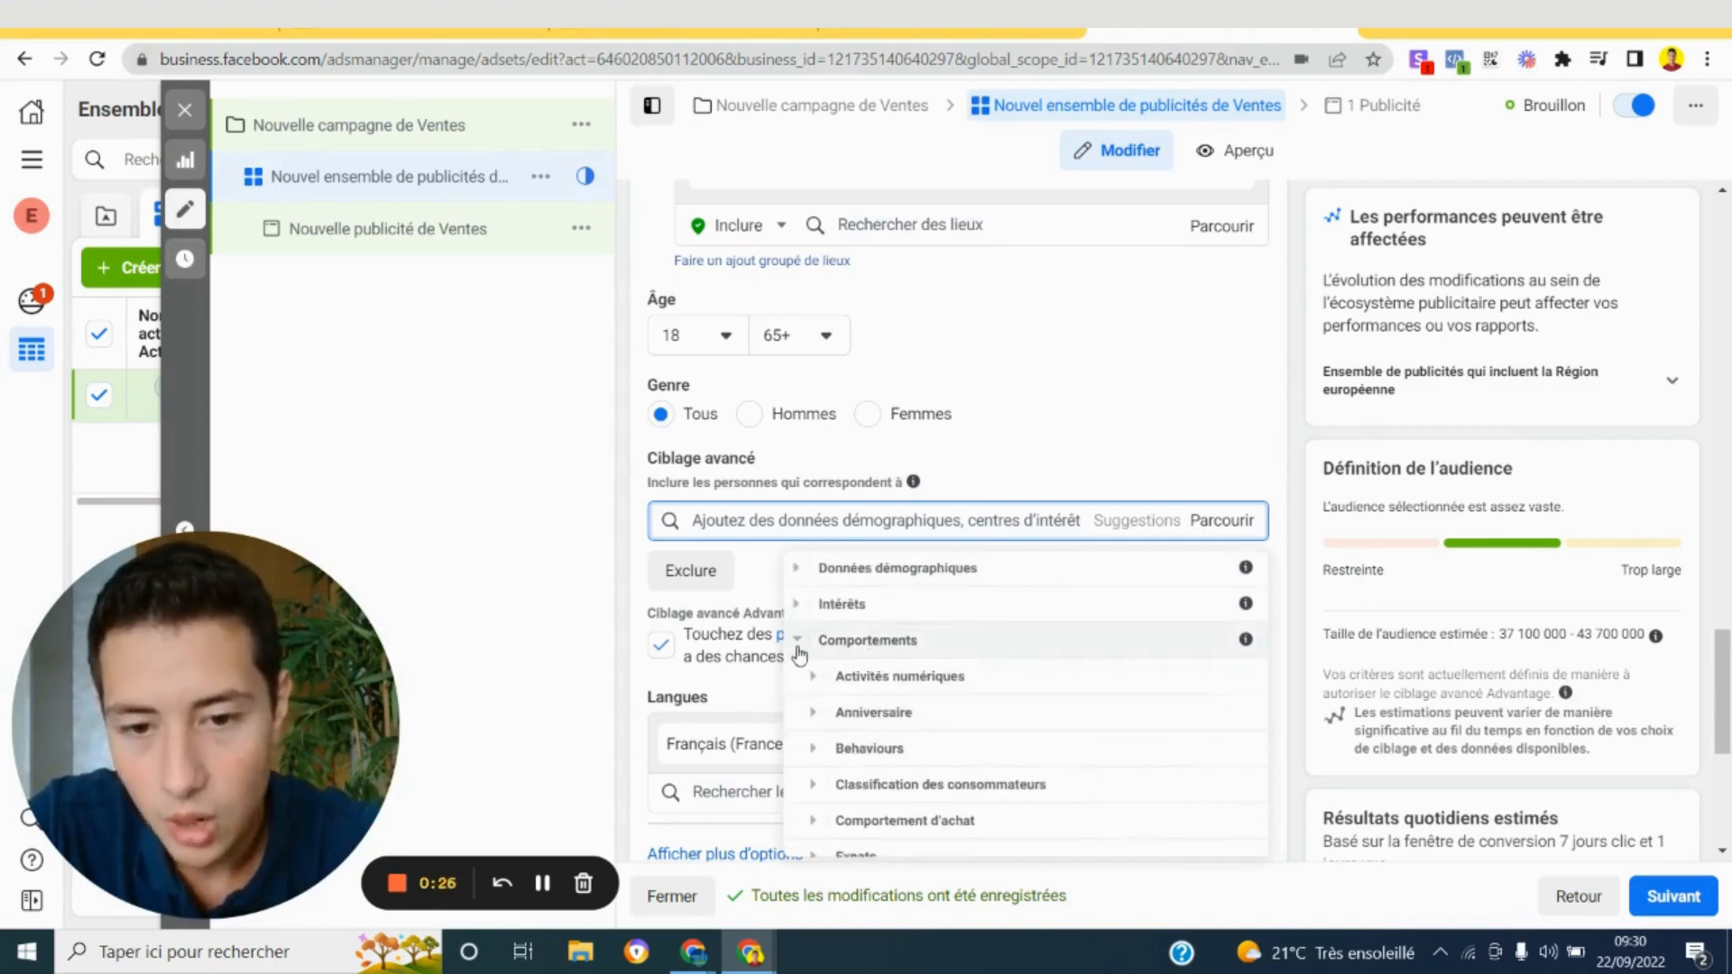
left_click(799, 648)
scroll(861, 685, "up", 1)
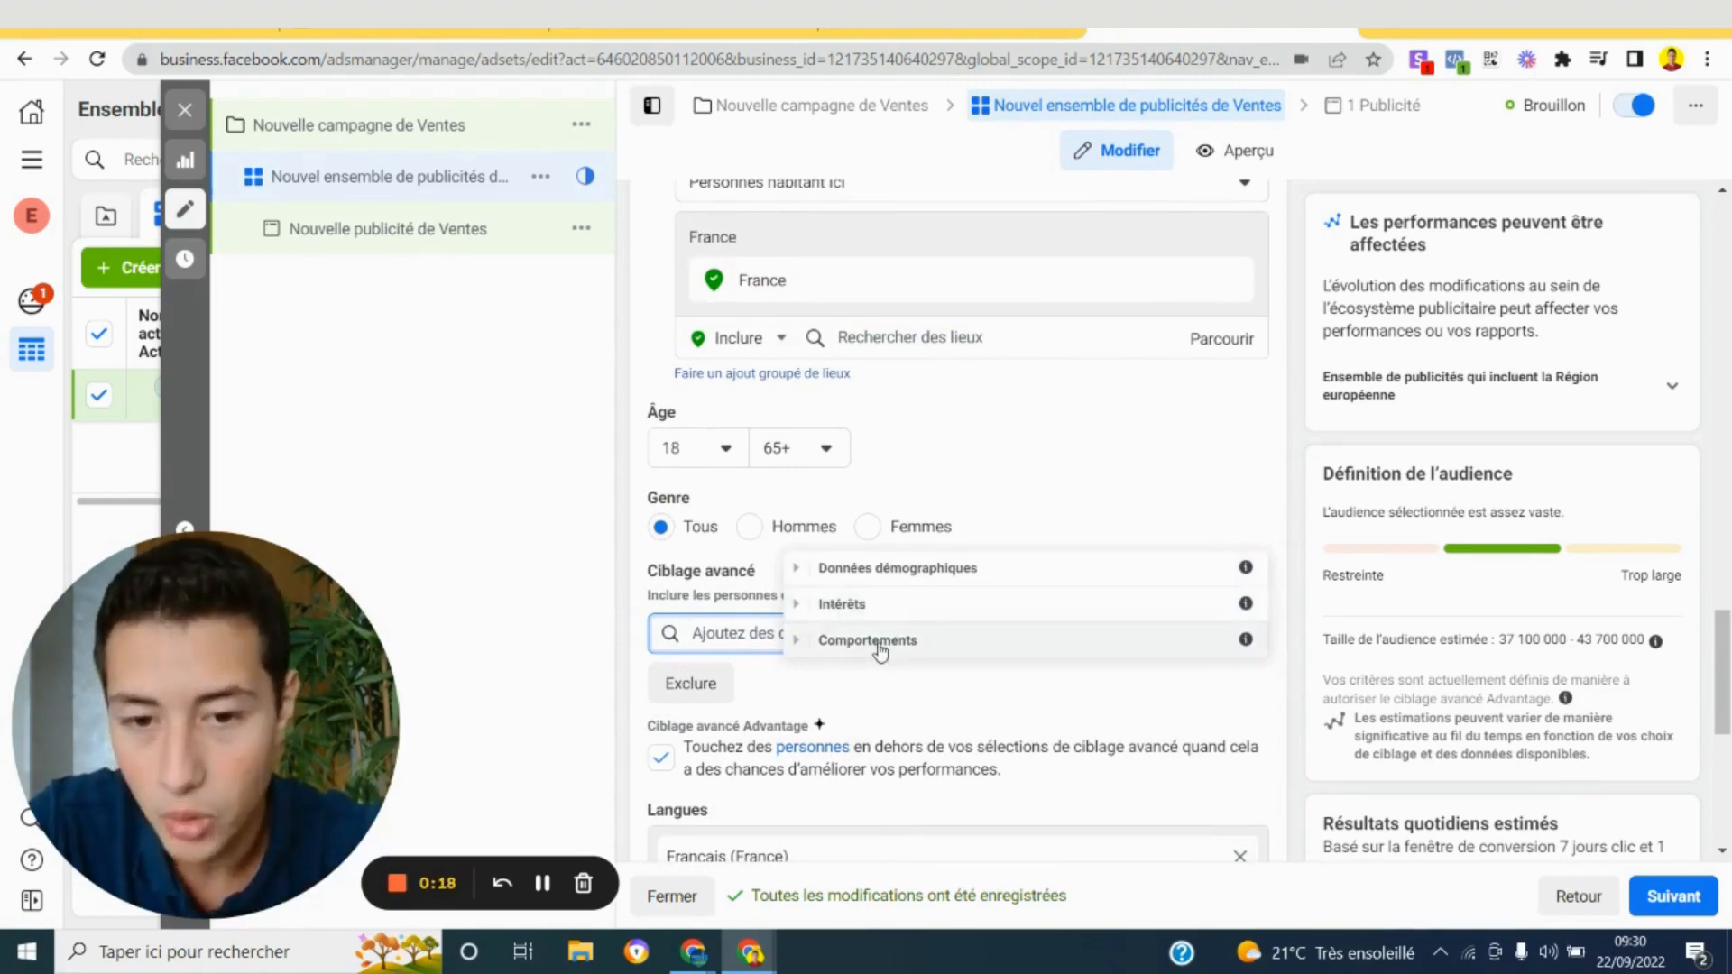
Browse the detailed targeting's Intérêts categories and examine the subcategories under Loisirs et activités
left_click(802, 604)
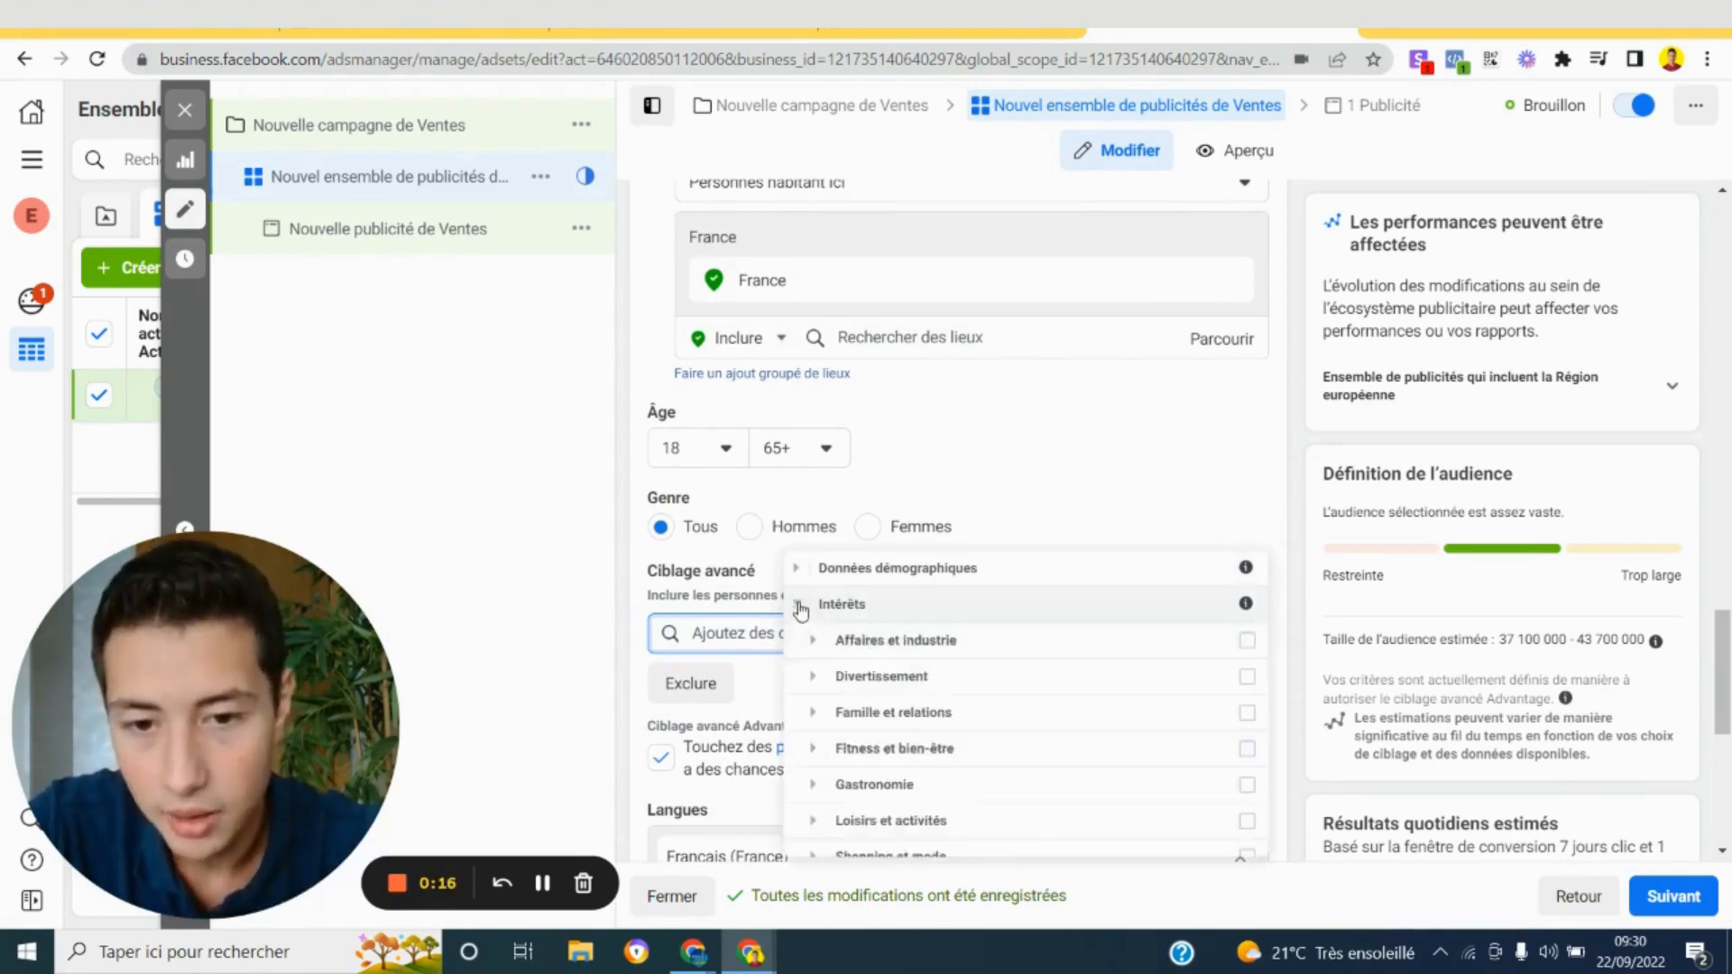
scroll(890, 677, "down", 2)
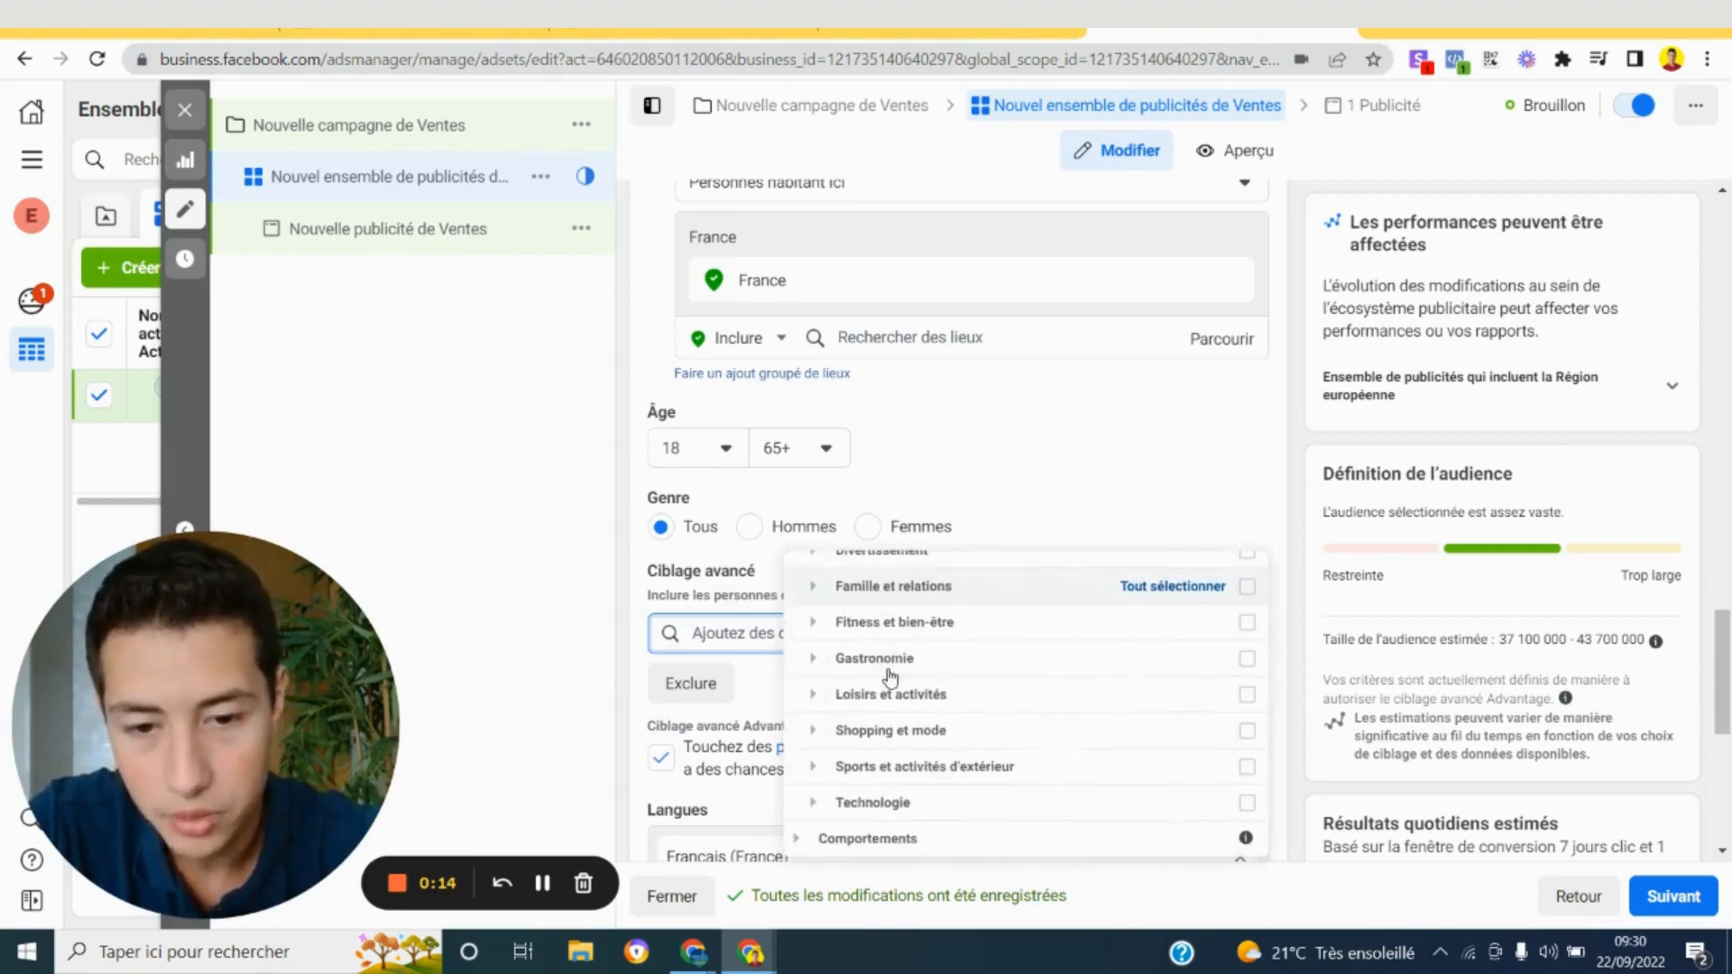
scroll(891, 677, "up", 3)
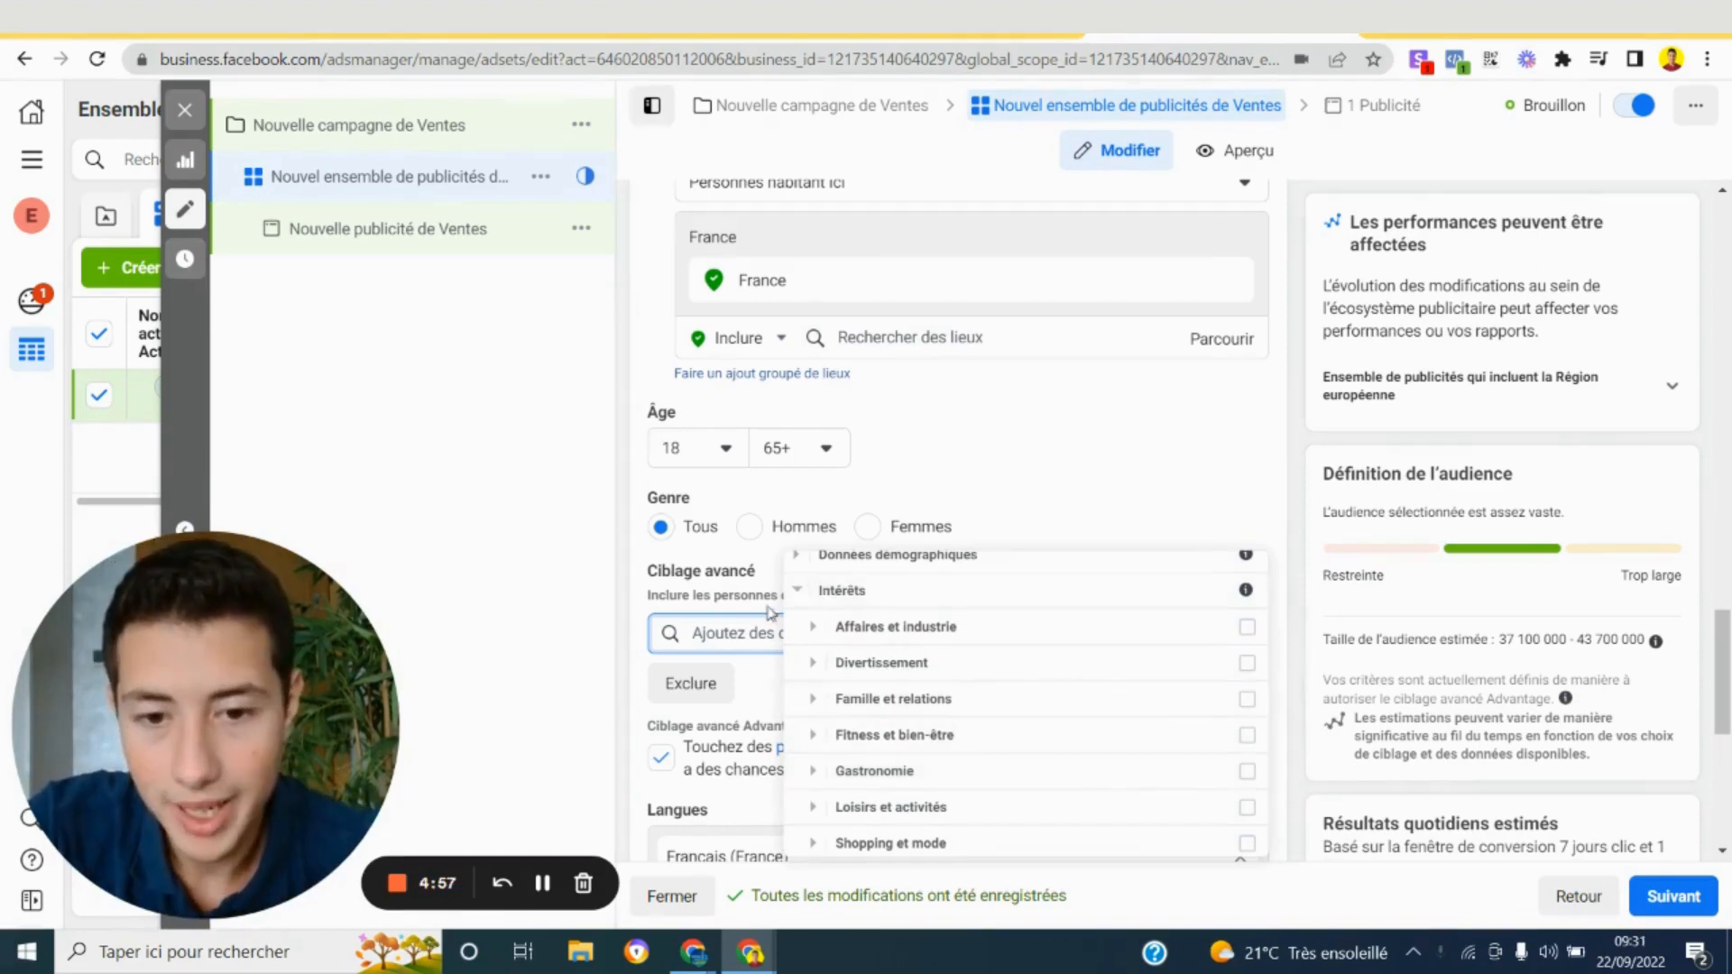
scroll(882, 665, "down", 1)
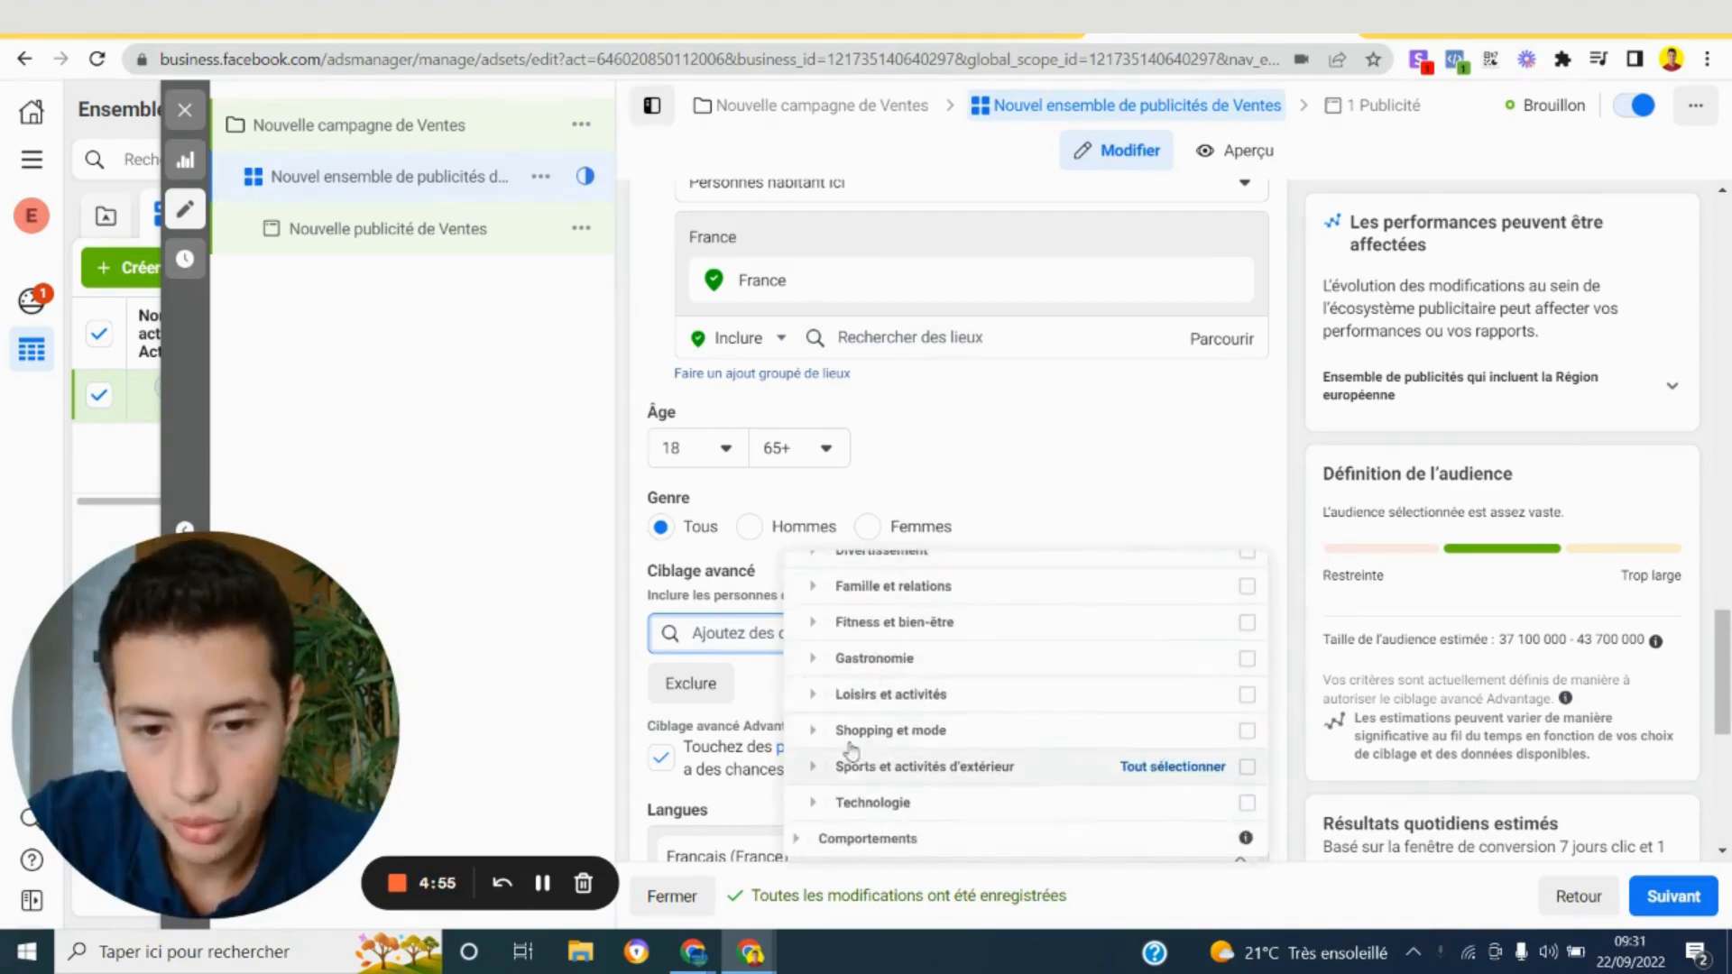
left_click(815, 698)
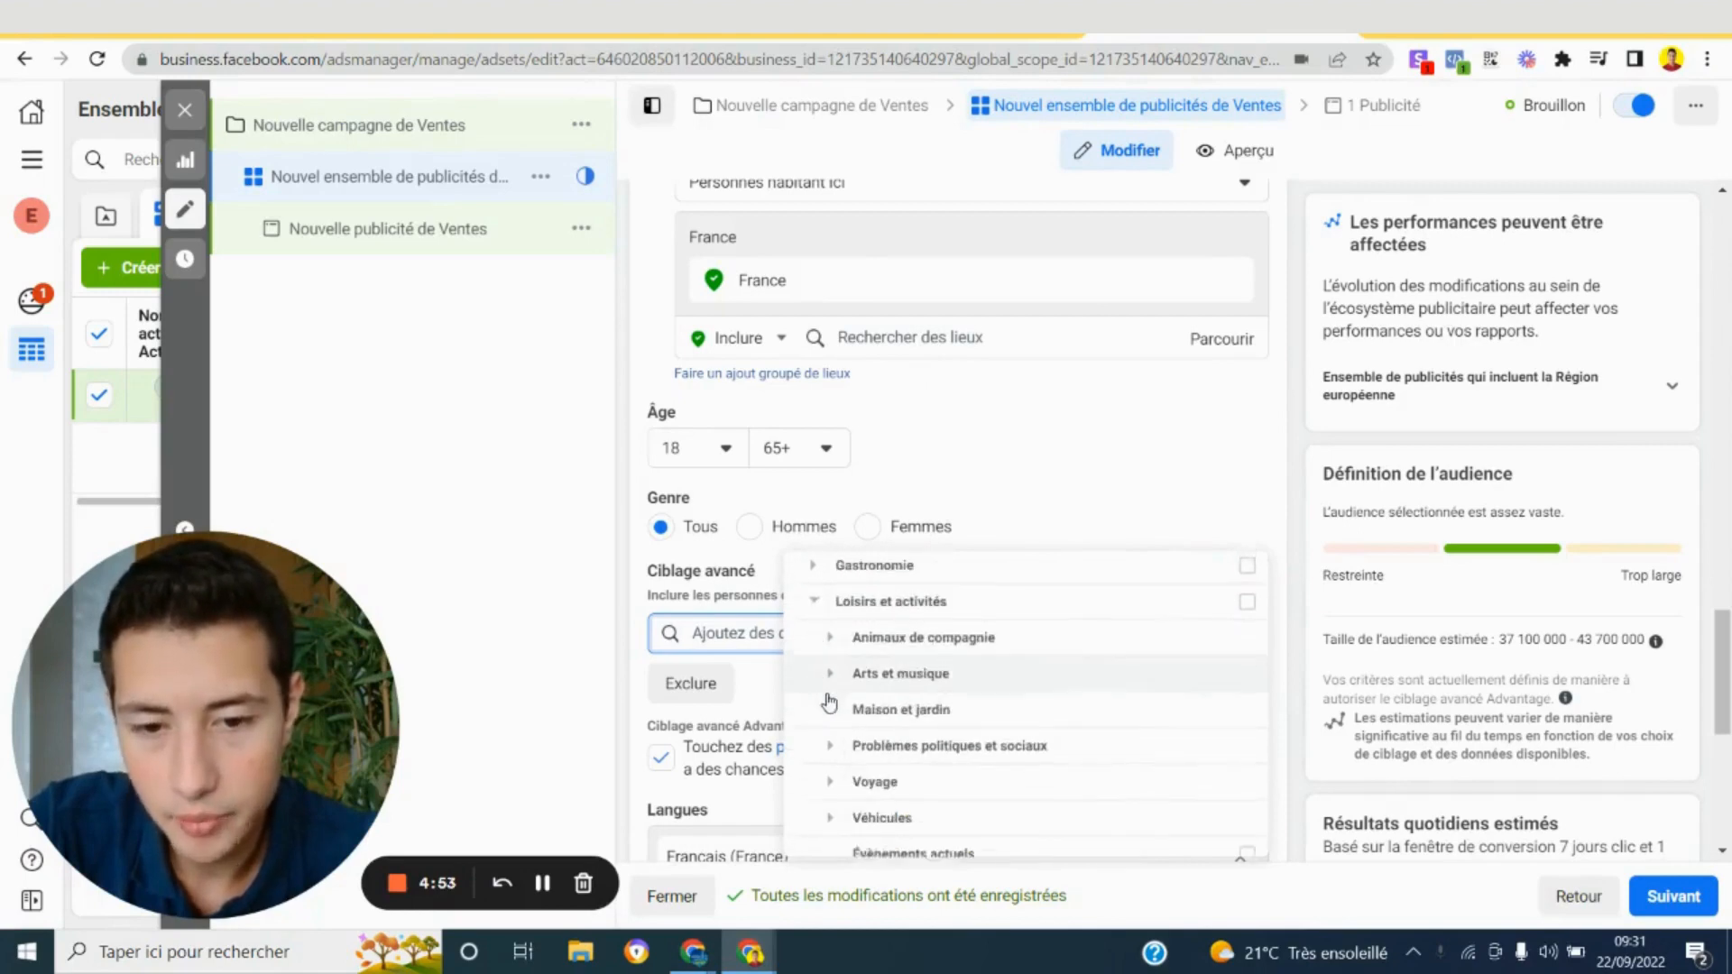
scroll(920, 665, "down", 1)
scroll(920, 708, "up", 2)
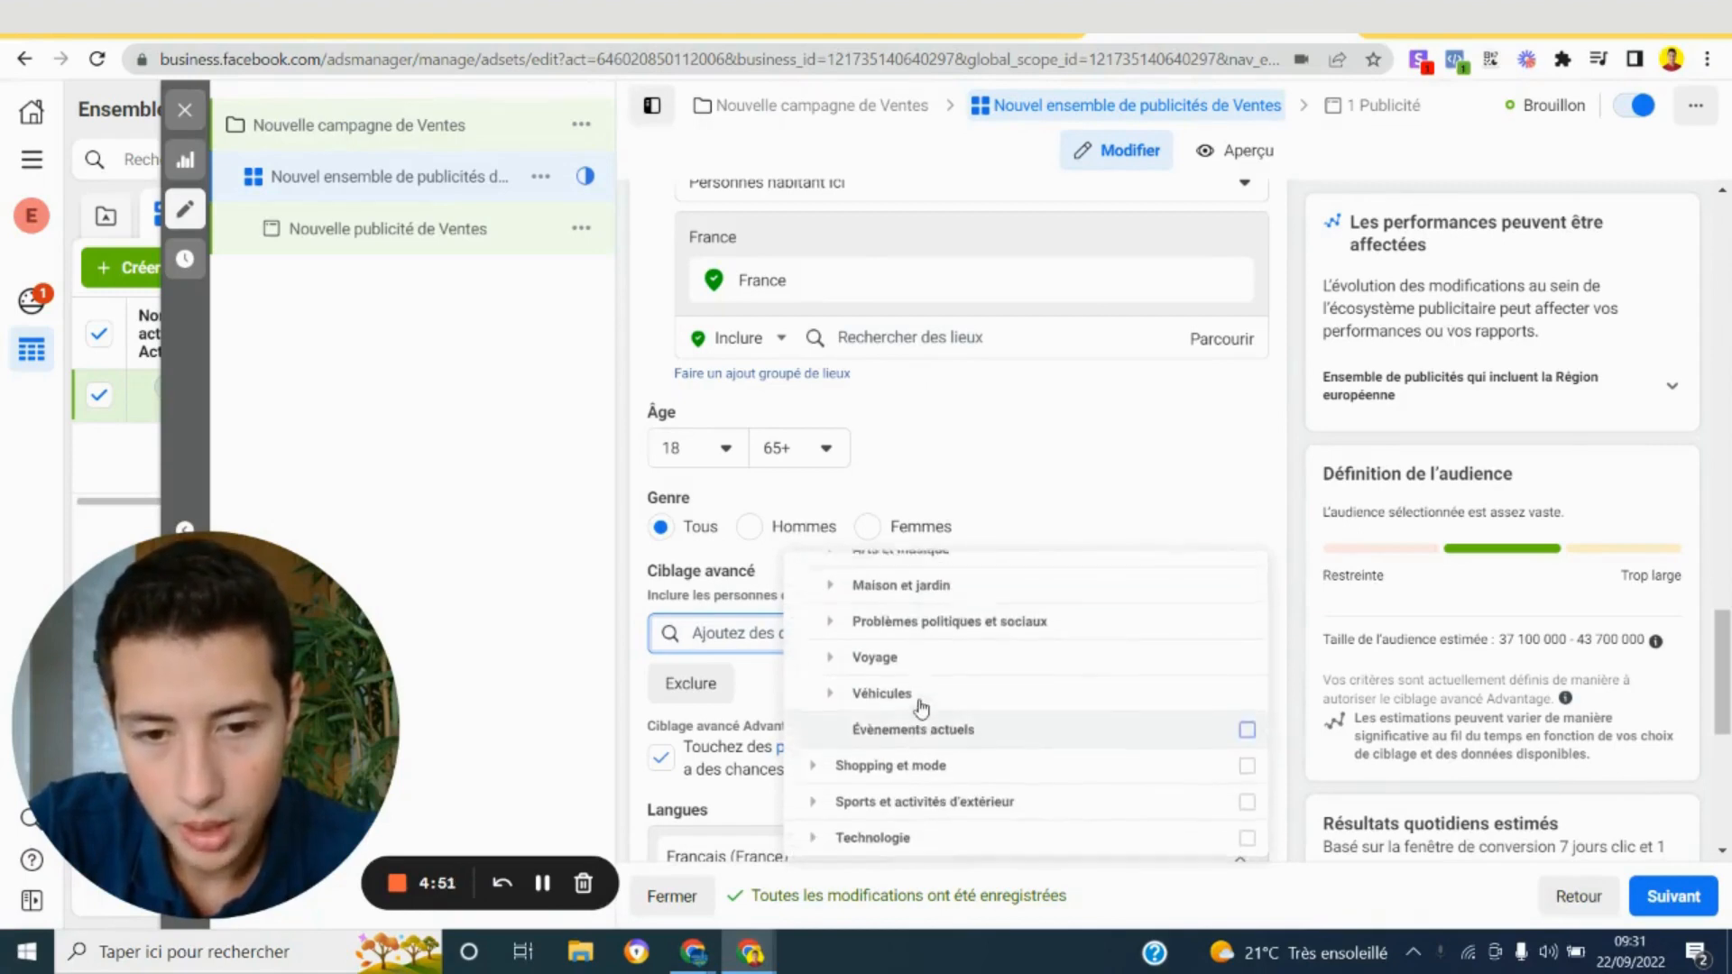
scroll(917, 718, "up", 1)
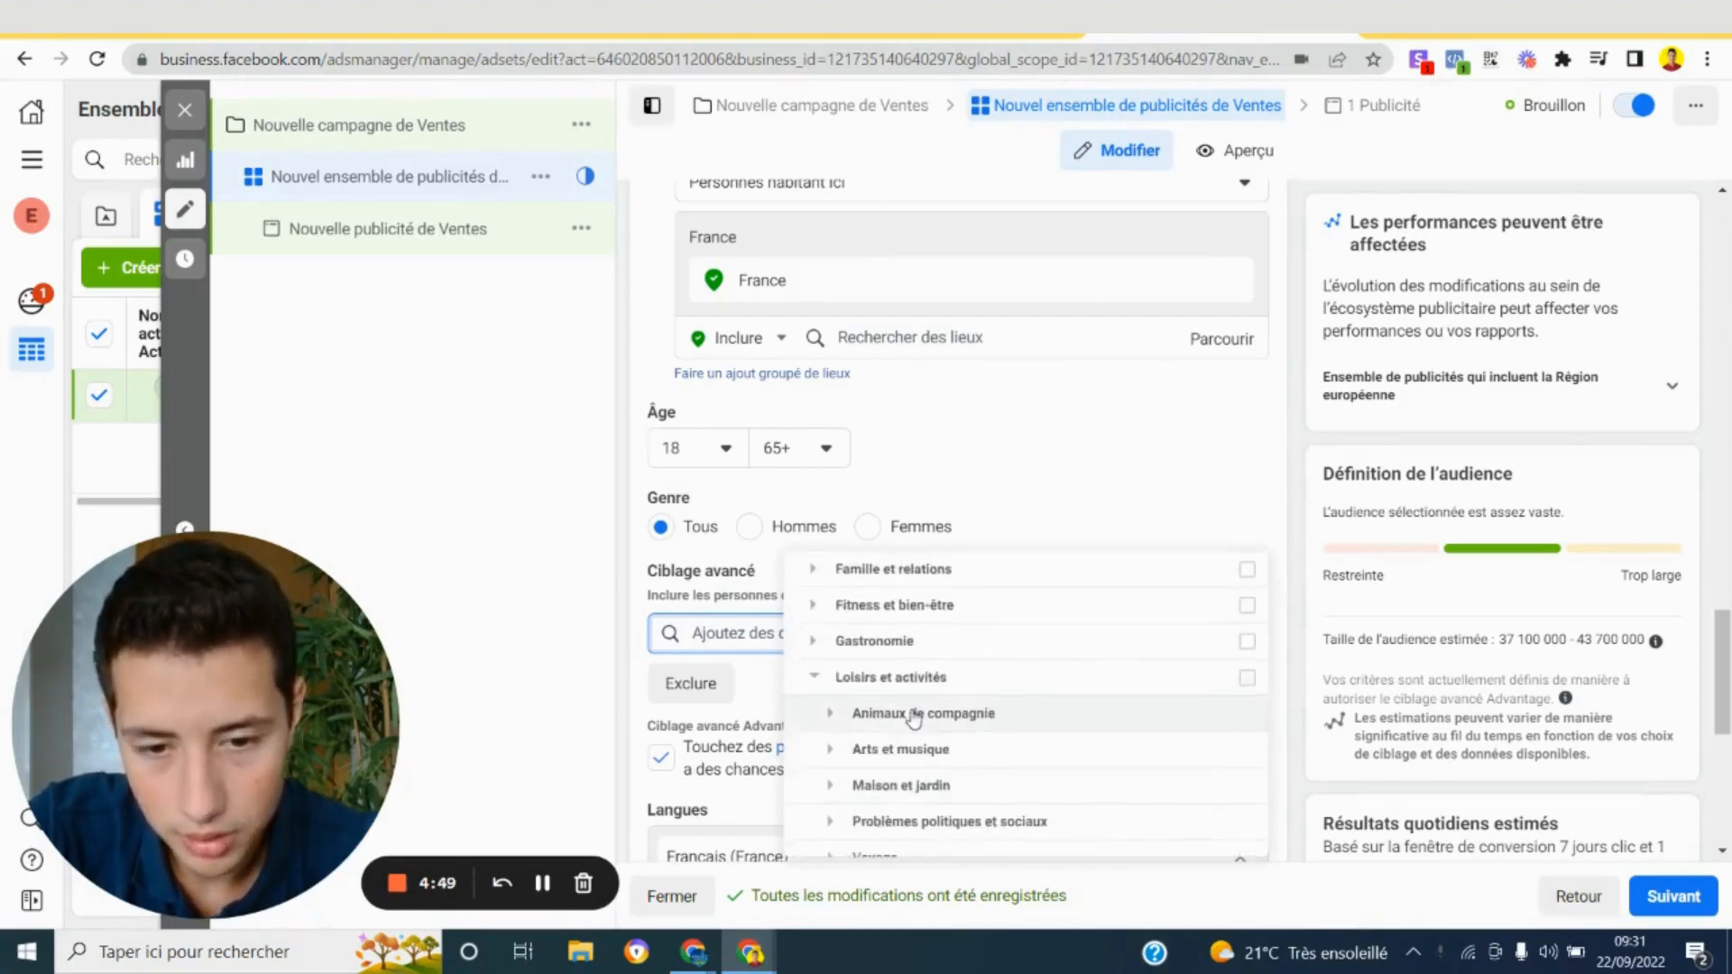
scroll(911, 730, "down", 3)
scroll(903, 704, "up", 3)
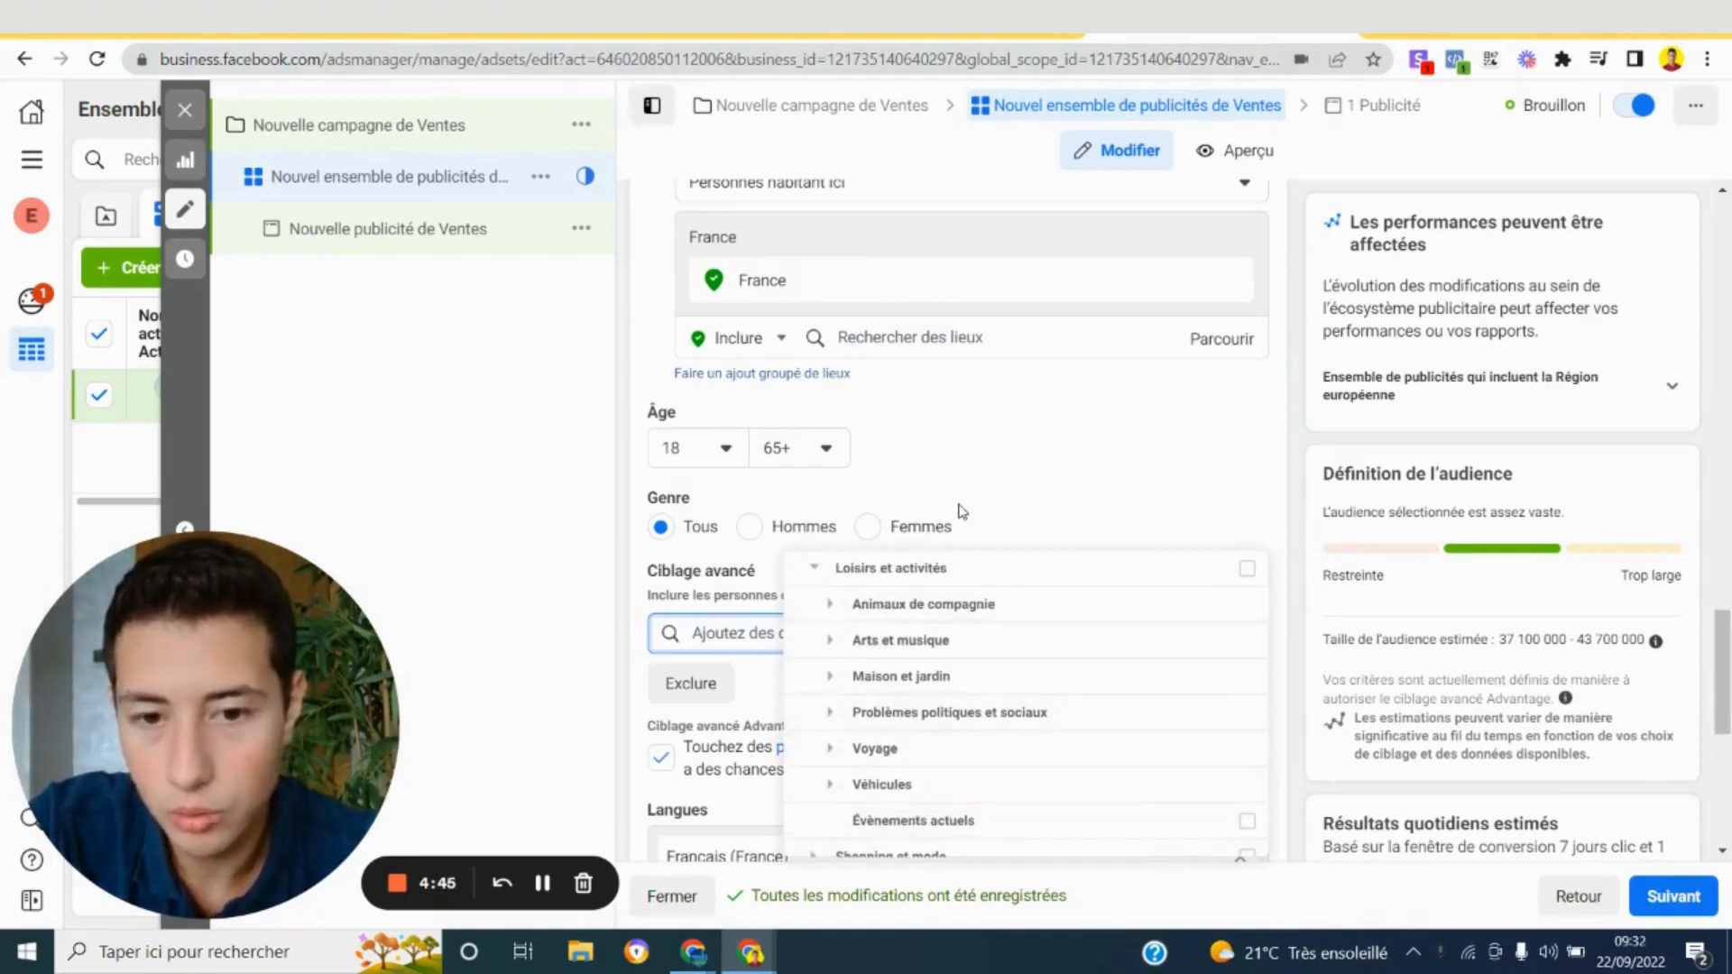
left_click(961, 426)
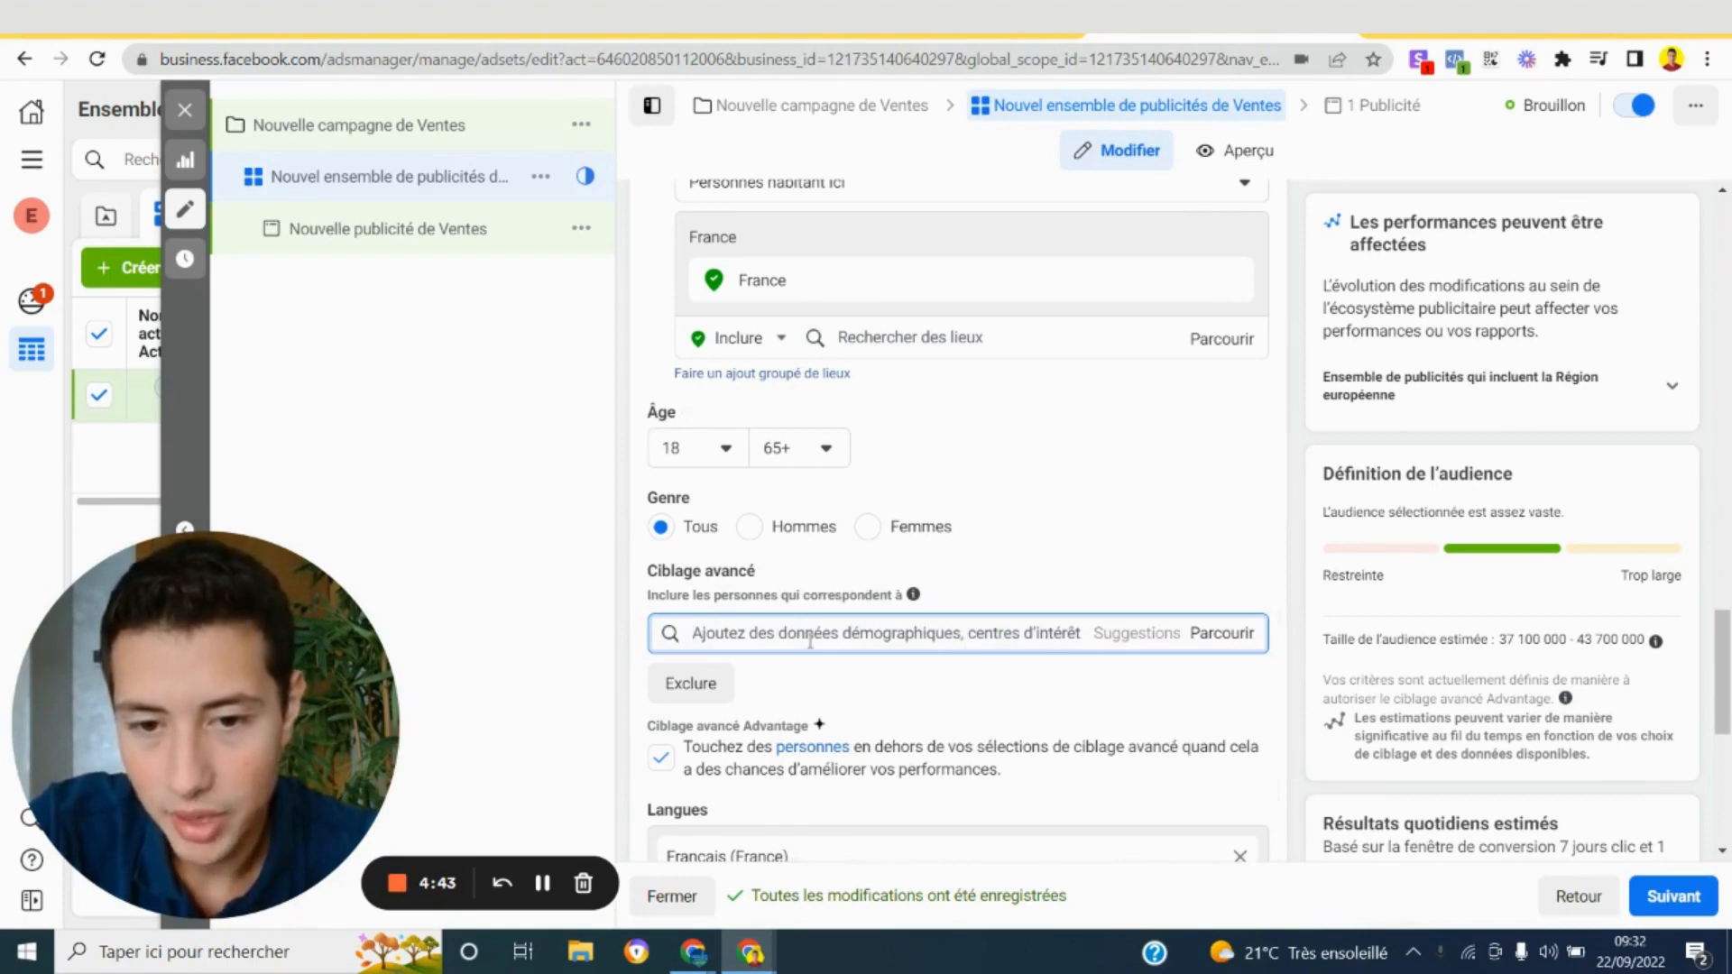
Search the detailed targeting for "peche" and add the Pêche interest from Loisirs de plein air
scroll(811, 642, "down", 1)
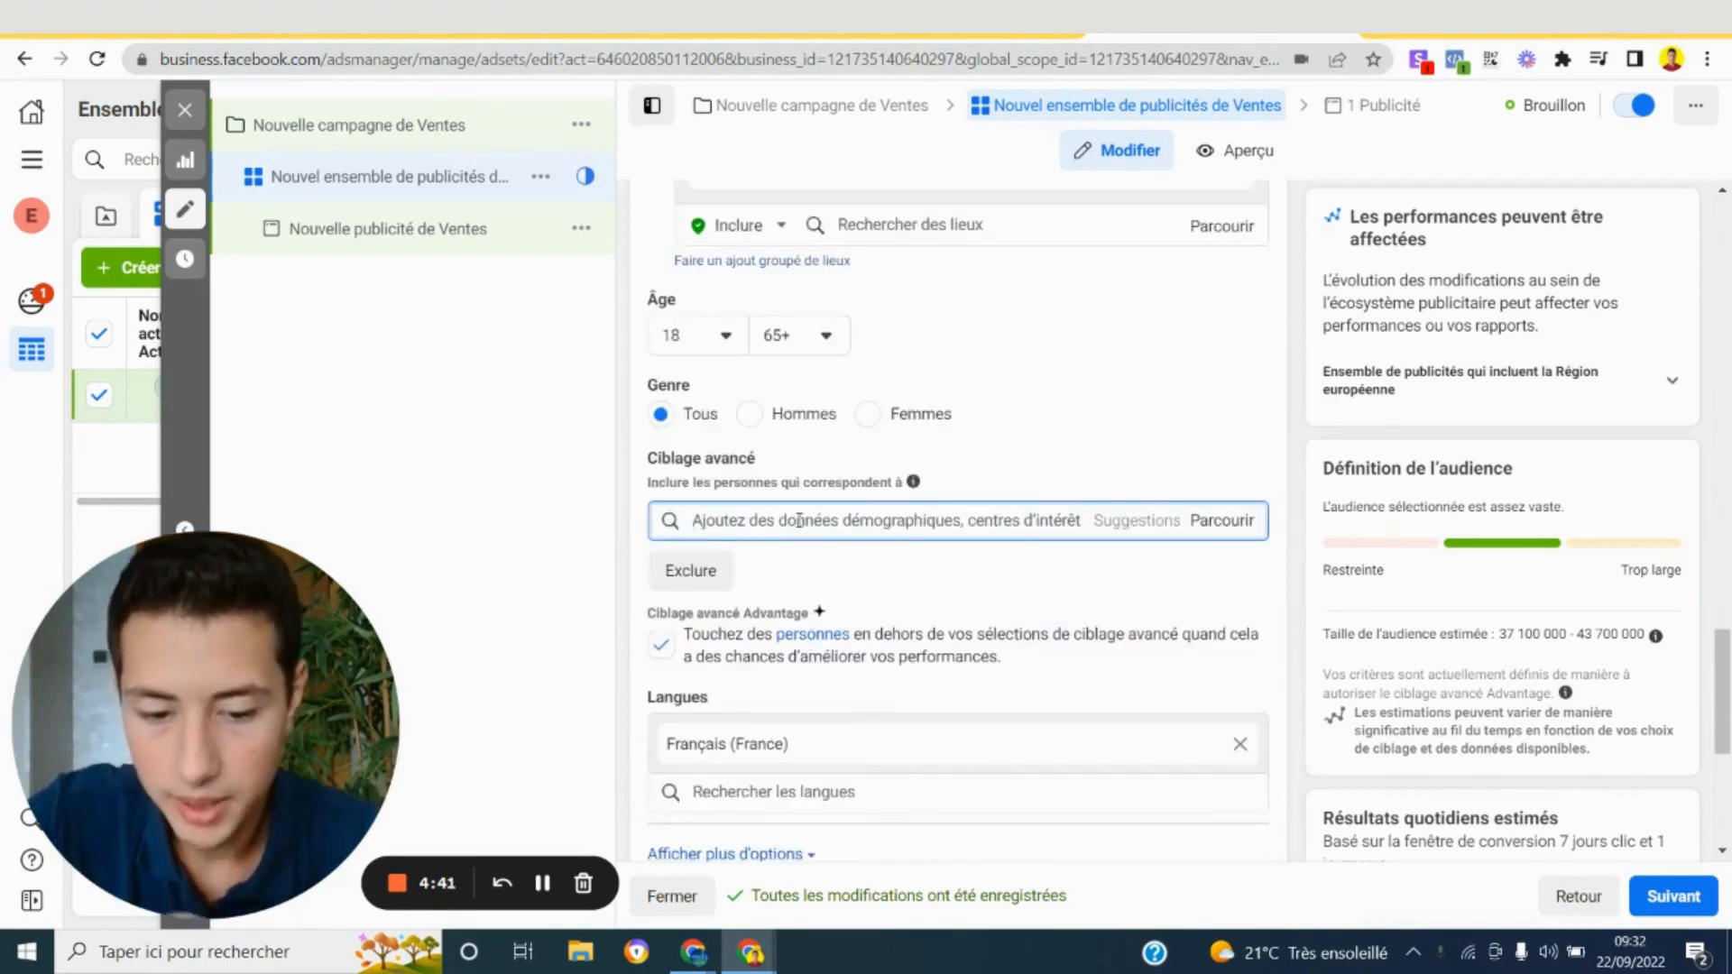
type("pec")
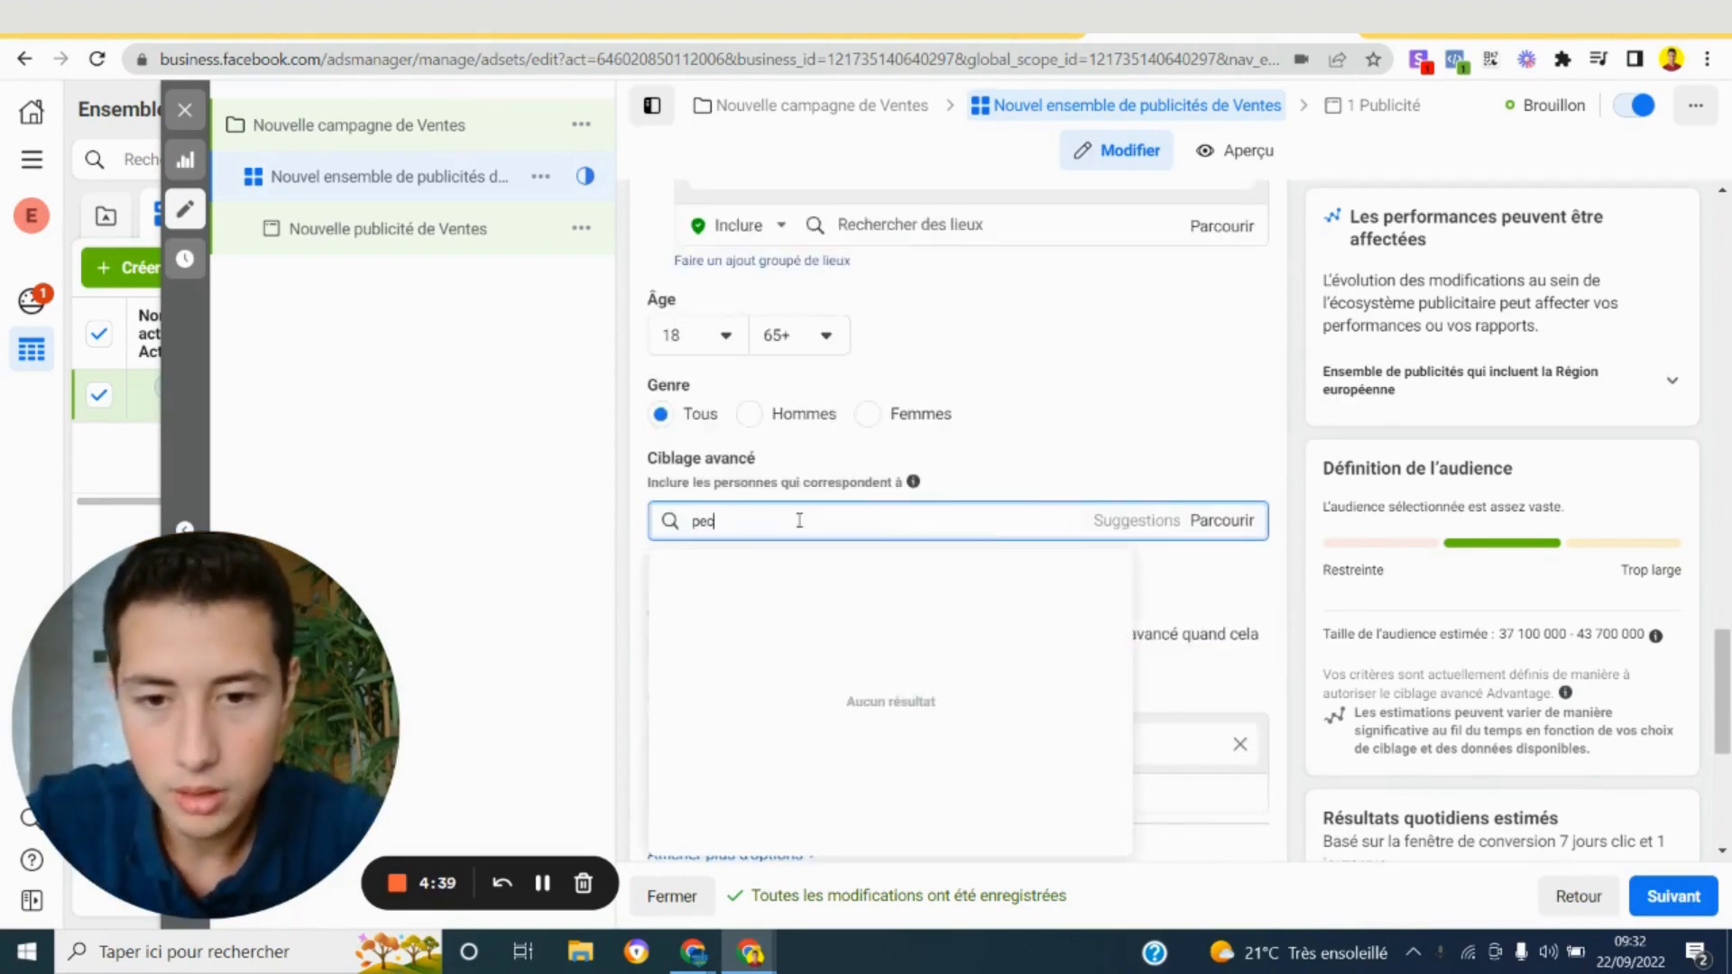
type("he")
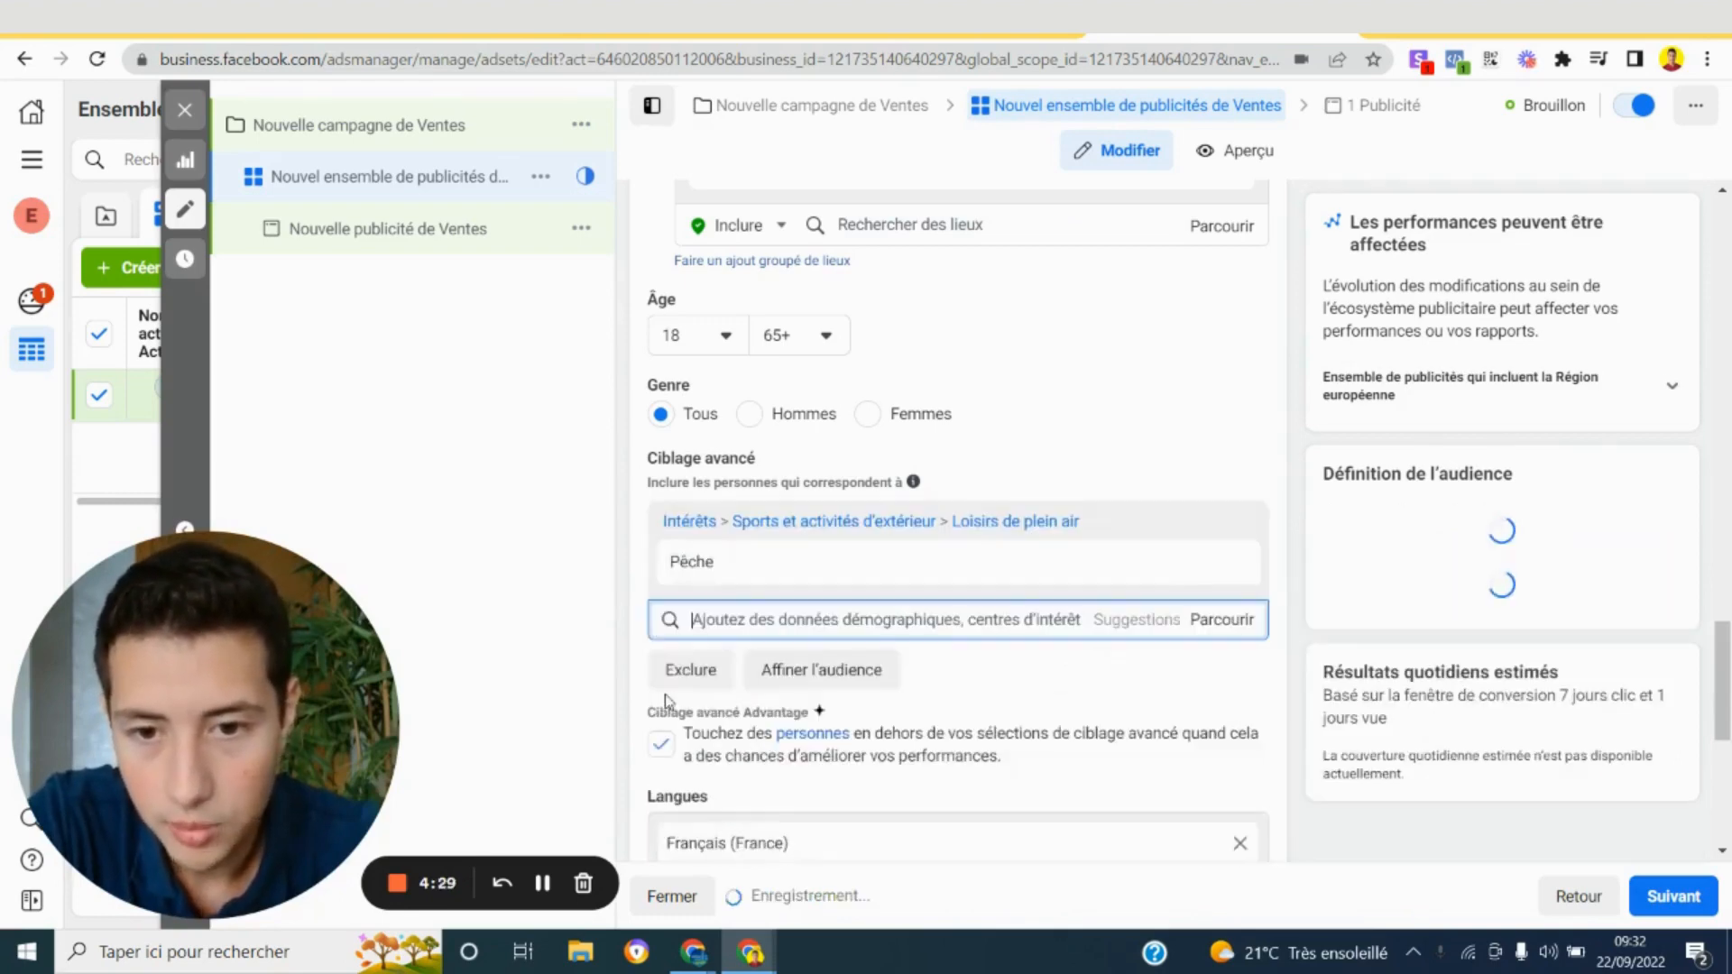
left_click(642, 586)
scroll(1040, 569, "down", 1)
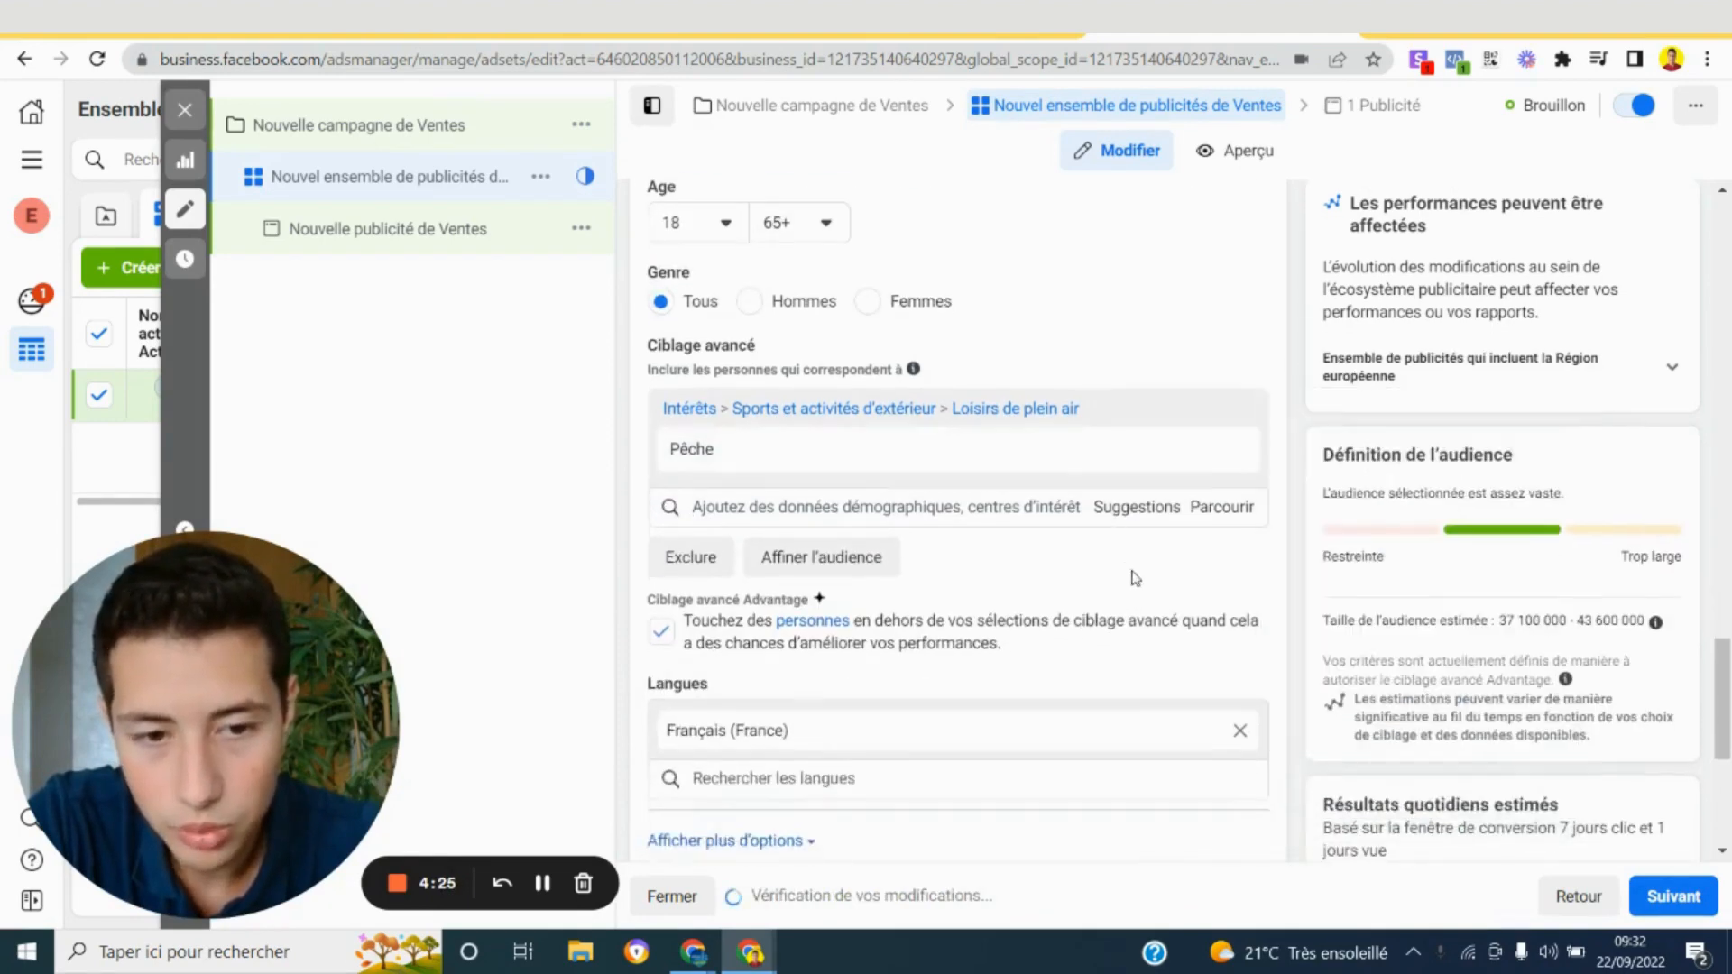
Examine the suggested interests related to Pêche in the detailed targeting, from Loisirs de plein air through to Surf
left_click(1157, 510)
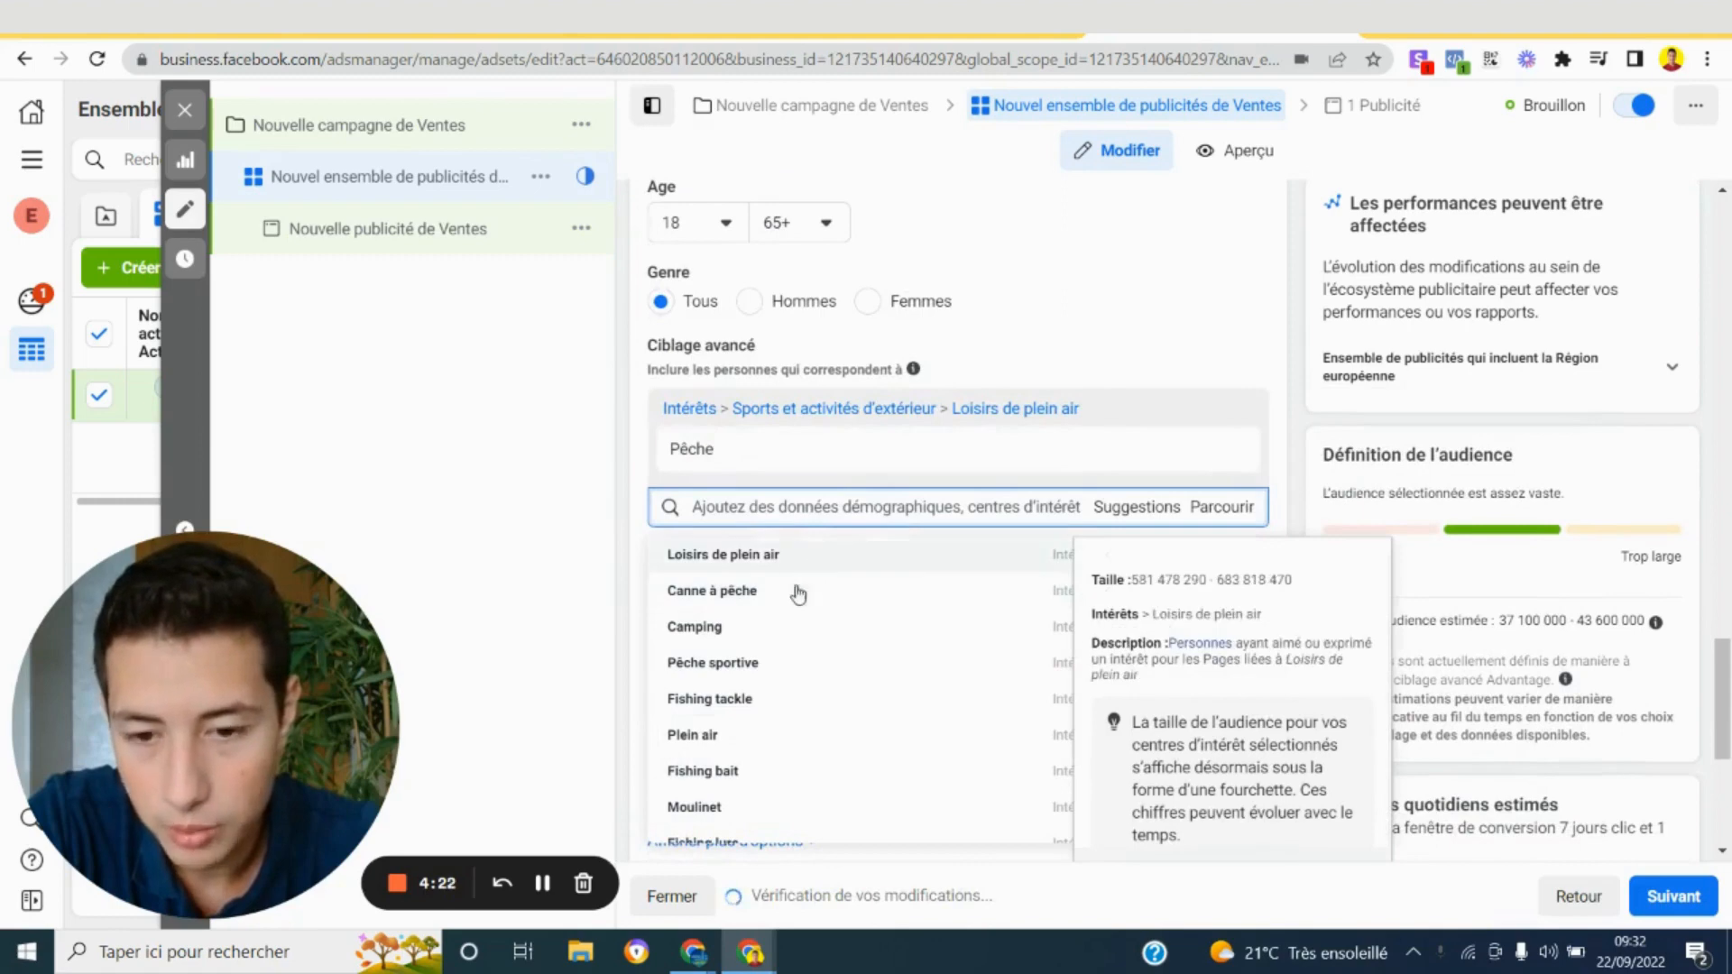
scroll(794, 604, "down", 1)
scroll(795, 621, "down", 1)
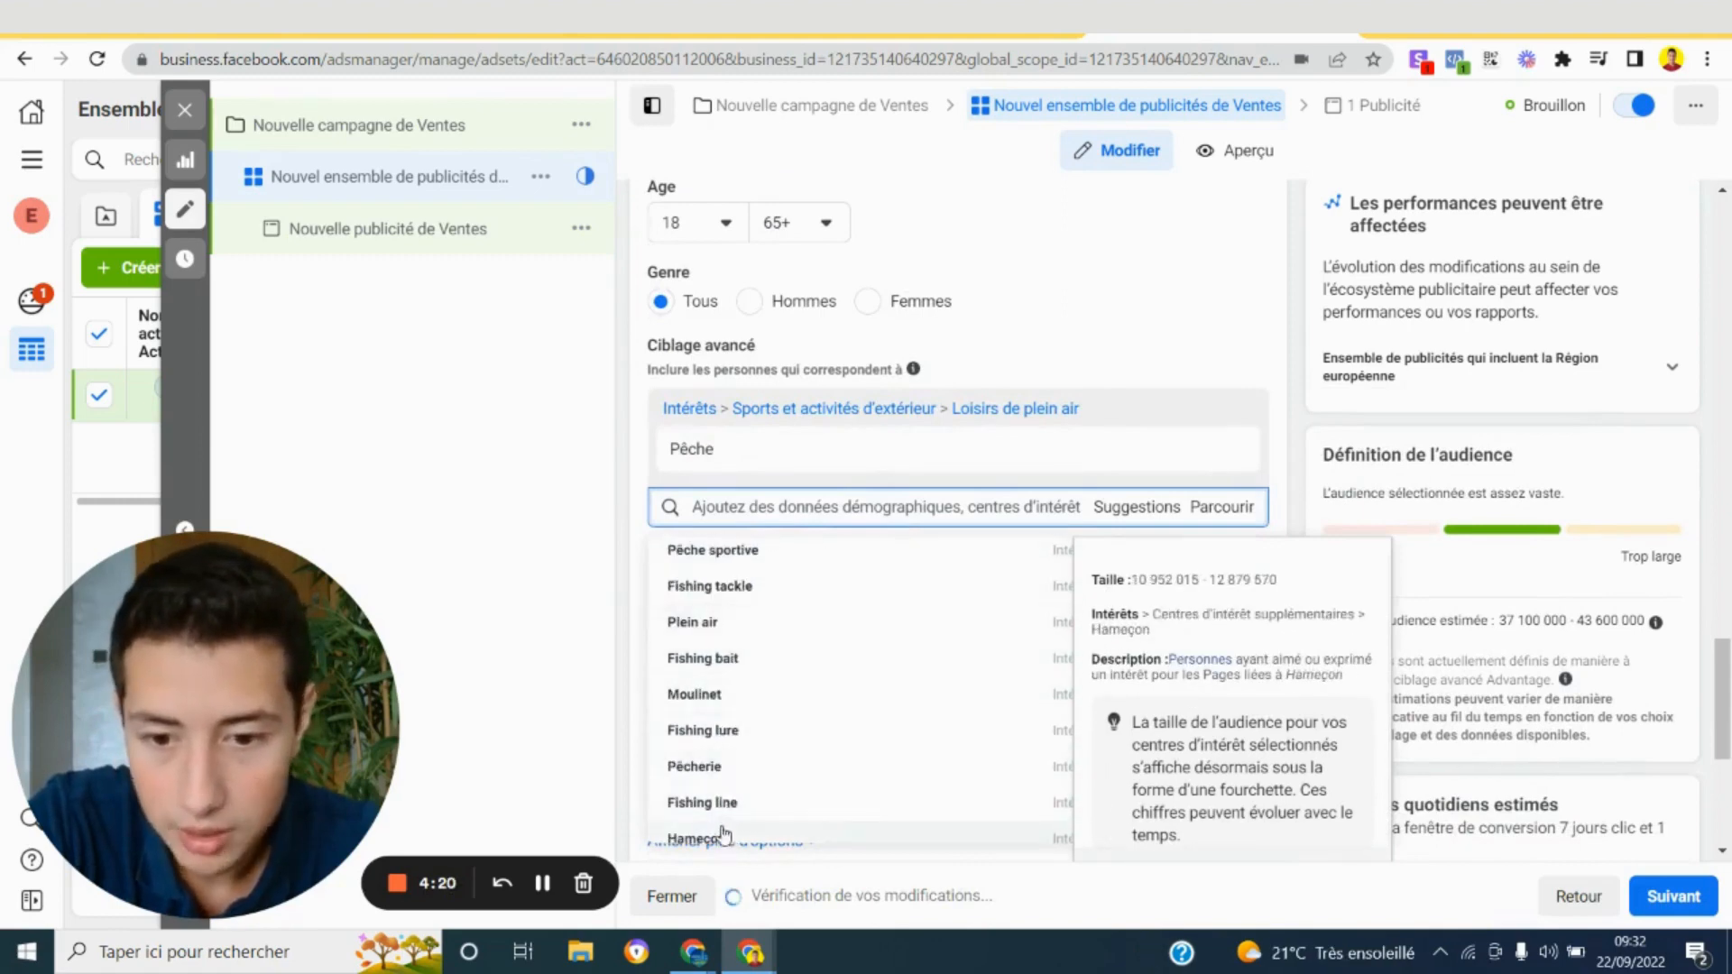
scroll(740, 767, "down", 1)
scroll(796, 654, "up", 1)
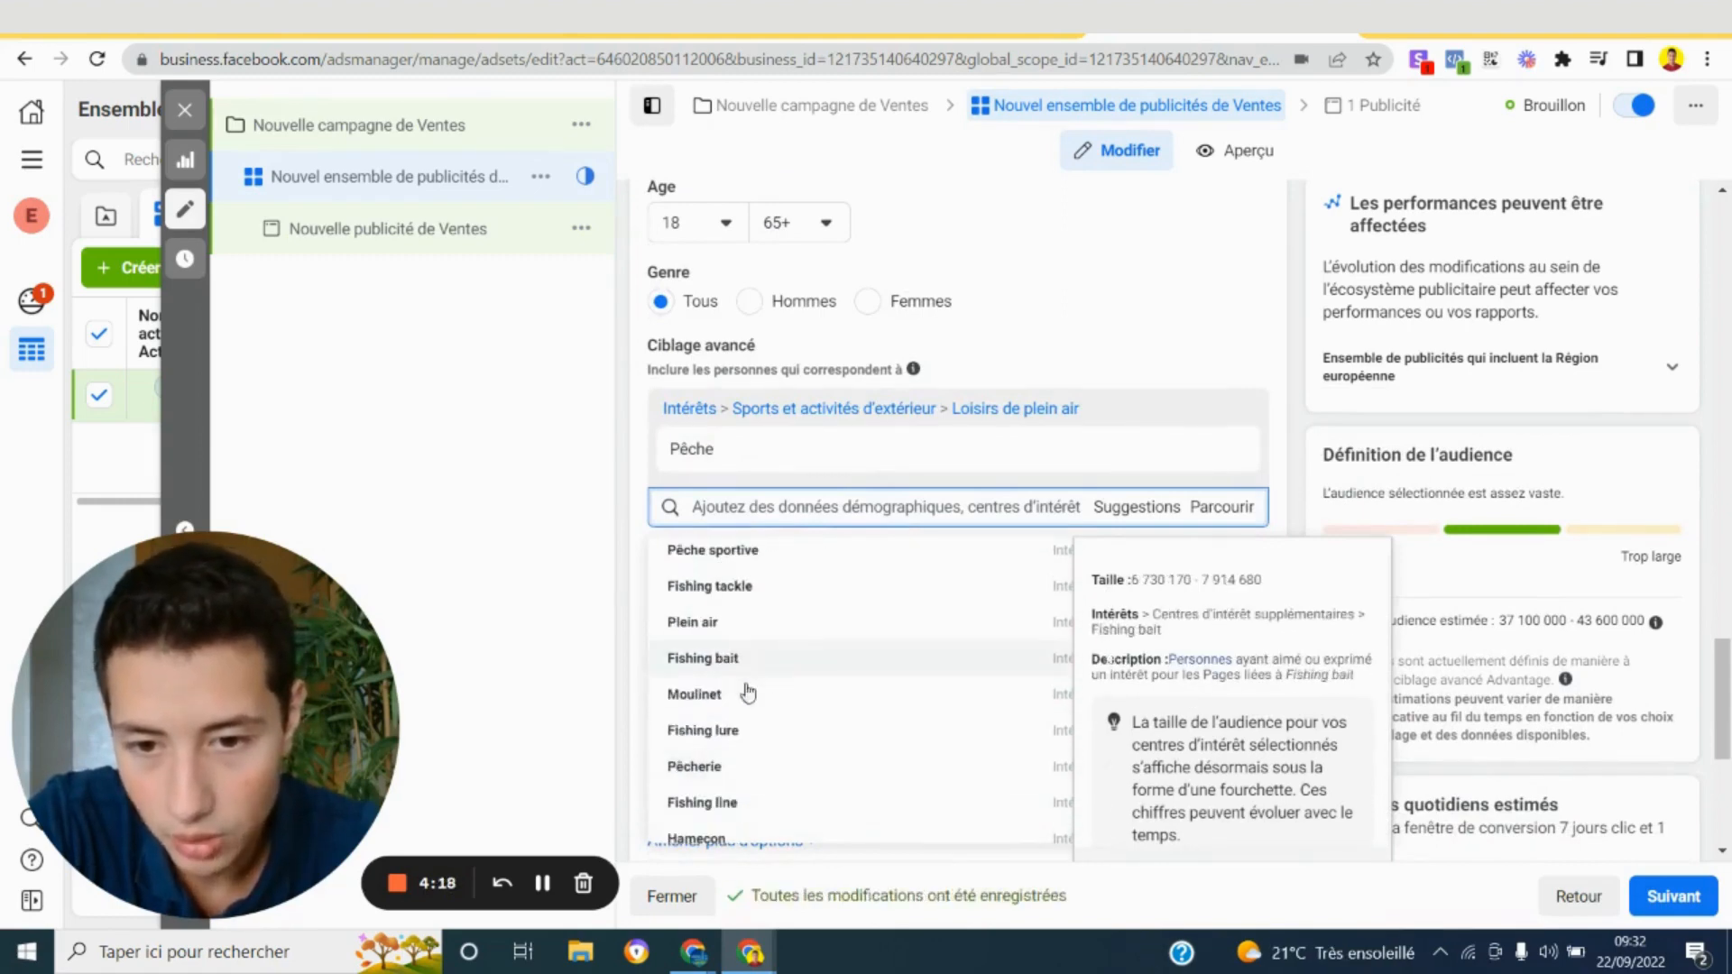
scroll(715, 665, "up", 2)
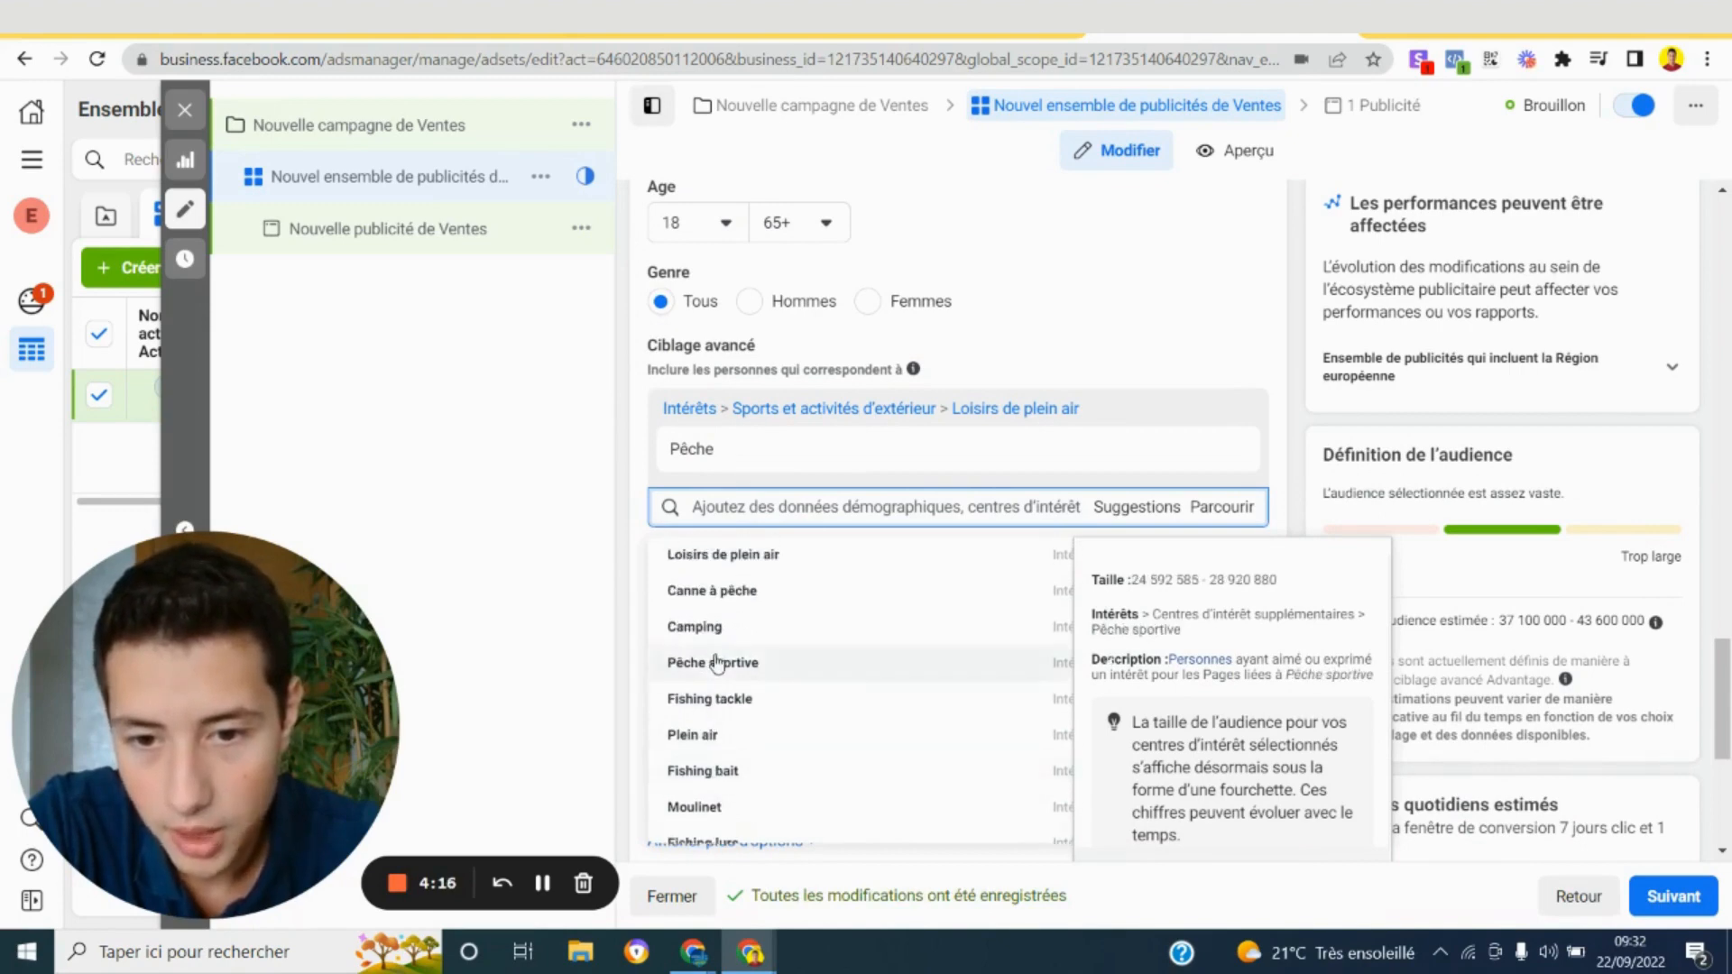
scroll(718, 663, "up", 1)
scroll(746, 679, "down", 2)
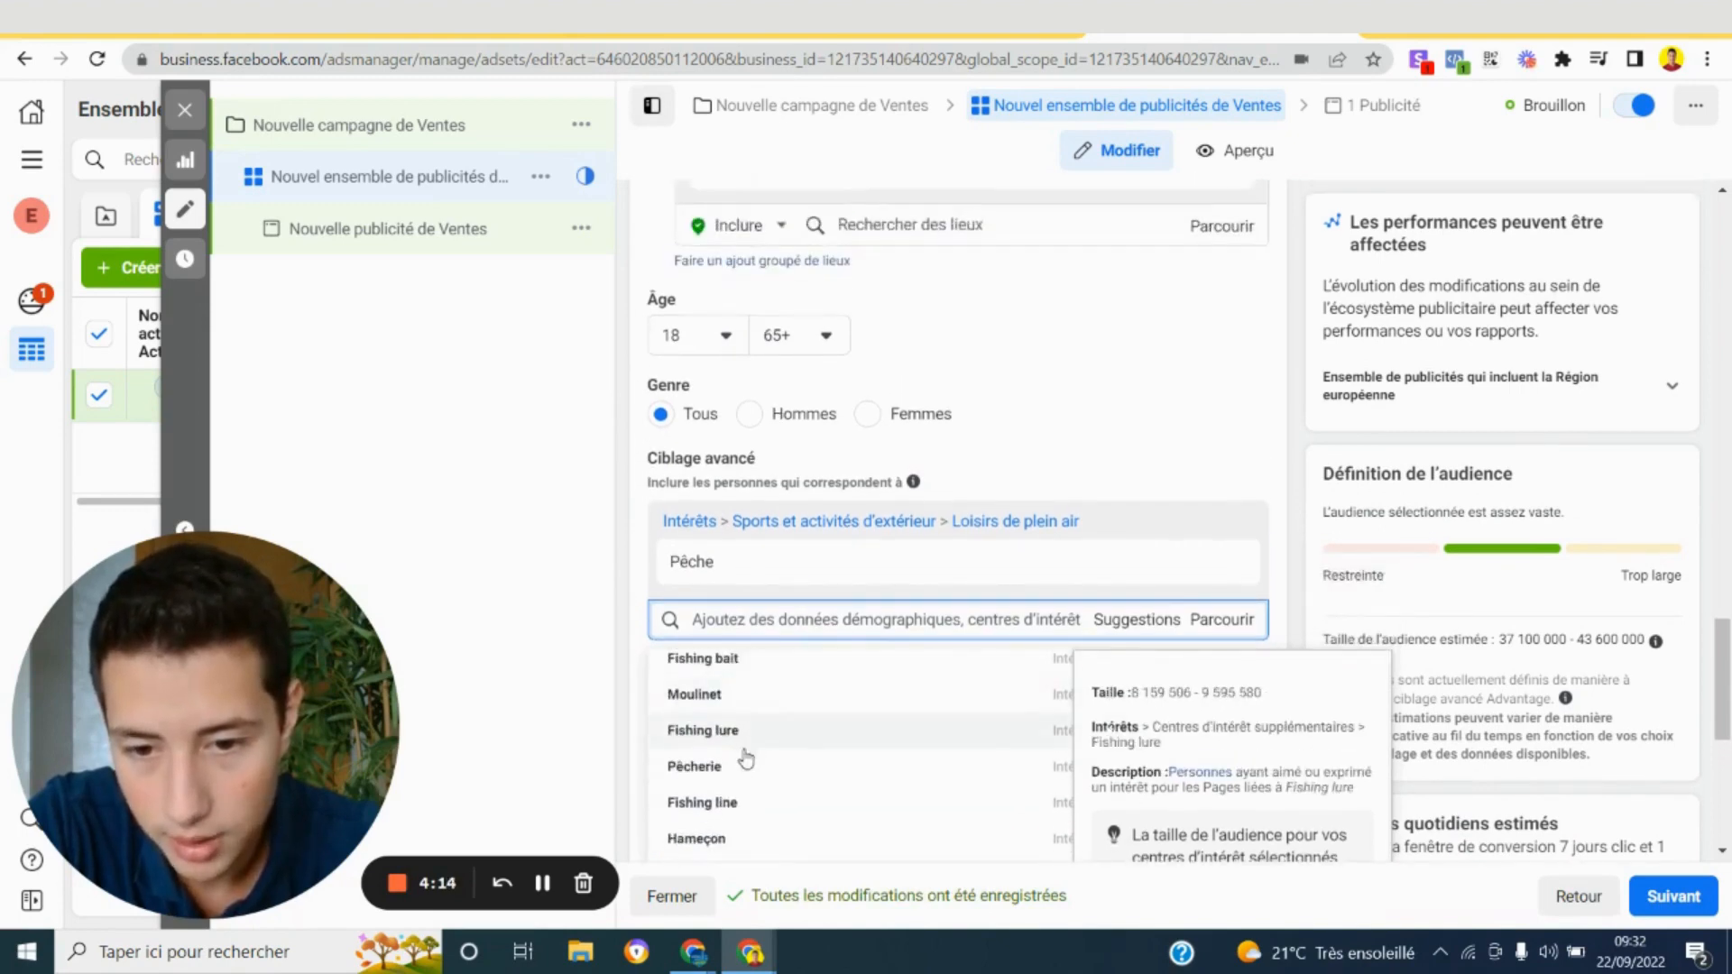
scroll(738, 778, "down", 1)
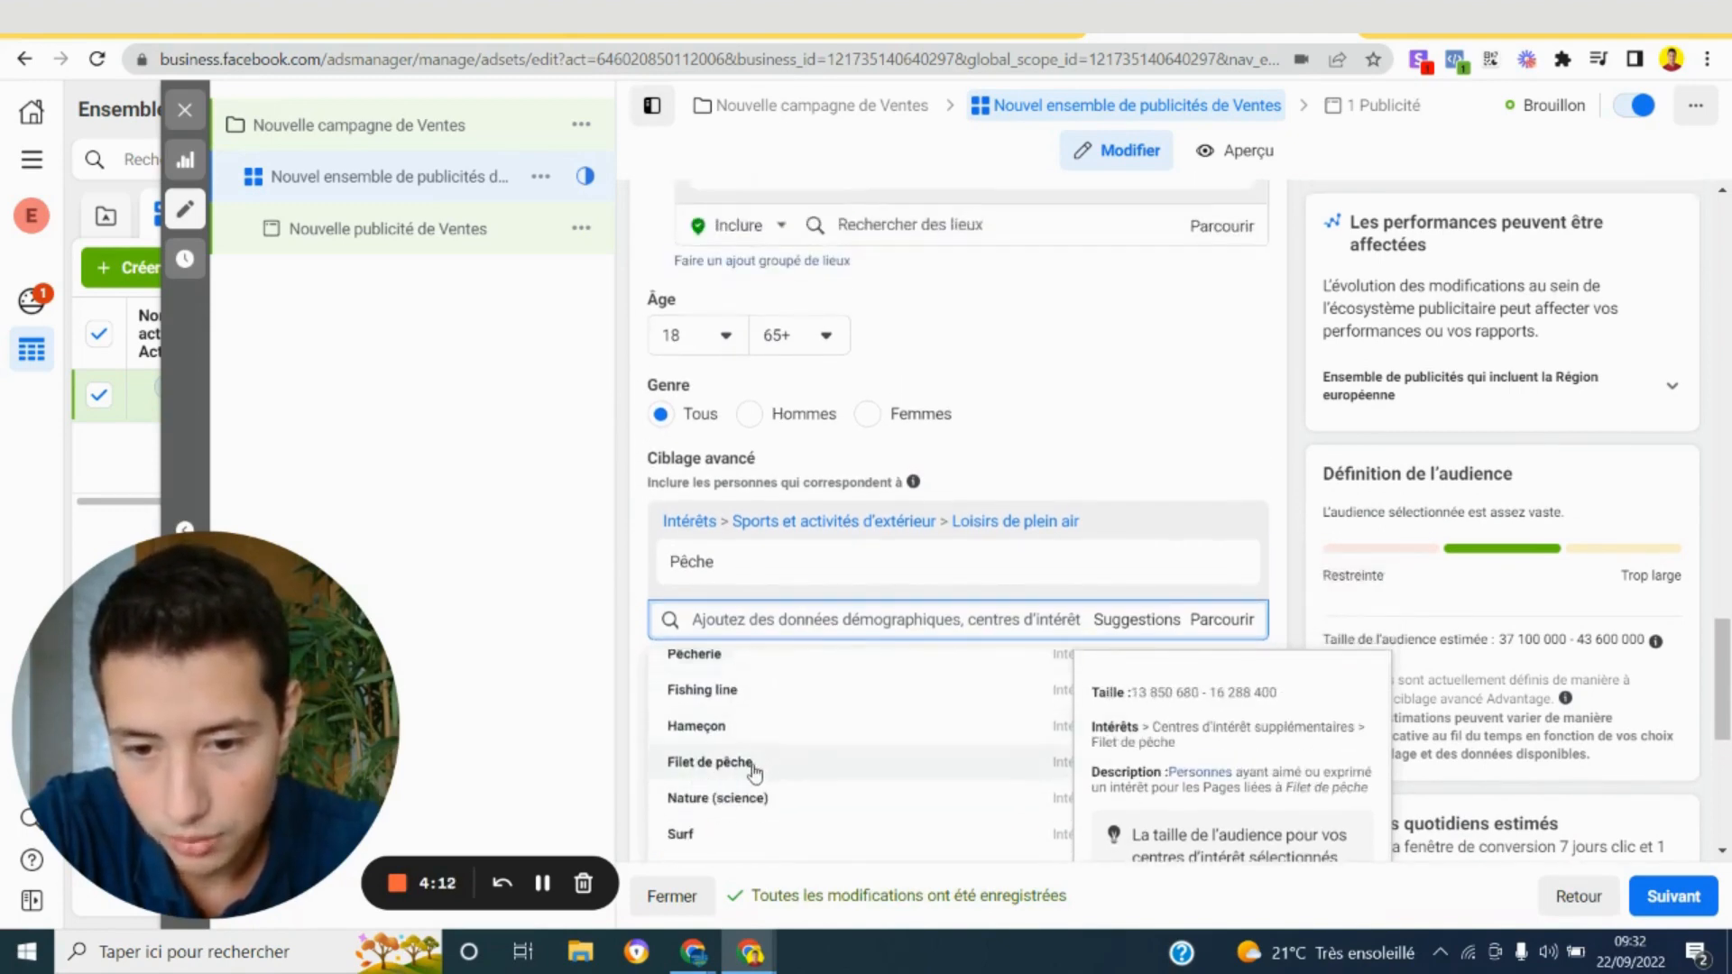
scroll(796, 753, "up", 3)
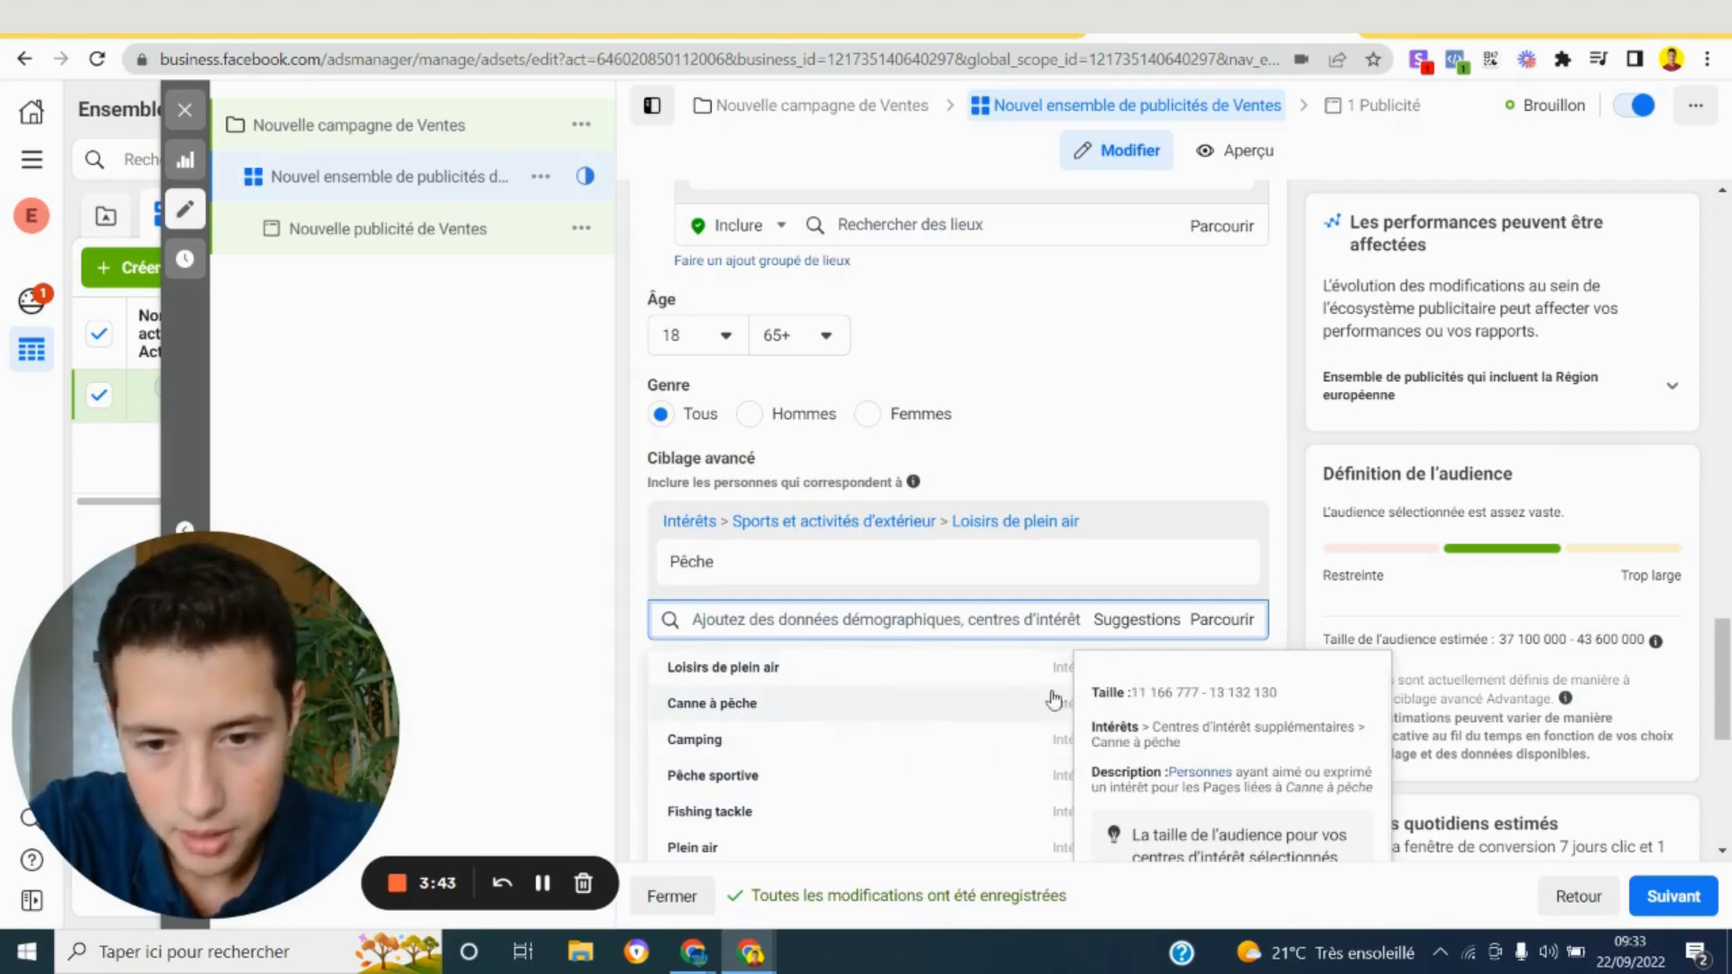
Add the suggested Canne à pêche interest to the detailed targeting and remove the Pêche interest
left_click(821, 693)
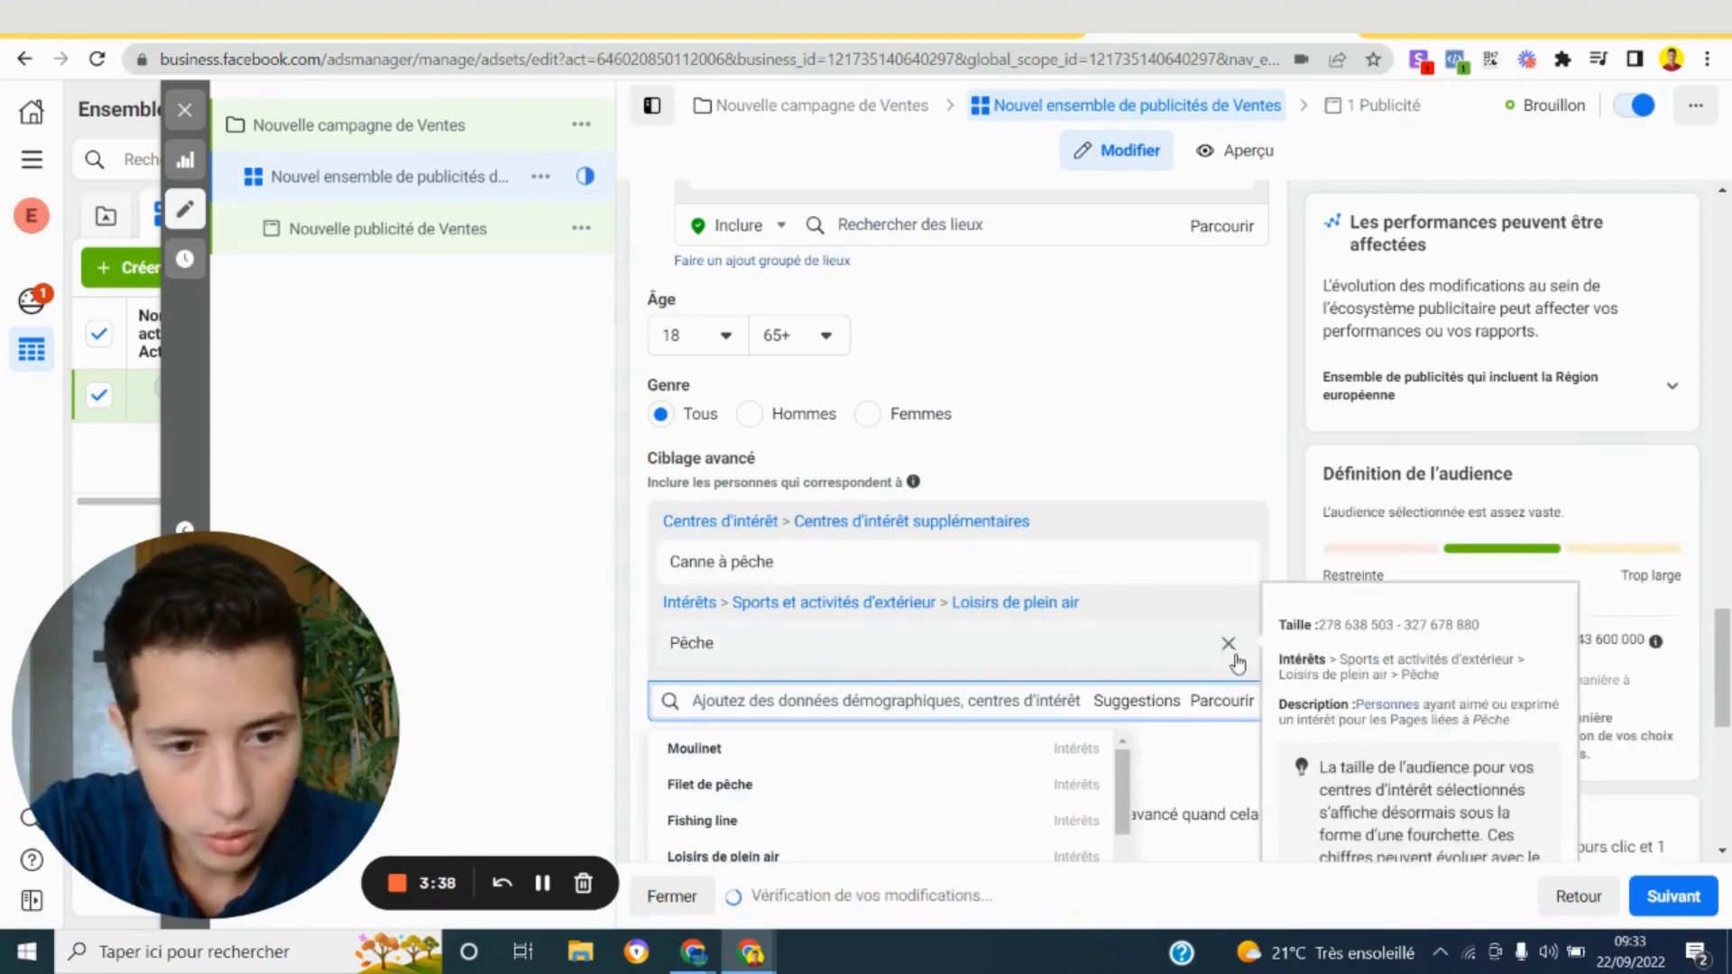
left_click(1232, 658)
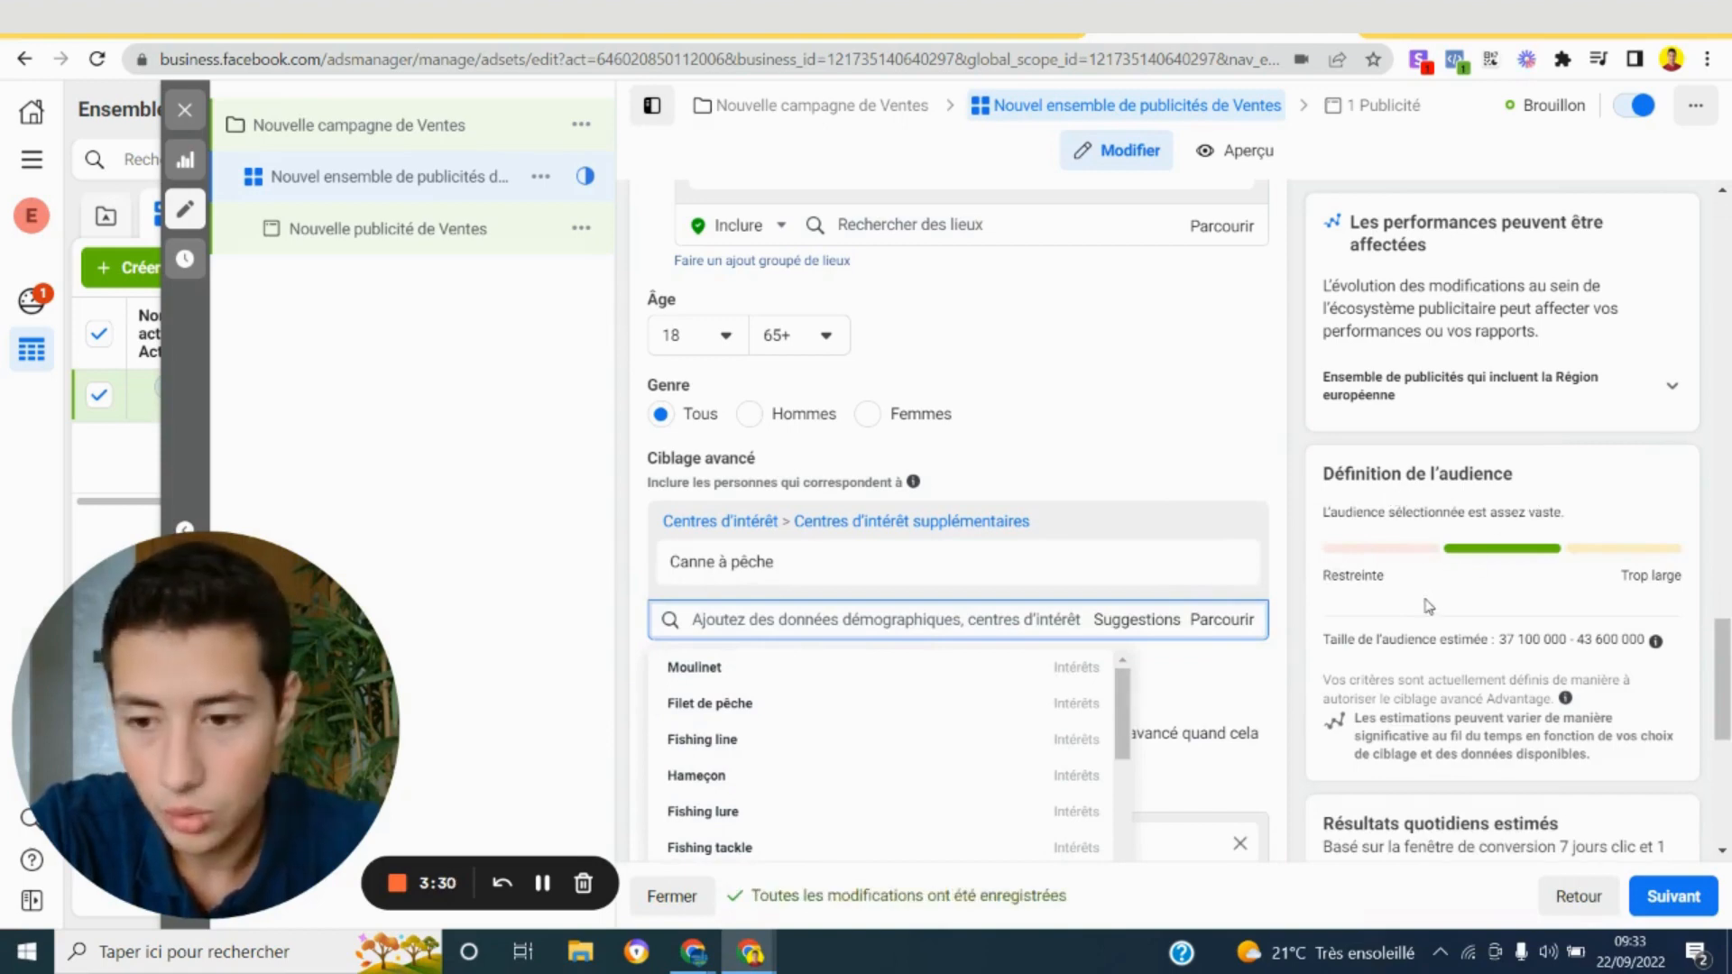
left_click(1179, 455)
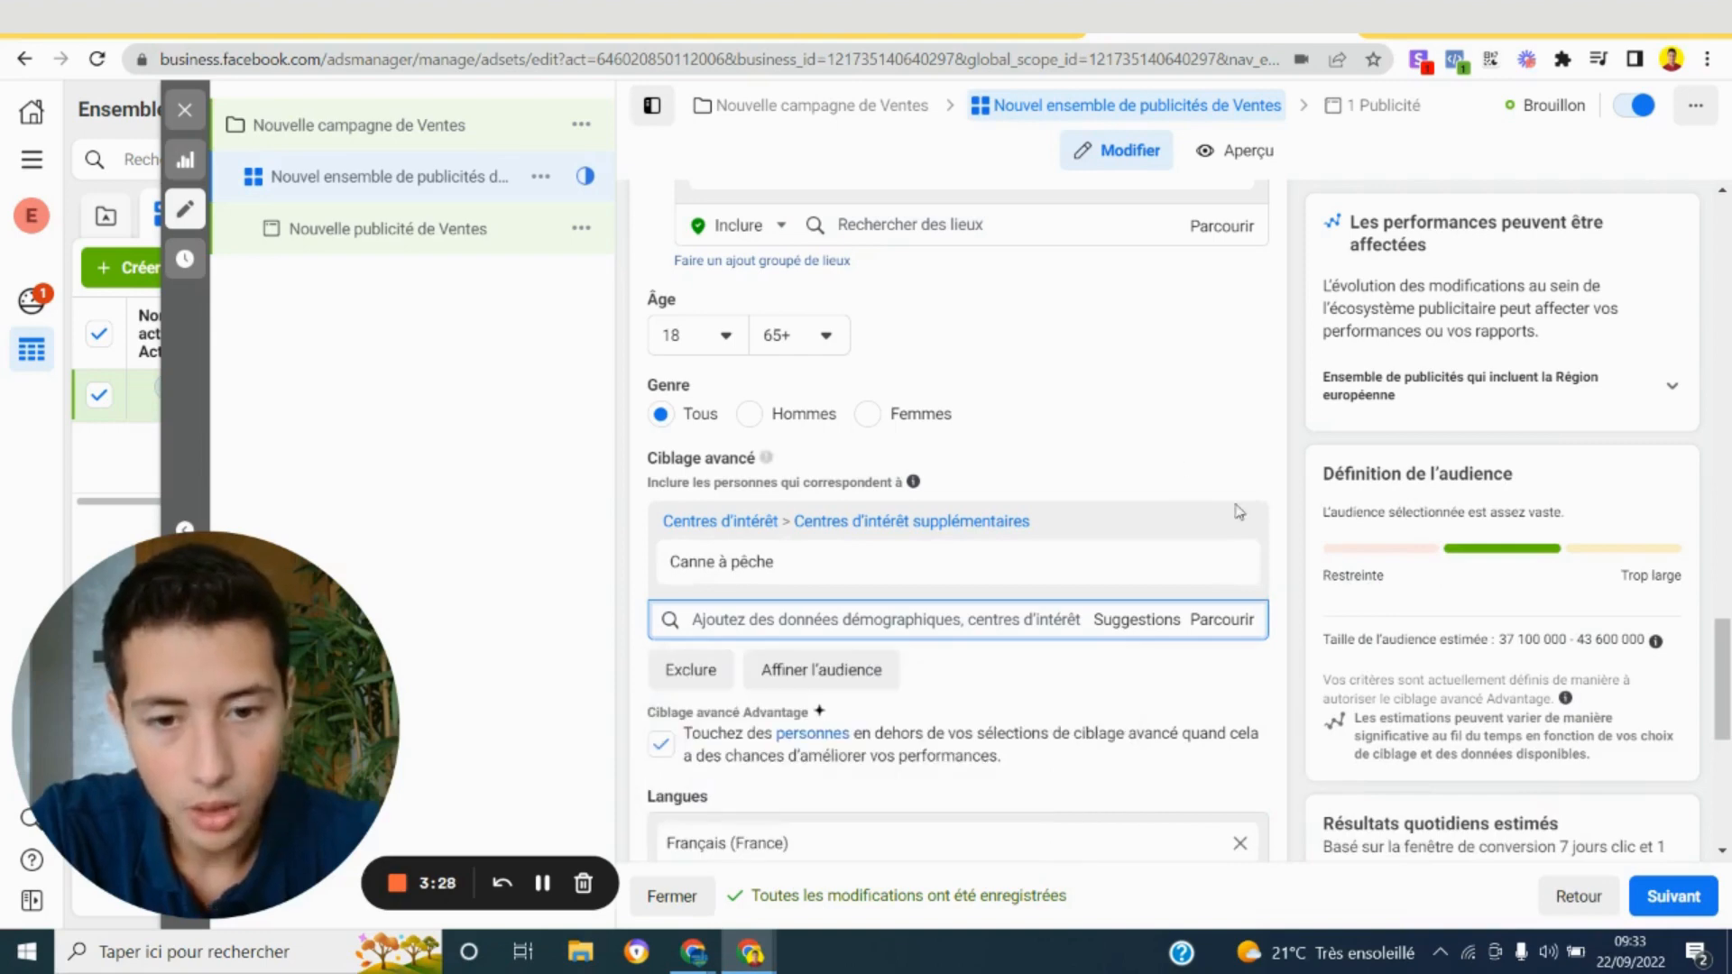
Narrow the audience to people who must also match the Hameçon interest, searching for "hamec"
scroll(1479, 636, "down", 2)
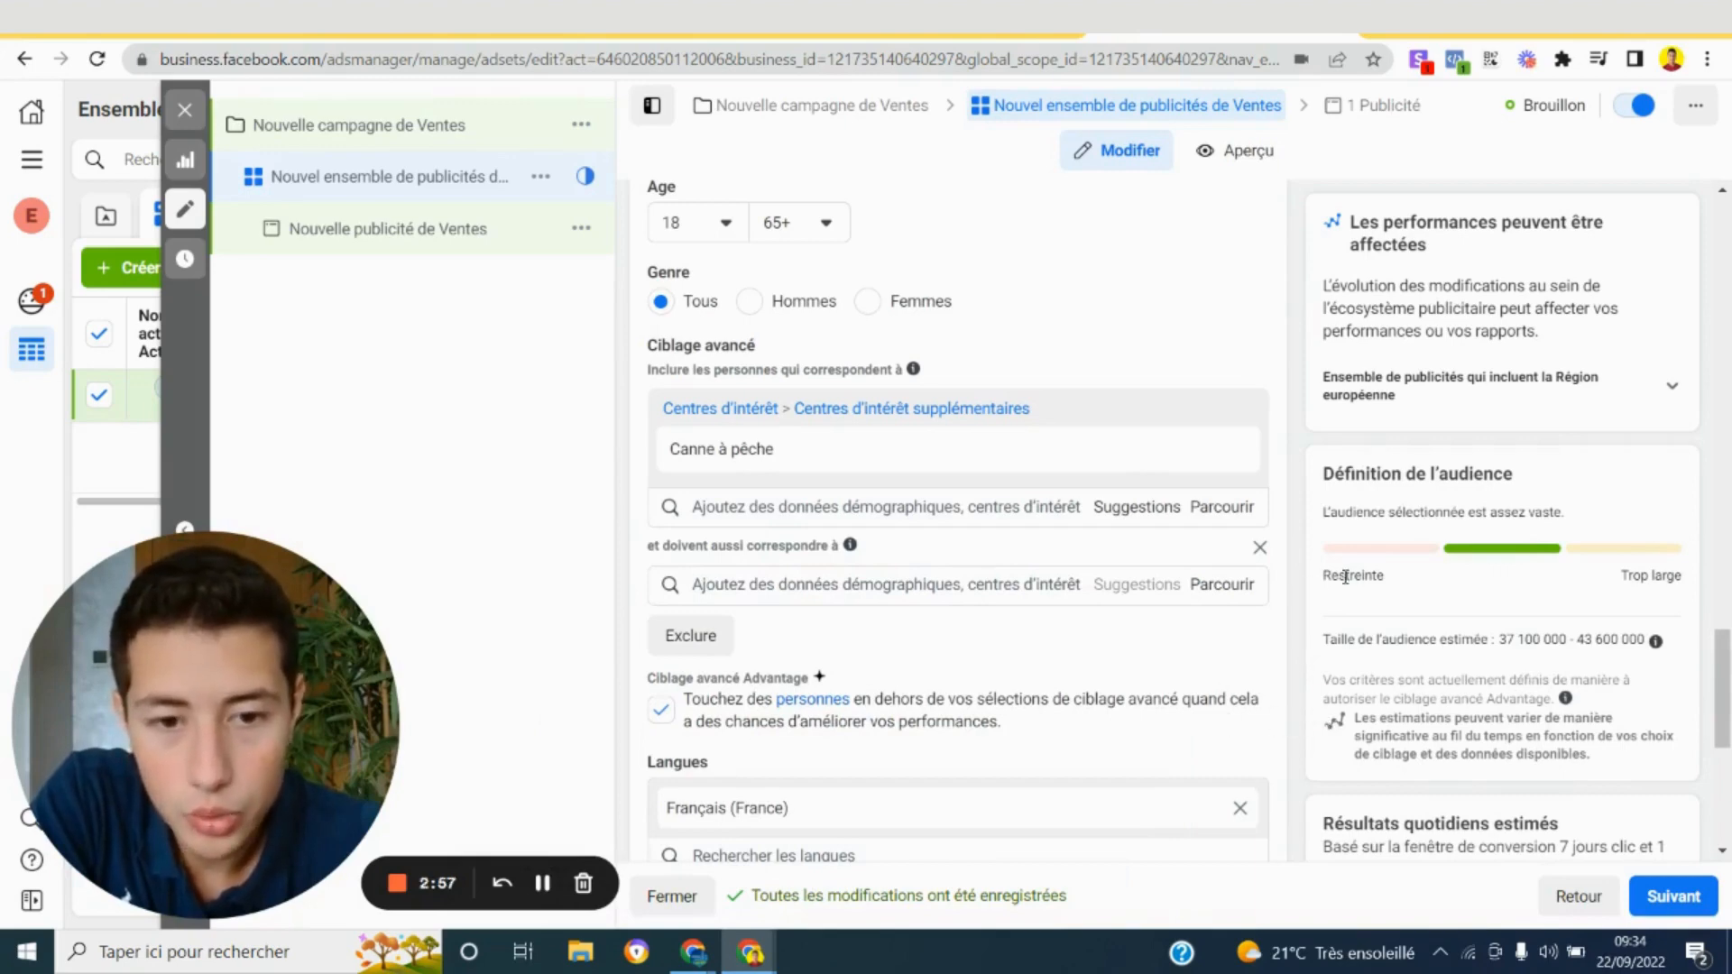
left_click(943, 583)
type("hamec")
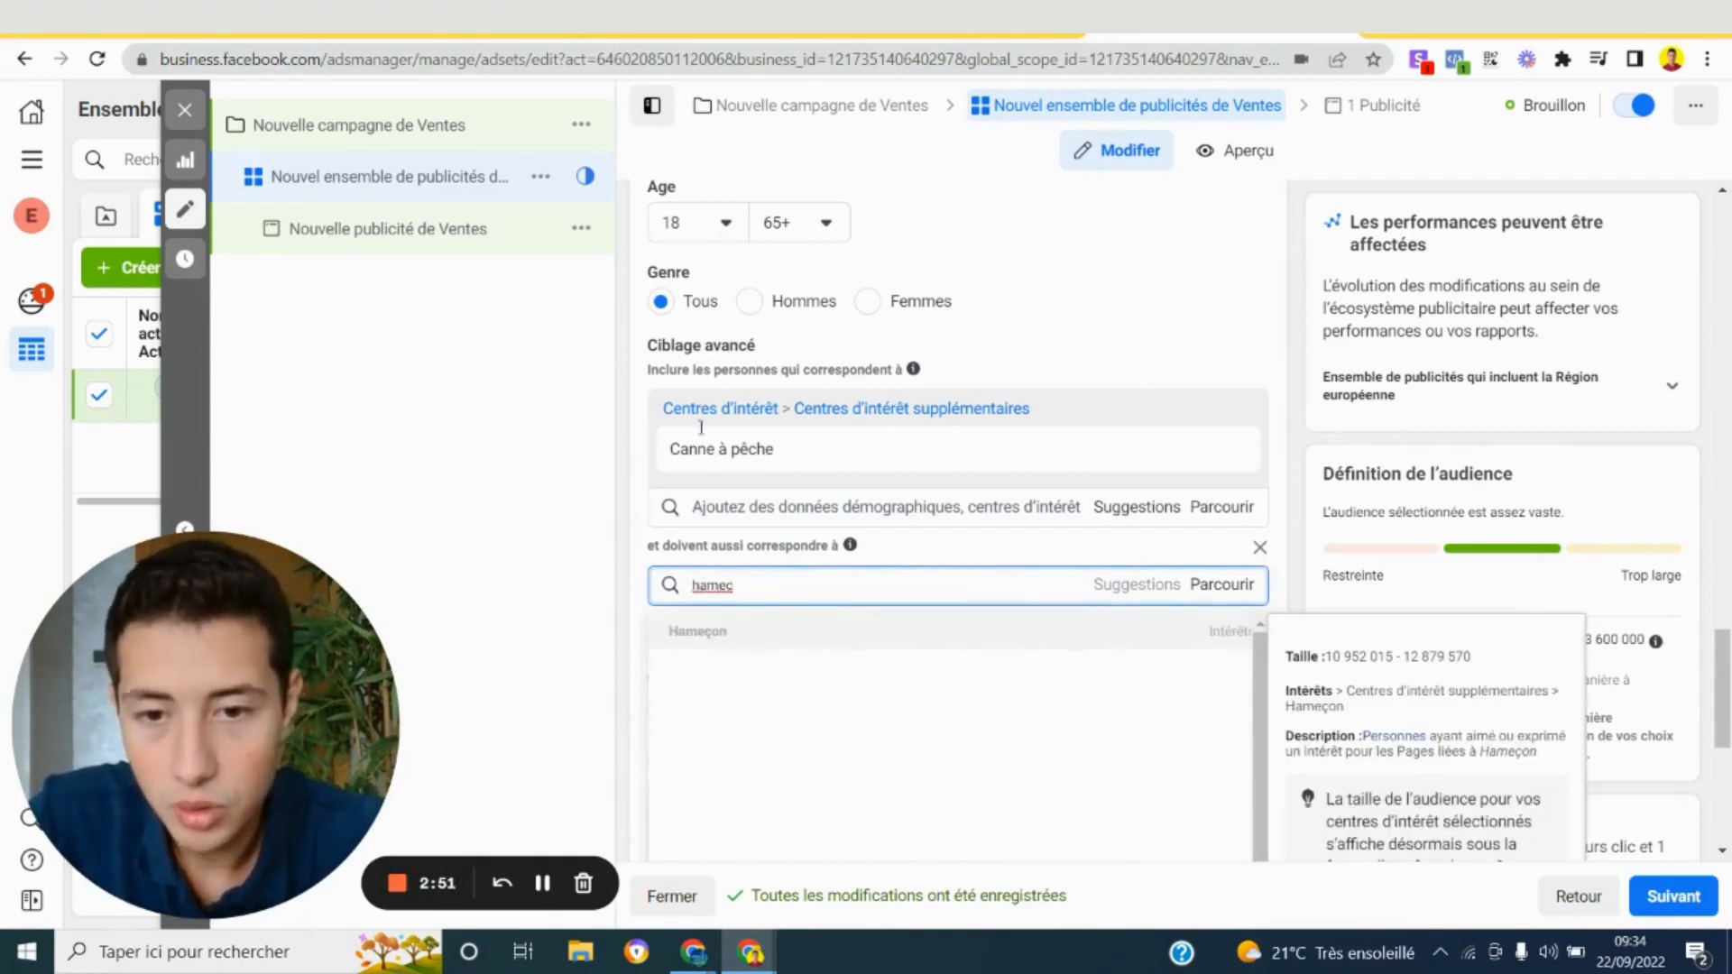
left_click(745, 644)
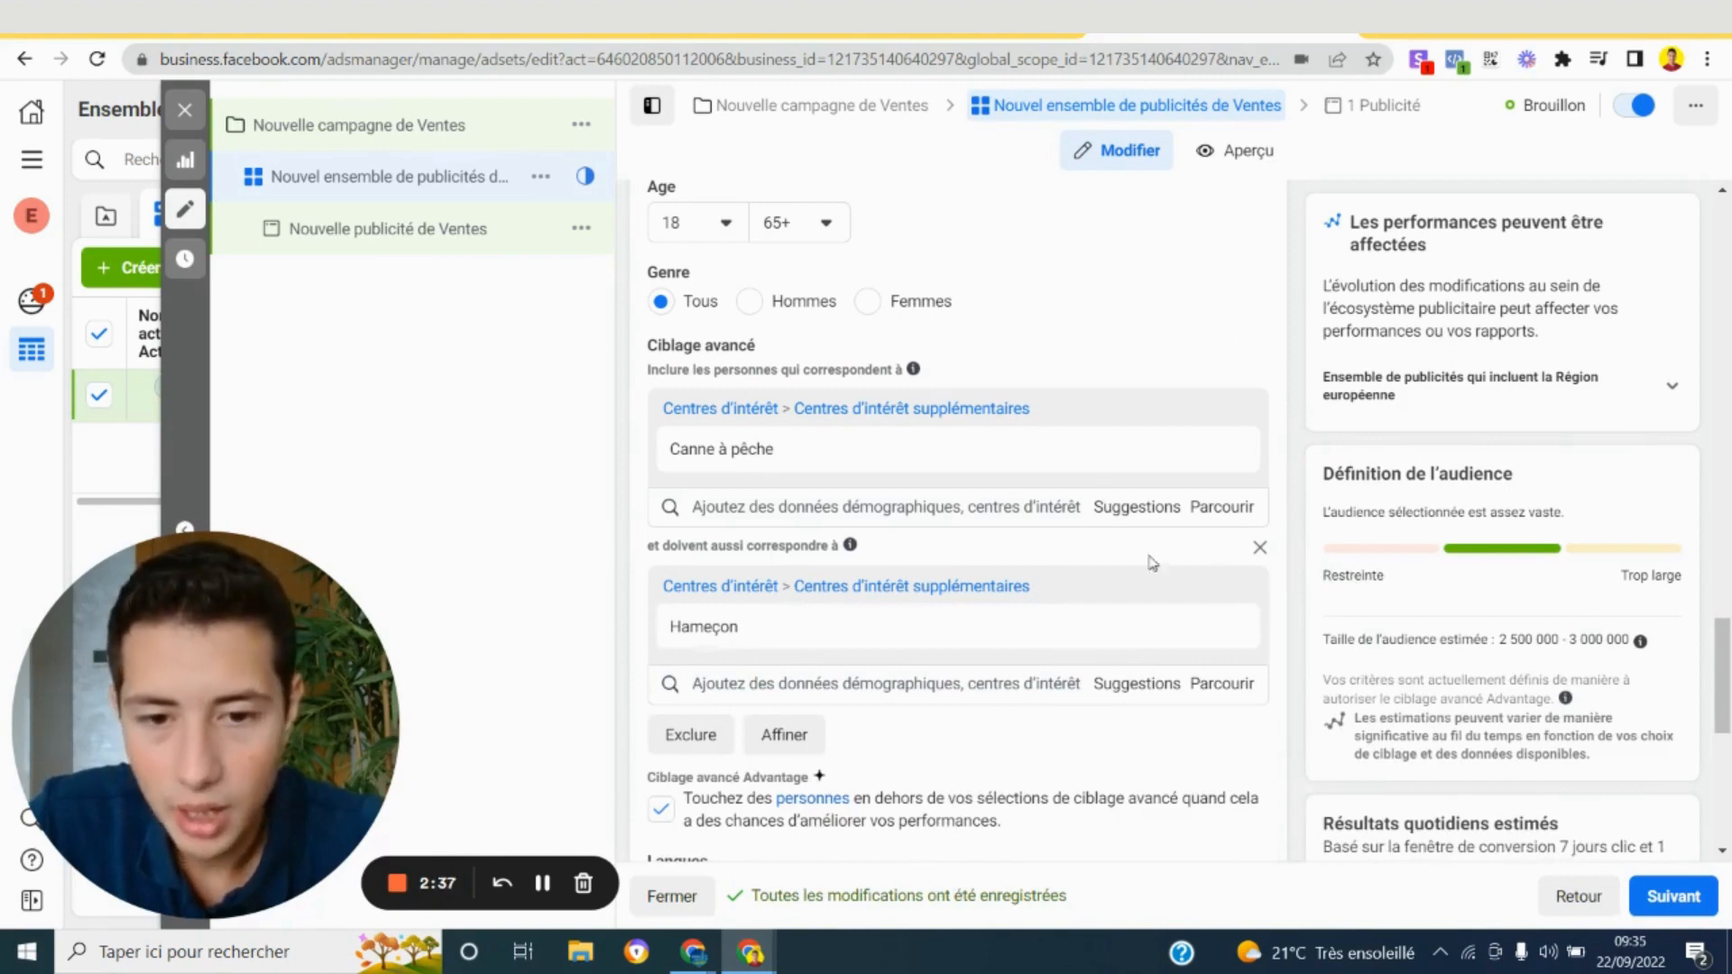
Remove the Hameçon interest from the narrowing condition and check the estimated audience size
mouse_move(1241, 631)
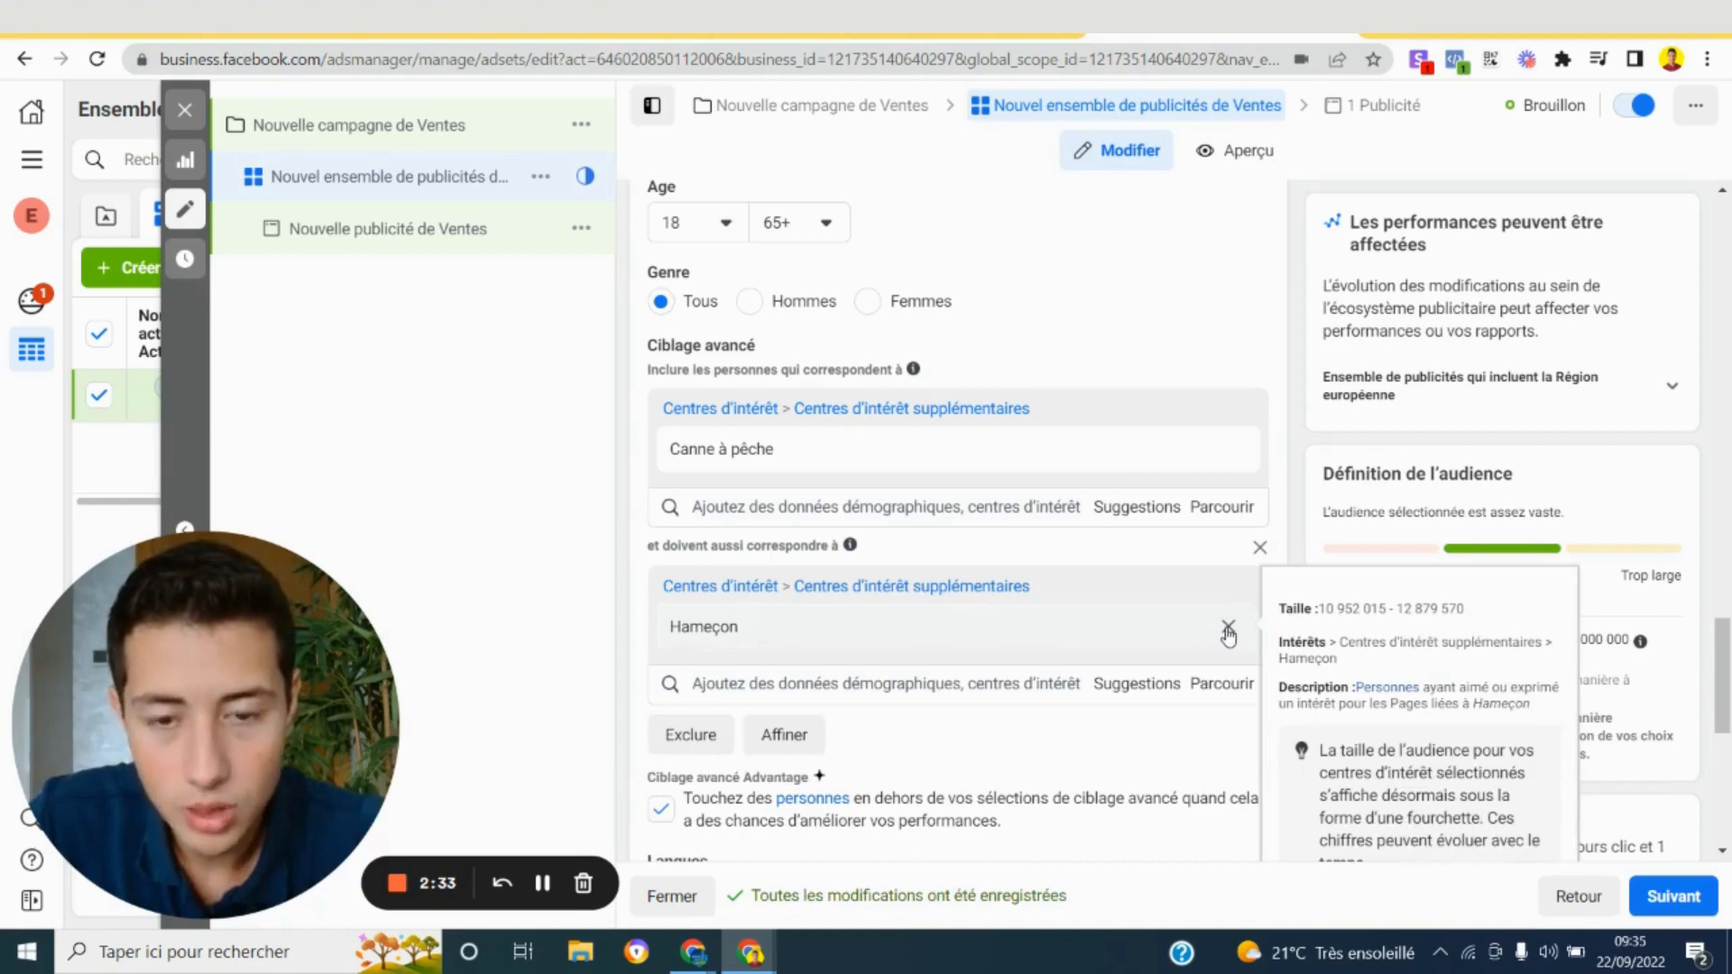
left_click(1228, 626)
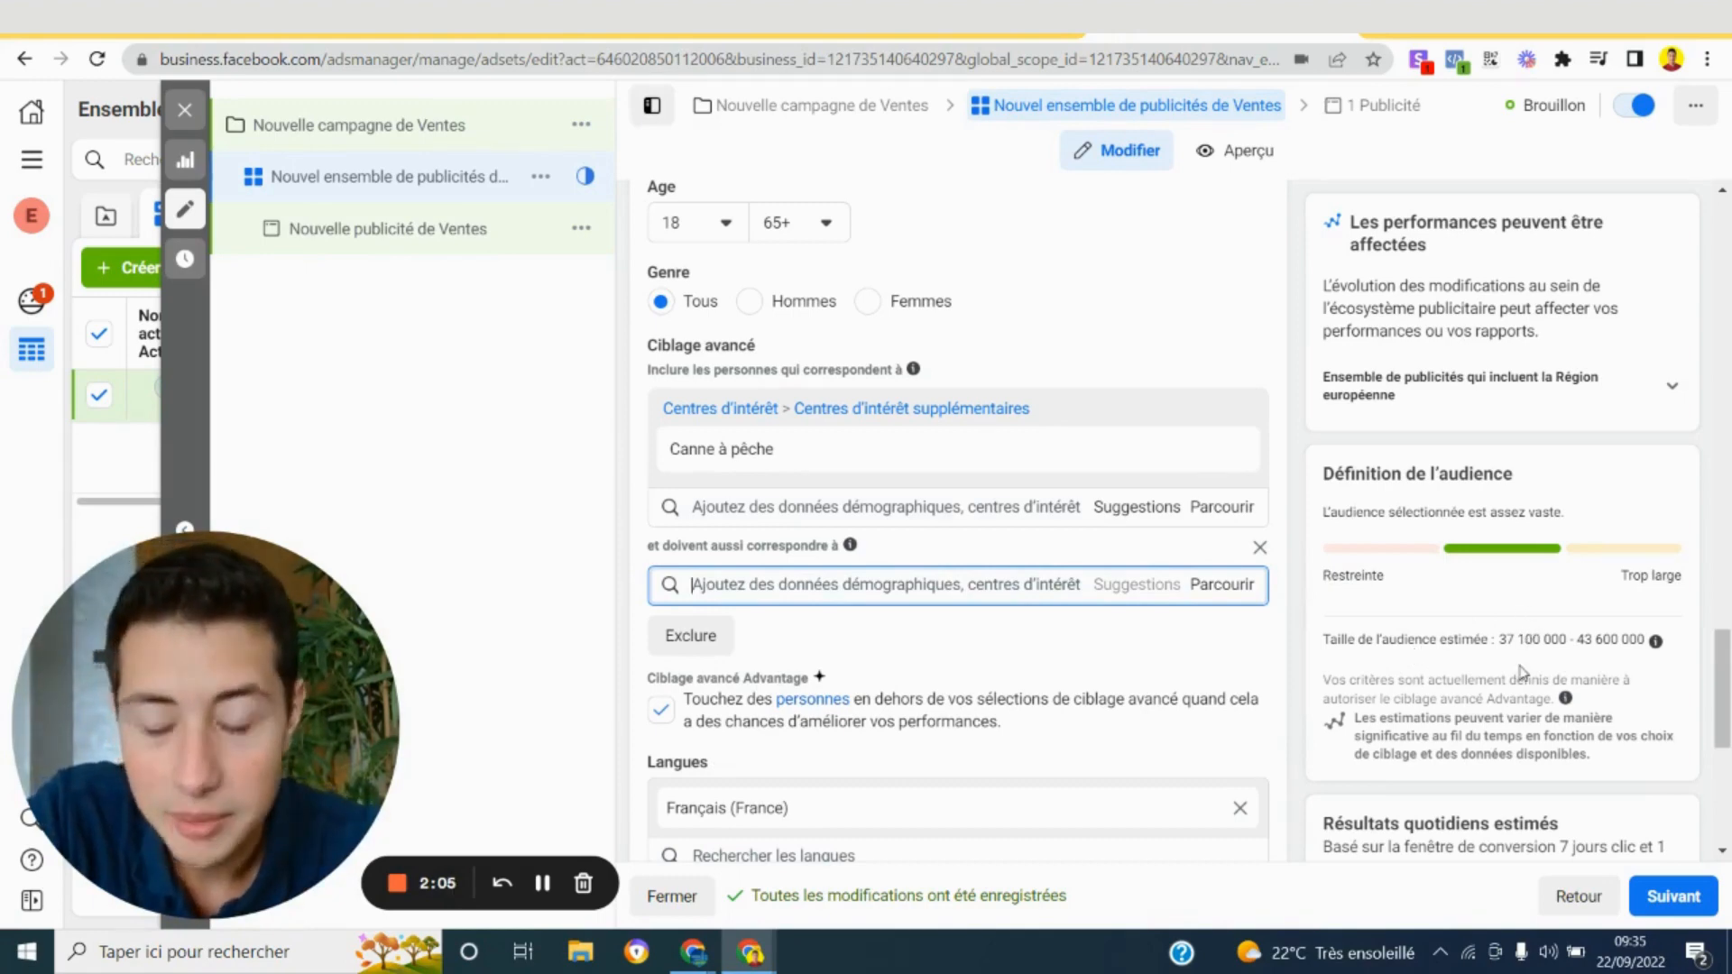
left_click_drag(1503, 641, 1550, 642)
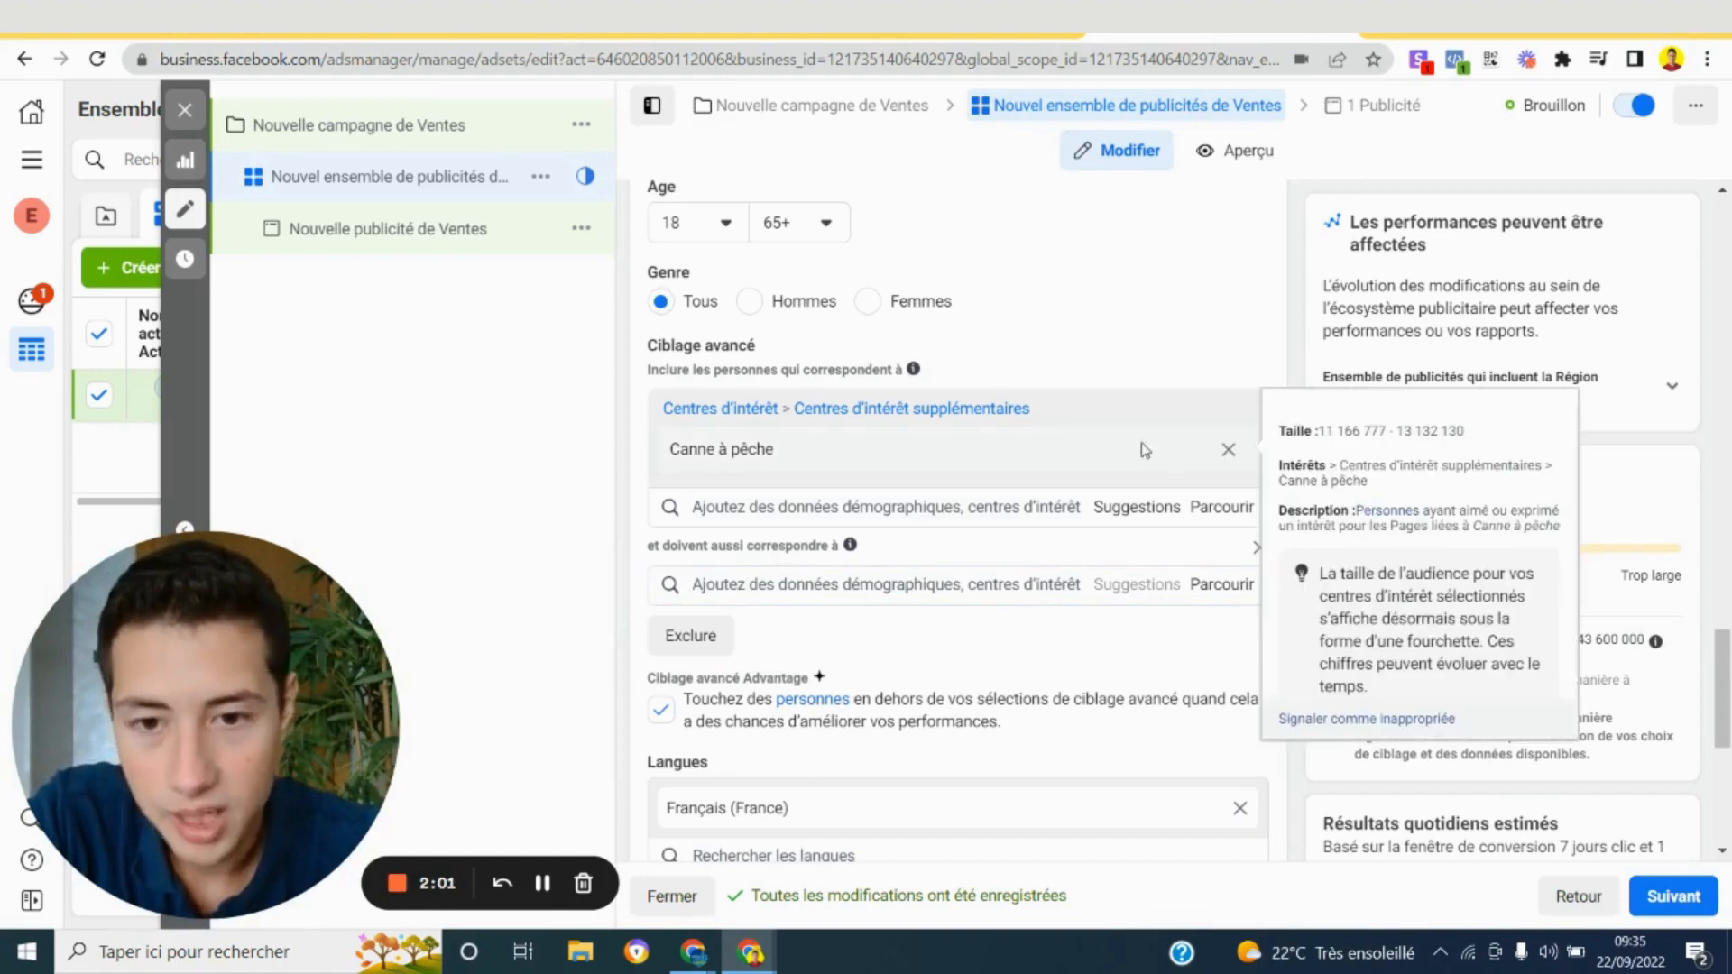
mouse_move(1218, 462)
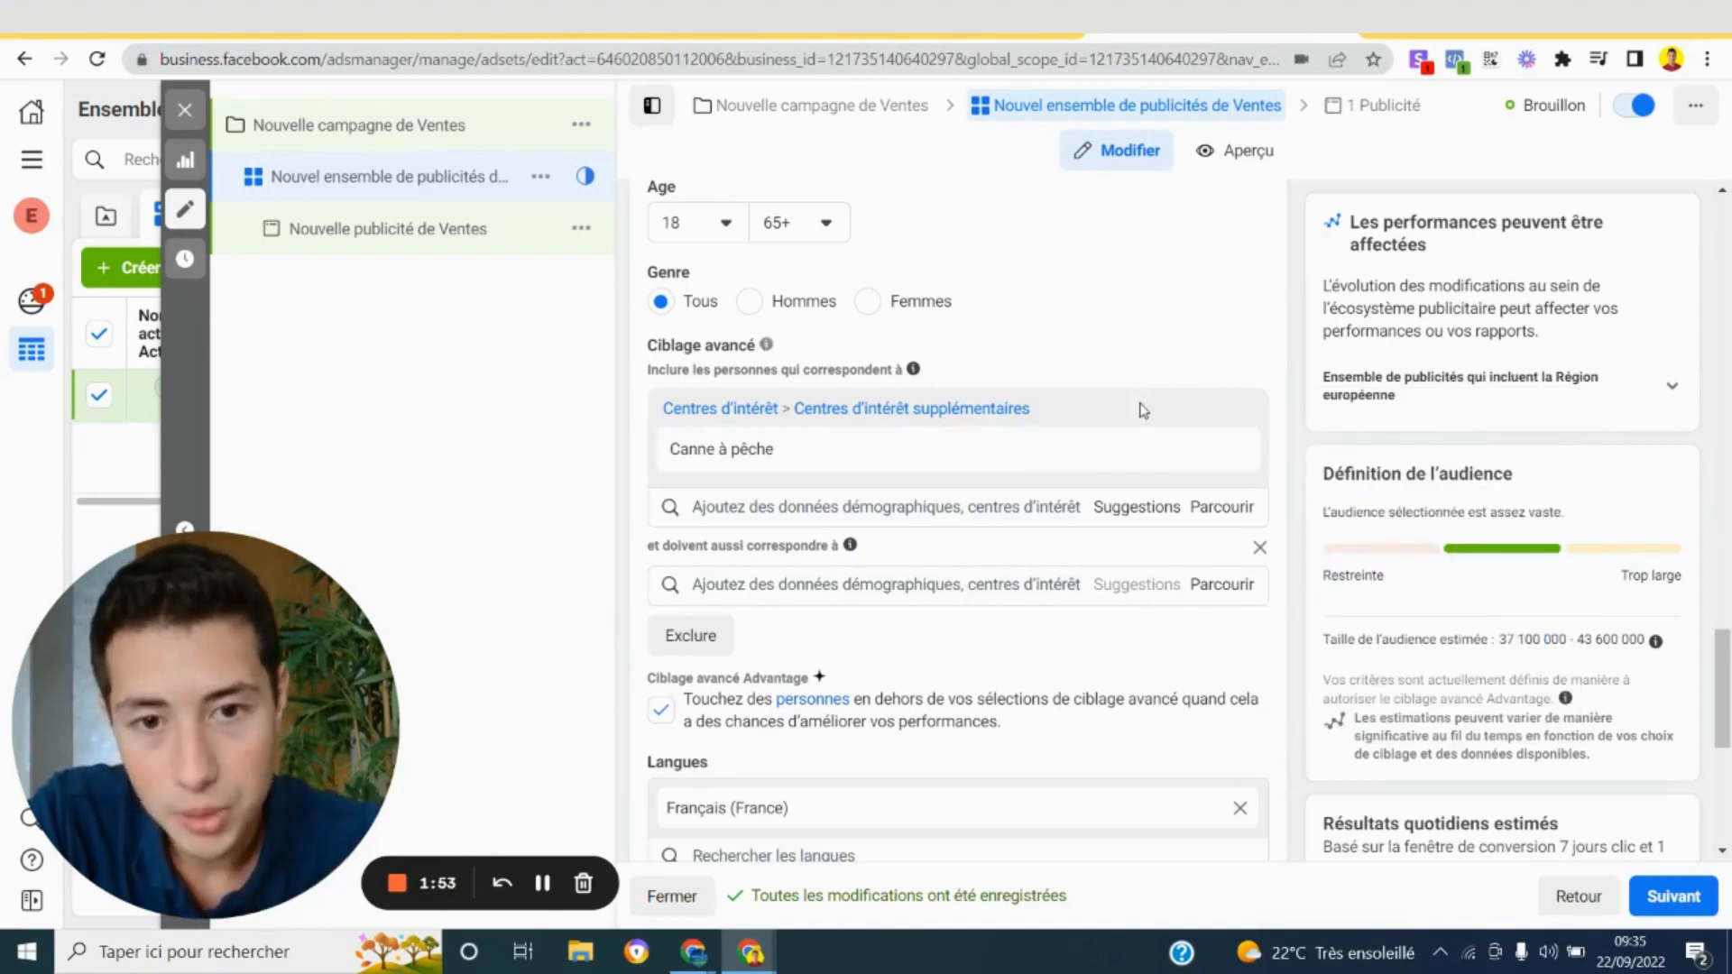
Remove the Canne à pêche interest from the detailed targeting and check the estimated audience size
scroll(1141, 406, "up", 5)
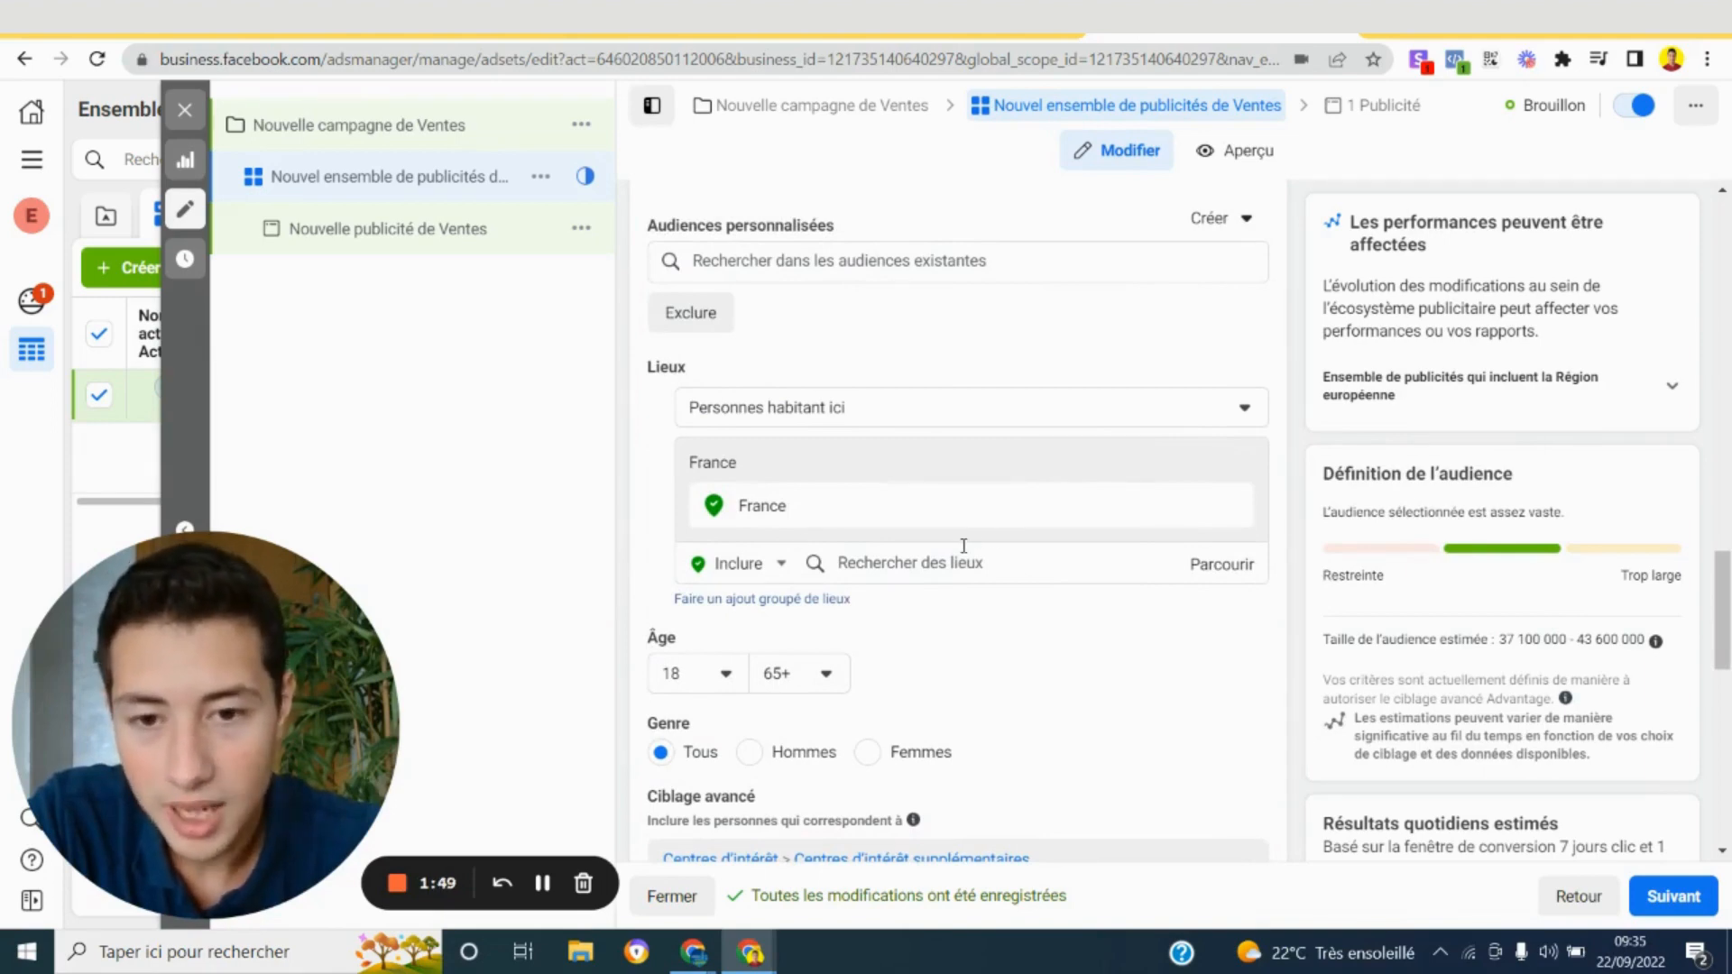
scroll(964, 546, "down", 5)
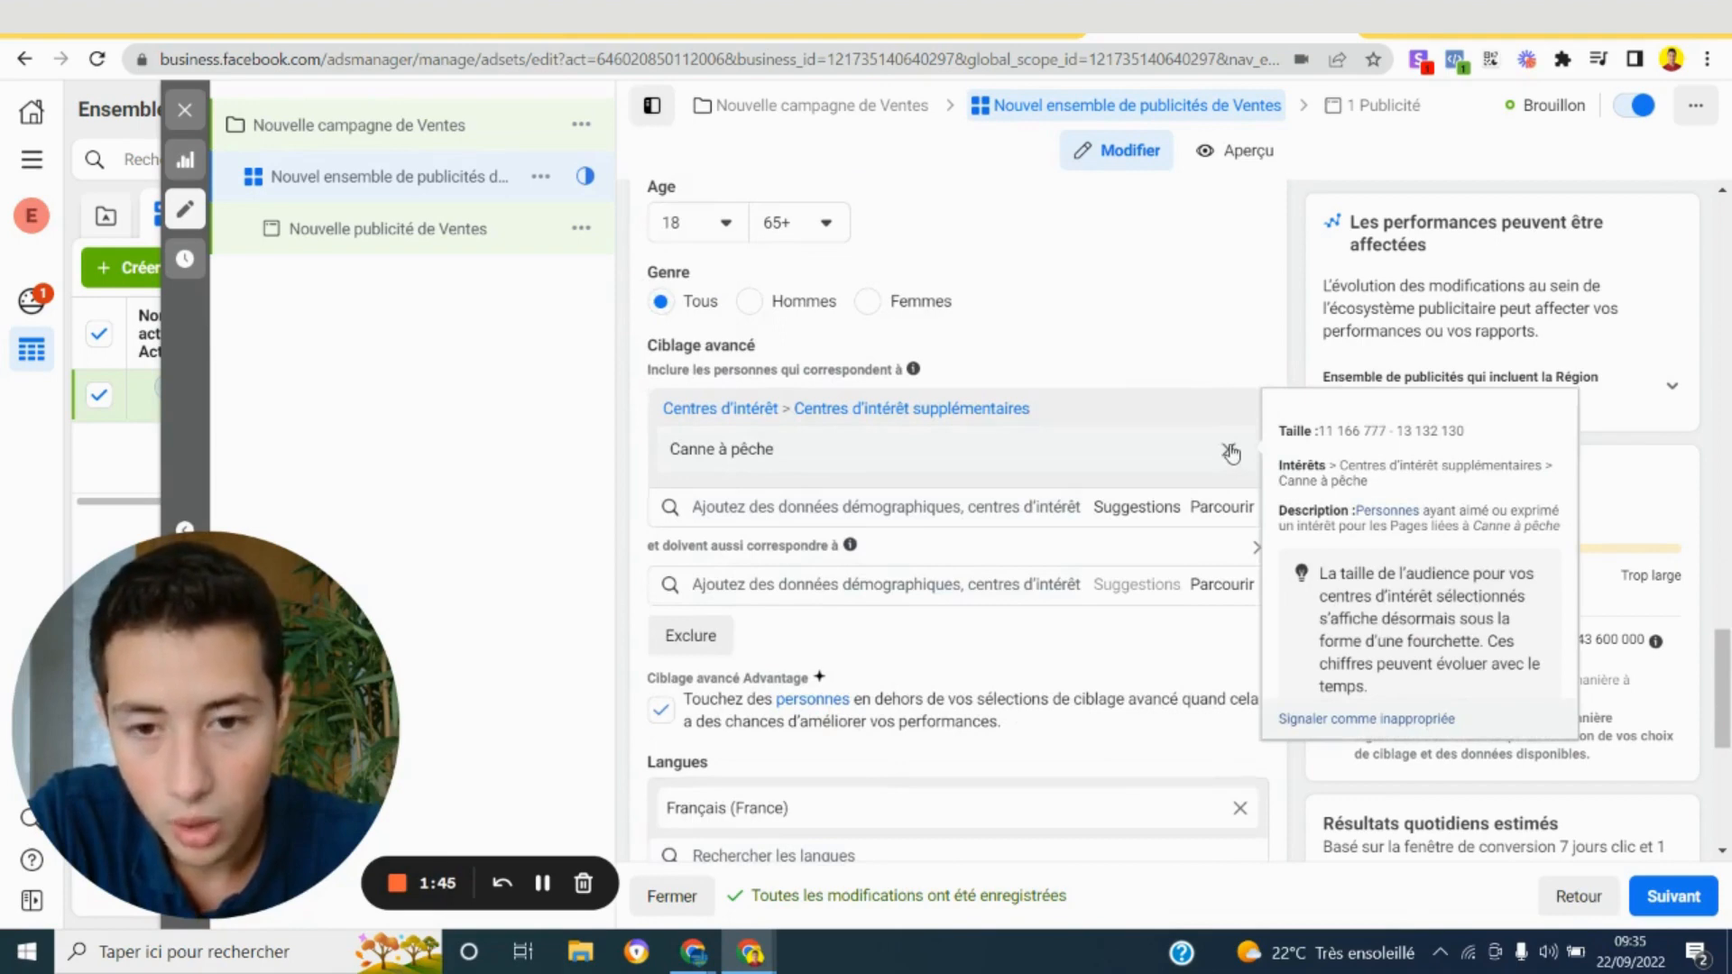
left_click(1231, 453)
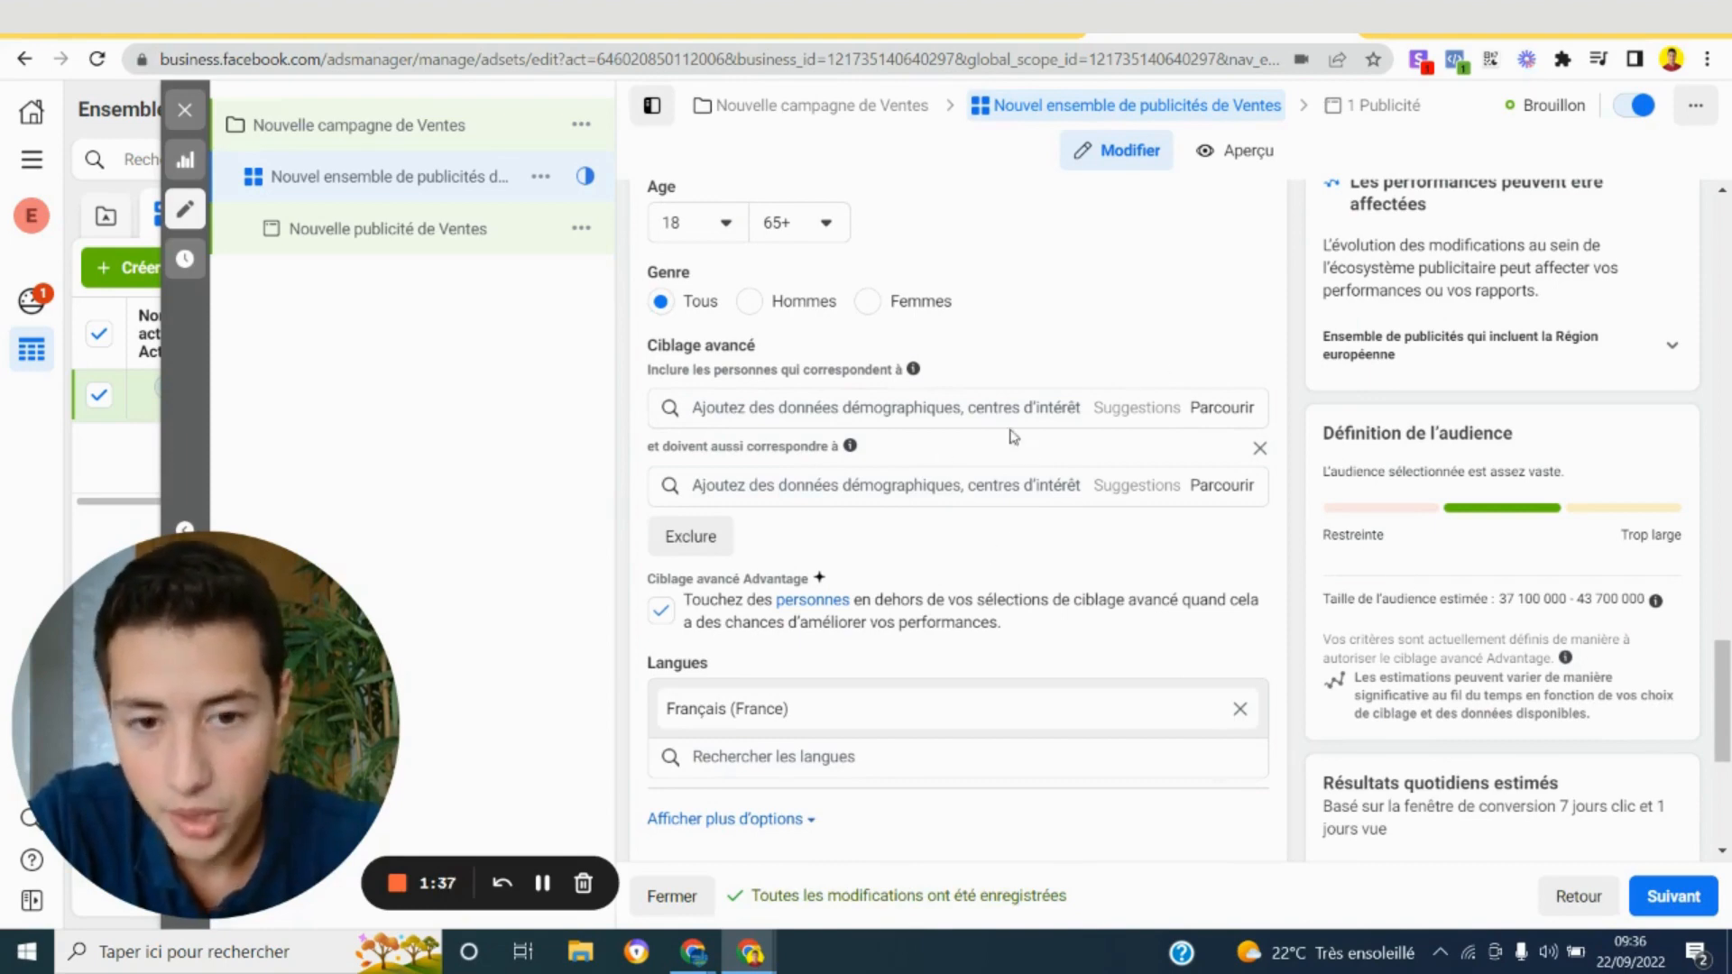
left_click(997, 403)
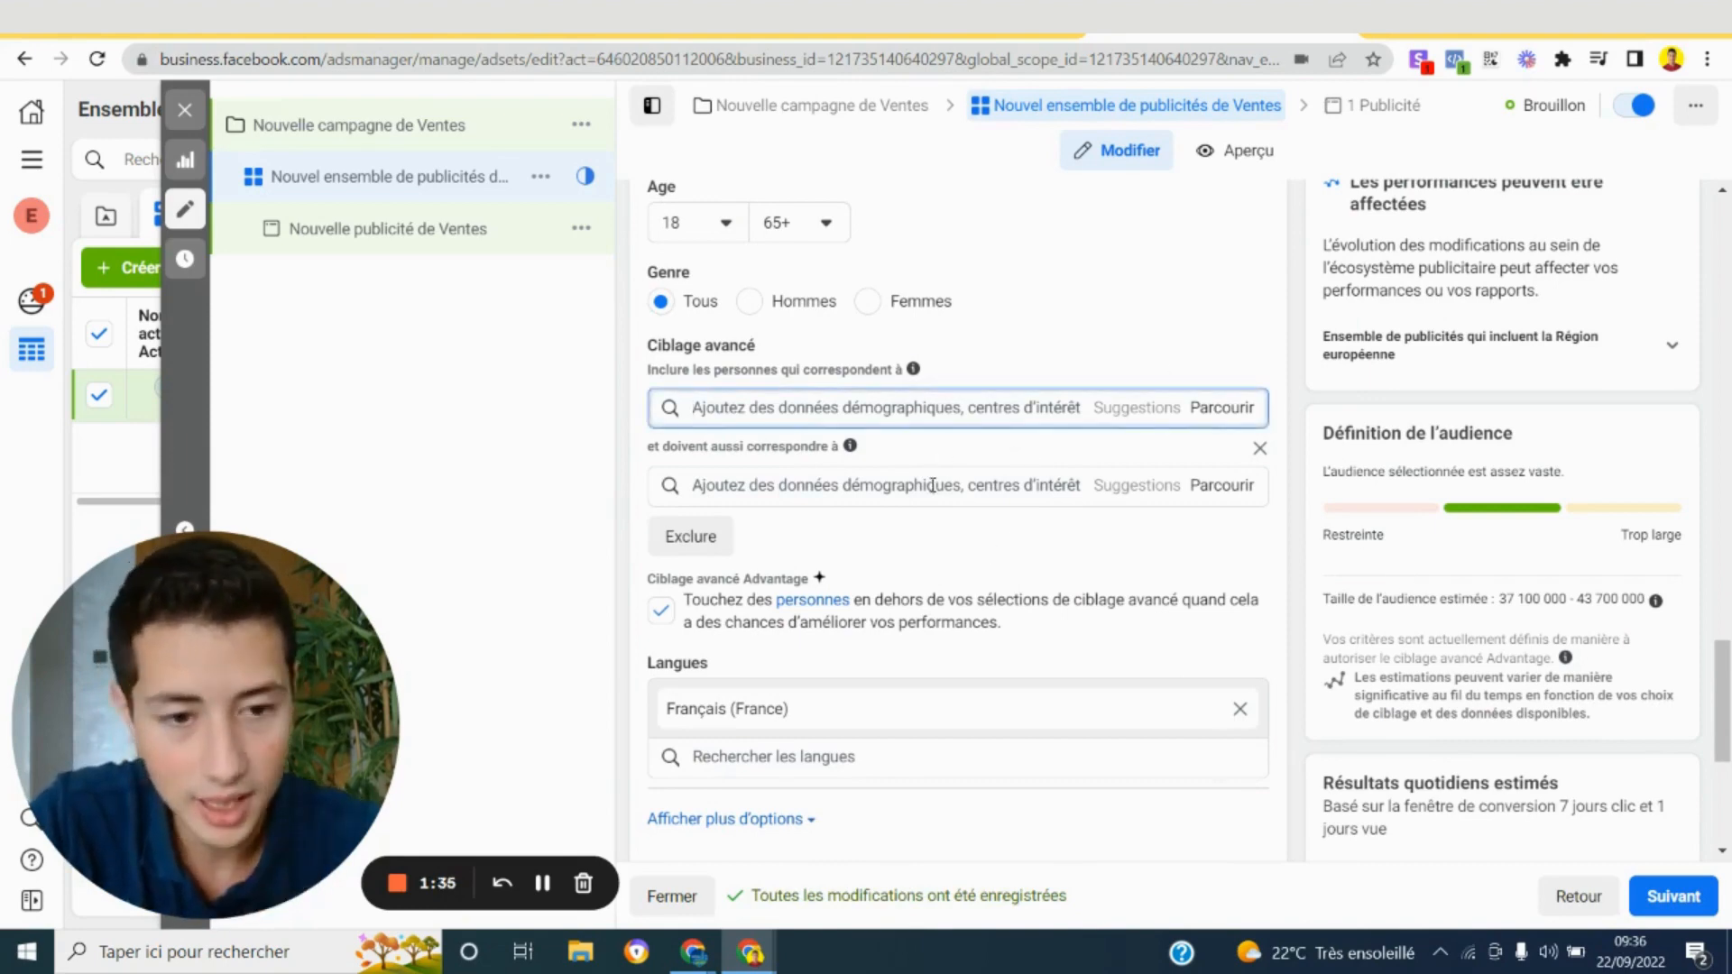
left_click_drag(1501, 600, 1648, 619)
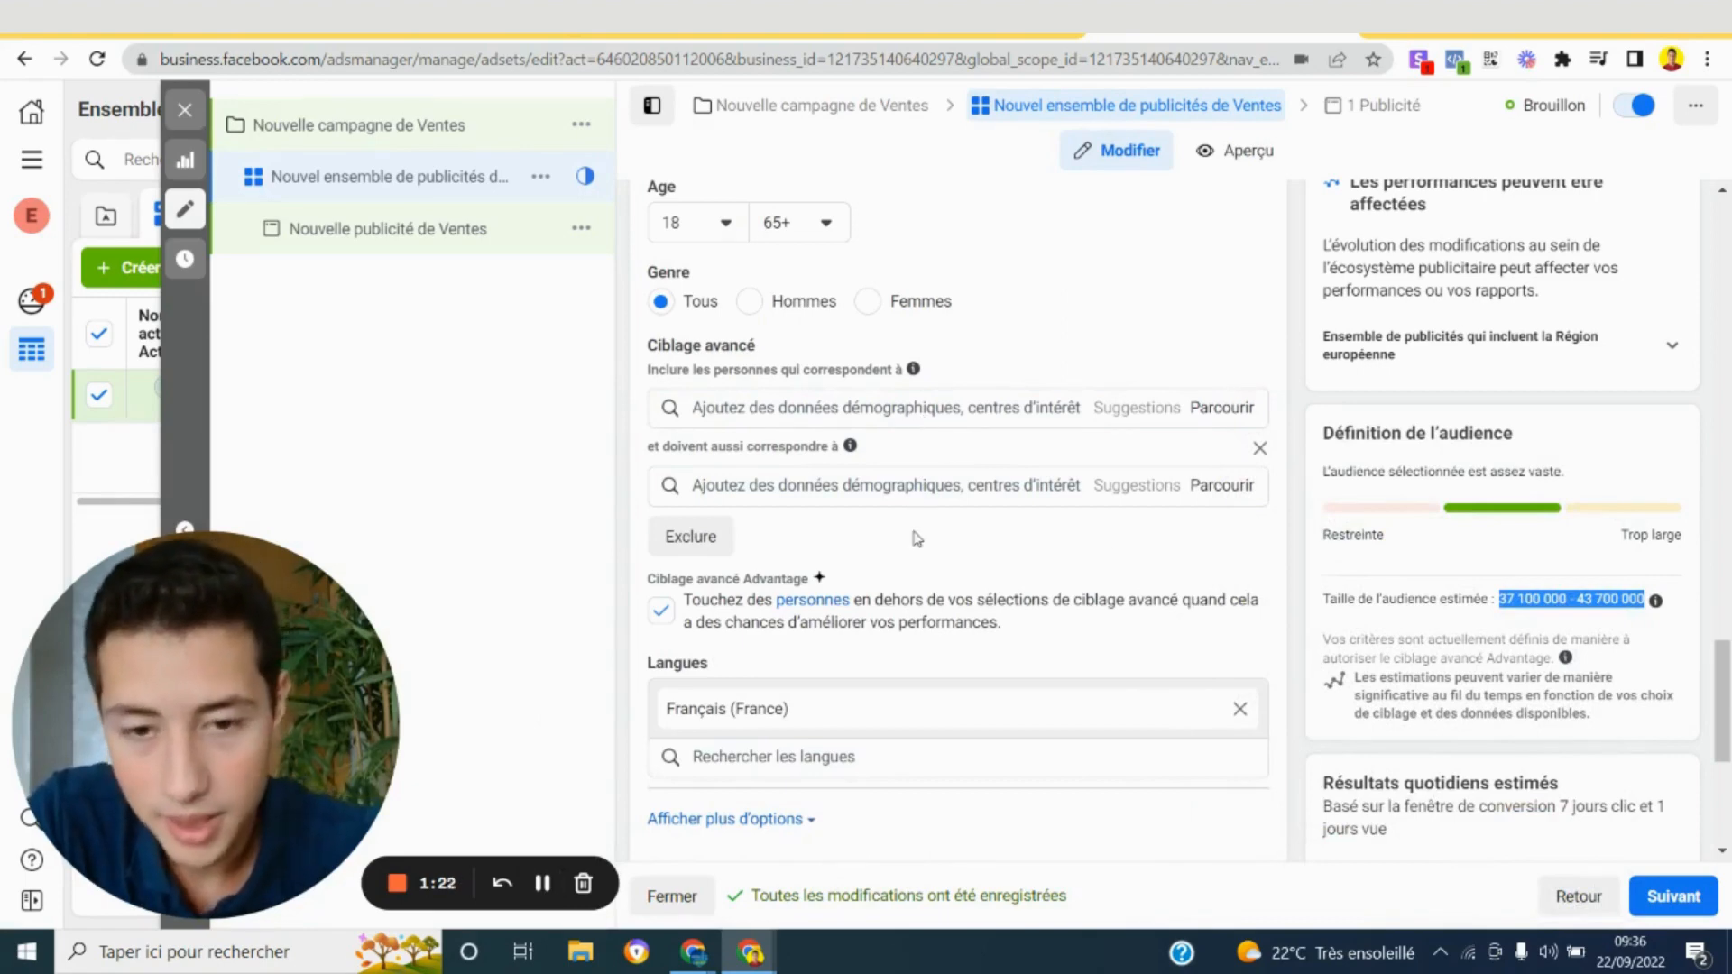
left_click(1494, 598)
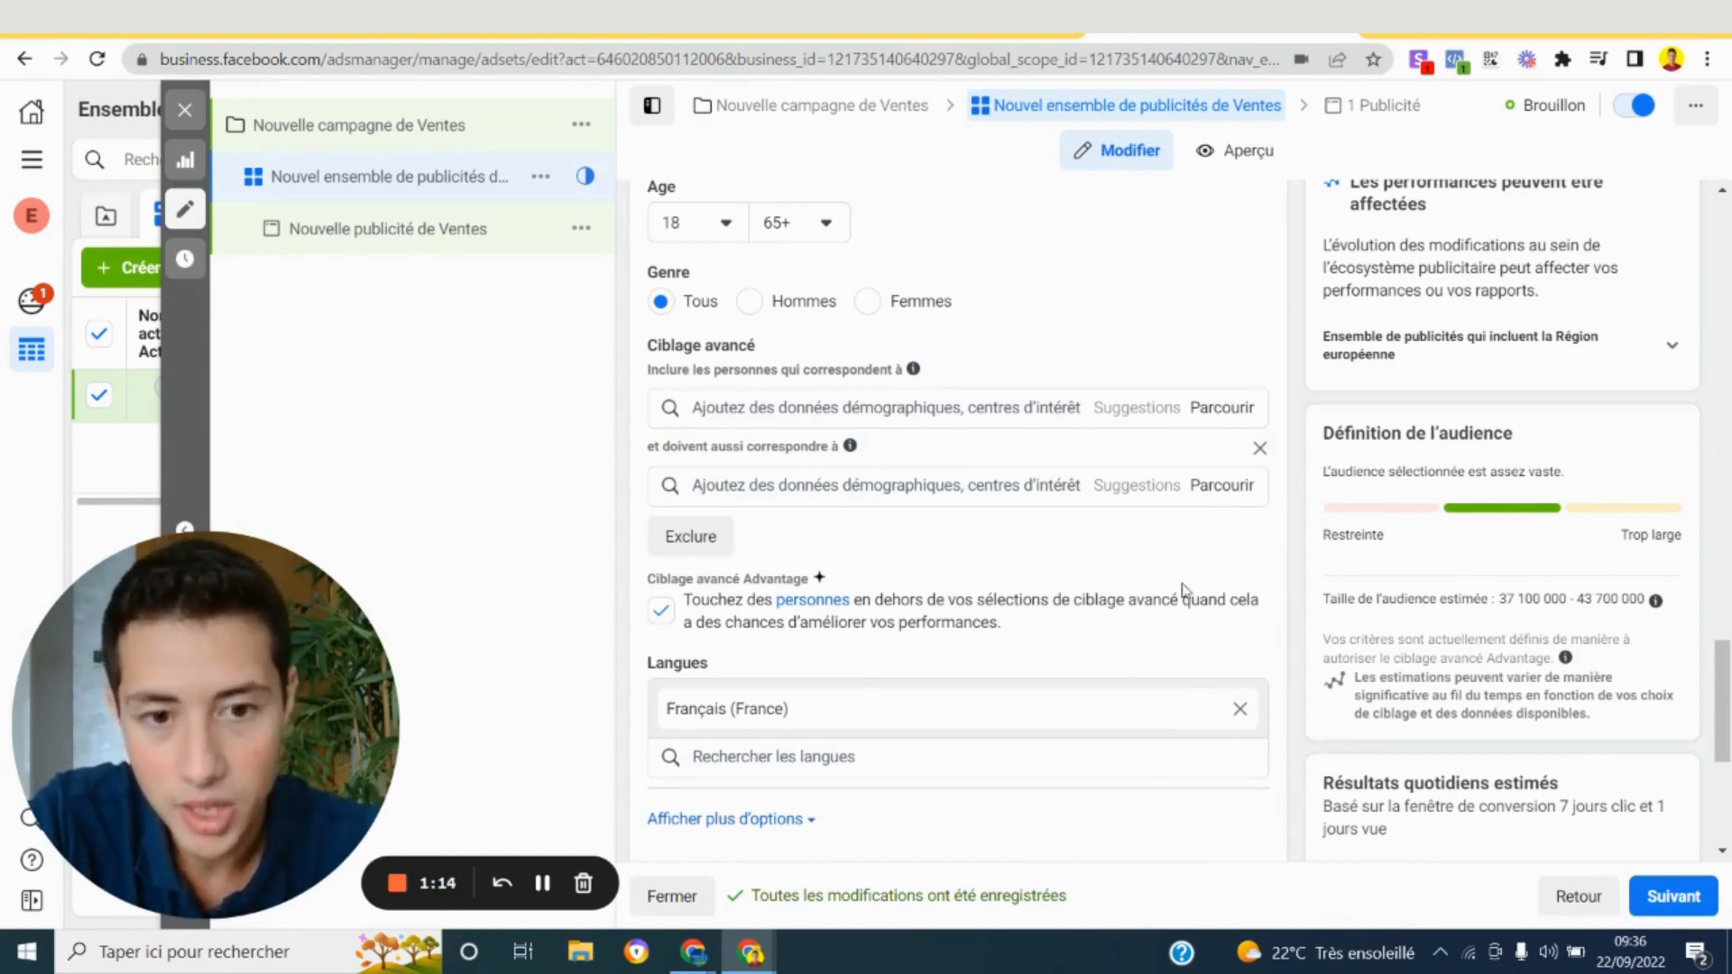
Add the Canne à pêche interest to the first inclusion condition of the detailed targeting
scroll(1182, 588, "up", 1)
scroll(1182, 588, "up", 1)
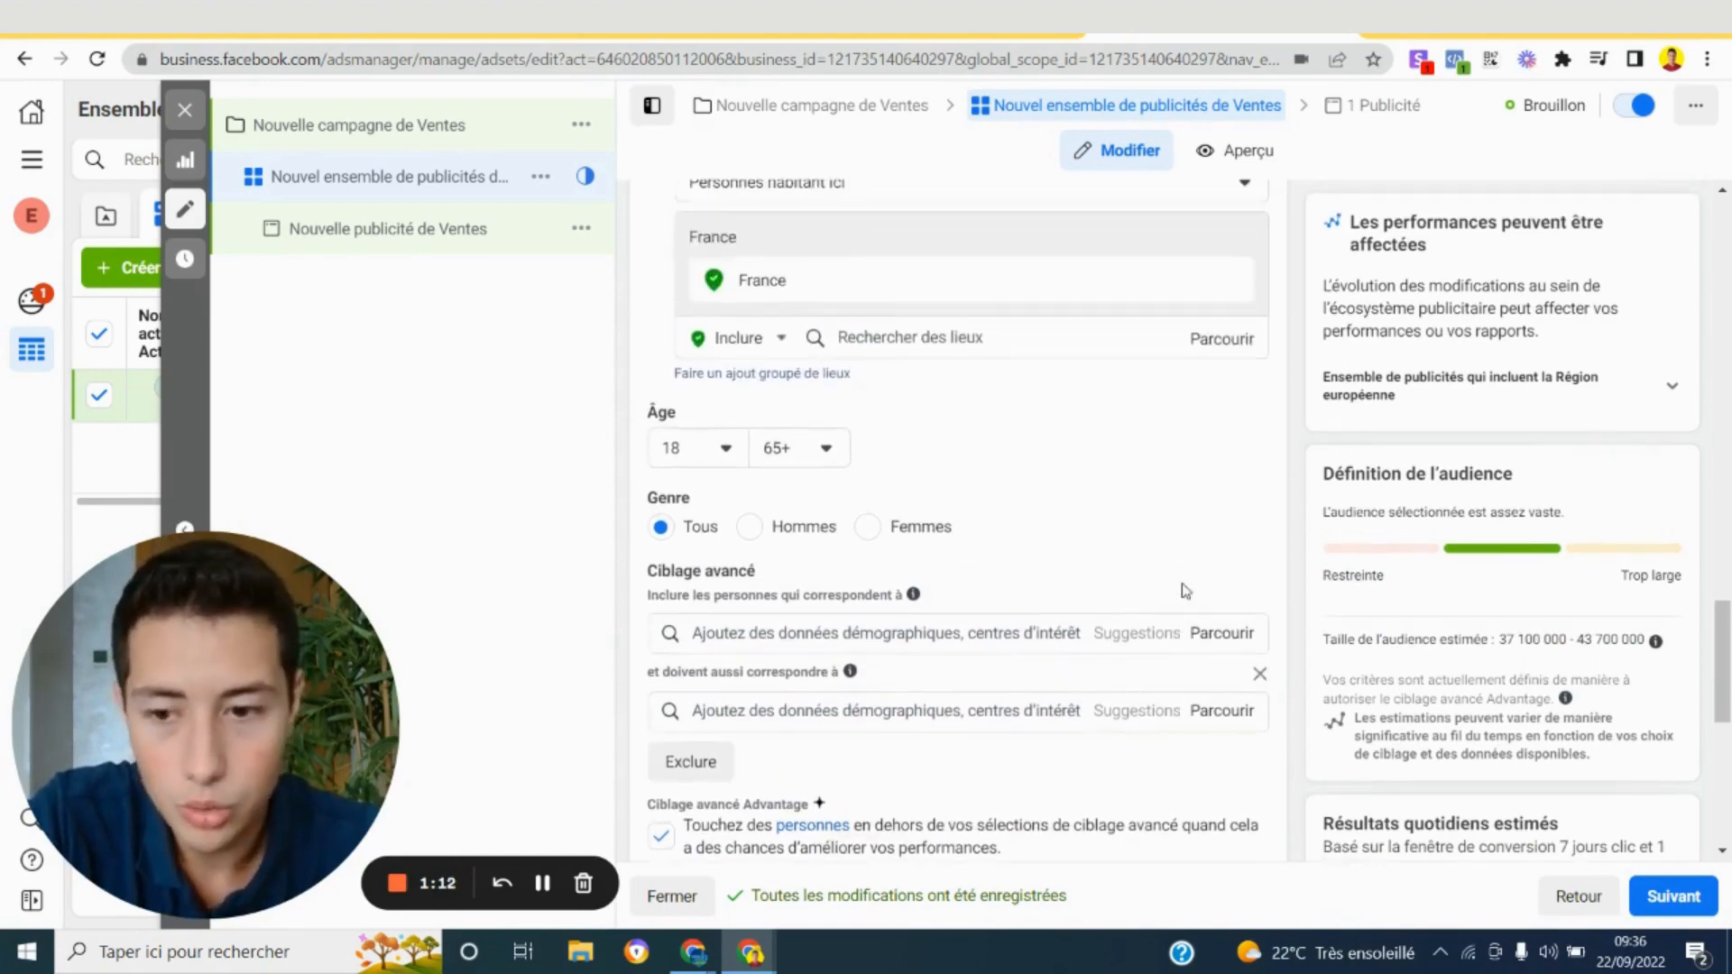
scroll(1182, 588, "down", 1)
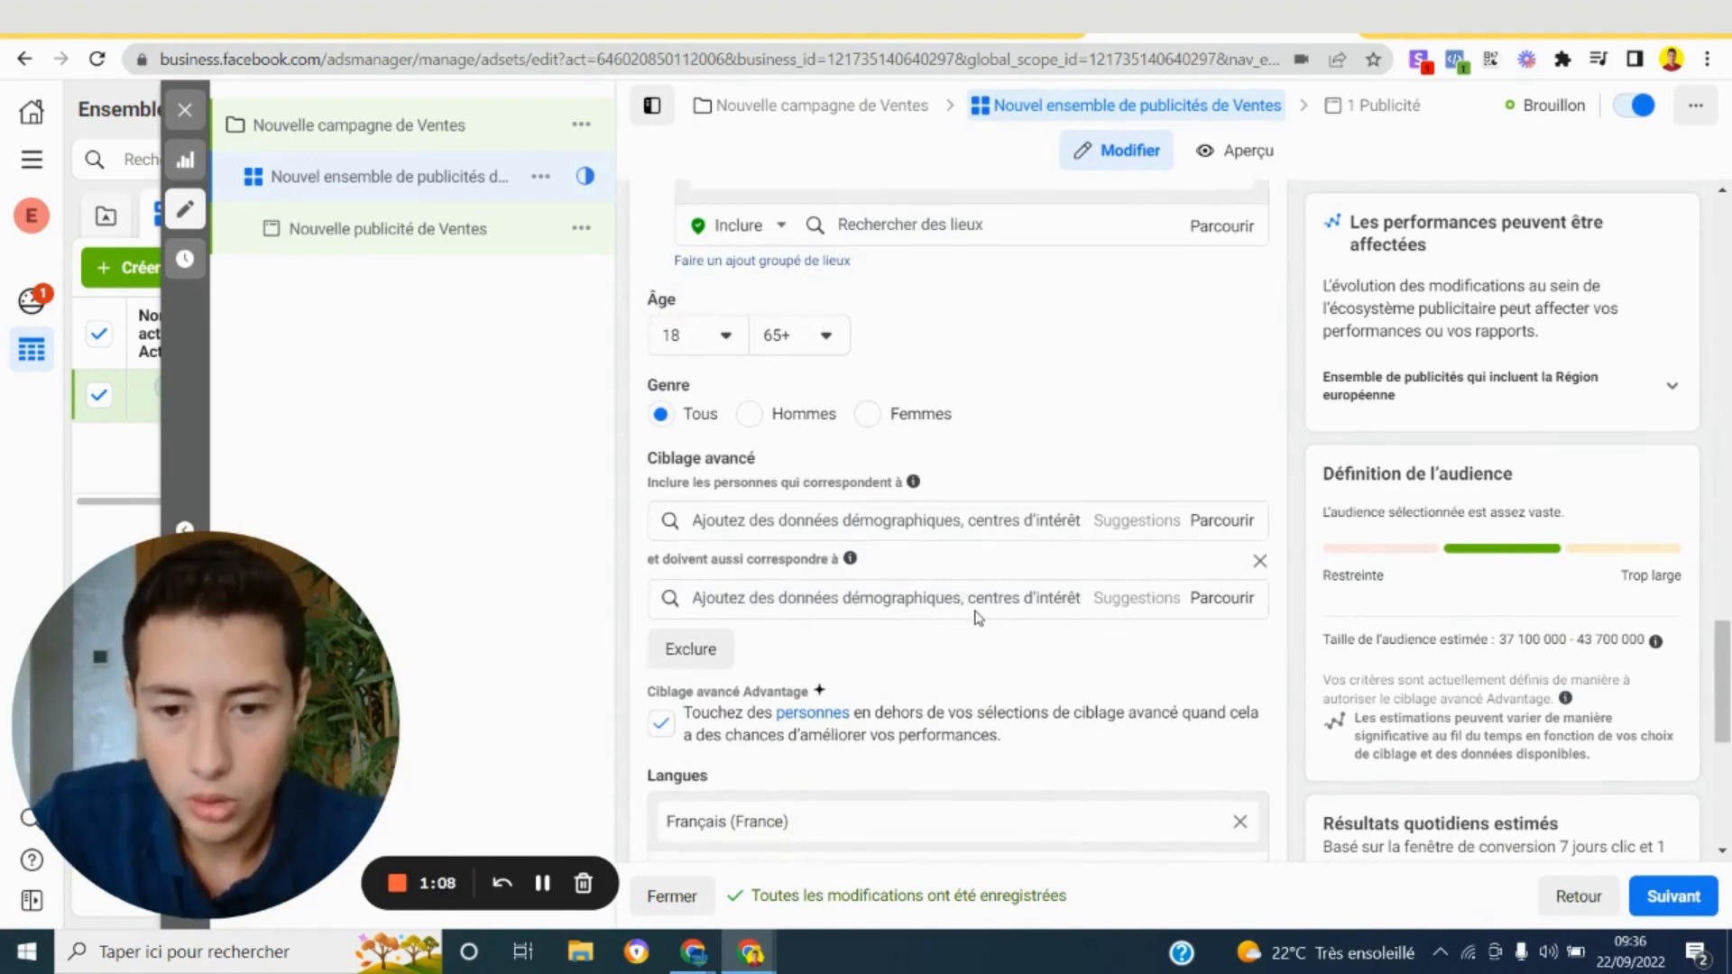
left_click(952, 523)
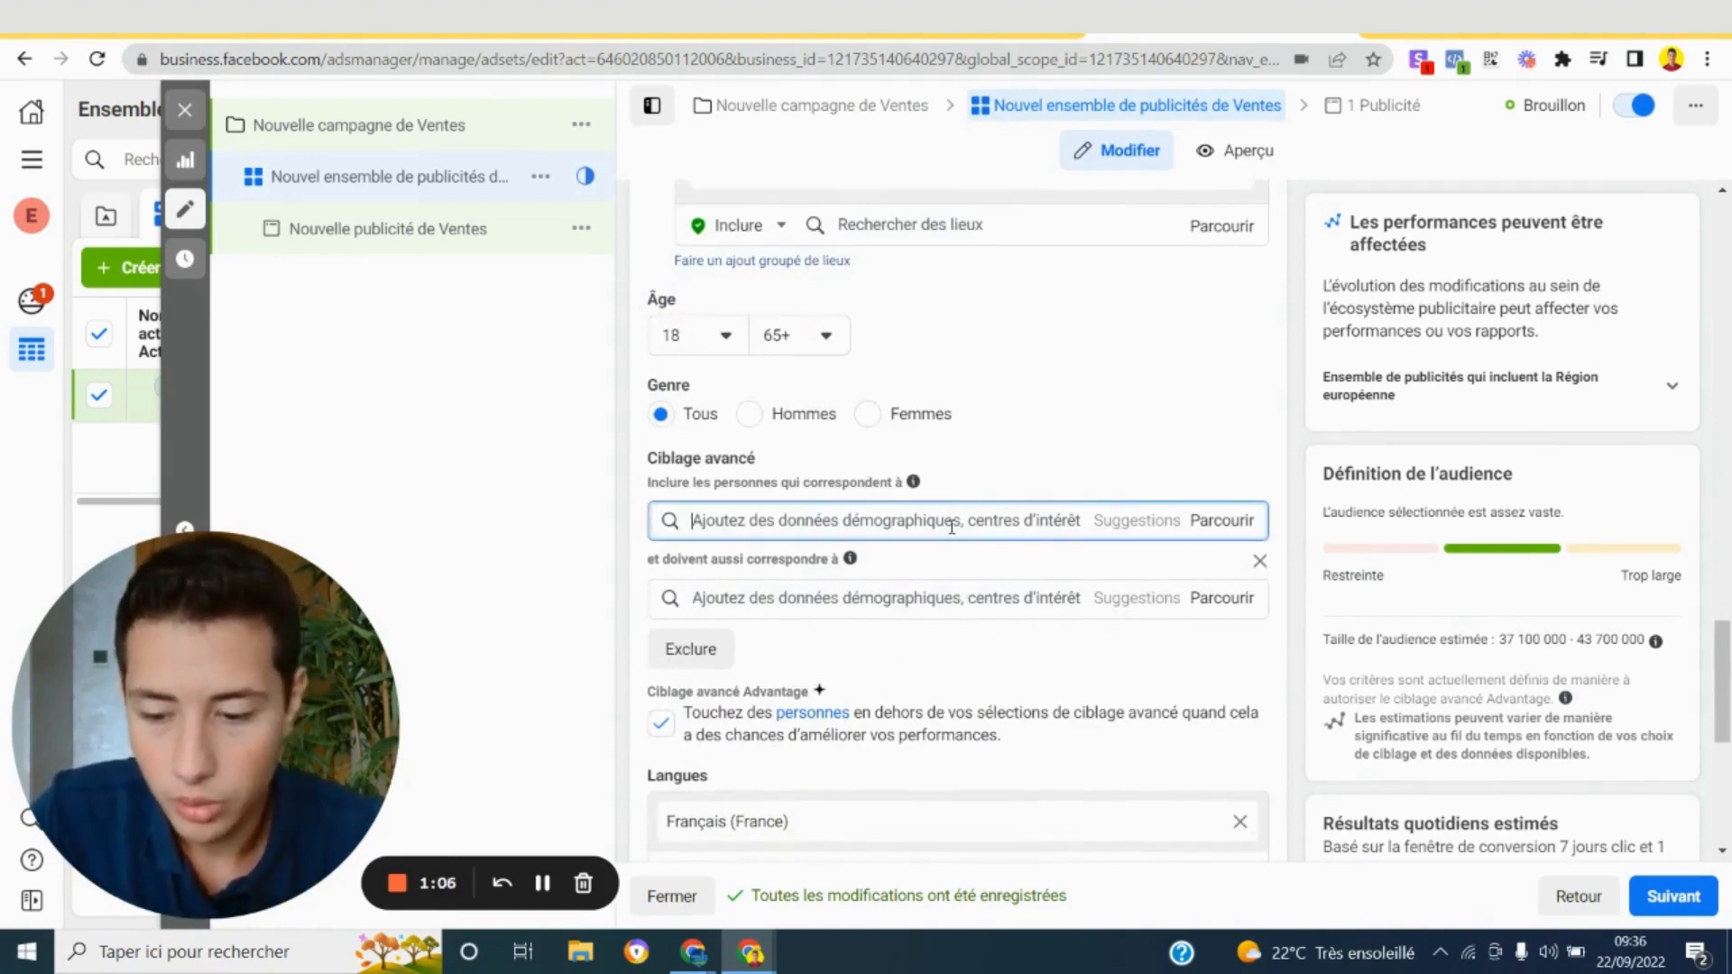
type("d")
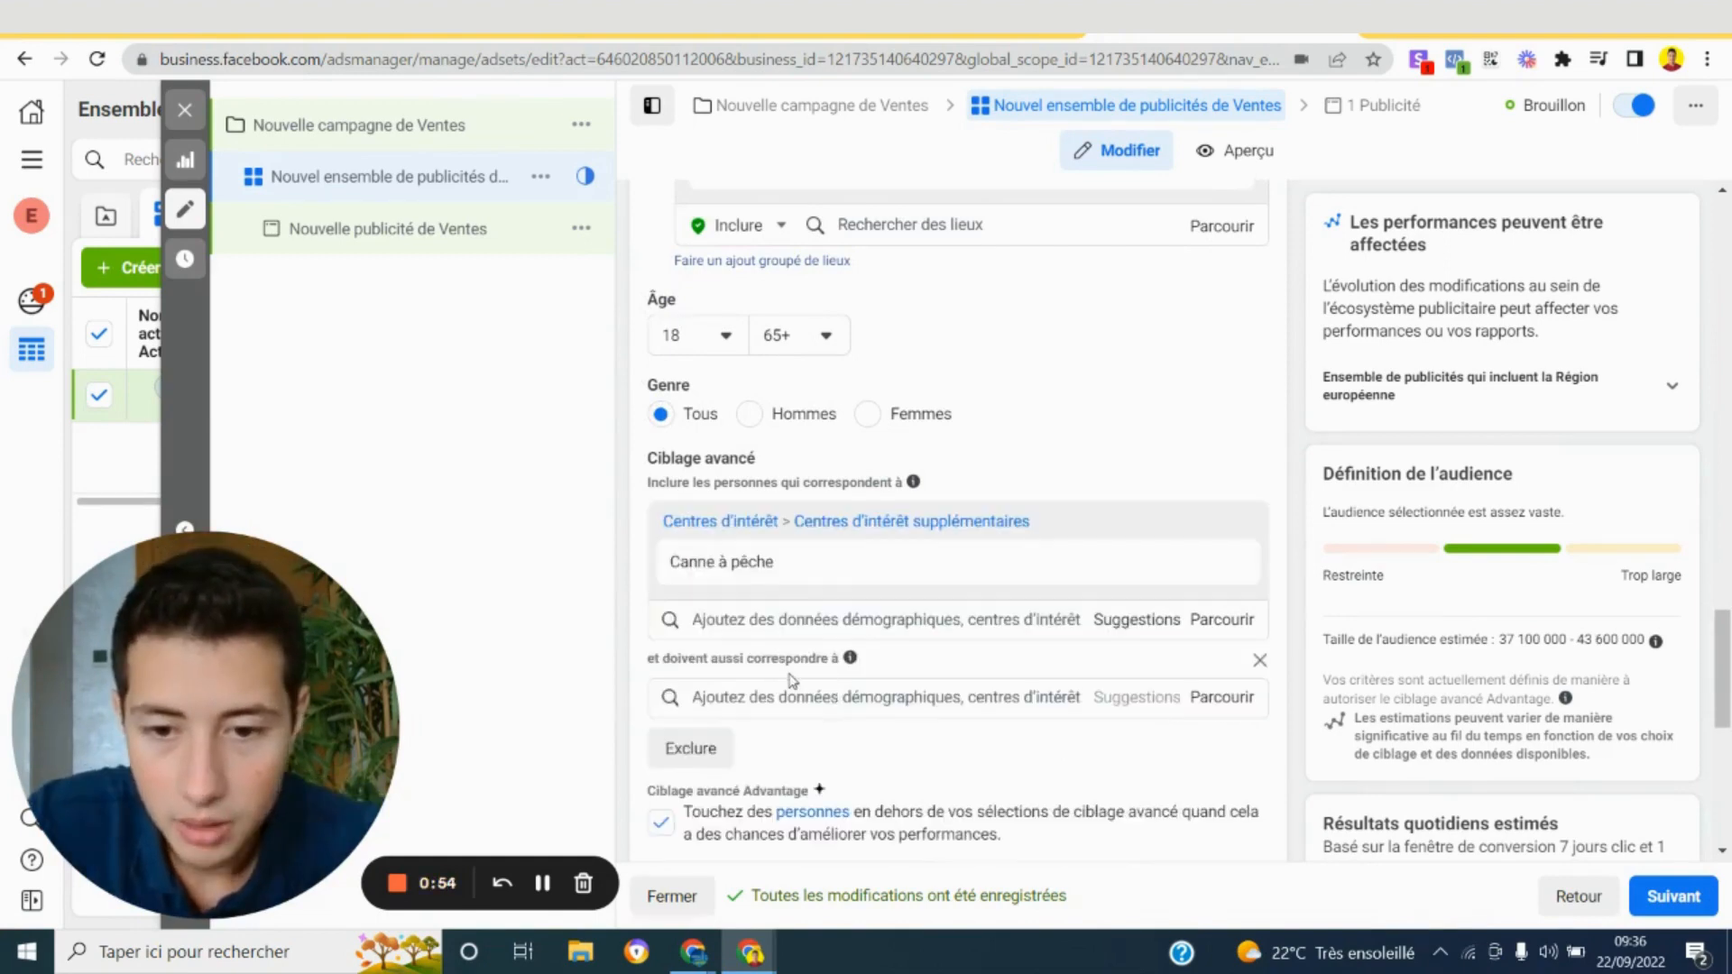
Search the narrowing condition for "acheteur" and require the Acheteurs actifs behaviour from Comportement d'achat
left_click(808, 700)
type("a")
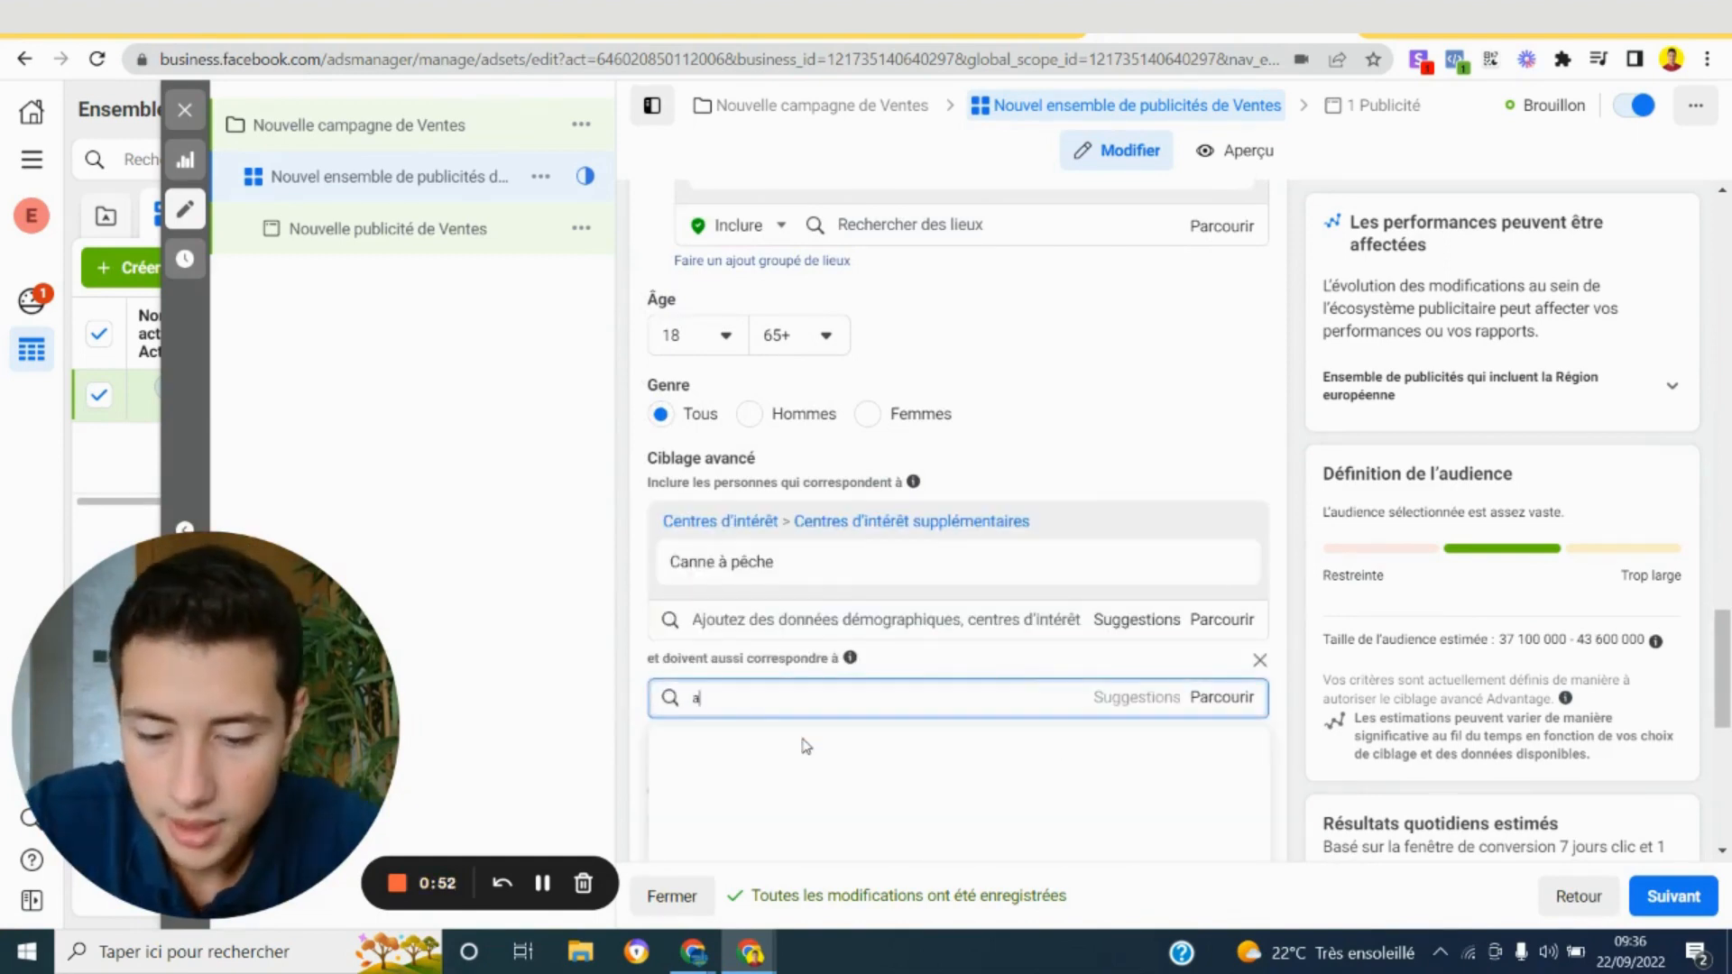
type("cheteur")
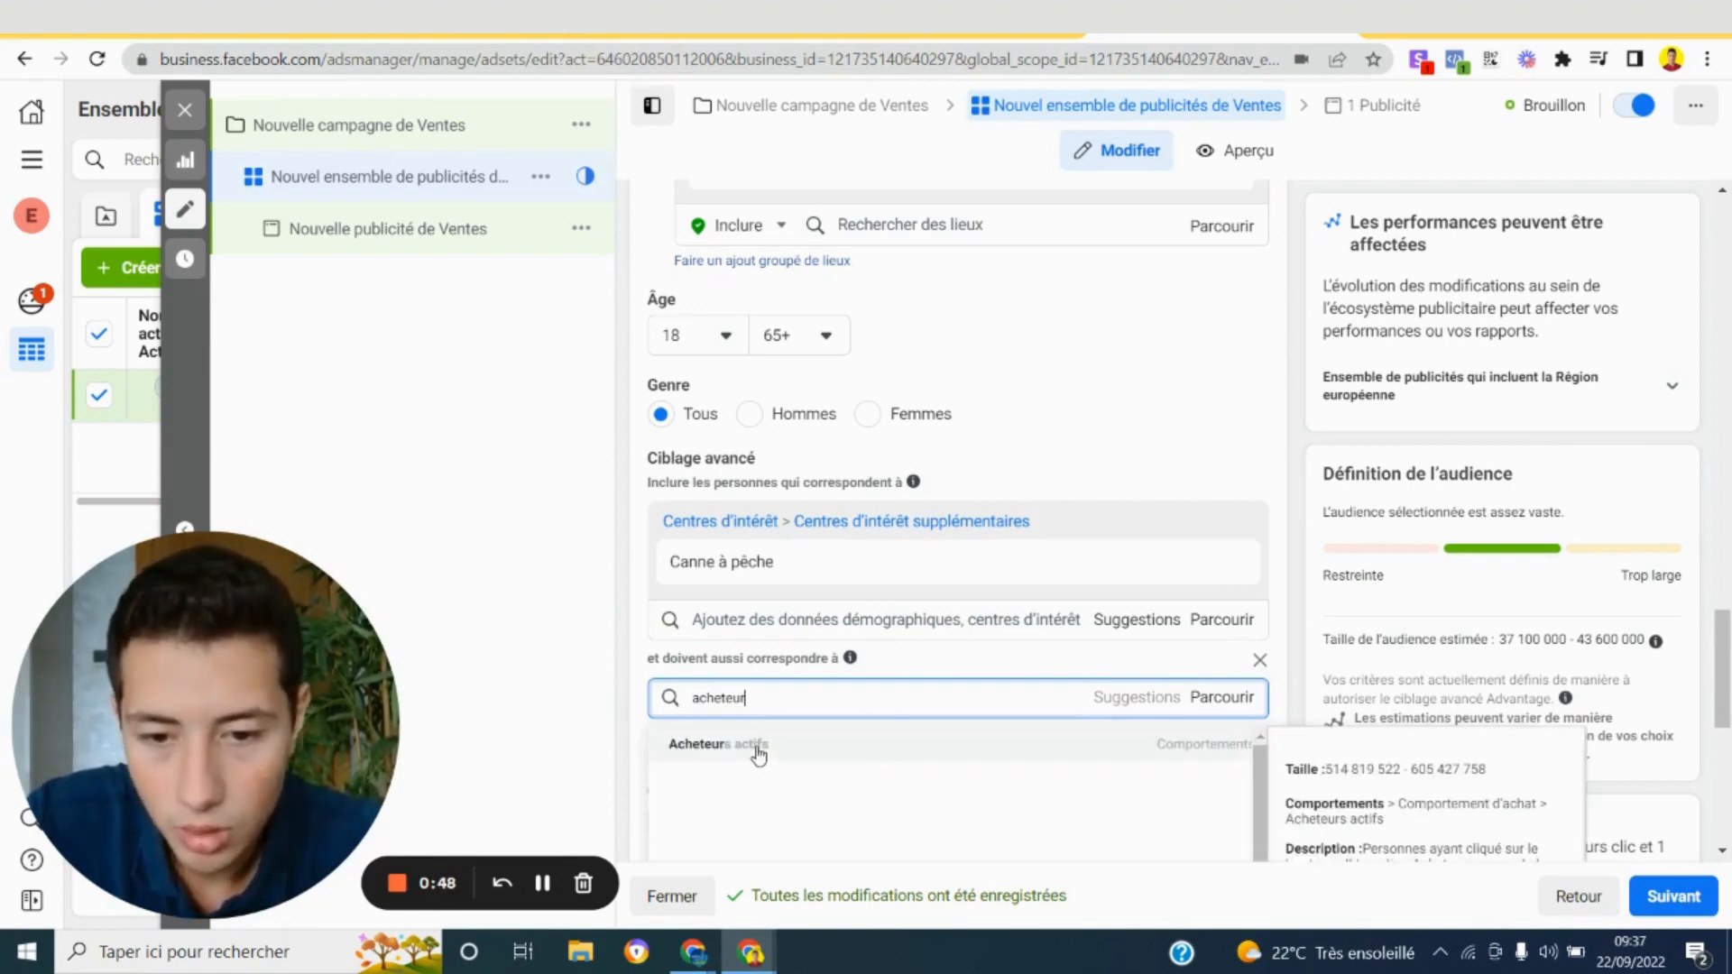
left_click(760, 751)
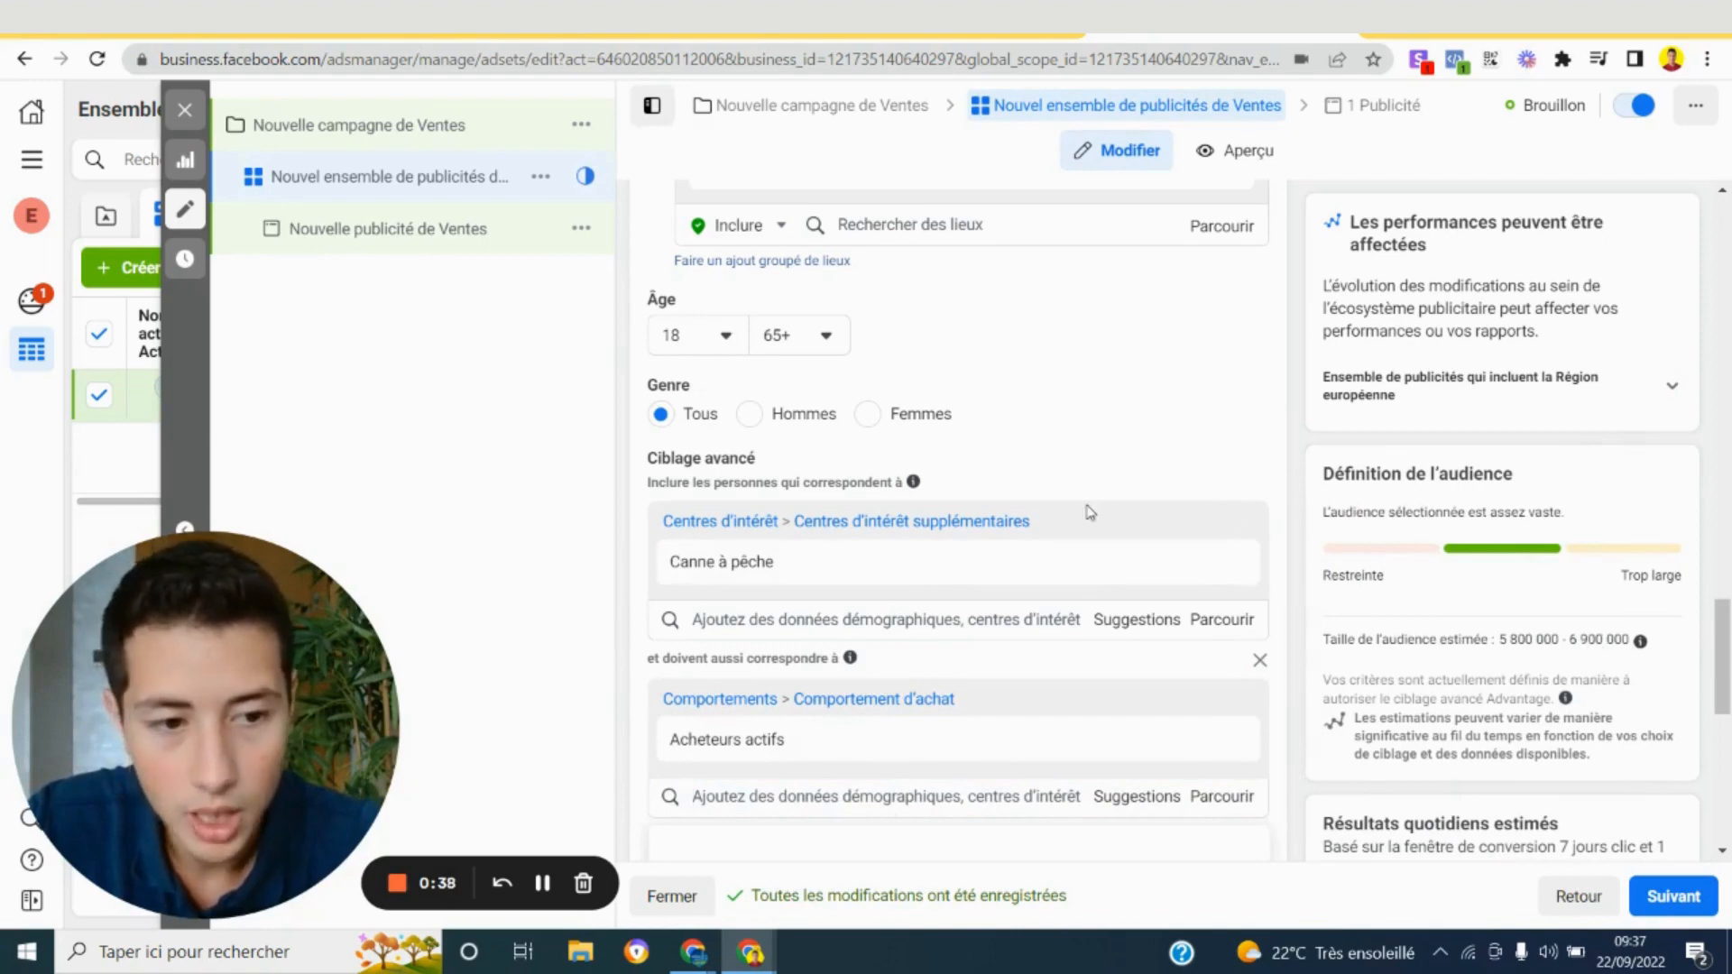
scroll(1090, 512, "down", 1)
mouse_move(1194, 492)
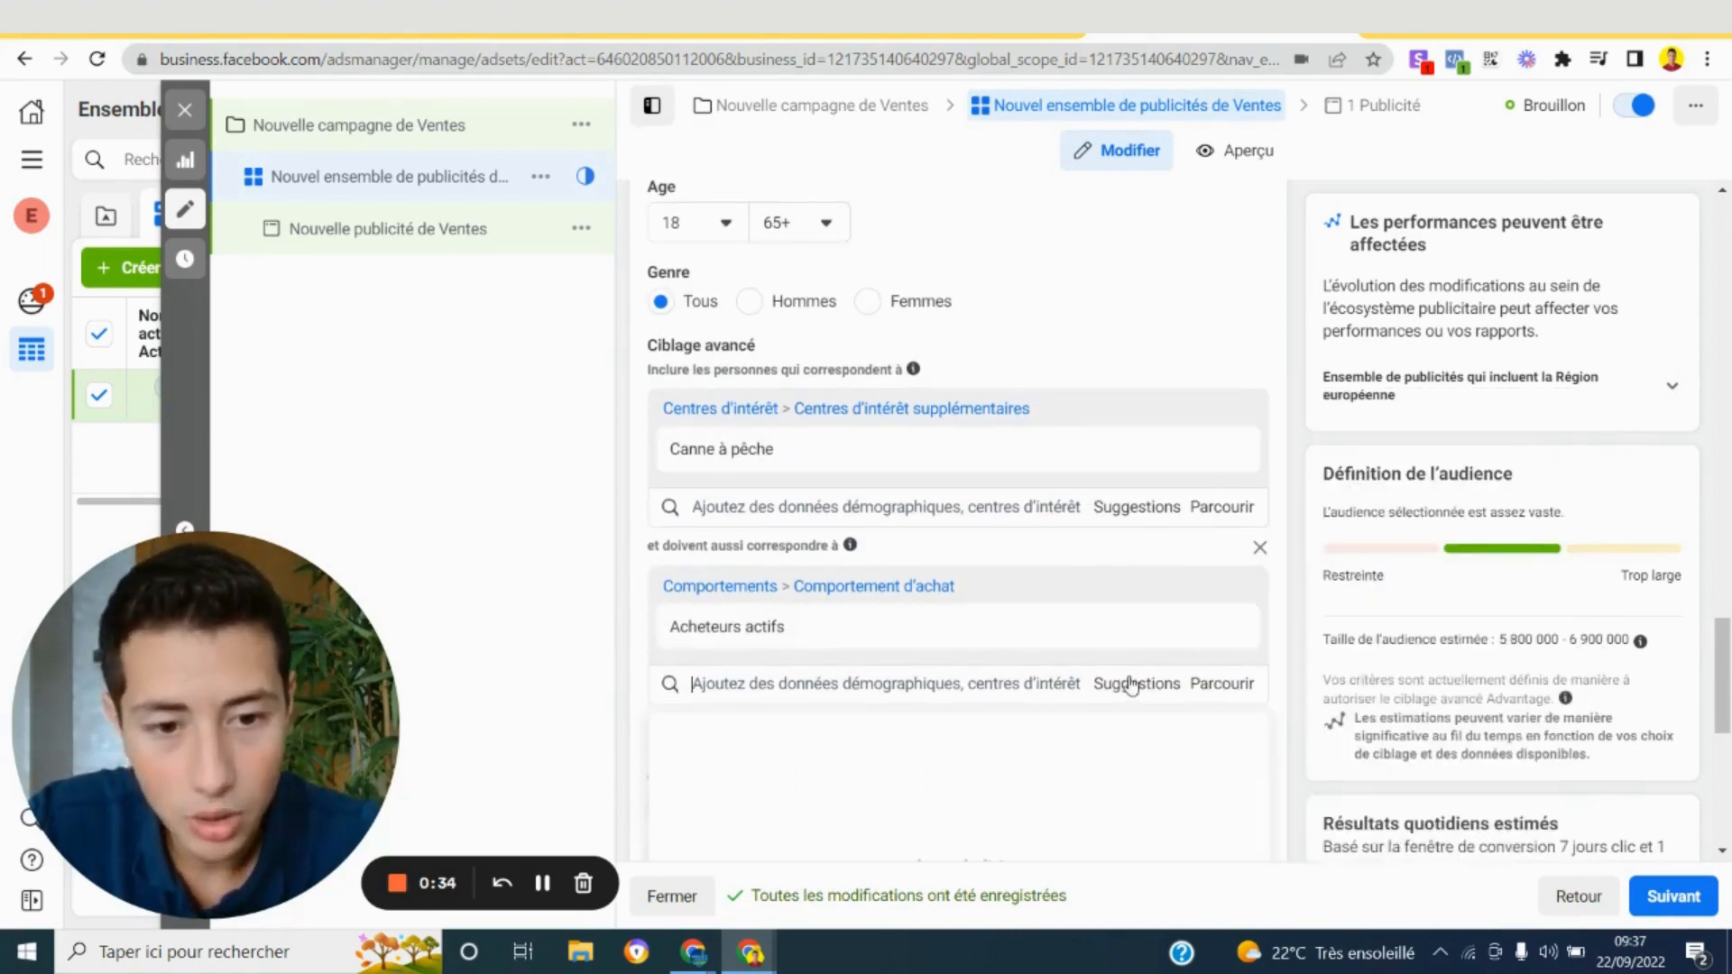
scroll(817, 584, "down", 2)
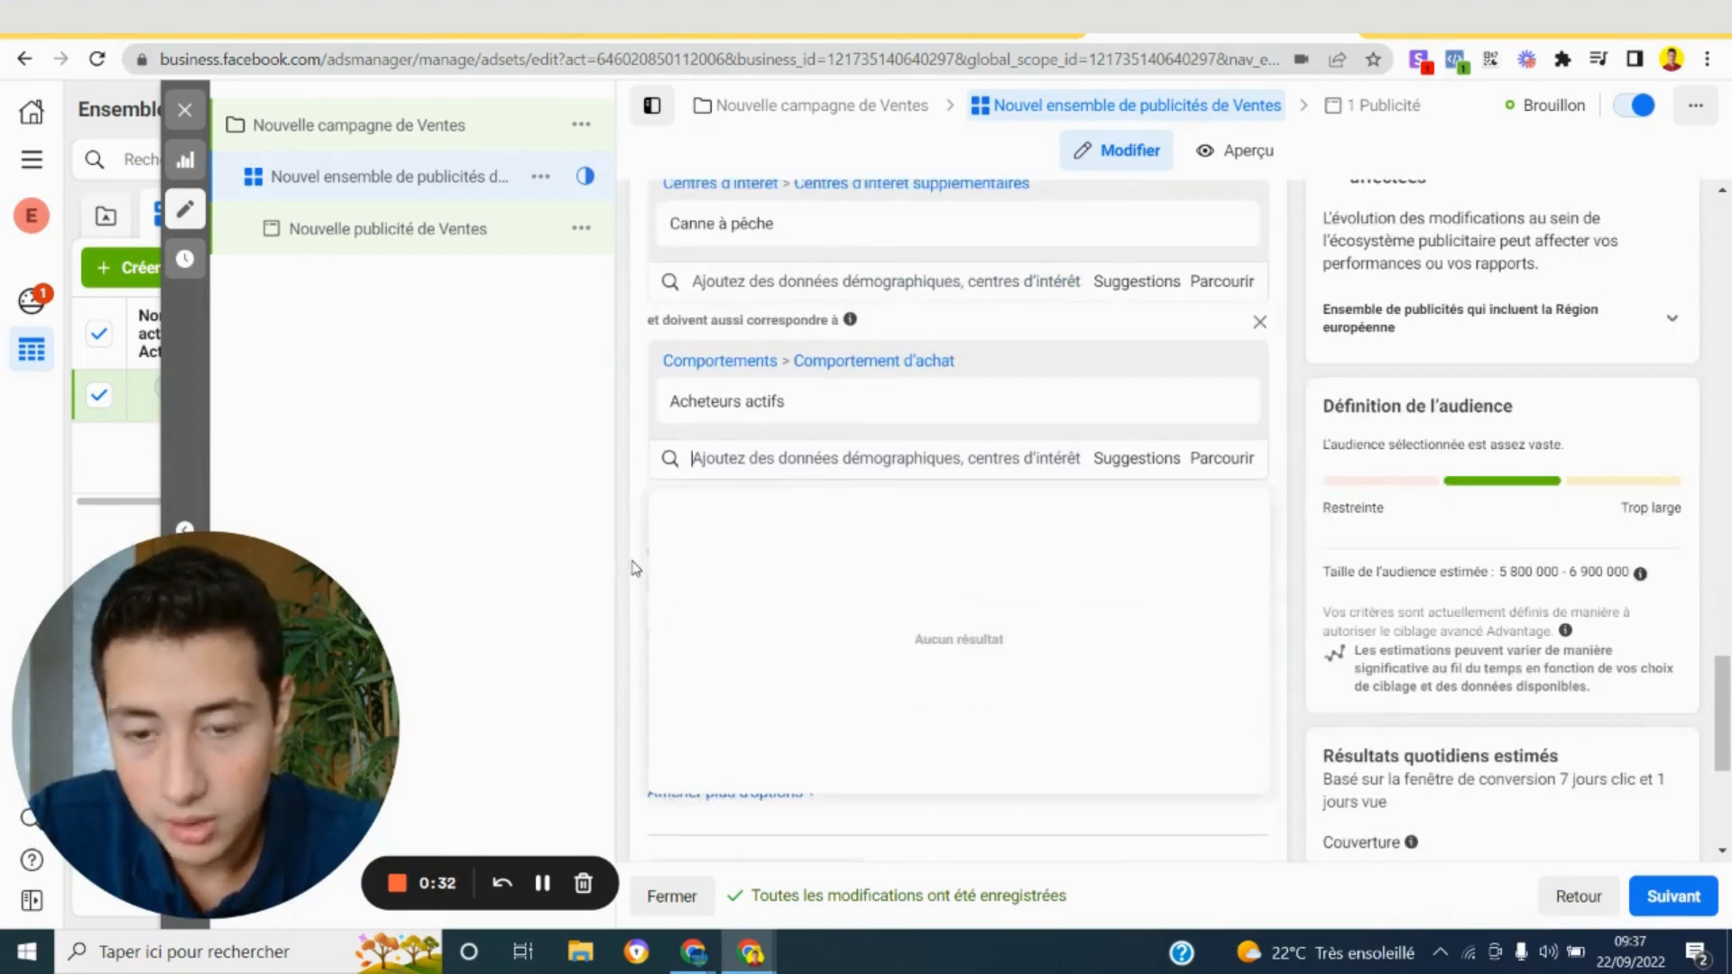
left_click(637, 568)
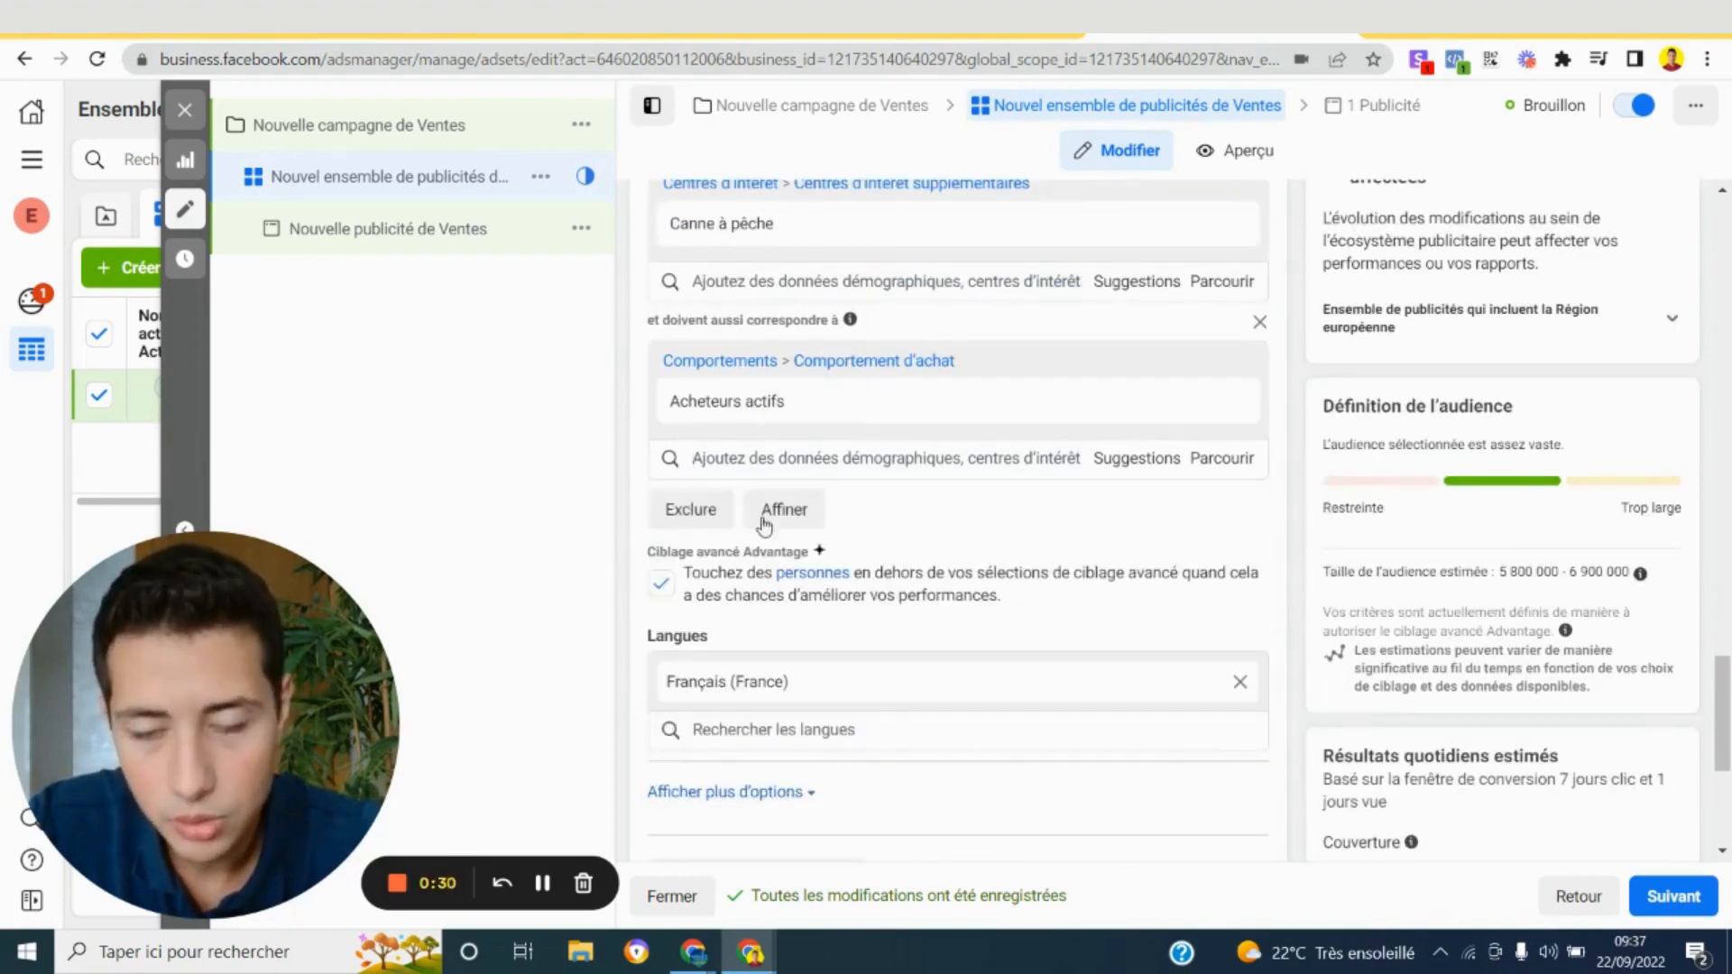
Exclude people matching the Drop shipping and Shopify interests from the ad set's detailed targeting
left_click(714, 512)
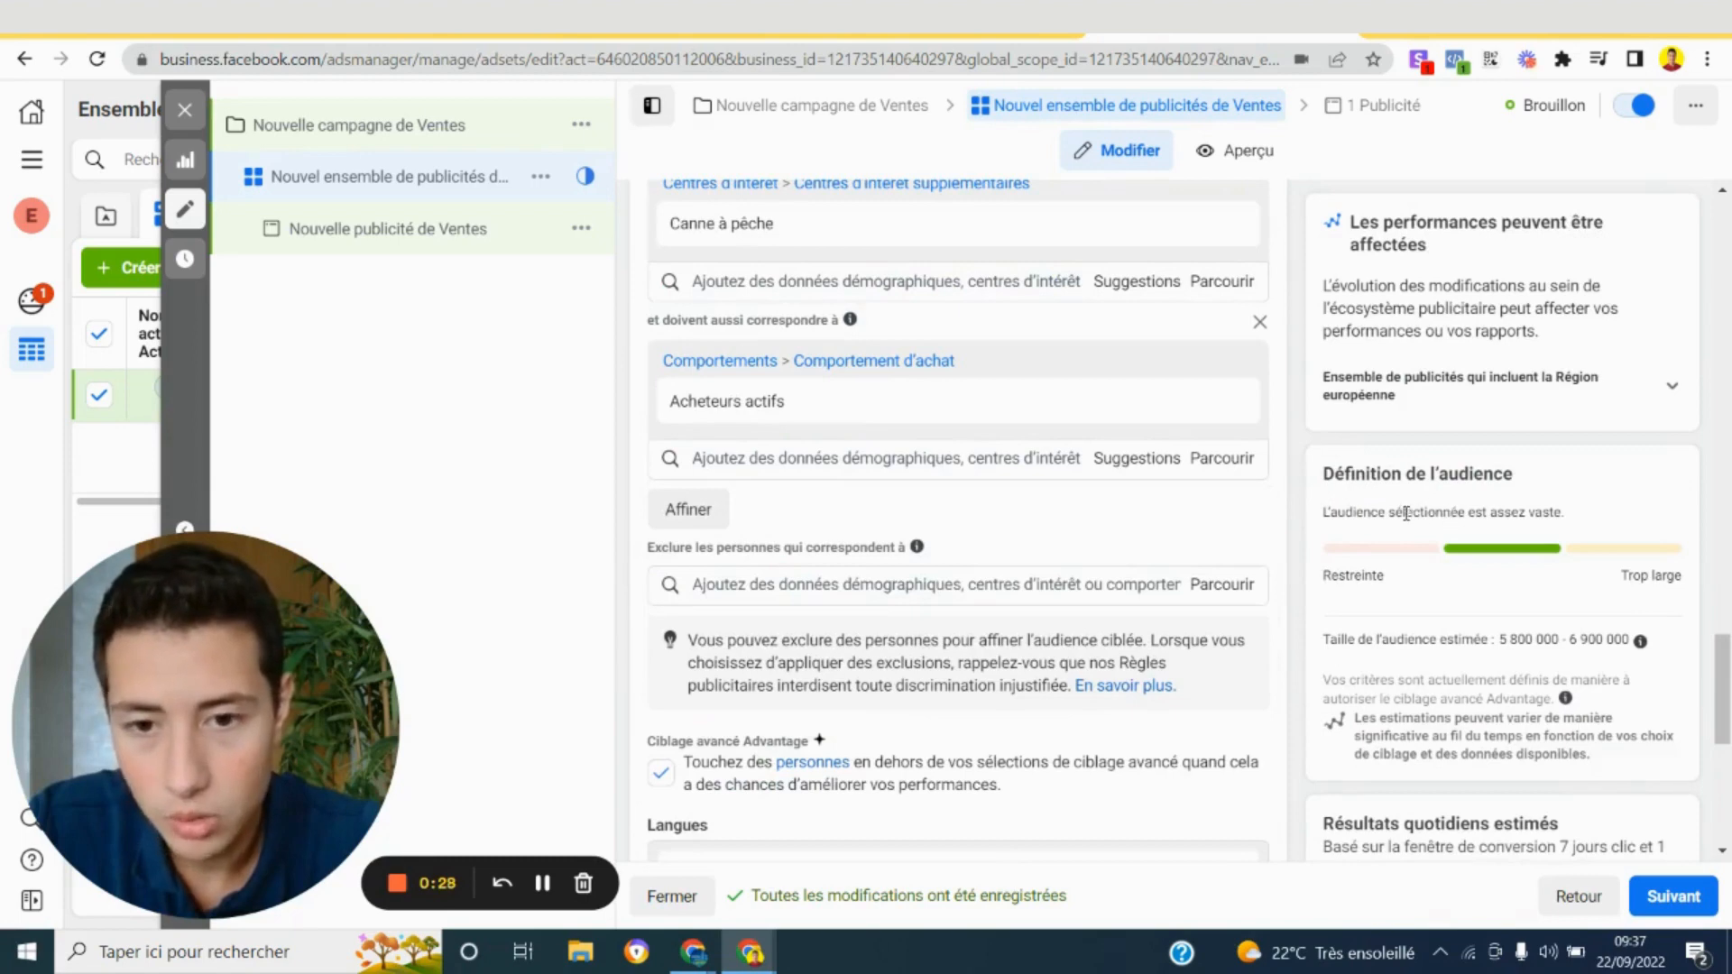
left_click(902, 586)
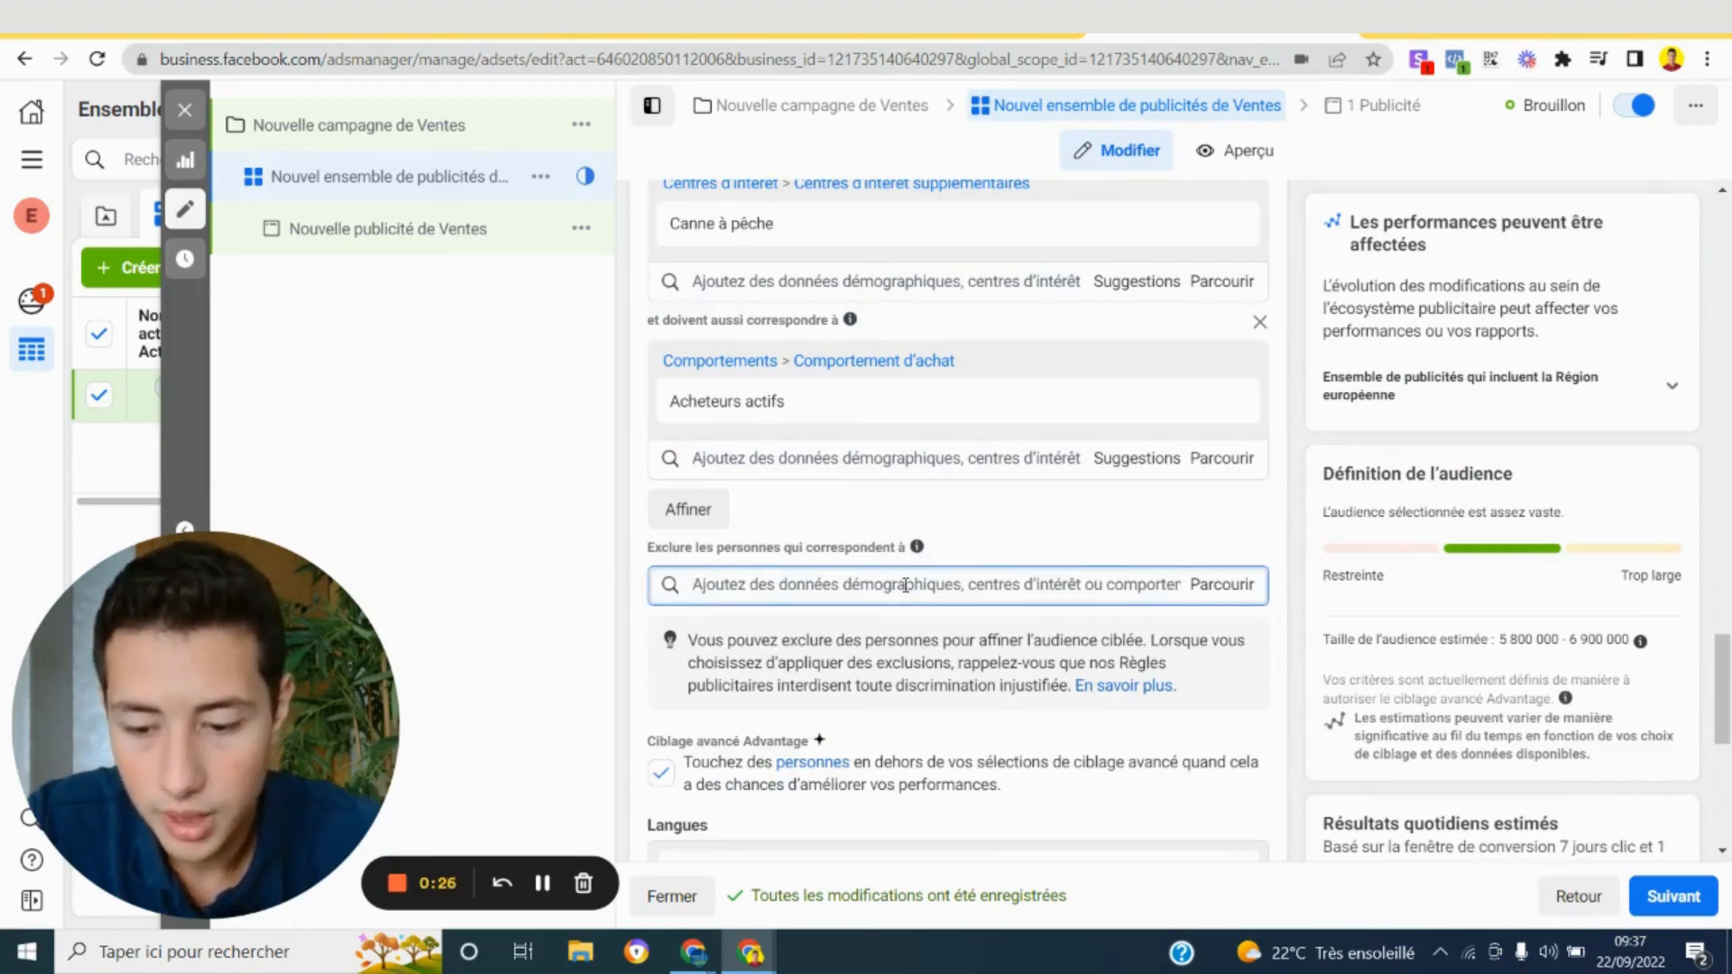
type("dropshippin")
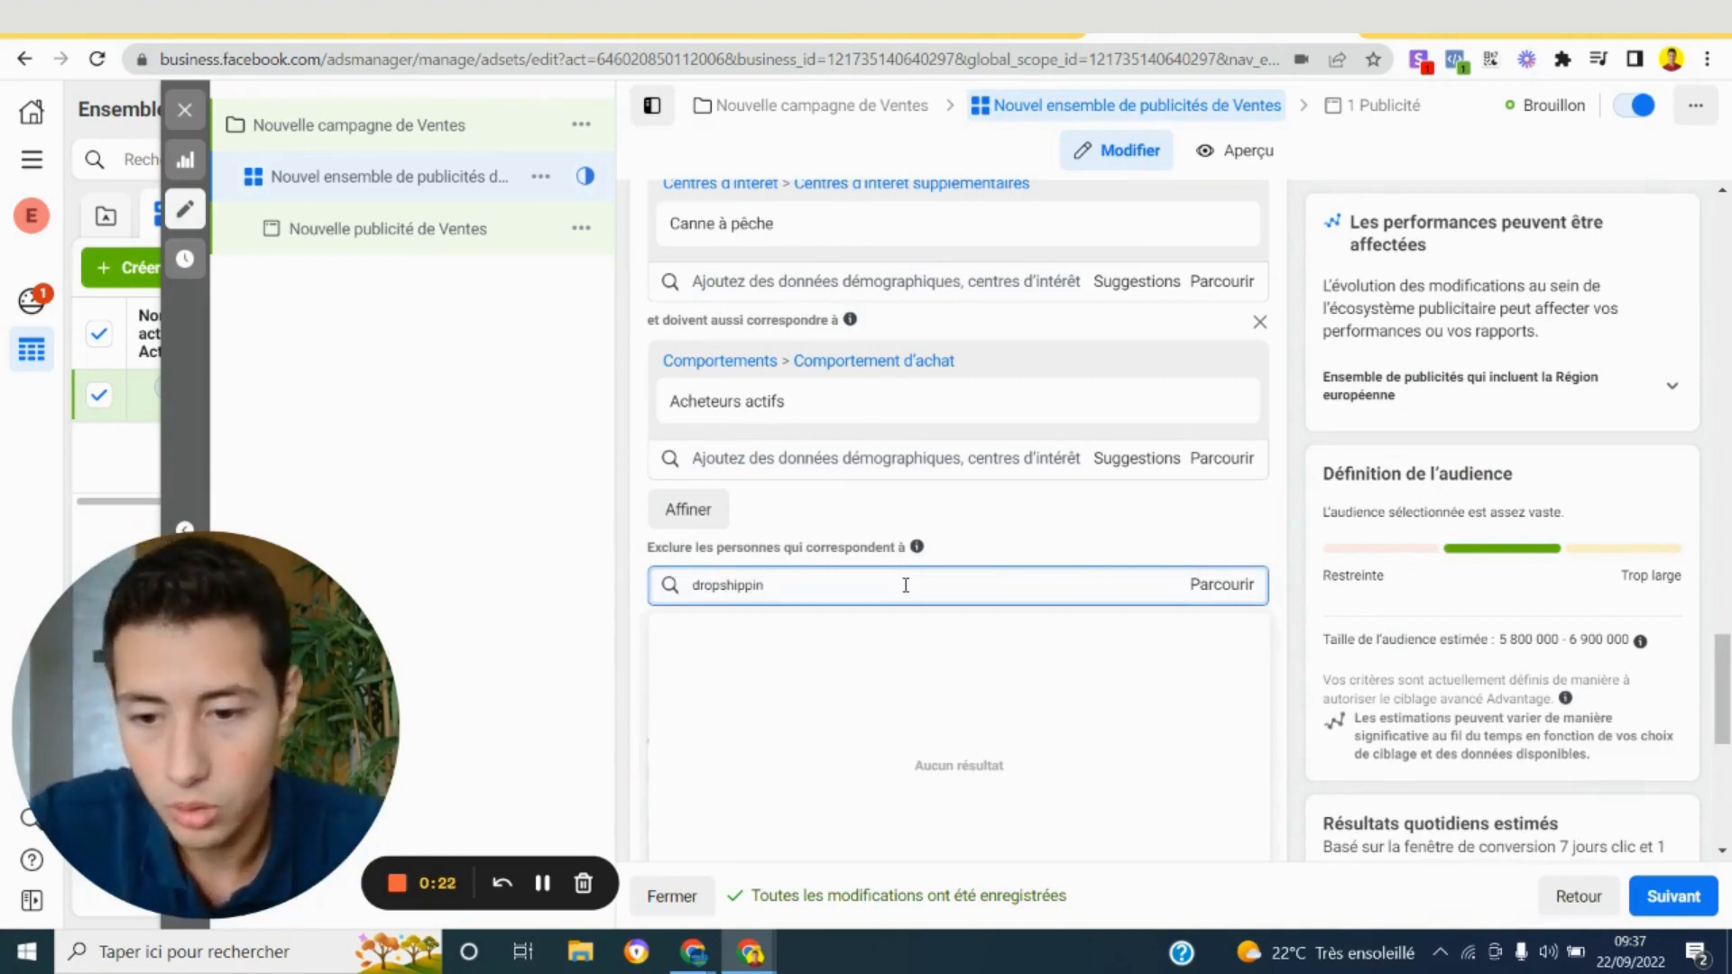
left_click(832, 635)
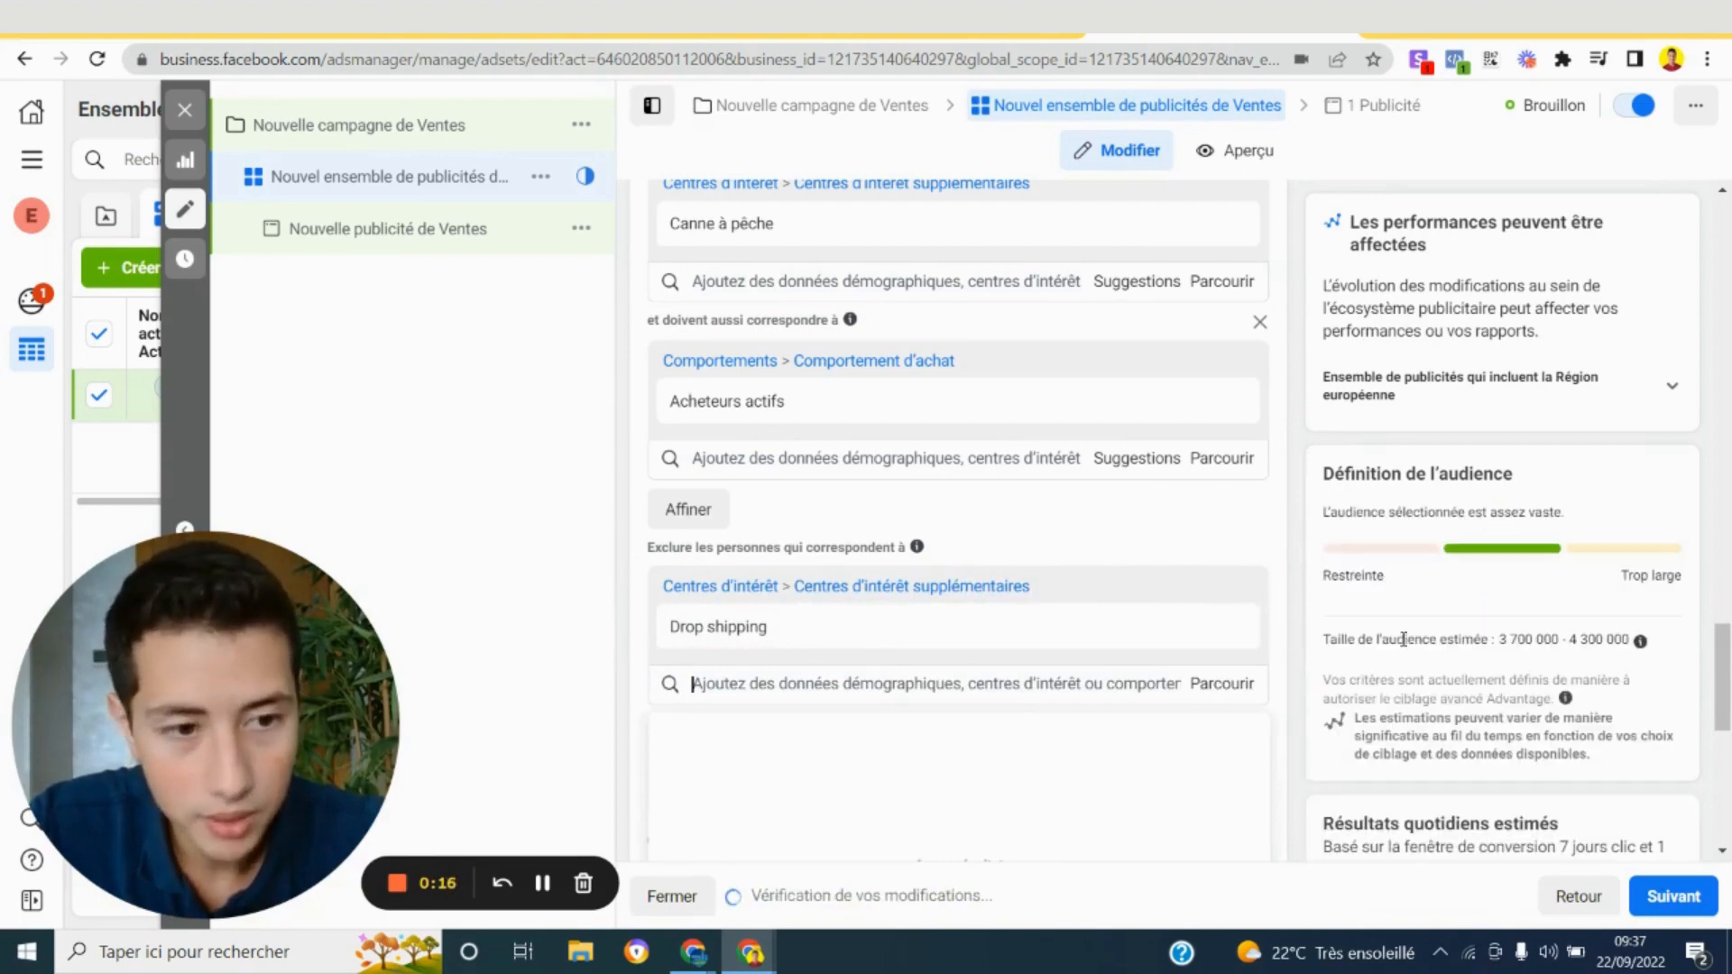
left_click(796, 683)
type("shopify")
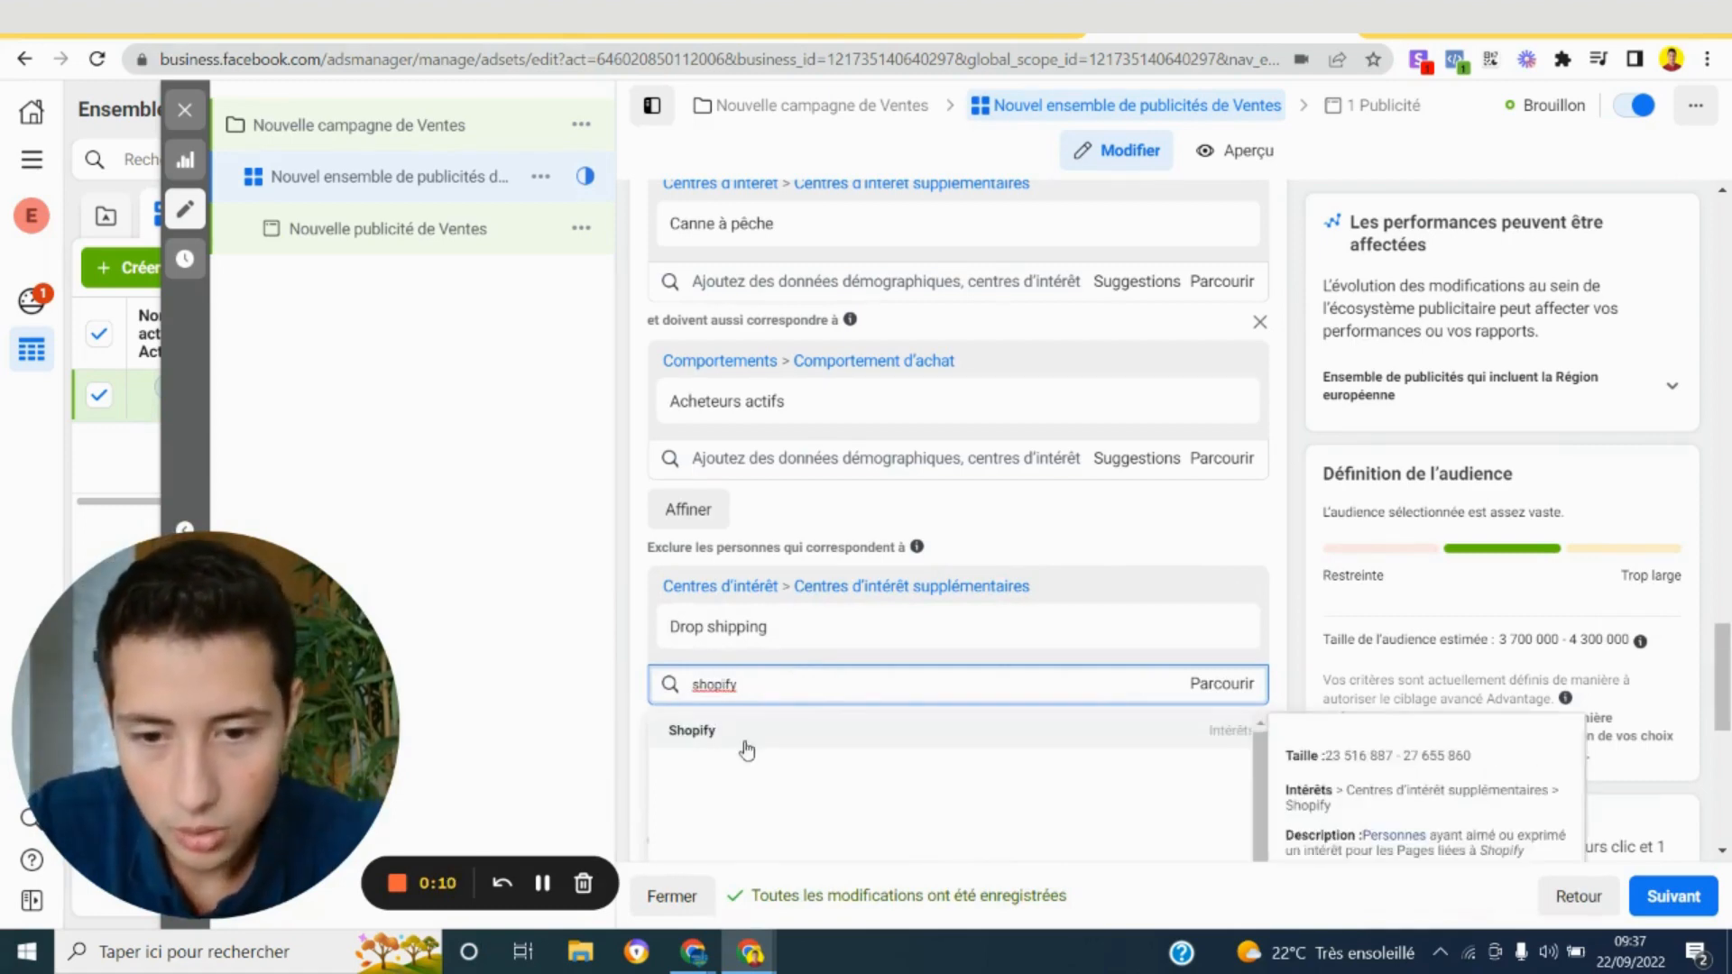
key("Return")
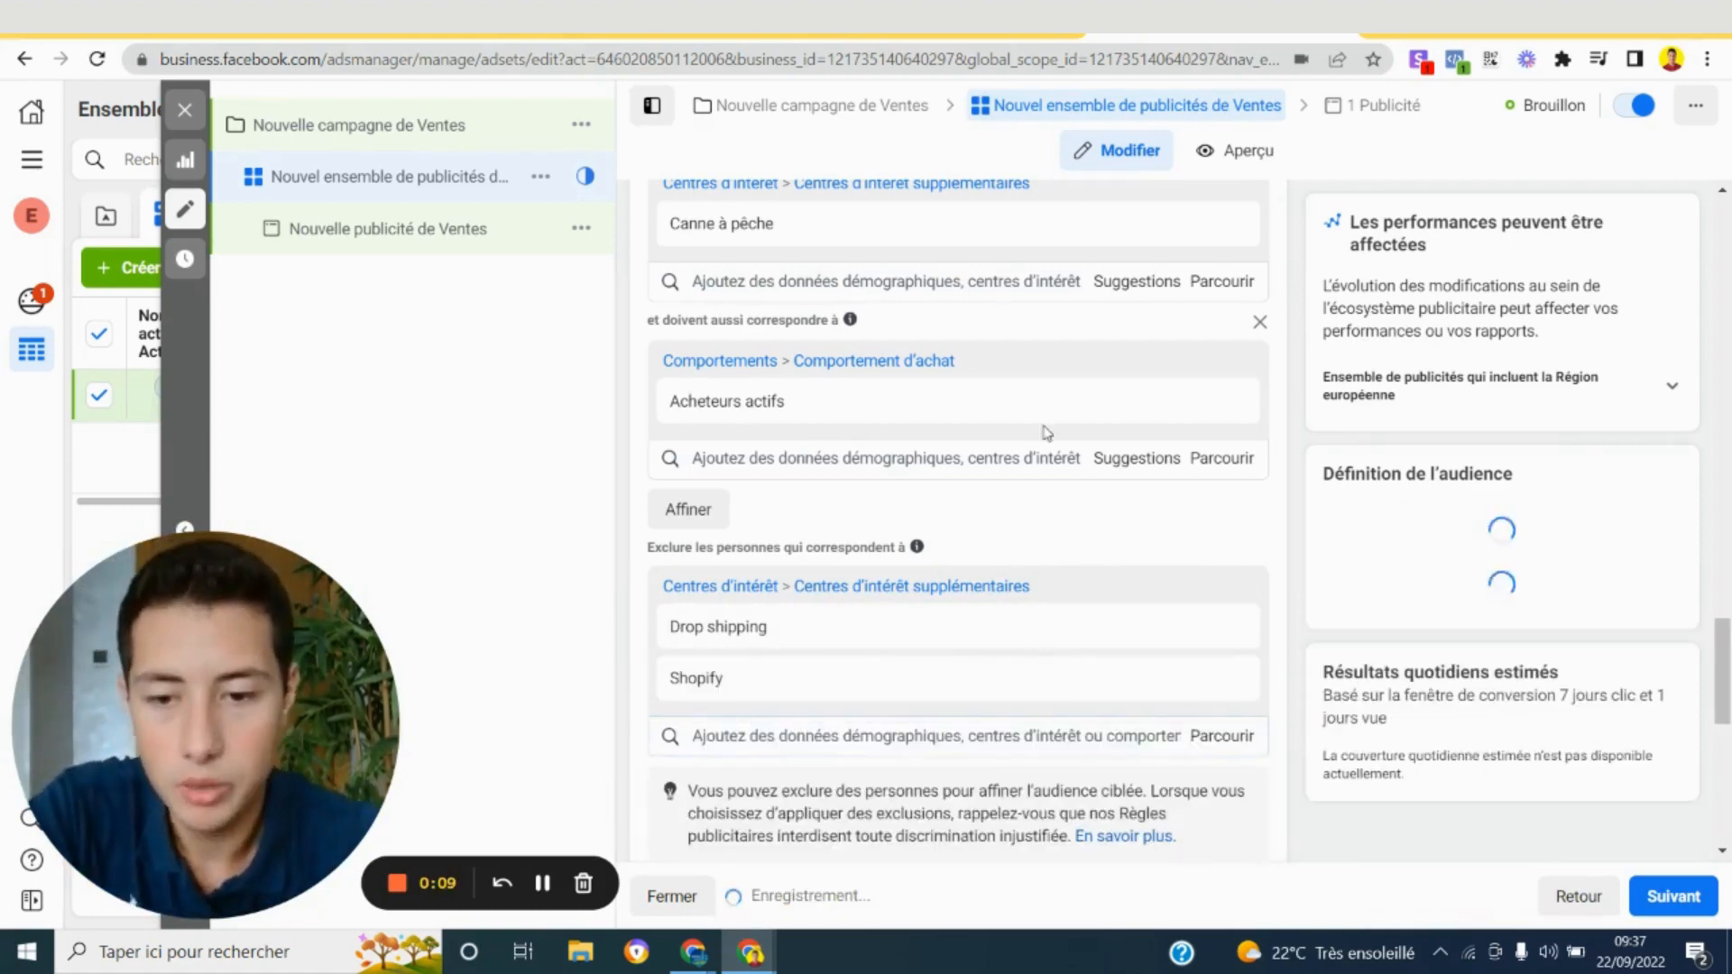
Replace the Canne à pêche interest with Shimano in the first inclusion condition of the detailed targeting
scroll(905, 448, "up", 2)
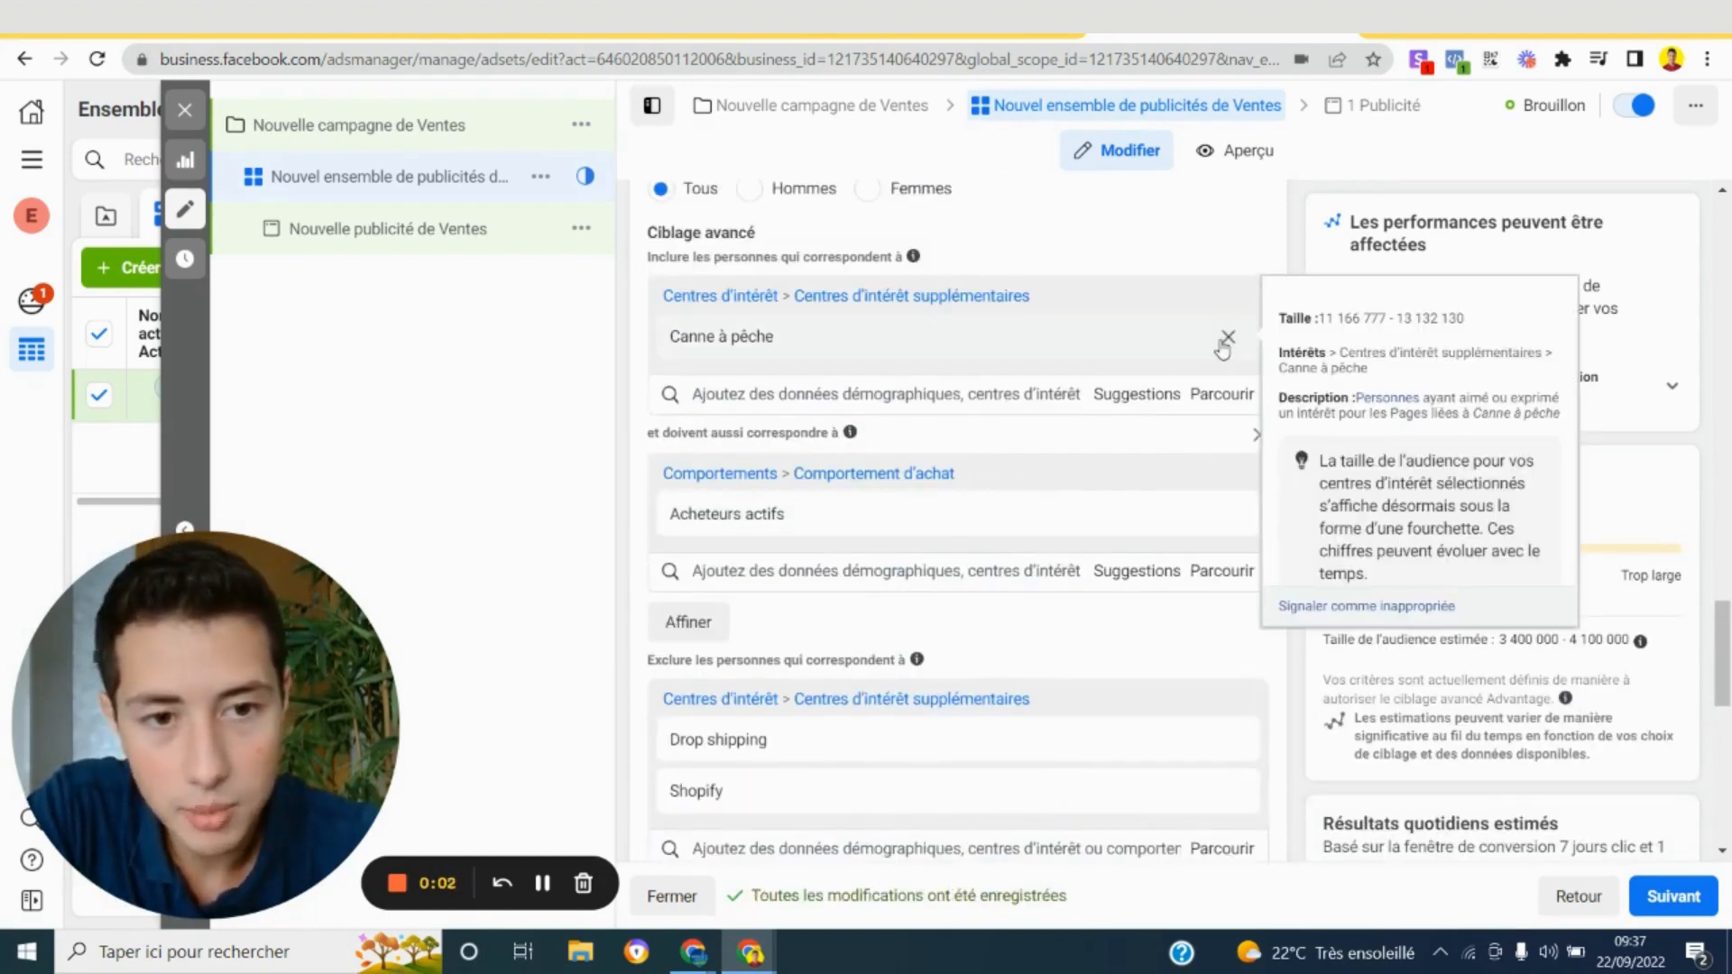
left_click(1225, 340)
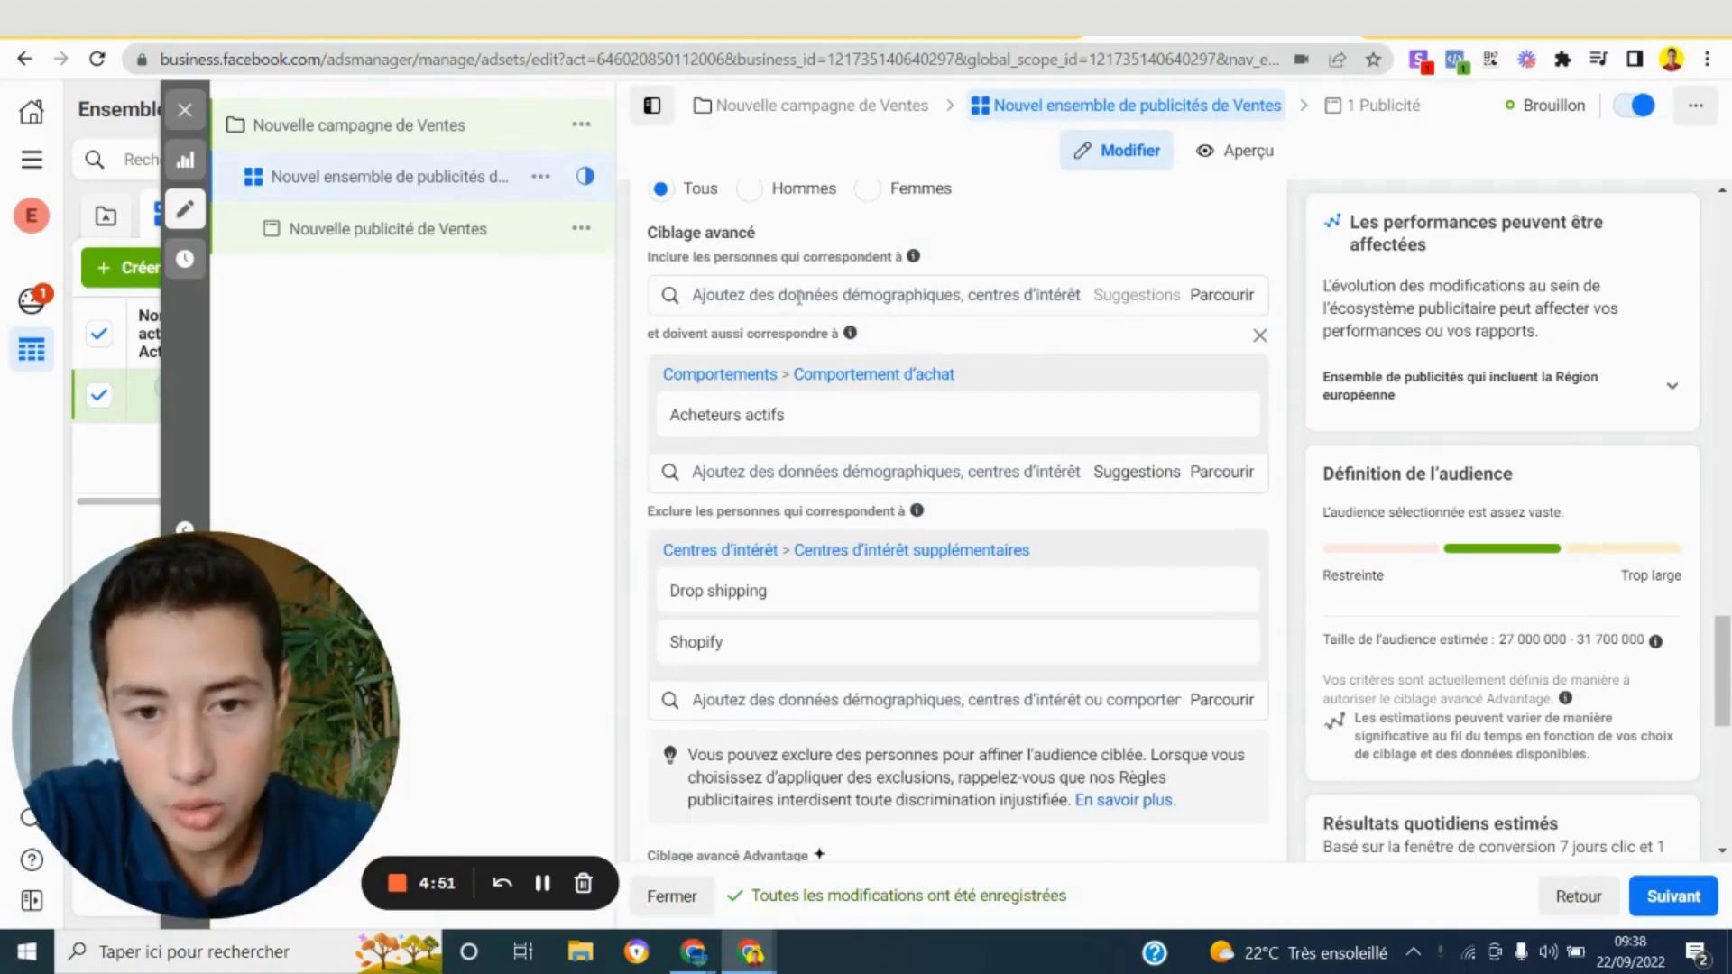
left_click(800, 296)
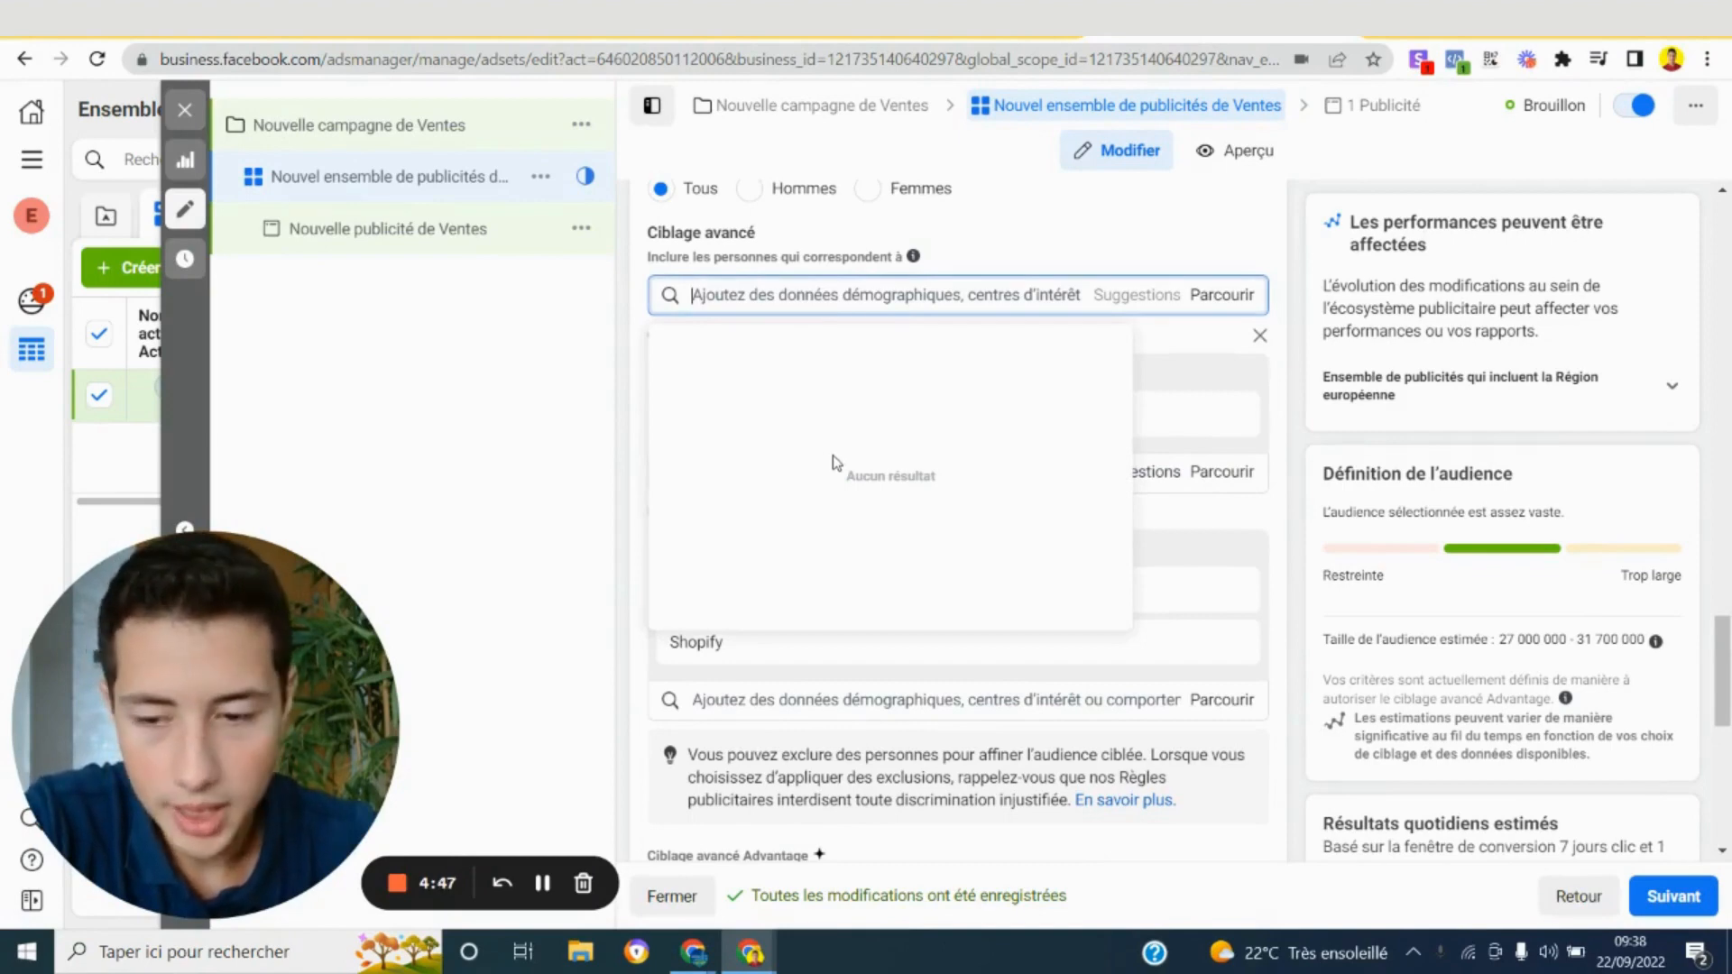
type("s")
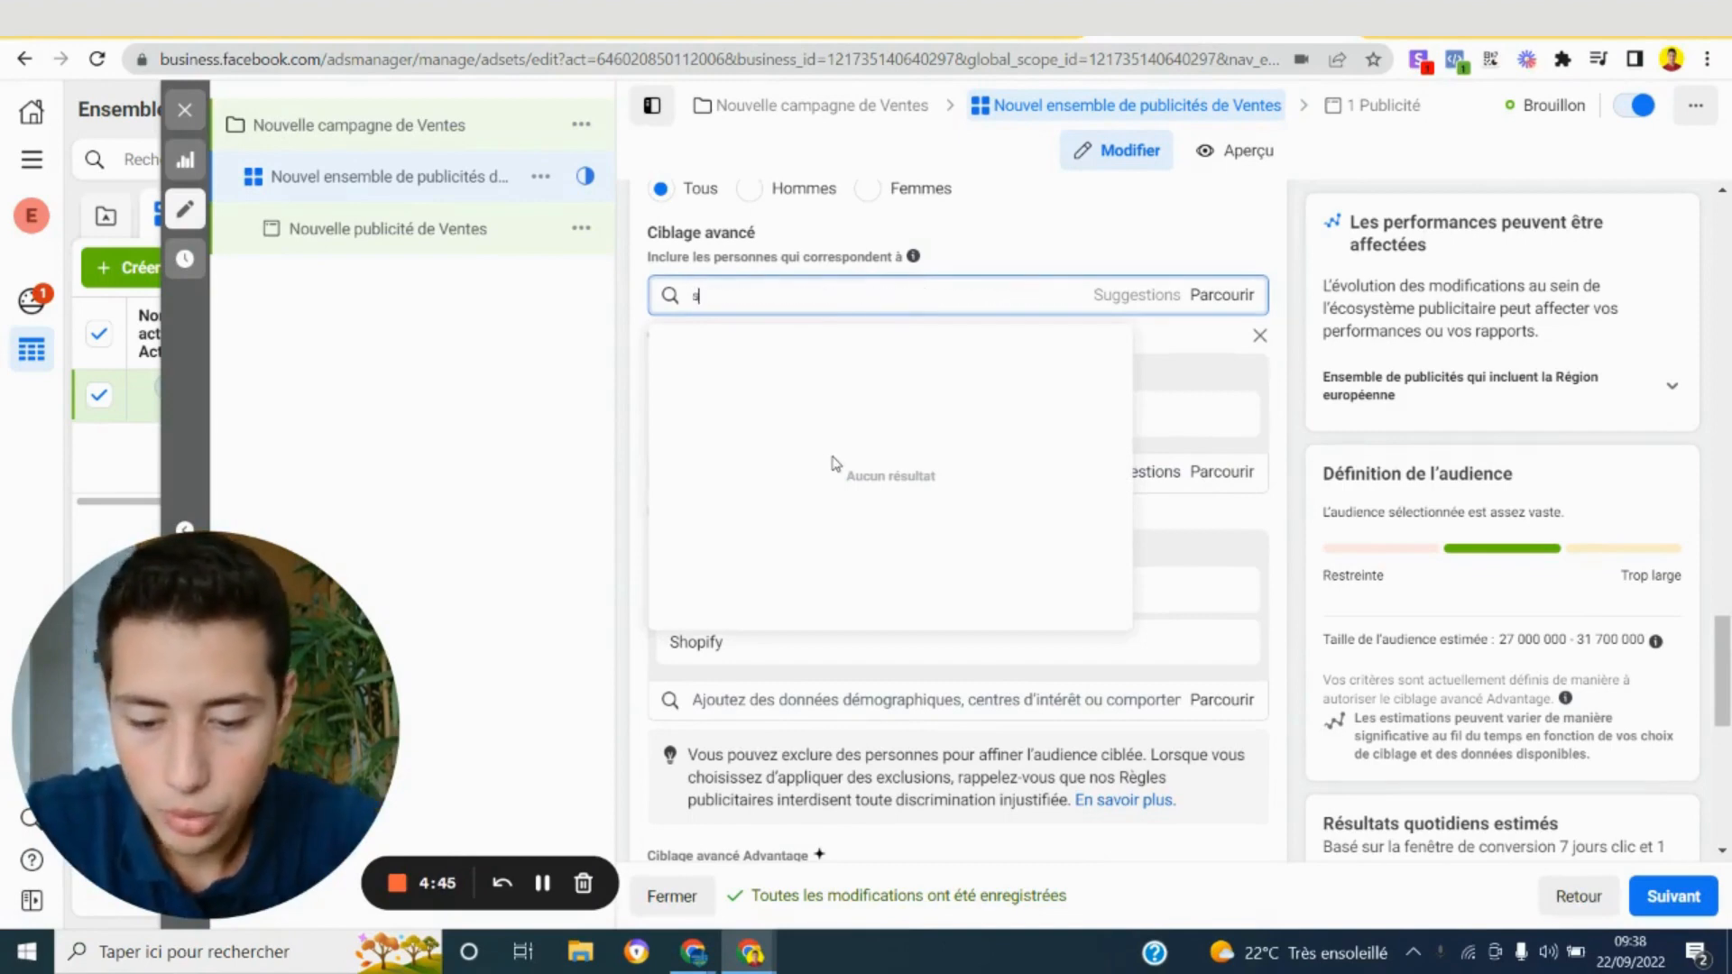
type("himano")
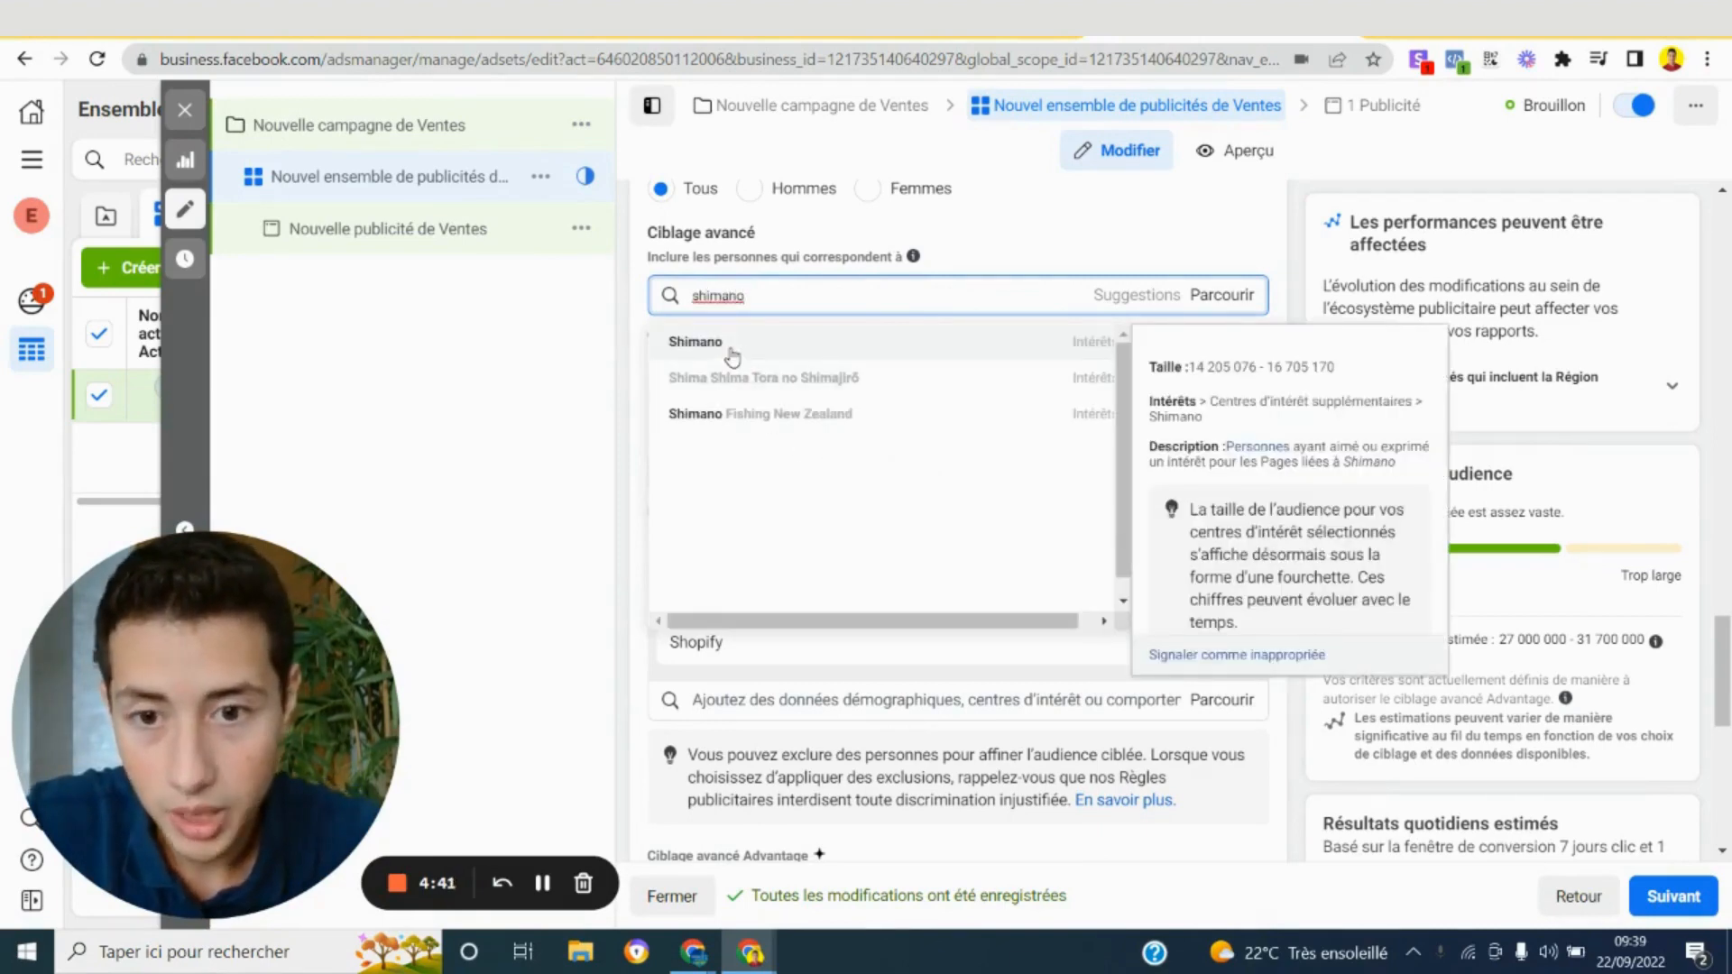
key("Return")
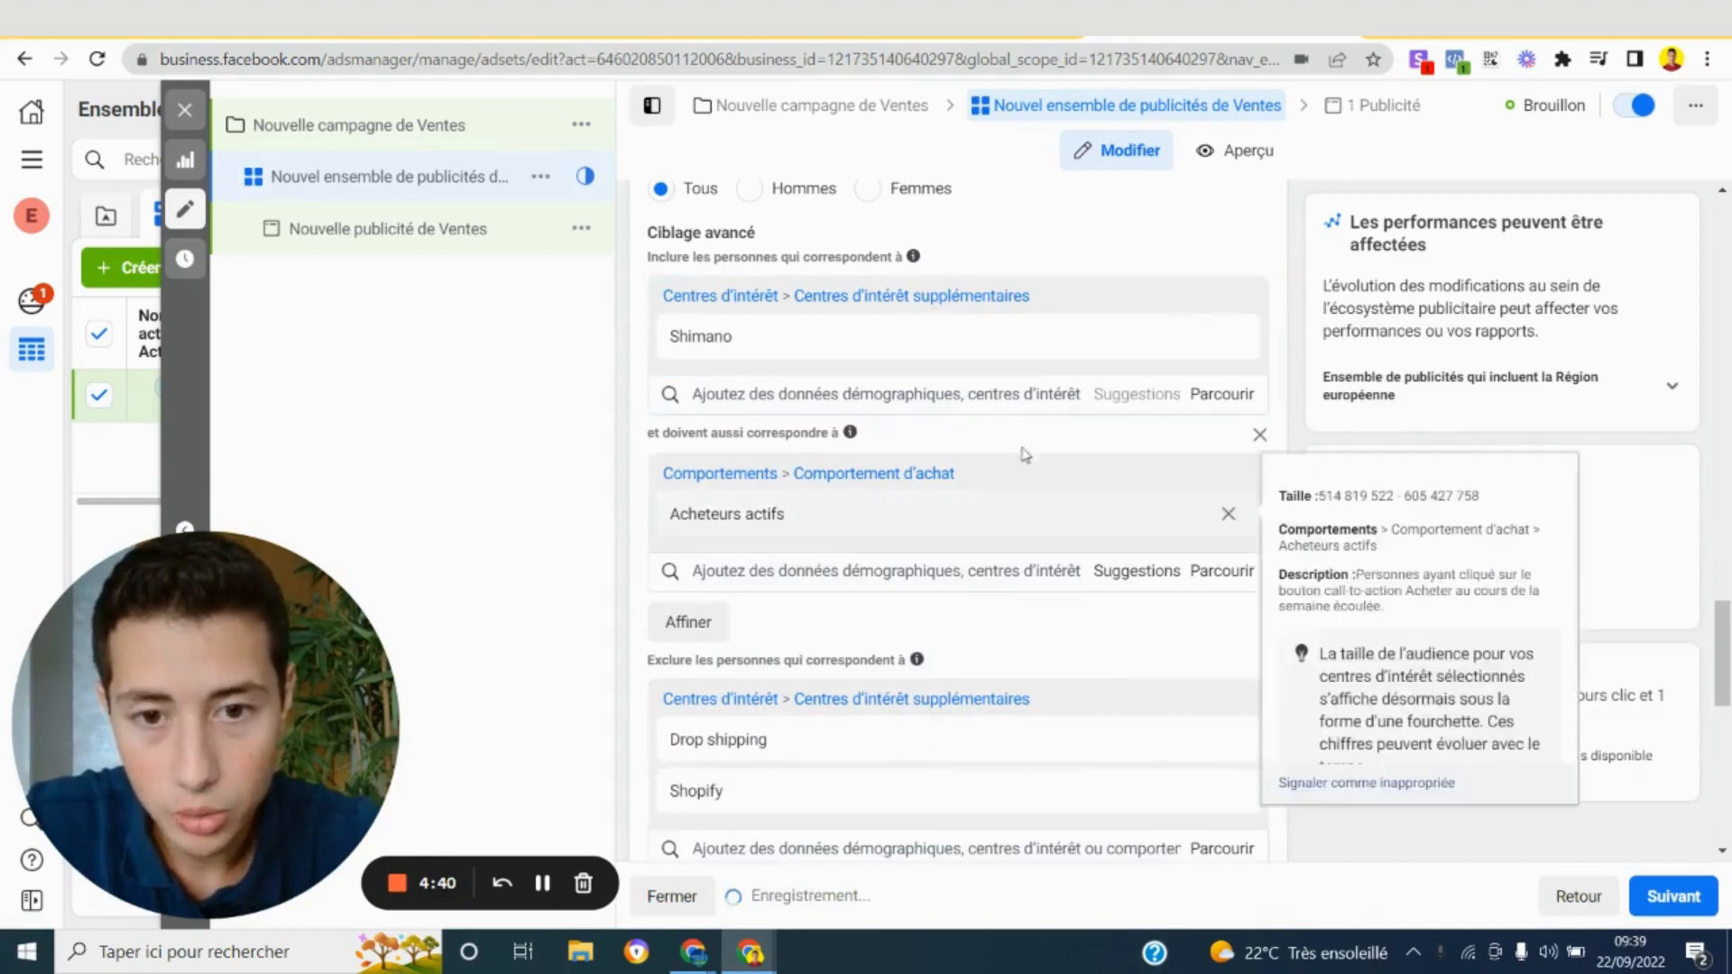
Try the Decathlon interest in place of Shimano in the first inclusion condition and remove it
left_click(1164, 399)
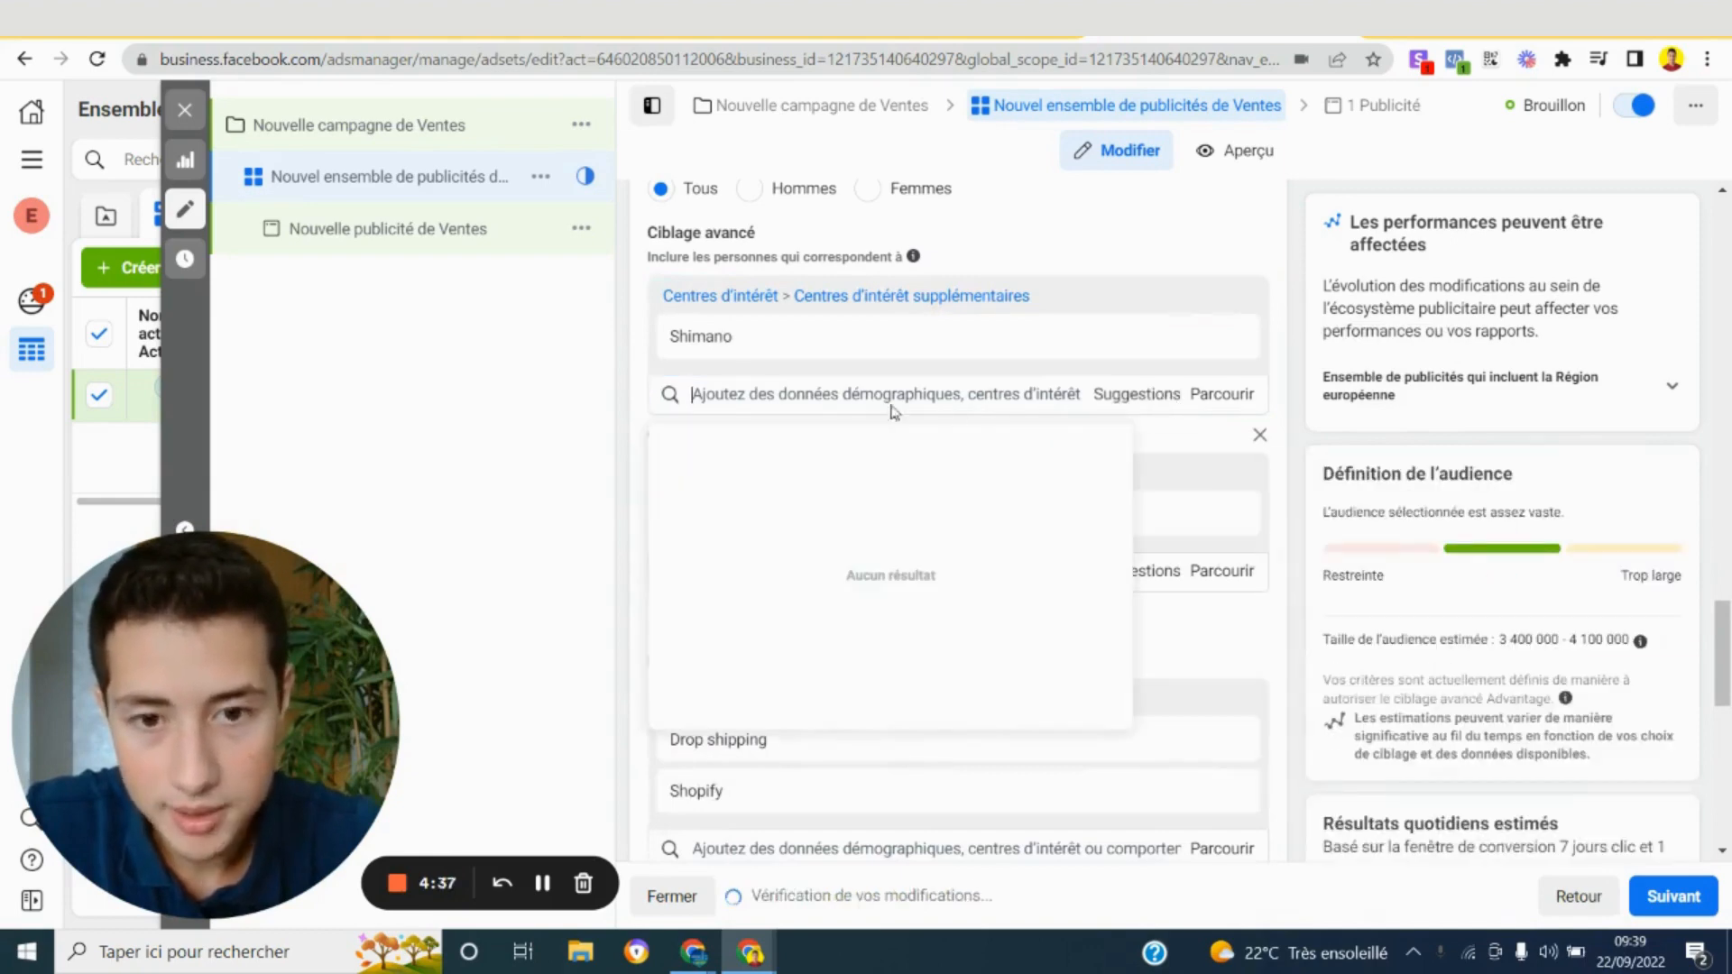
left_click(794, 393)
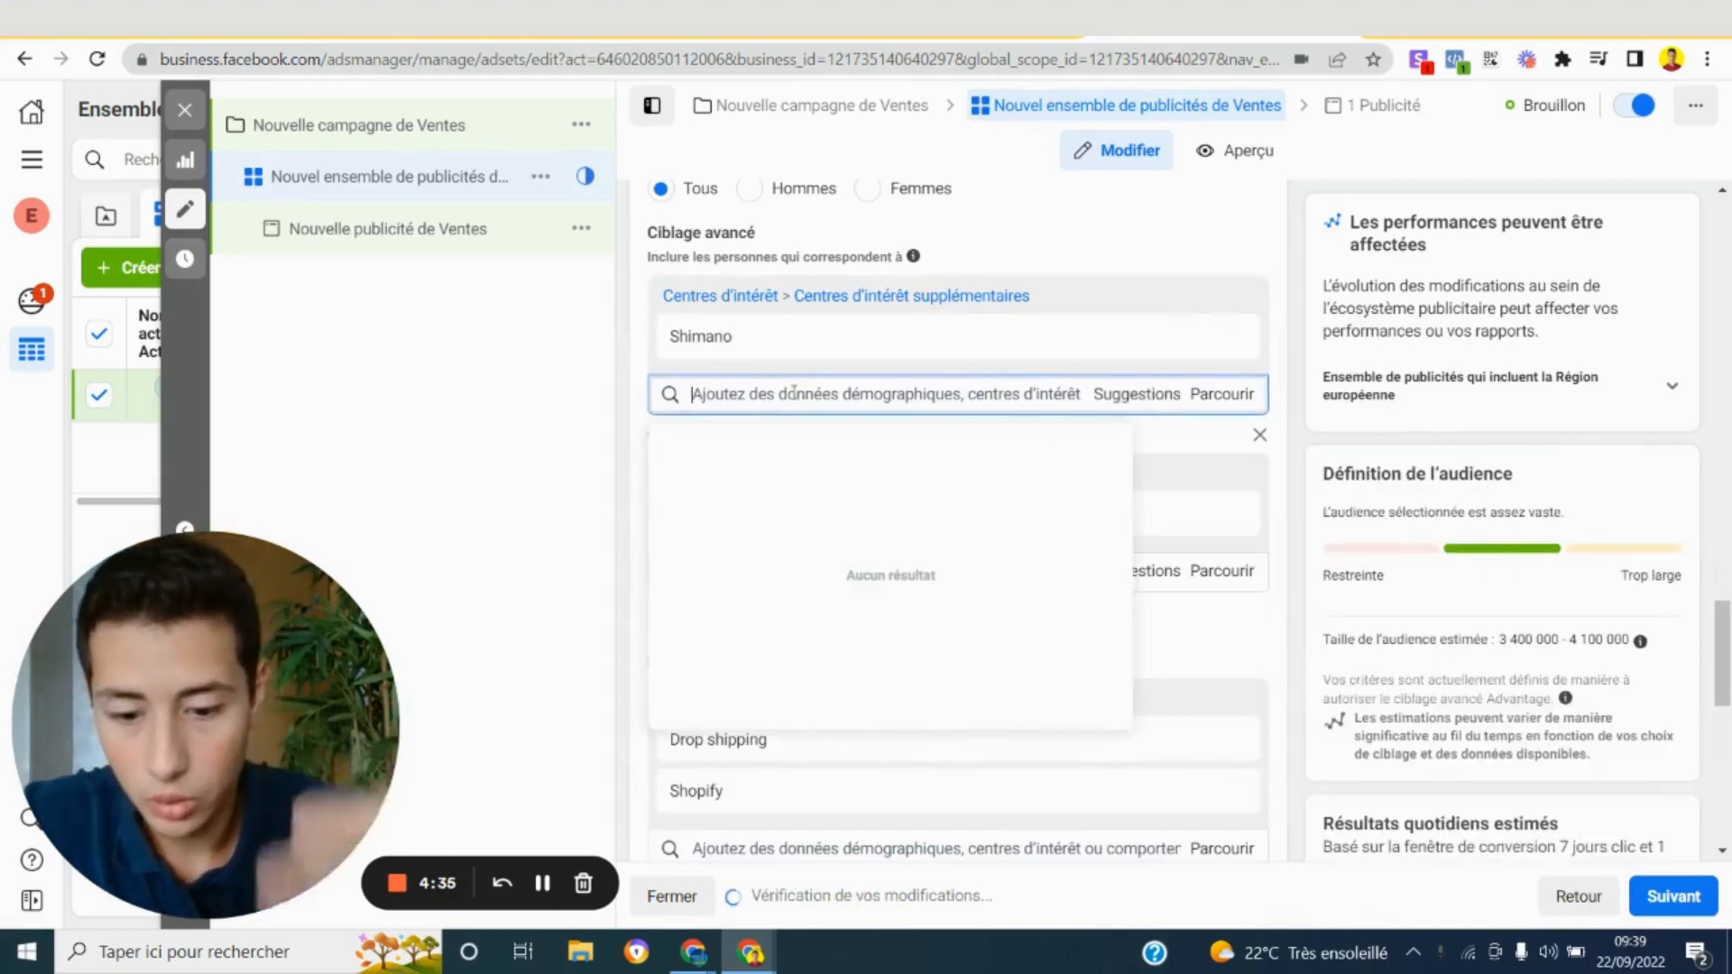
type("decathlon")
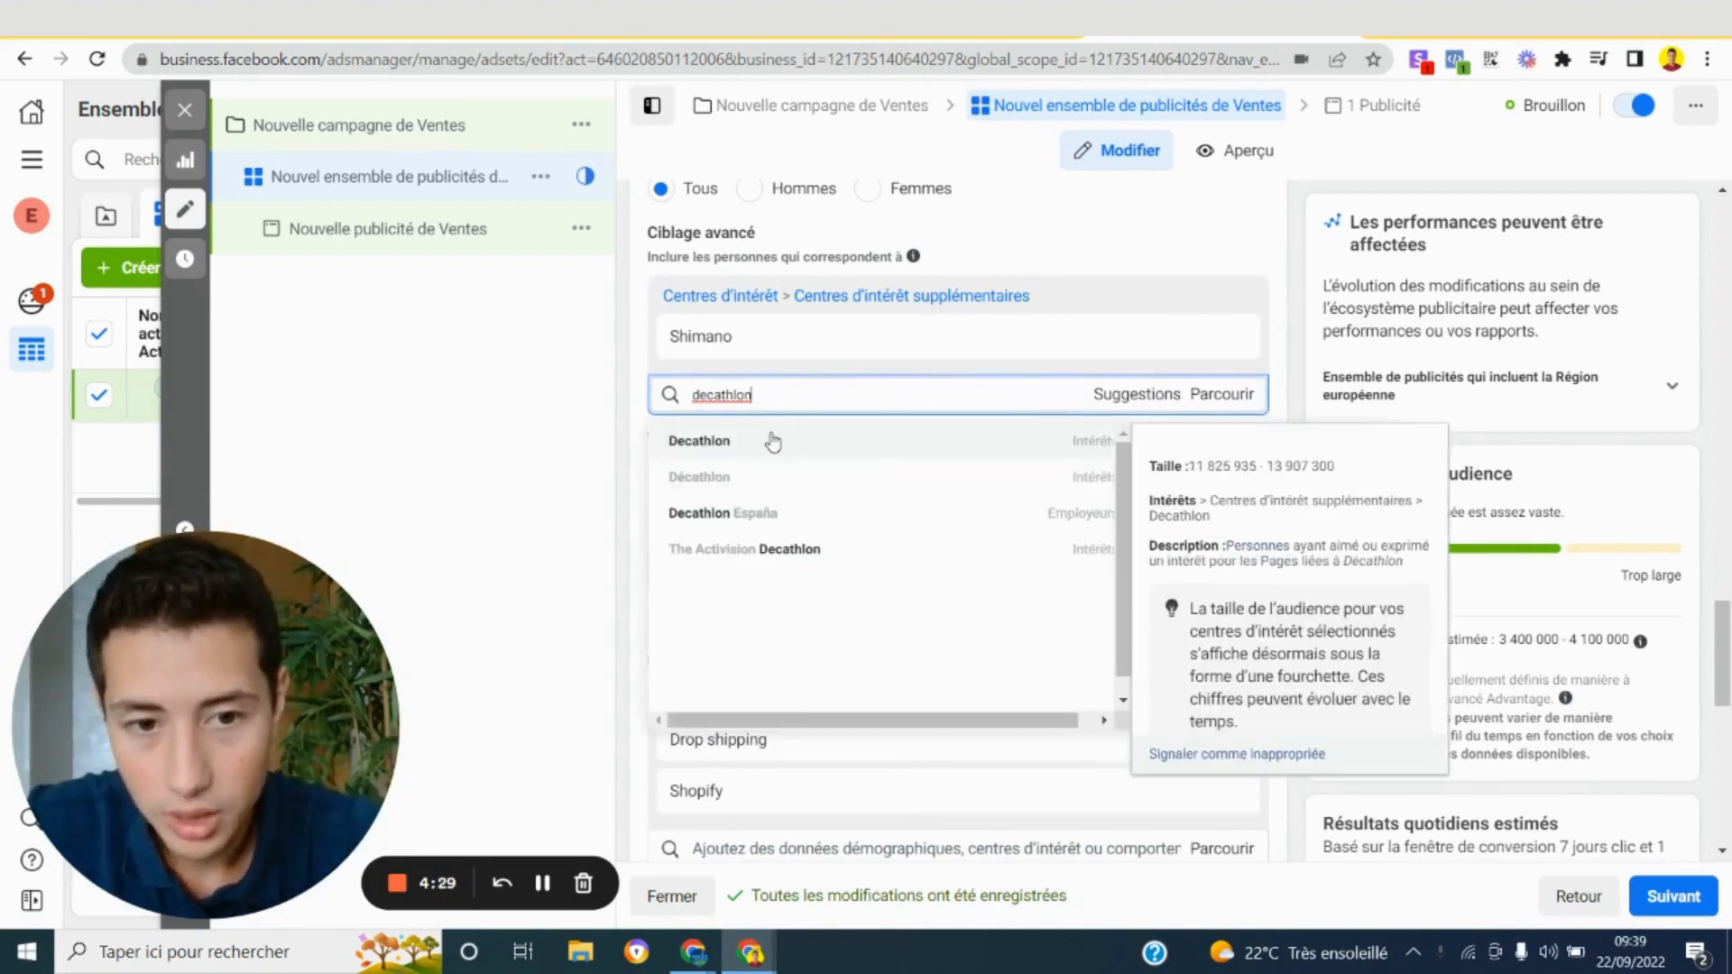
left_click(773, 442)
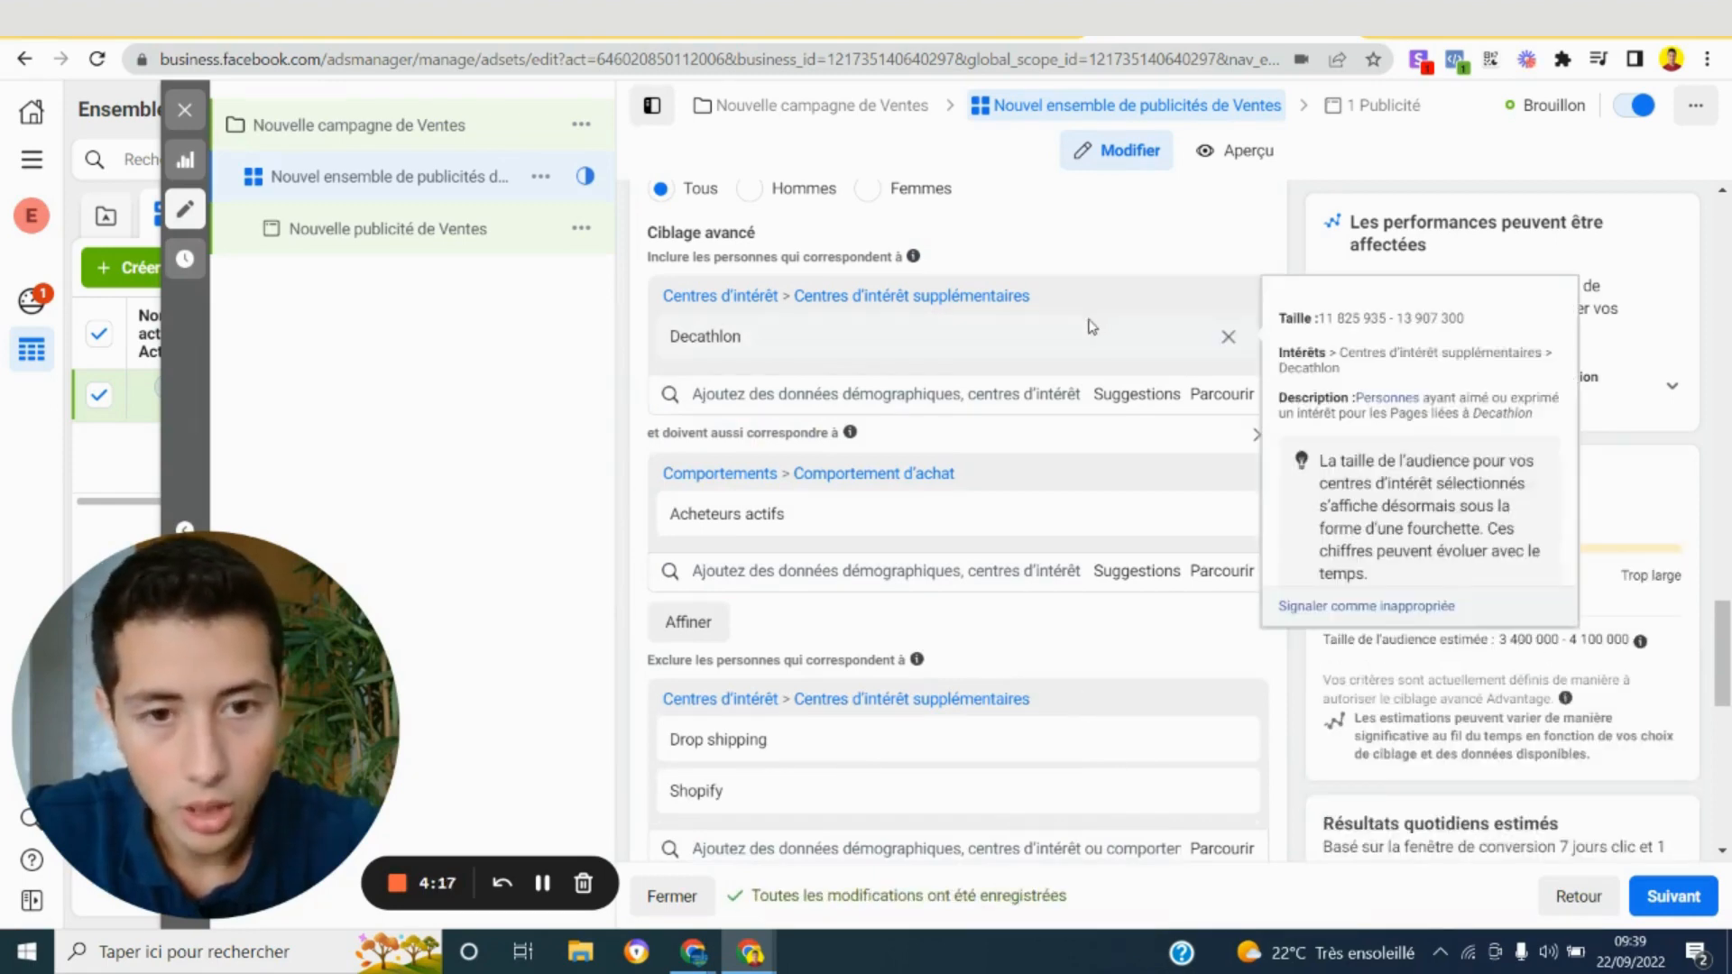
left_click(1238, 336)
scroll(801, 457, "down", 2)
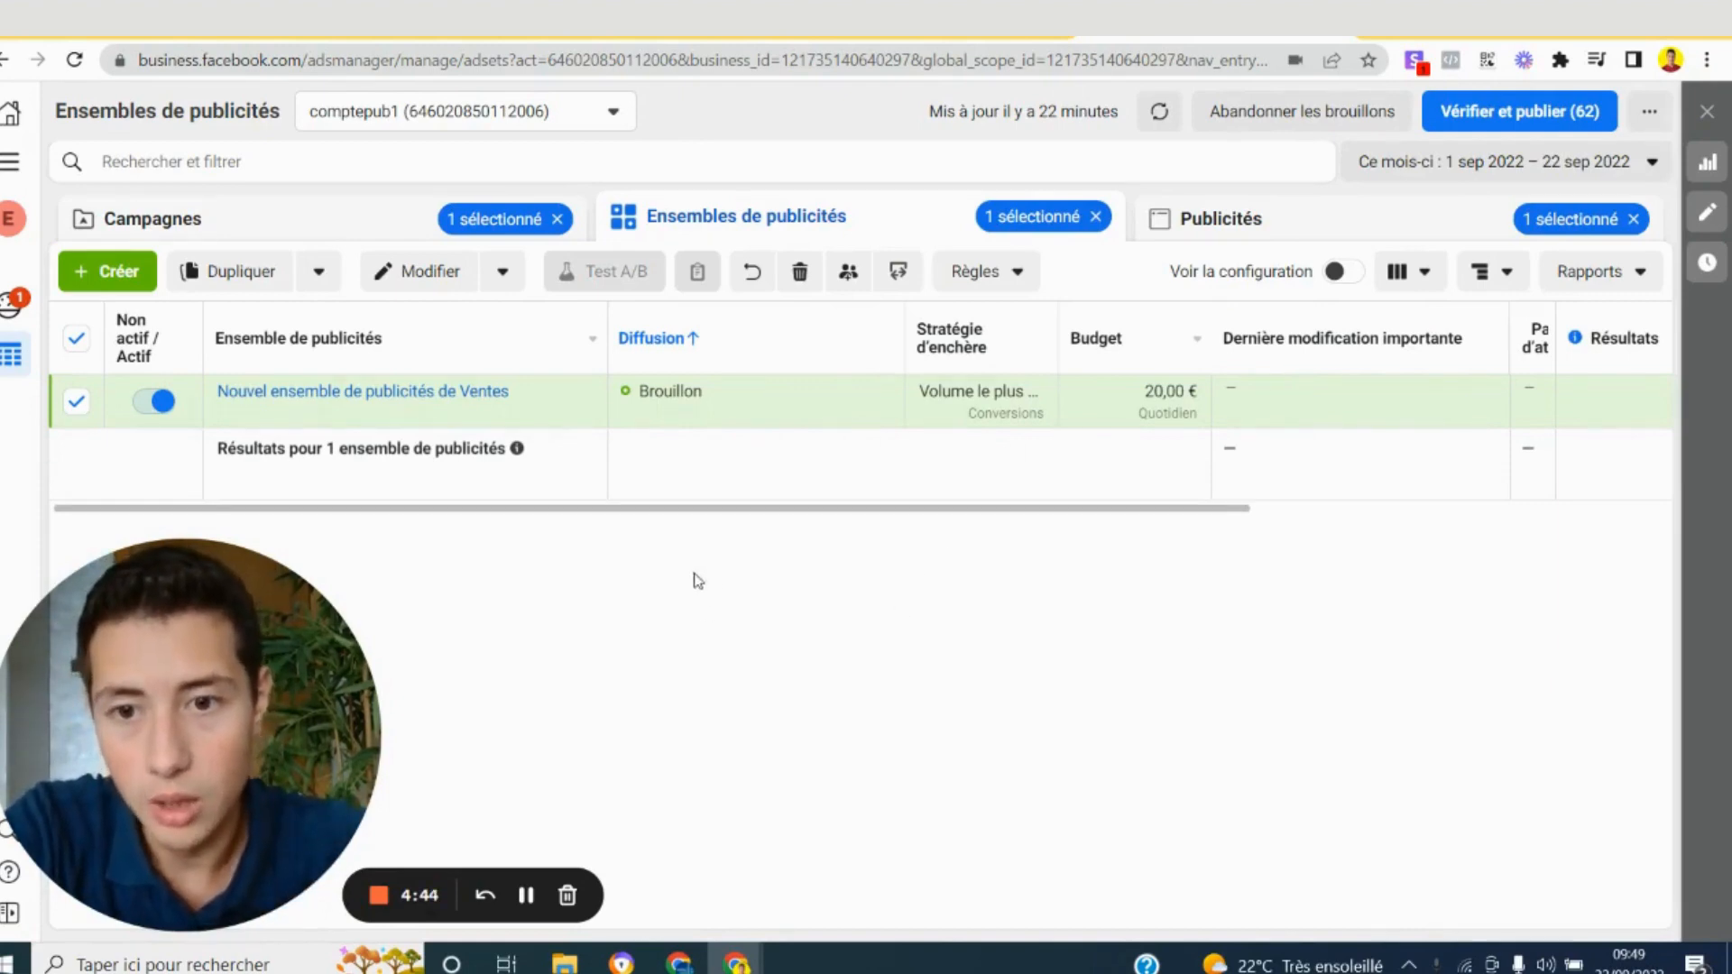
Open the Audiences tool for the current ad account
left_click_drag(630, 515, 836, 523)
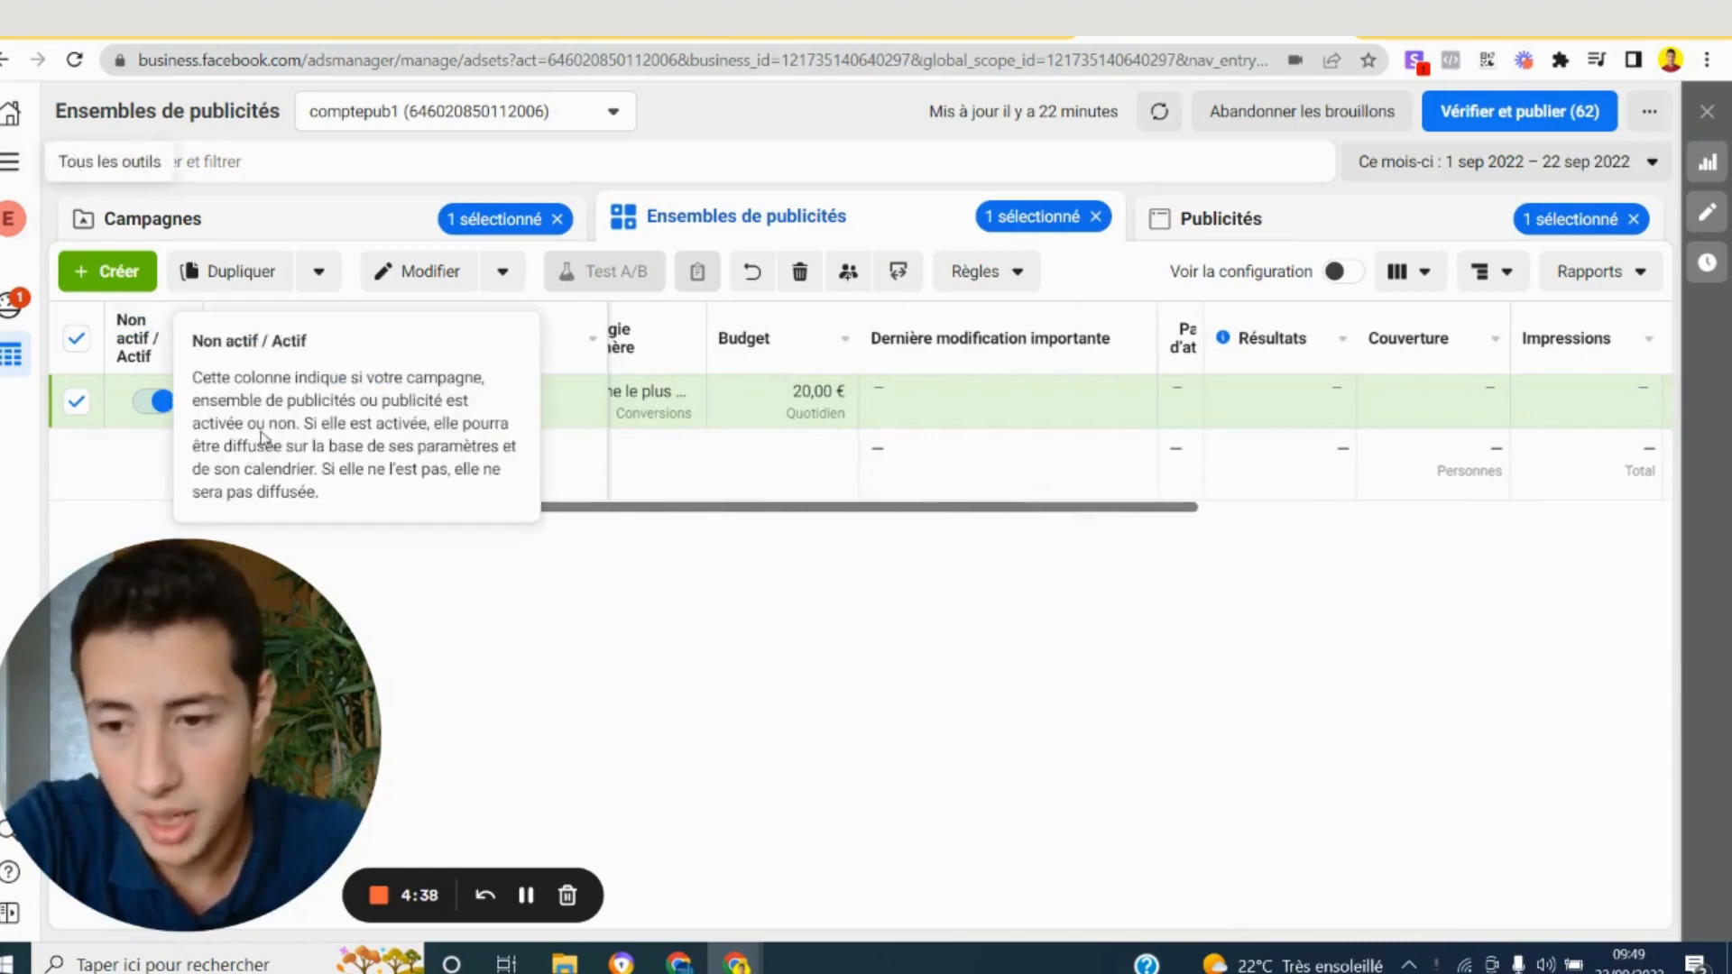
mouse_move(135, 341)
left_click(8, 163)
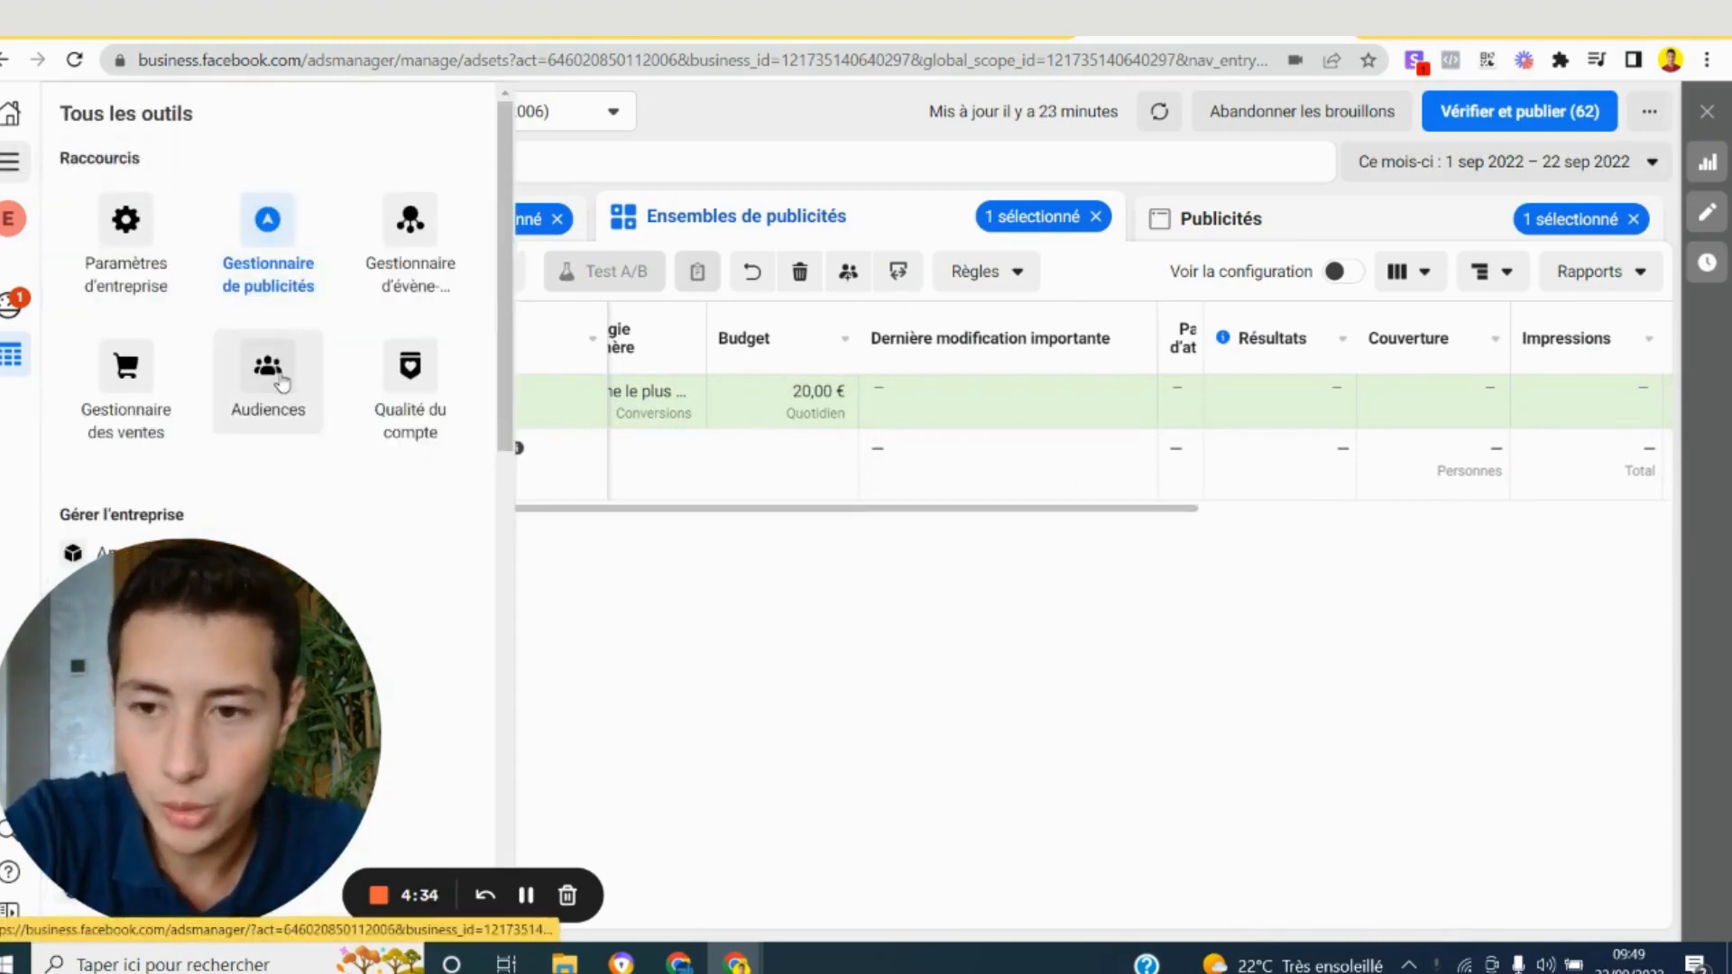
left_click(283, 382)
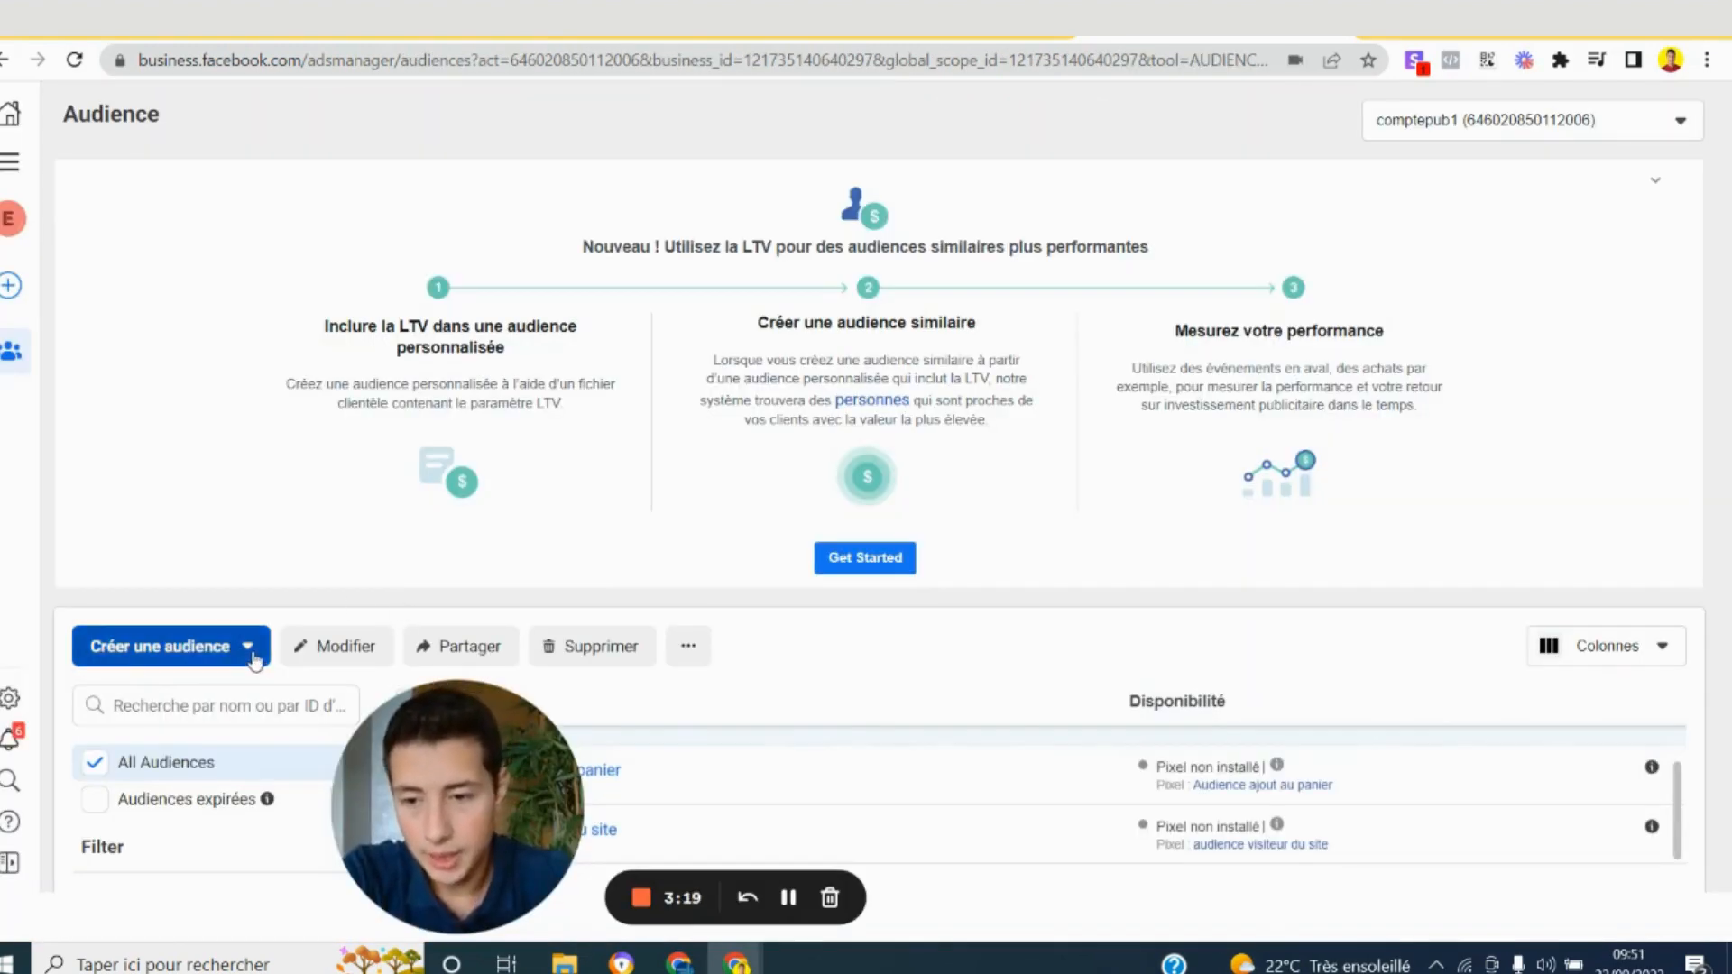
Start a new custom audience with Page Facebook as its source
left_click(255, 657)
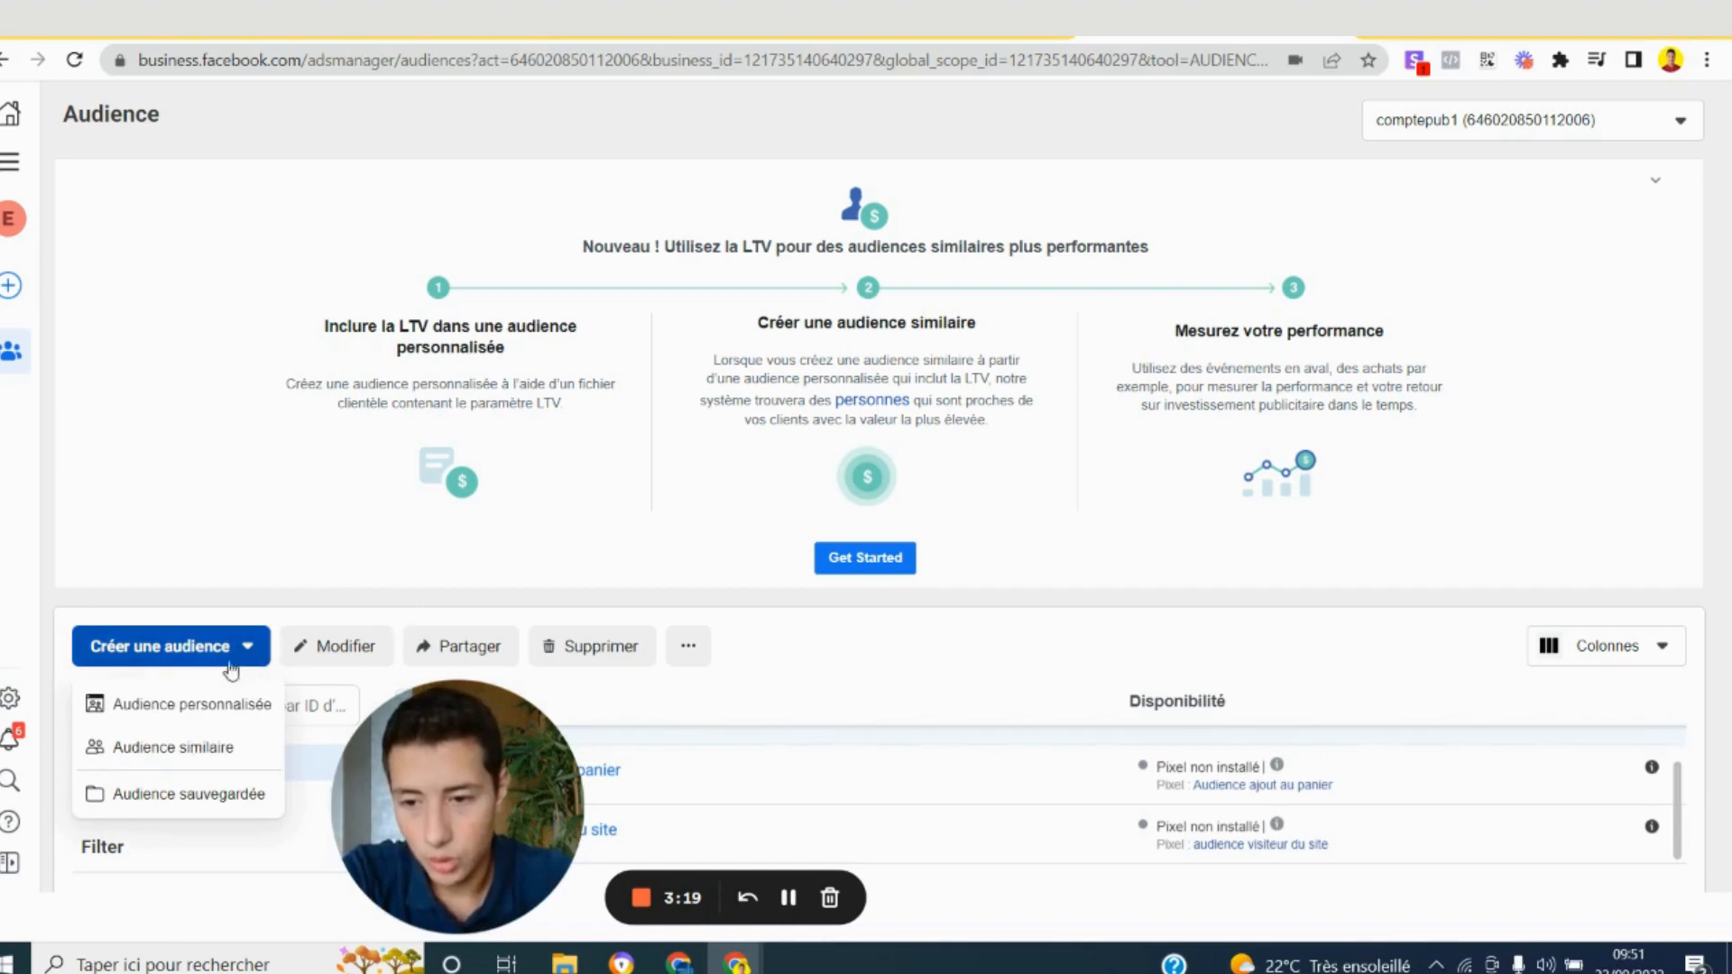
left_click(193, 719)
left_click_drag(439, 758, 159, 756)
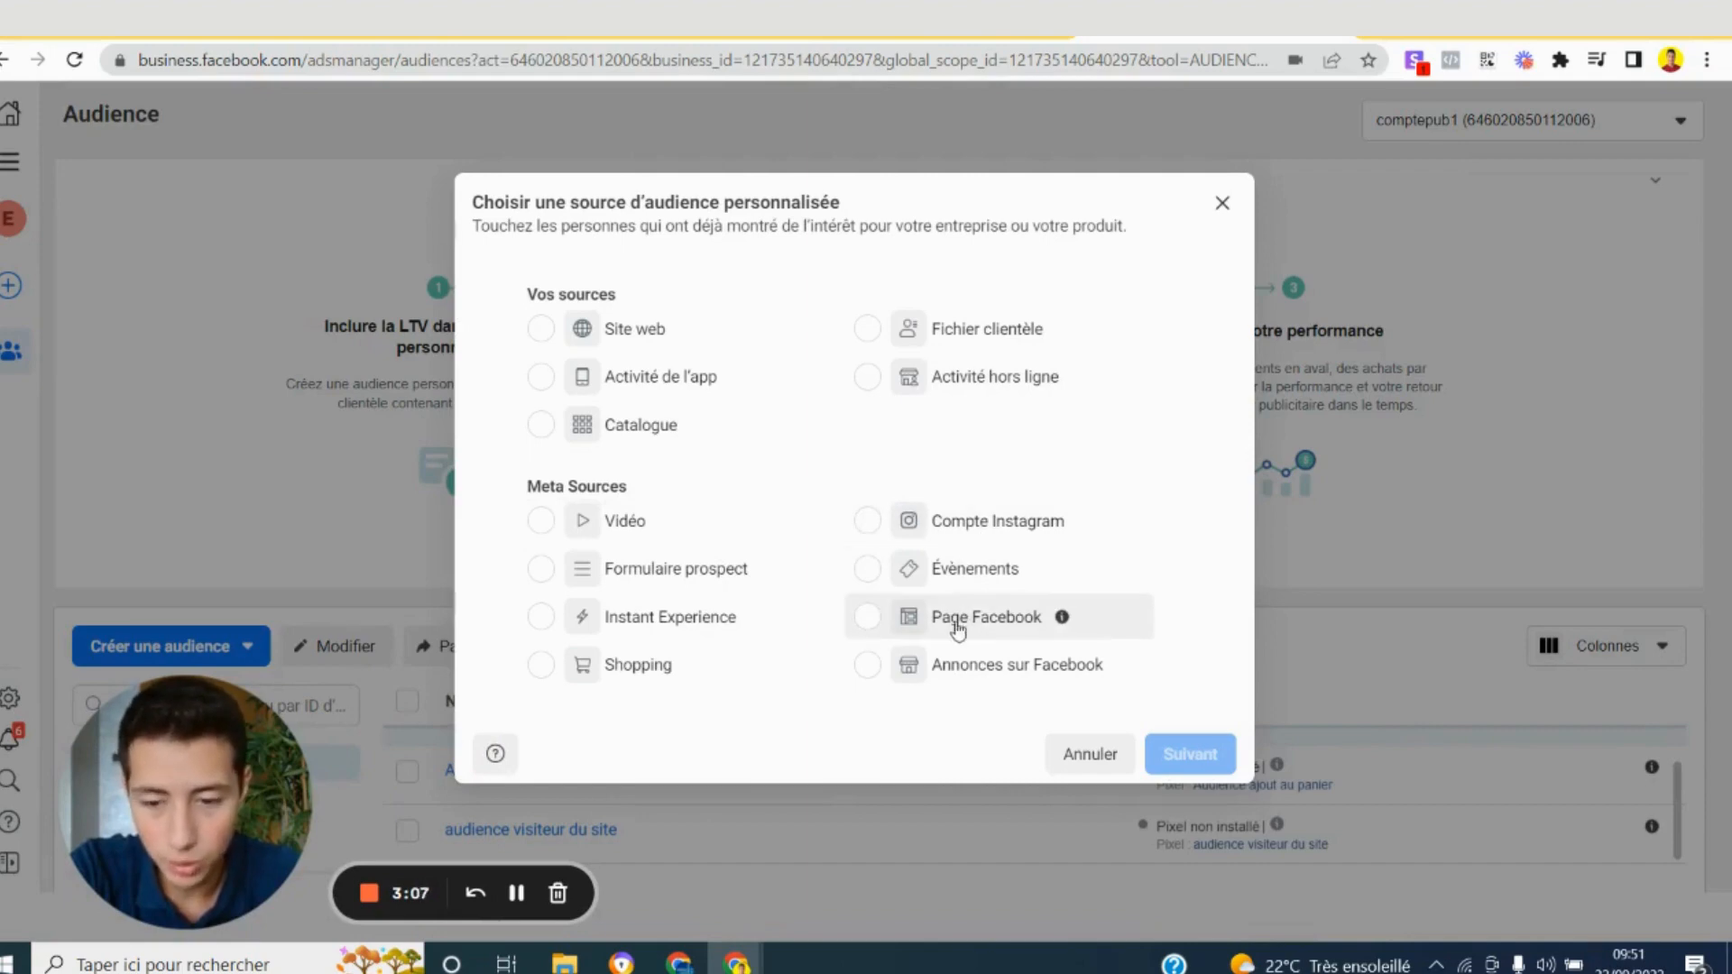
left_click(857, 615)
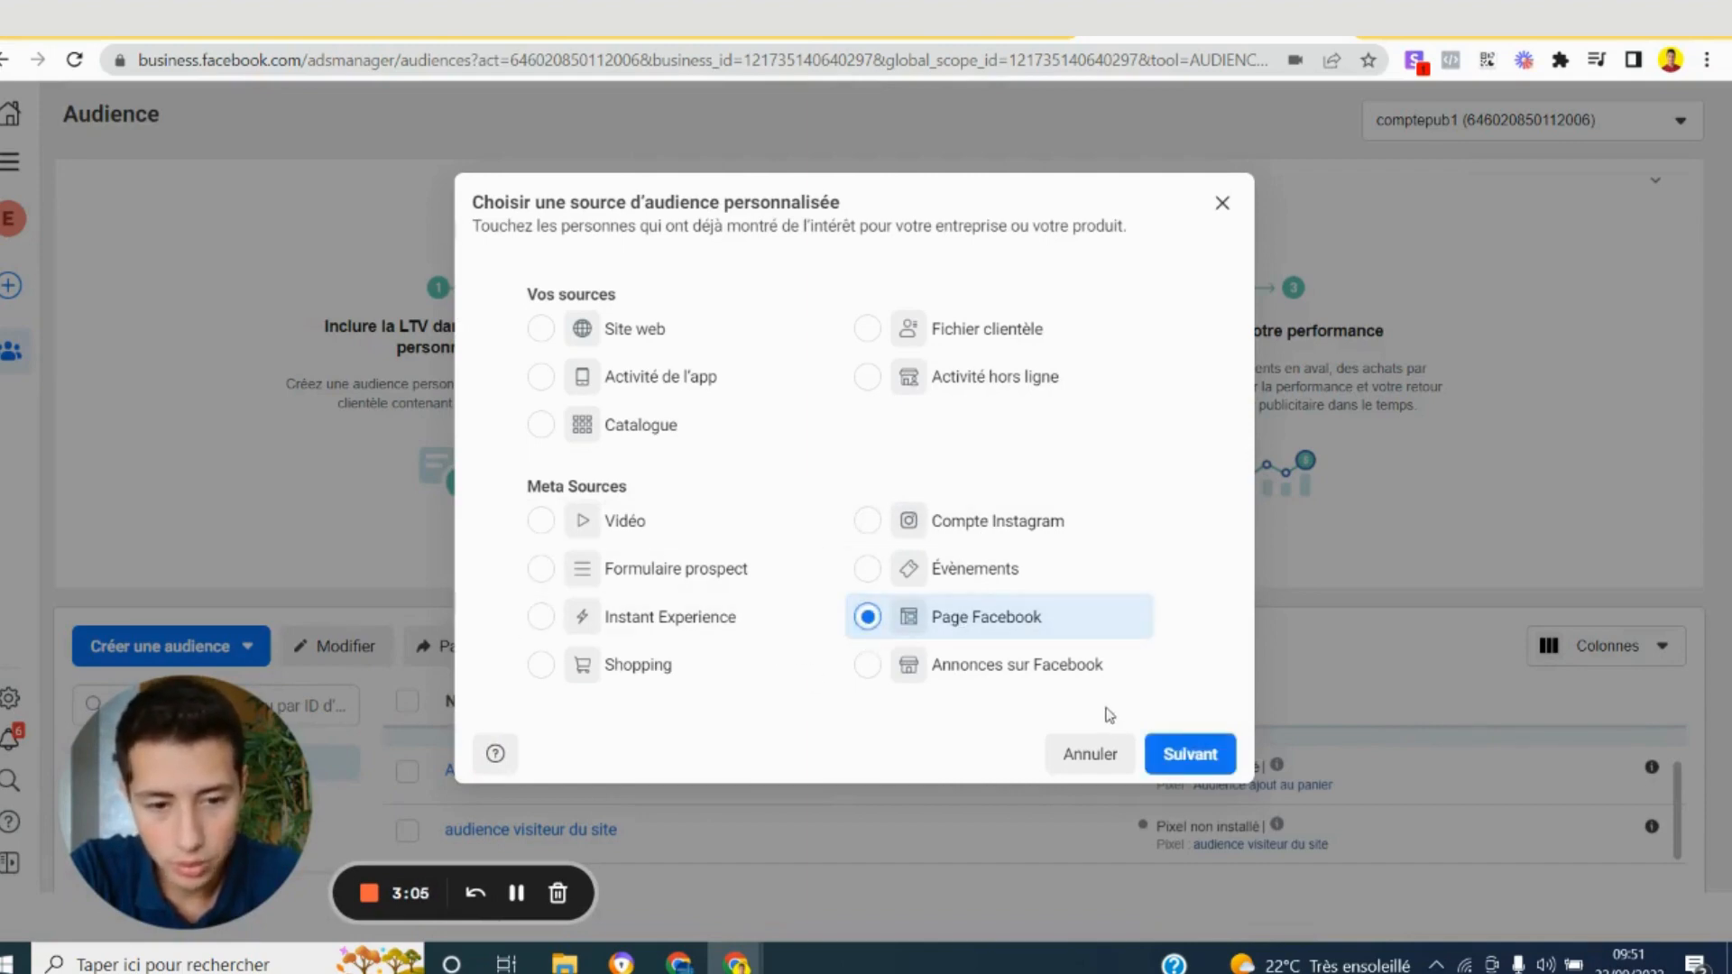
left_click(1184, 754)
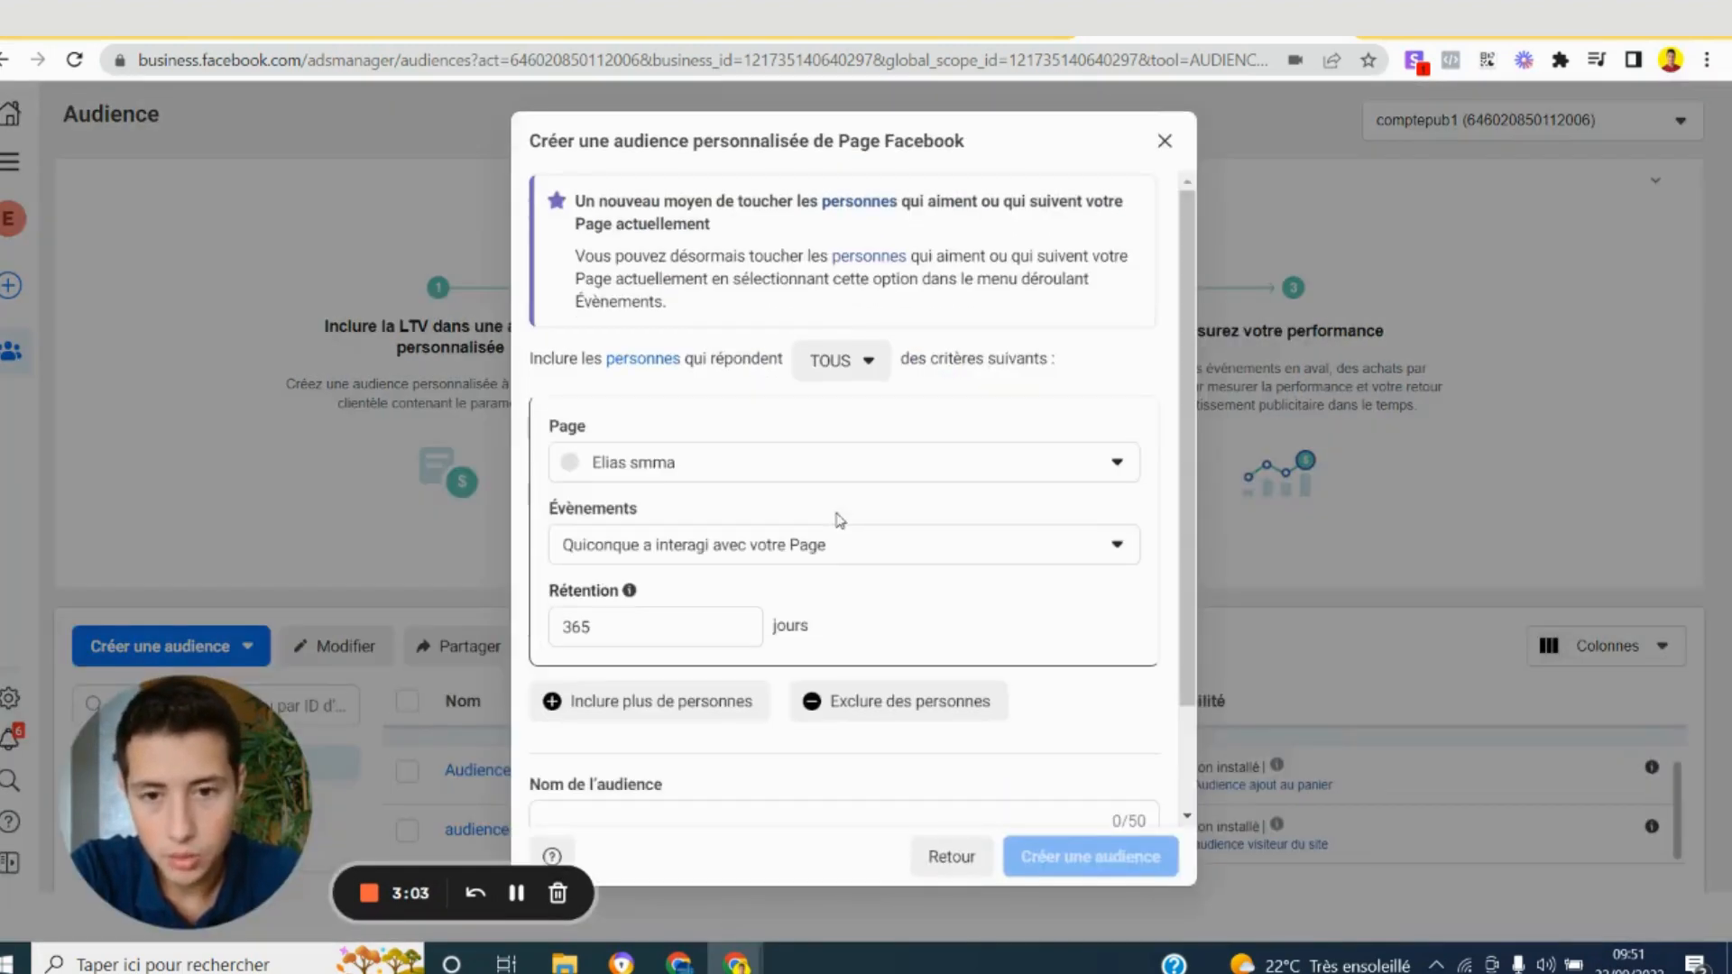
Keep the preselected Facebook page as the source and choose the event Quiconque a interagi avec votre Page
left_click(785, 464)
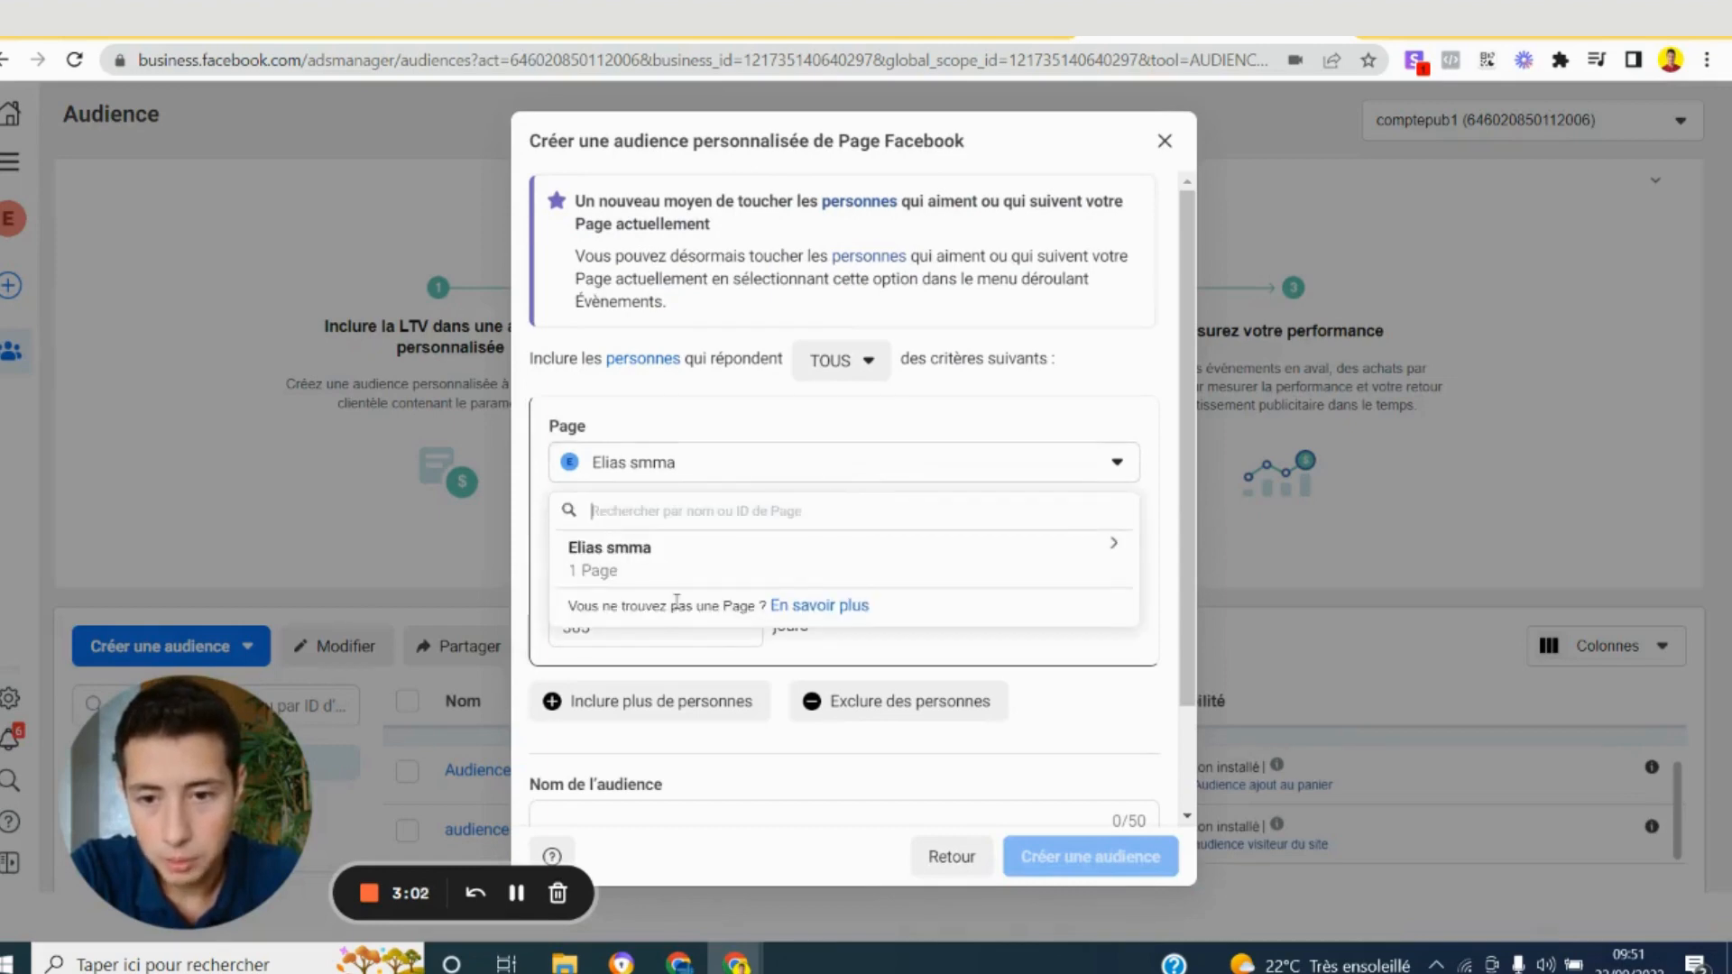
left_click(699, 572)
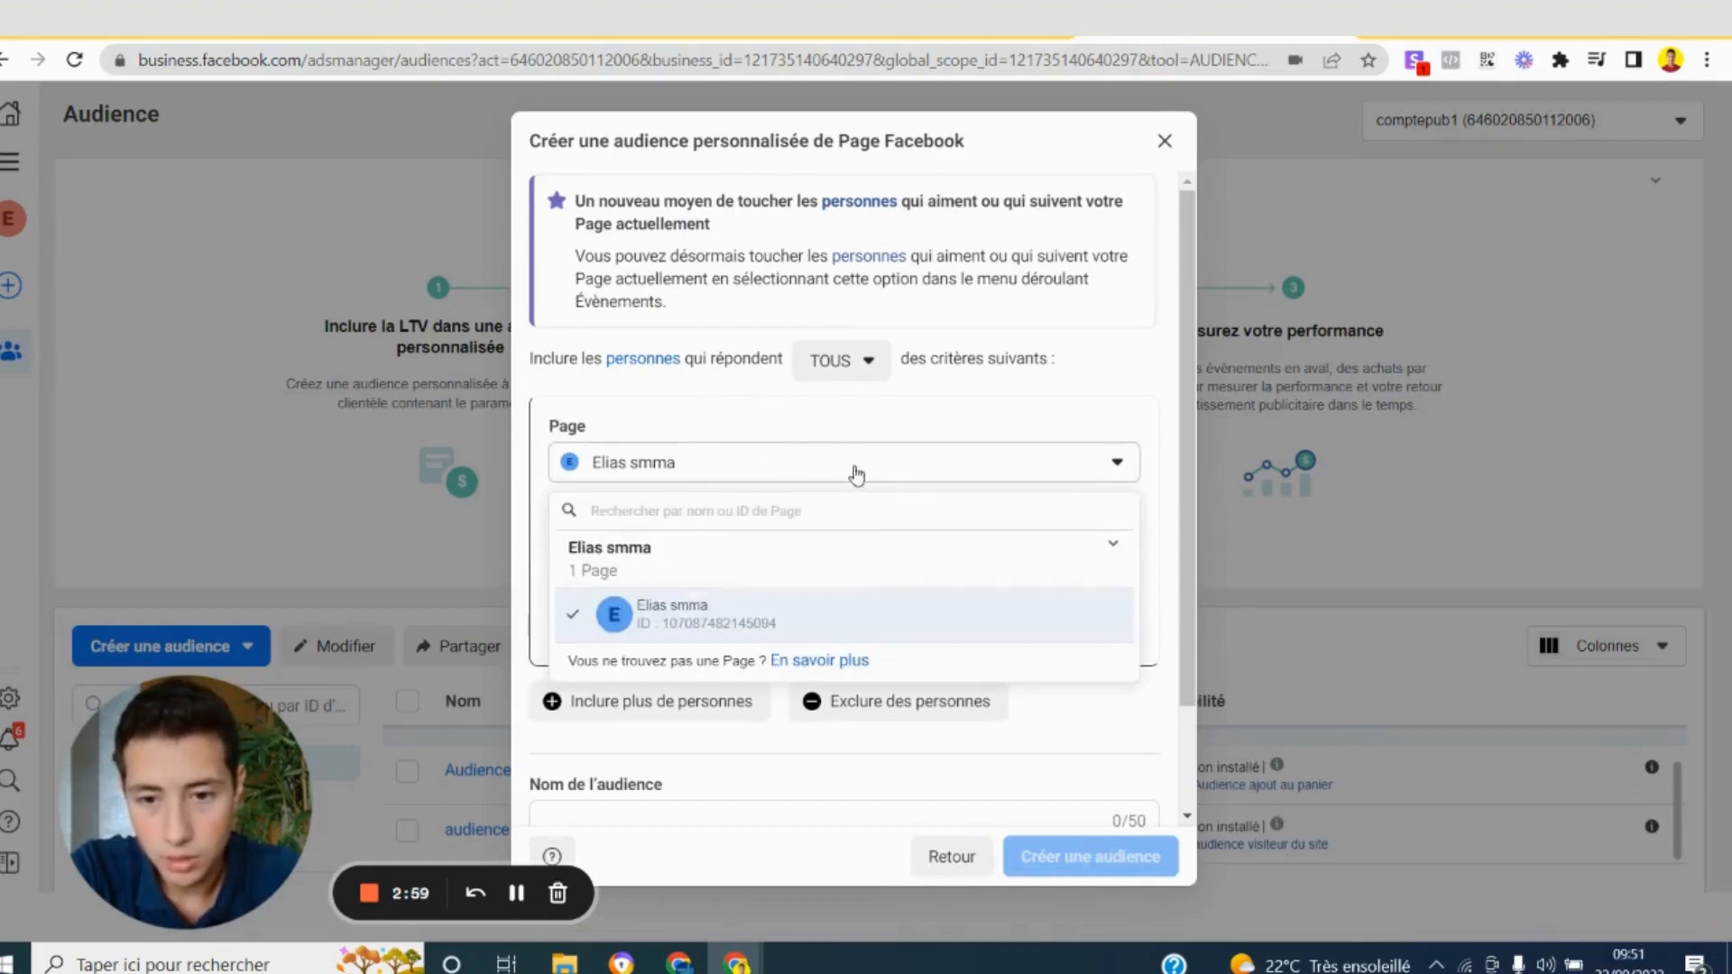
left_click(724, 417)
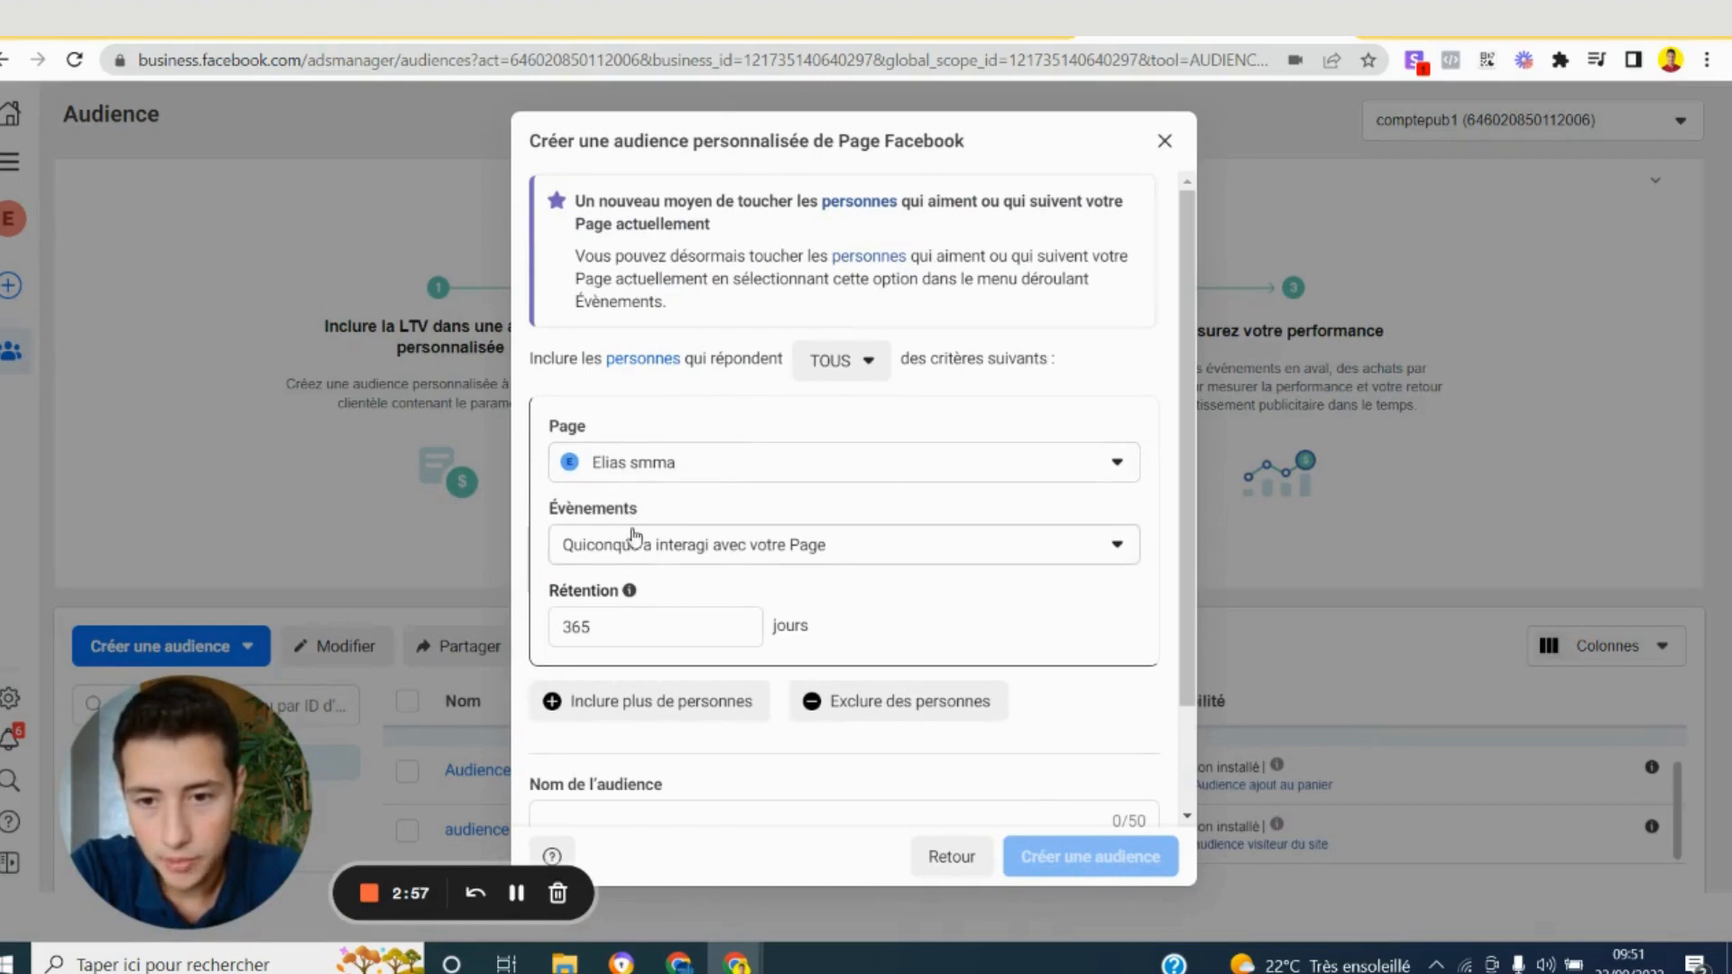
left_click(669, 550)
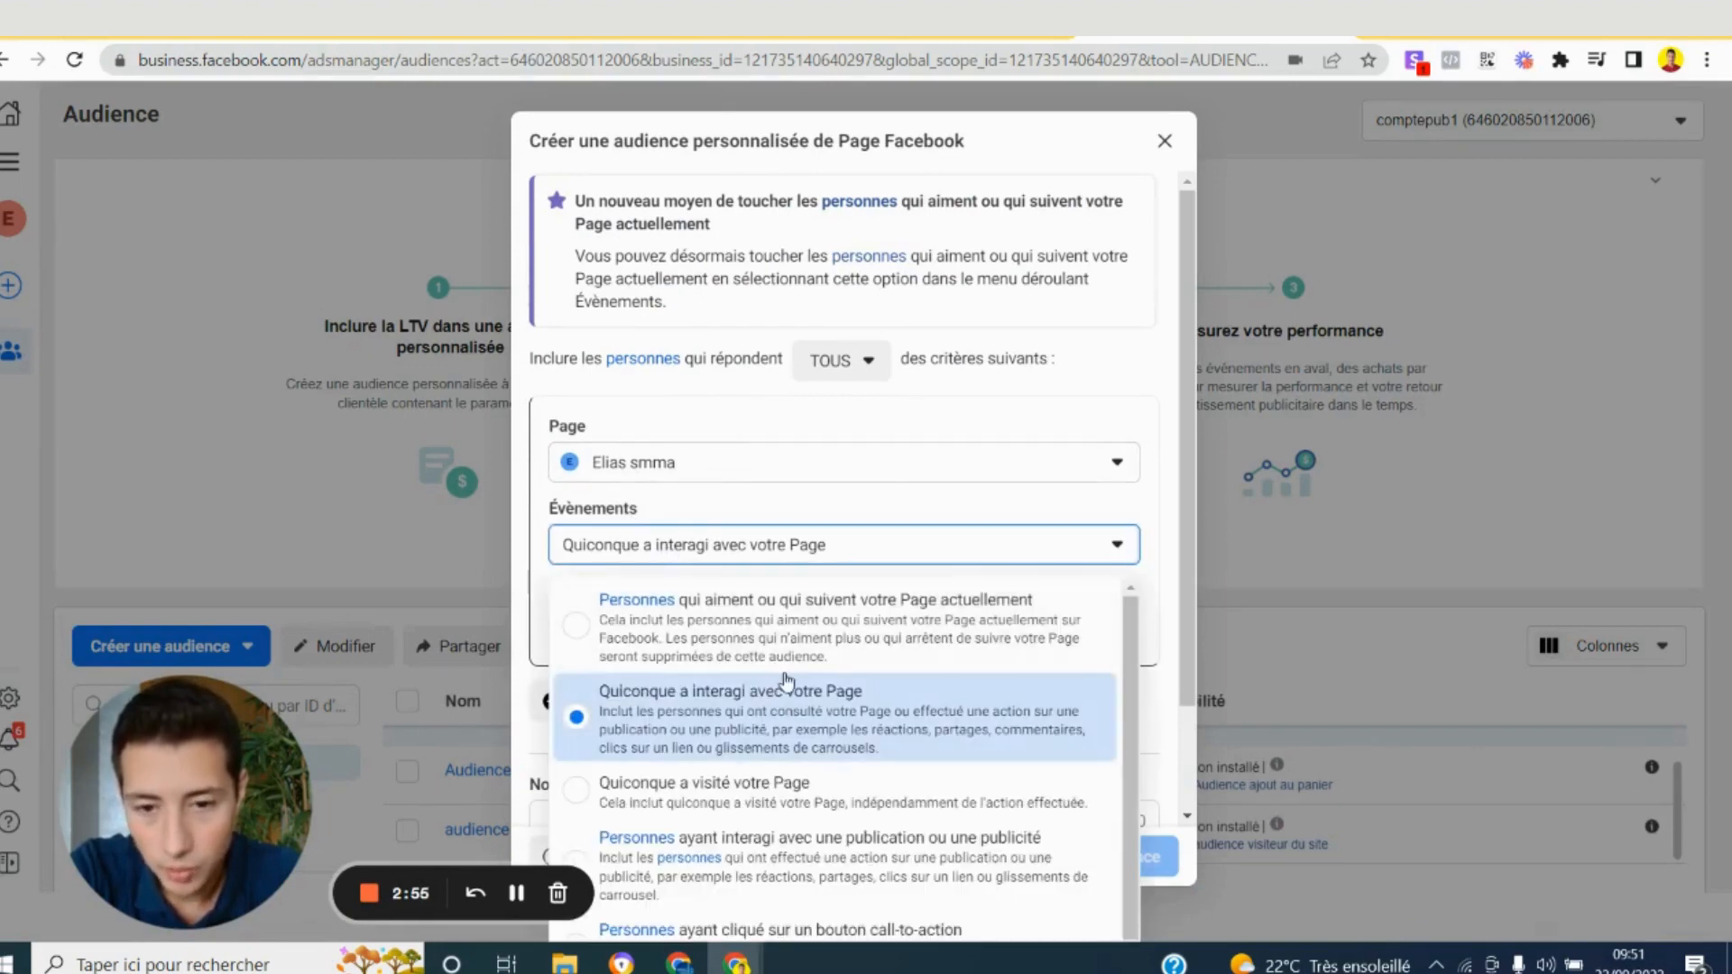
scroll(723, 738, "down", 1)
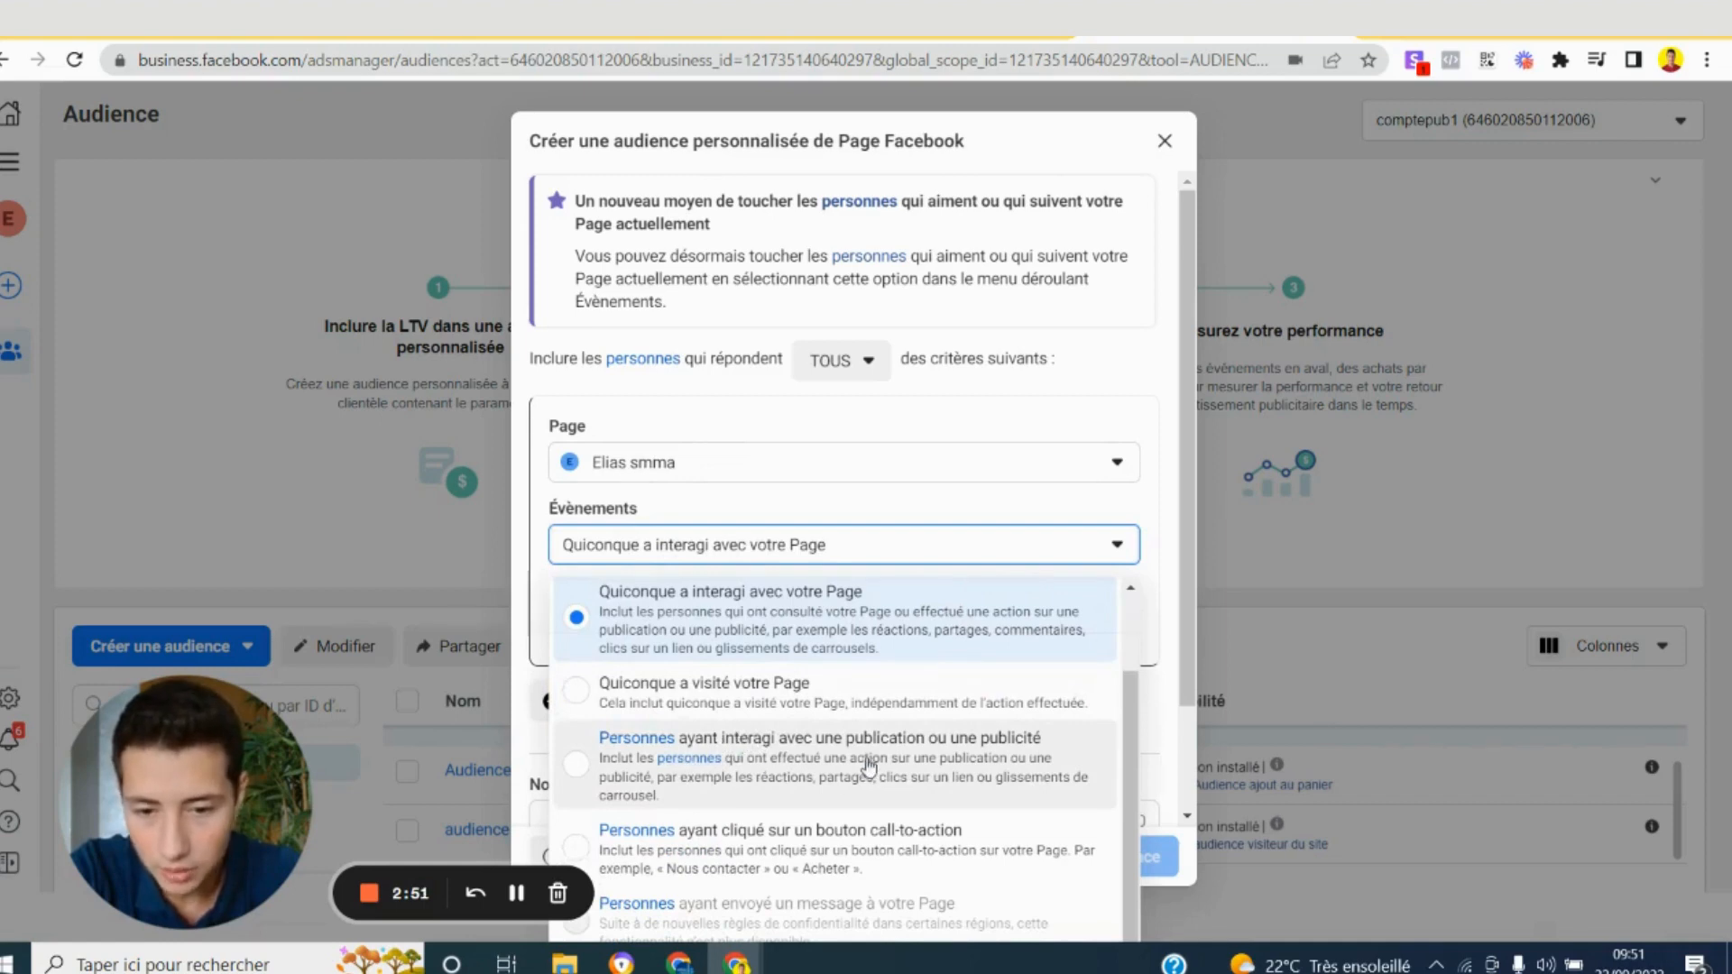
scroll(747, 738, "up", 1)
scroll(747, 738, "up", 1)
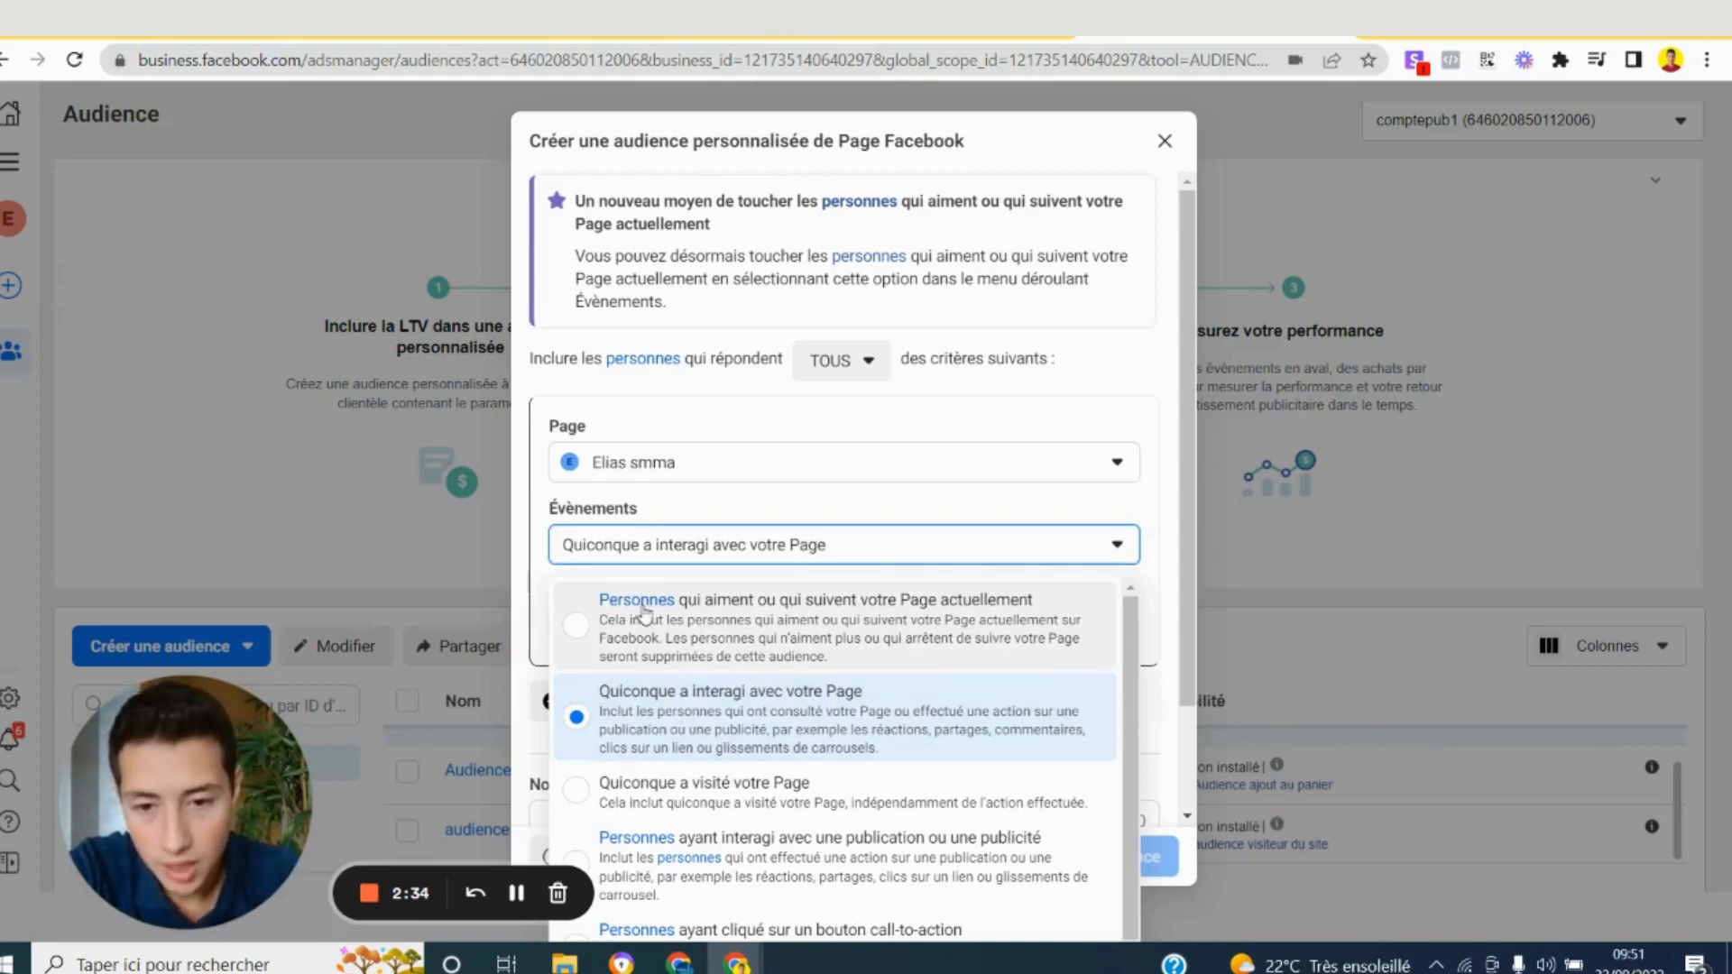
left_click(690, 722)
Name the custom audience "audience Fb Fan base"
scroll(803, 541, "down", 2)
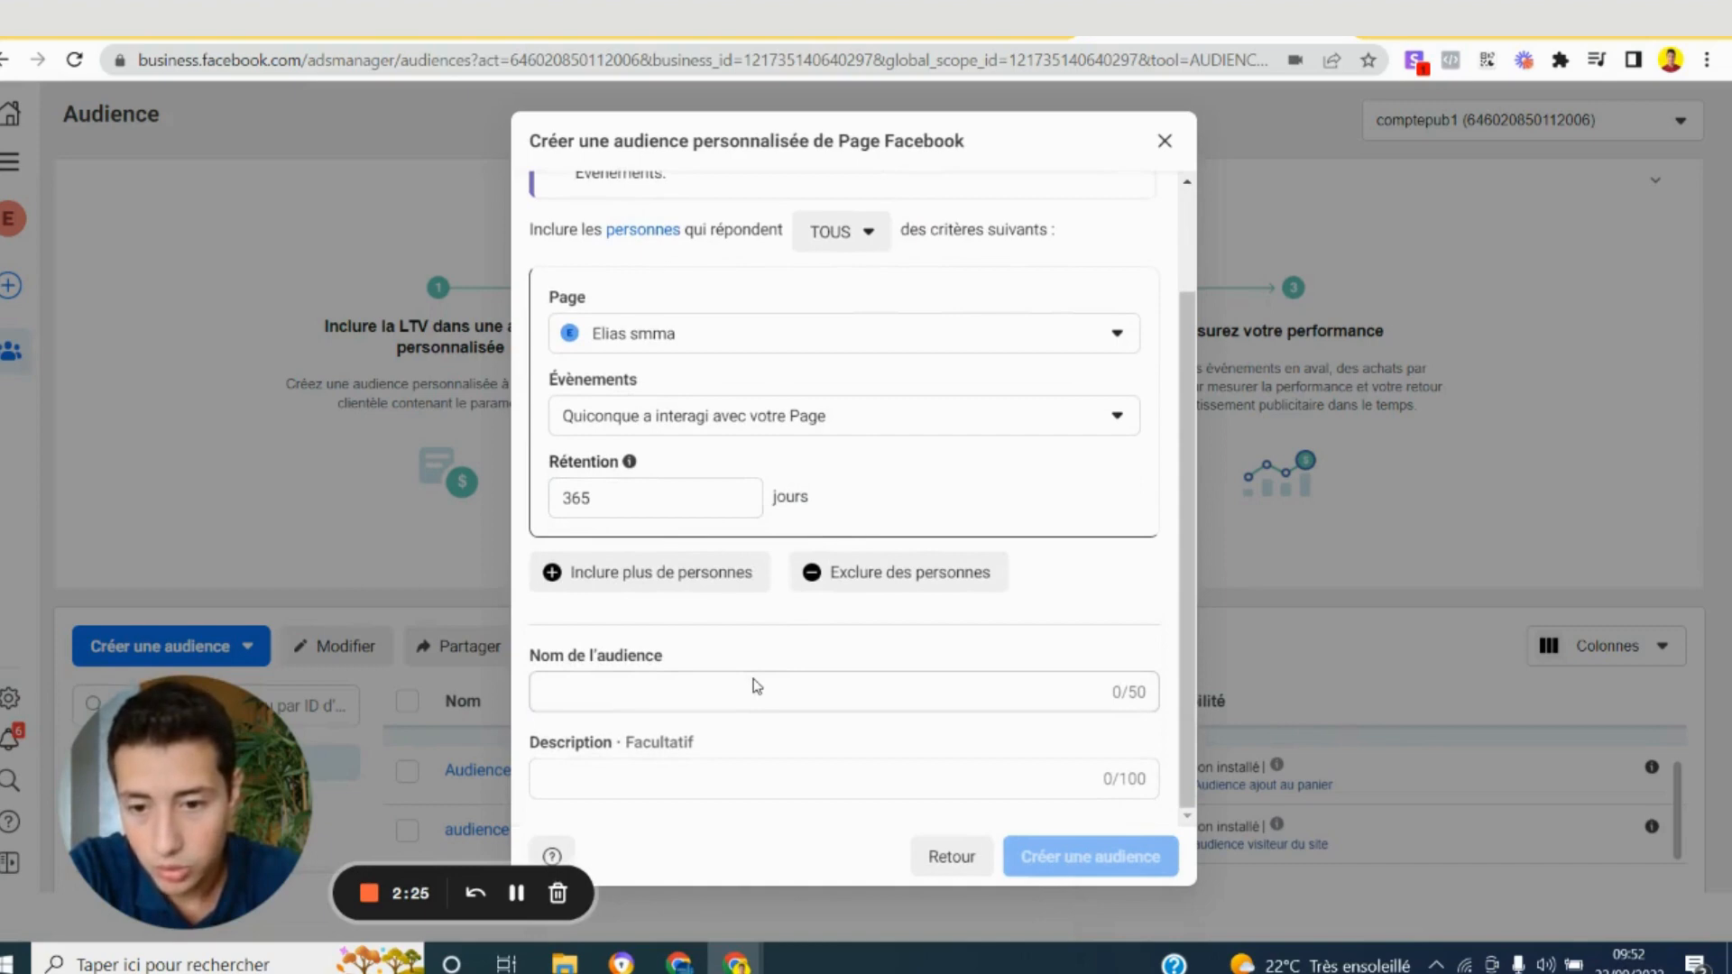
left_click(729, 701)
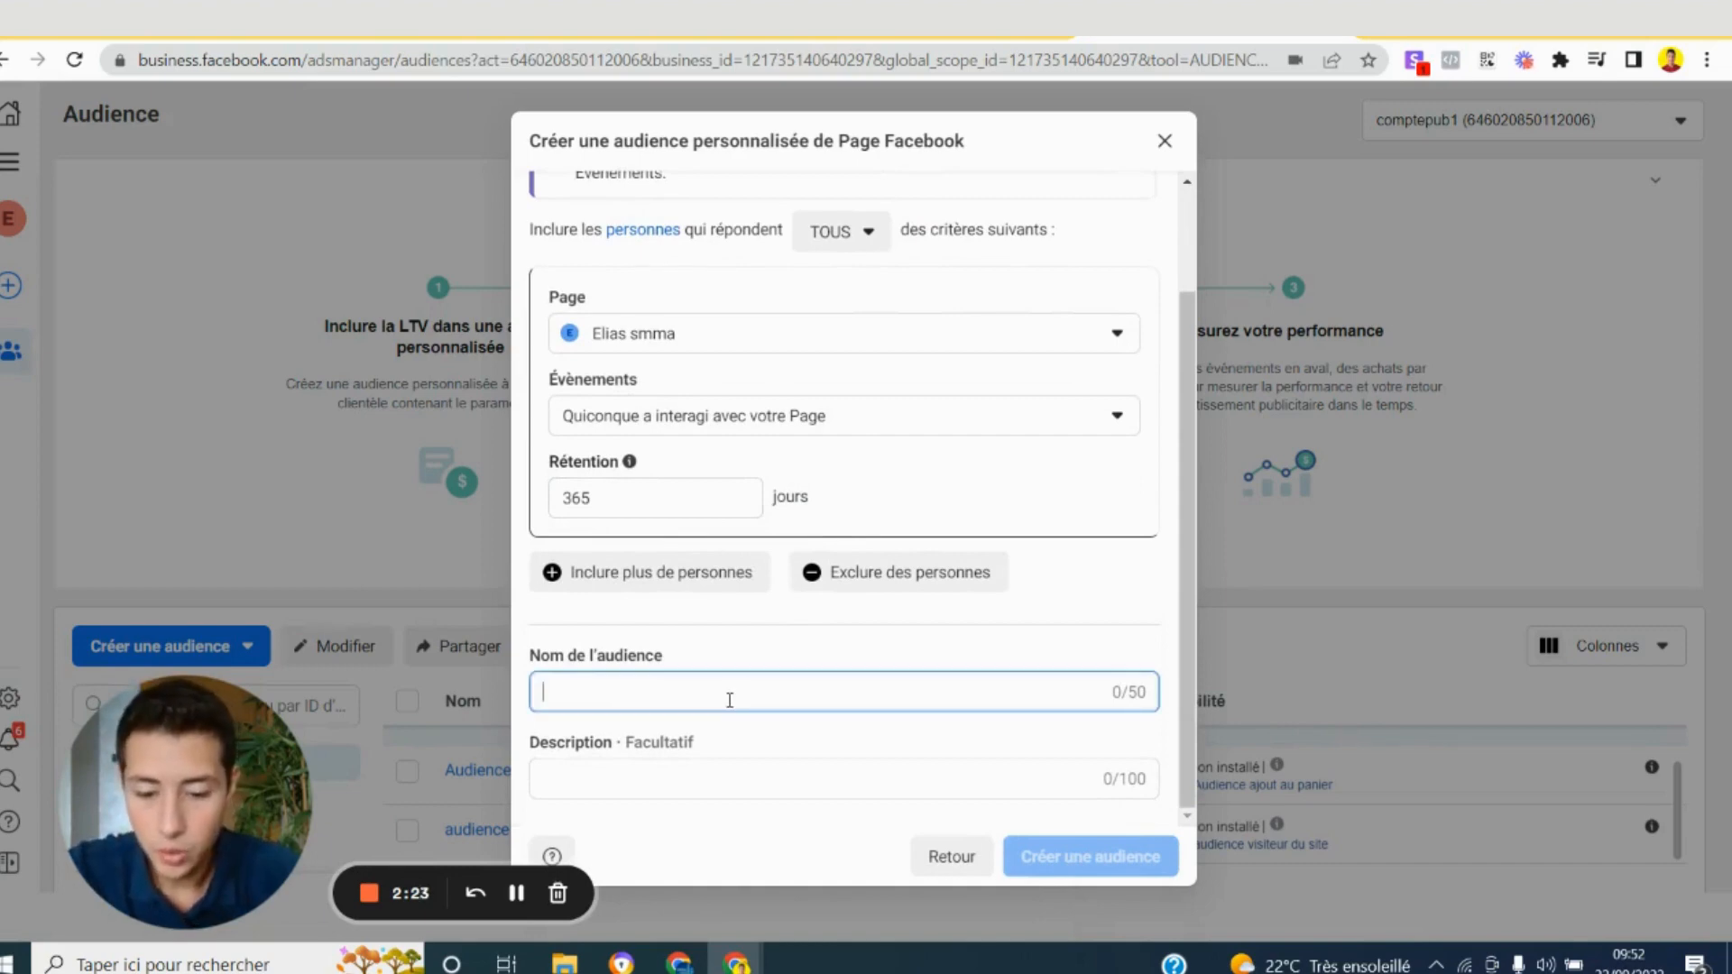
type("audie")
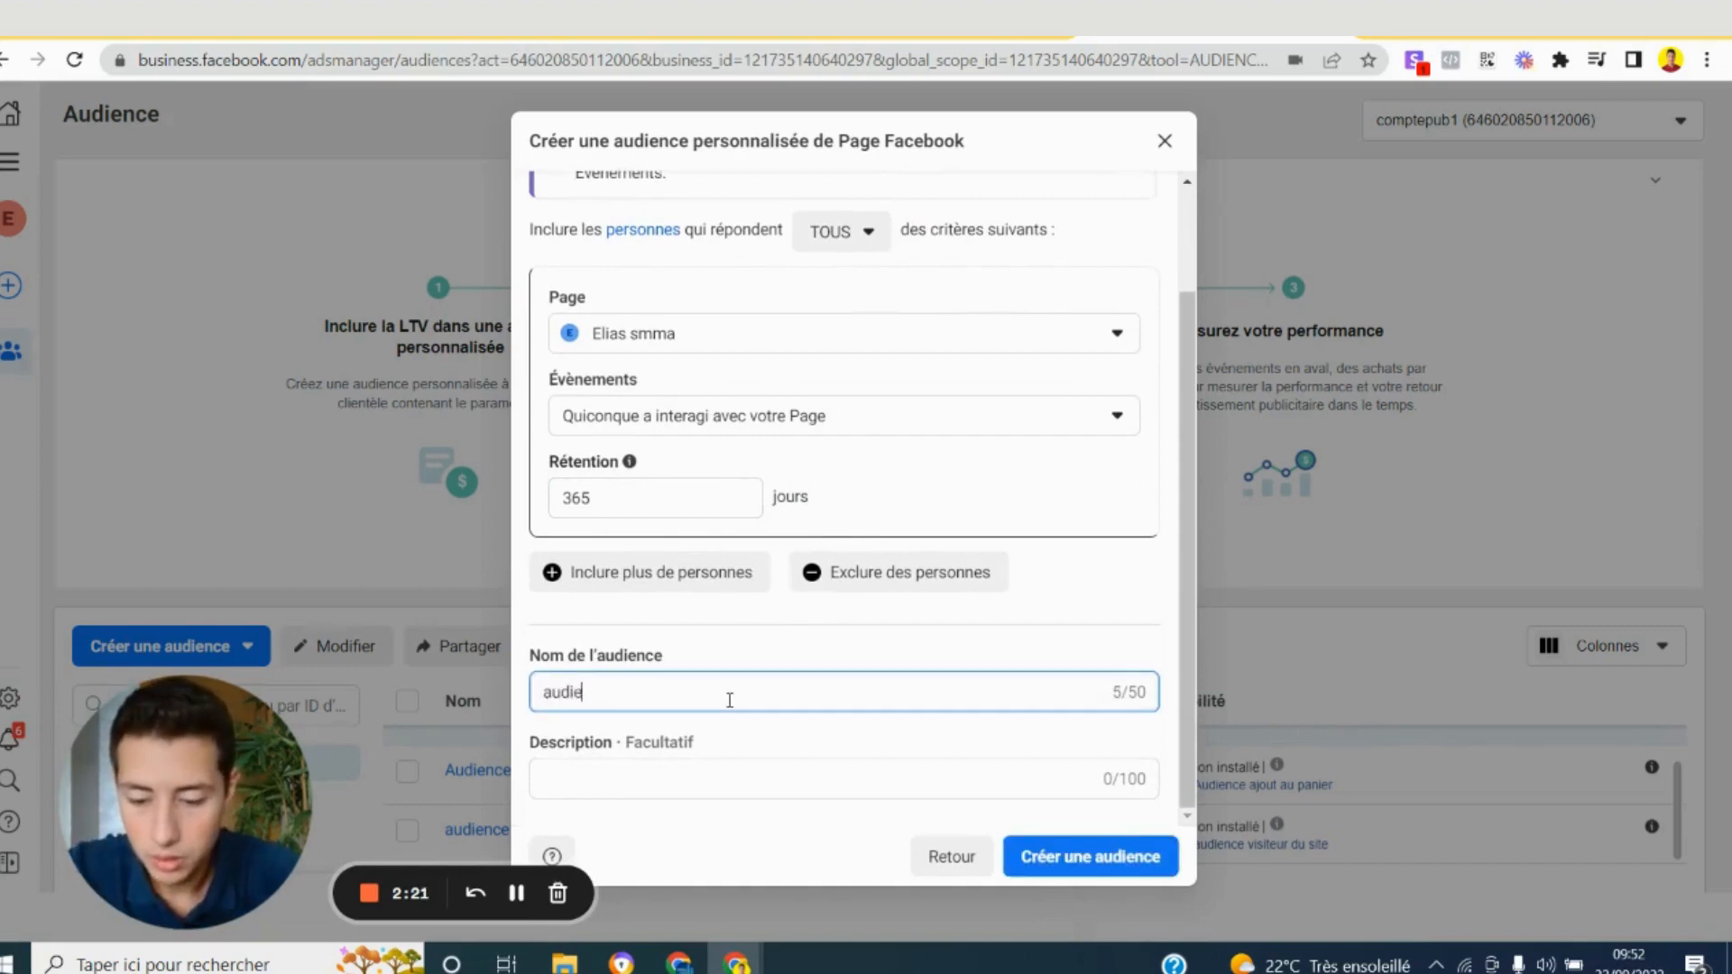
type("nce Fb Fan ba")
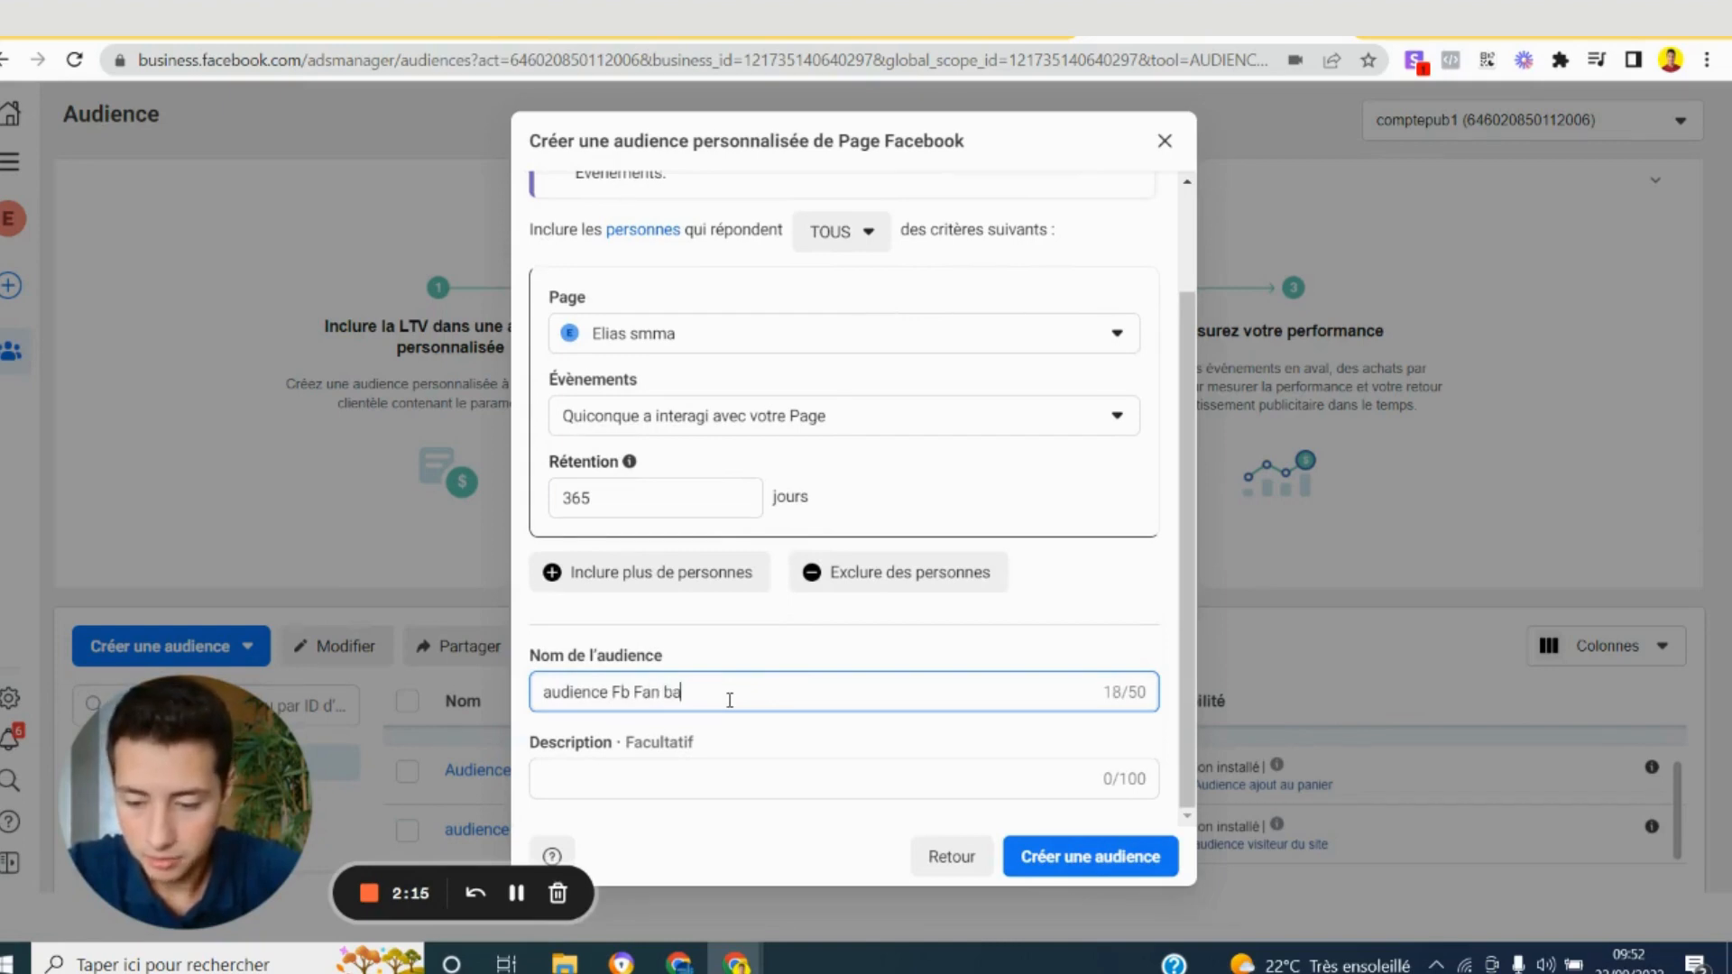
type("se")
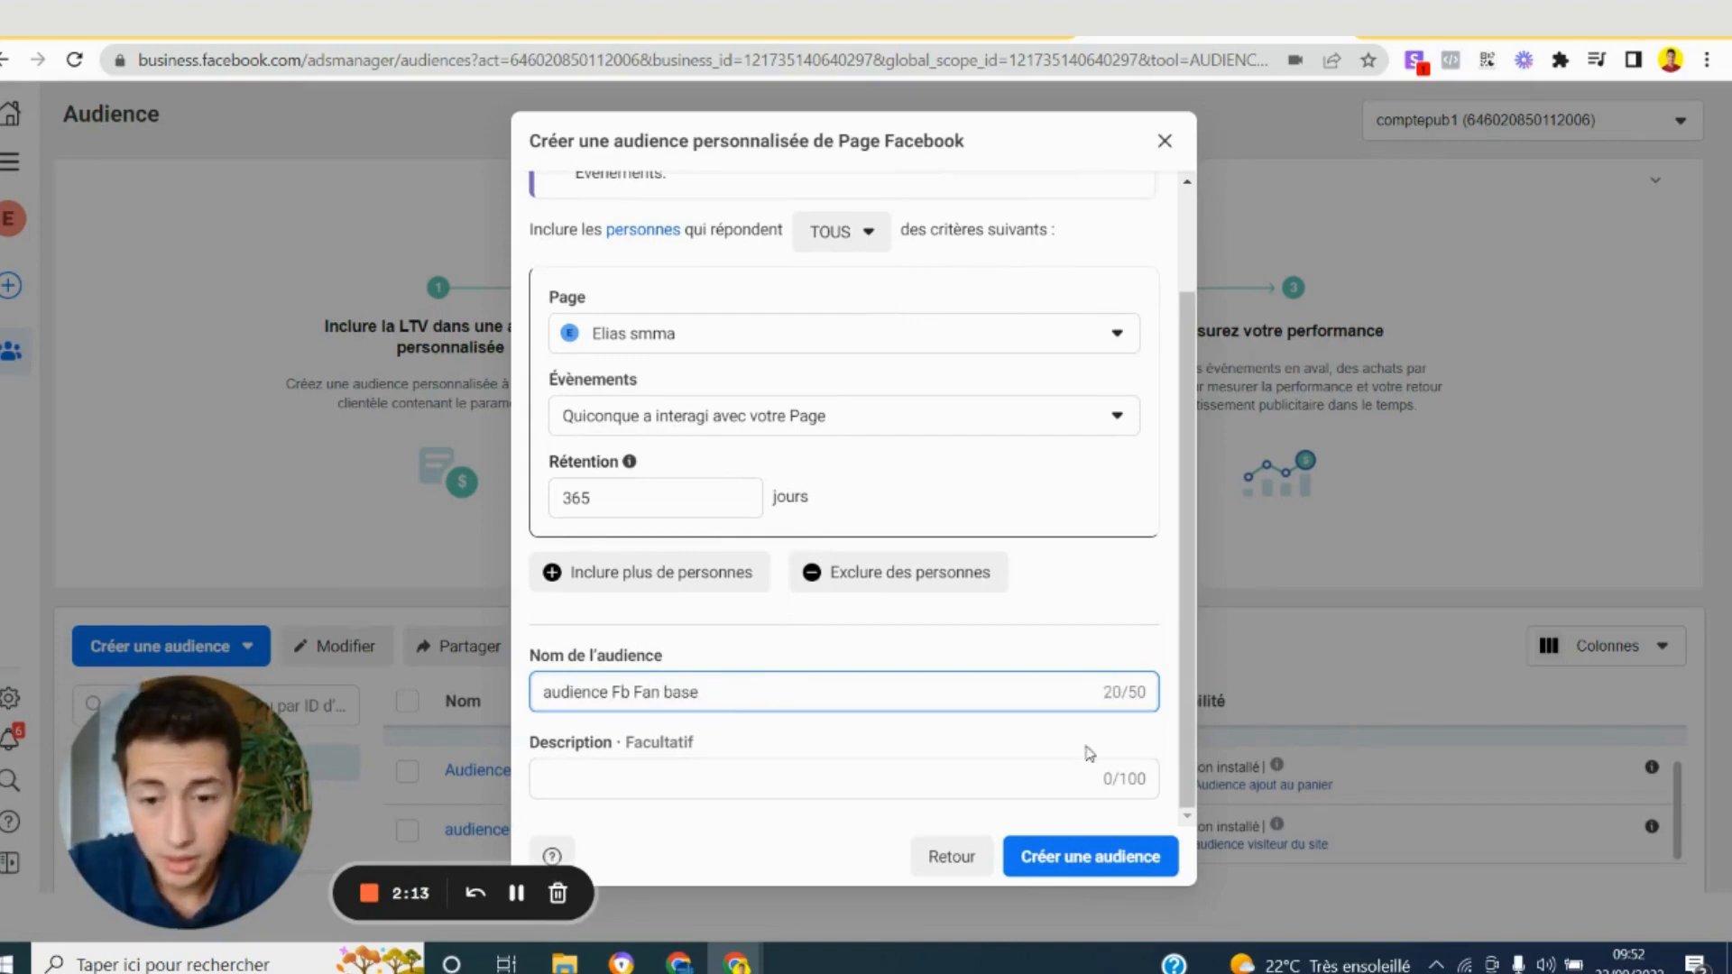
Create the Facebook page custom audience and finish its creation dialog
left_click(1080, 875)
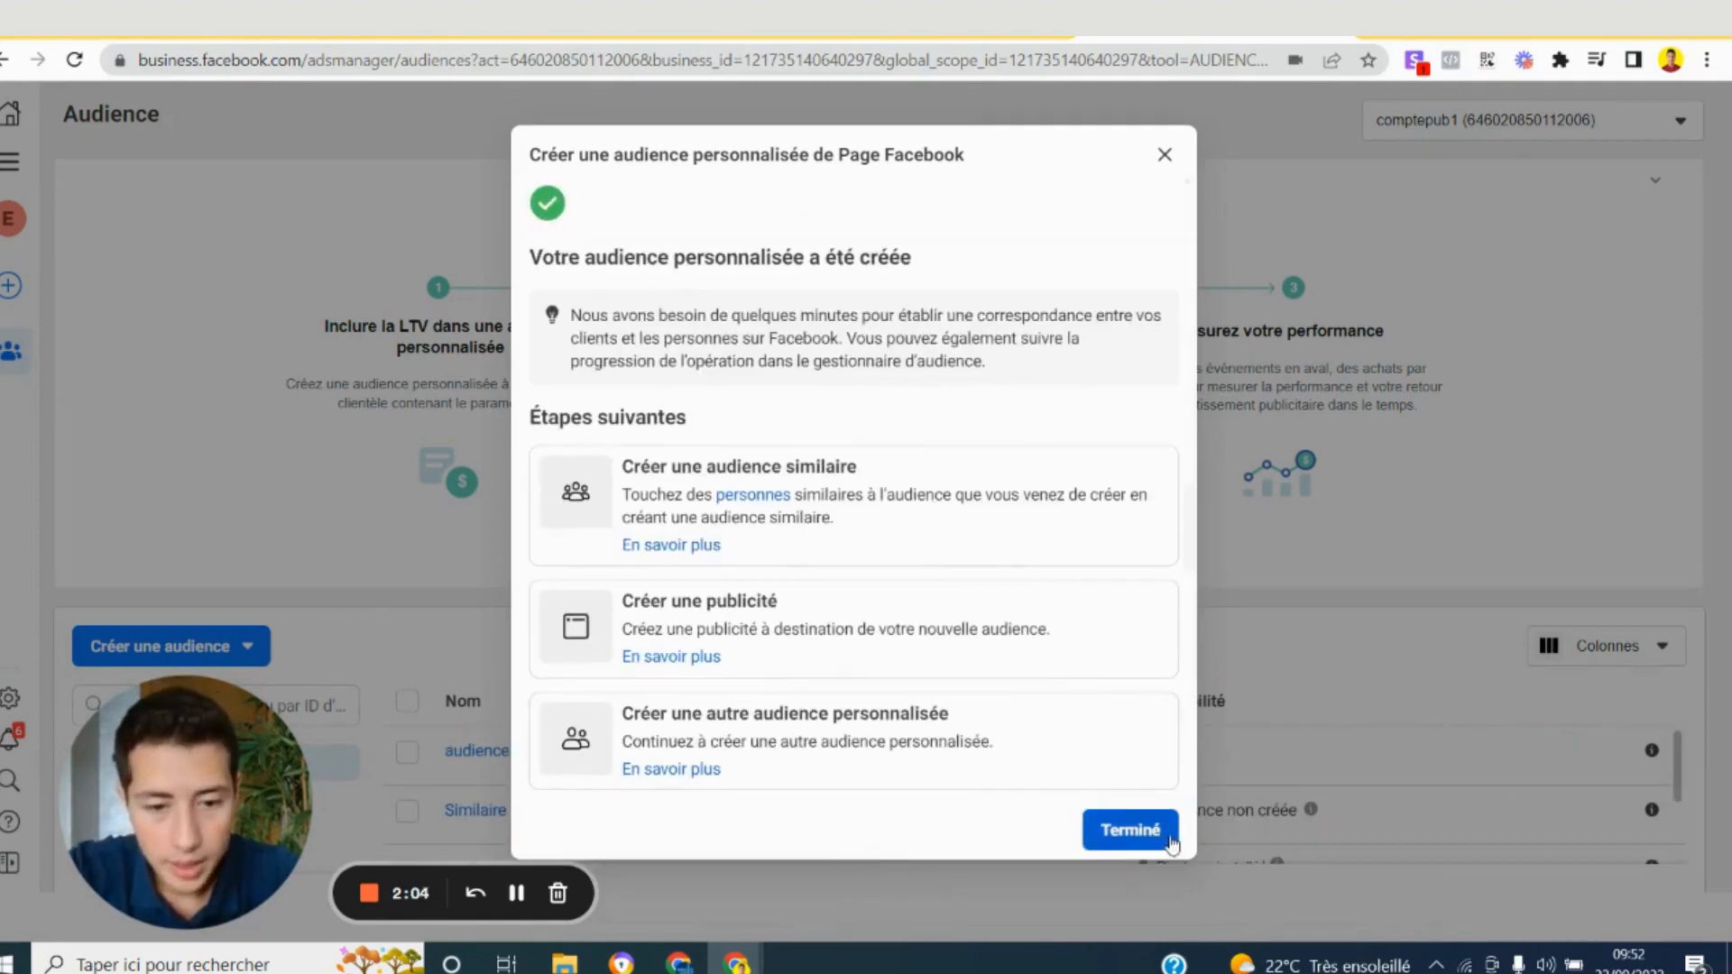
left_click(1142, 832)
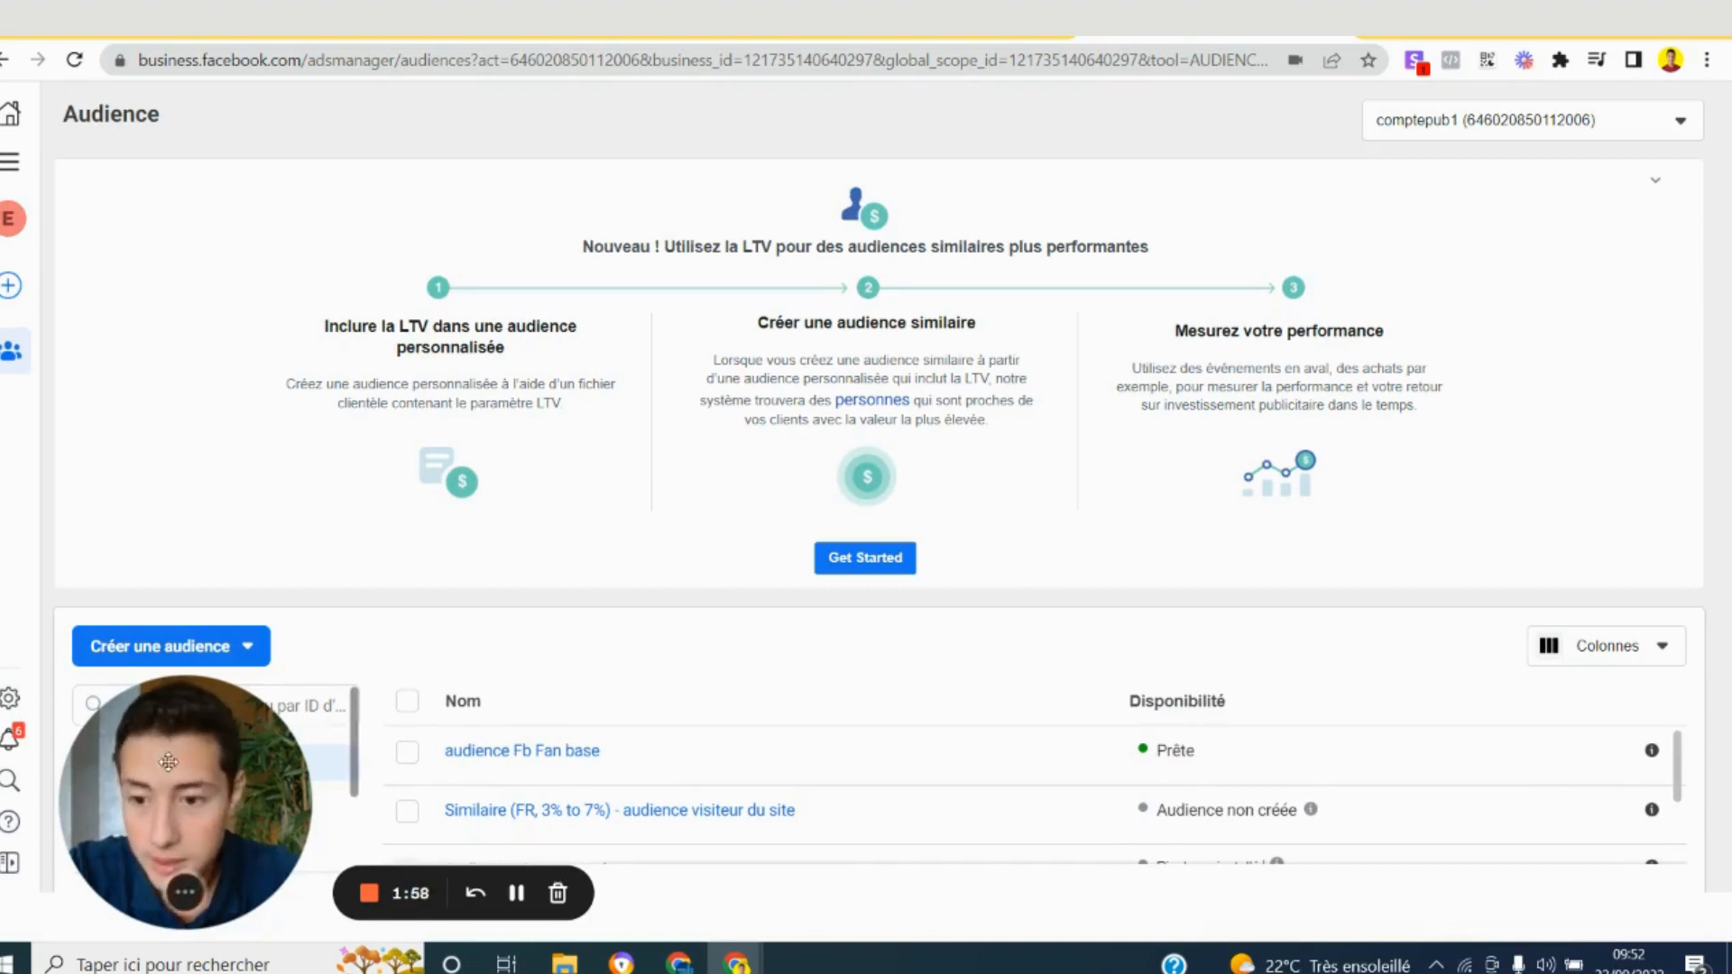
Start a new custom audience with Compte Instagram as its source
left_click_drag(111, 759, 364, 760)
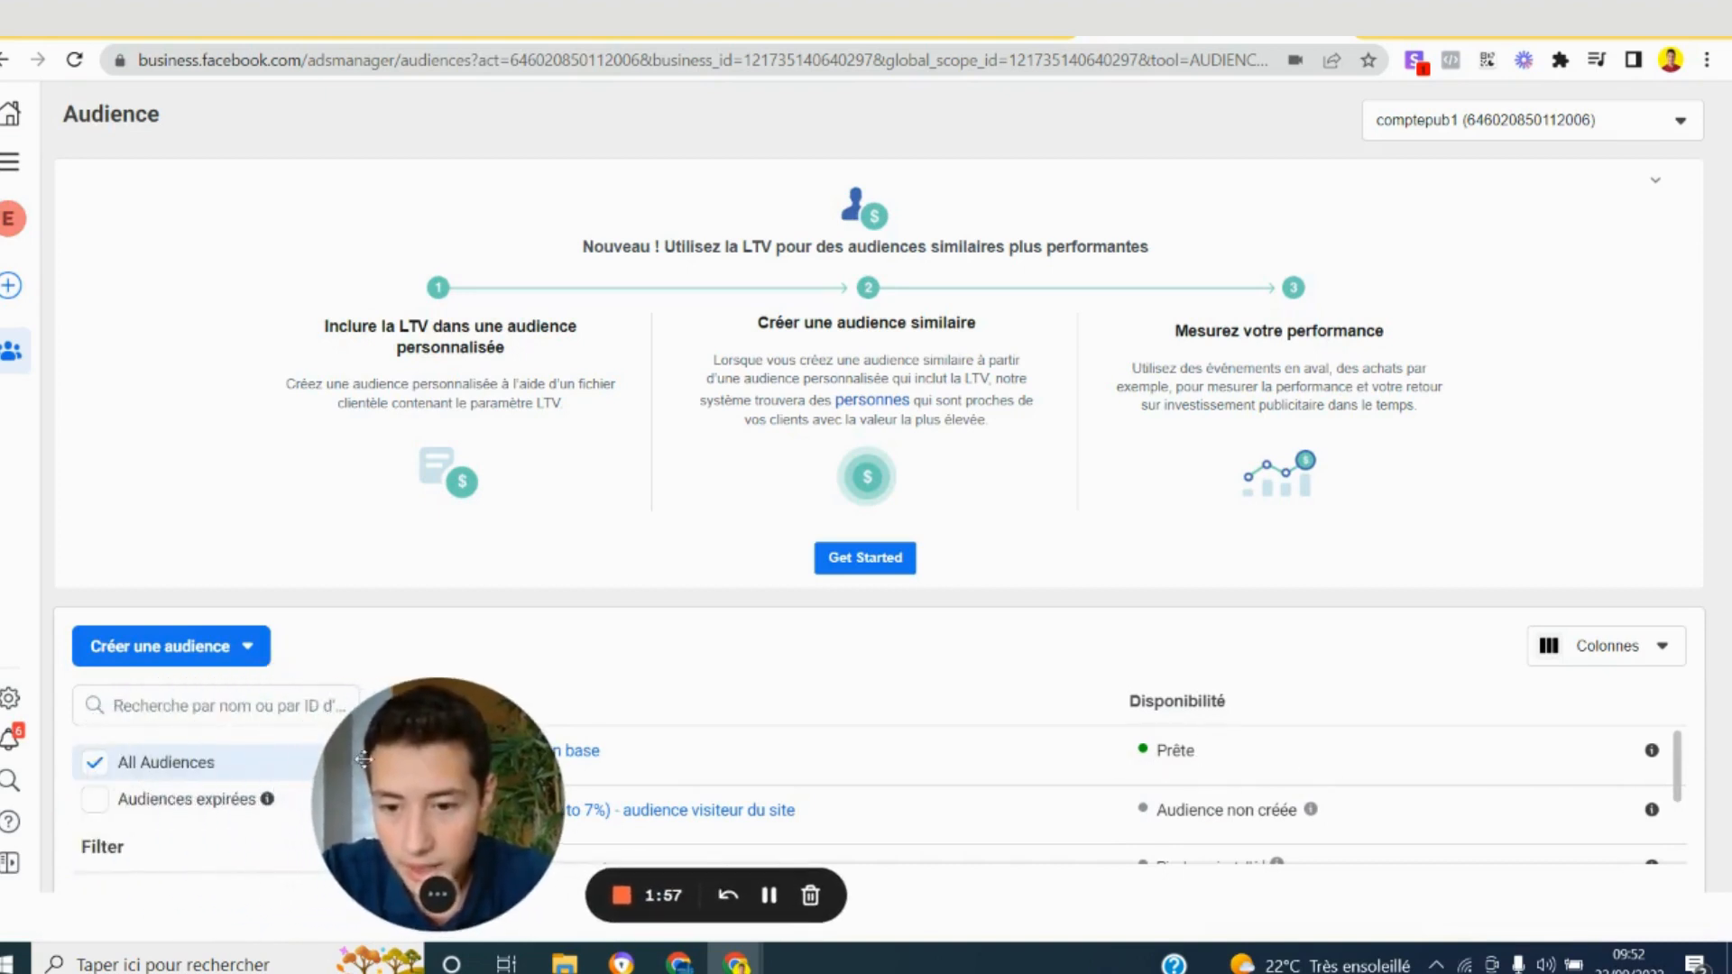
left_click(236, 655)
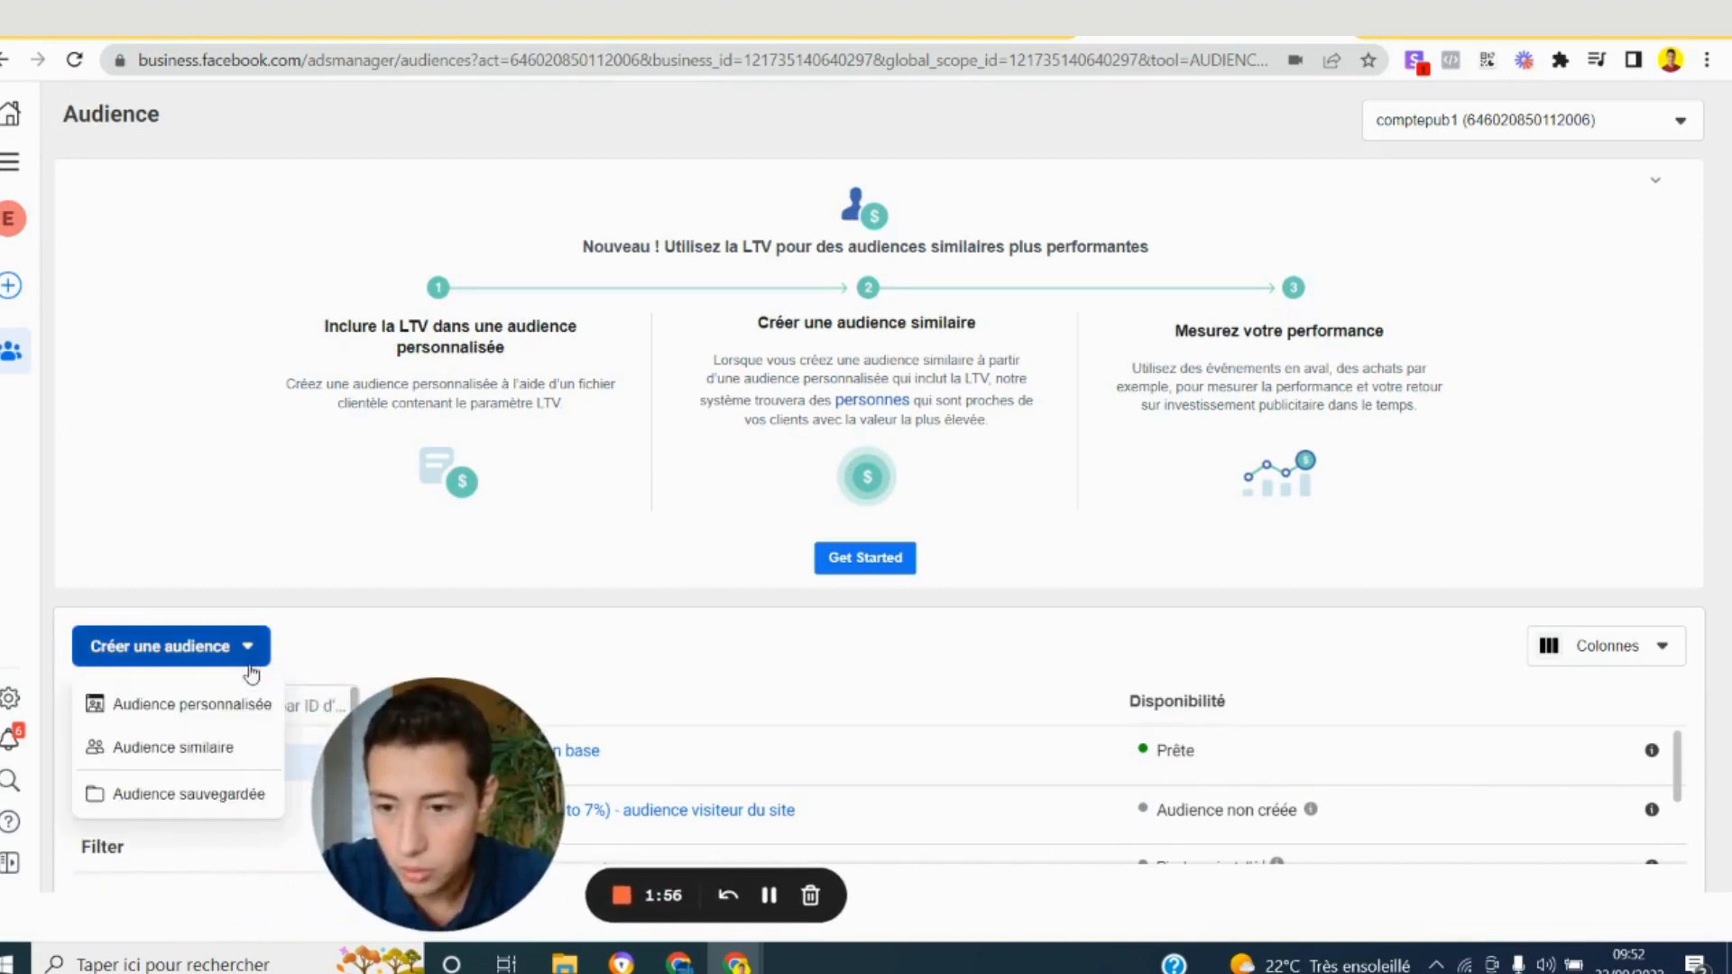
left_click(225, 721)
left_click_drag(457, 774, 173, 775)
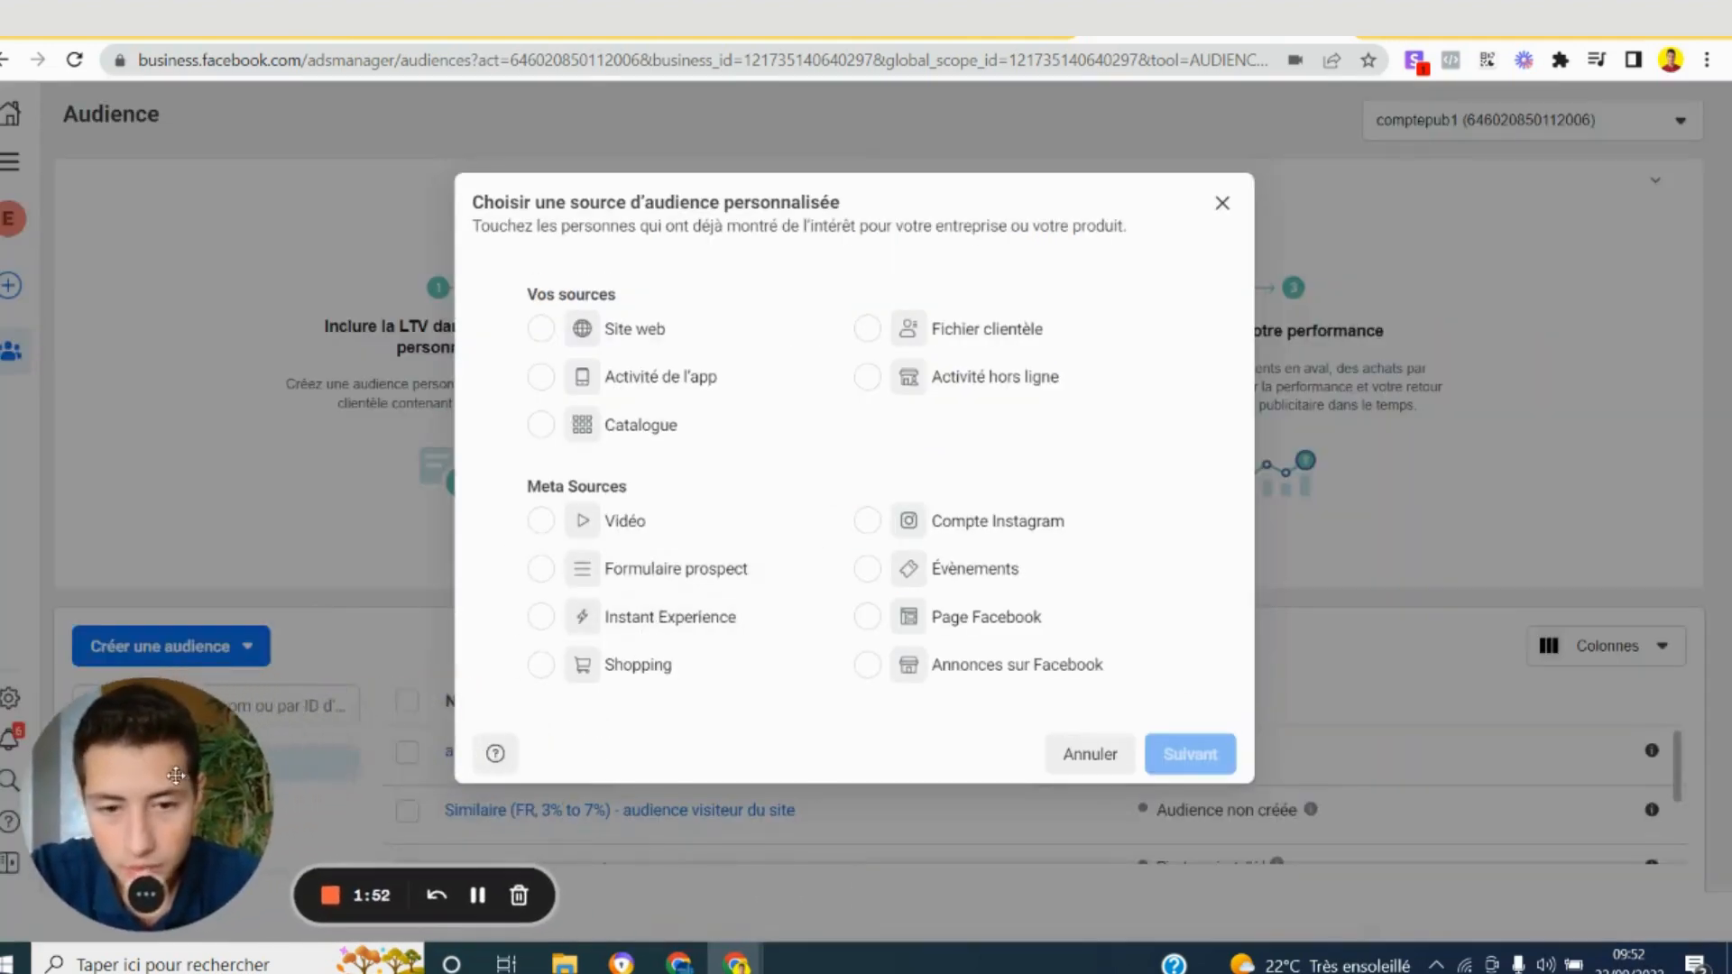
left_click(943, 521)
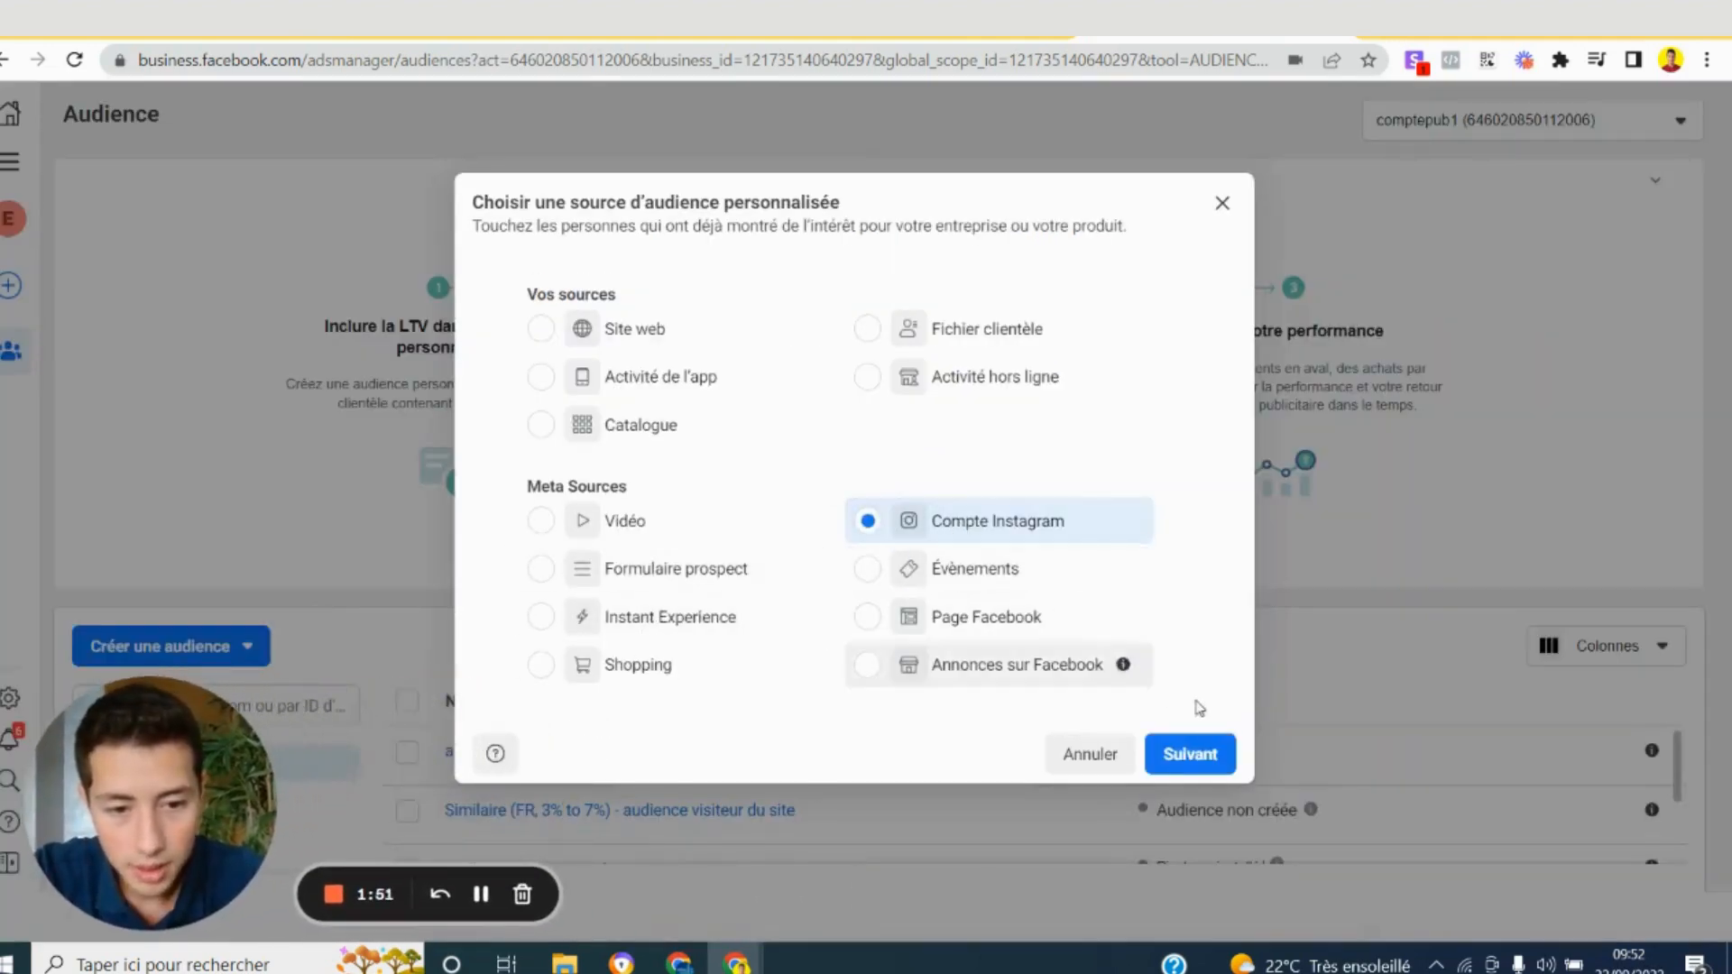
left_click(1209, 758)
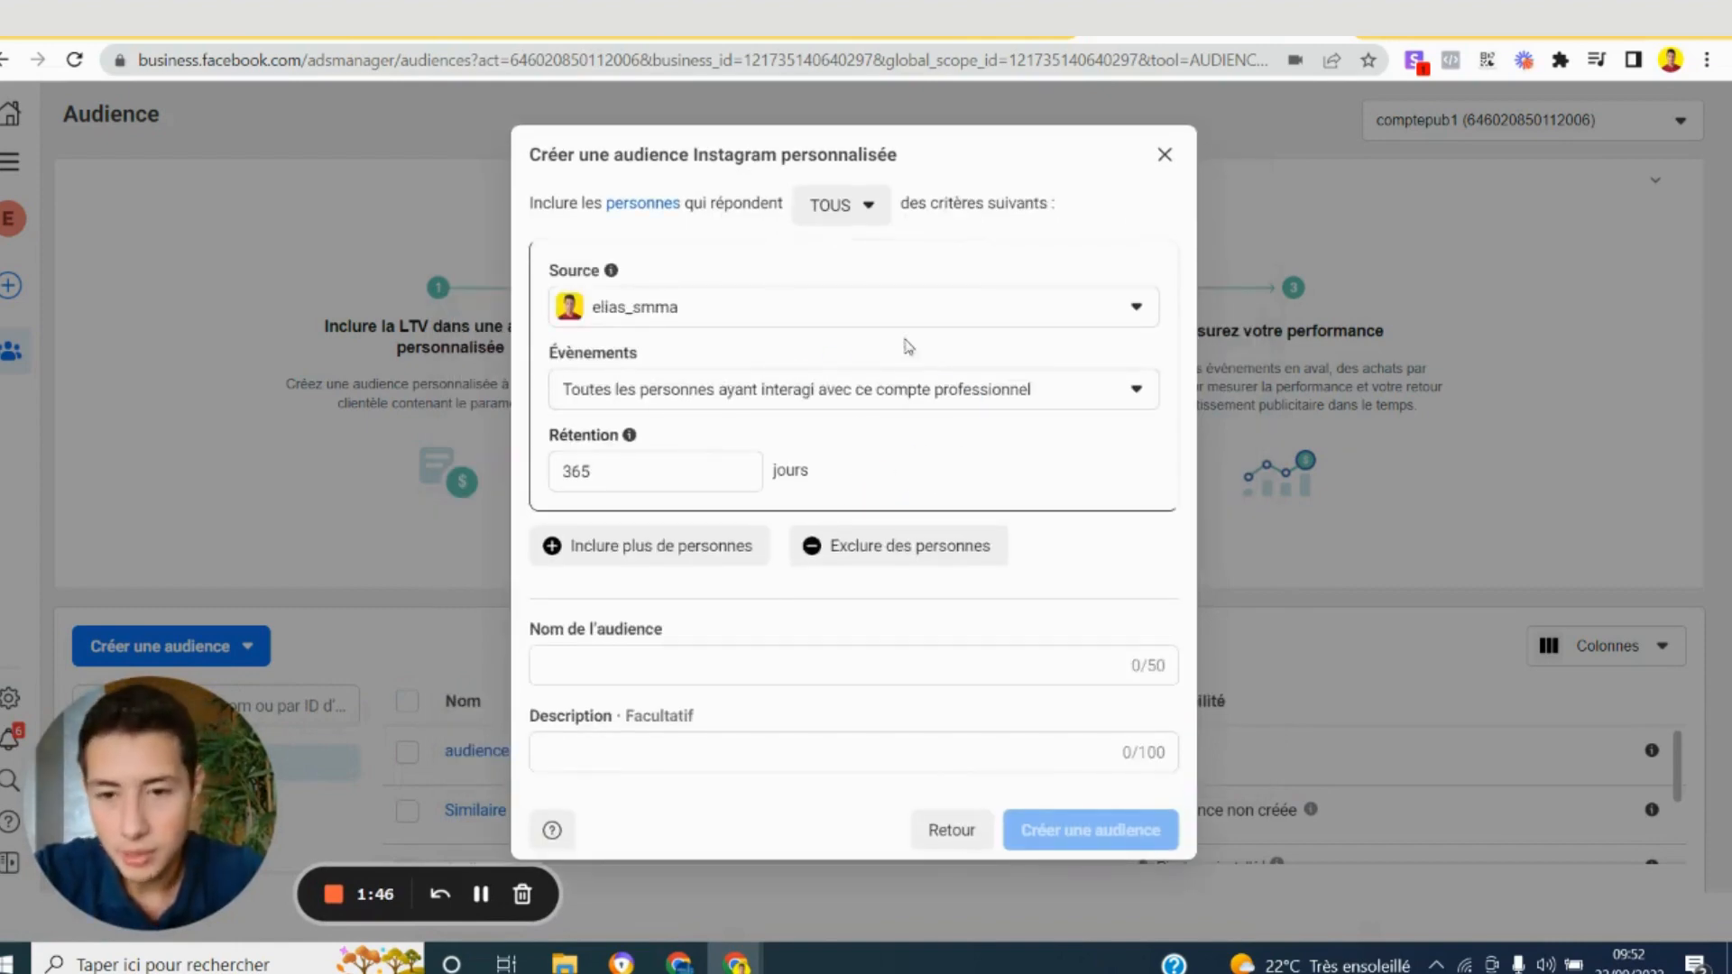
Keep the connected Instagram account as the source and the event Toutes les personnes ayant interagi avec ce compte professionnel
left_click(982, 311)
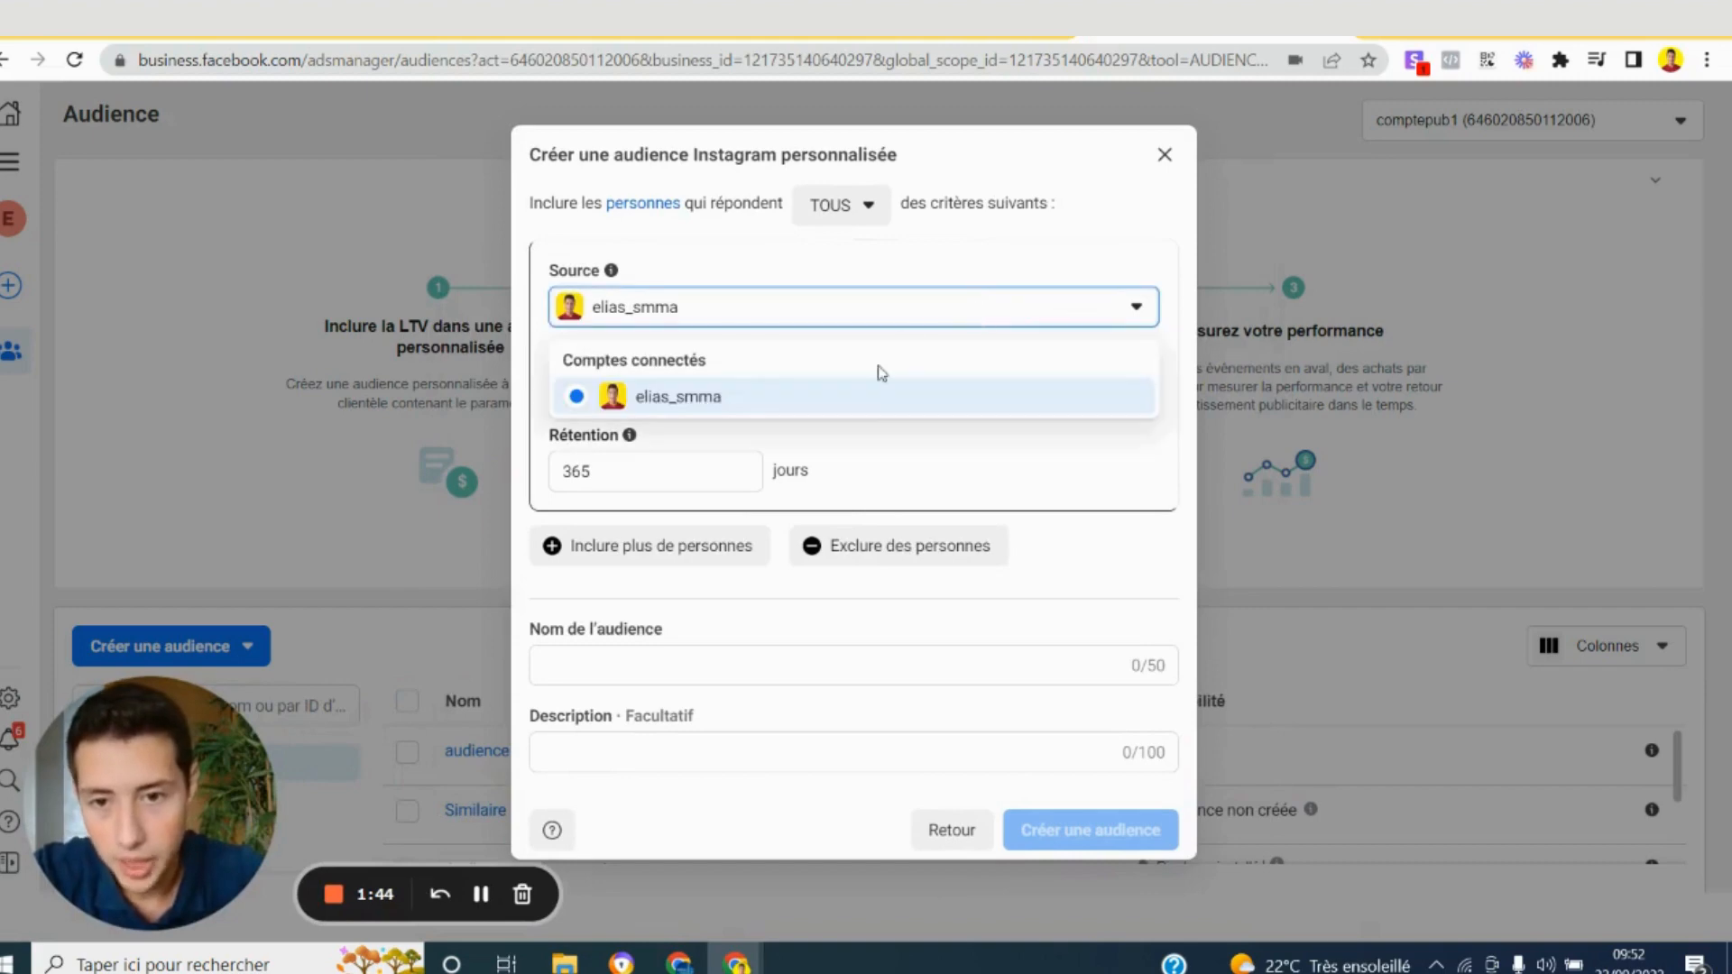
left_click(831, 390)
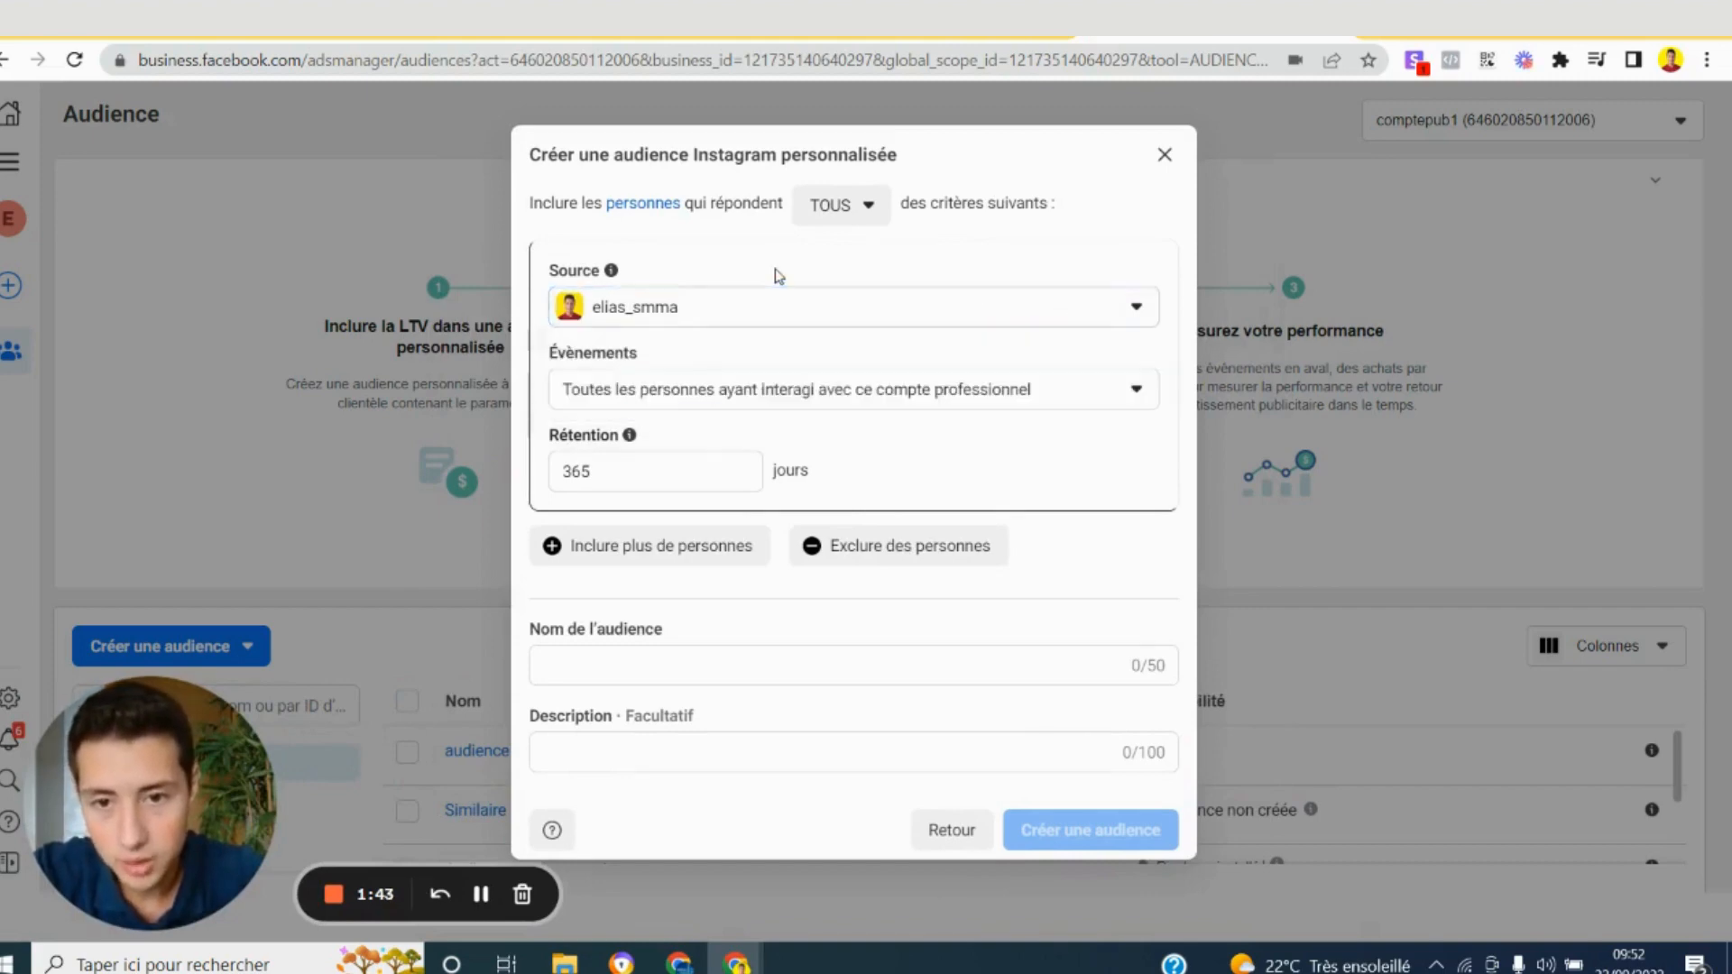
left_click(755, 401)
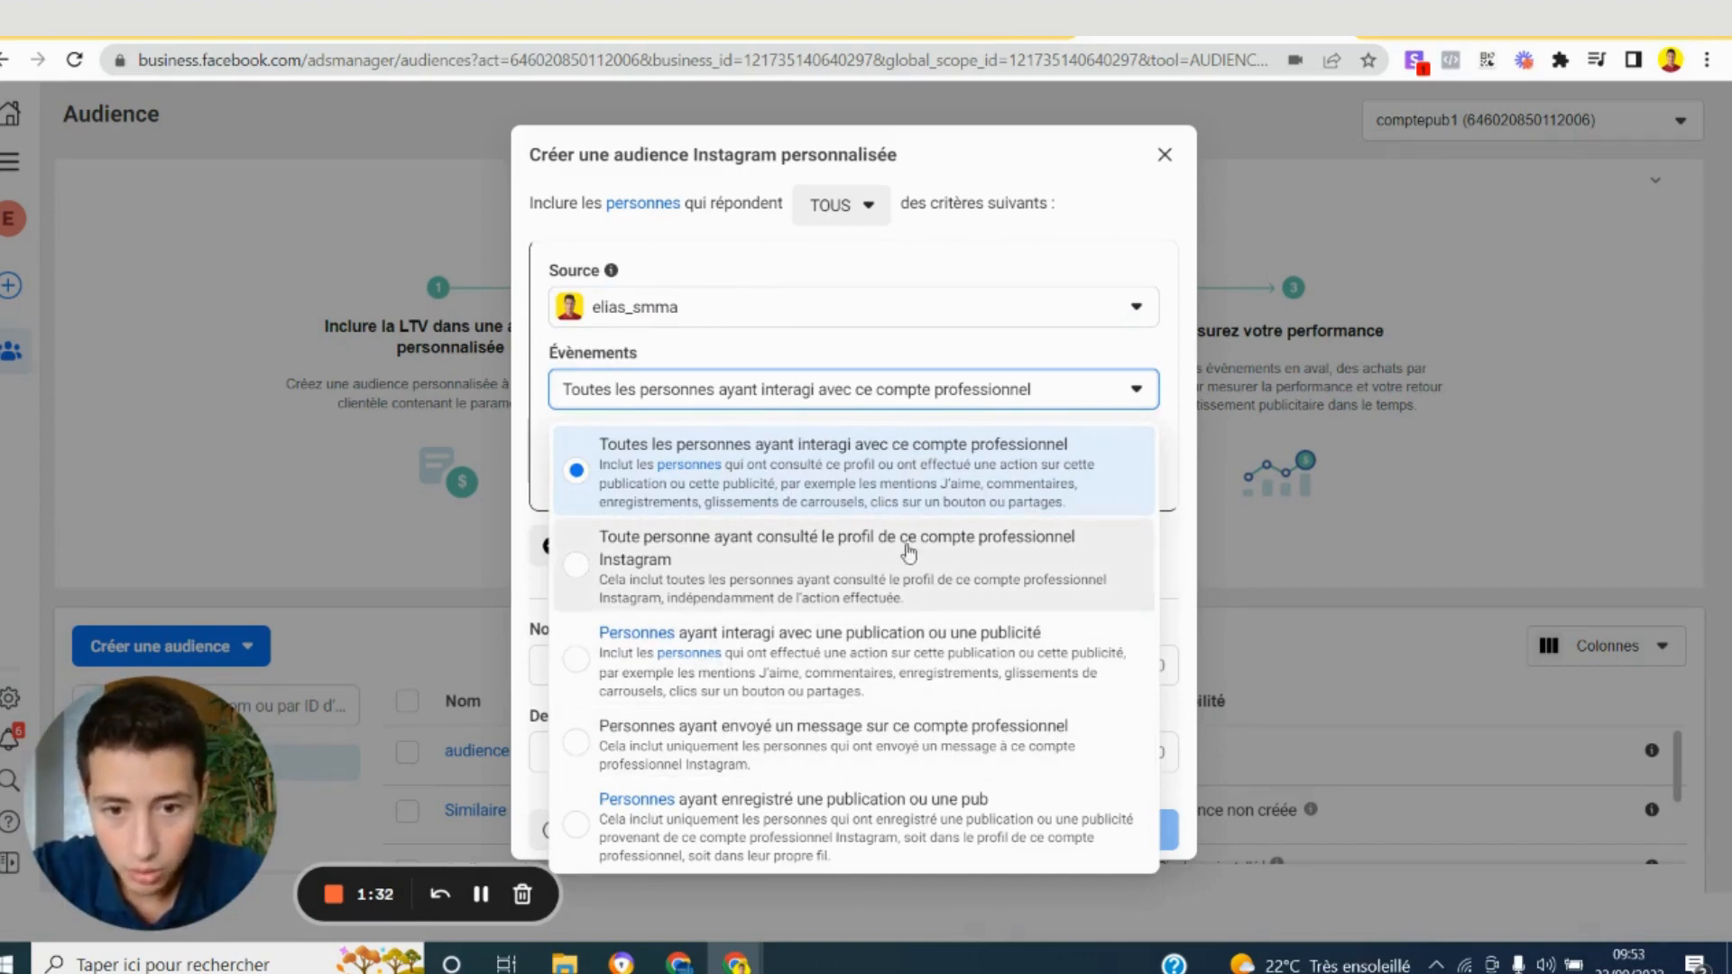
left_click(847, 345)
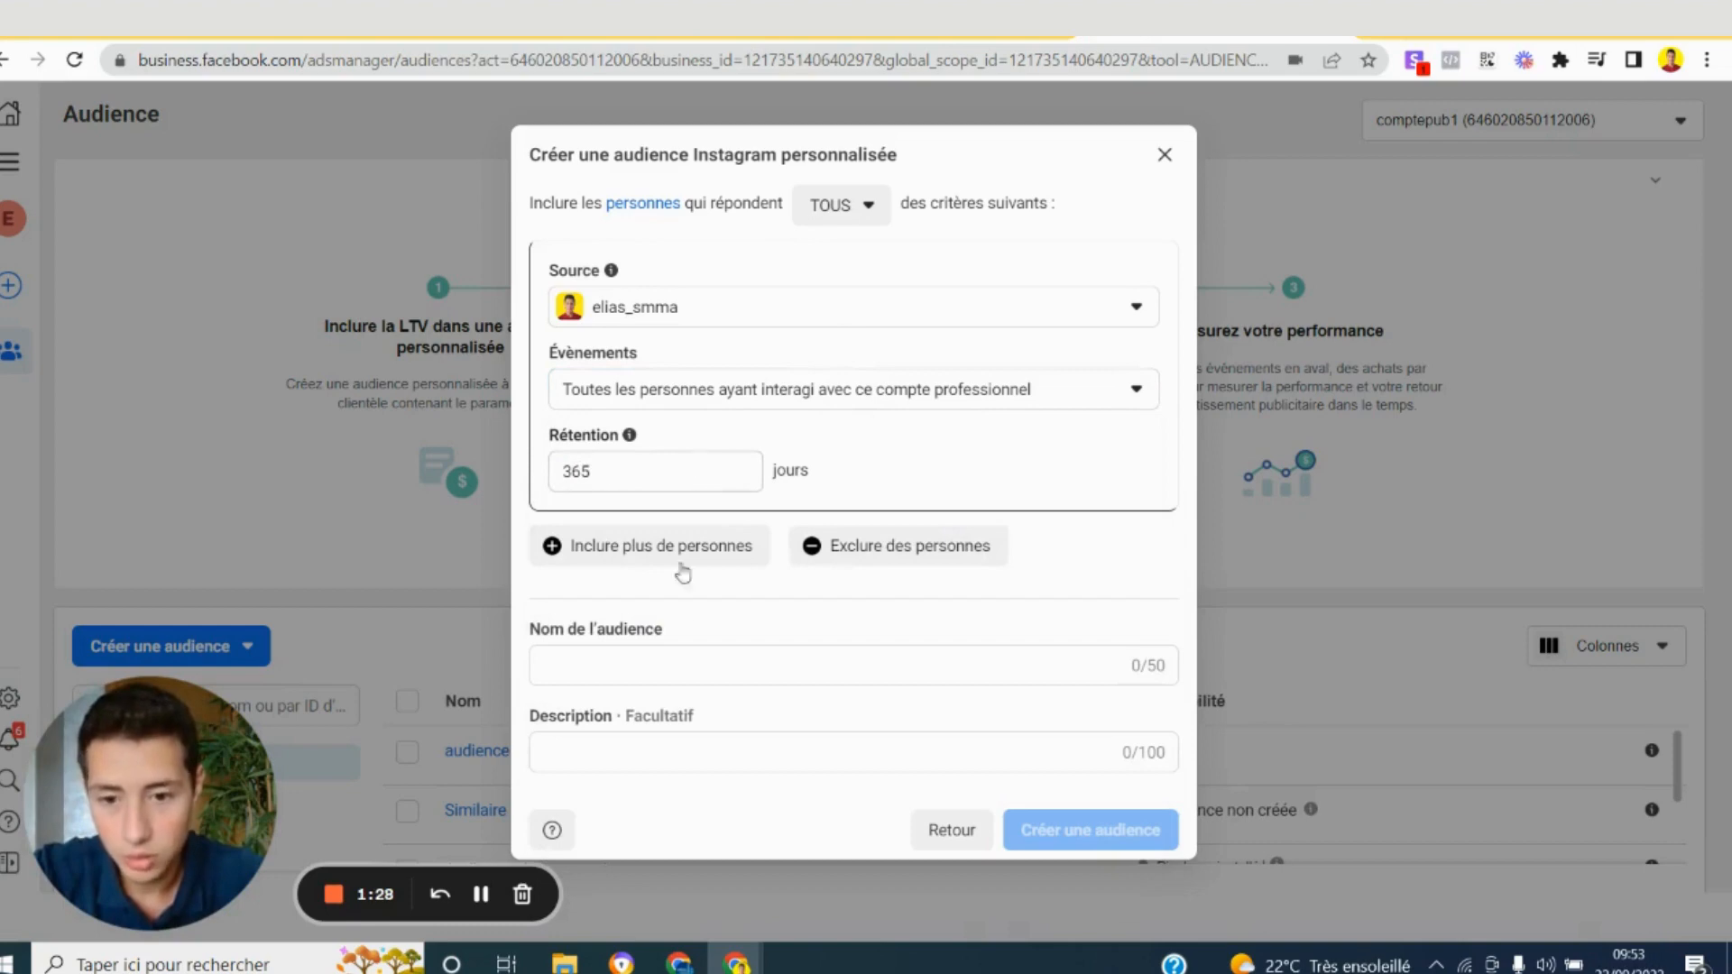
Name the Instagram audience "audience insta fan base" and create it
left_click(707, 668)
type("audience i")
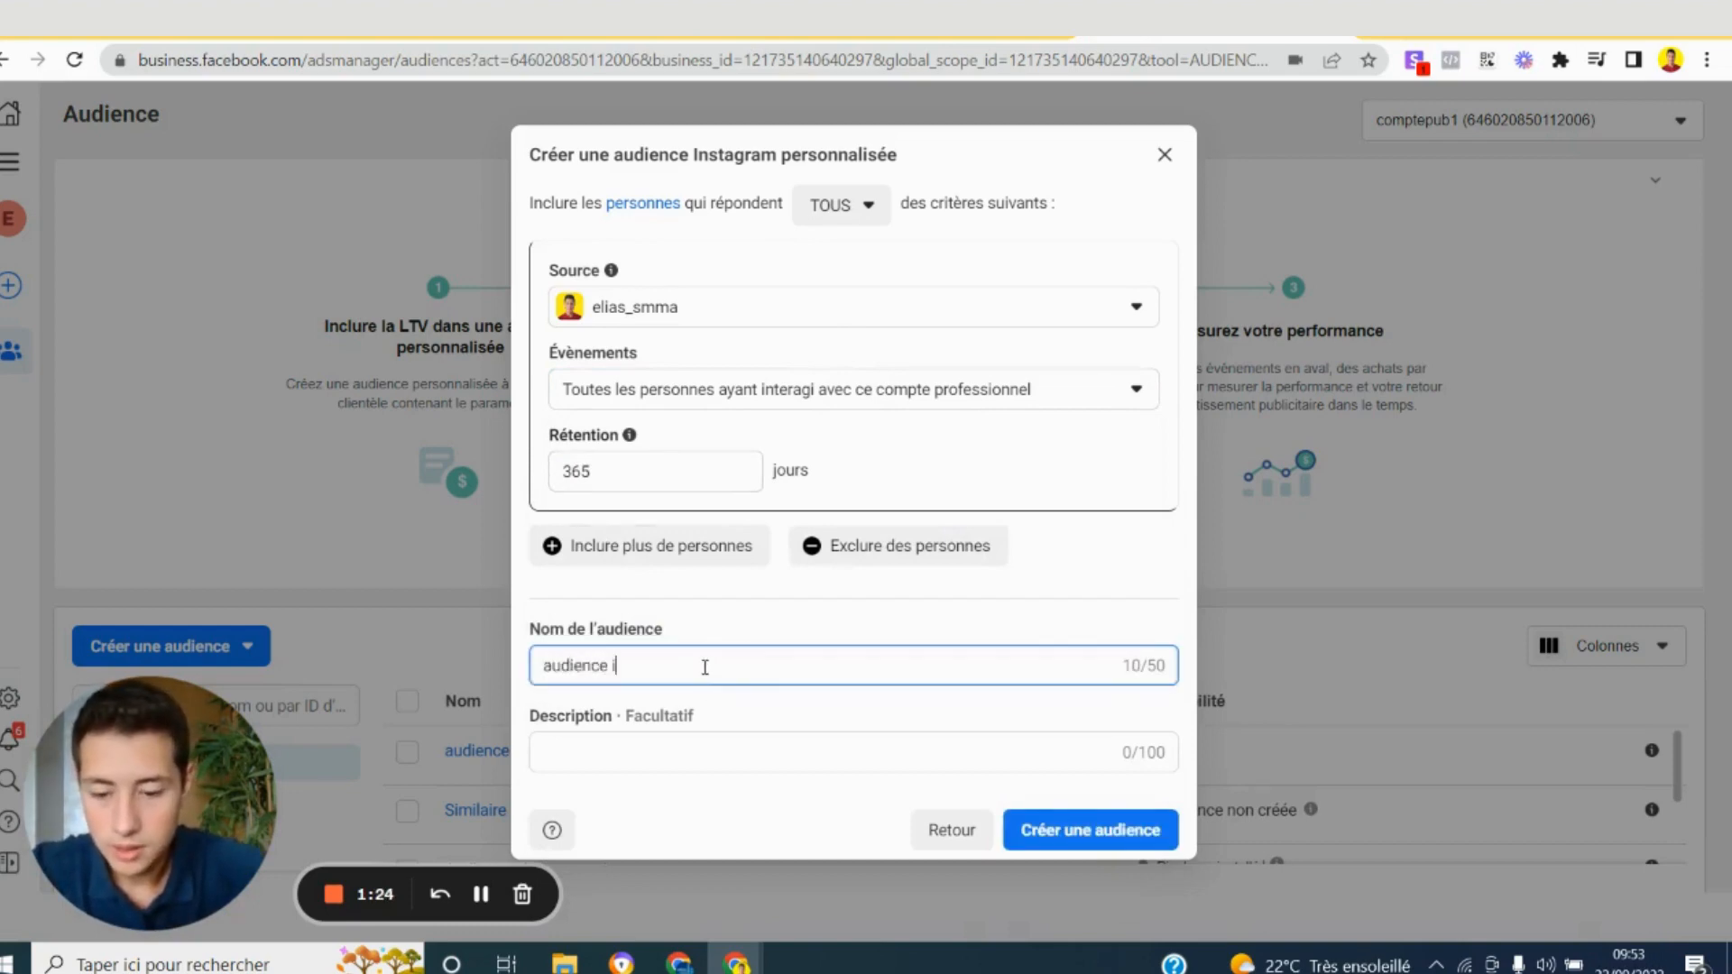
type("nsta fan base")
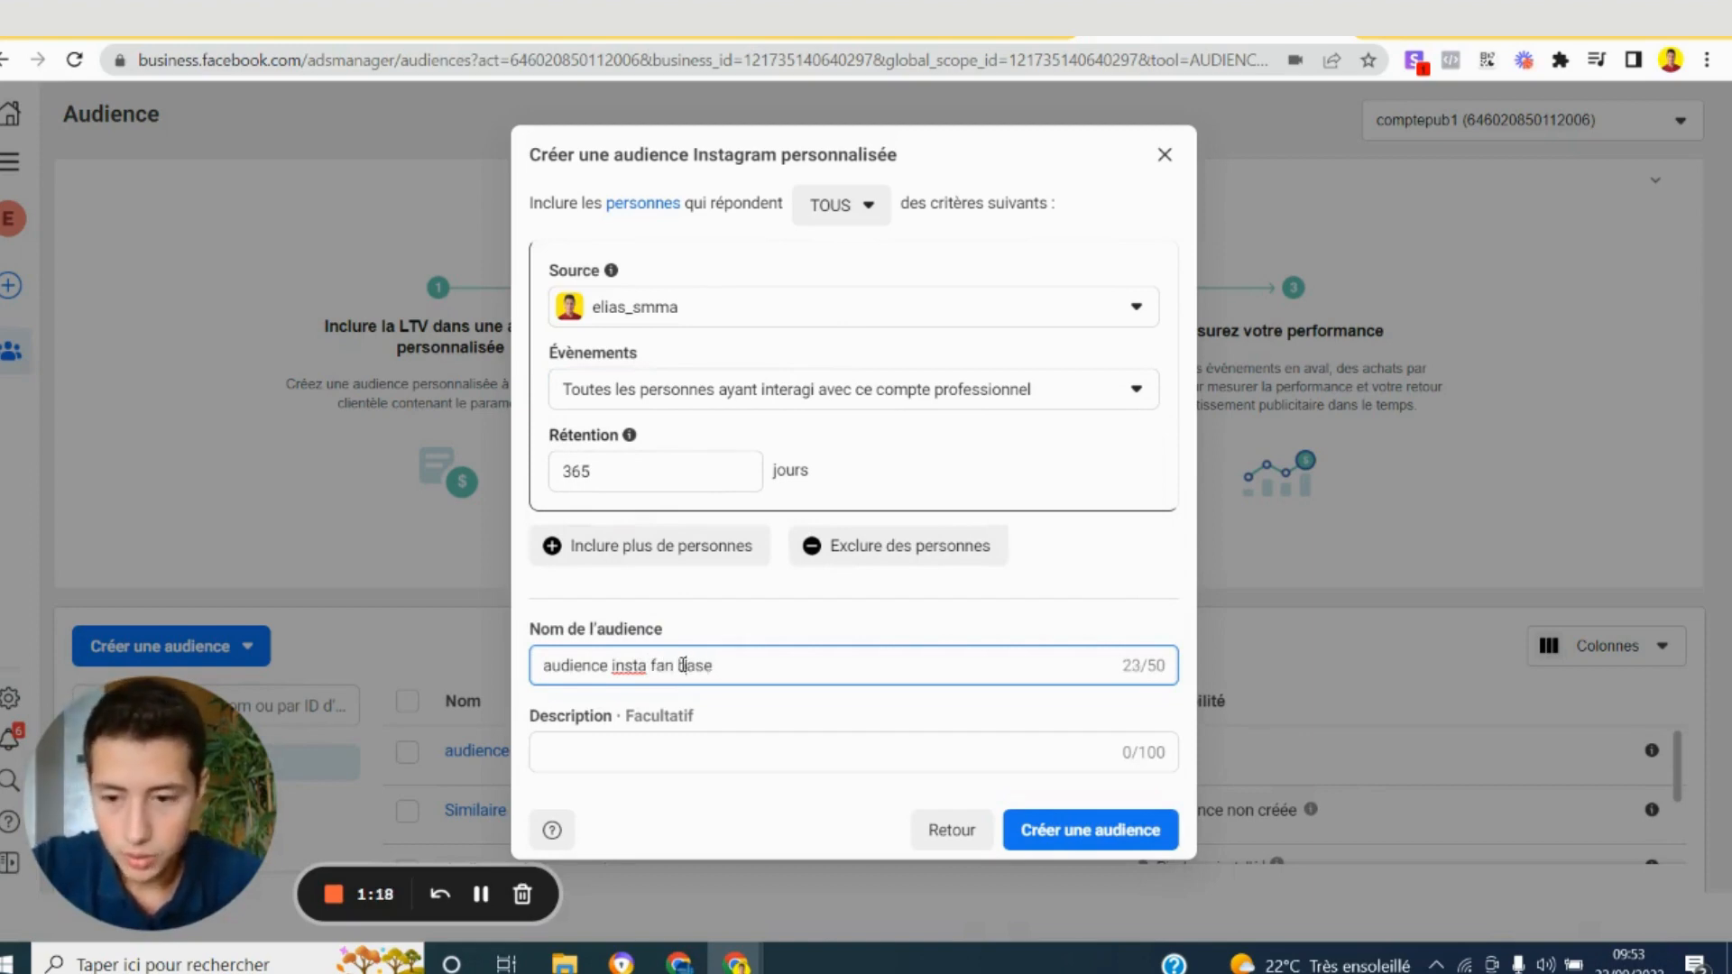
left_click(1095, 846)
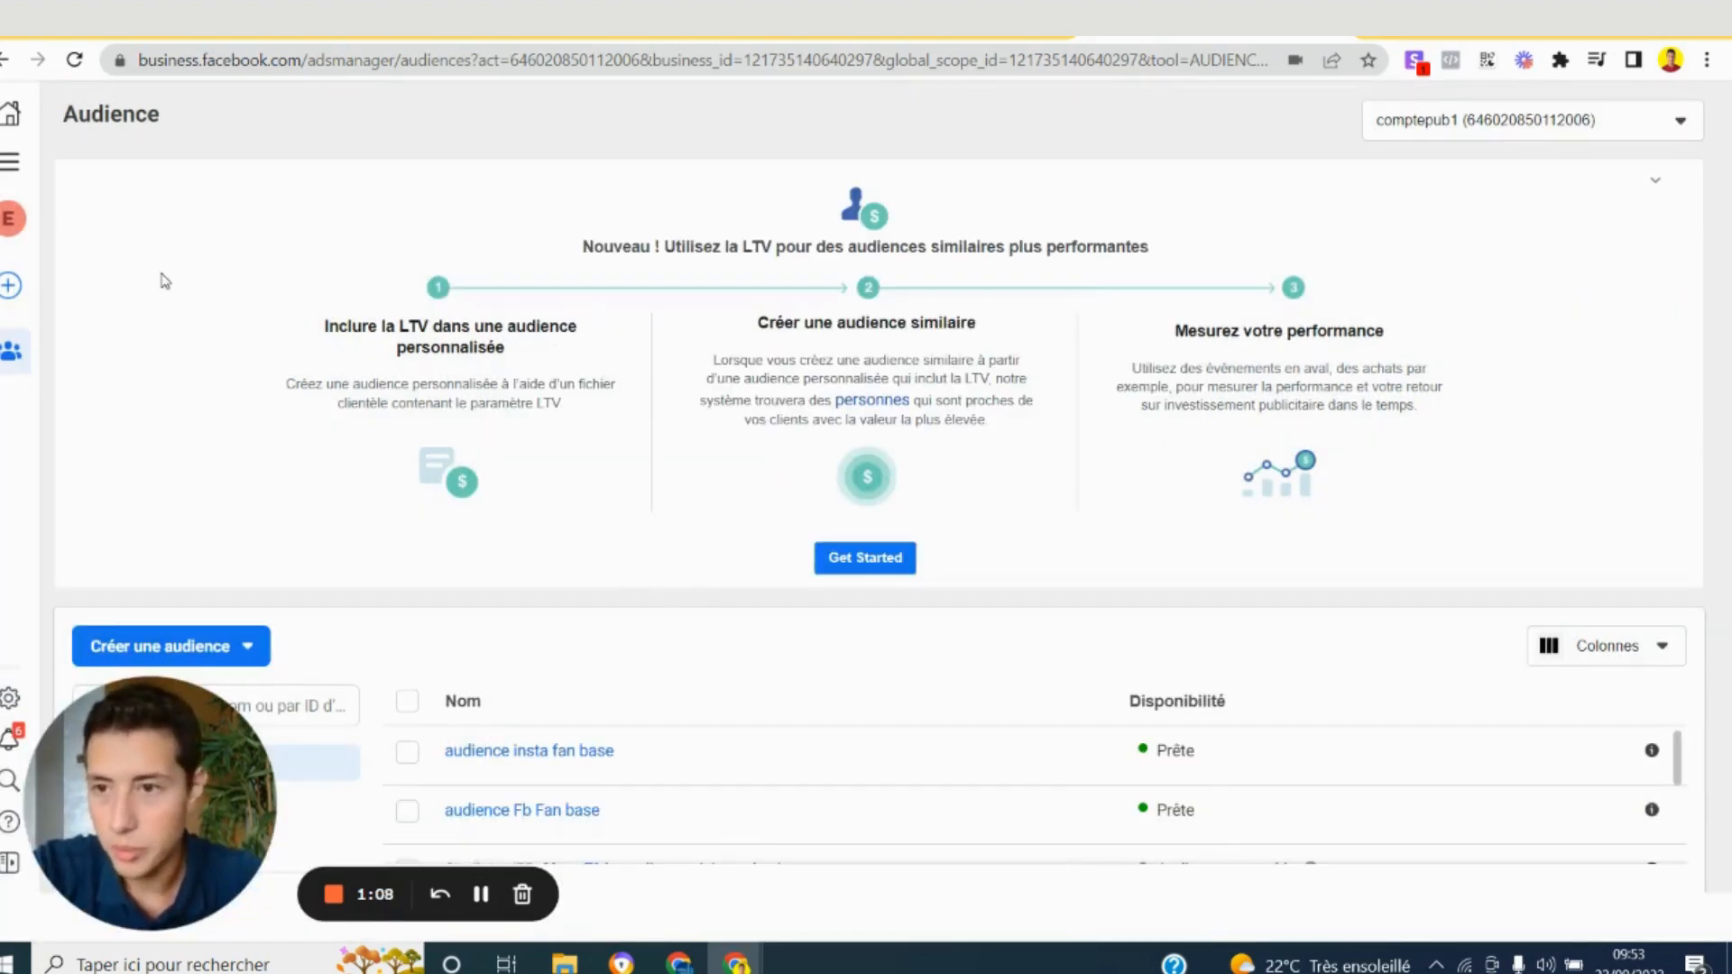
Add "audience insta fan base" and "audience Fb Fan base" as custom audiences in the sales ad set
left_click(14, 170)
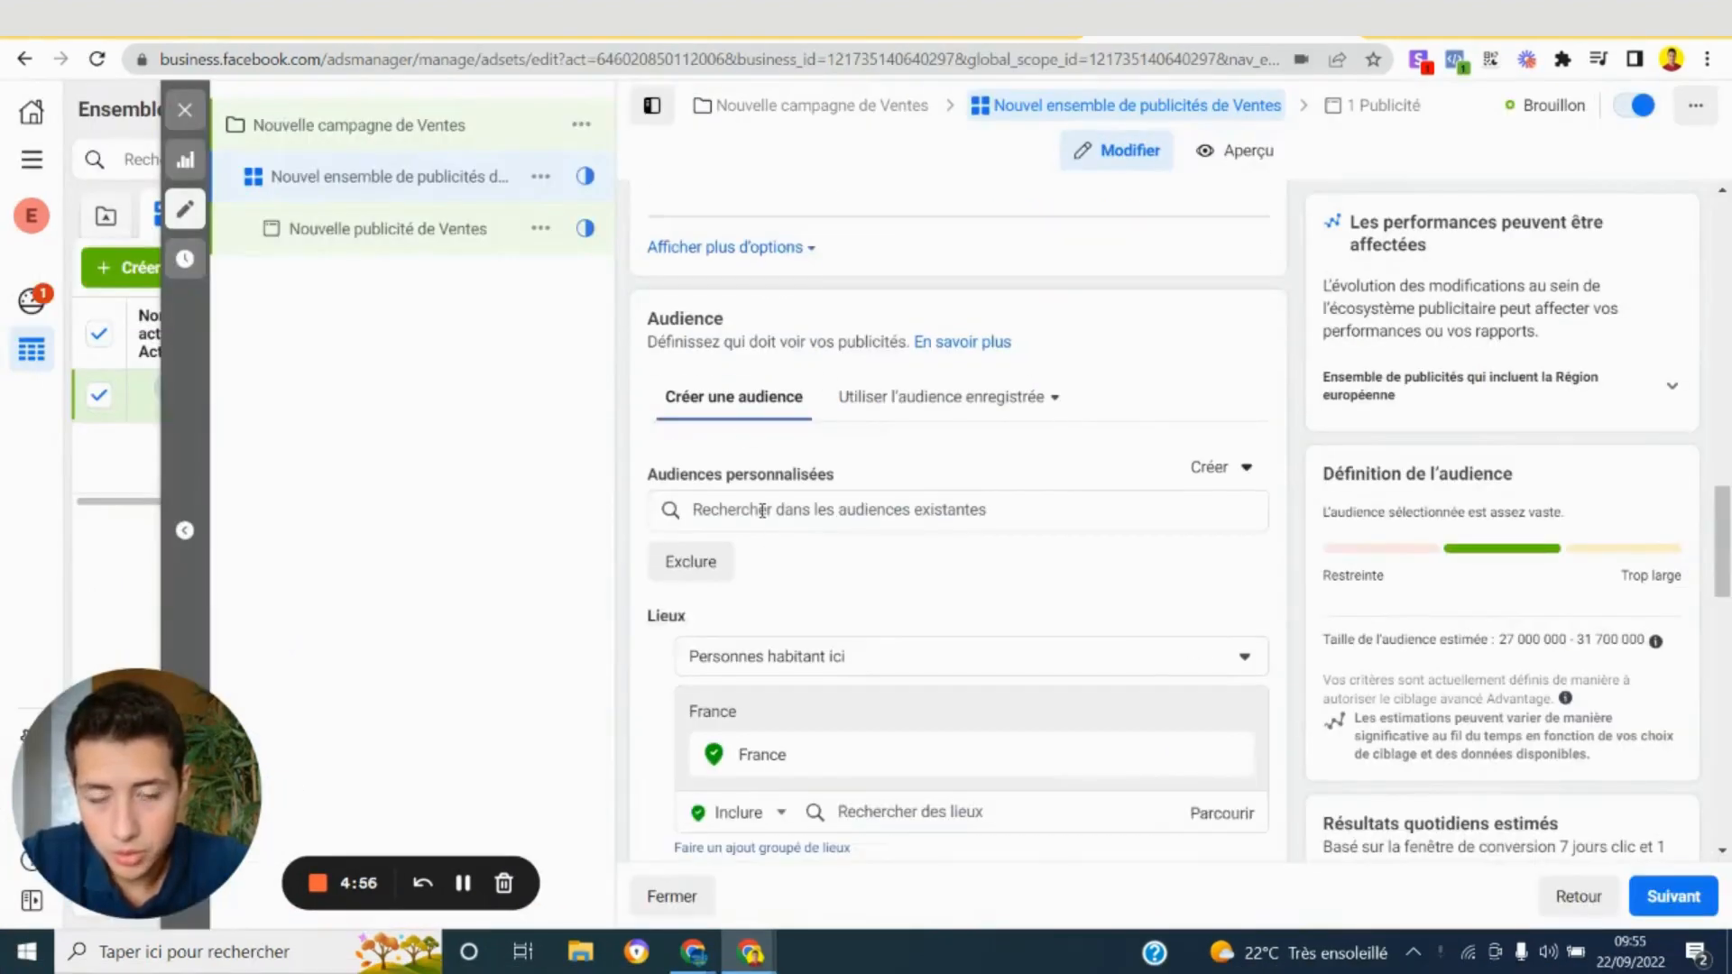
left_click(761, 510)
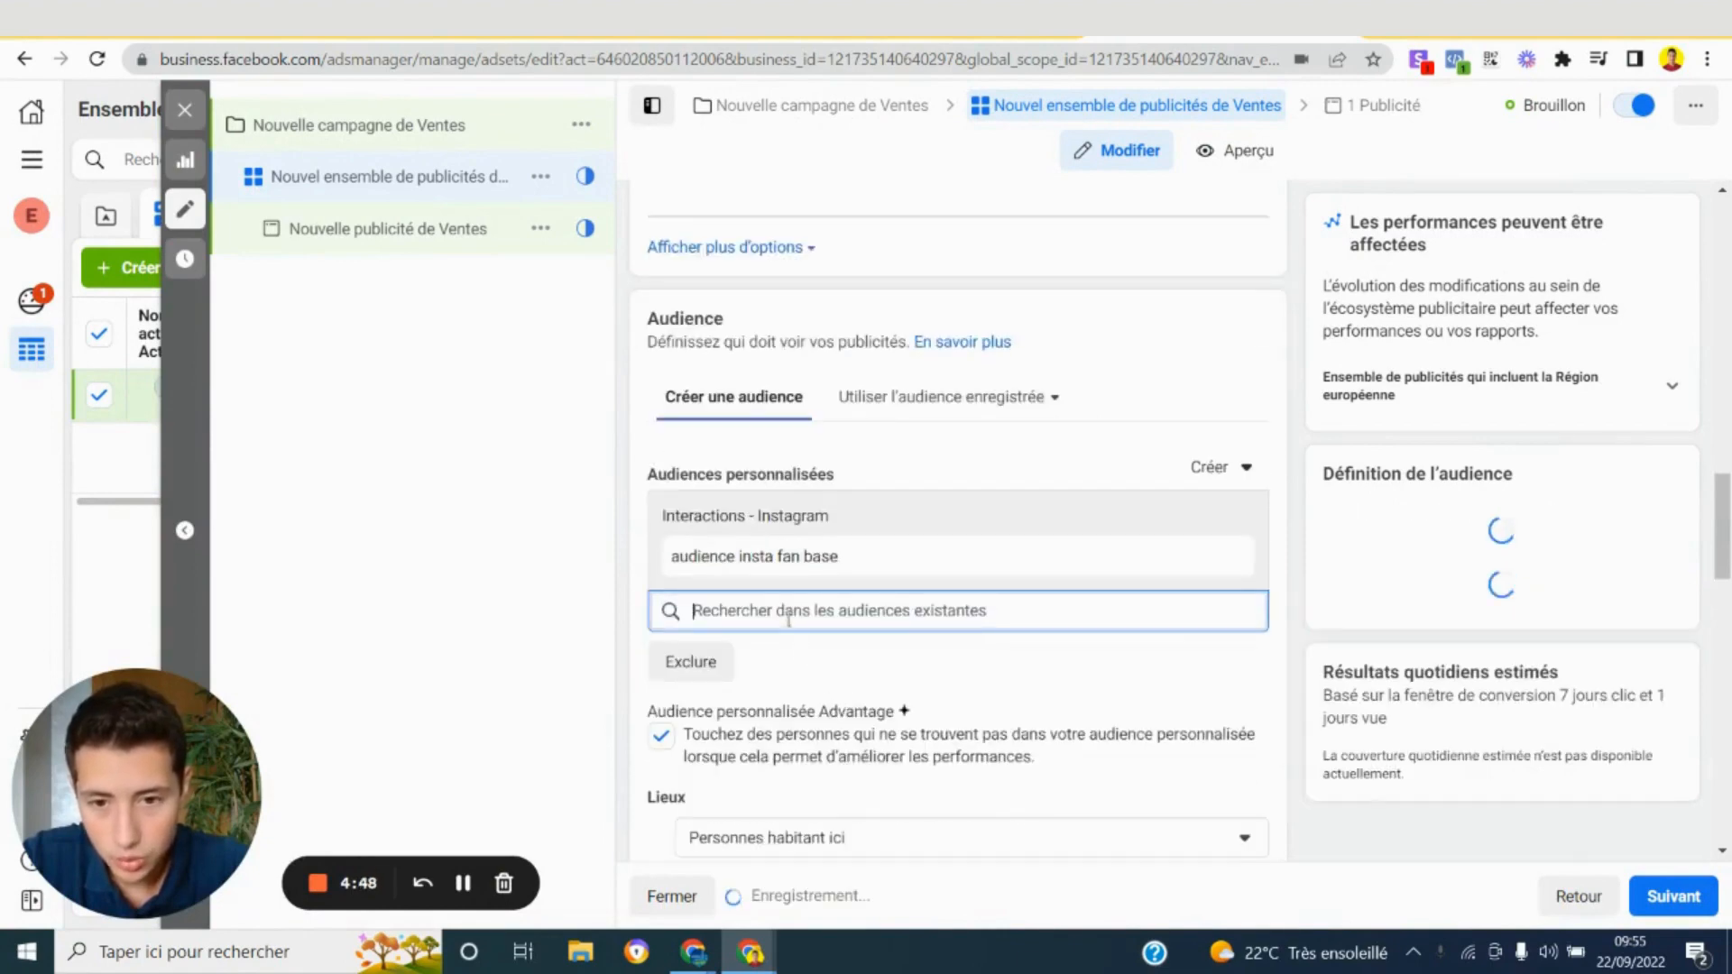
left_click(786, 611)
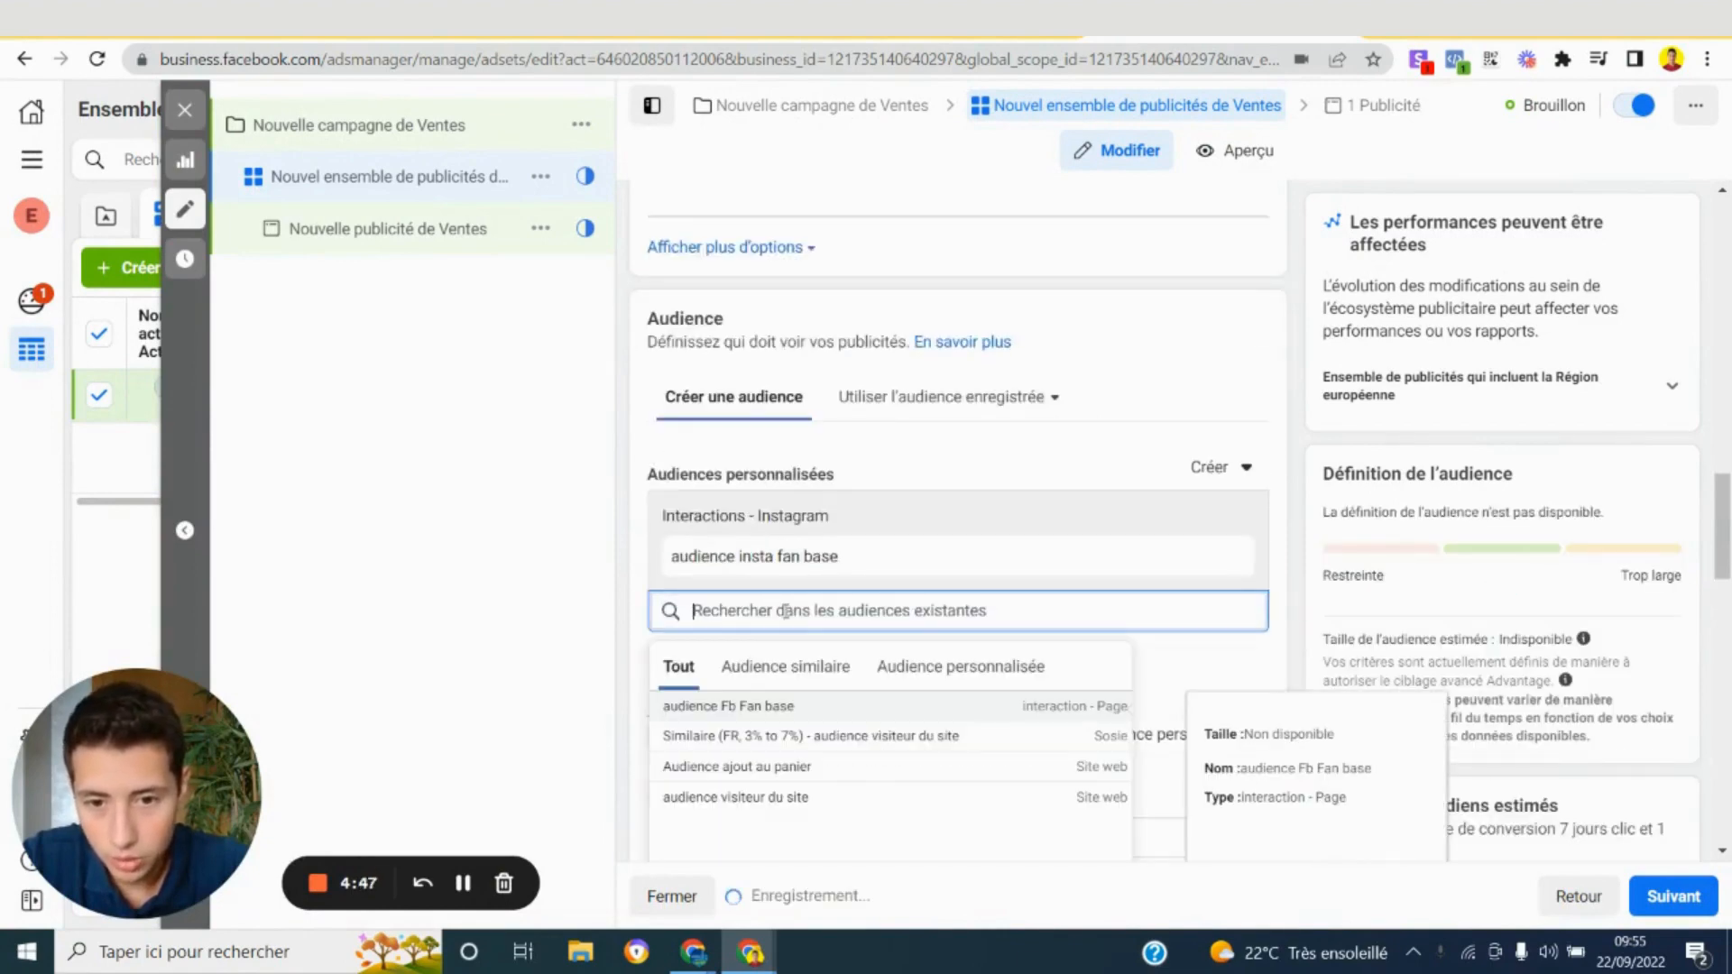
left_click(786, 709)
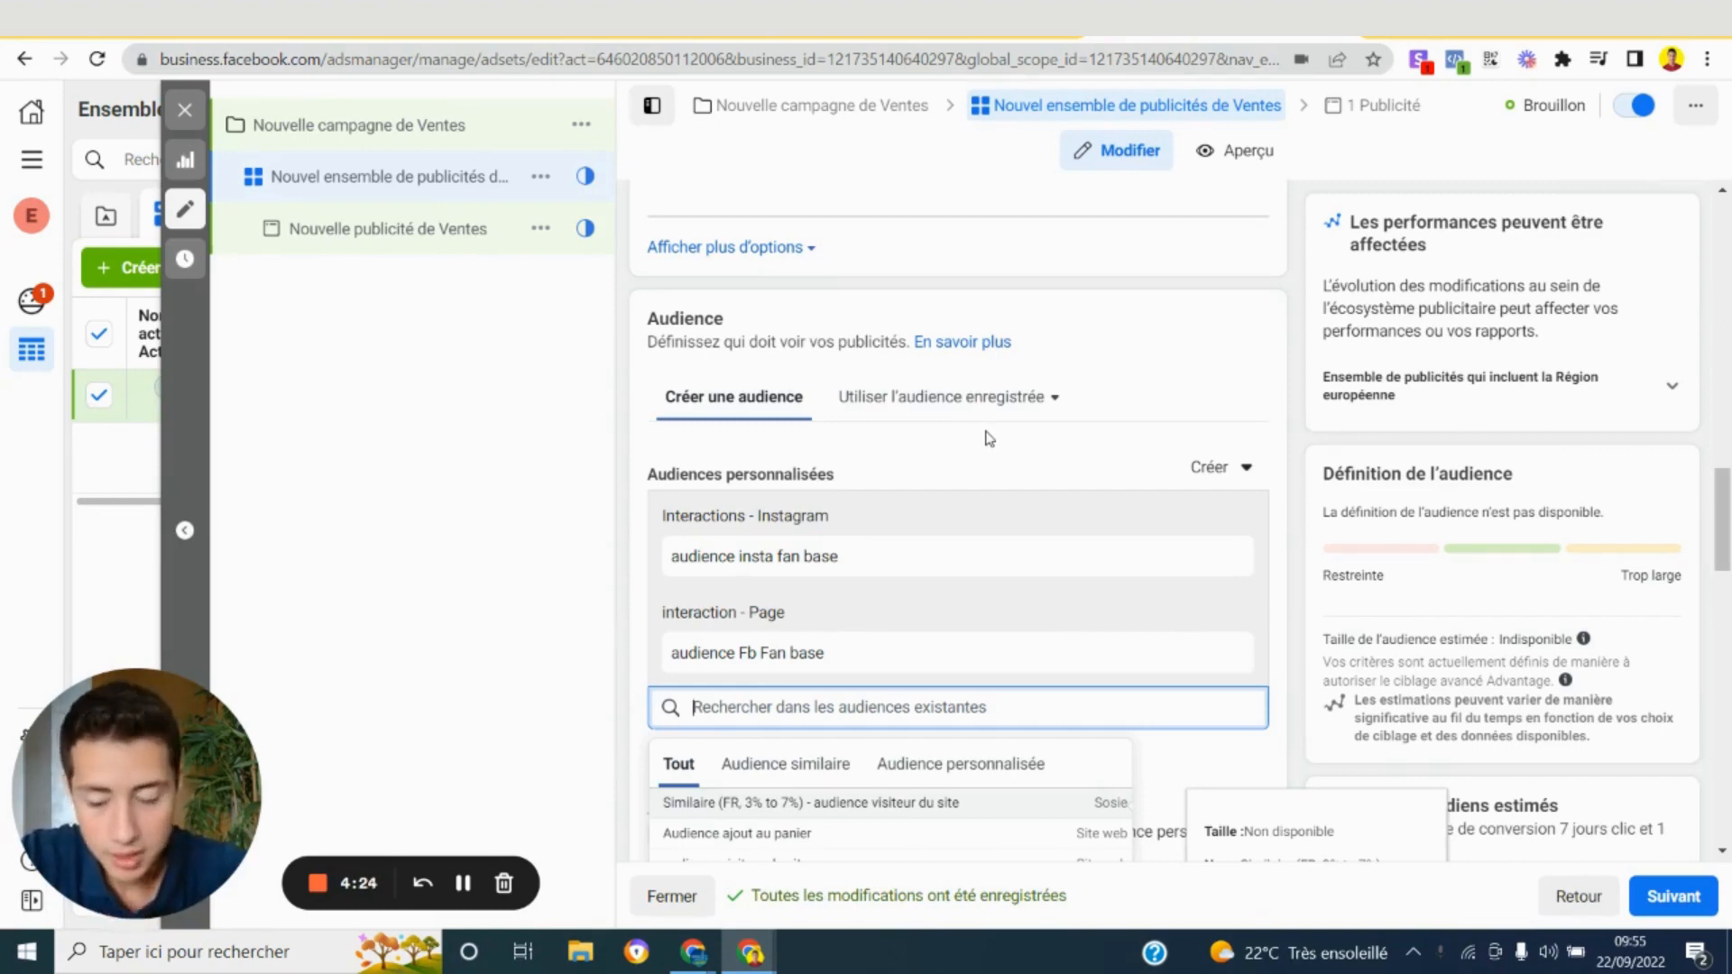
scroll(993, 447, "down", 3)
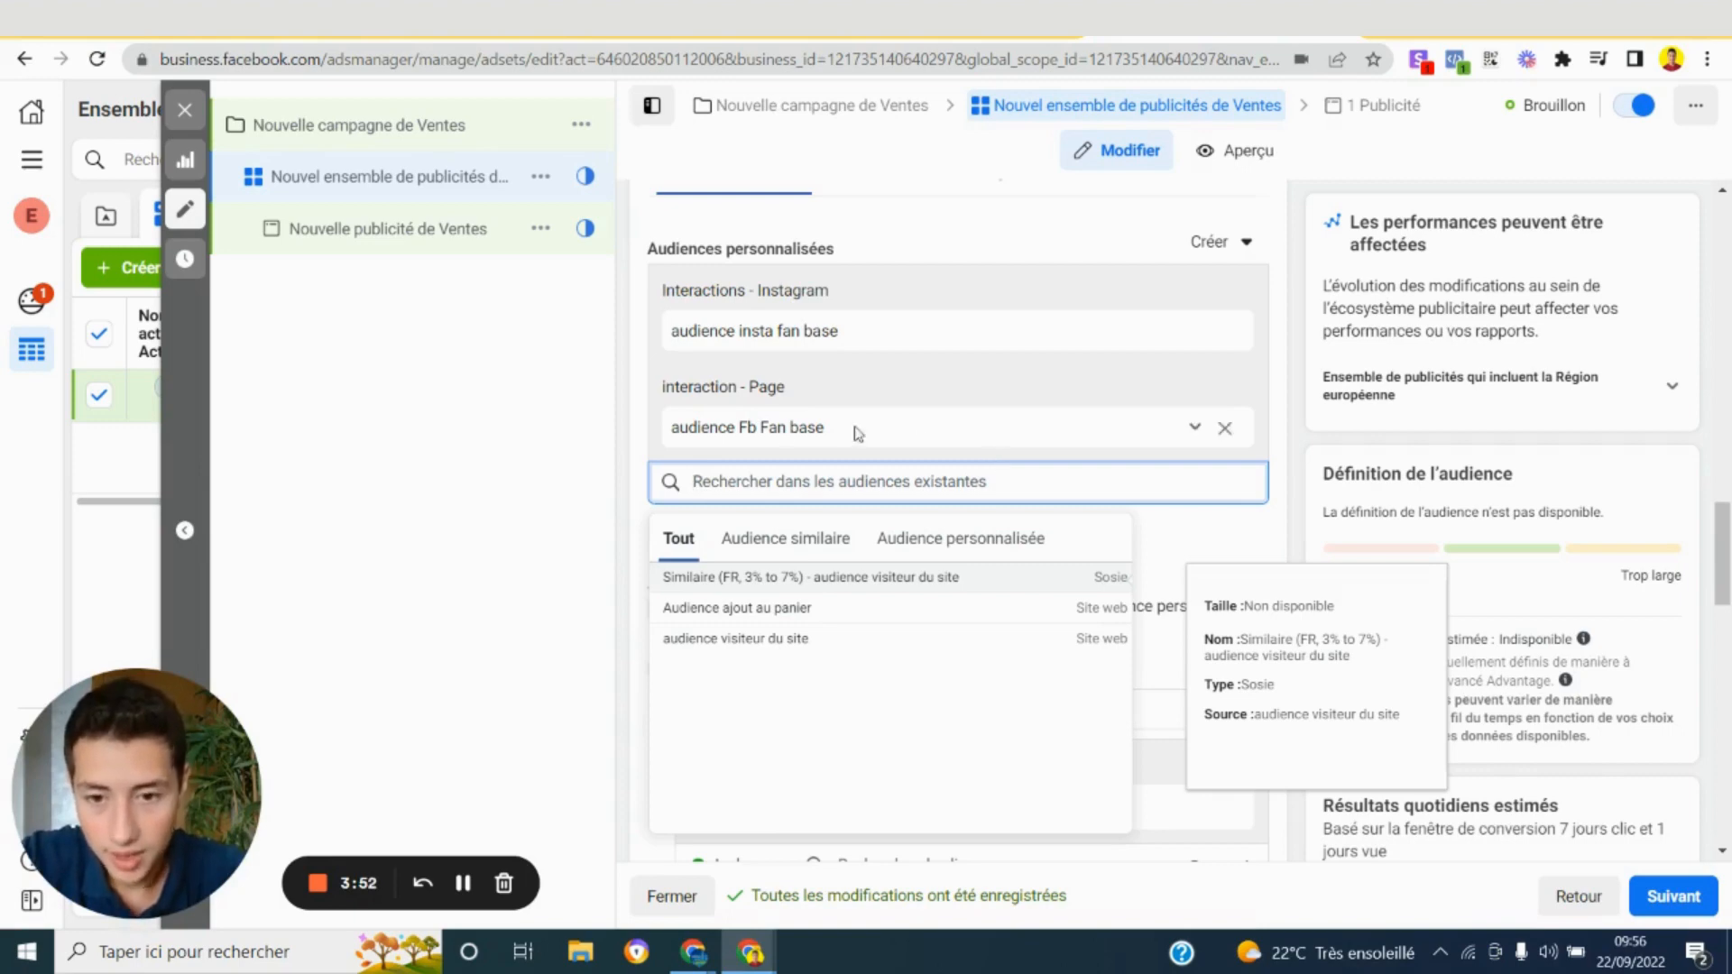
left_click(641, 479)
scroll(965, 419, "down", 7)
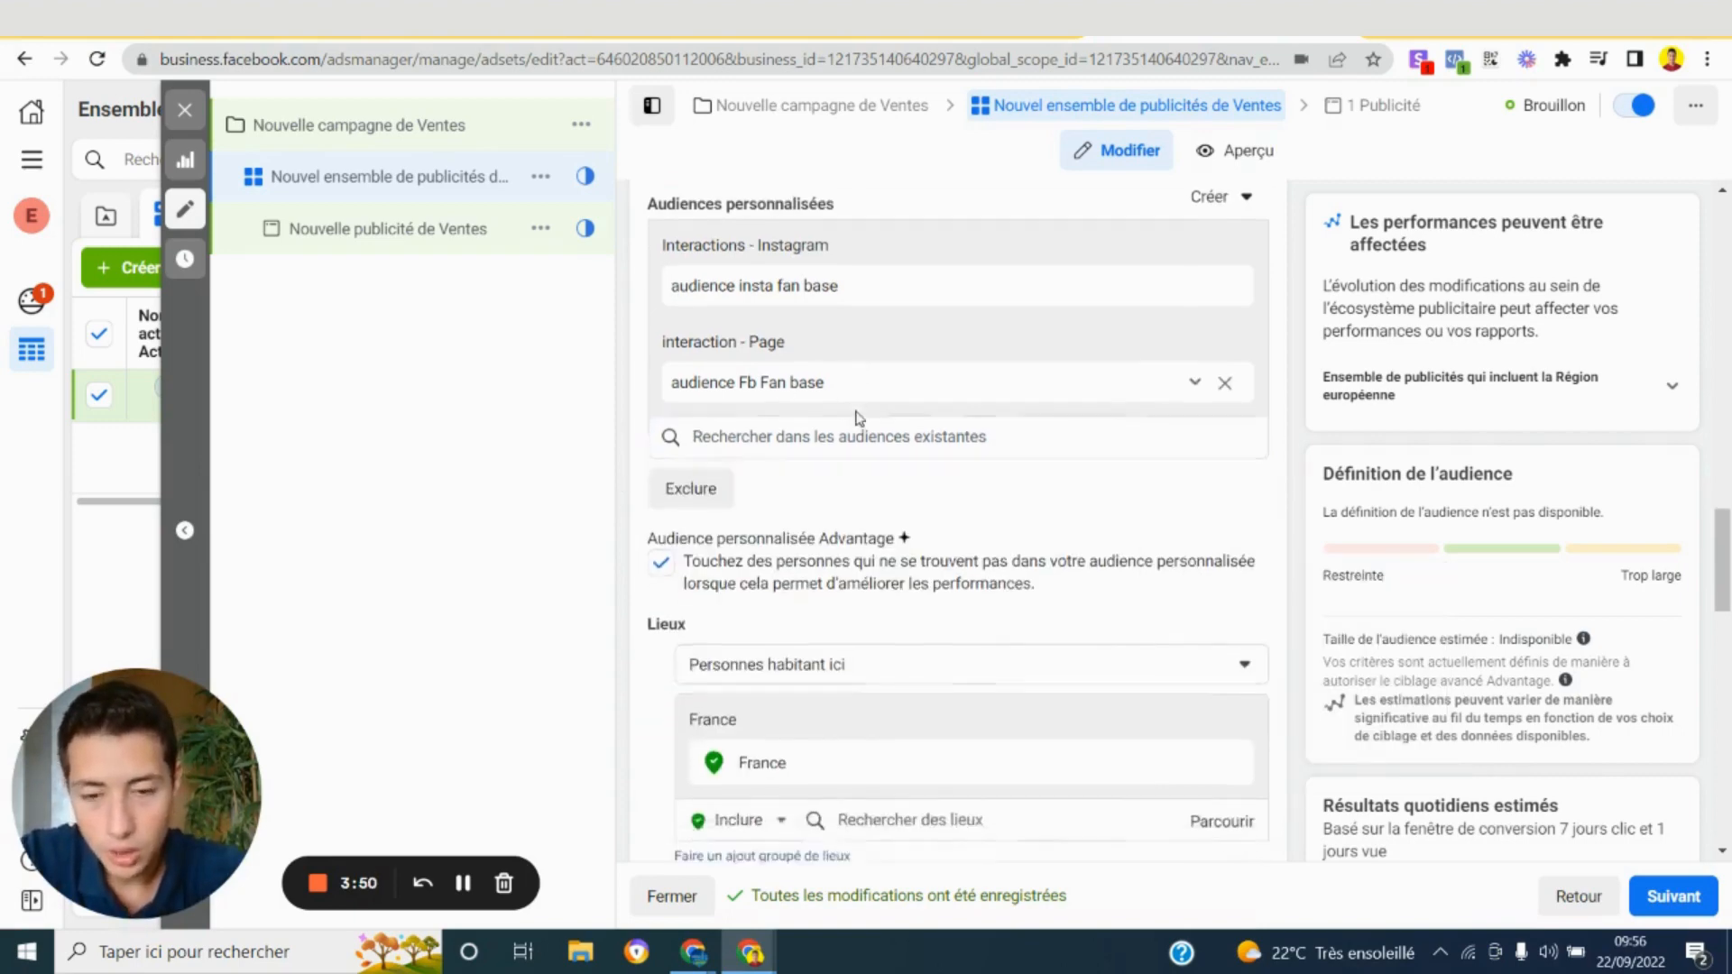
scroll(1007, 418, "up", 6)
scroll(1012, 419, "up", 5)
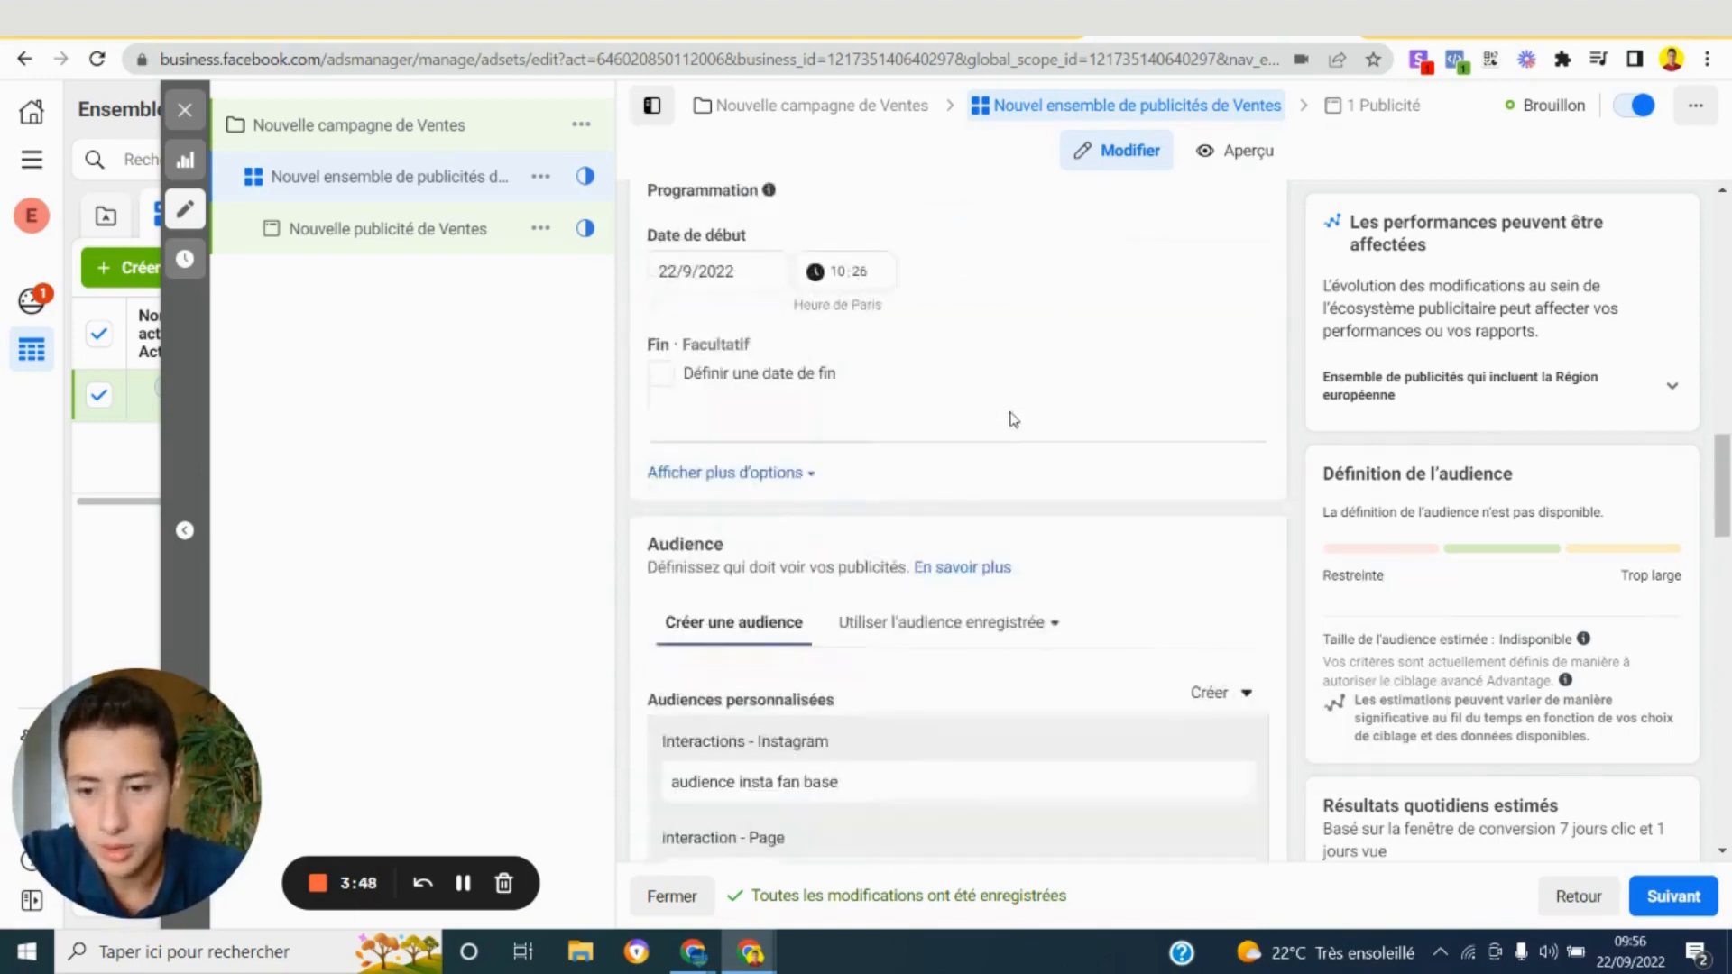
scroll(1060, 555, "down", 3)
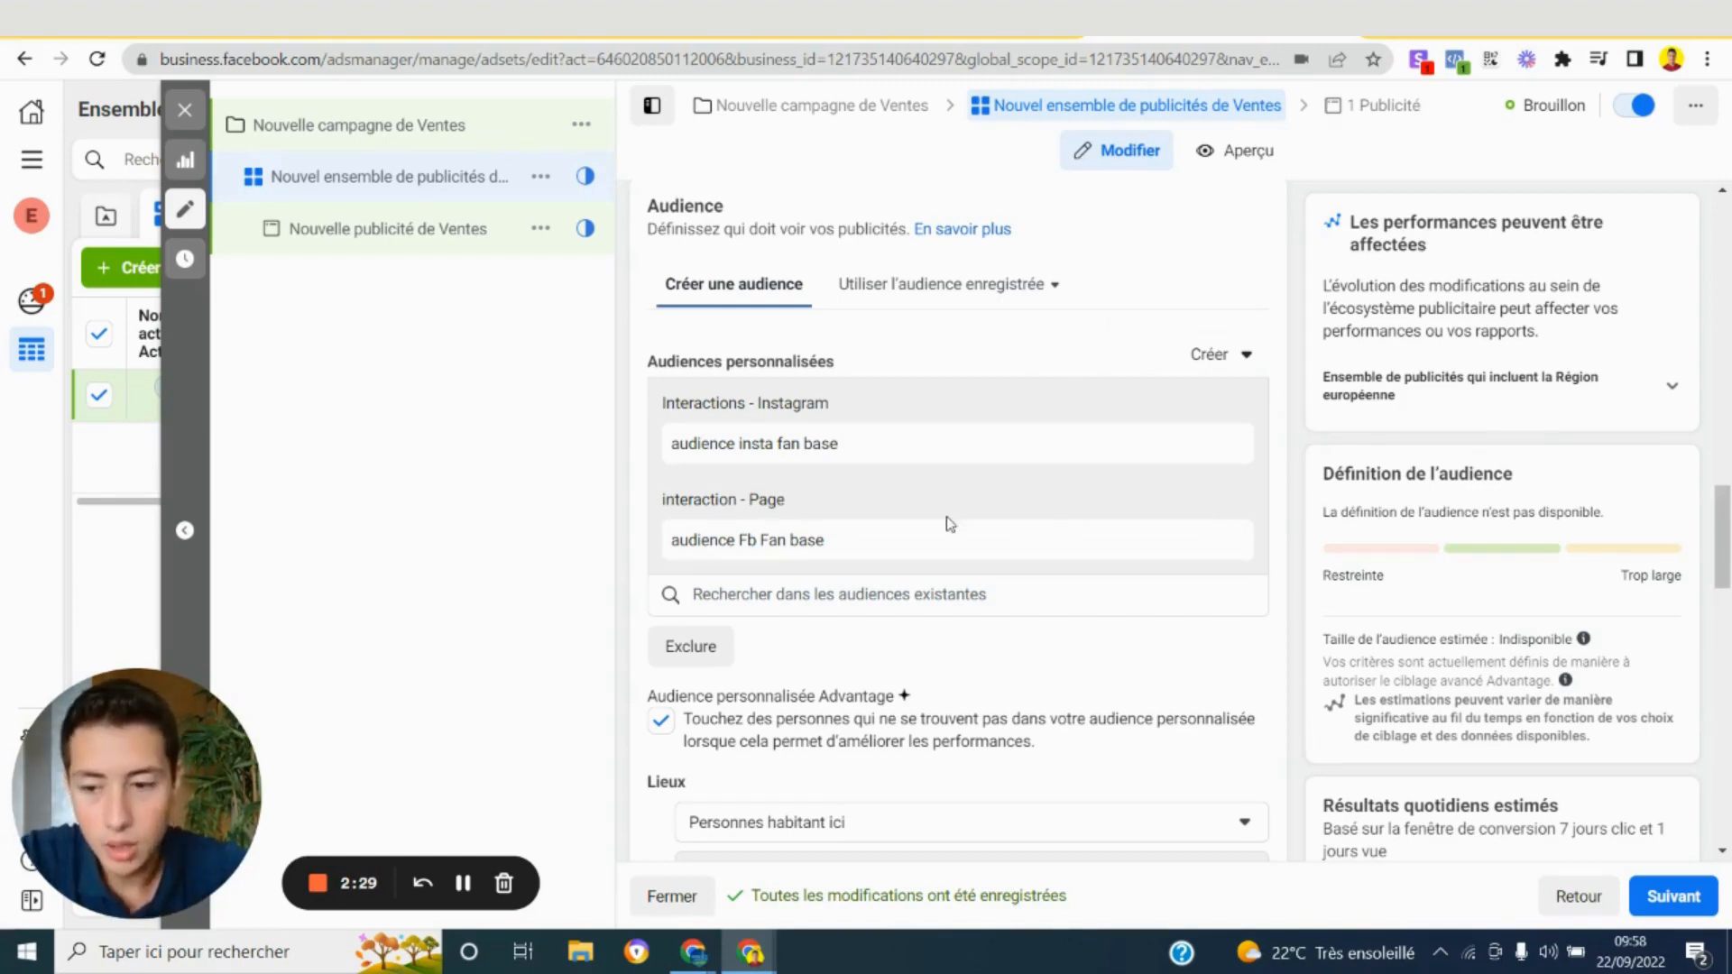
mouse_move(942, 546)
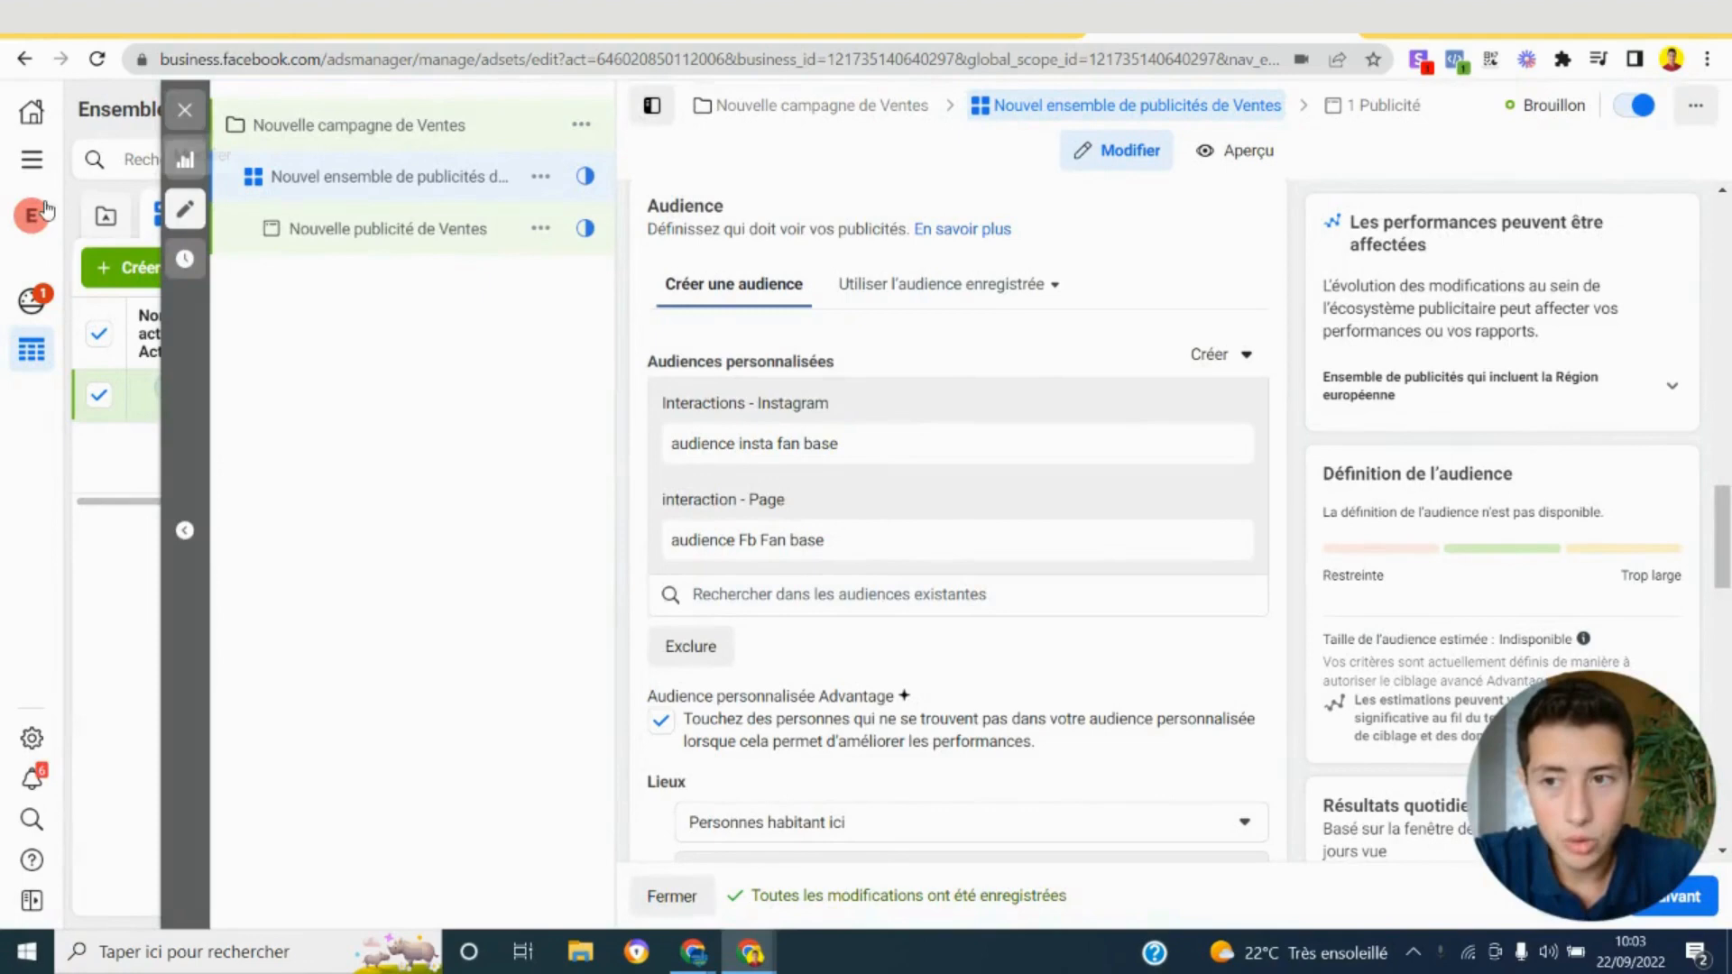
Open the Audiences tool and start a new custom audience with Site web as its source
left_click(32, 159)
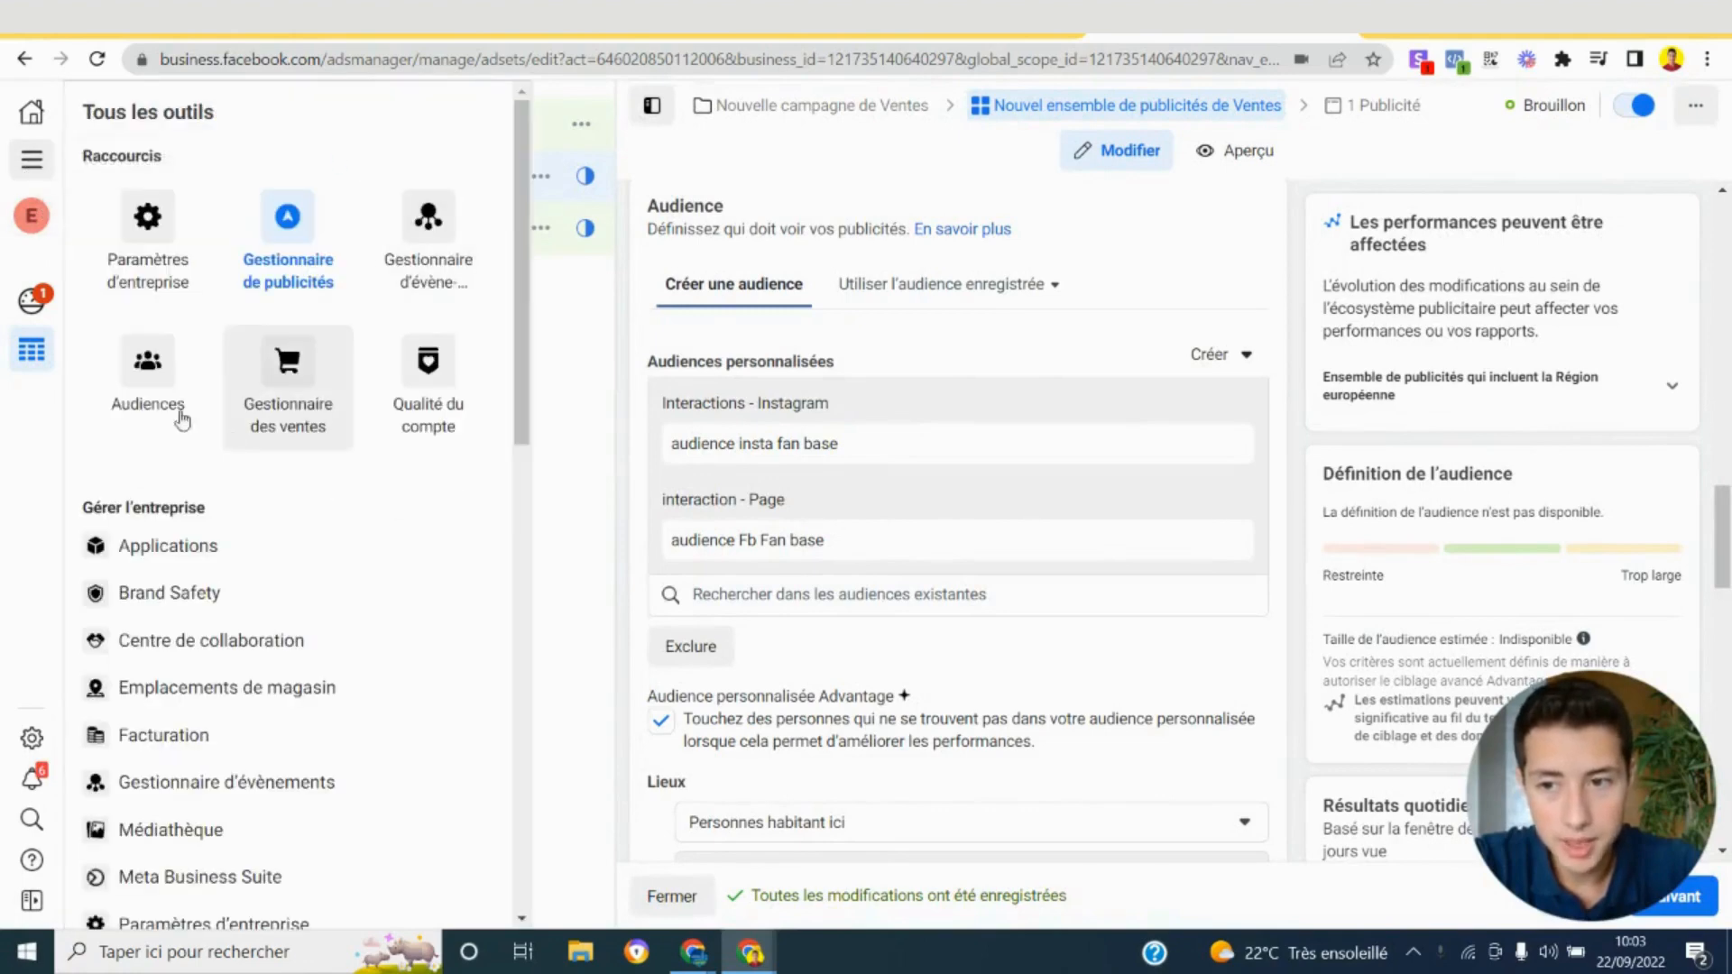
left_click(148, 370)
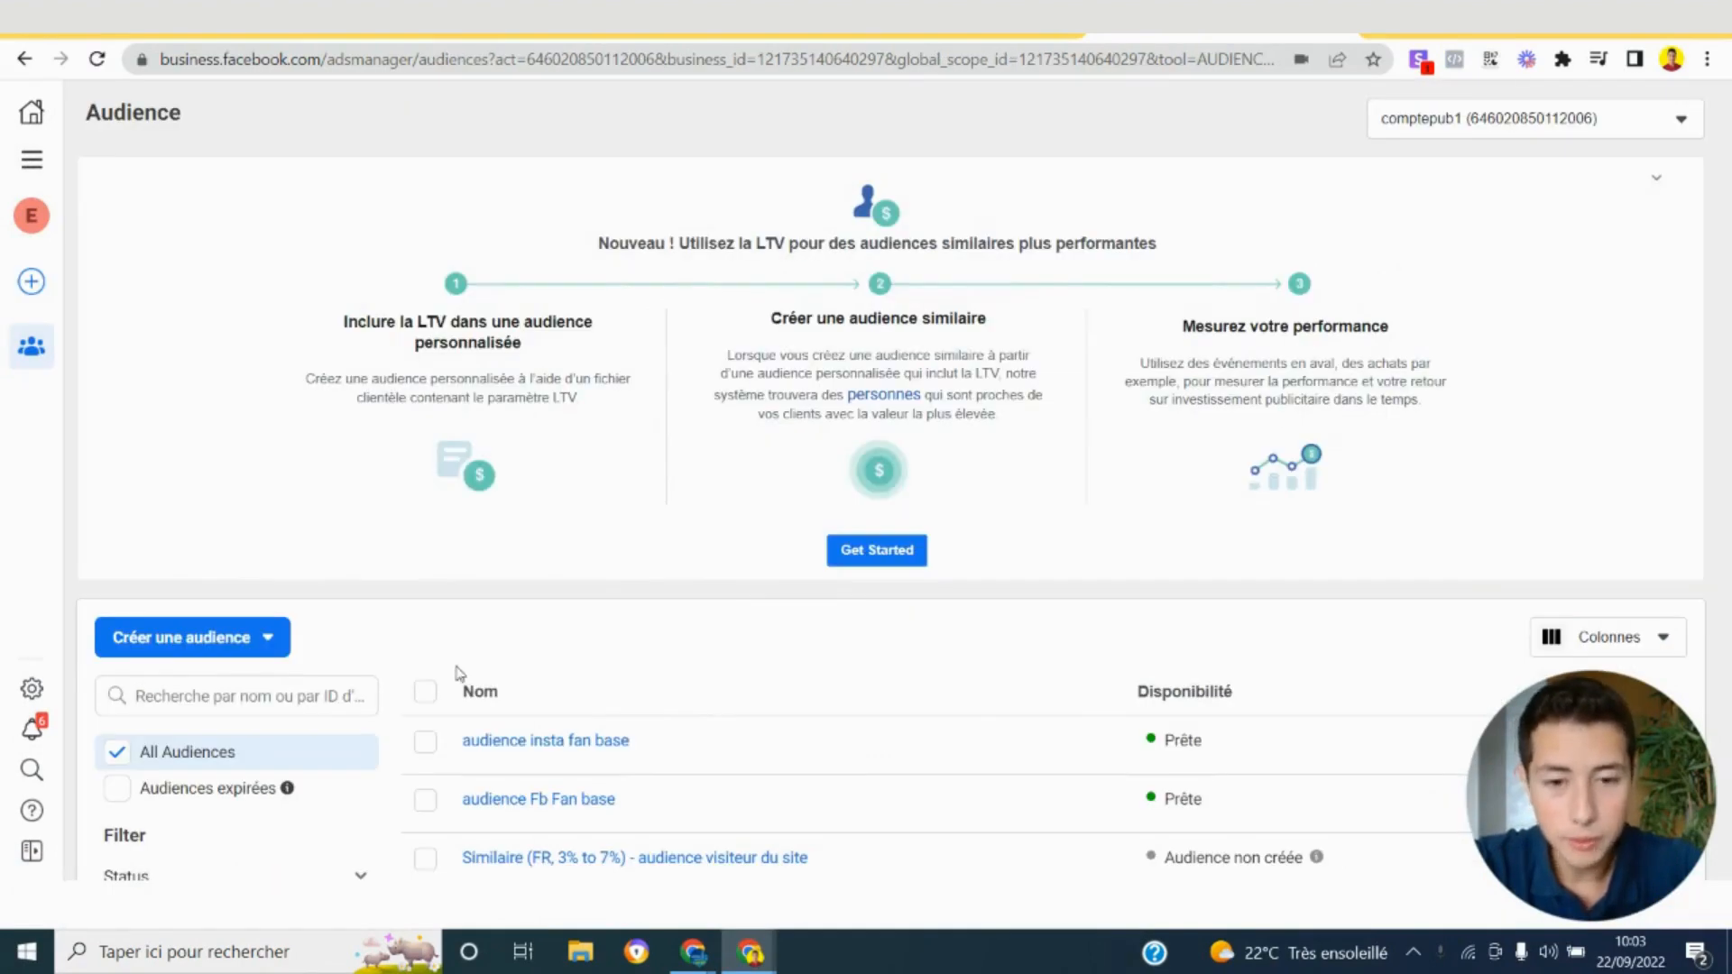
left_click(260, 642)
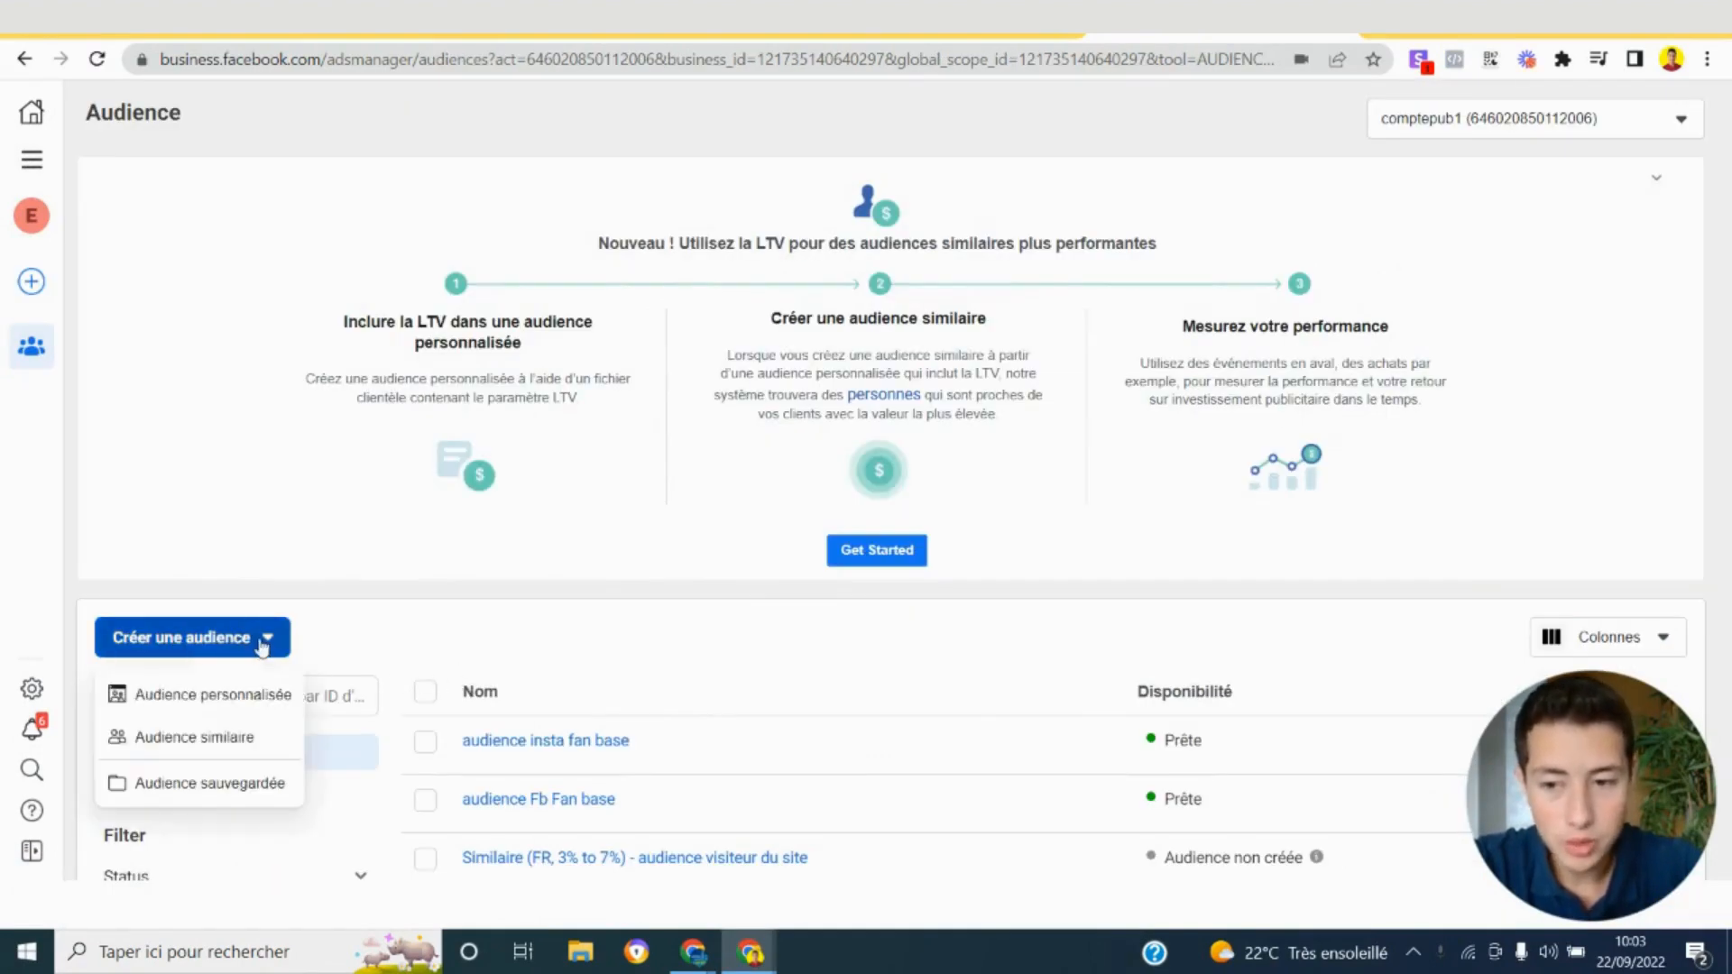
left_click(257, 697)
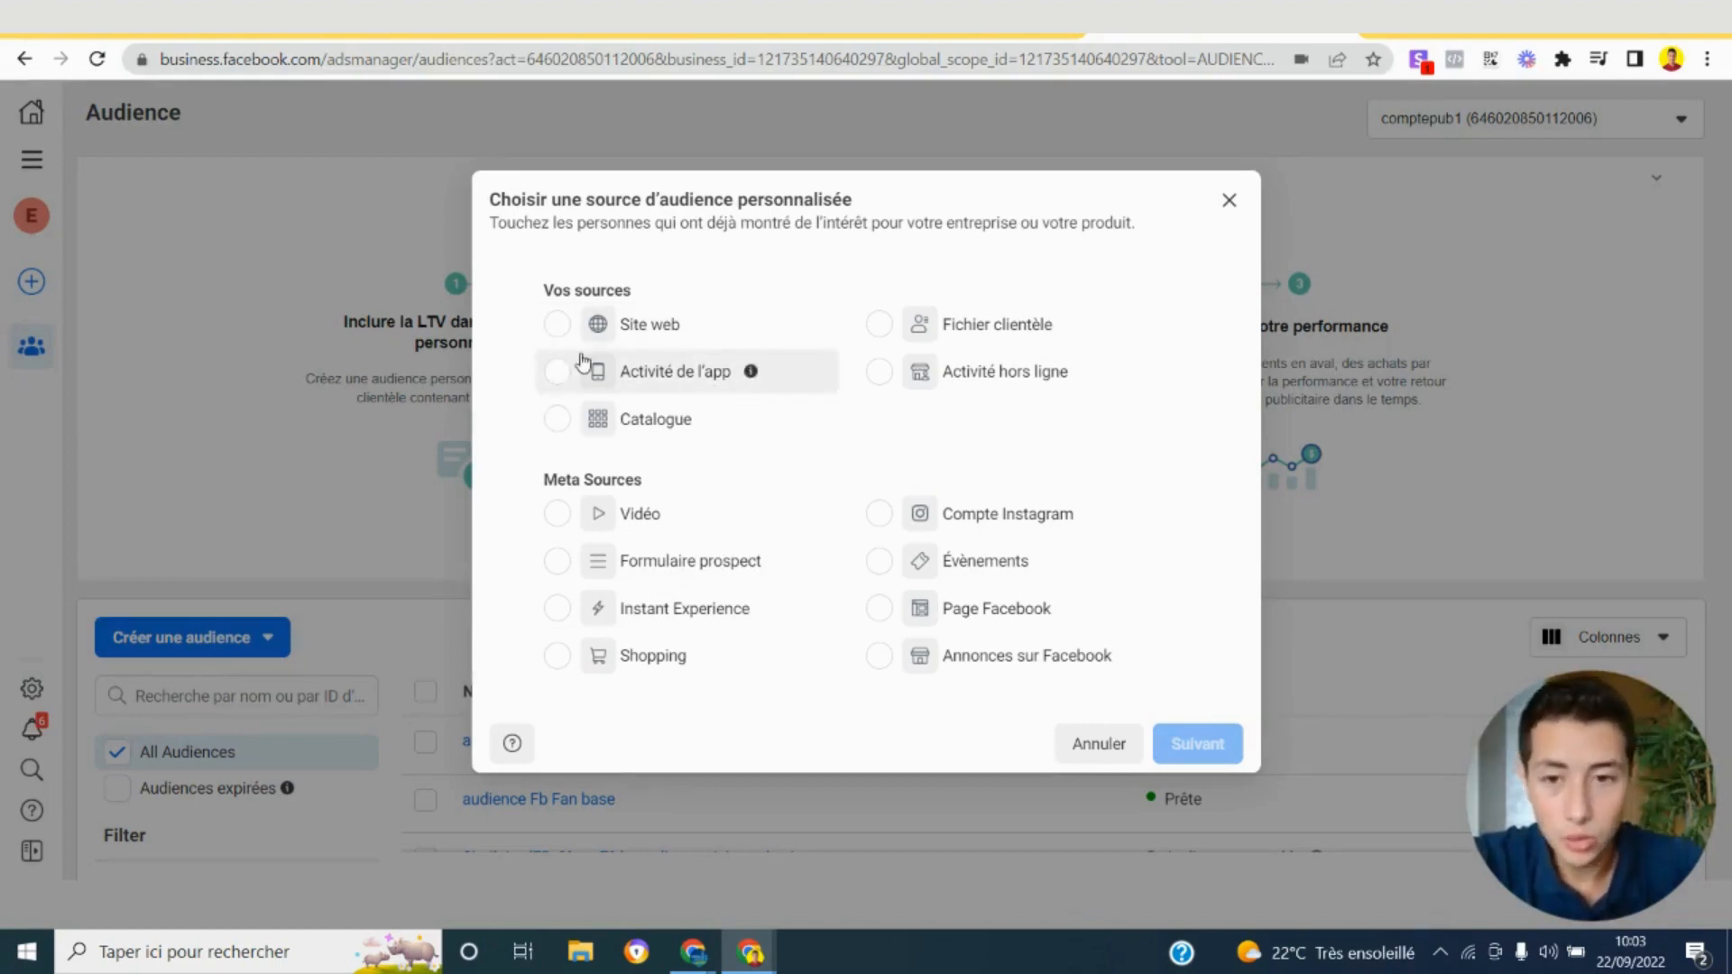
left_click(559, 328)
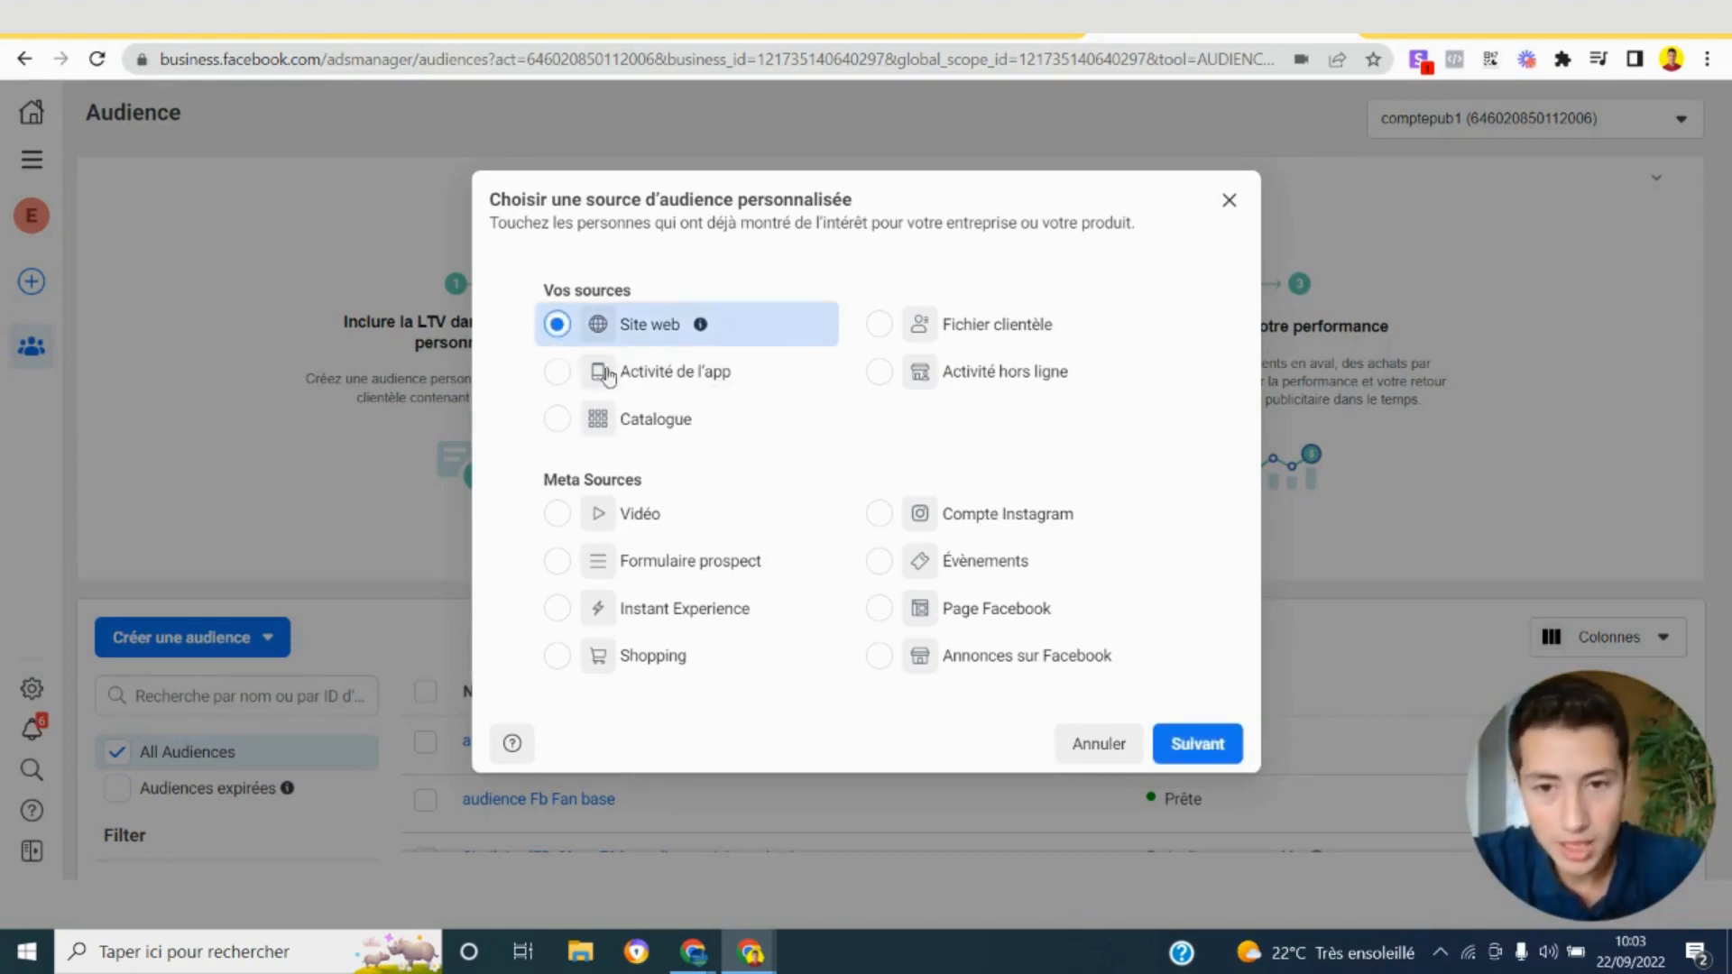
left_click(1170, 756)
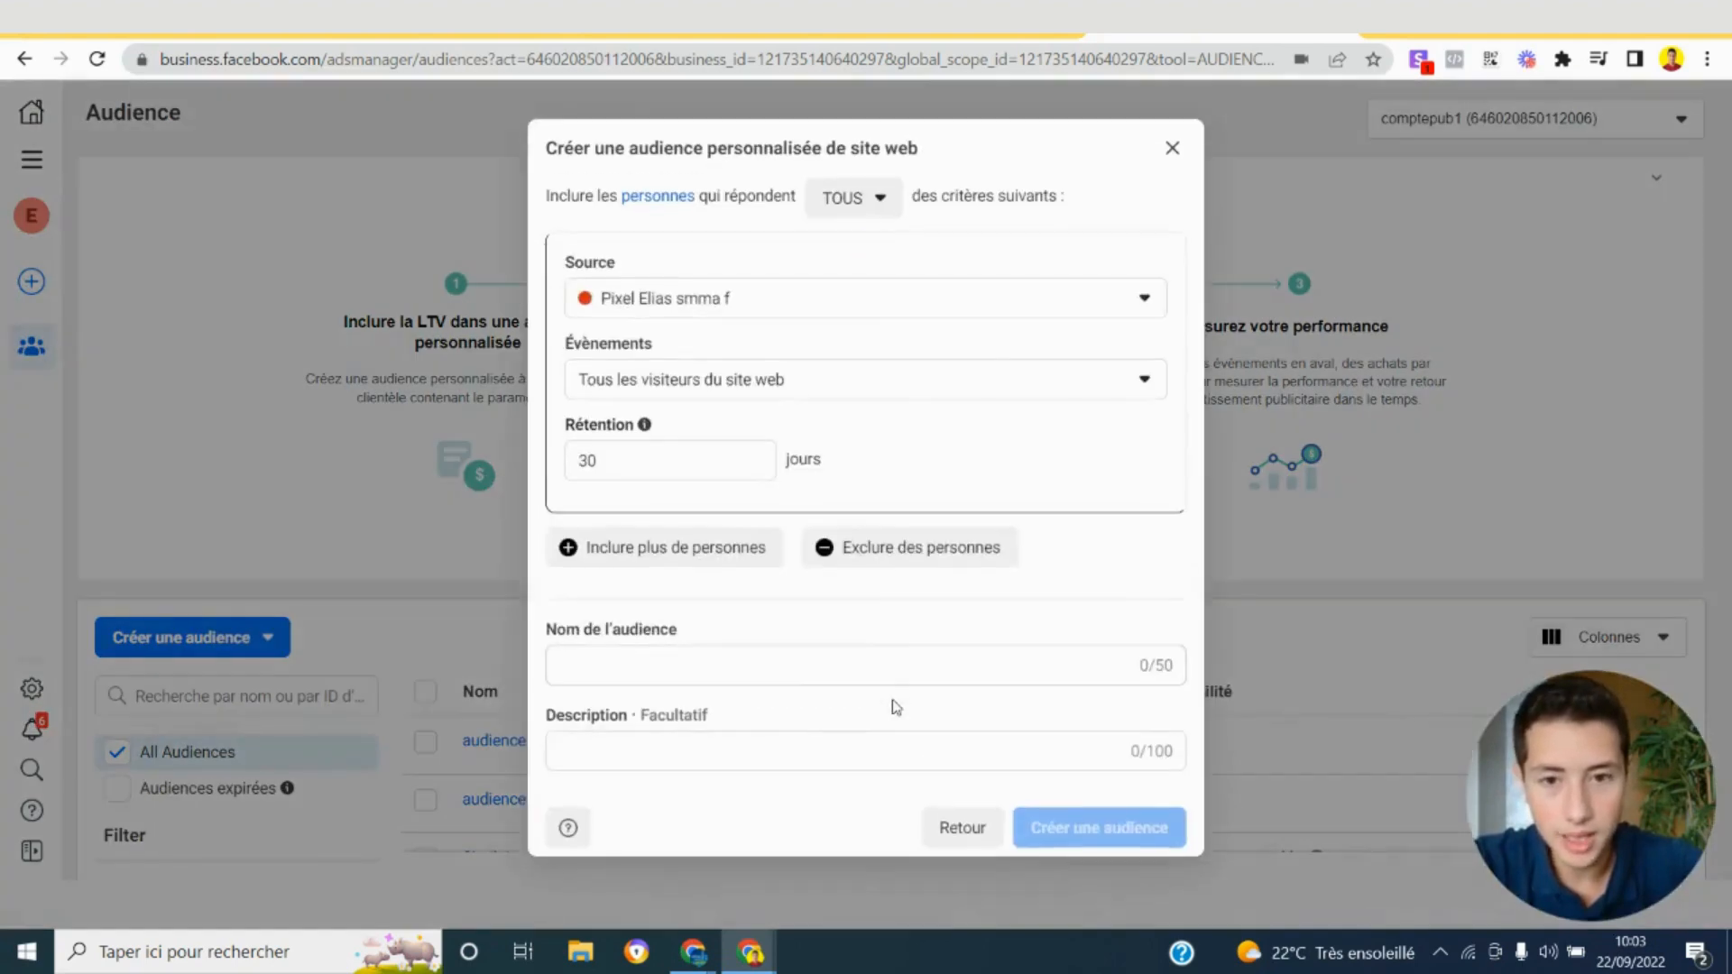
Choose the active pixel ending in "fin" as the source and keep the event Tous les visiteurs du site web
left_click(681, 311)
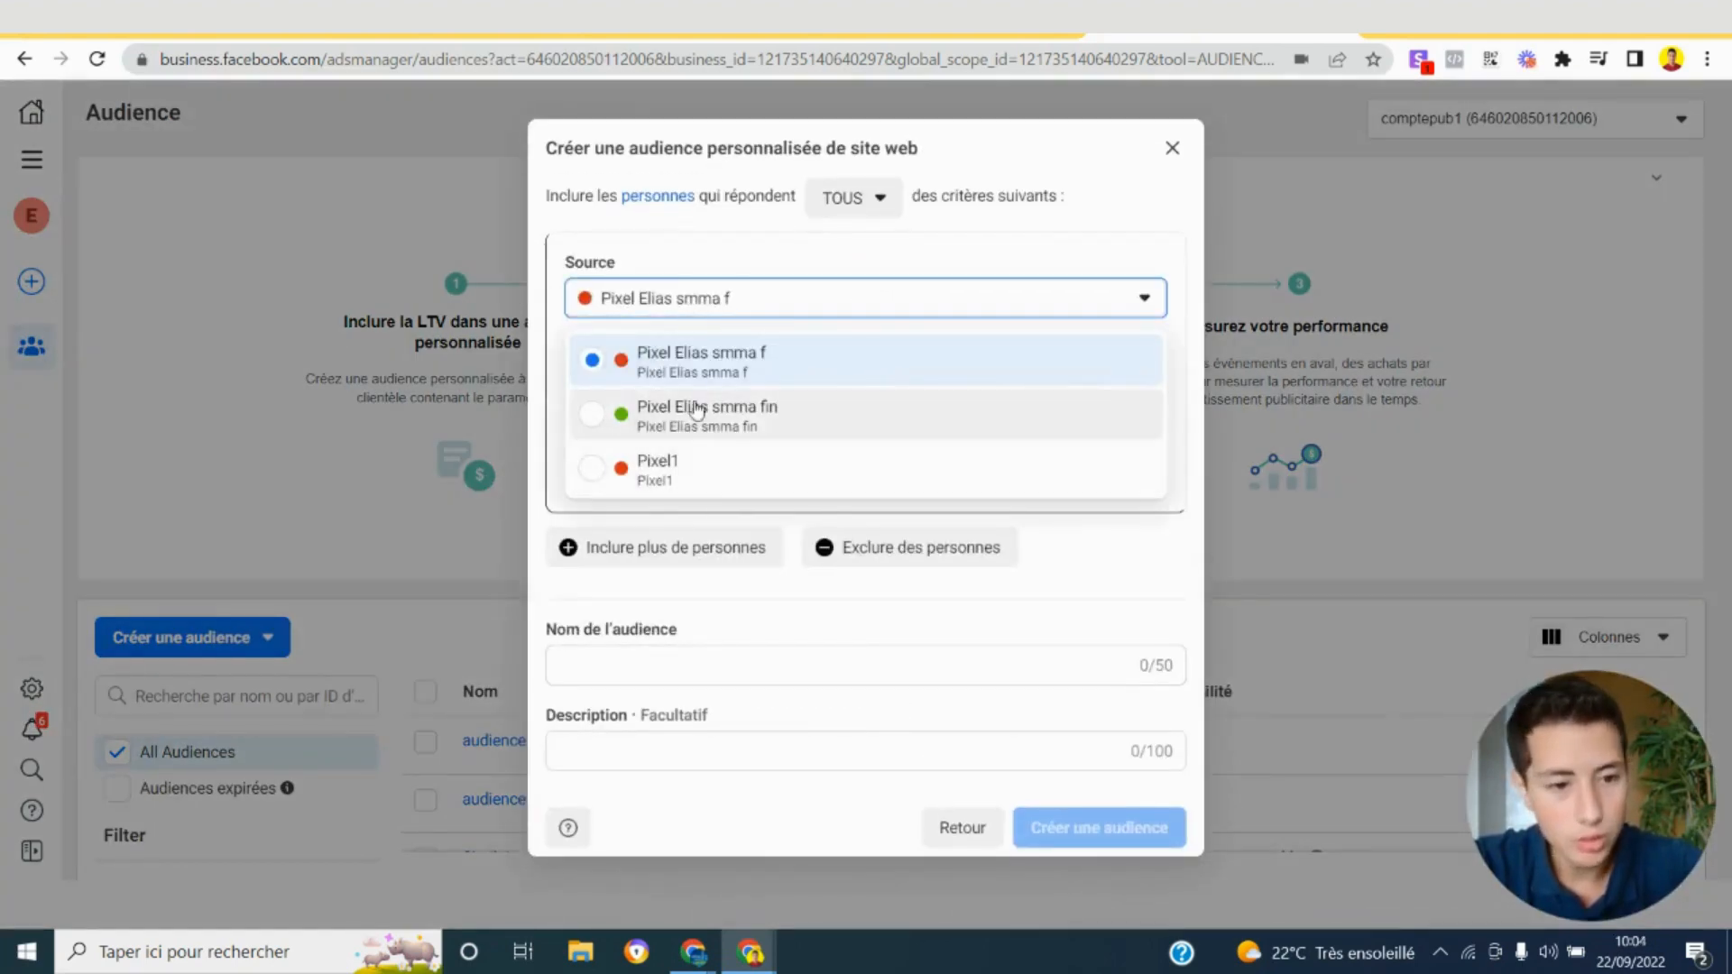
left_click(669, 420)
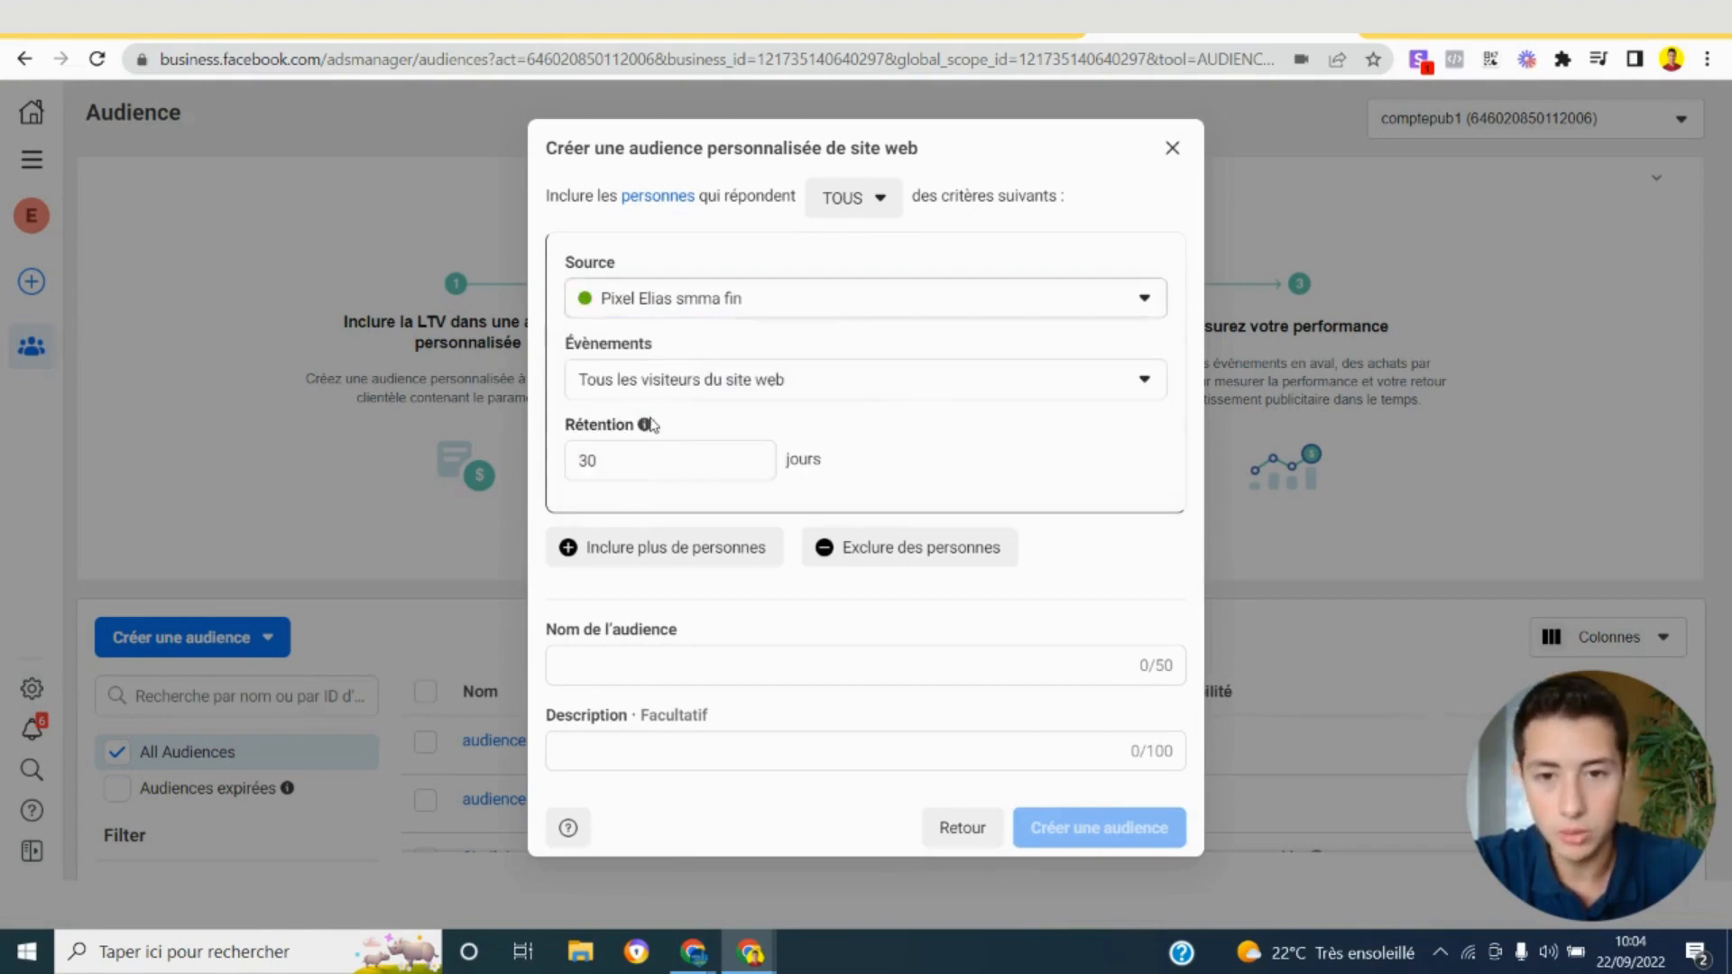
left_click(654, 392)
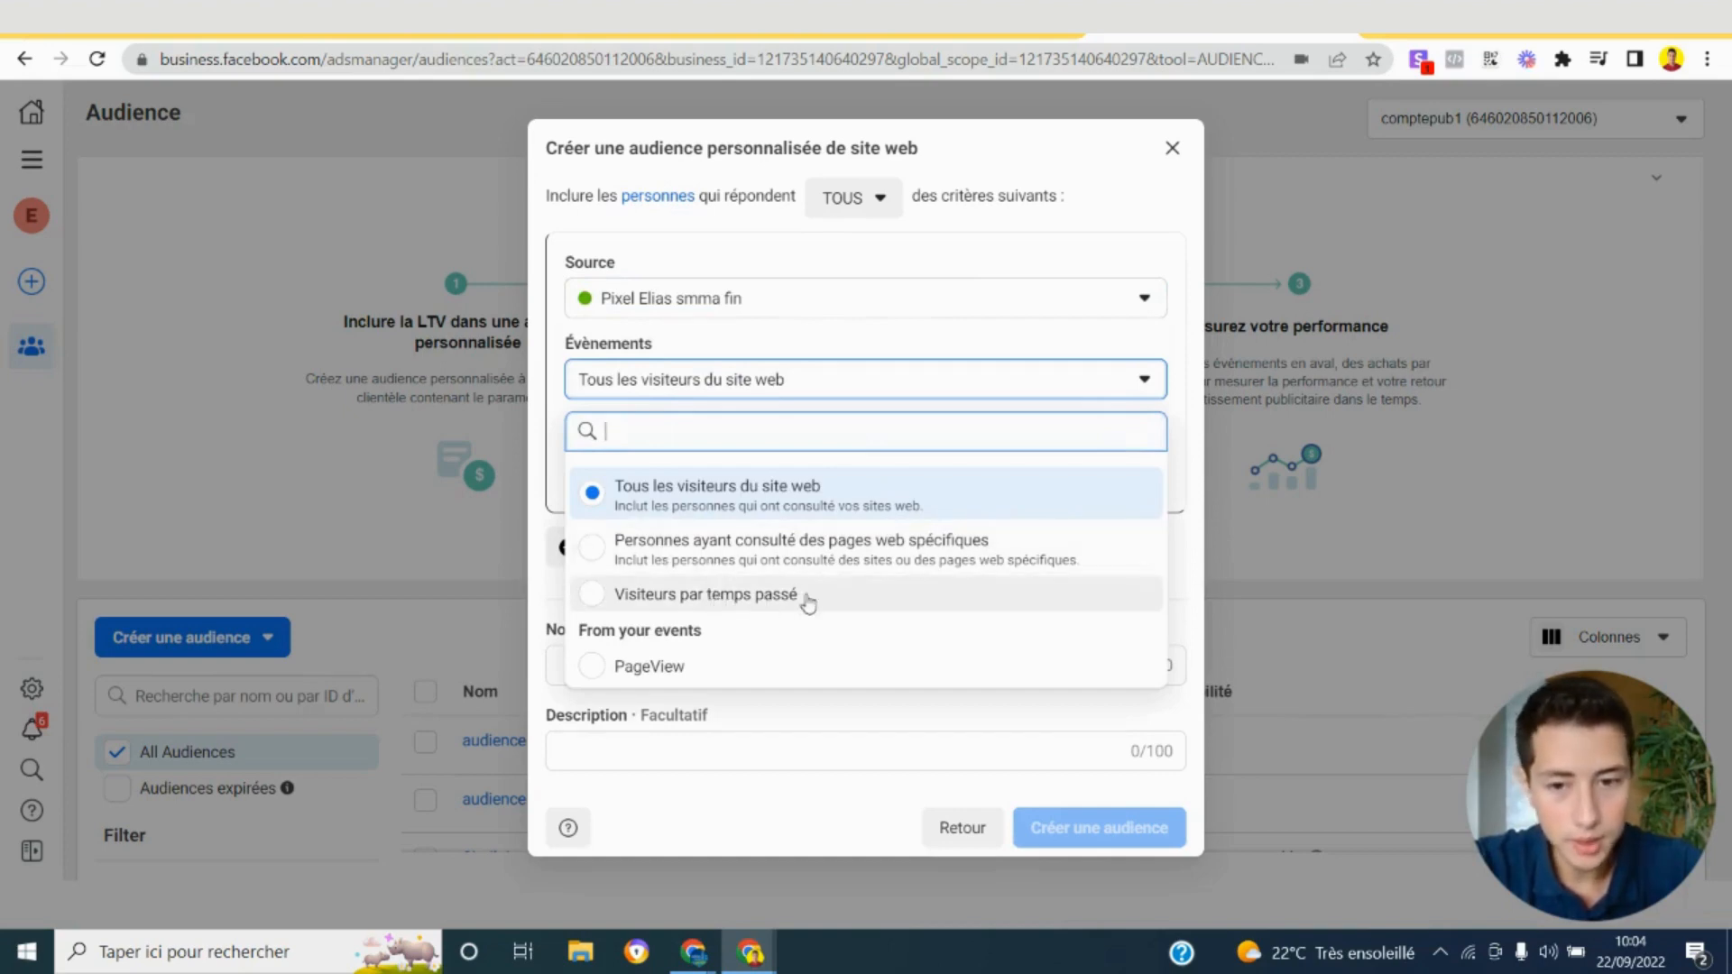
left_click(629, 482)
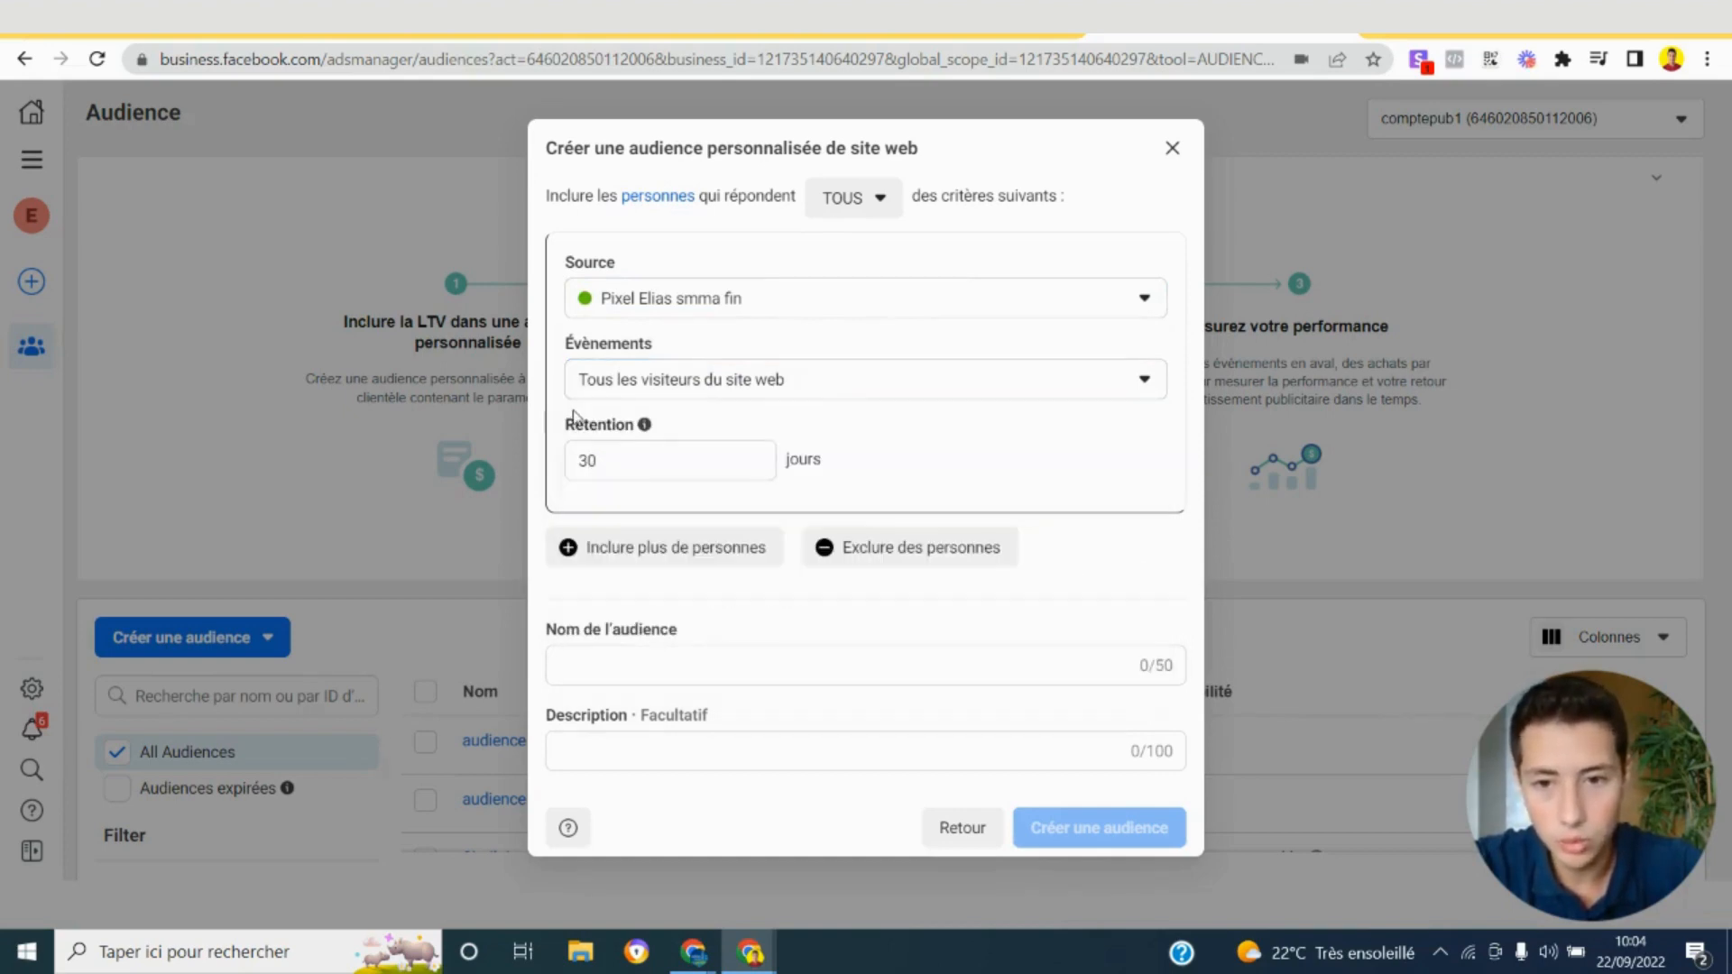
Set the retention of the website visitors audience to 180 days
mouse_move(648, 428)
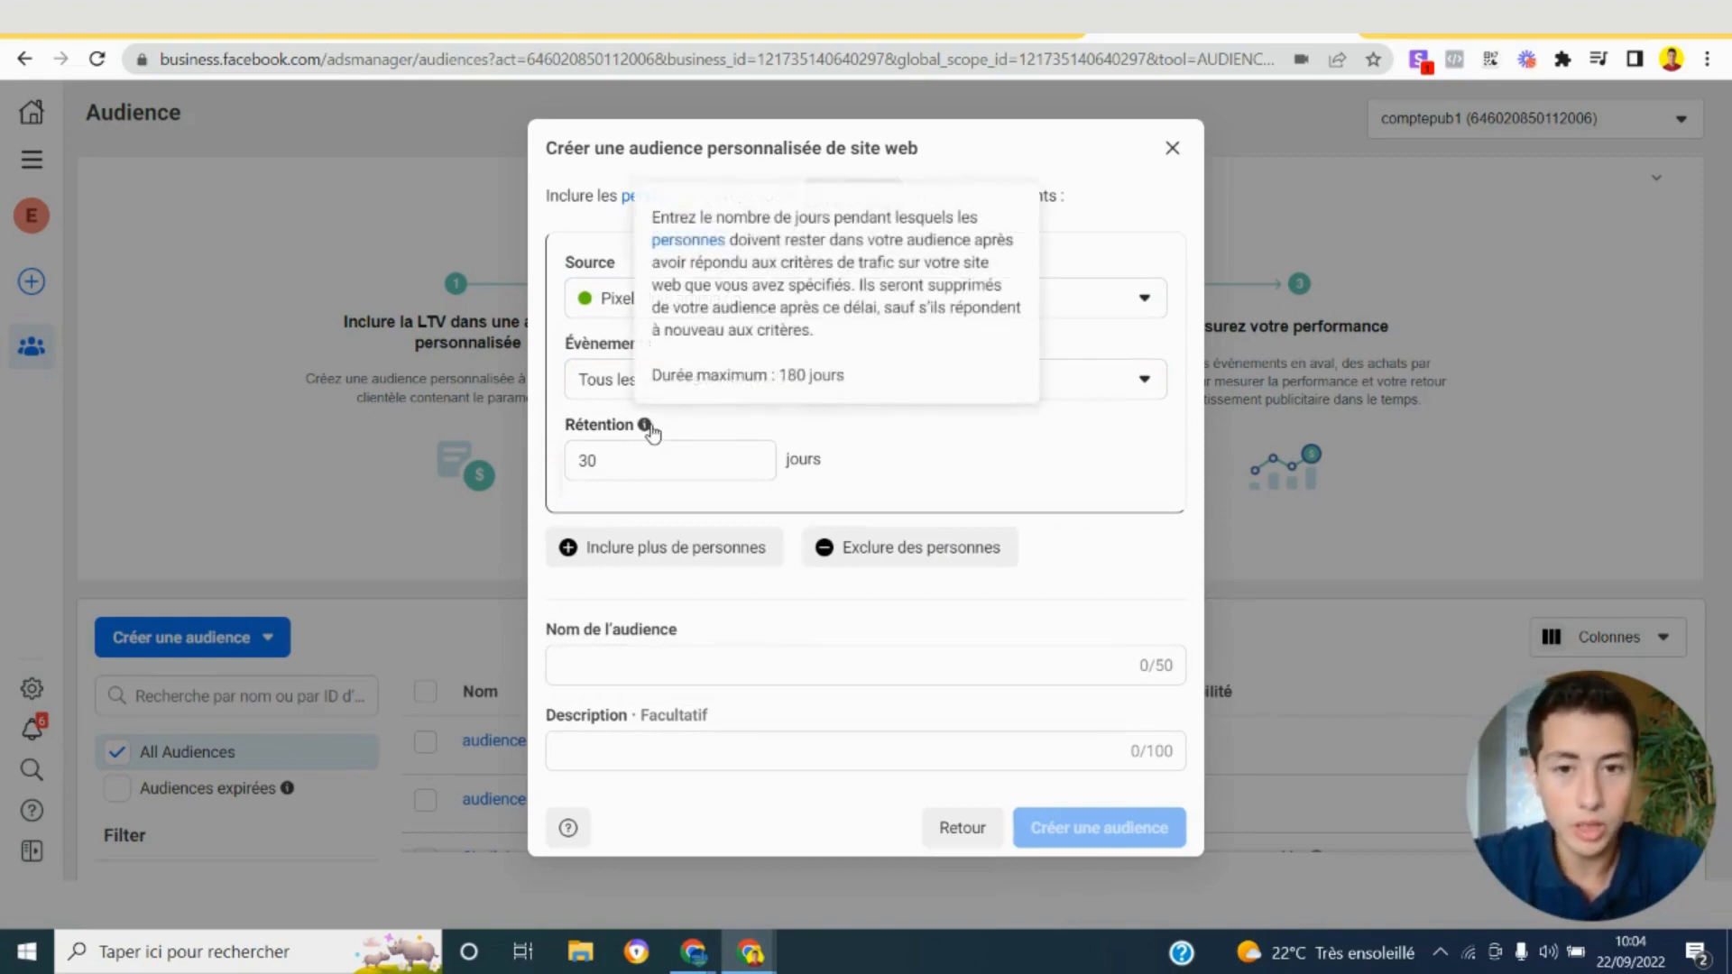
double_click(623, 465)
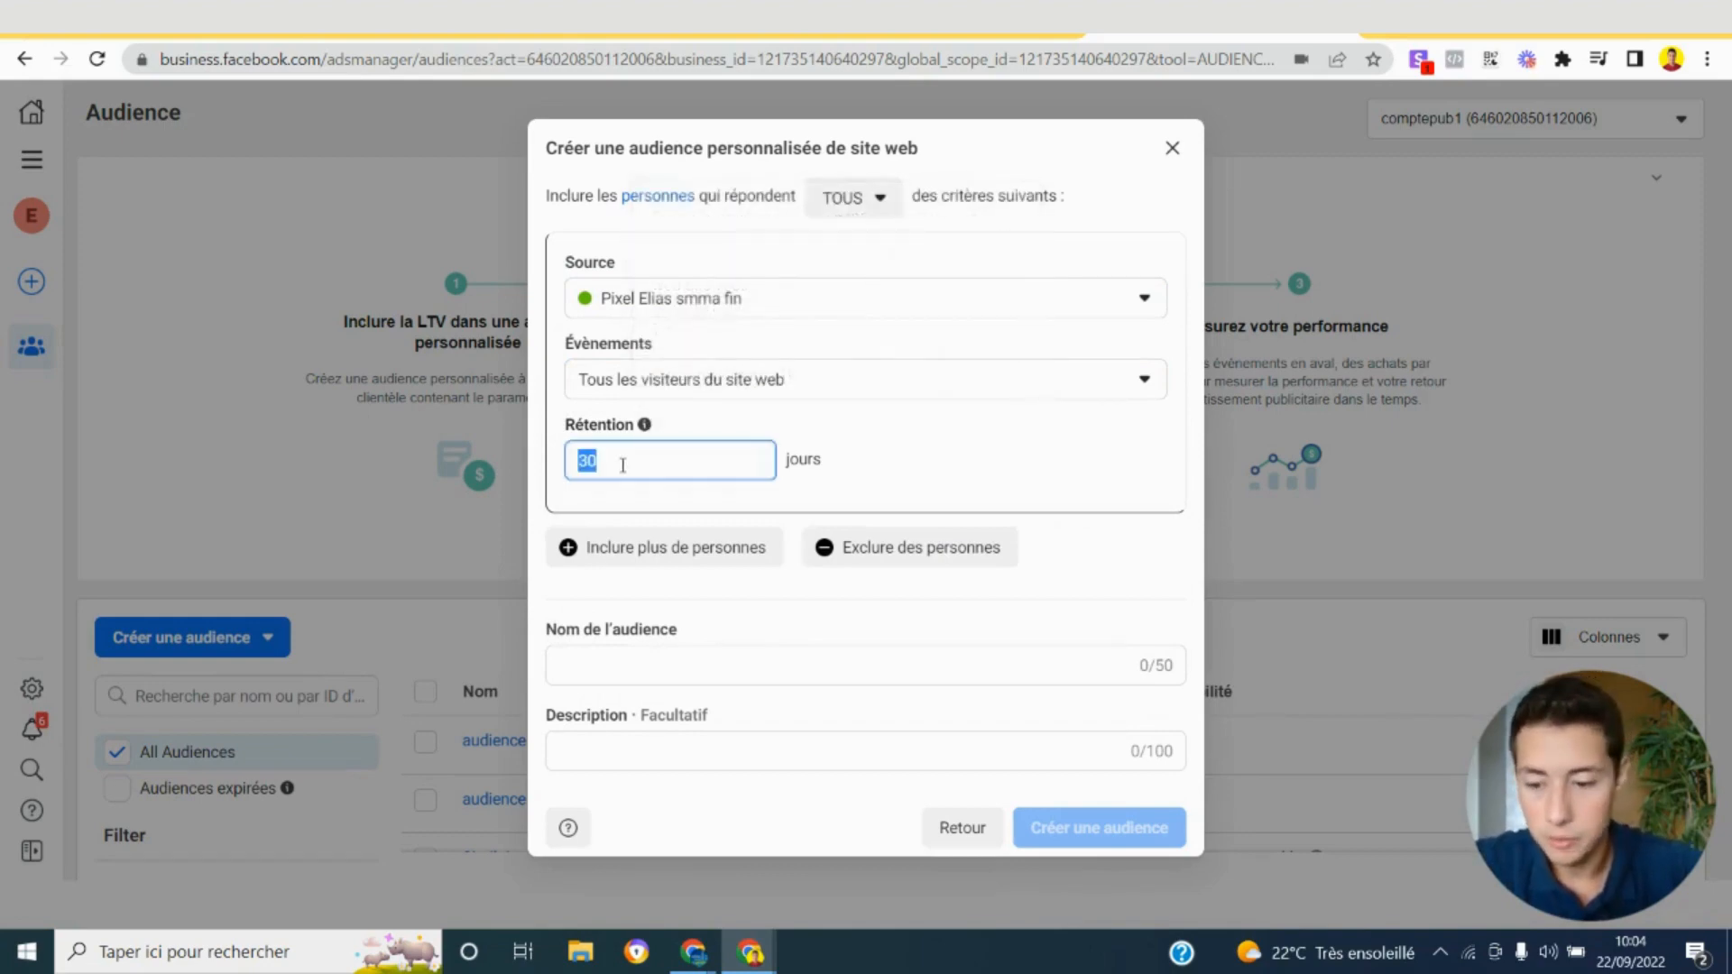
type("180")
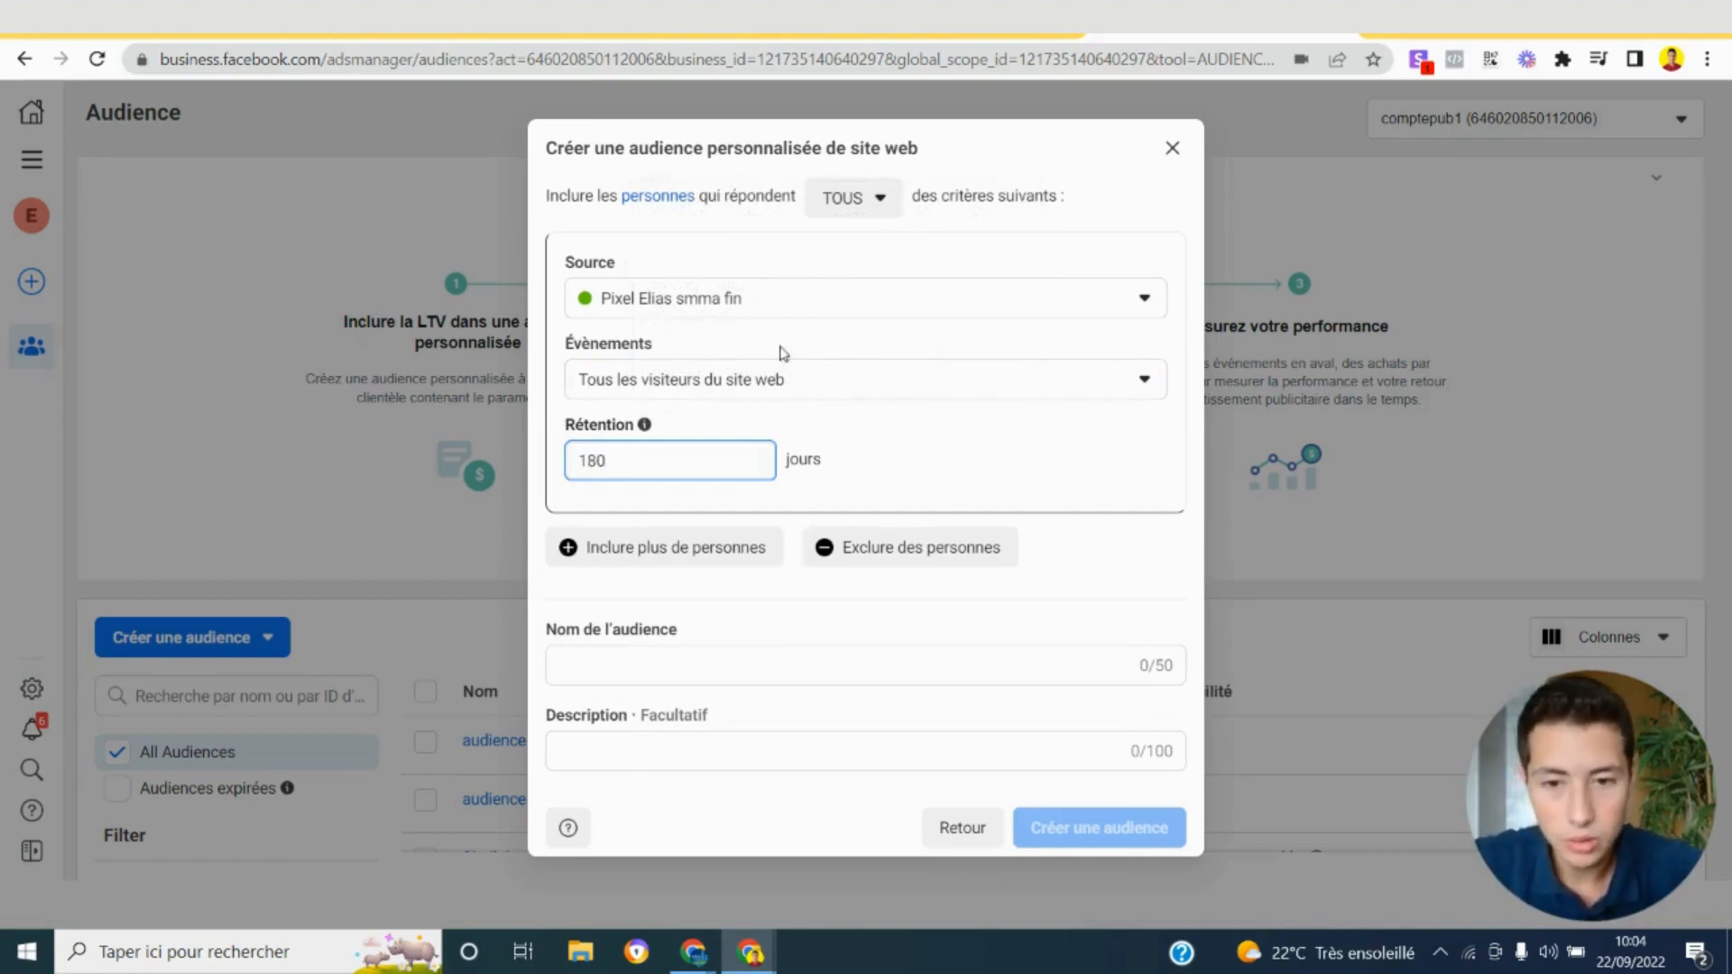
left_click(781, 467)
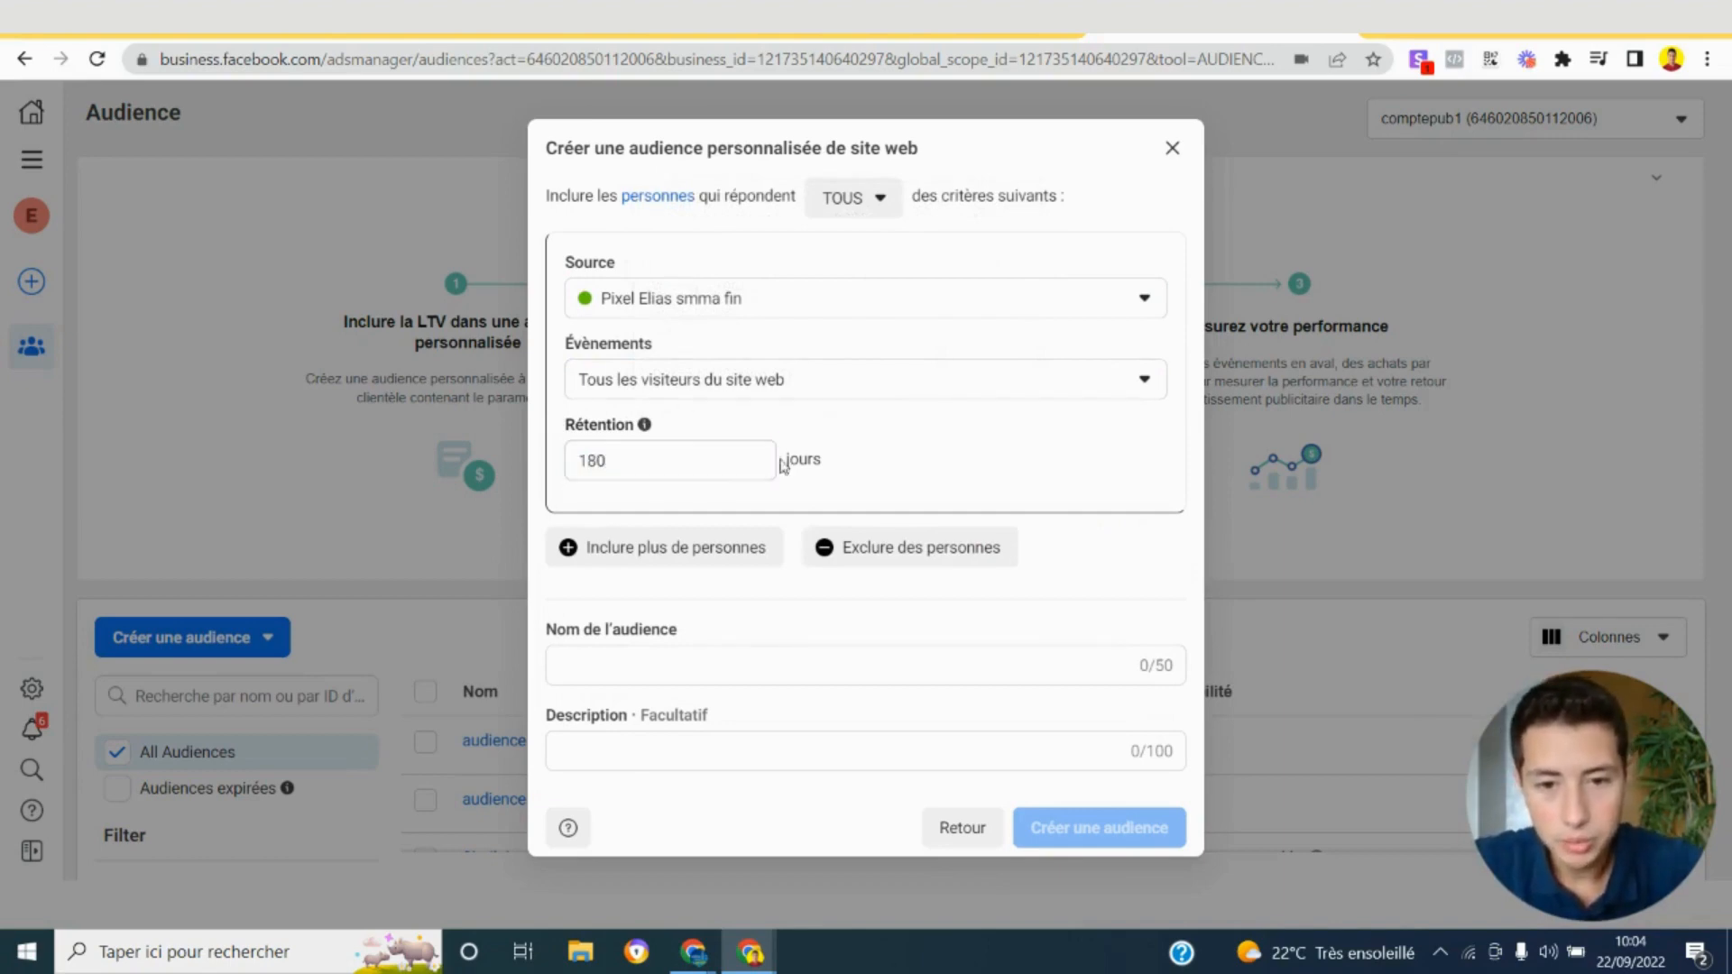
Name the website audience "audience visiteur du site", create it and finish without any of the suggested follow-up steps
left_click(651, 656)
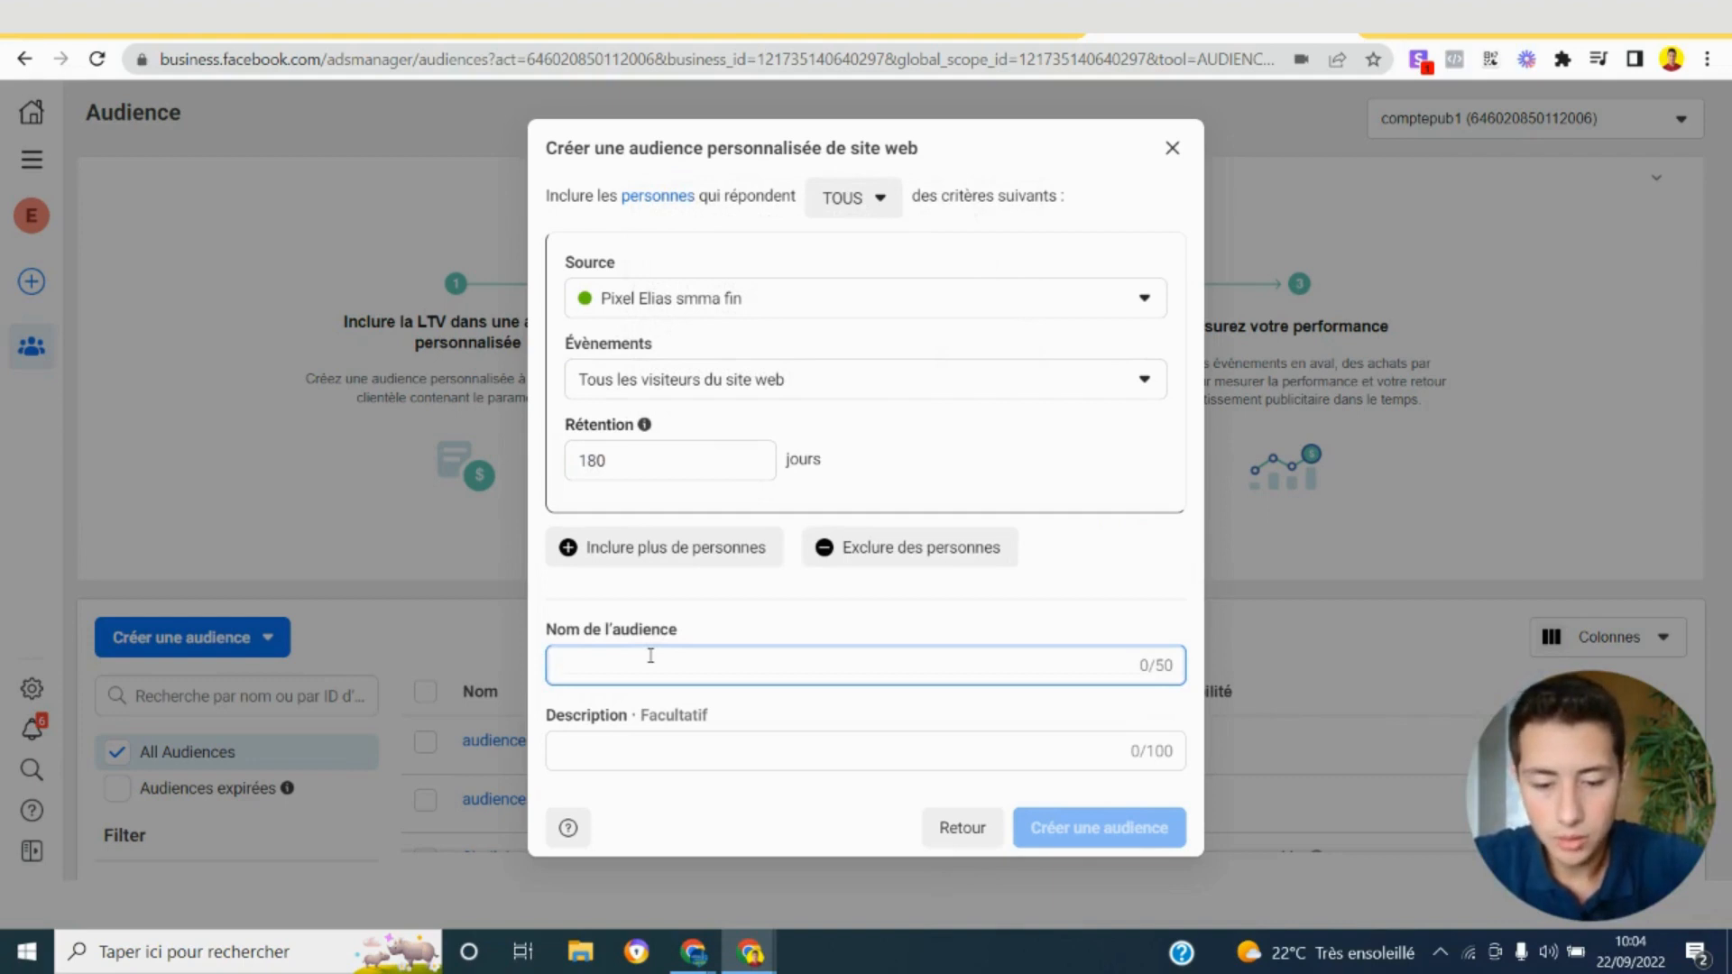
type("audience visiteur du site")
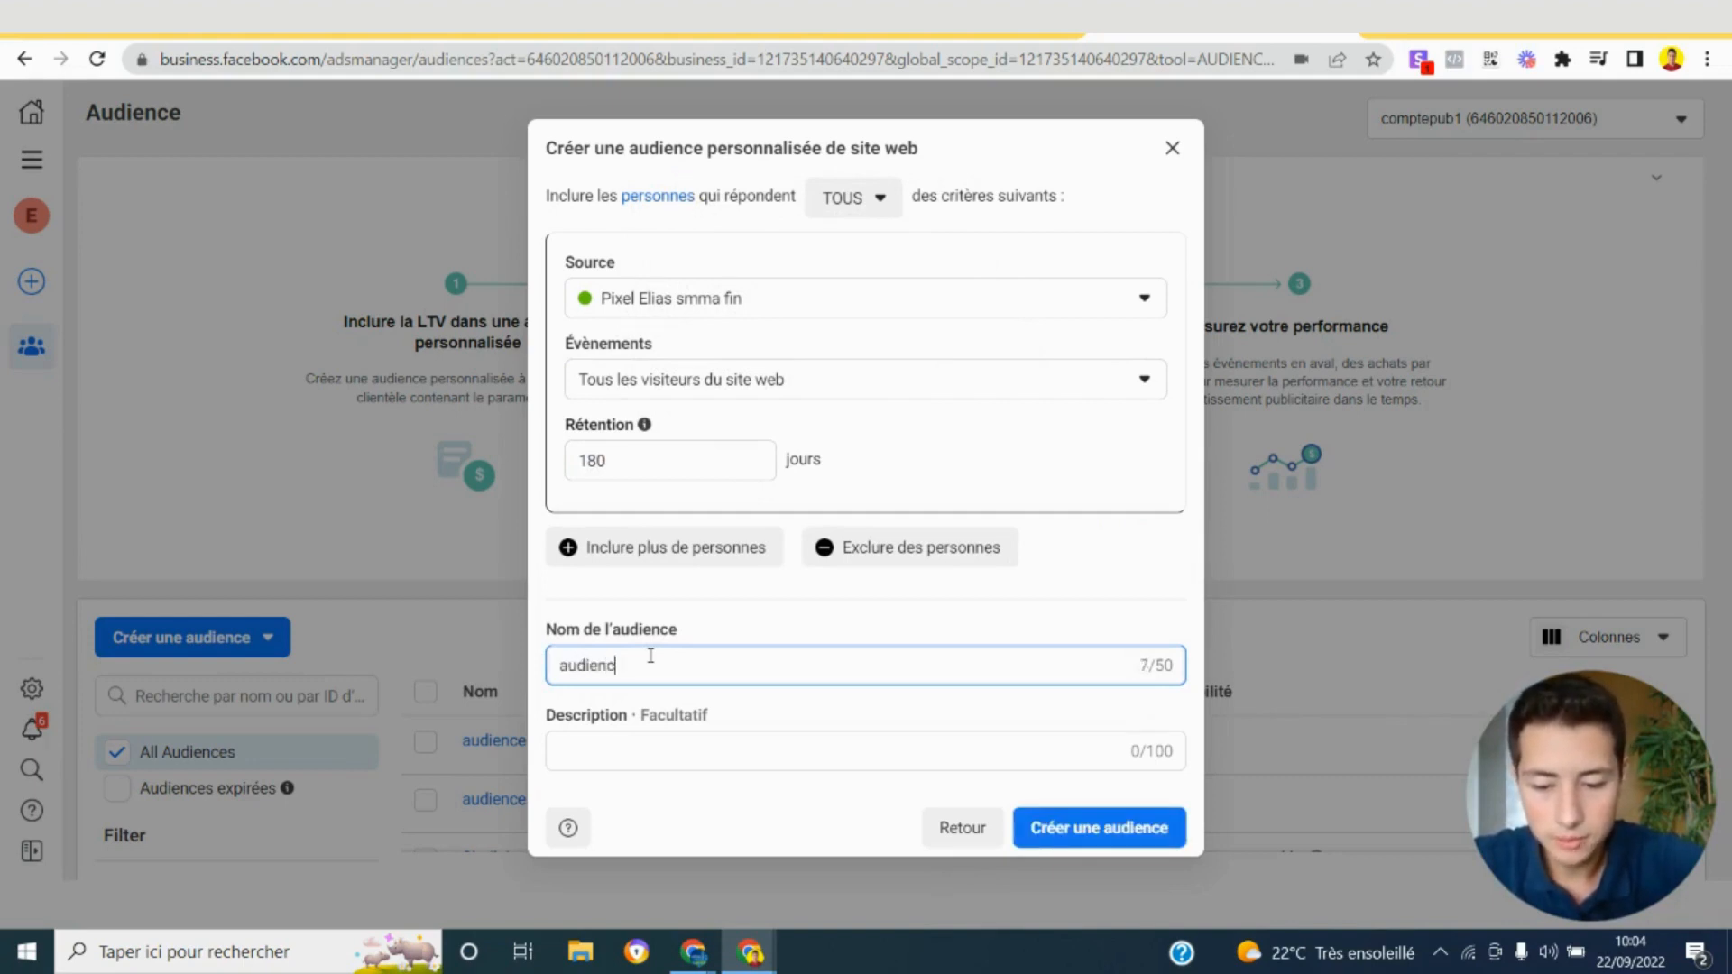
left_click(1070, 830)
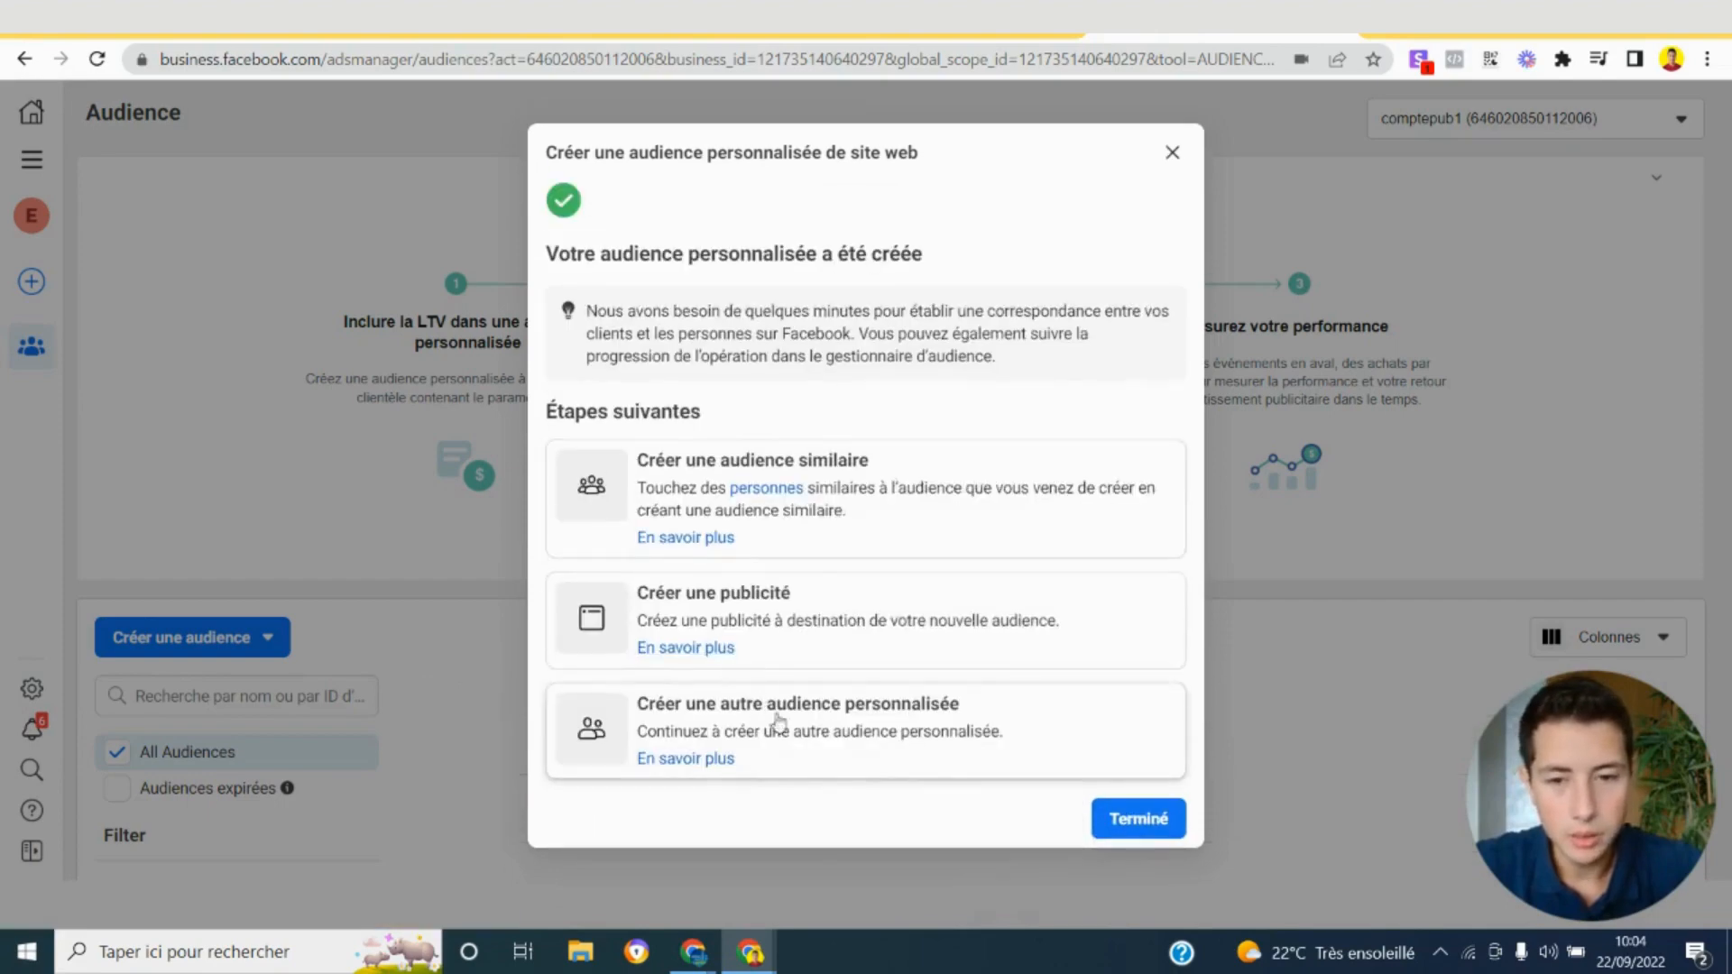
left_click(1120, 837)
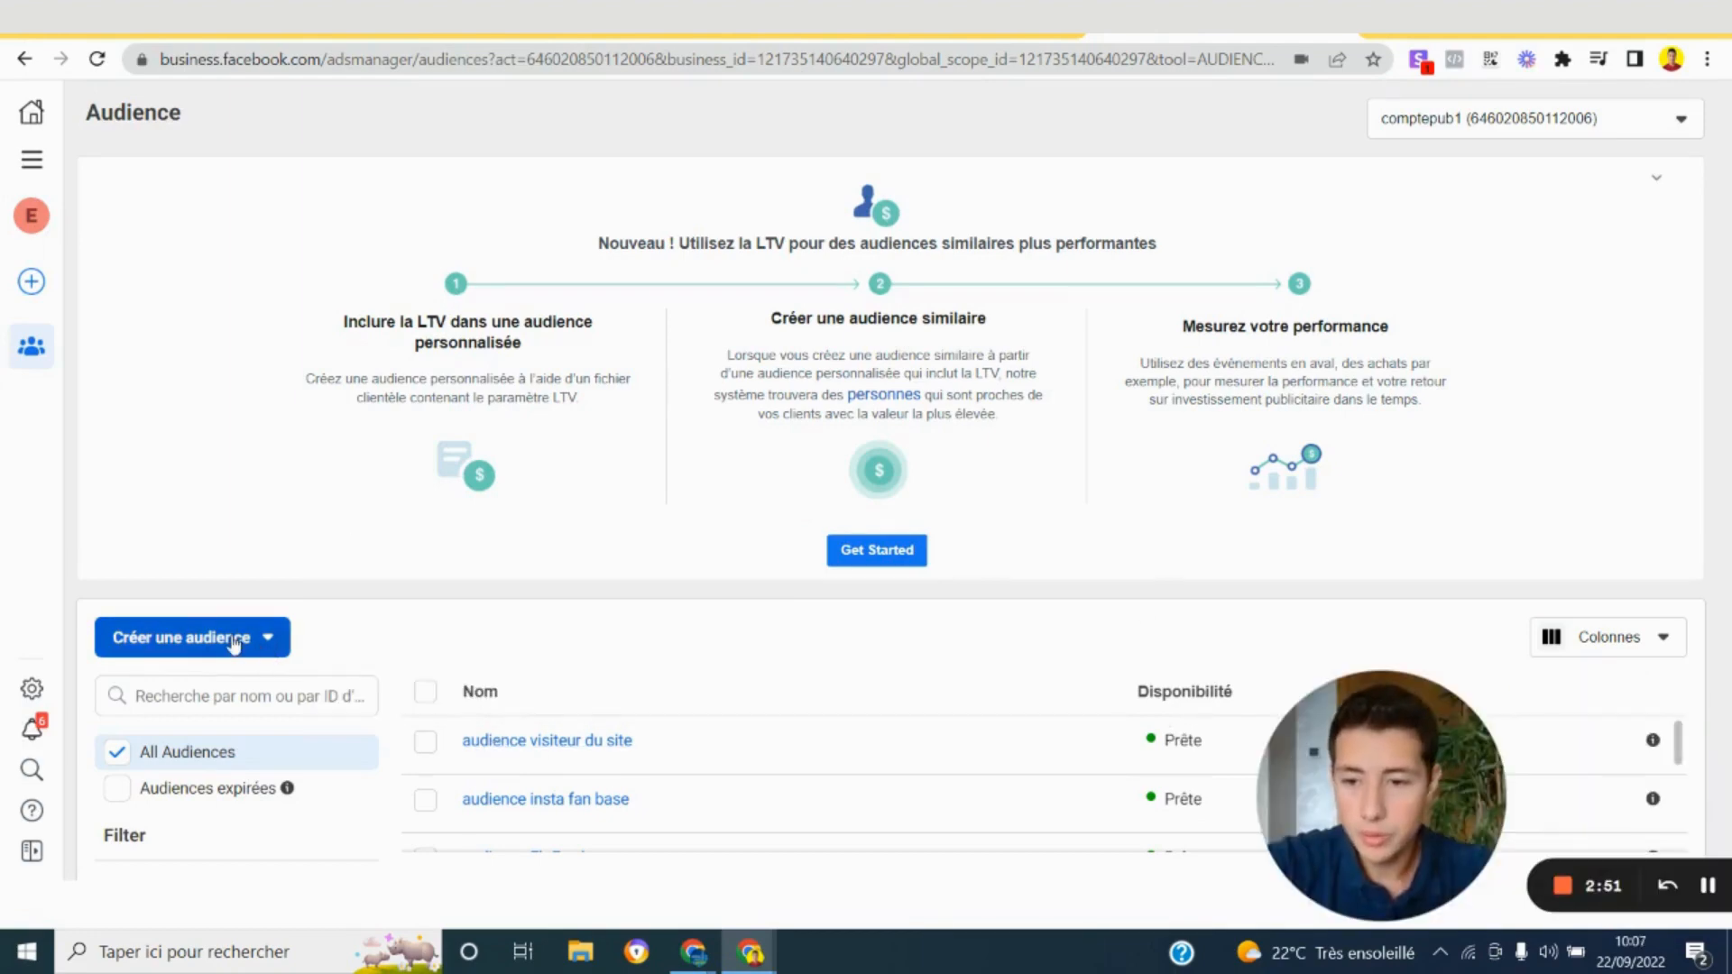
Start a new similar audience with the custom audience "audience visiteur du site" as its source
left_click(268, 637)
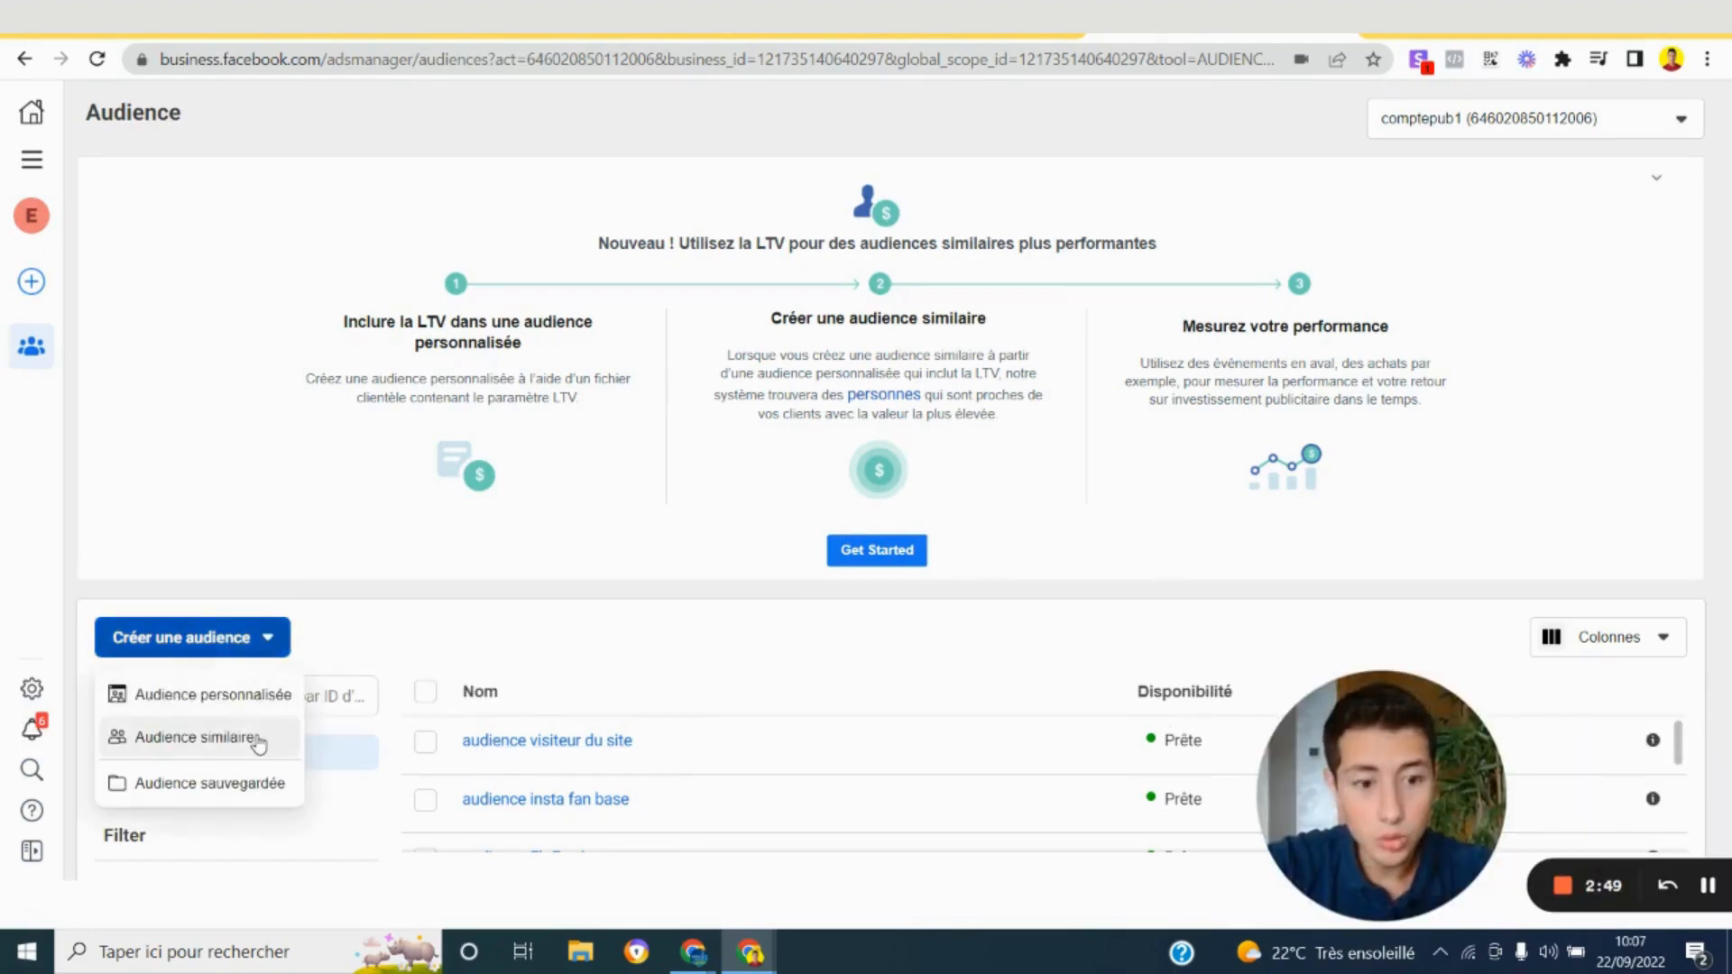
left_click(257, 740)
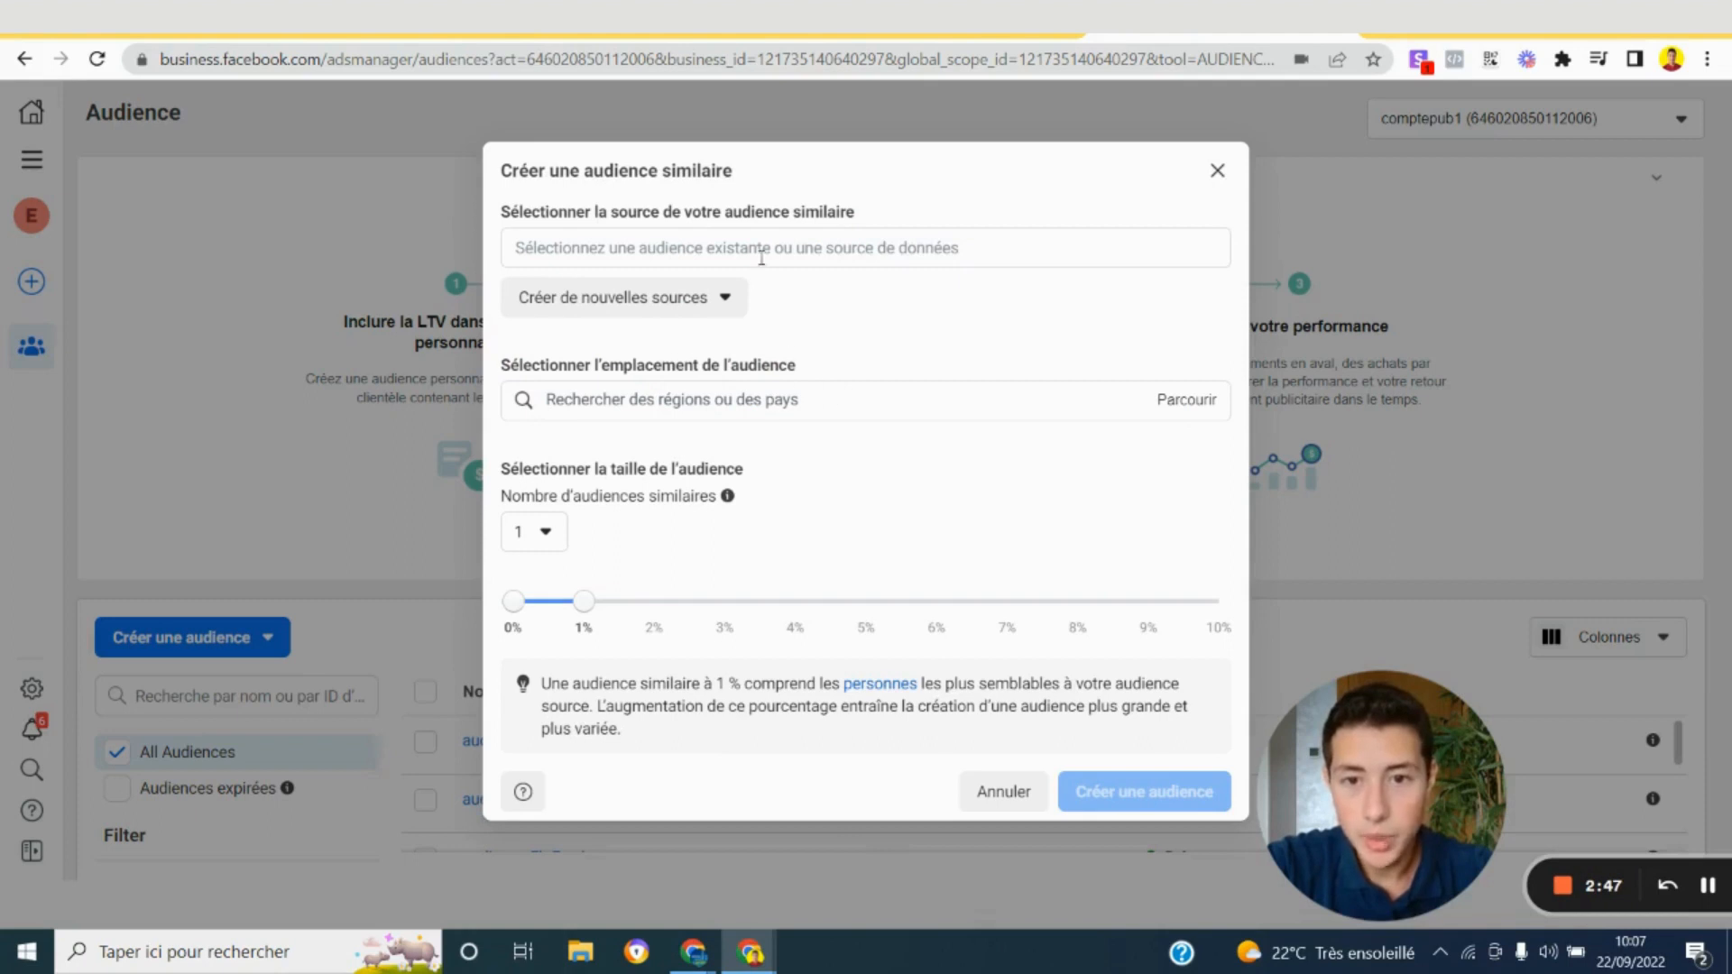
left_click(760, 256)
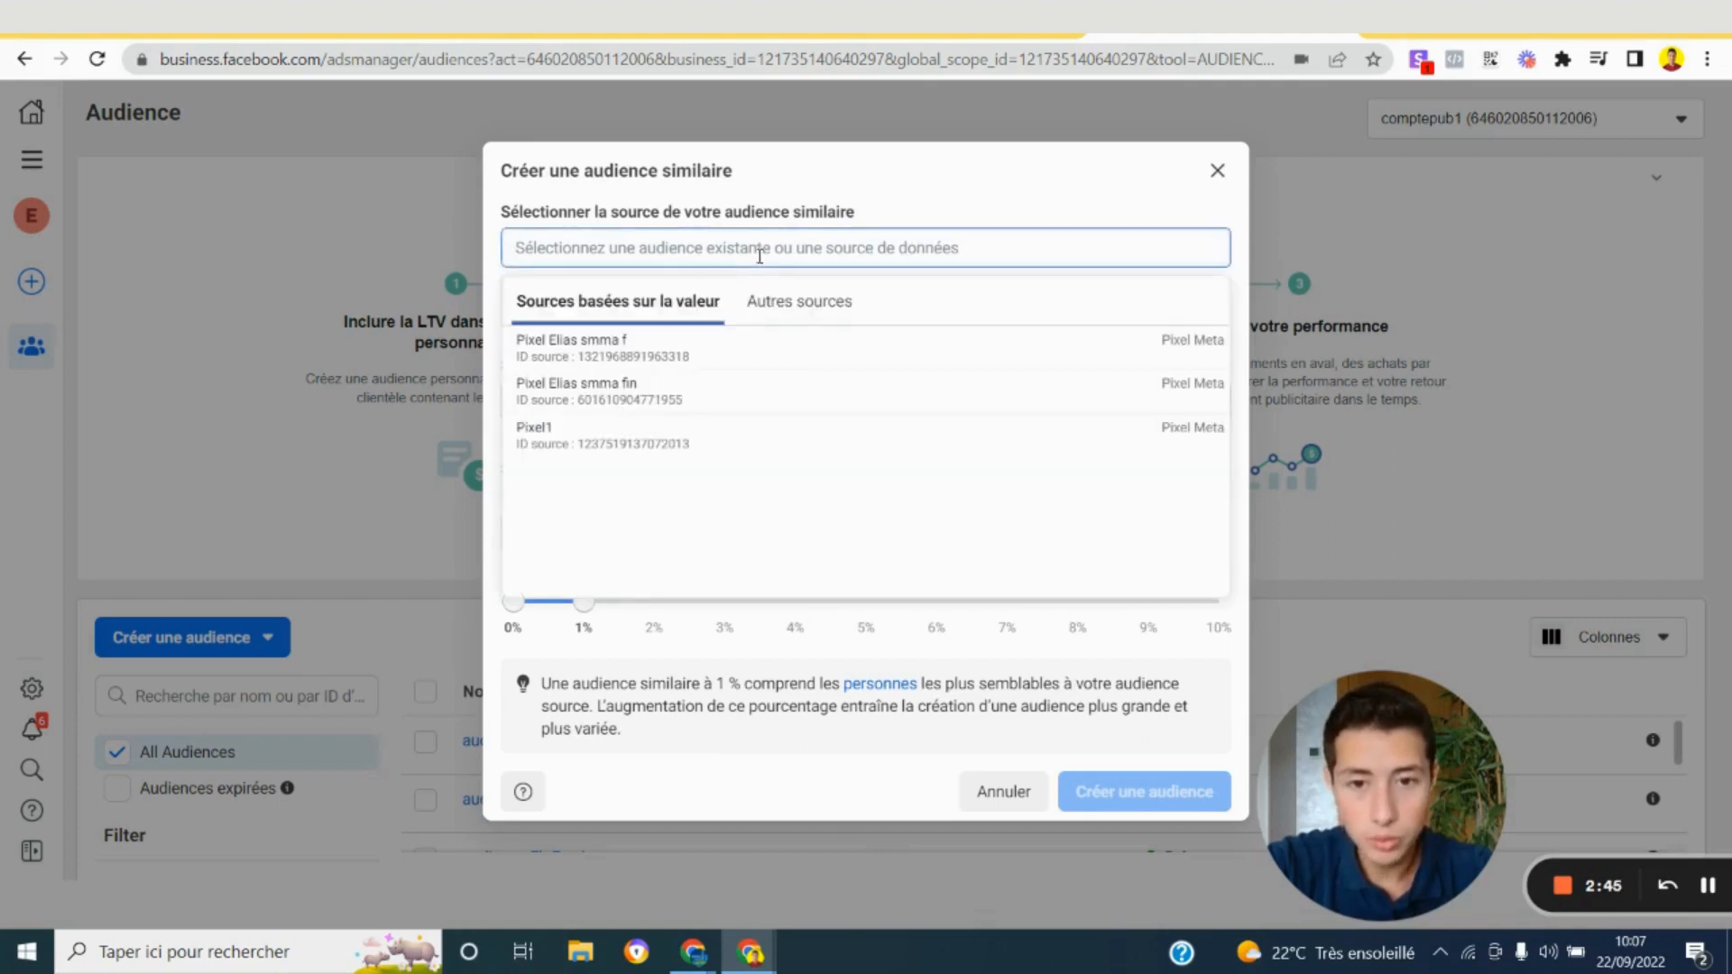
left_click(768, 311)
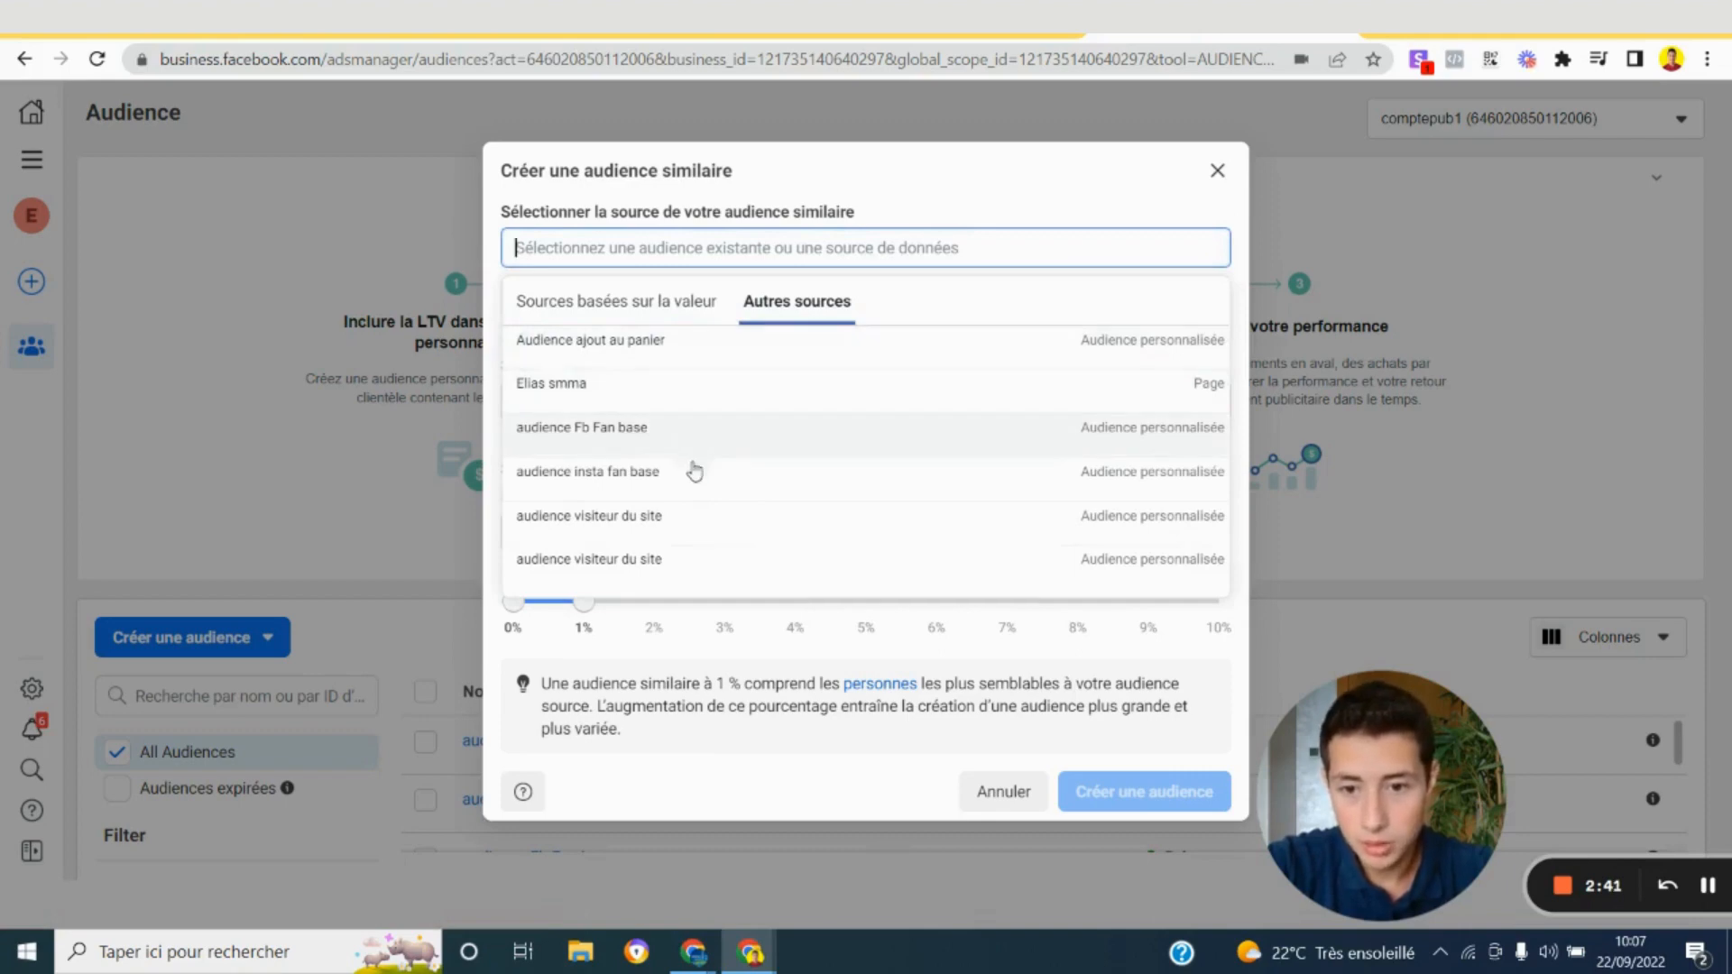
left_click(665, 536)
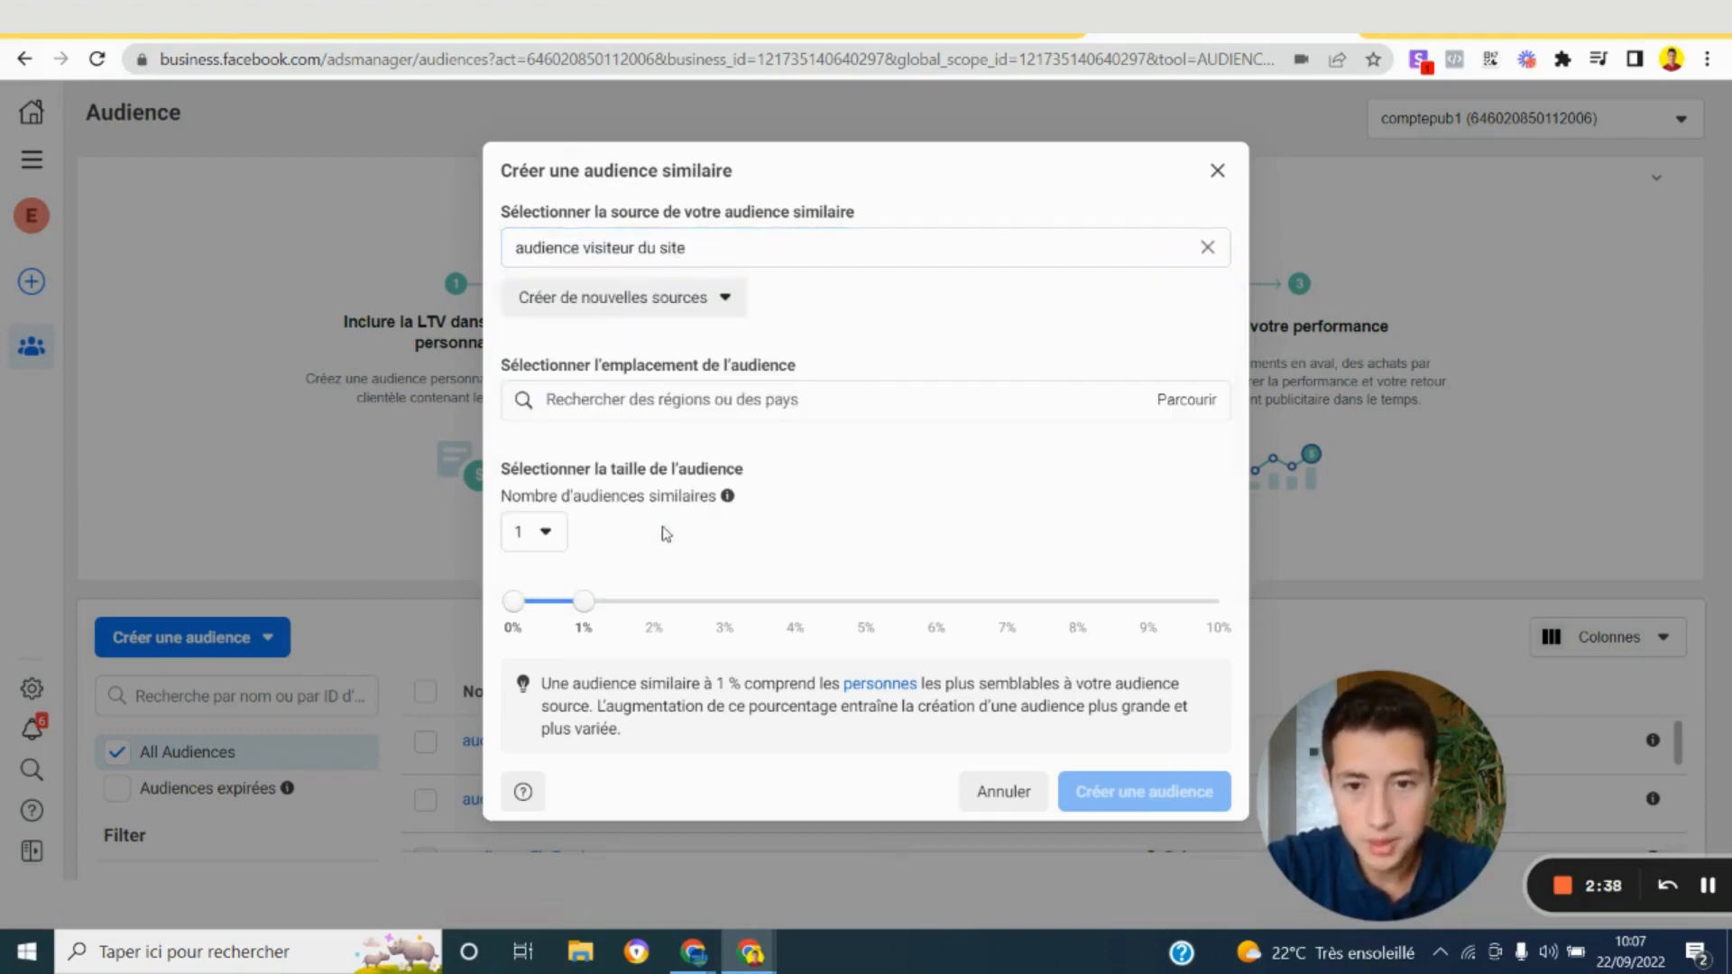
Set the similar audience's location to France
left_click(775, 402)
type("fr")
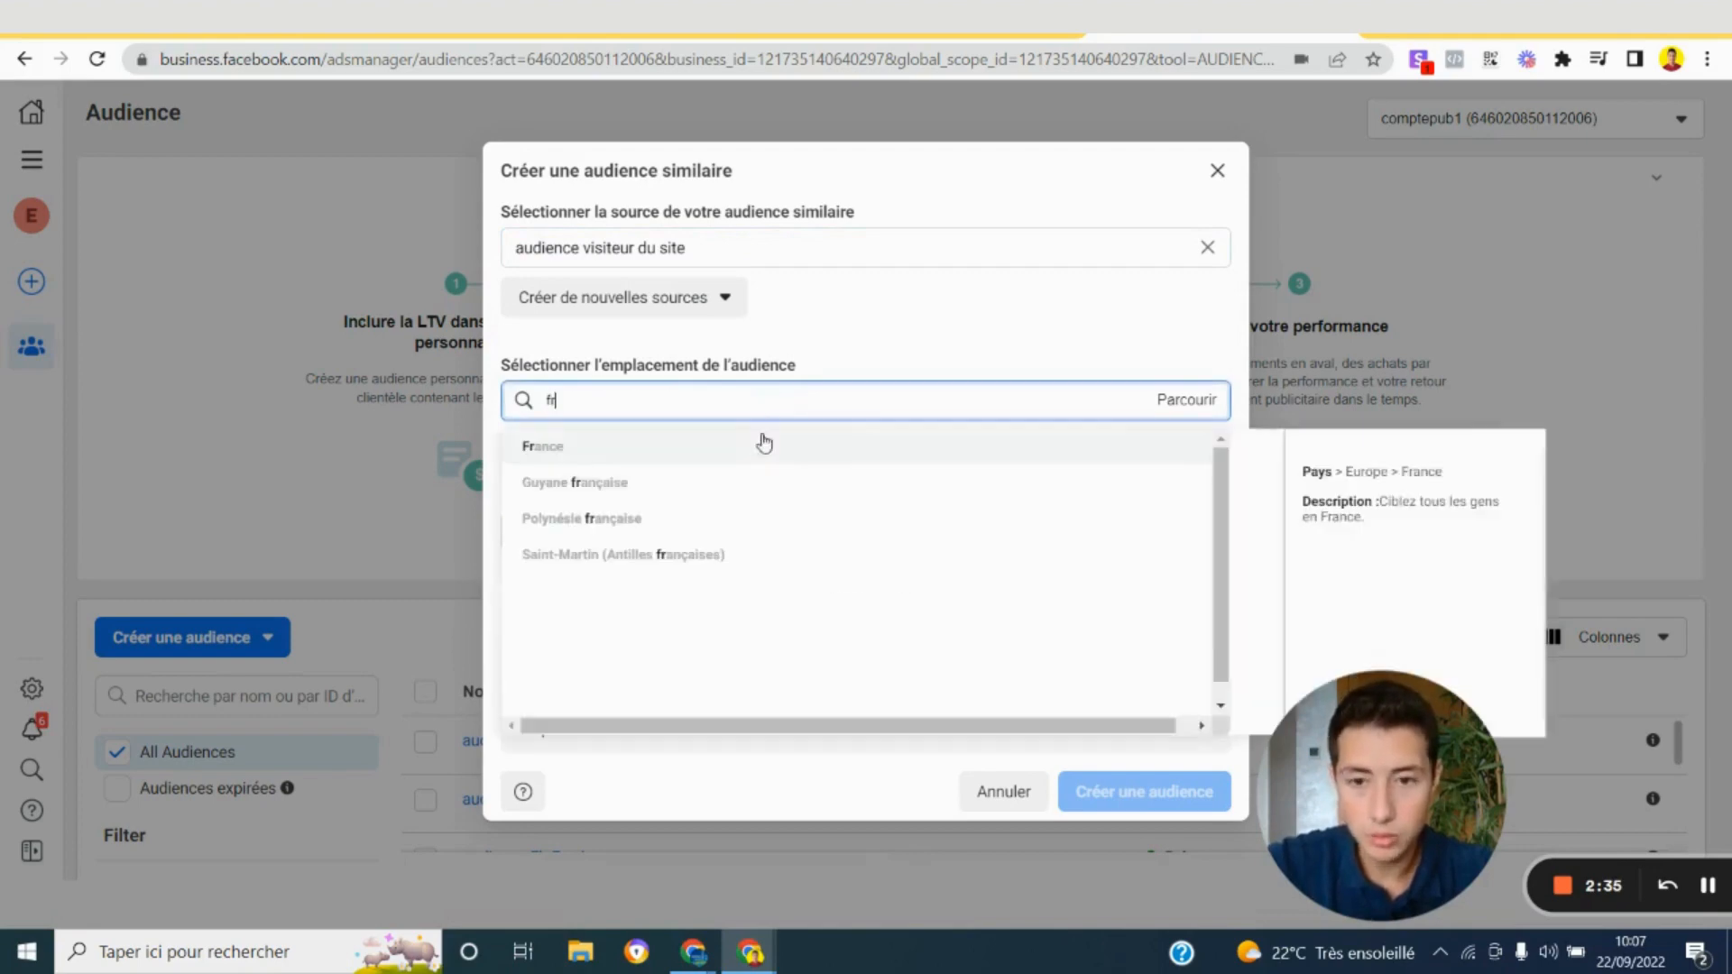
left_click(707, 447)
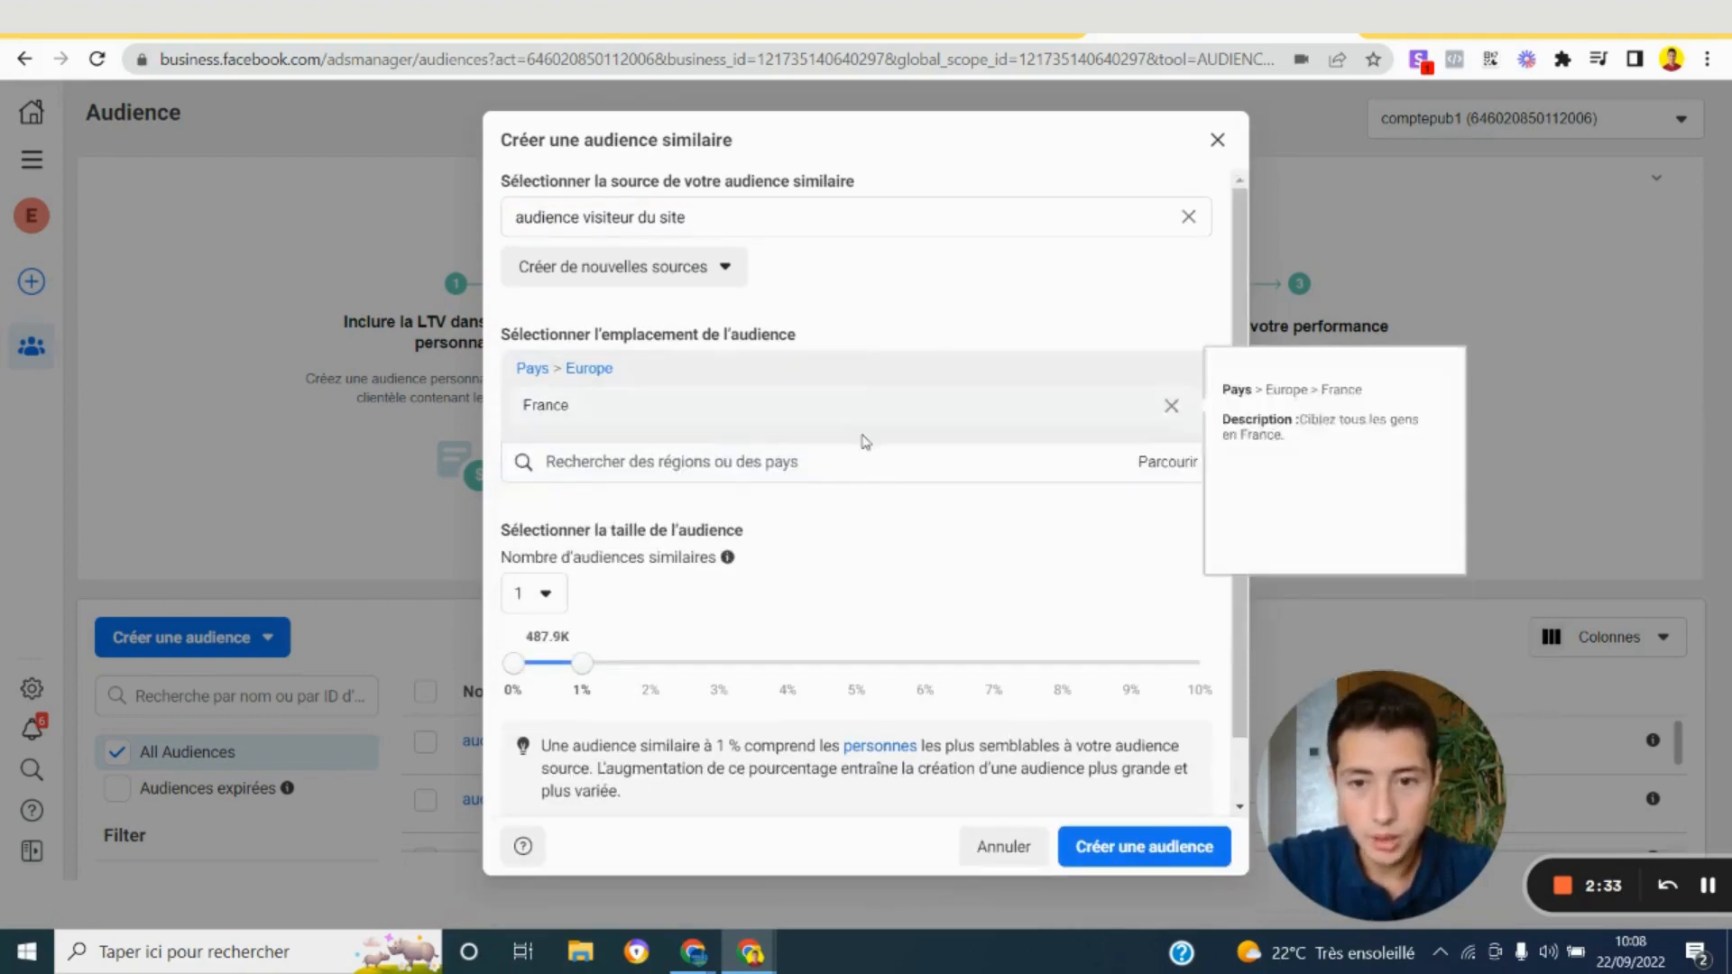
Widen the similar audience's size to 3%, keeping its lower limit at 0%
scroll(862, 455, "down", 1)
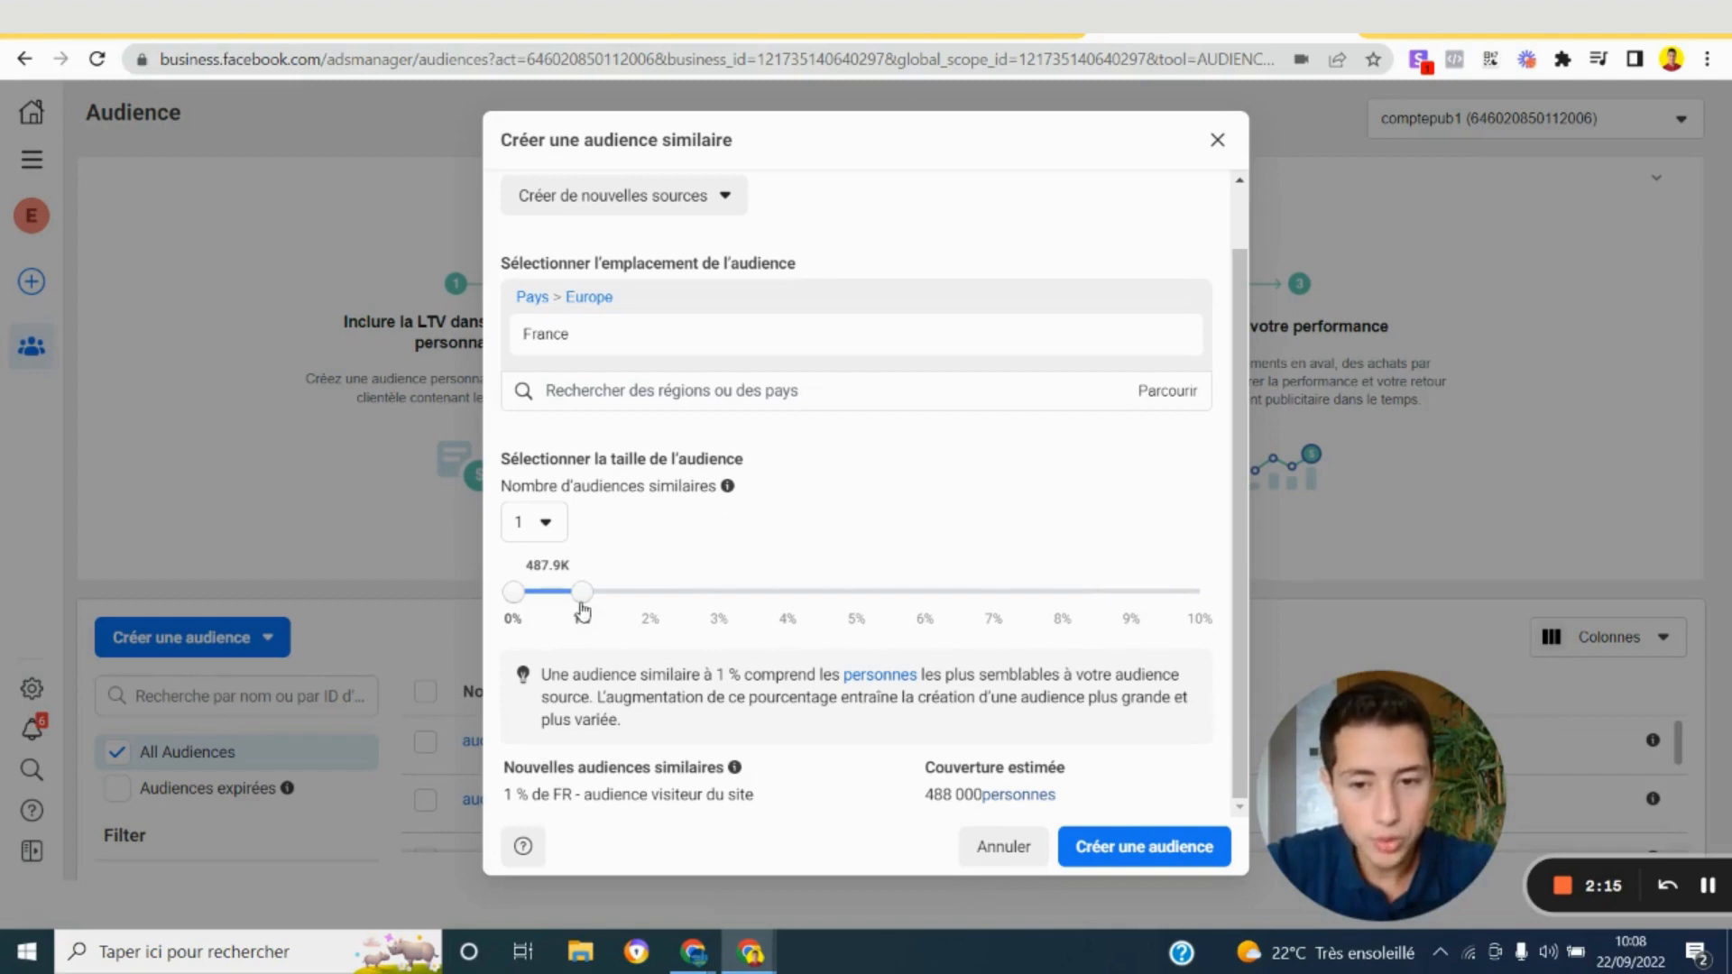
left_click_drag(582, 611, 625, 611)
left_click(634, 557)
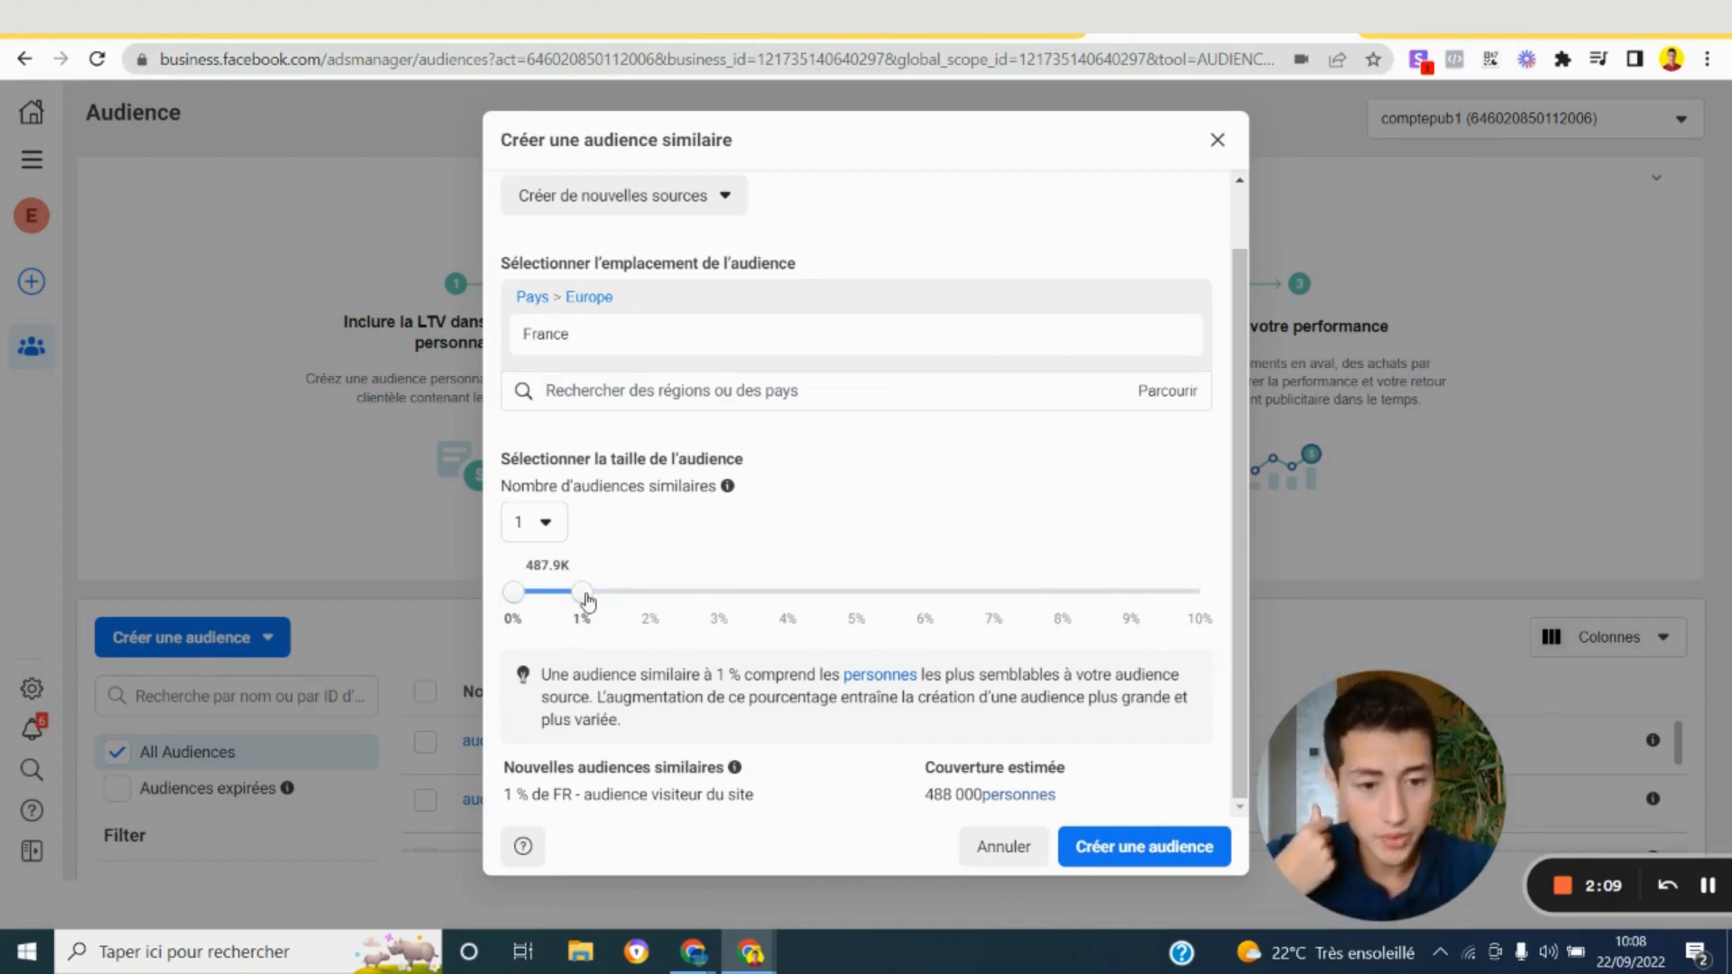
mouse_move(587, 600)
left_mouse_down()
mouse_move(1196, 613)
mouse_move(511, 631)
mouse_move(561, 623)
left_mouse_up()
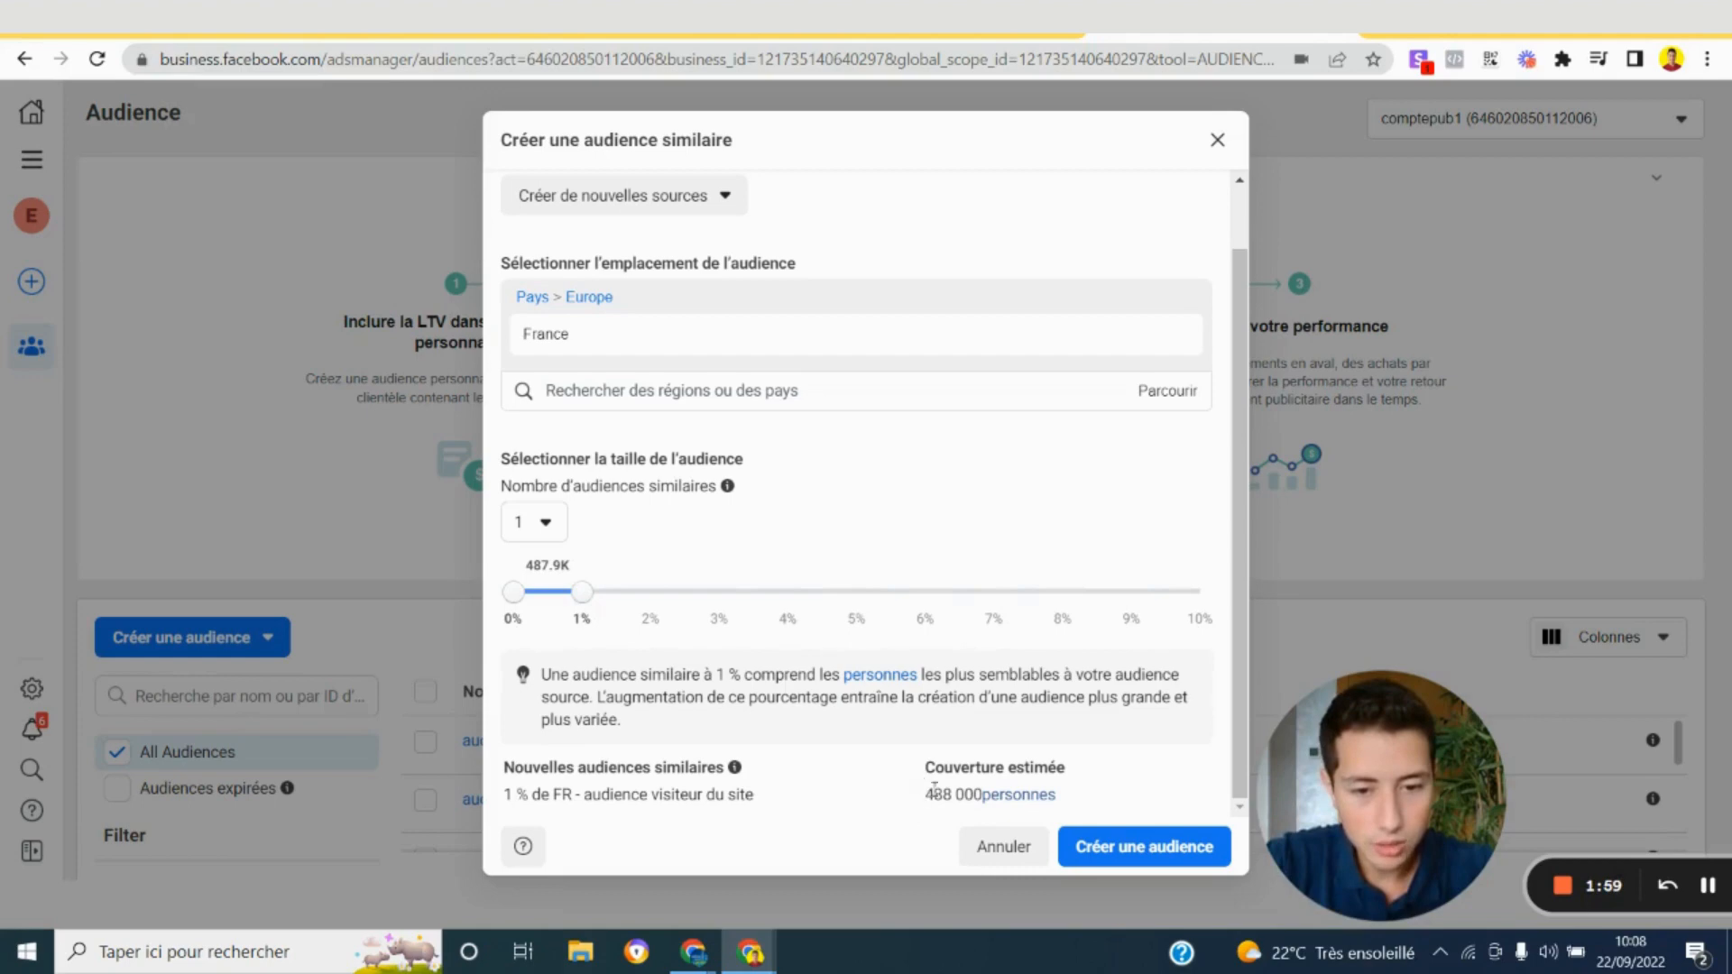
double_click(582, 600)
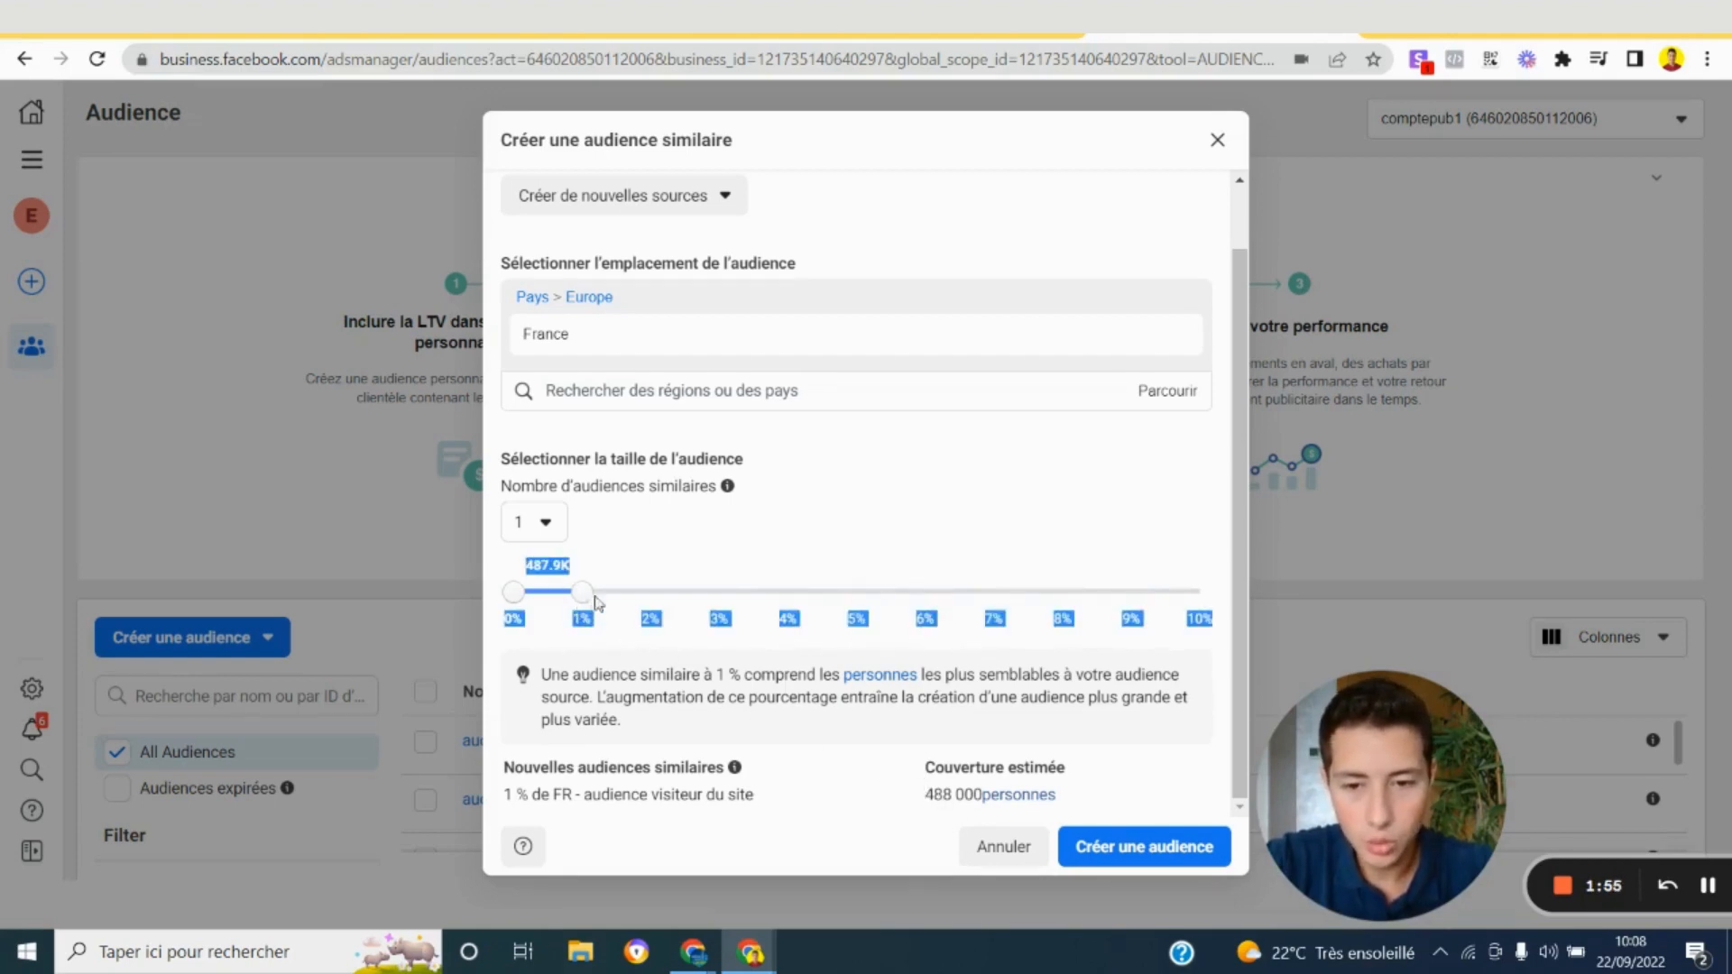
left_click_drag(595, 603, 718, 610)
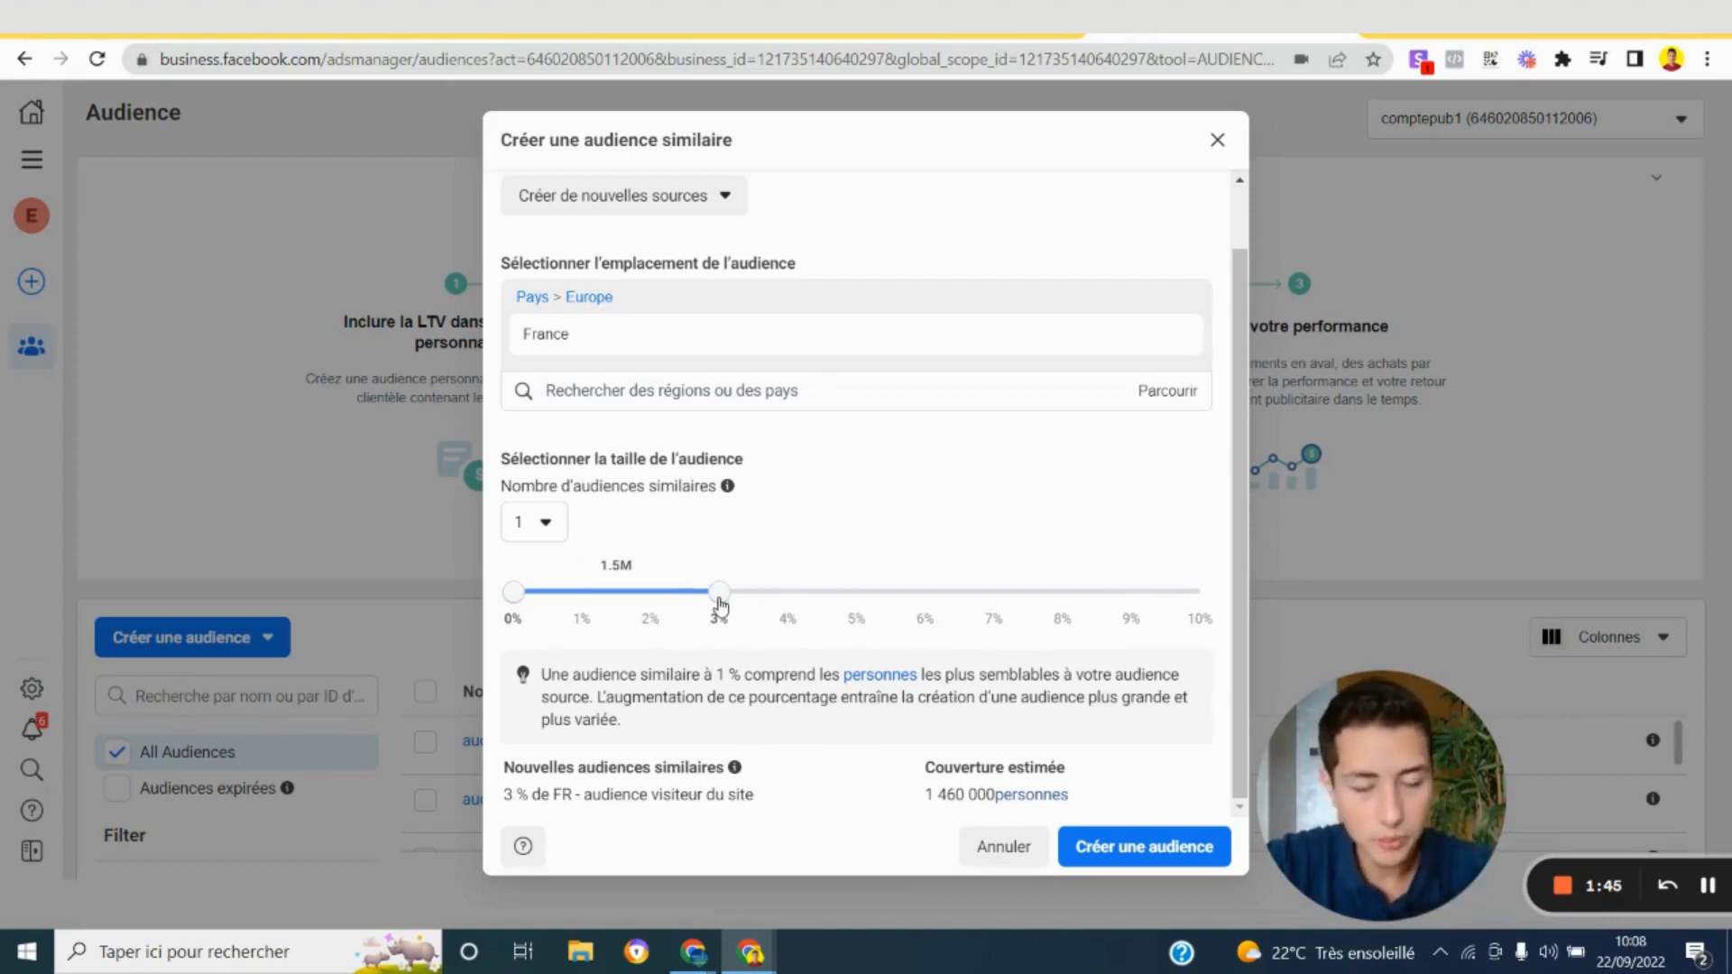
mouse_move(511, 600)
left_mouse_down()
mouse_move(1055, 618)
mouse_move(521, 608)
left_mouse_up()
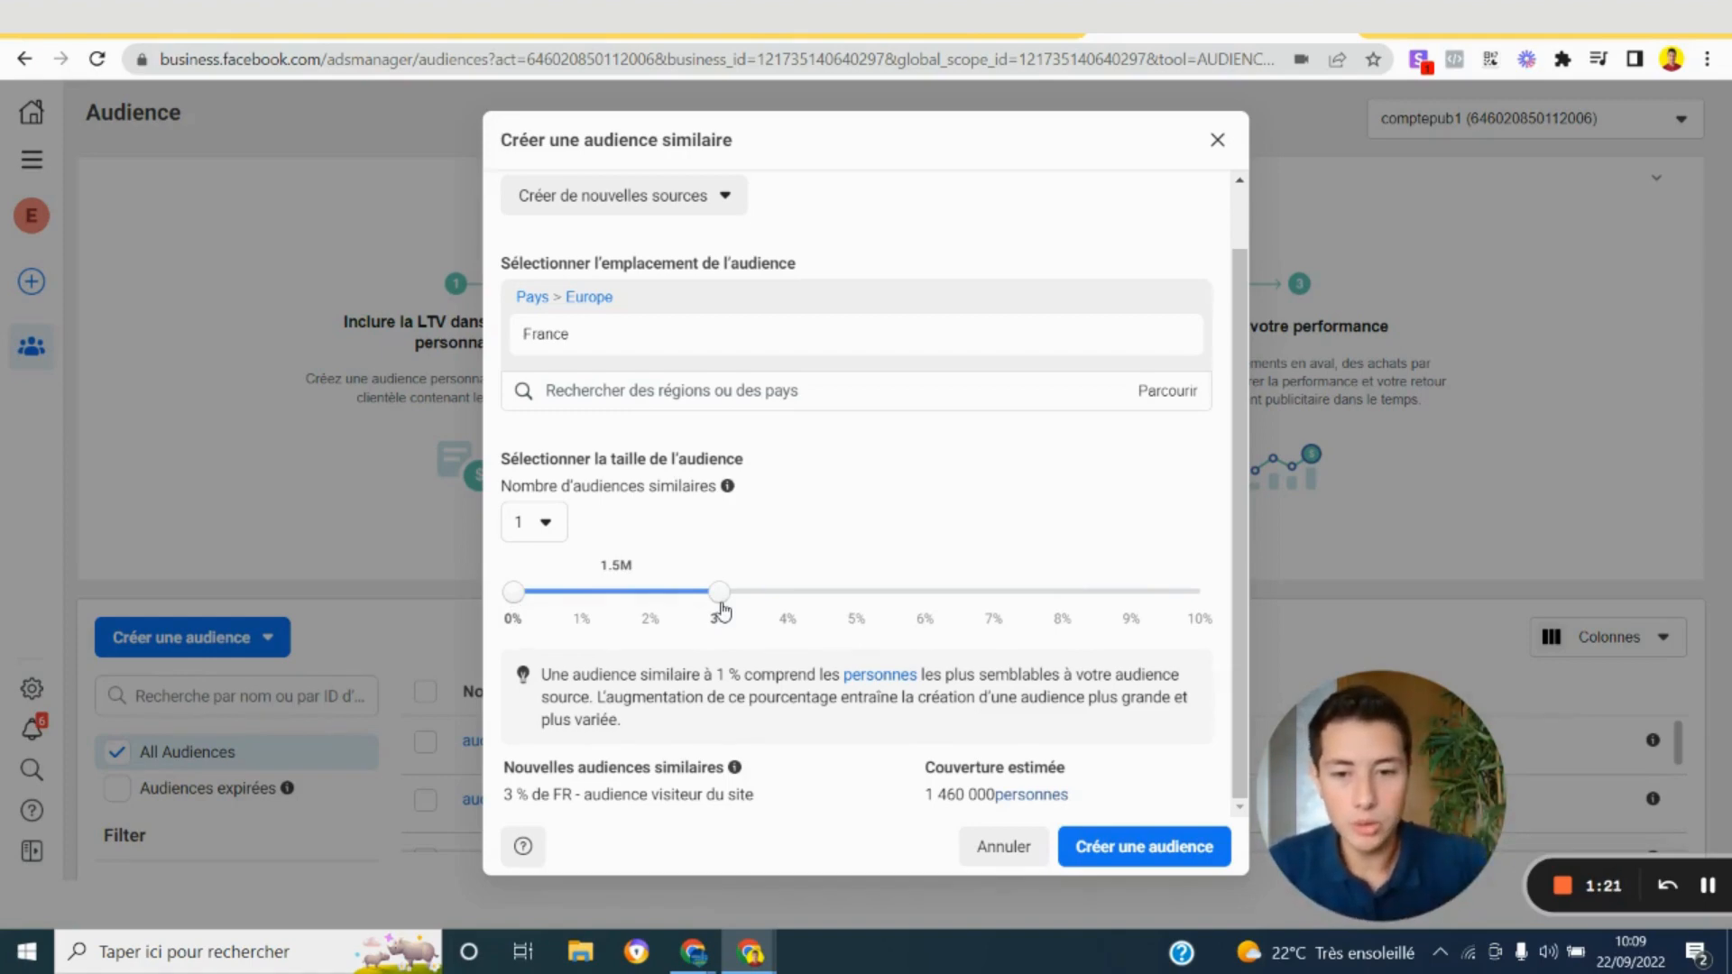
Reduce the similar audience's size to 1%
left_click_drag(722, 610, 604, 615)
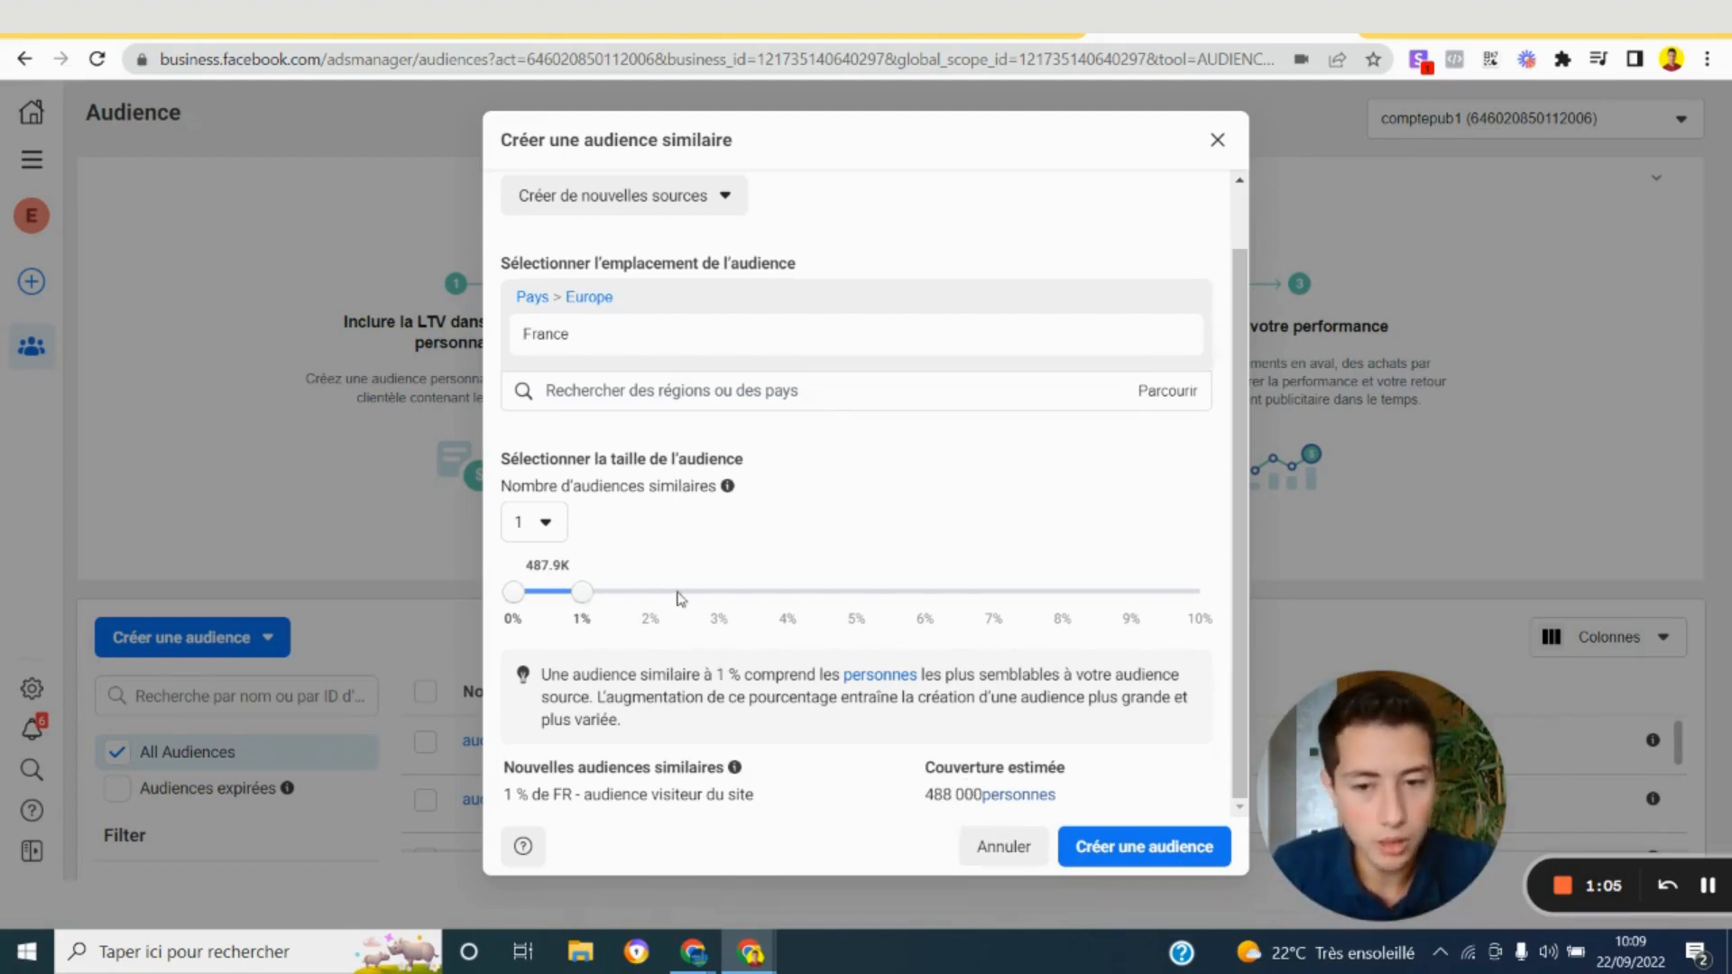
double_click(732, 600)
left_click(968, 559)
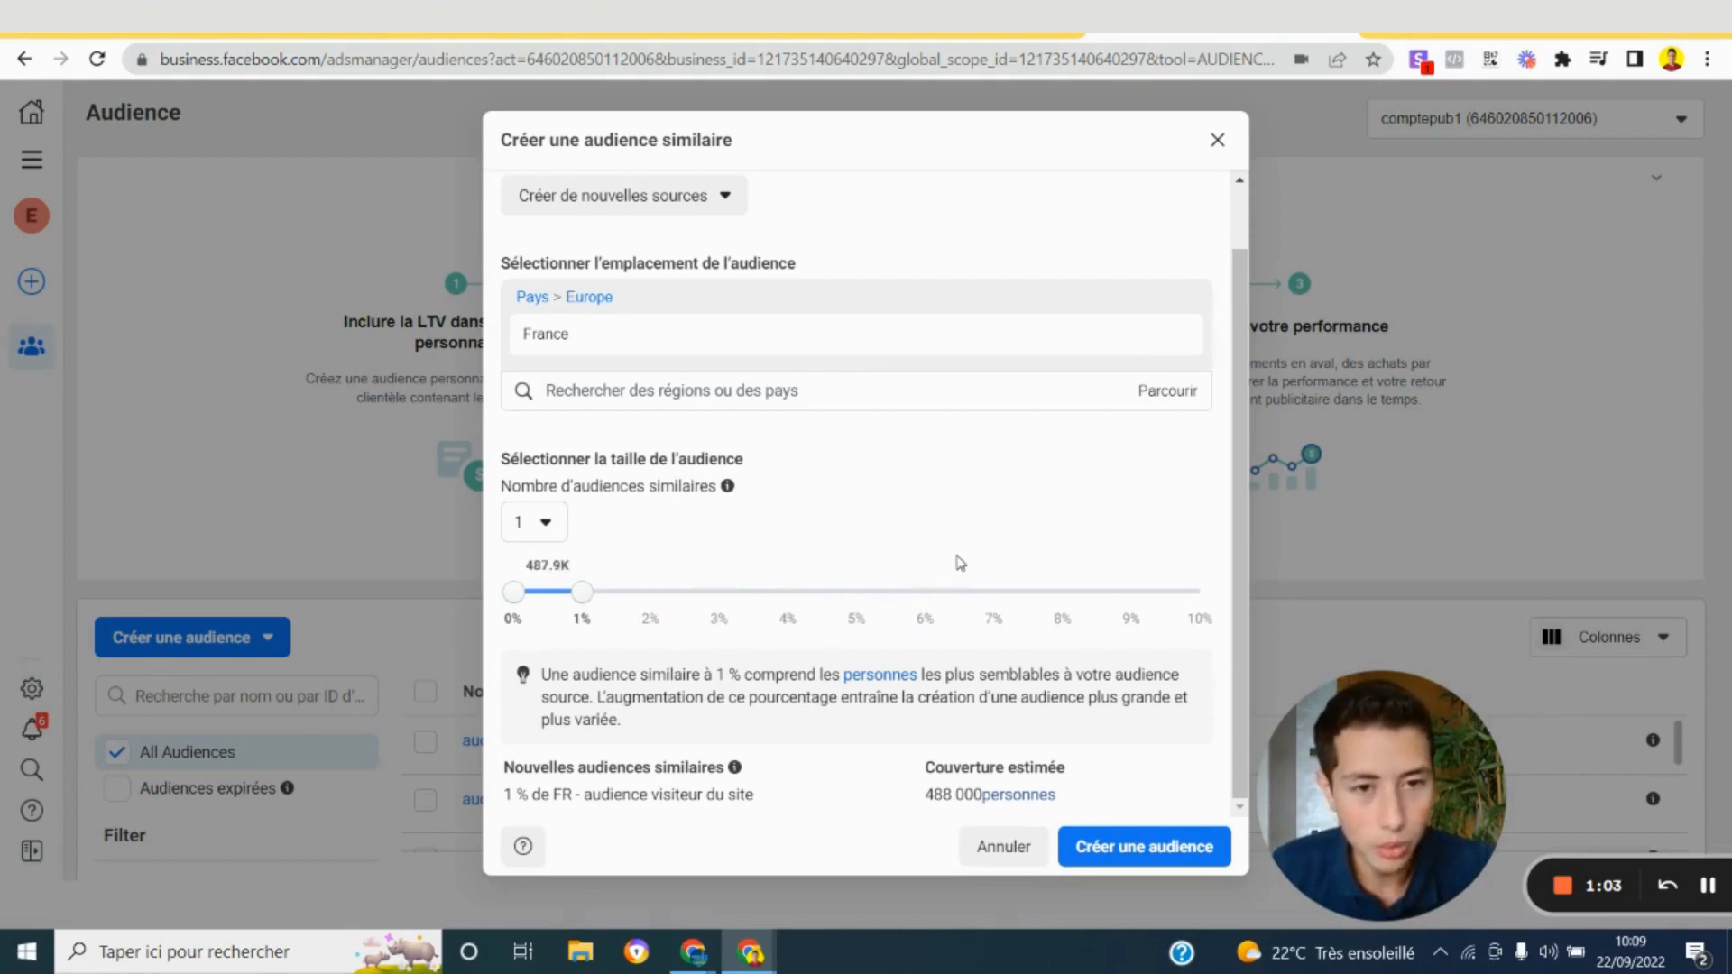
scroll(958, 559, "up", 1)
scroll(956, 560, "down", 1)
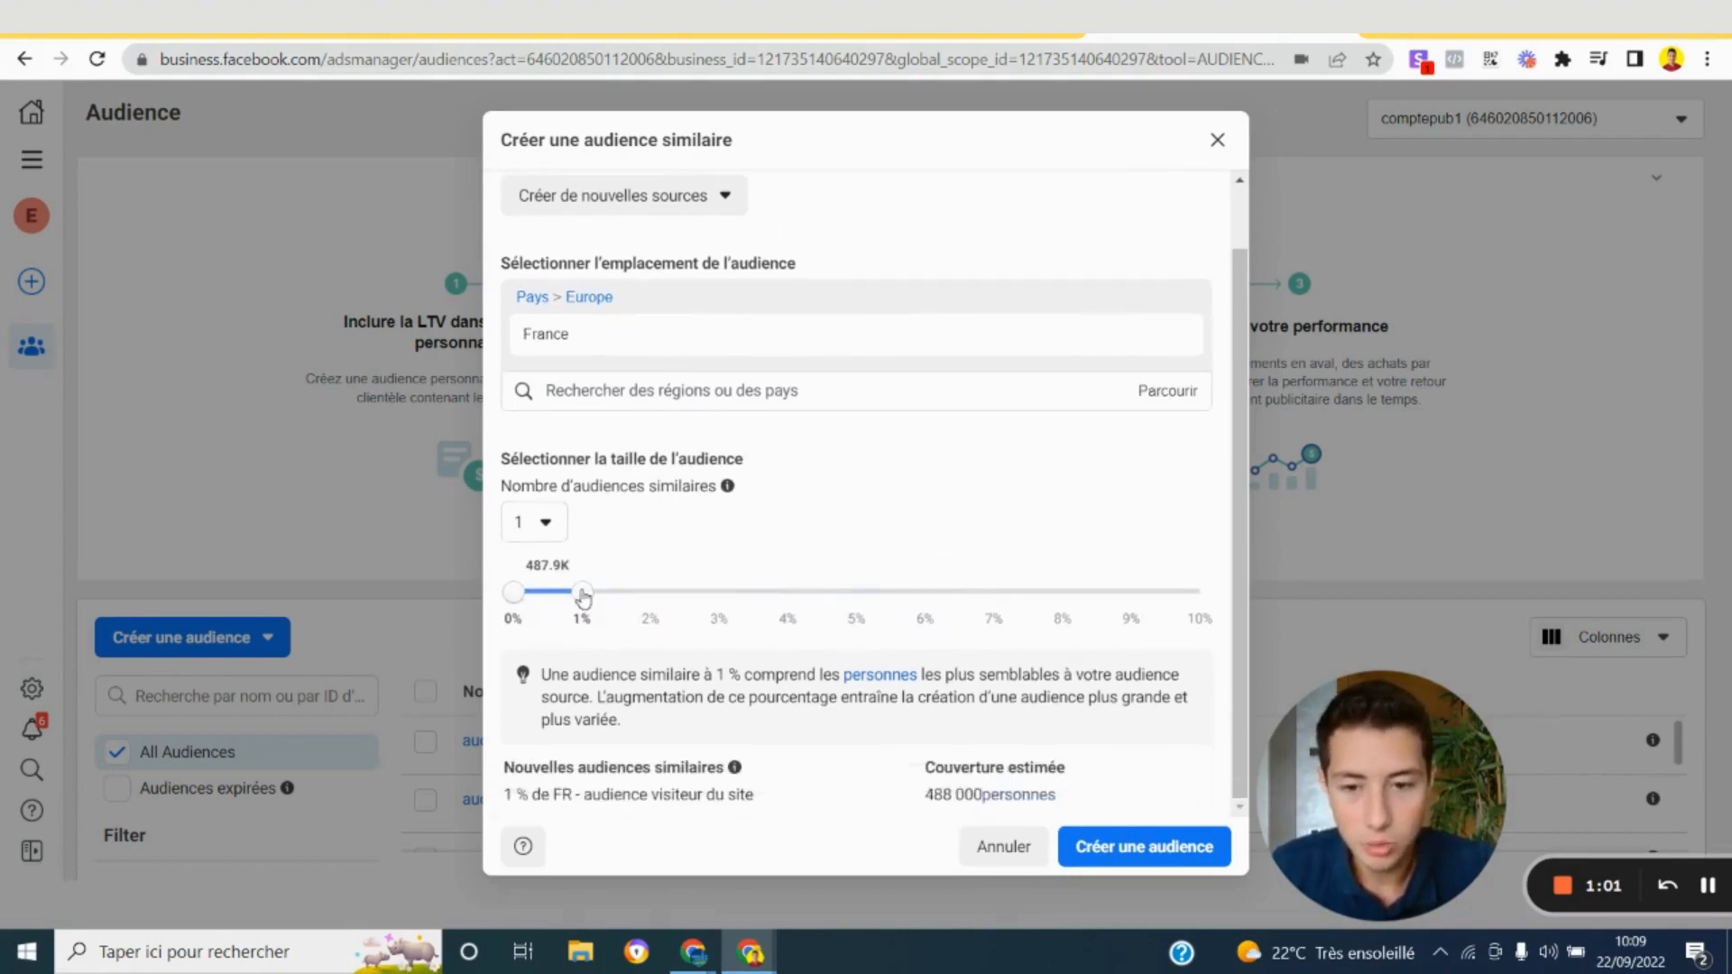
Set the similar audience's size range to 0–3% and create the audience
left_click_drag(582, 594, 721, 600)
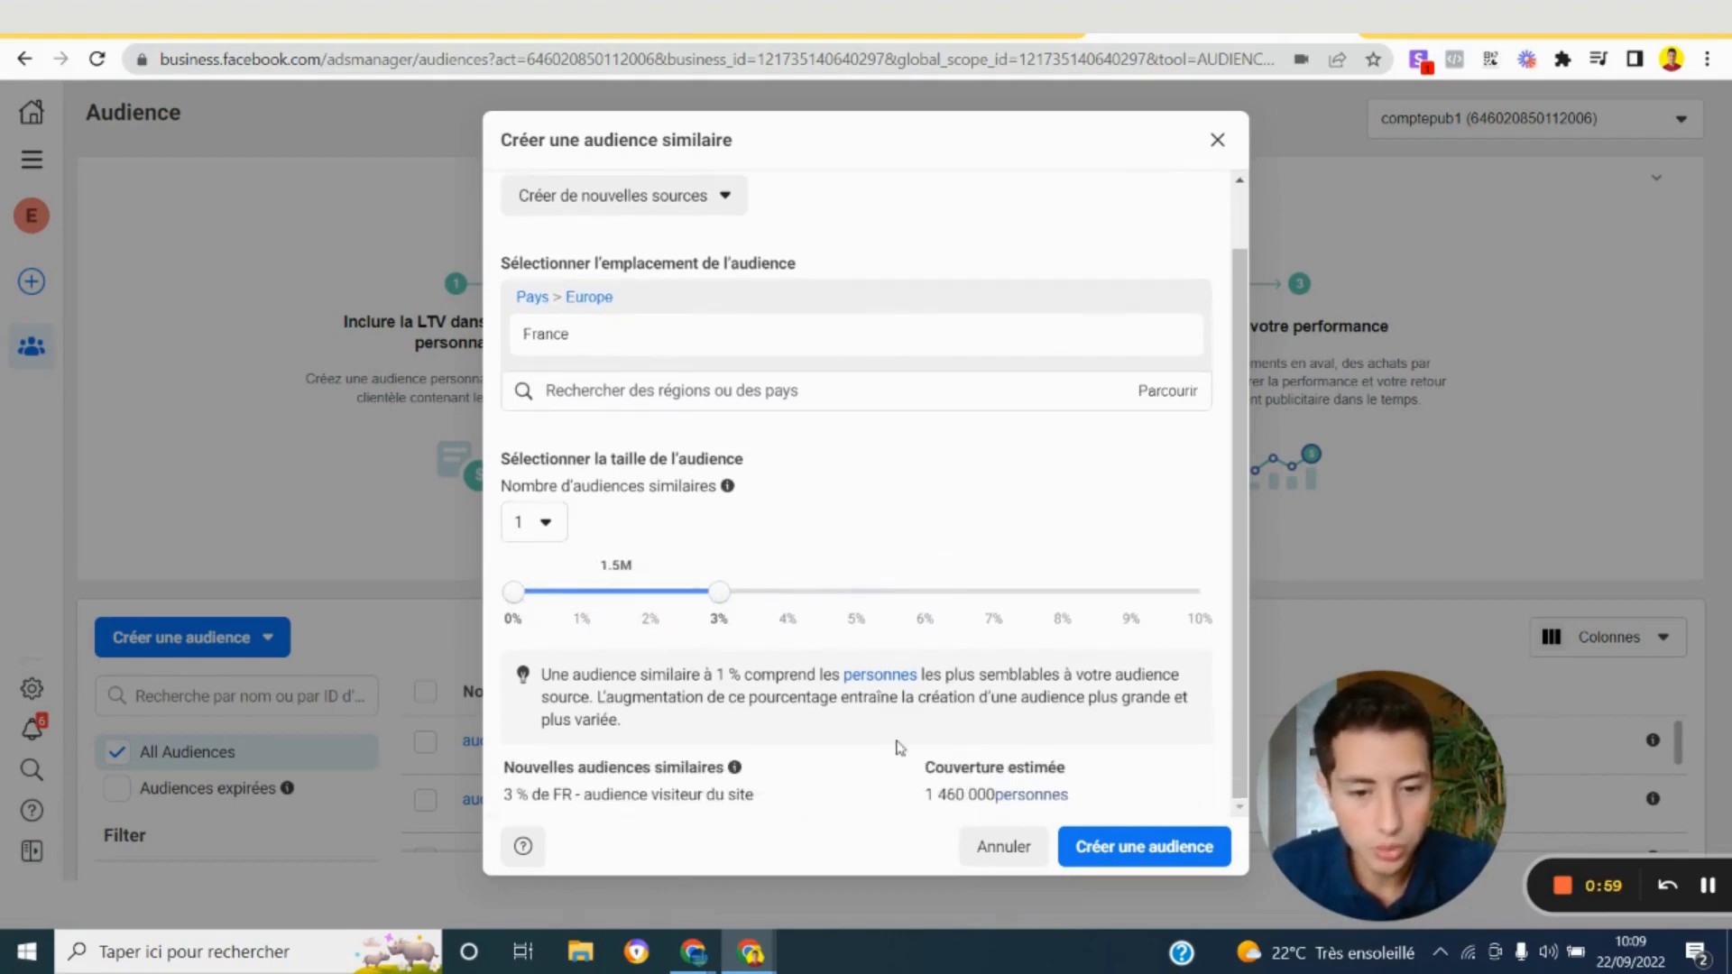
left_click(1089, 857)
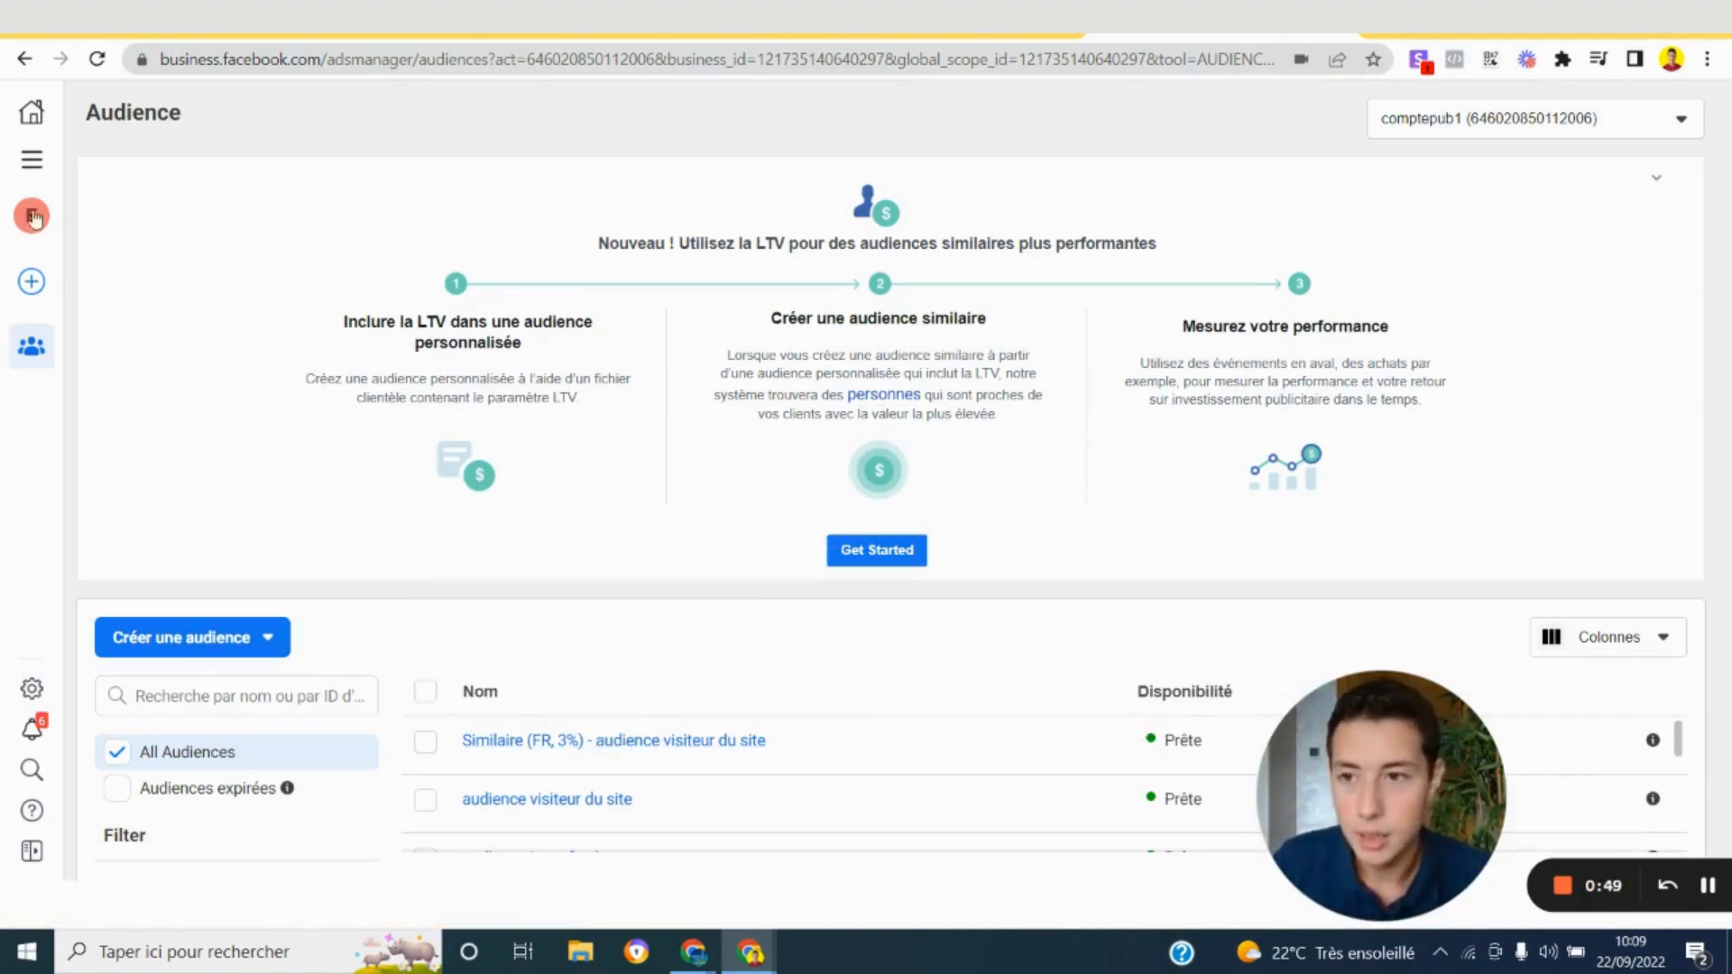
Return to the sales ad set in Gestionnaire de publicités and add "Similaire (FR, 3%) - audience visiteur du site" to its custom audiences
left_click(31, 159)
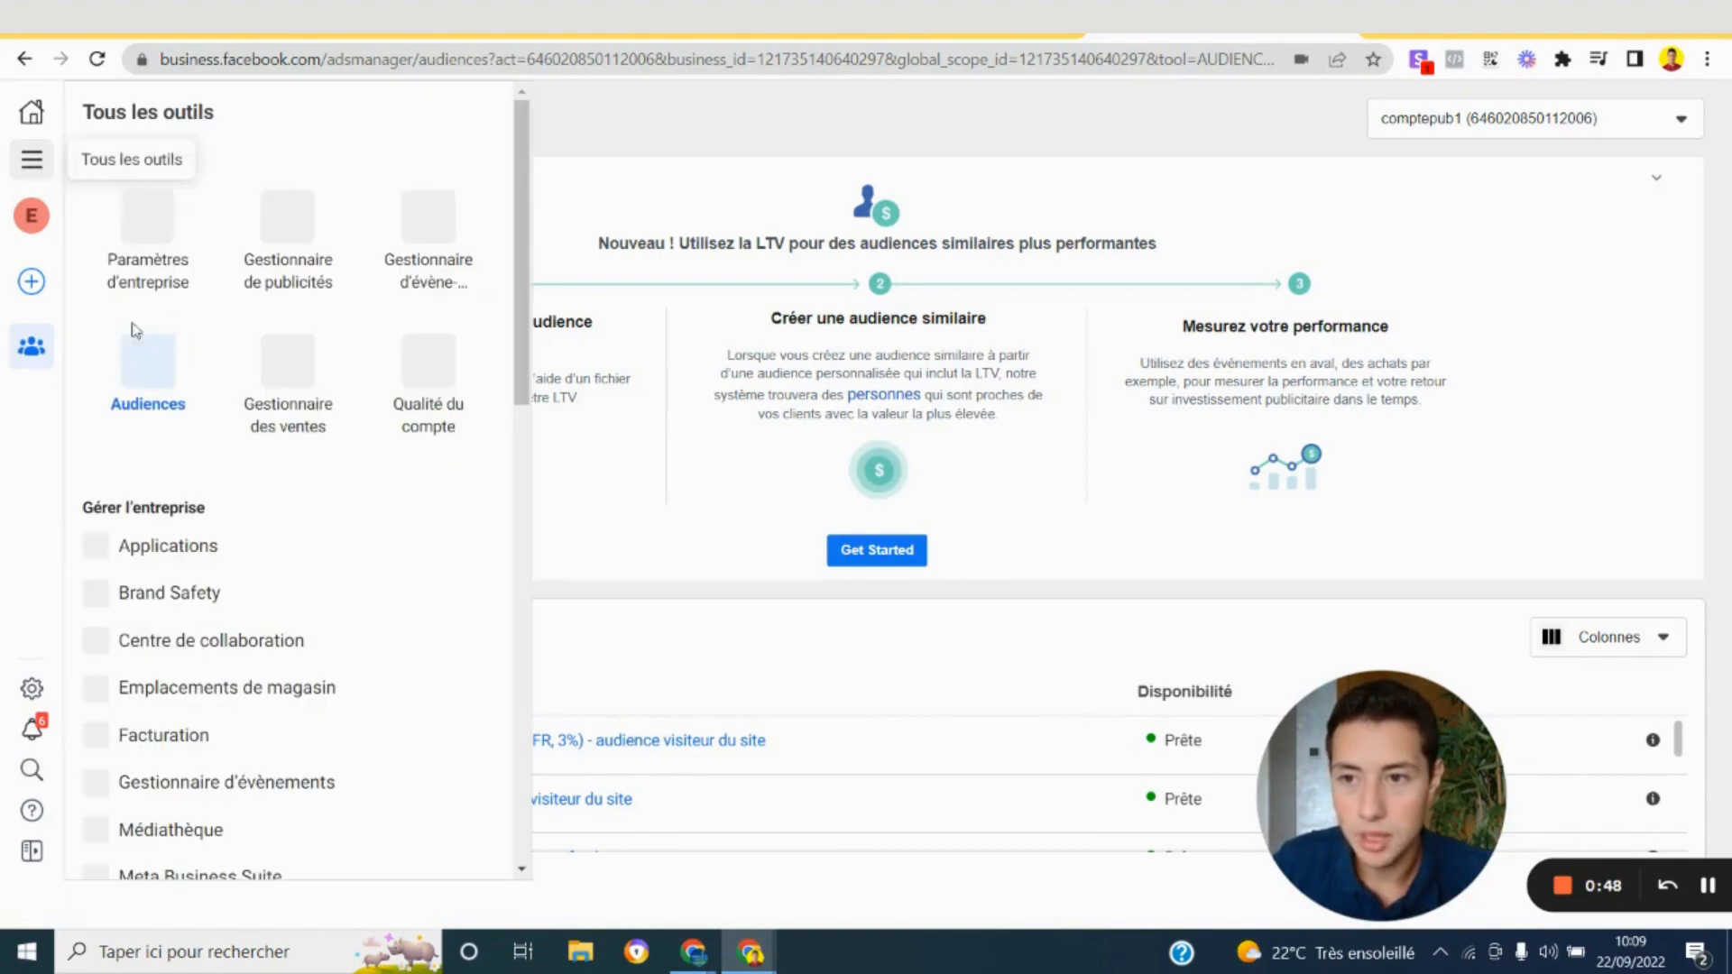
left_click(305, 233)
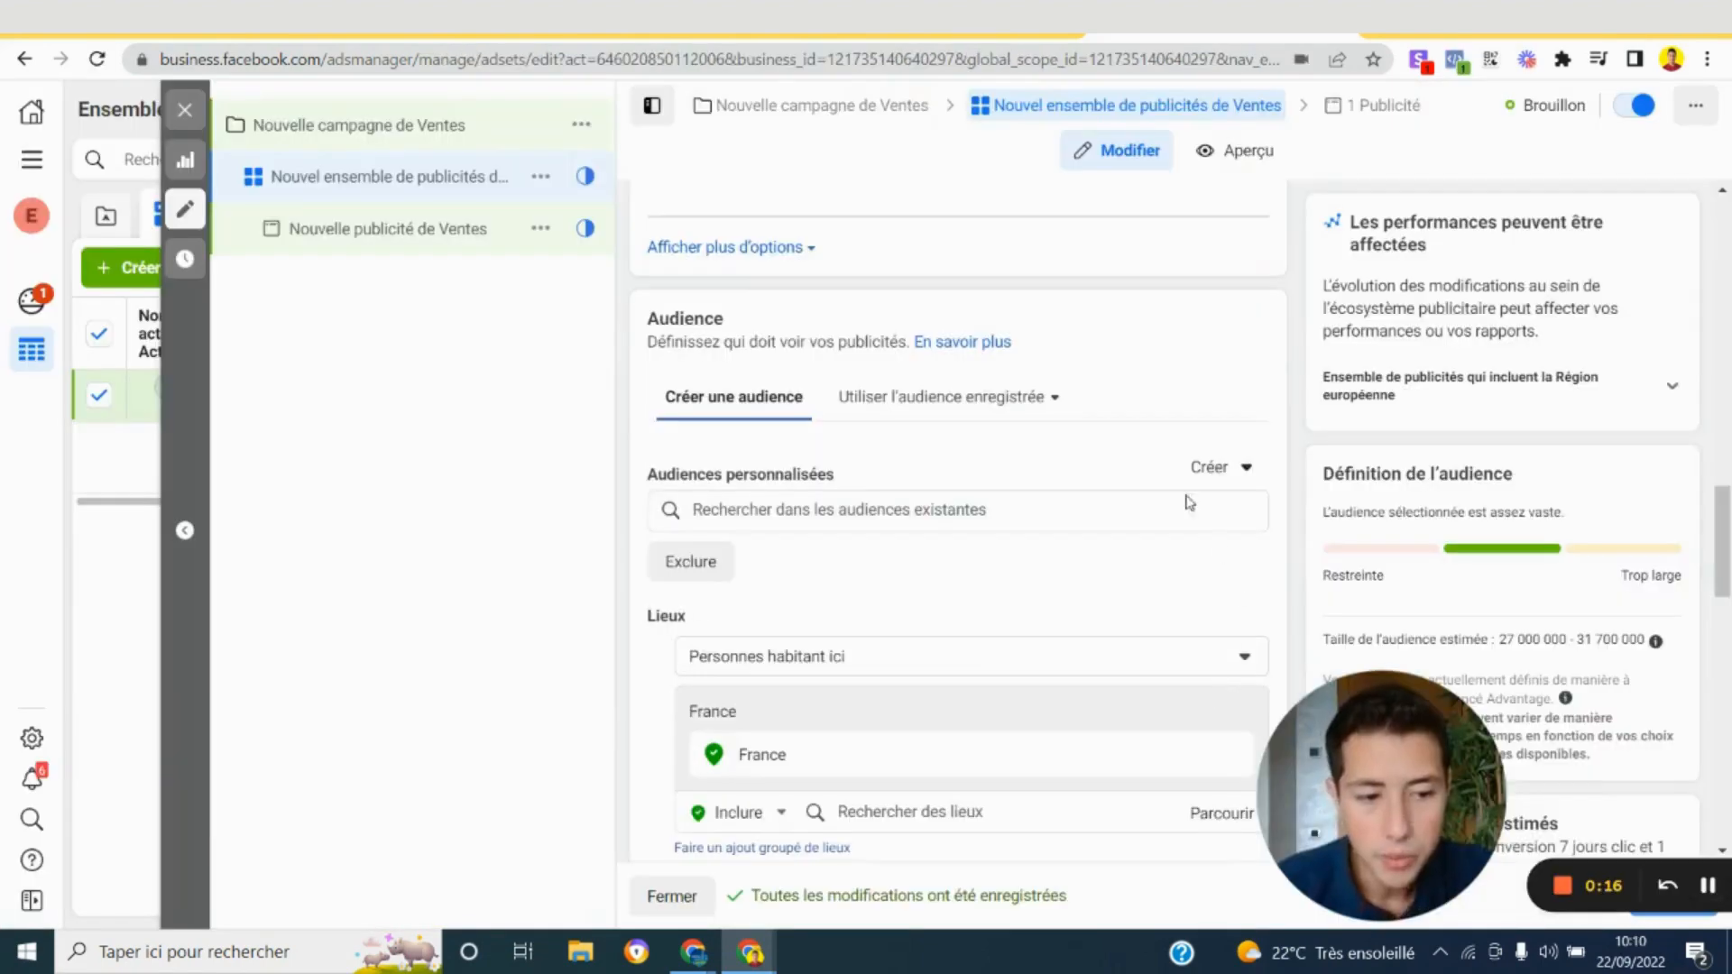
left_click(849, 514)
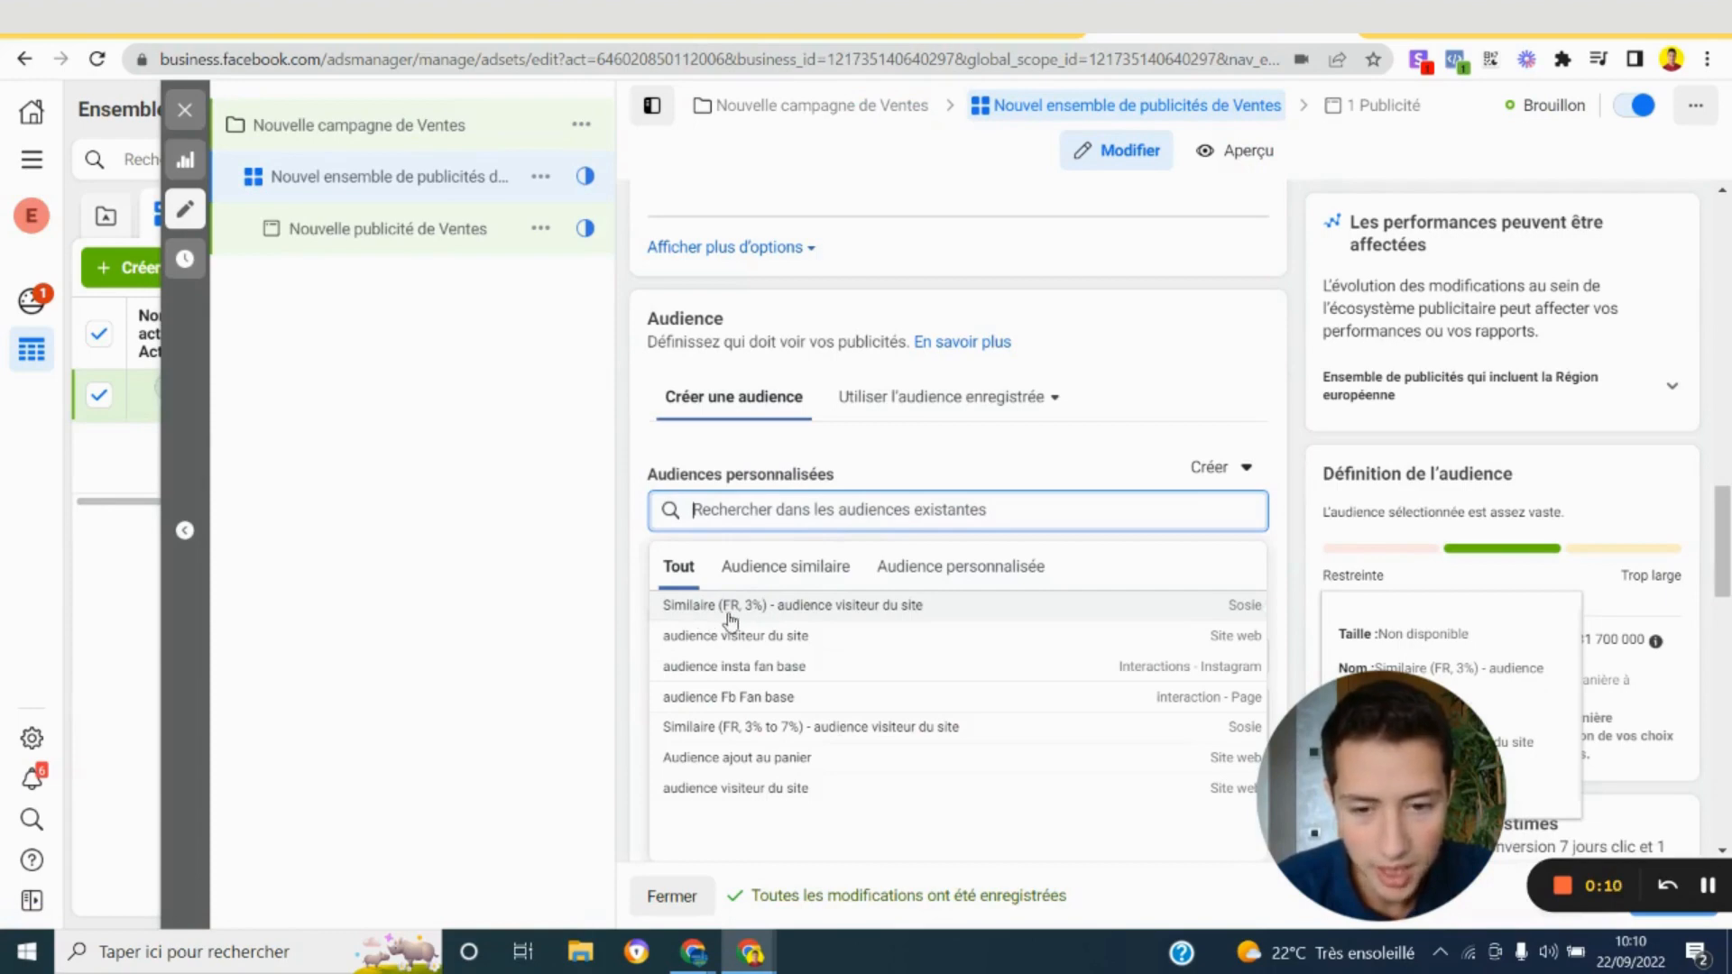
left_click(819, 610)
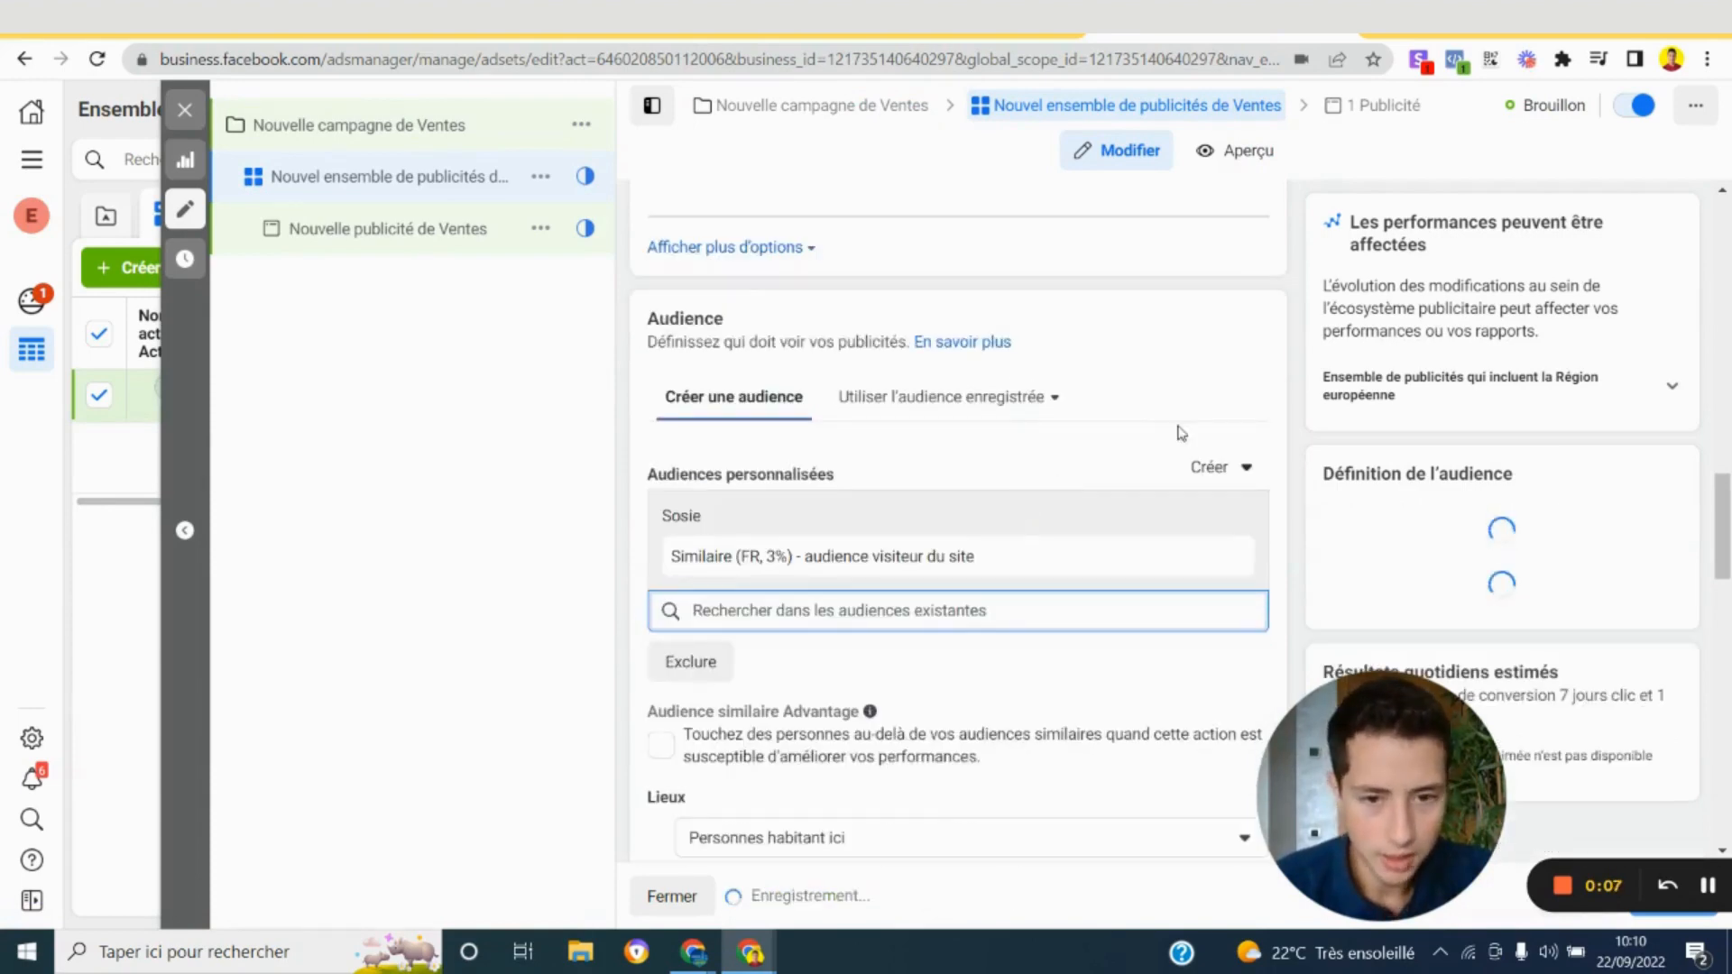
scroll(1282, 423, "down", 1)
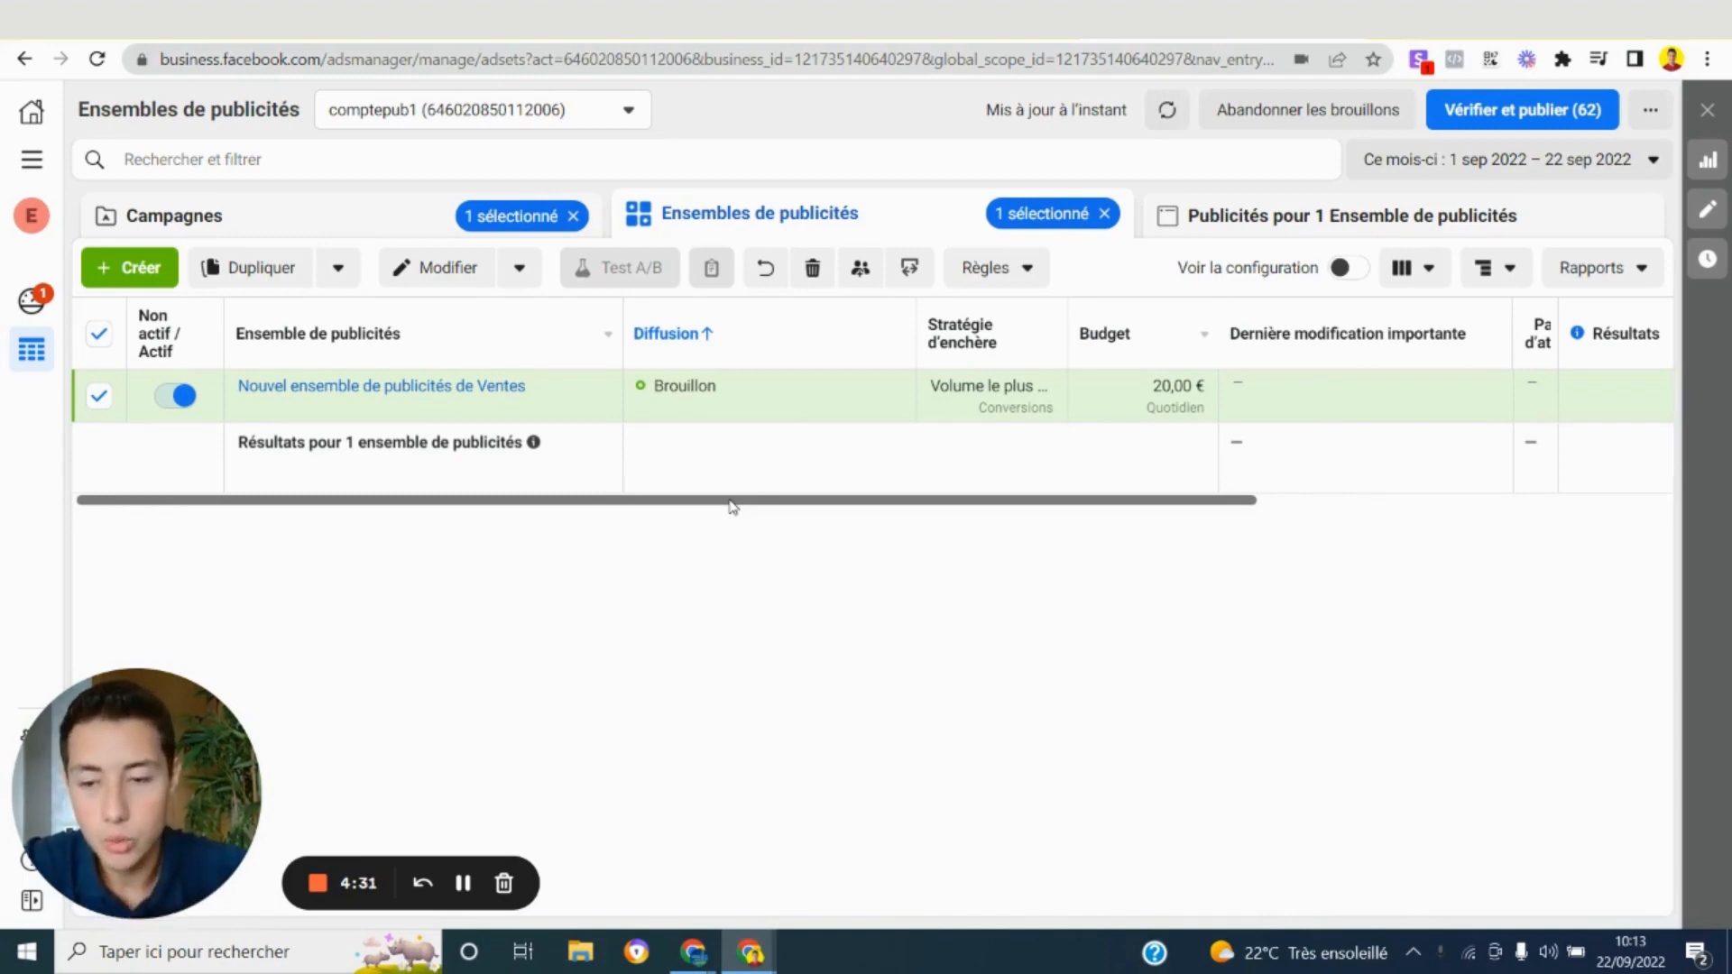
Open the Audiences tool again and start another custom audience with Site web as its source
left_click_drag(751, 508, 652, 521)
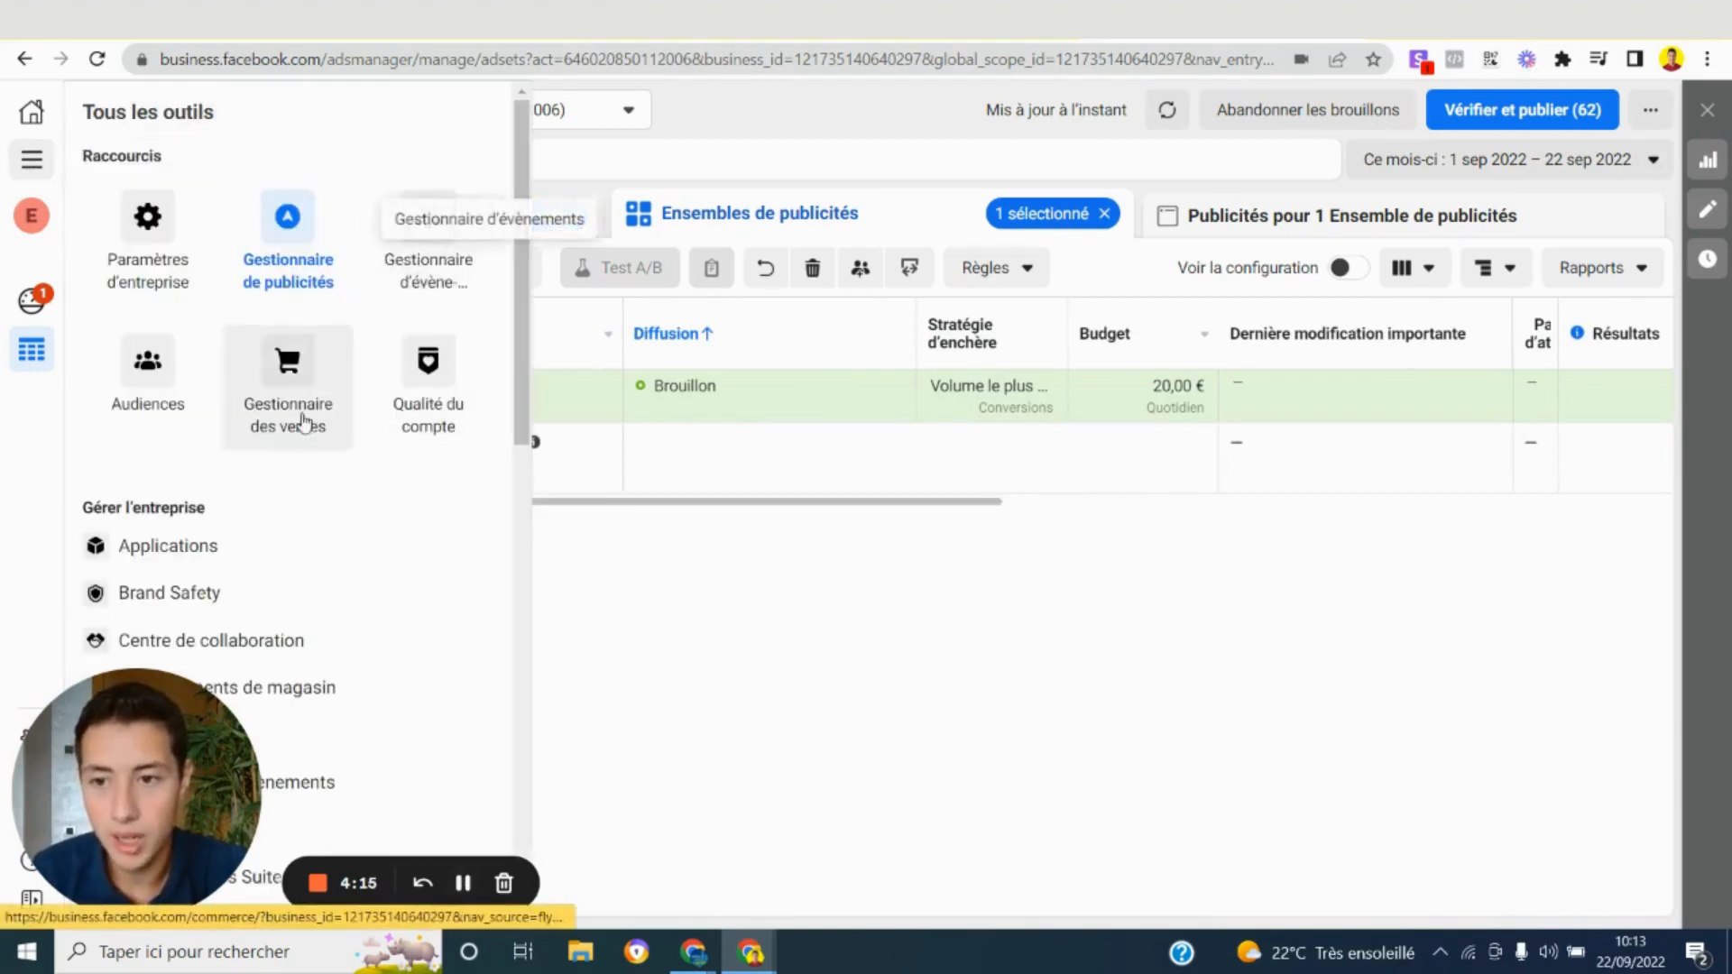
left_click(155, 389)
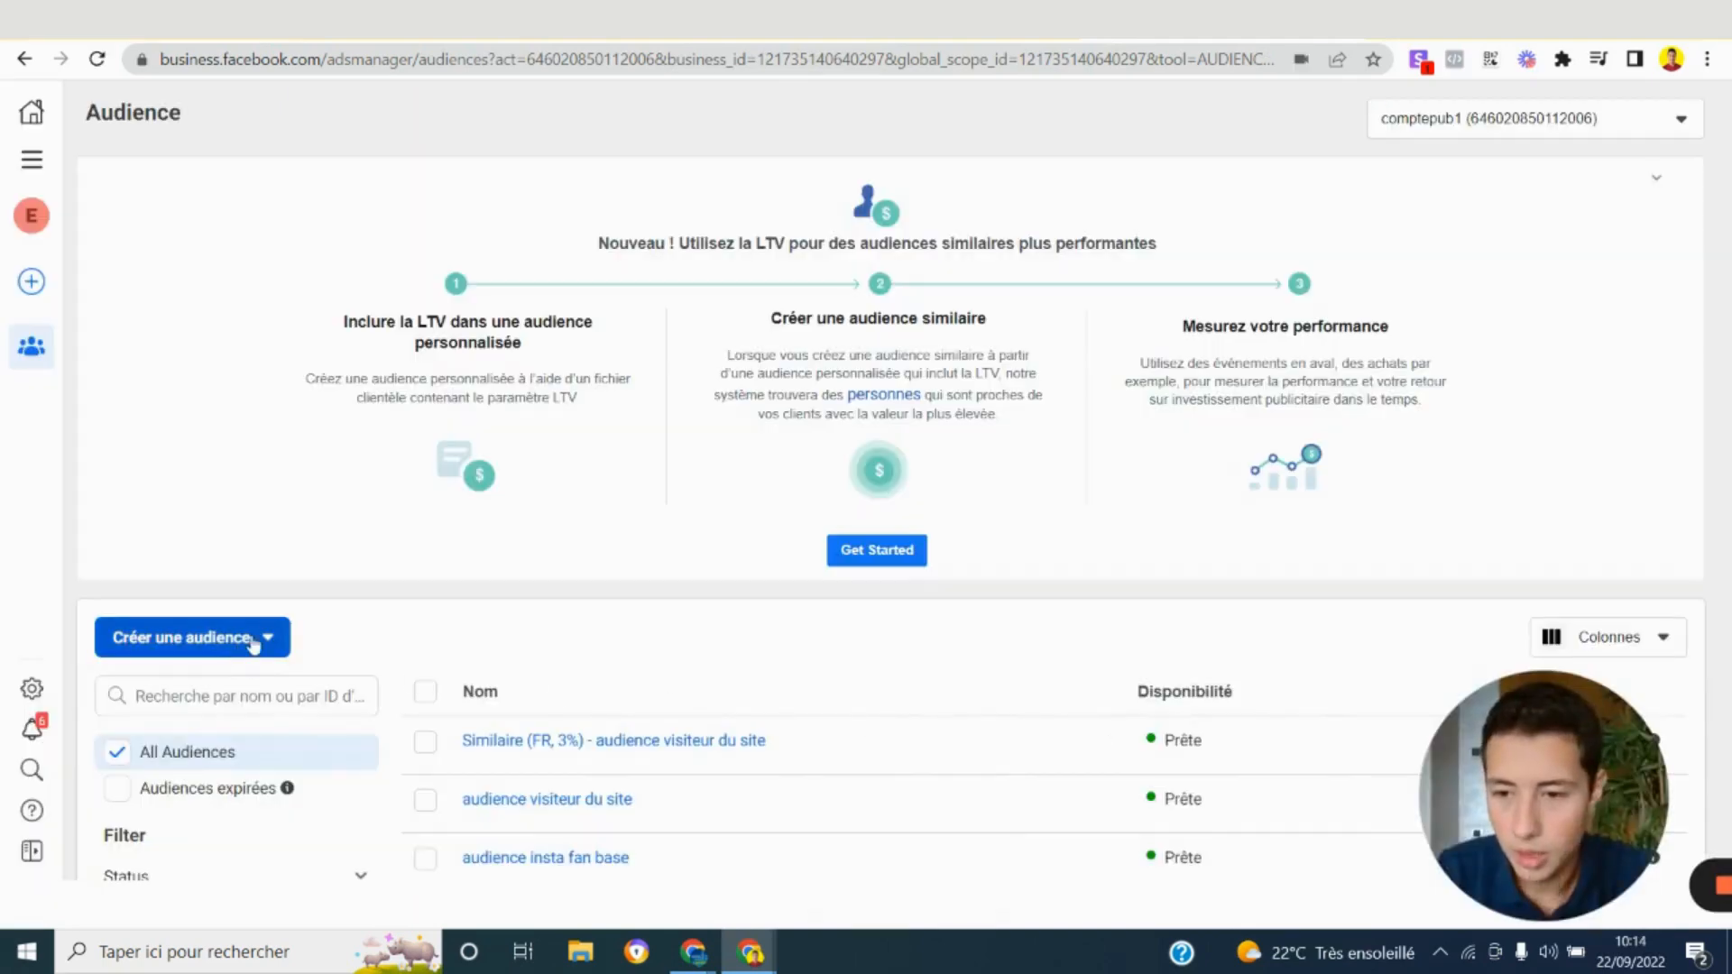
left_click(242, 643)
left_click(232, 705)
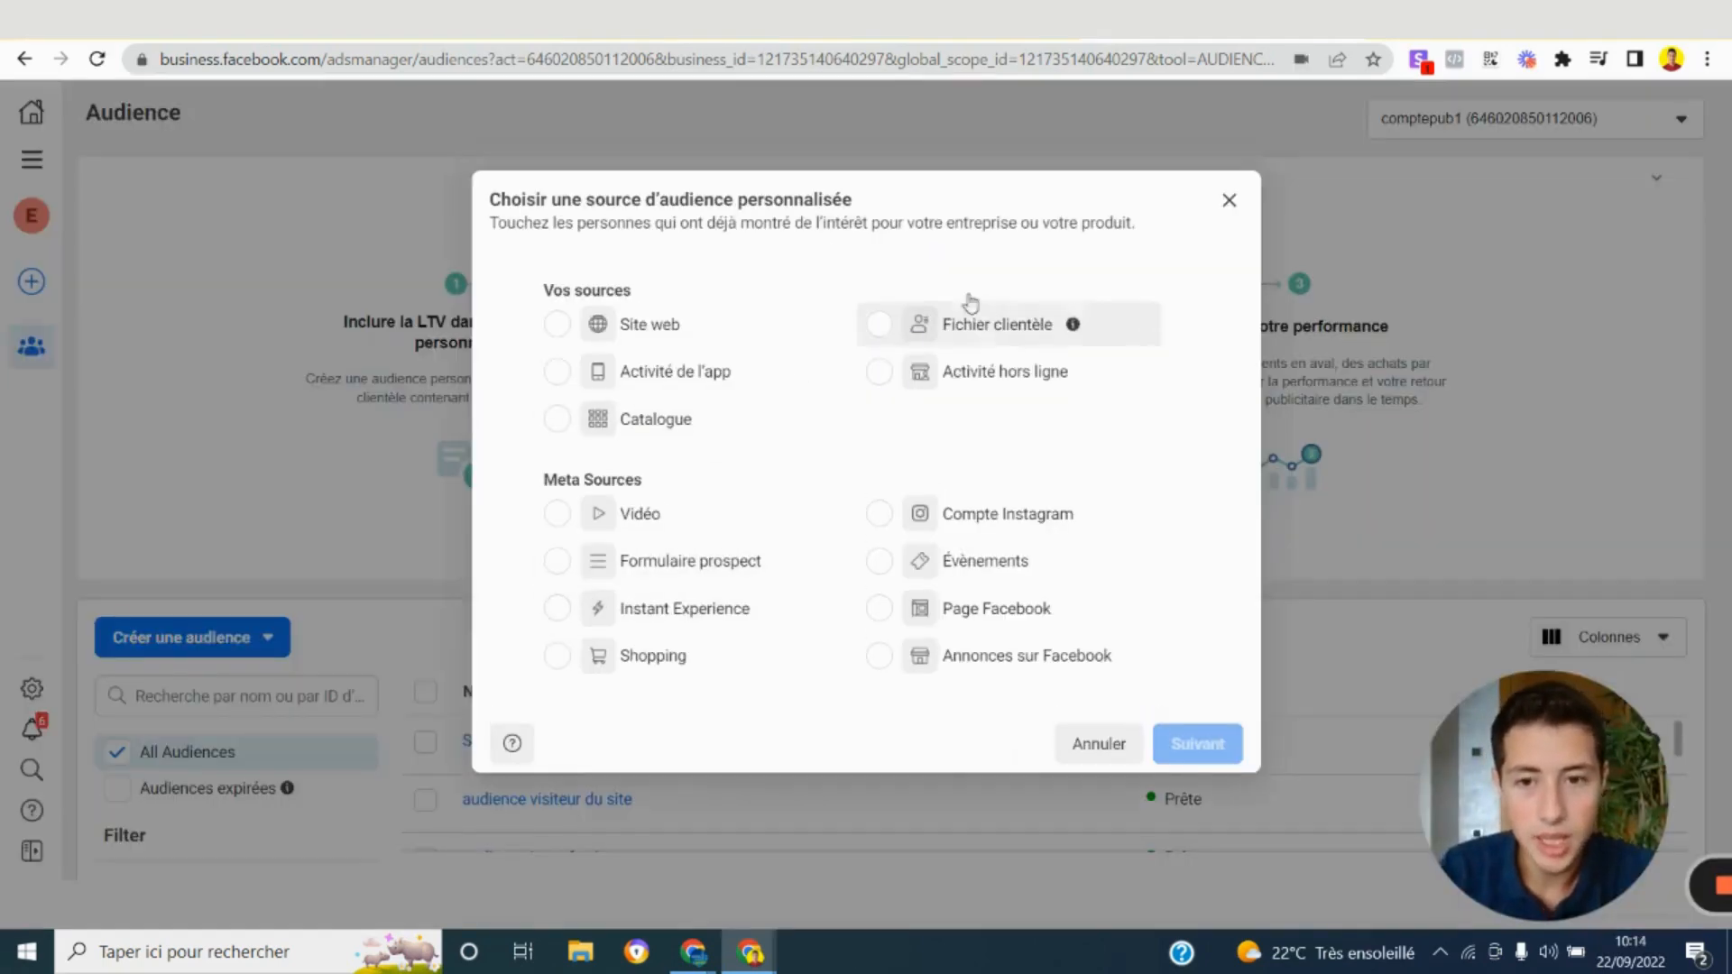
left_click(635, 342)
left_click(1198, 748)
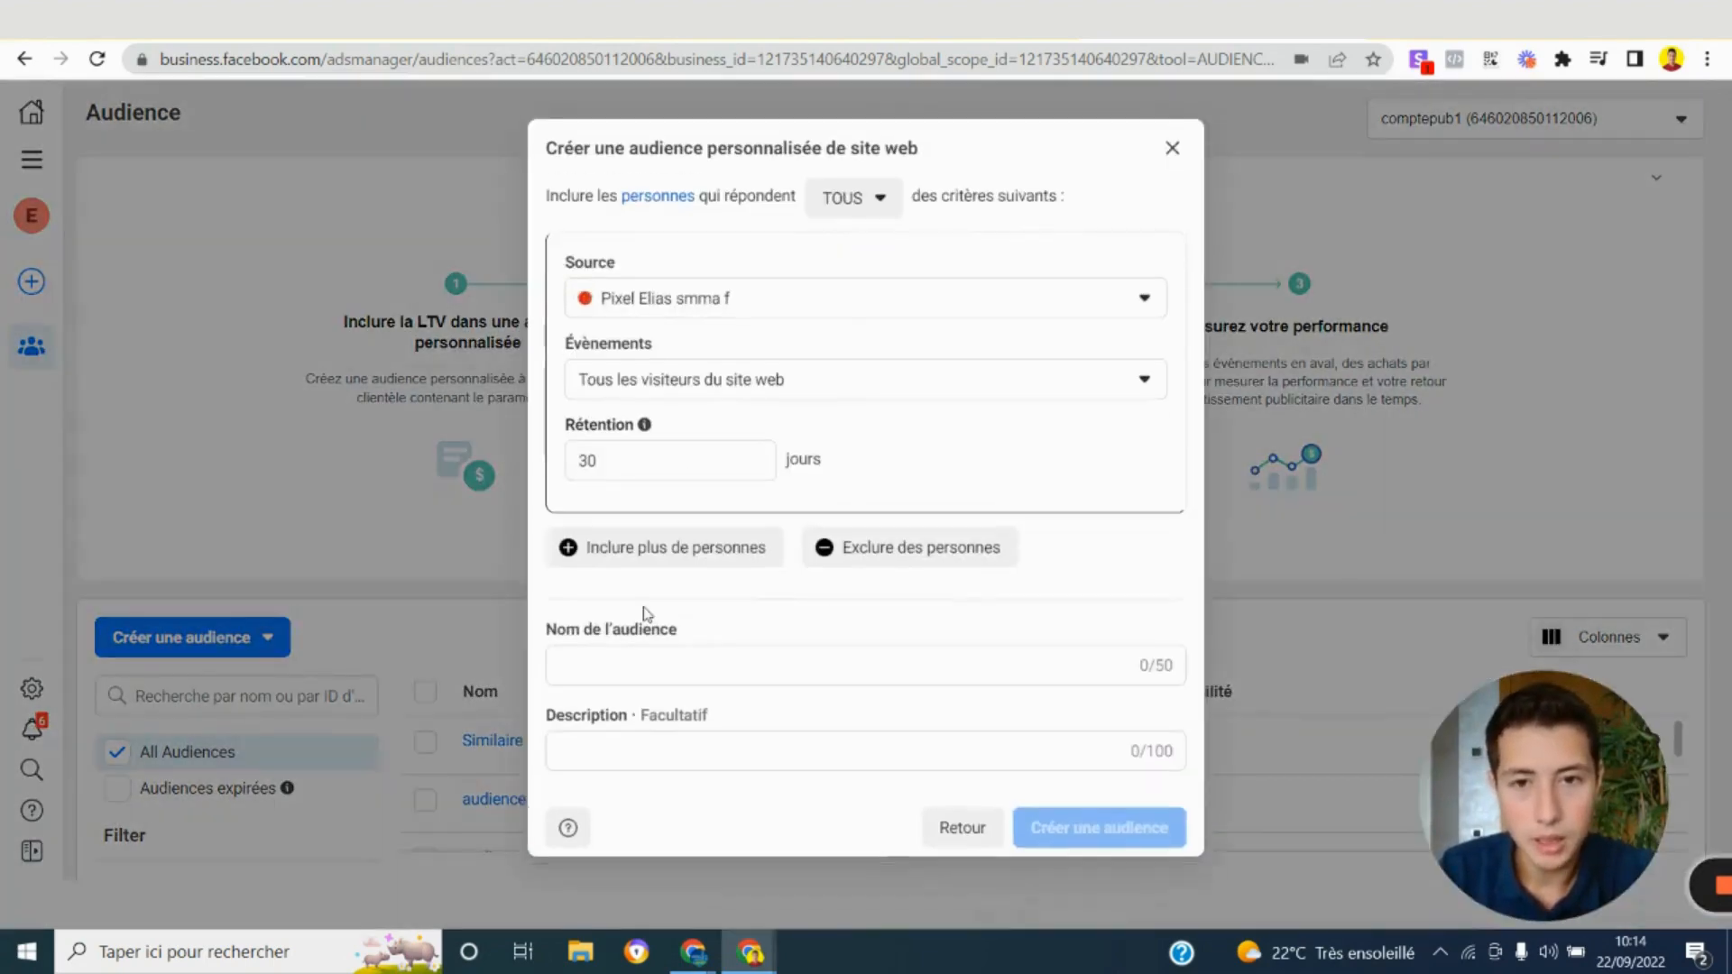
Set the website audience's source to the "smma fin" pixel and its event to "Personnes ayant consulté des pages web spécifiques"
left_click(810, 307)
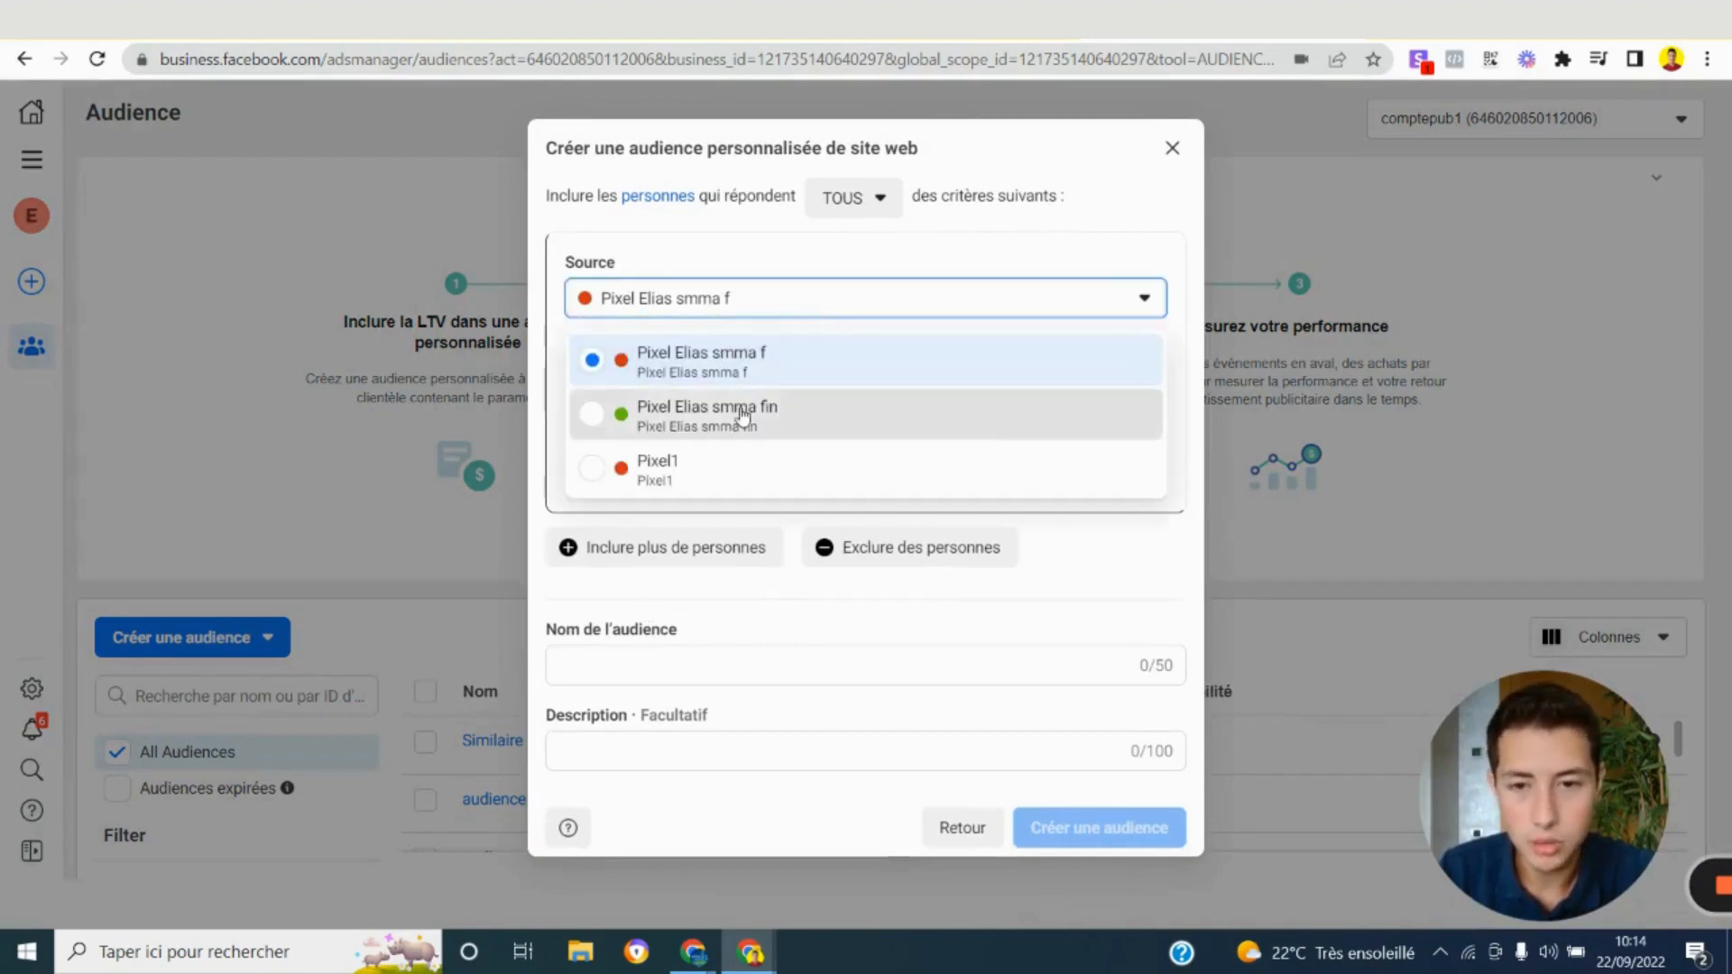
left_click(742, 408)
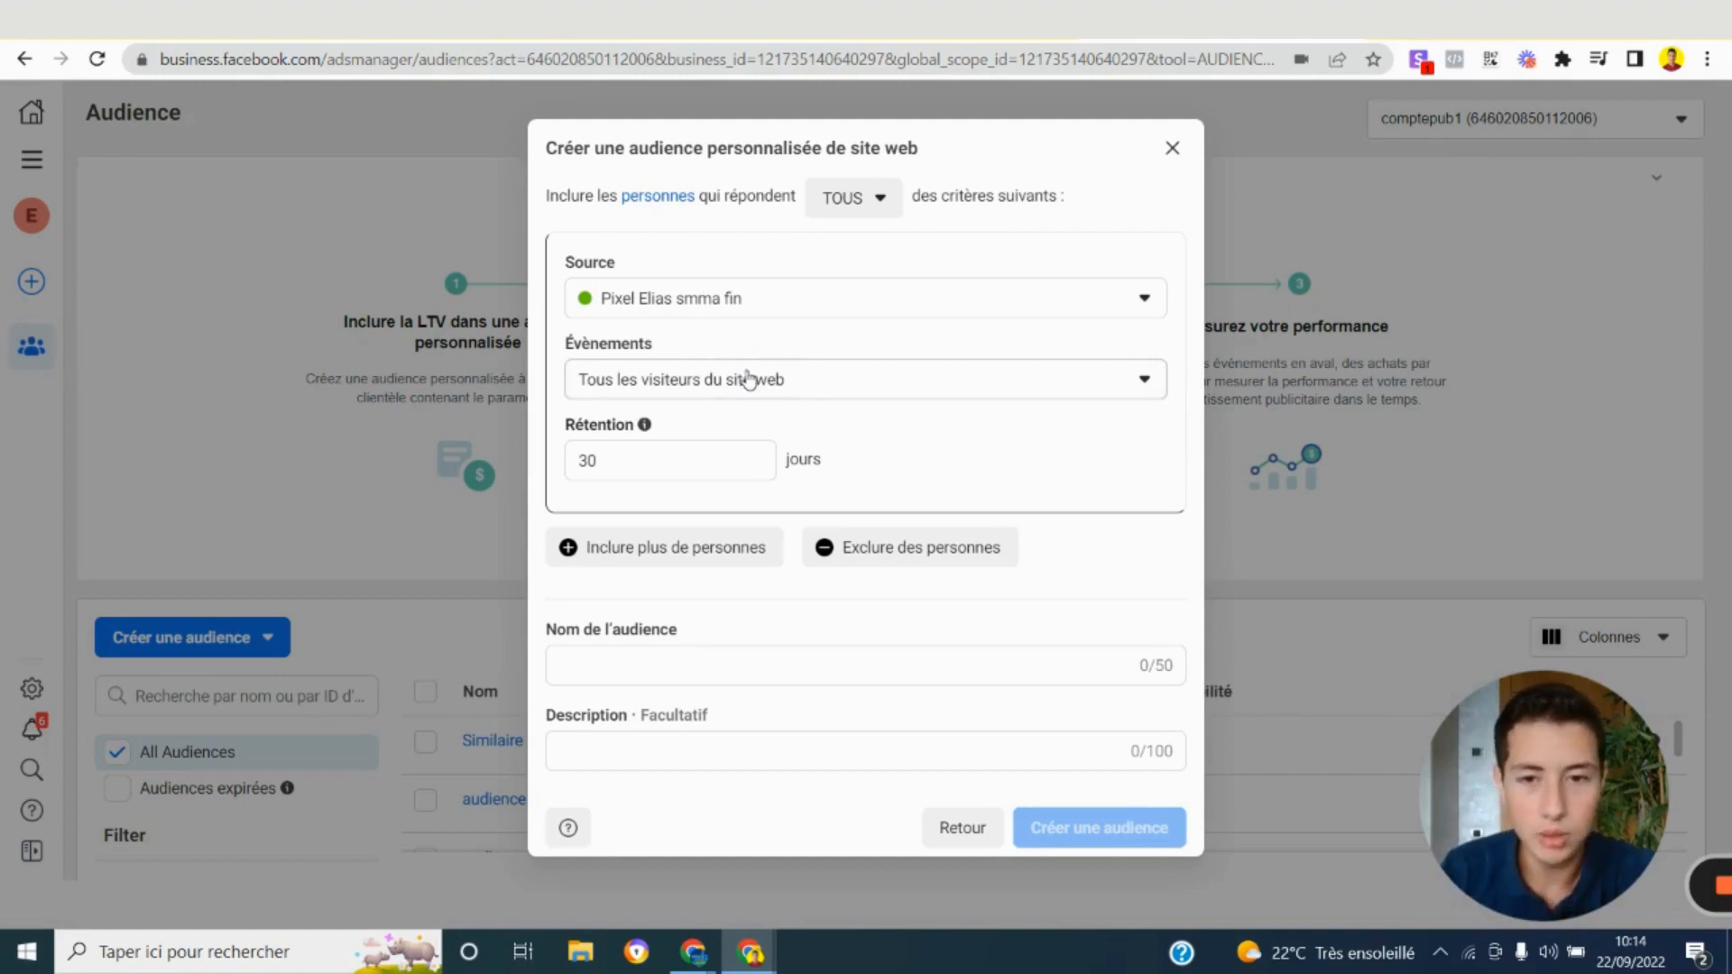
left_click(678, 381)
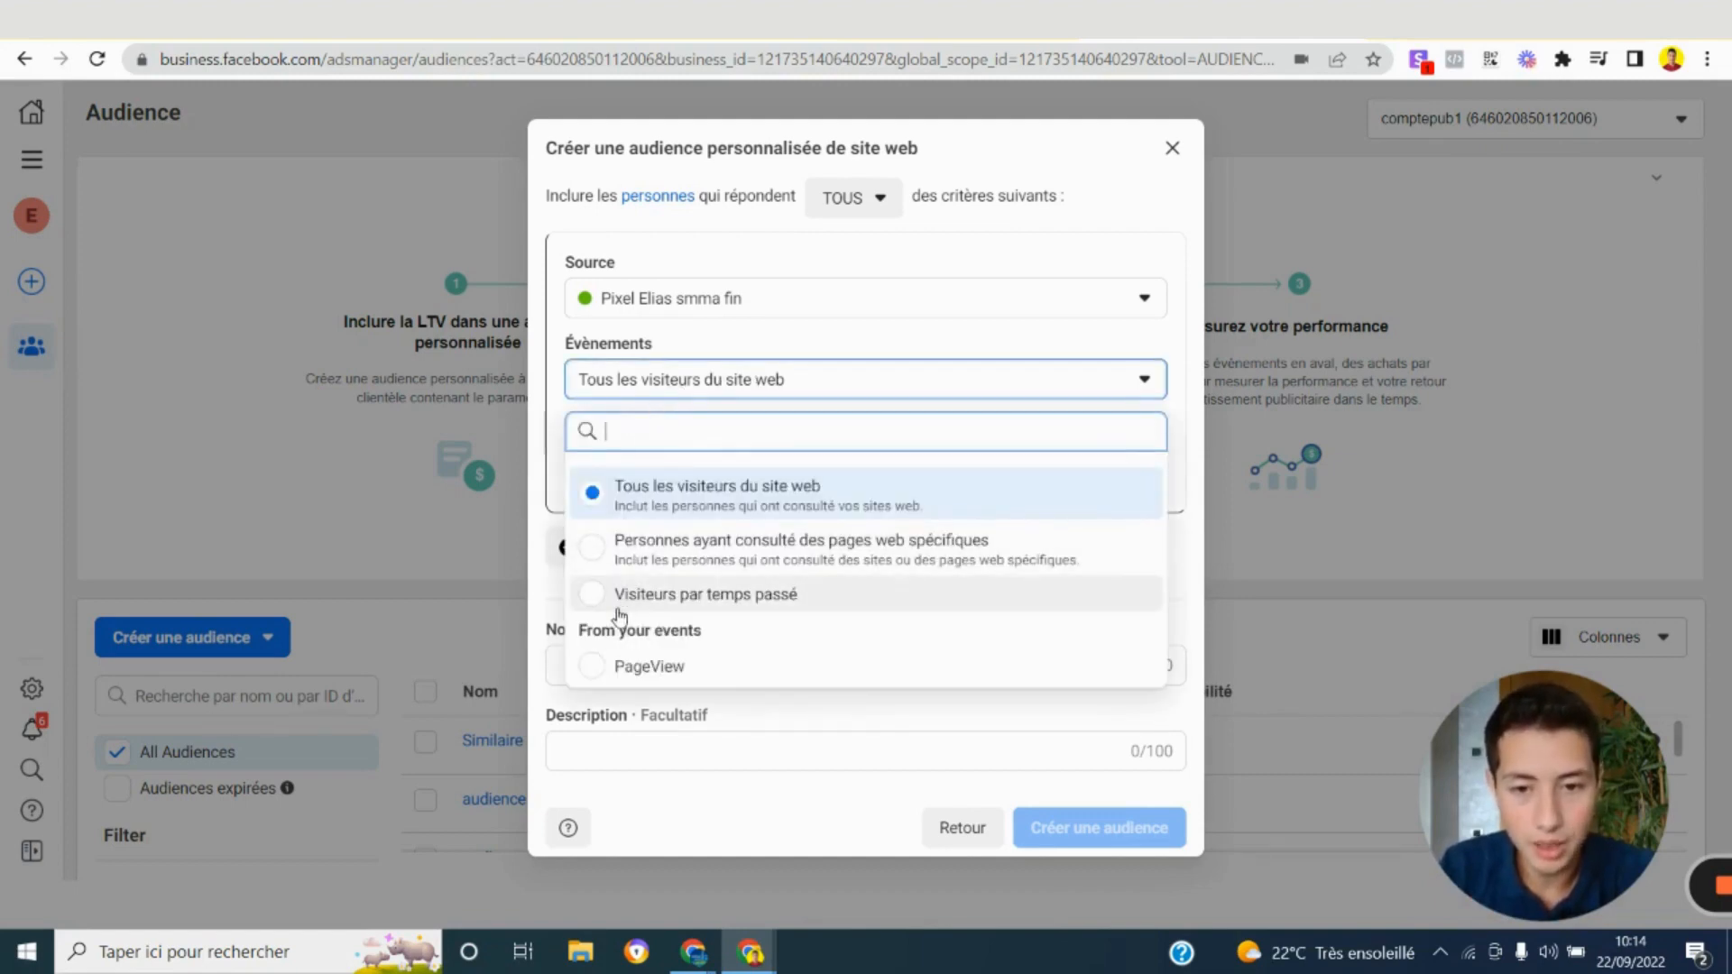
left_click(665, 568)
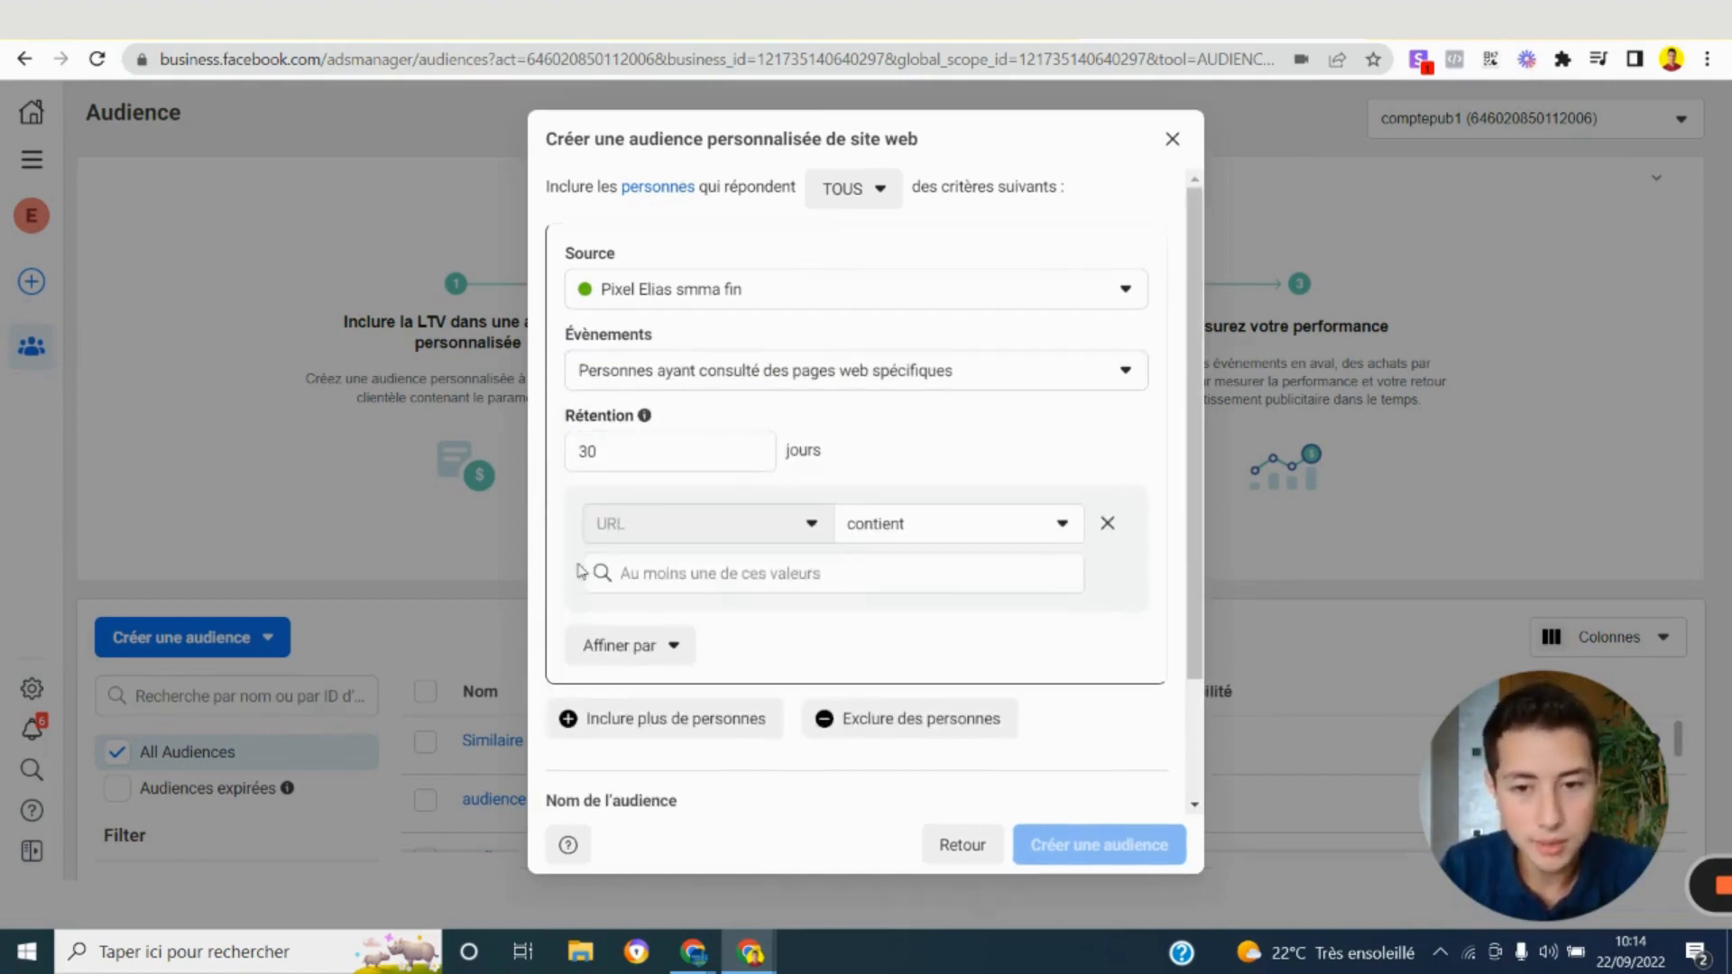
left_click(731, 574)
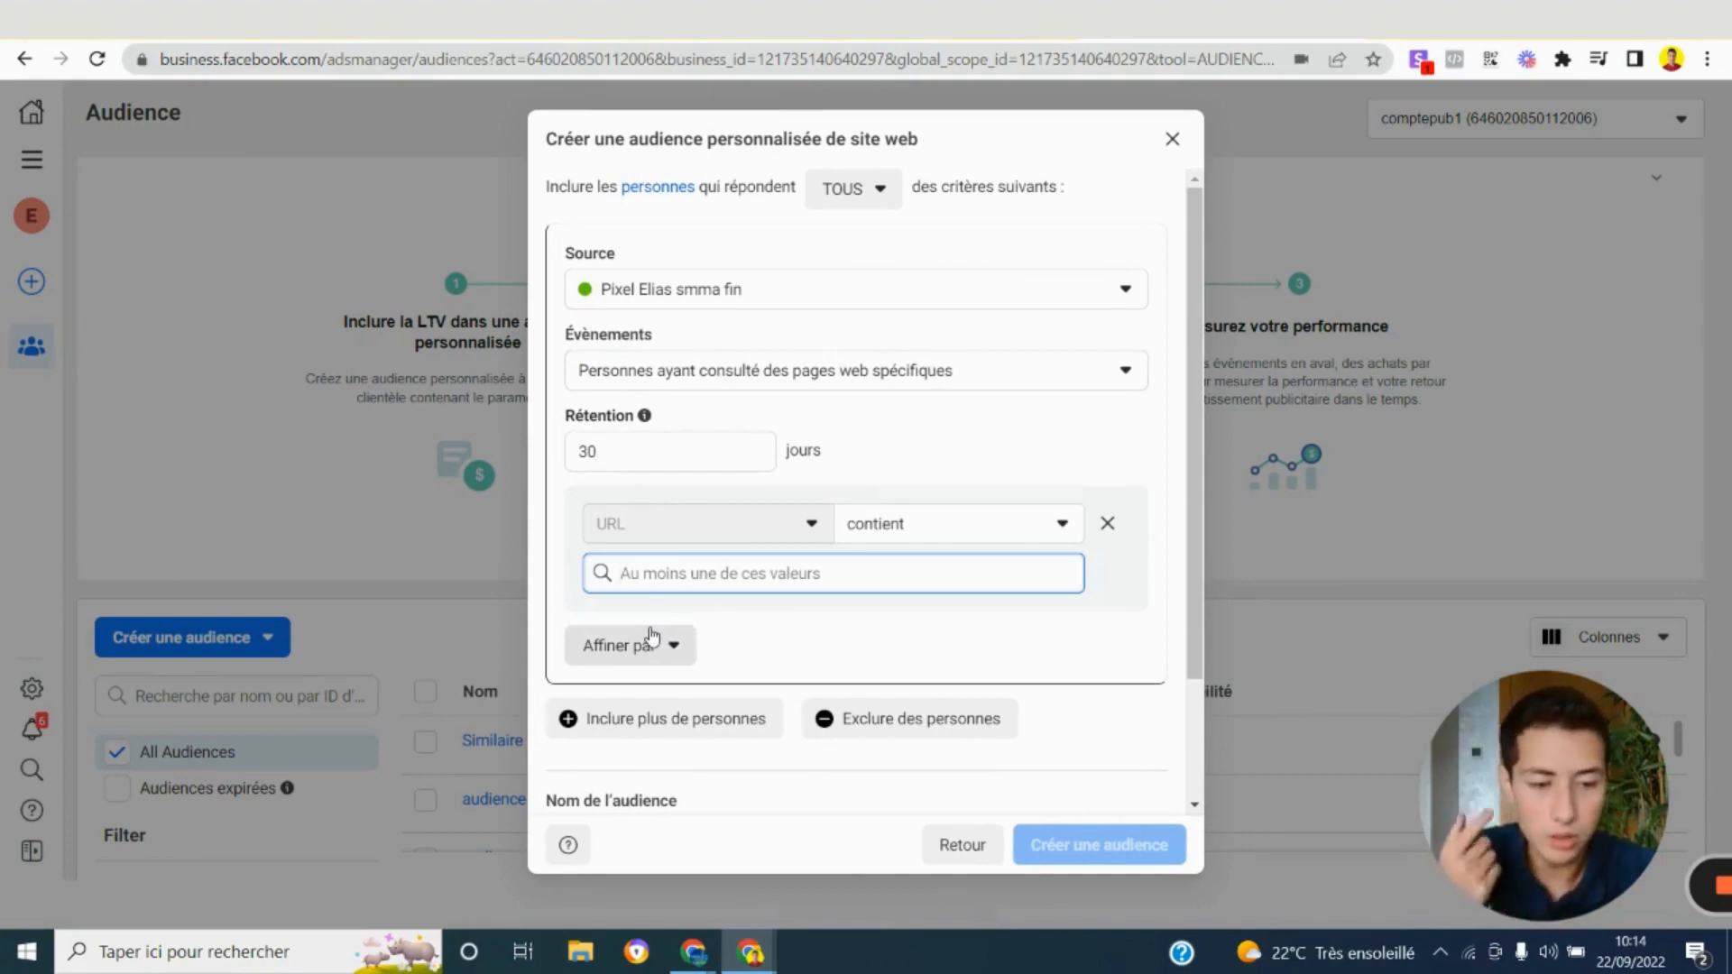
Set the website audience's retention to 180 days
left_click(1106, 534)
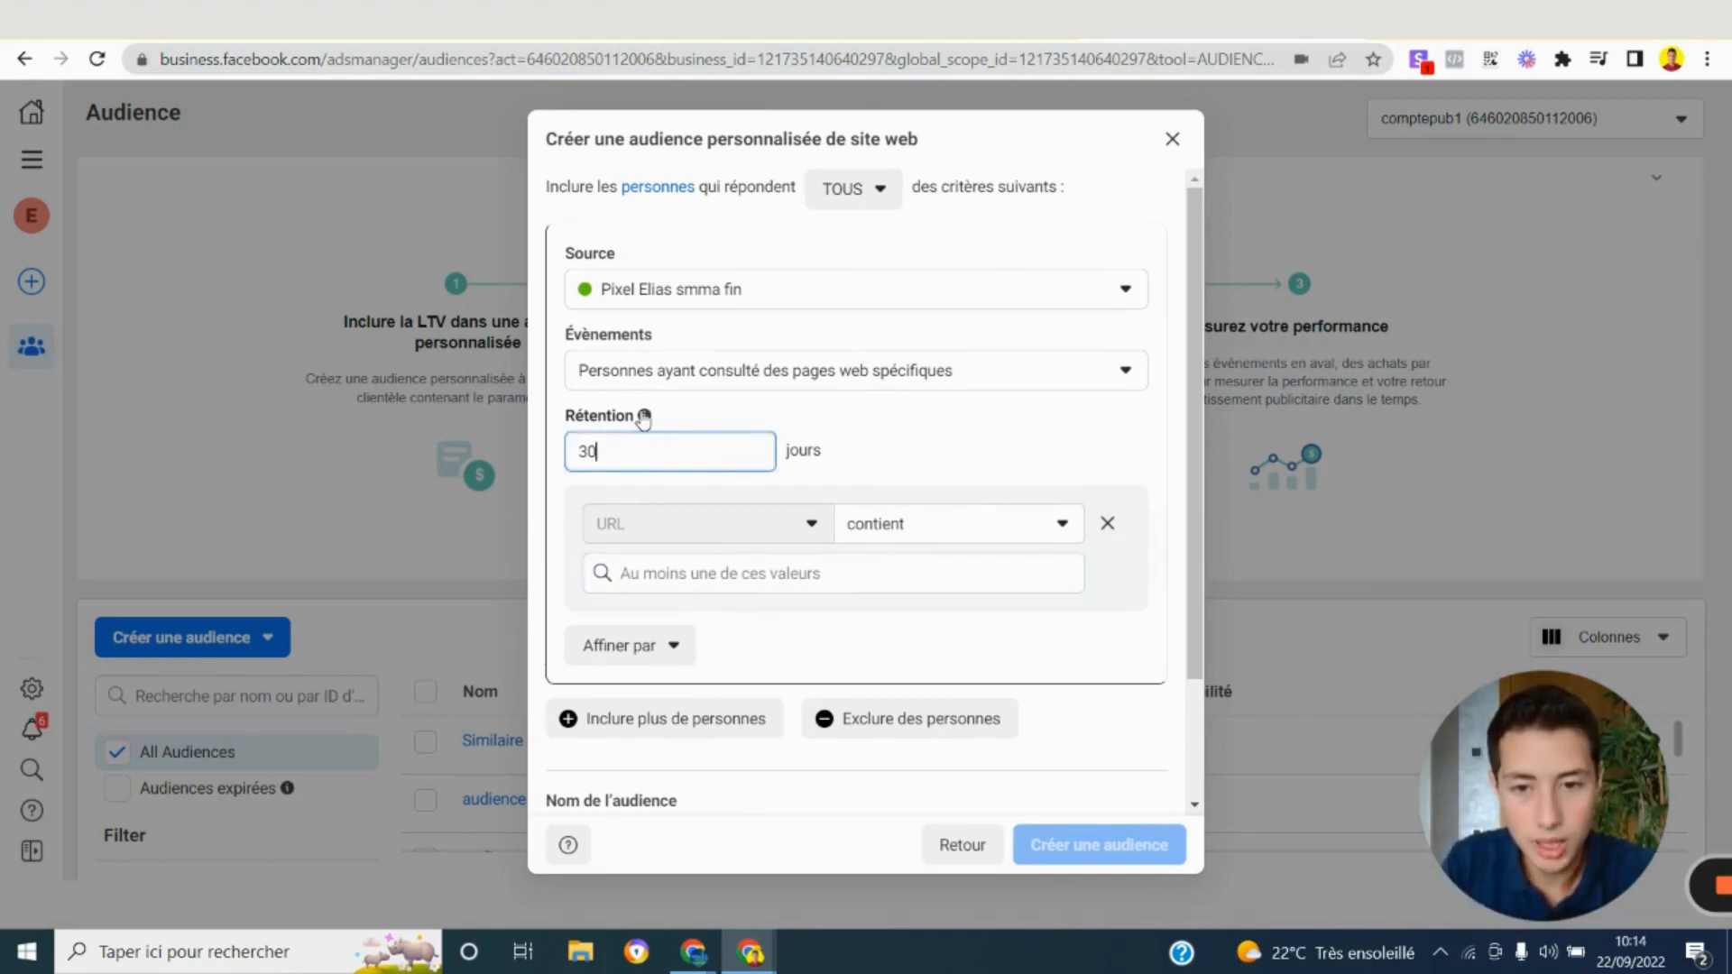
mouse_move(644, 419)
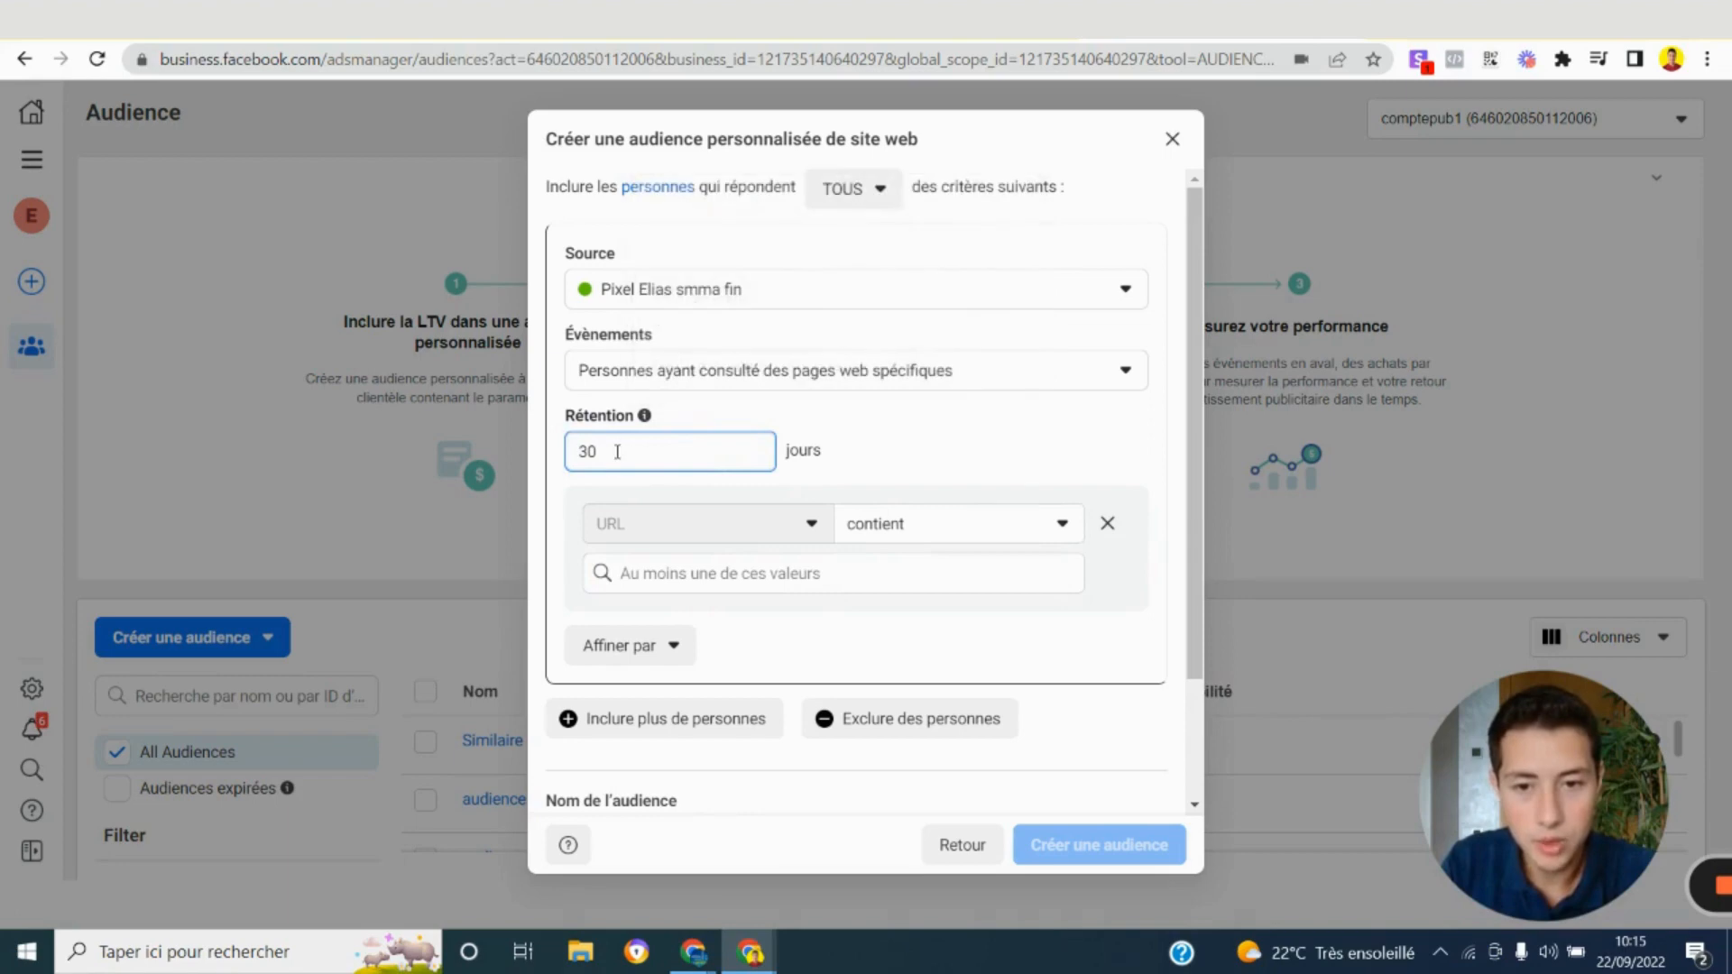
double_click(617, 452)
type("180")
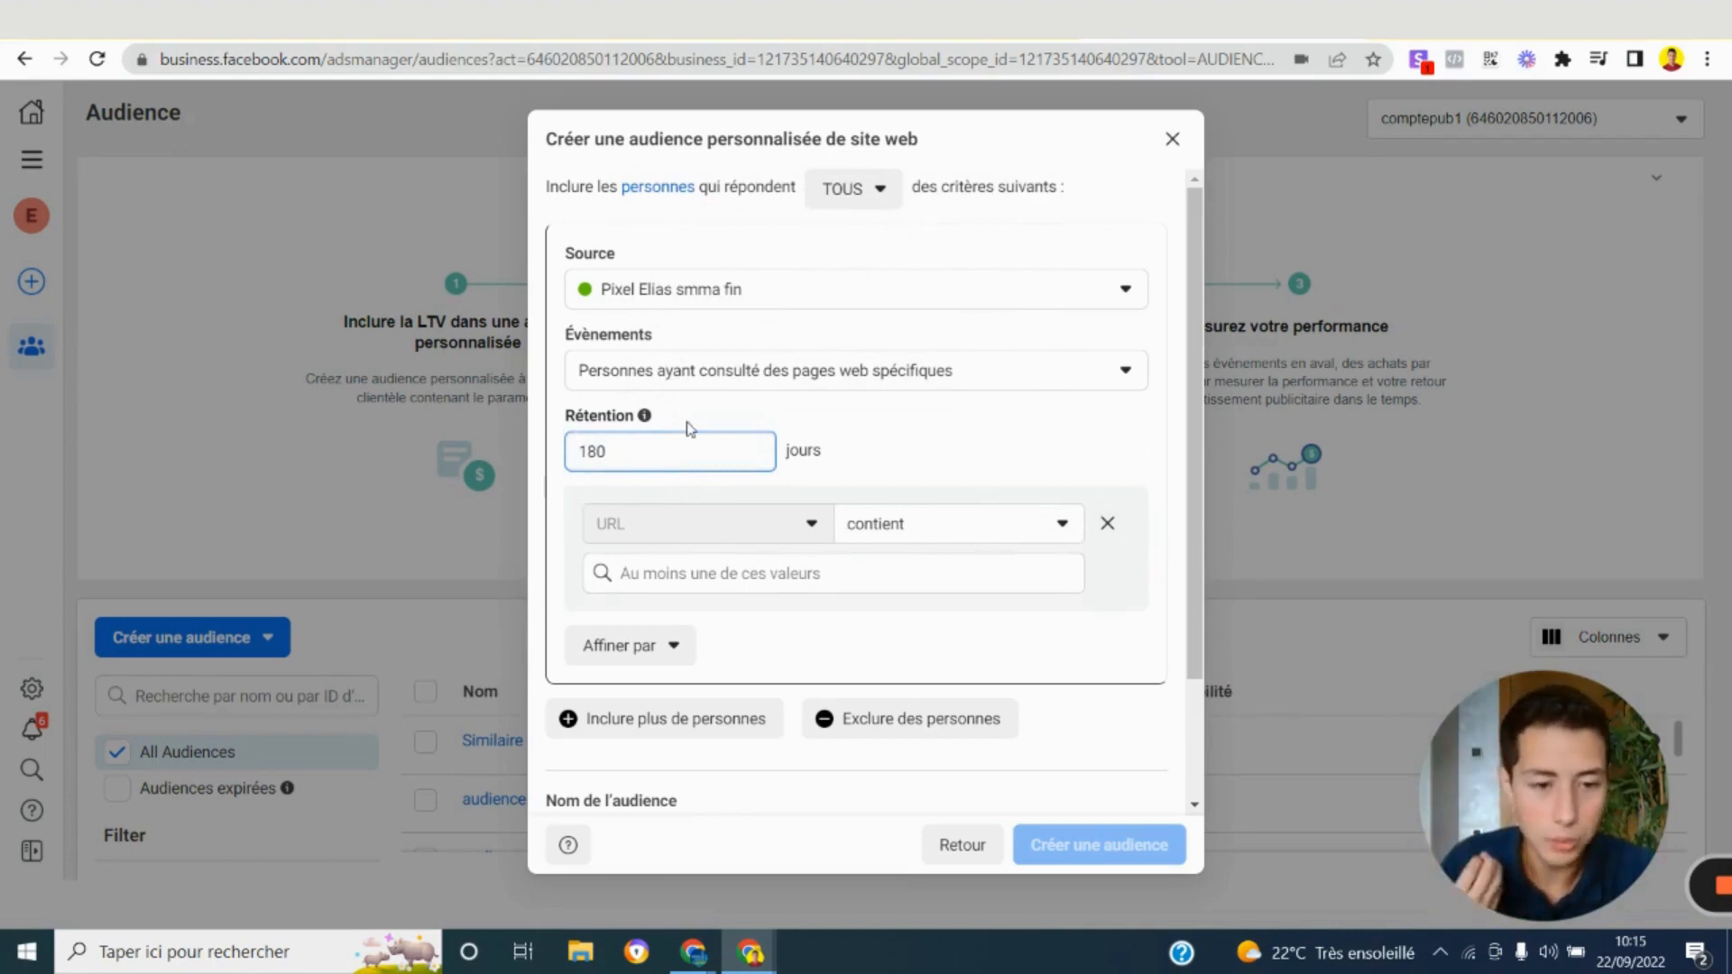
Name the website audience "audience visiteur du site", create it and close the creation dialog
scroll(1010, 457, "down", 2)
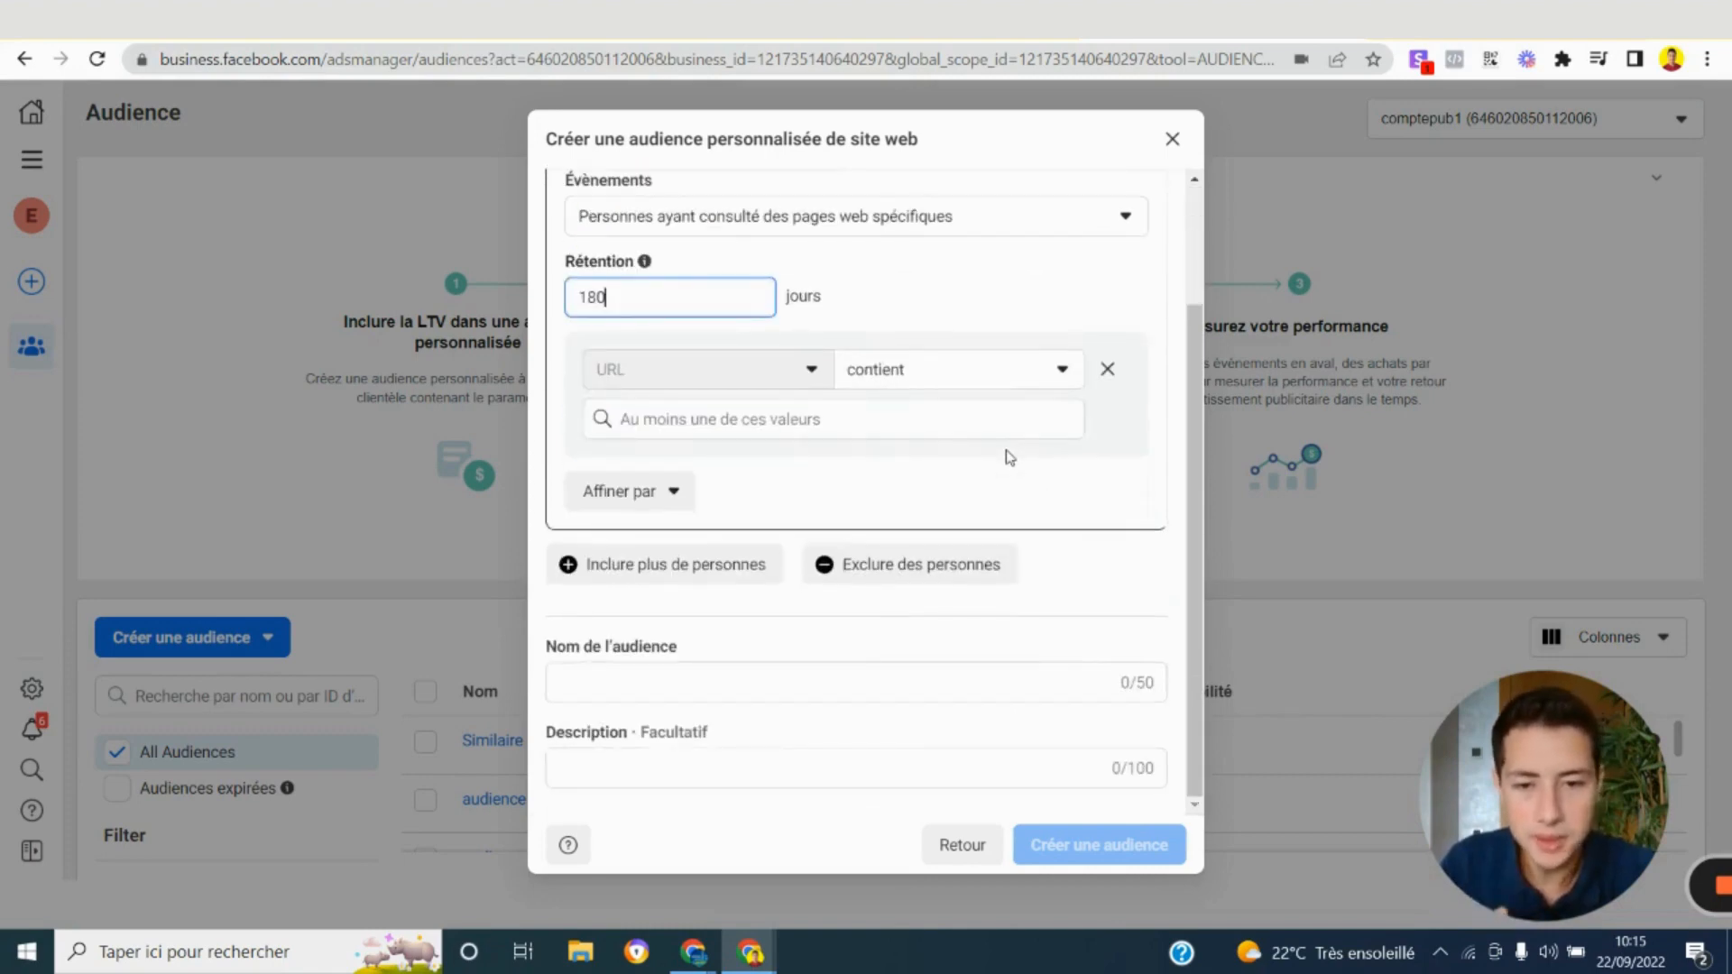
left_click(648, 674)
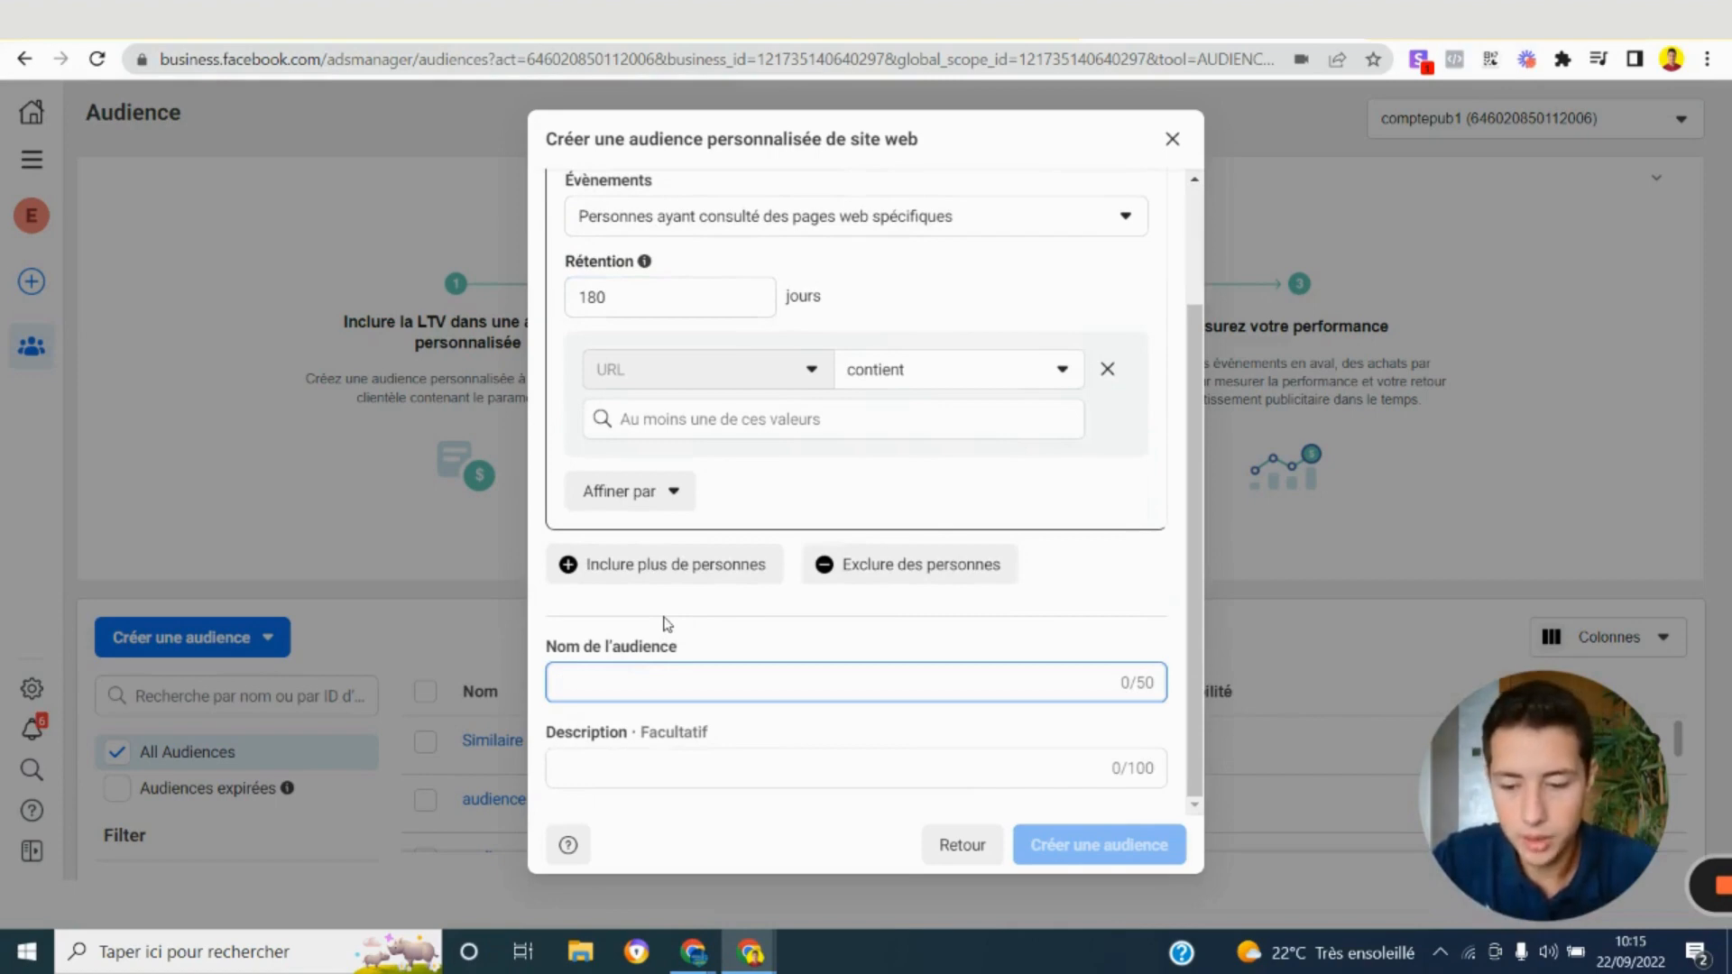
type("au")
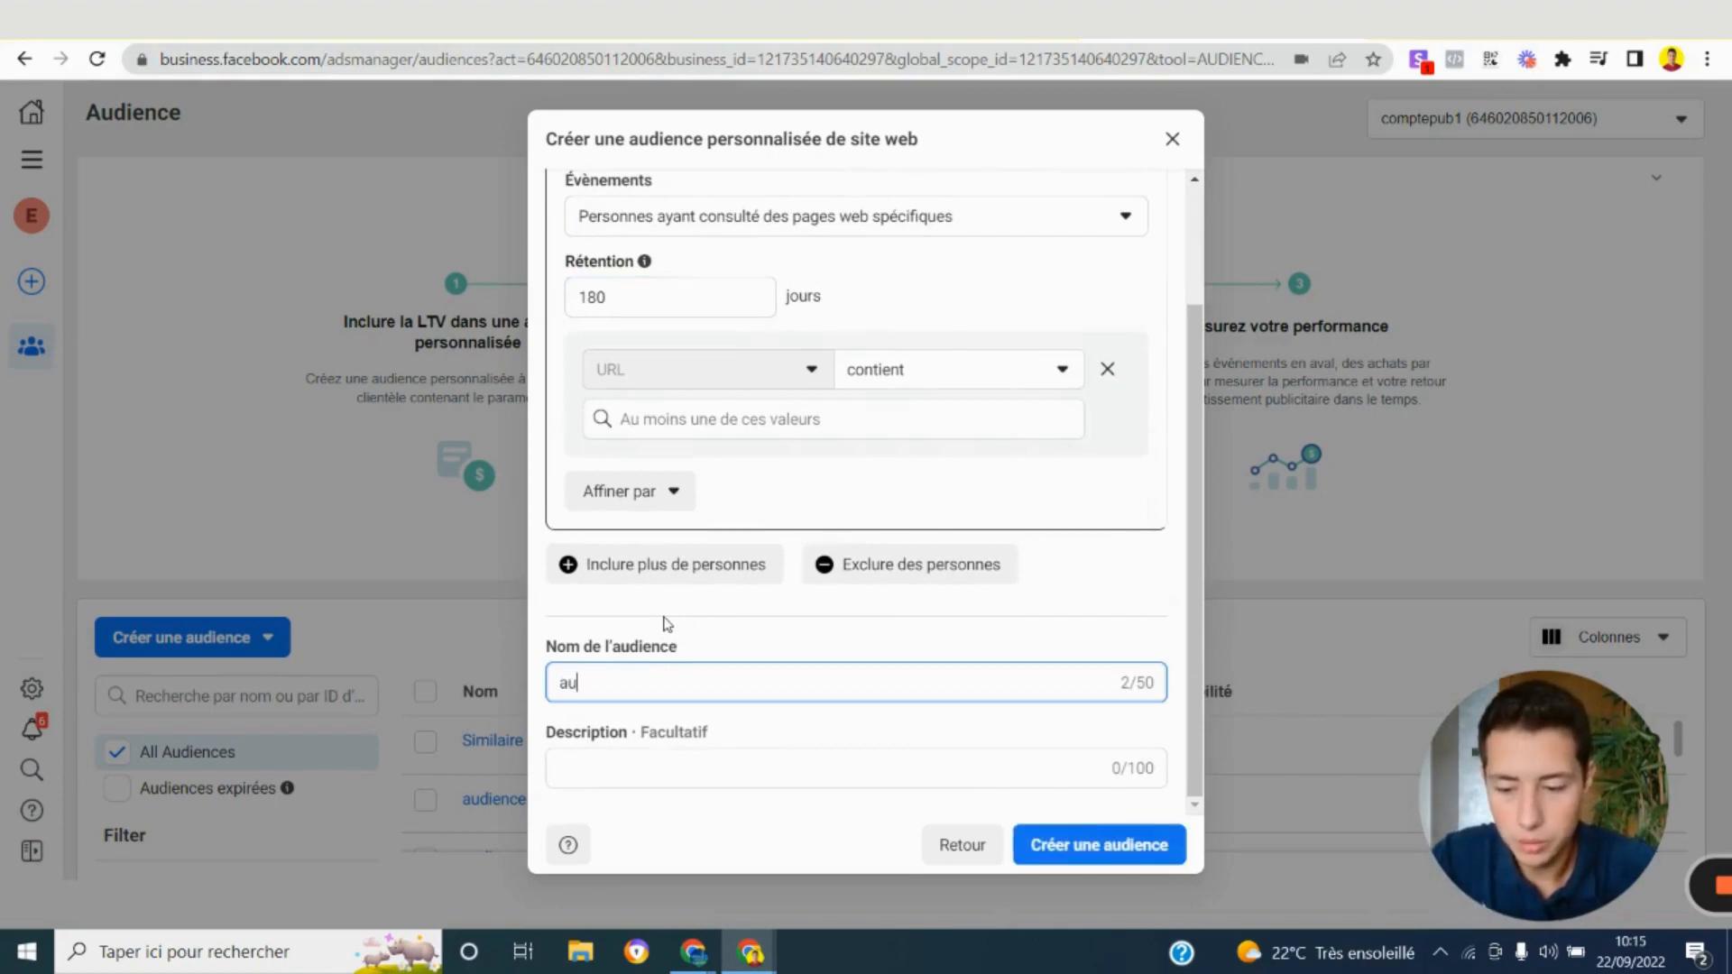
type("die")
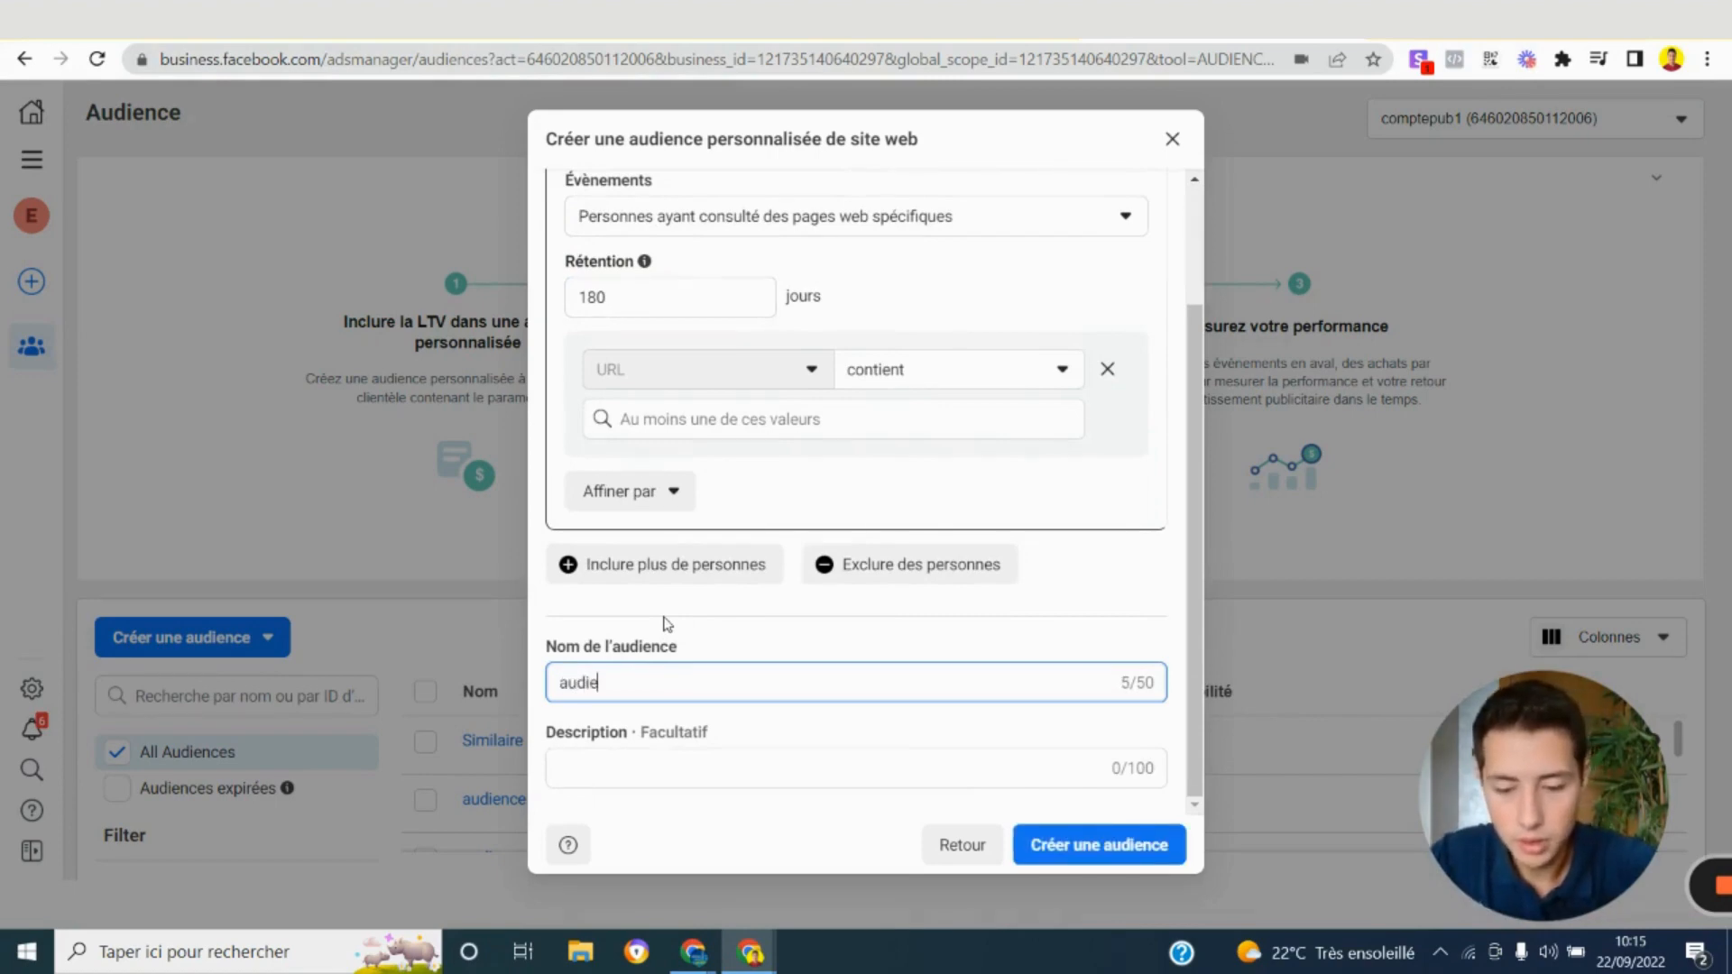
type("nce visiteur du site")
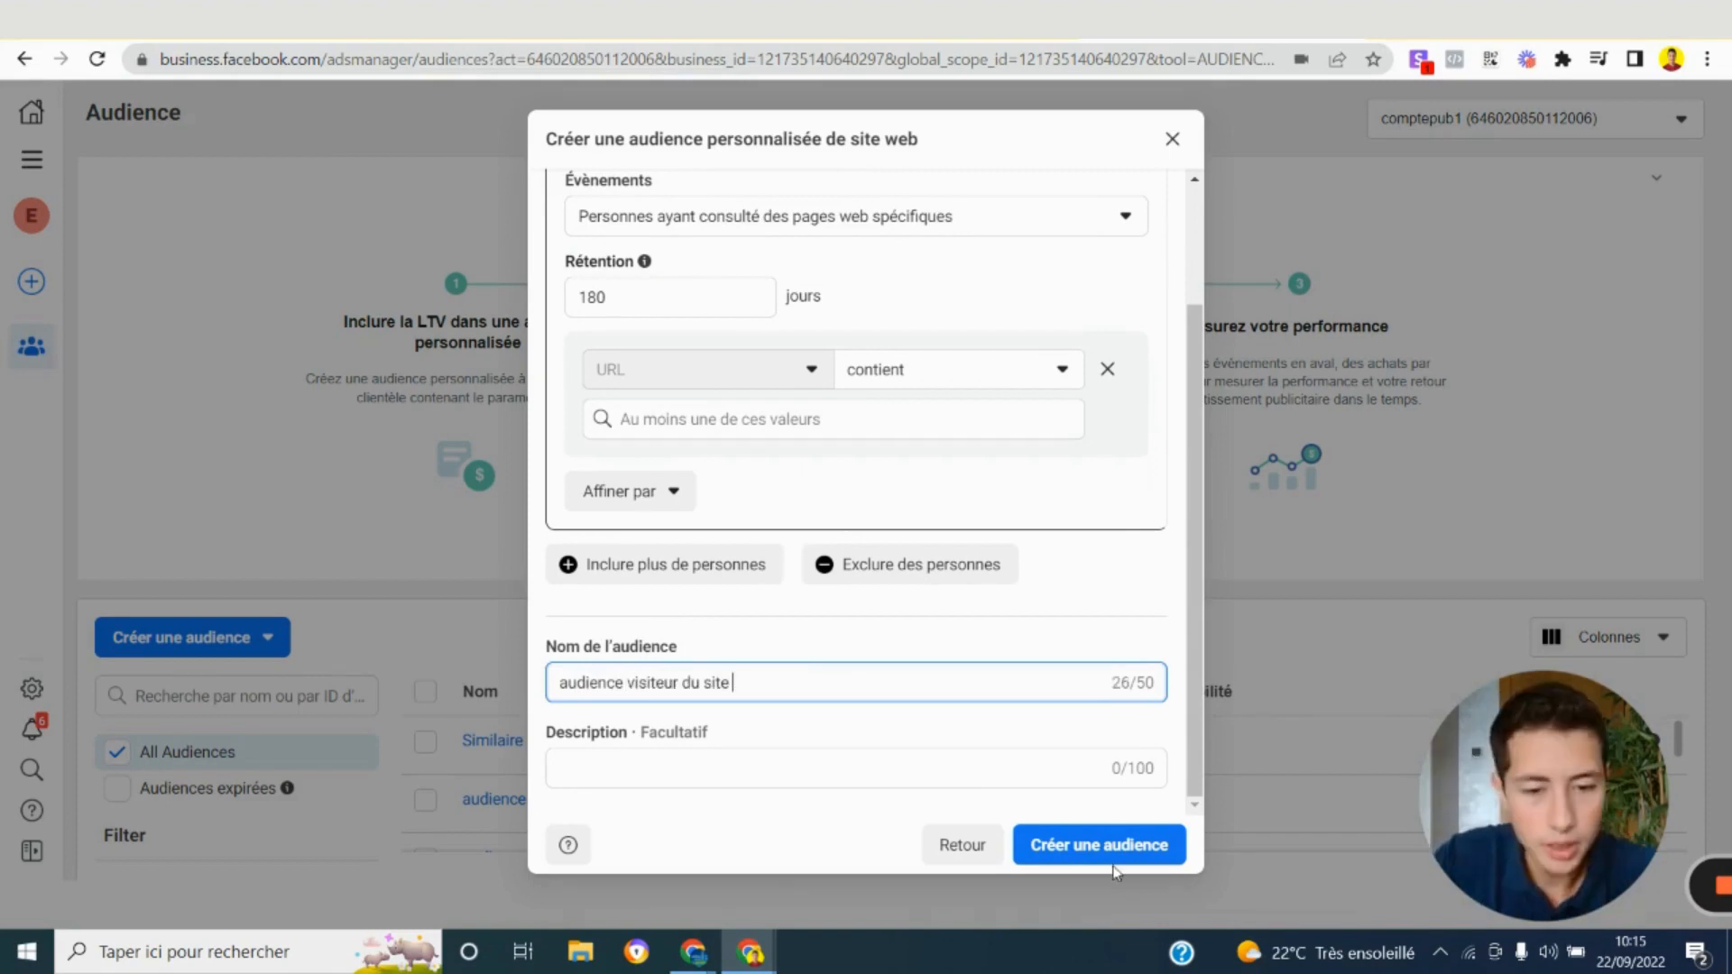
left_click(1036, 843)
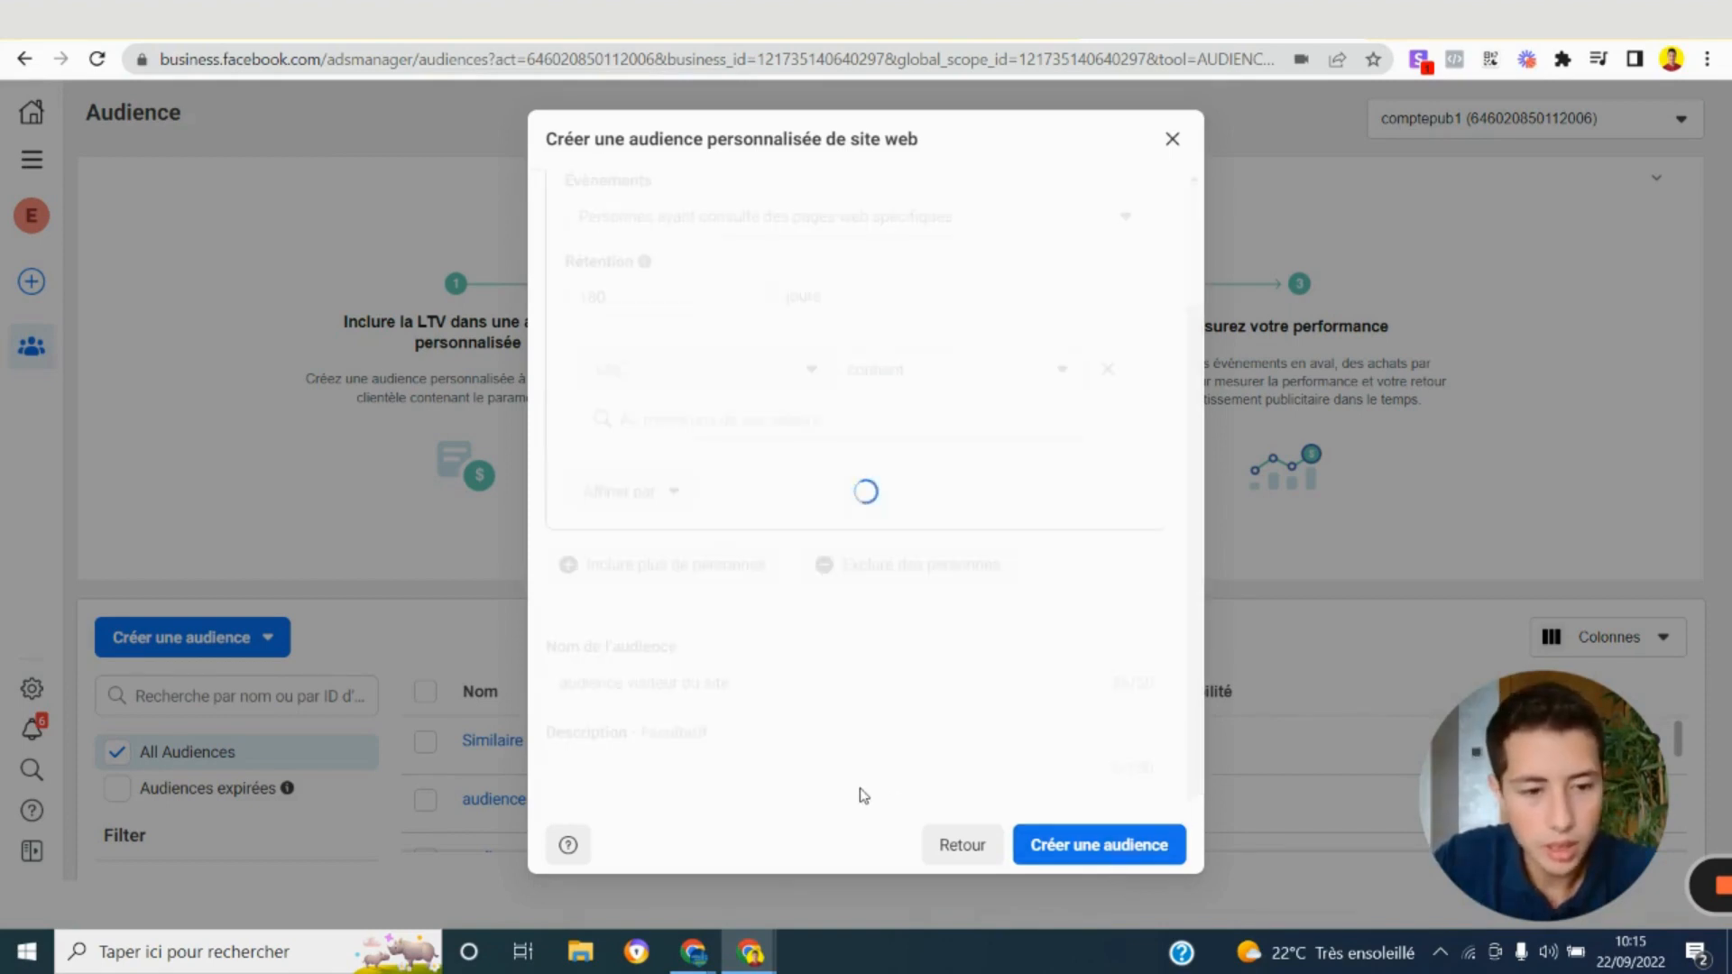
left_click(1139, 820)
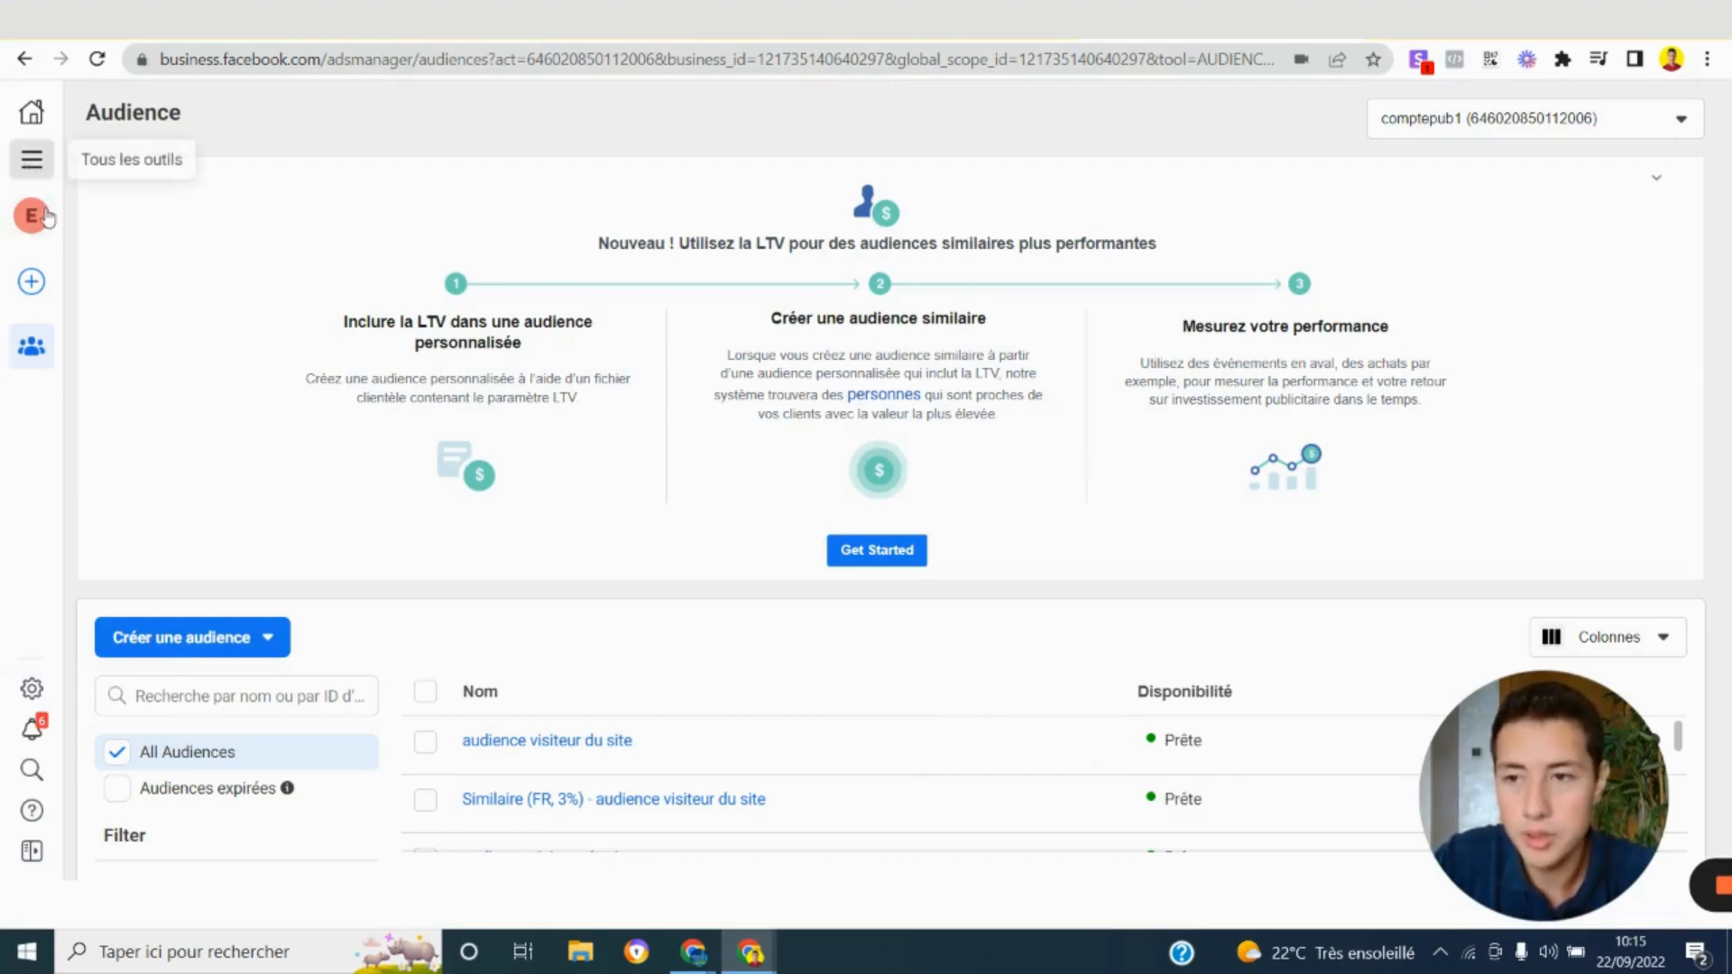
Return to the sales ad set in Gestionnaire de publicités and add the website audience "audience visiteur du site" to its custom audiences
left_click(31, 160)
left_click(312, 253)
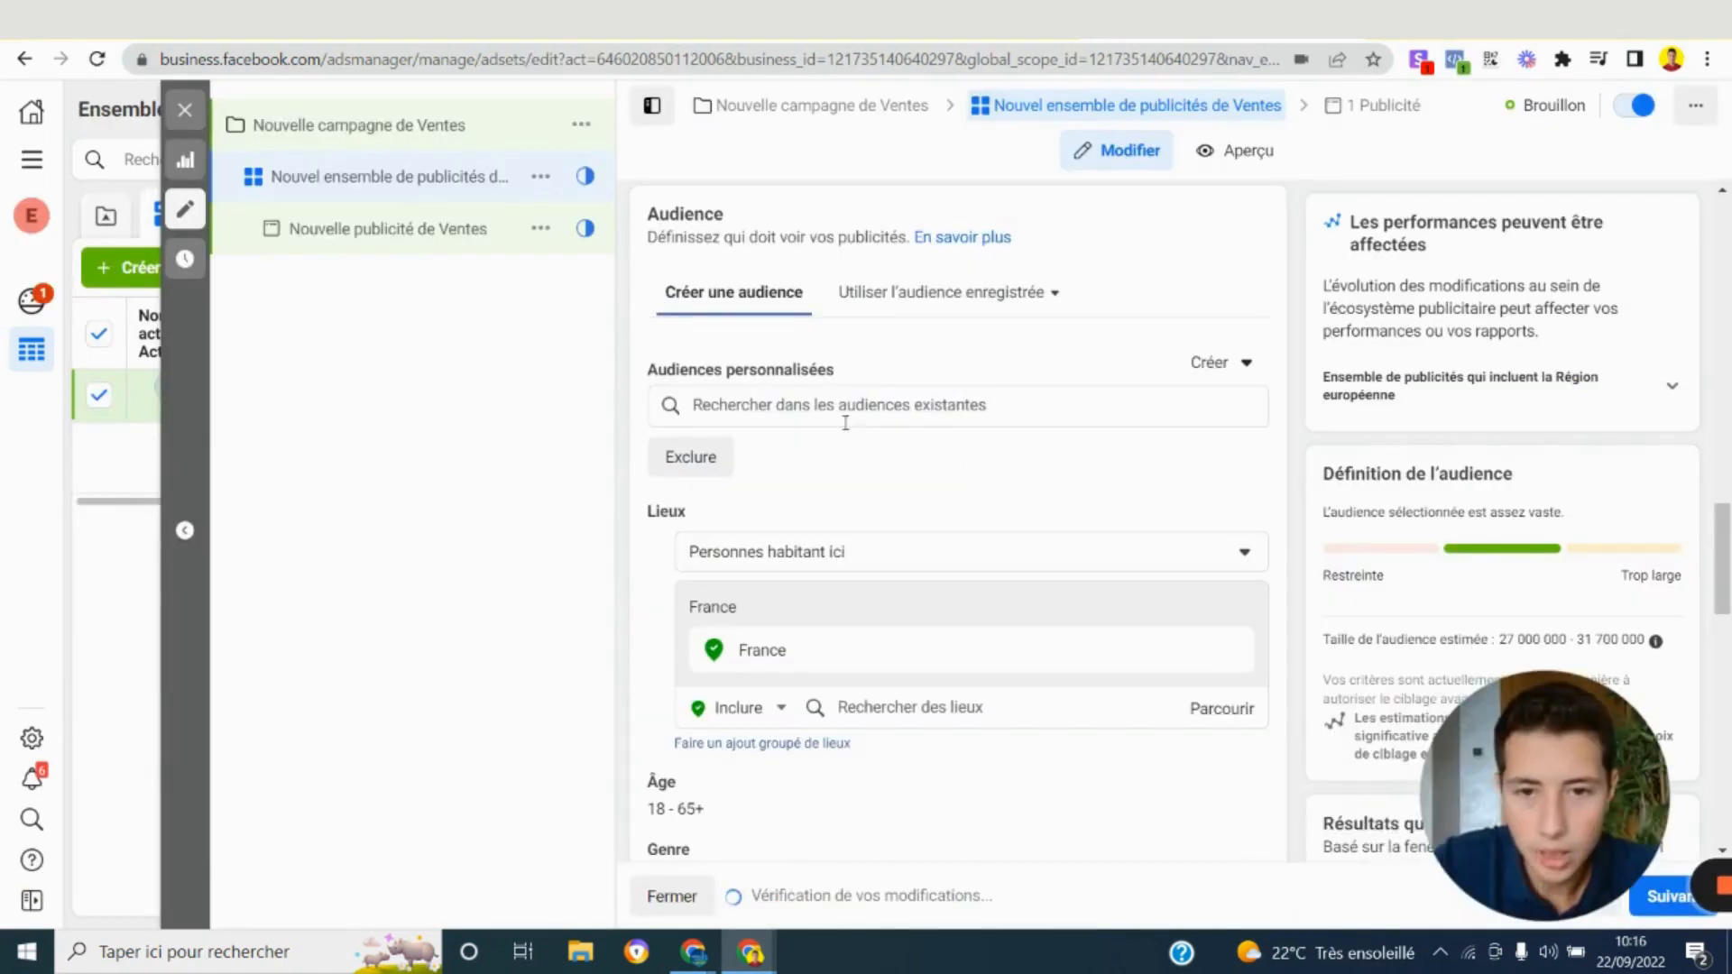
left_click(846, 411)
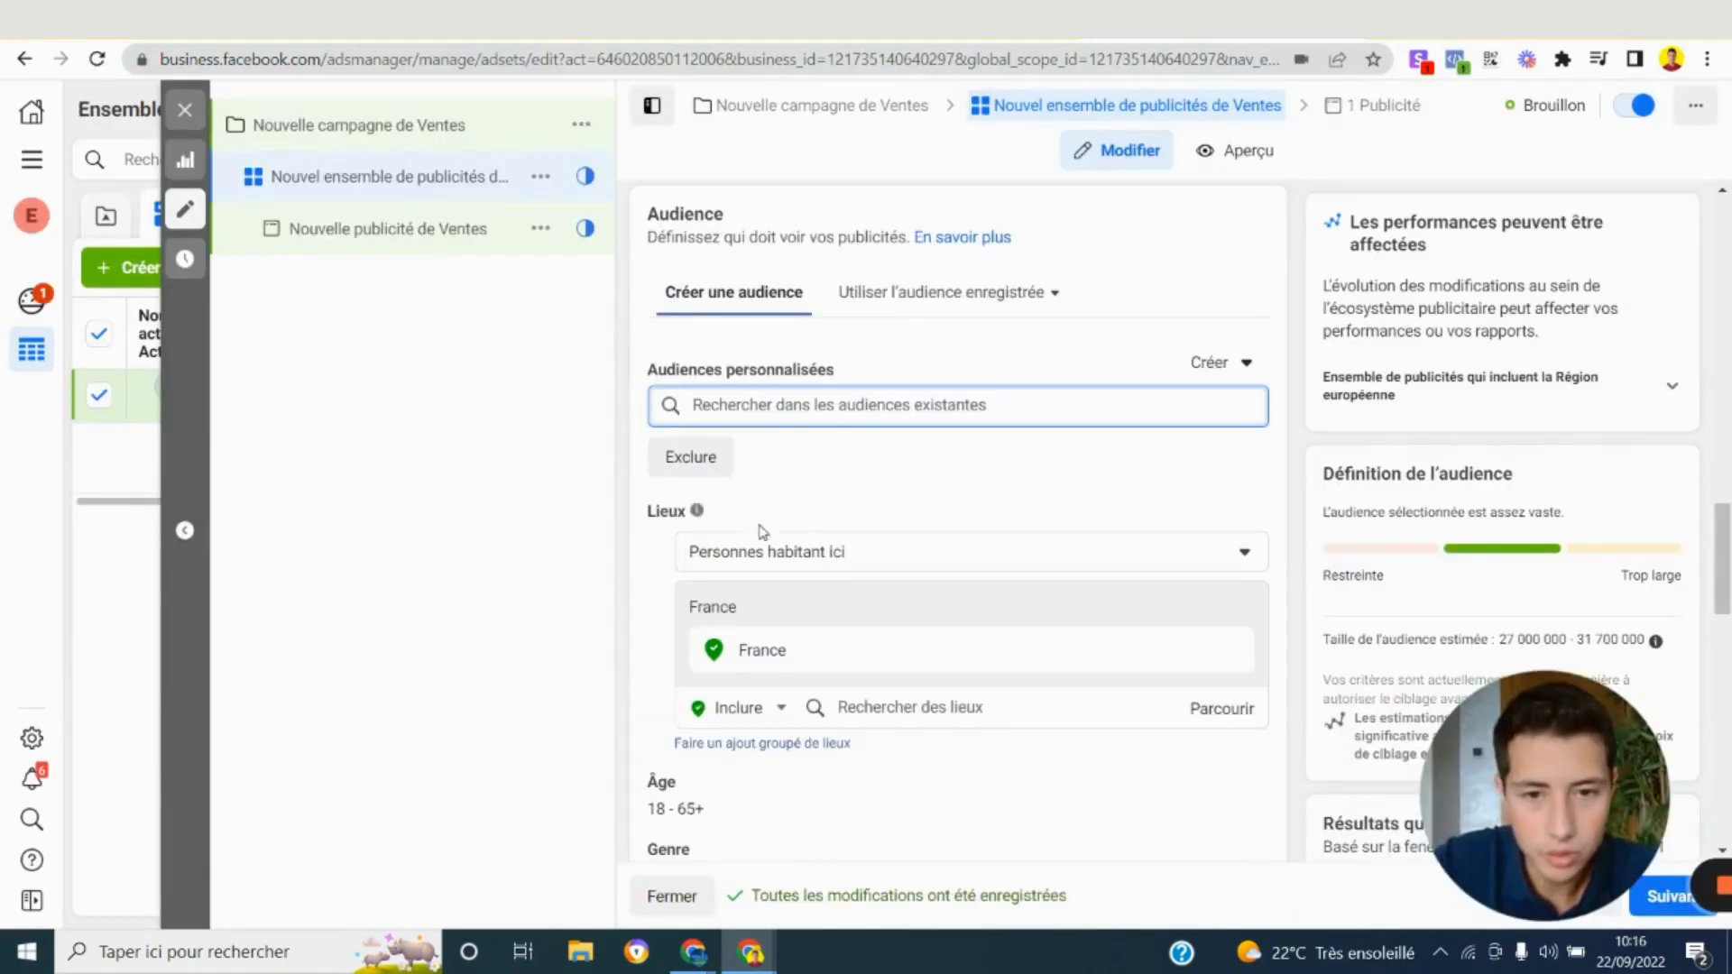
left_click(822, 414)
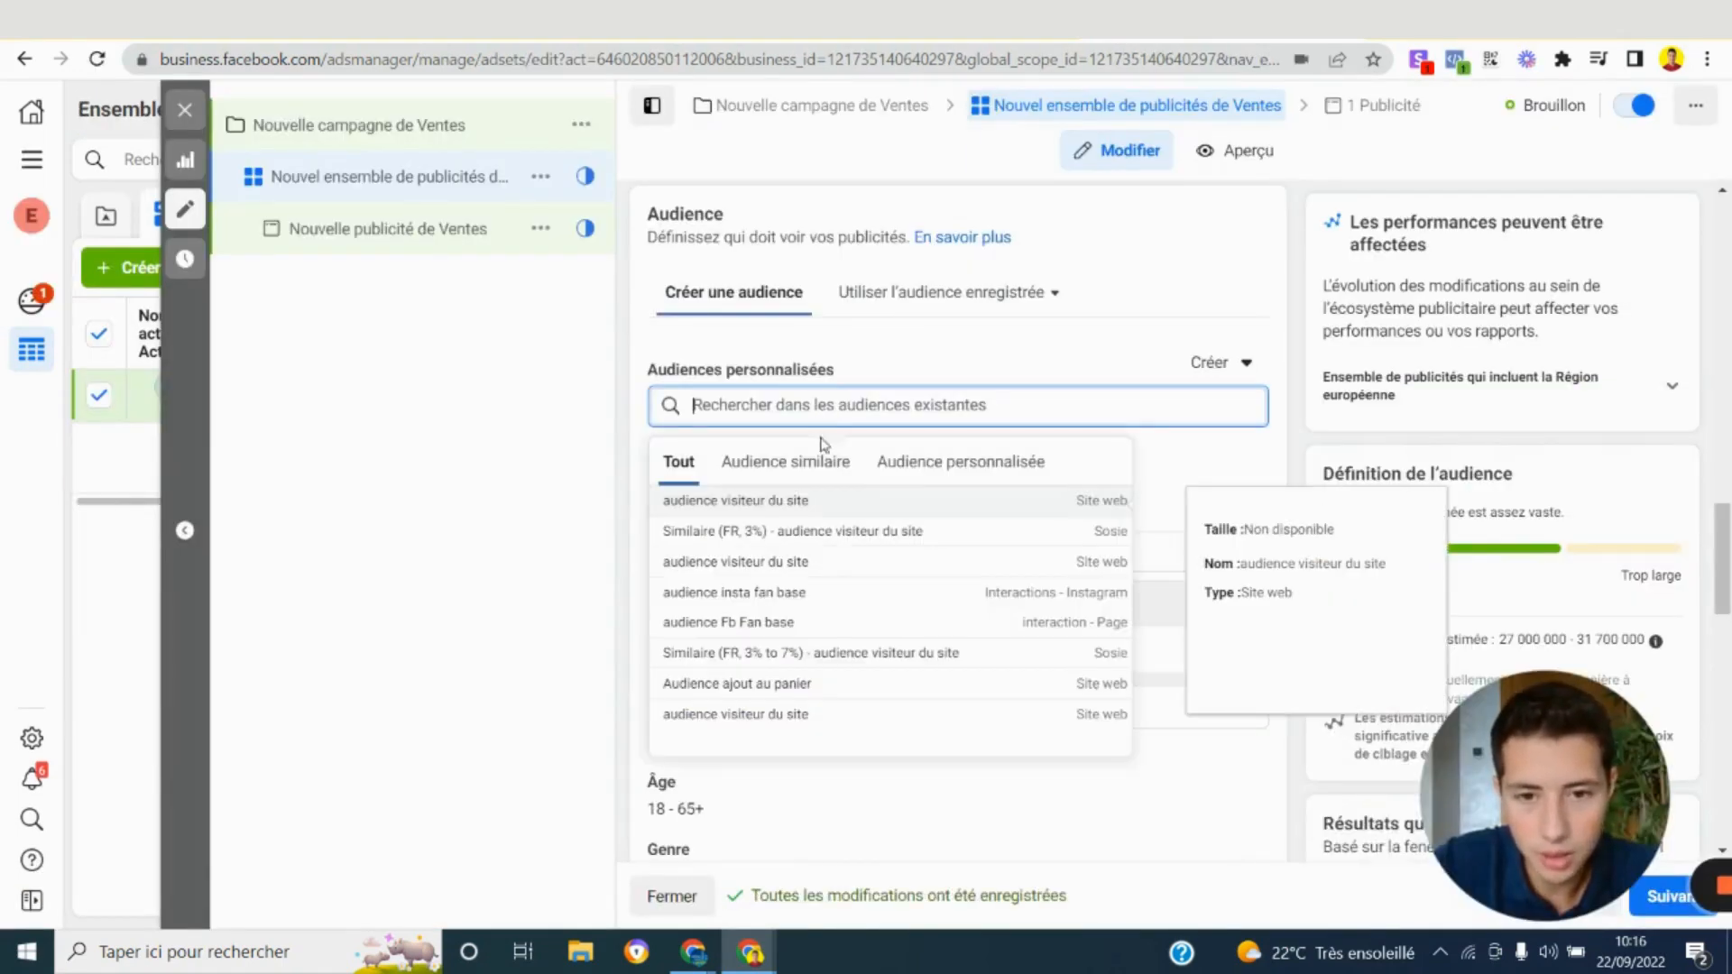
left_click(834, 510)
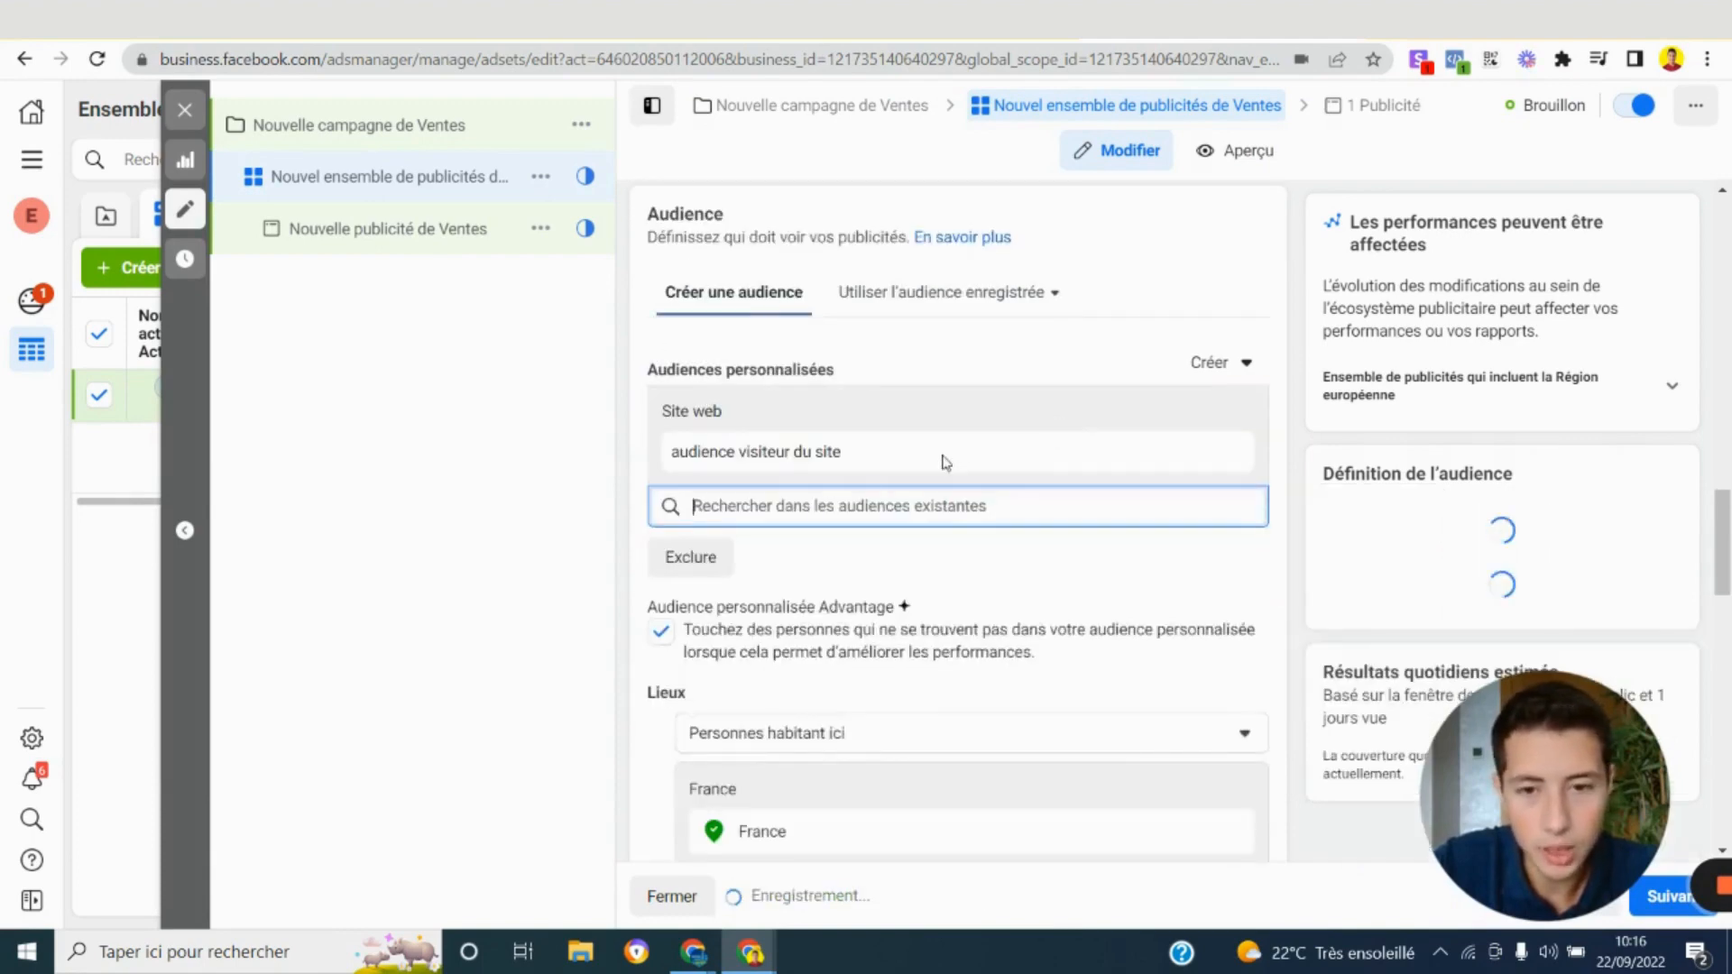
Rename the sales ad set as "adset reciblage"
scroll(1264, 430, "up", 5)
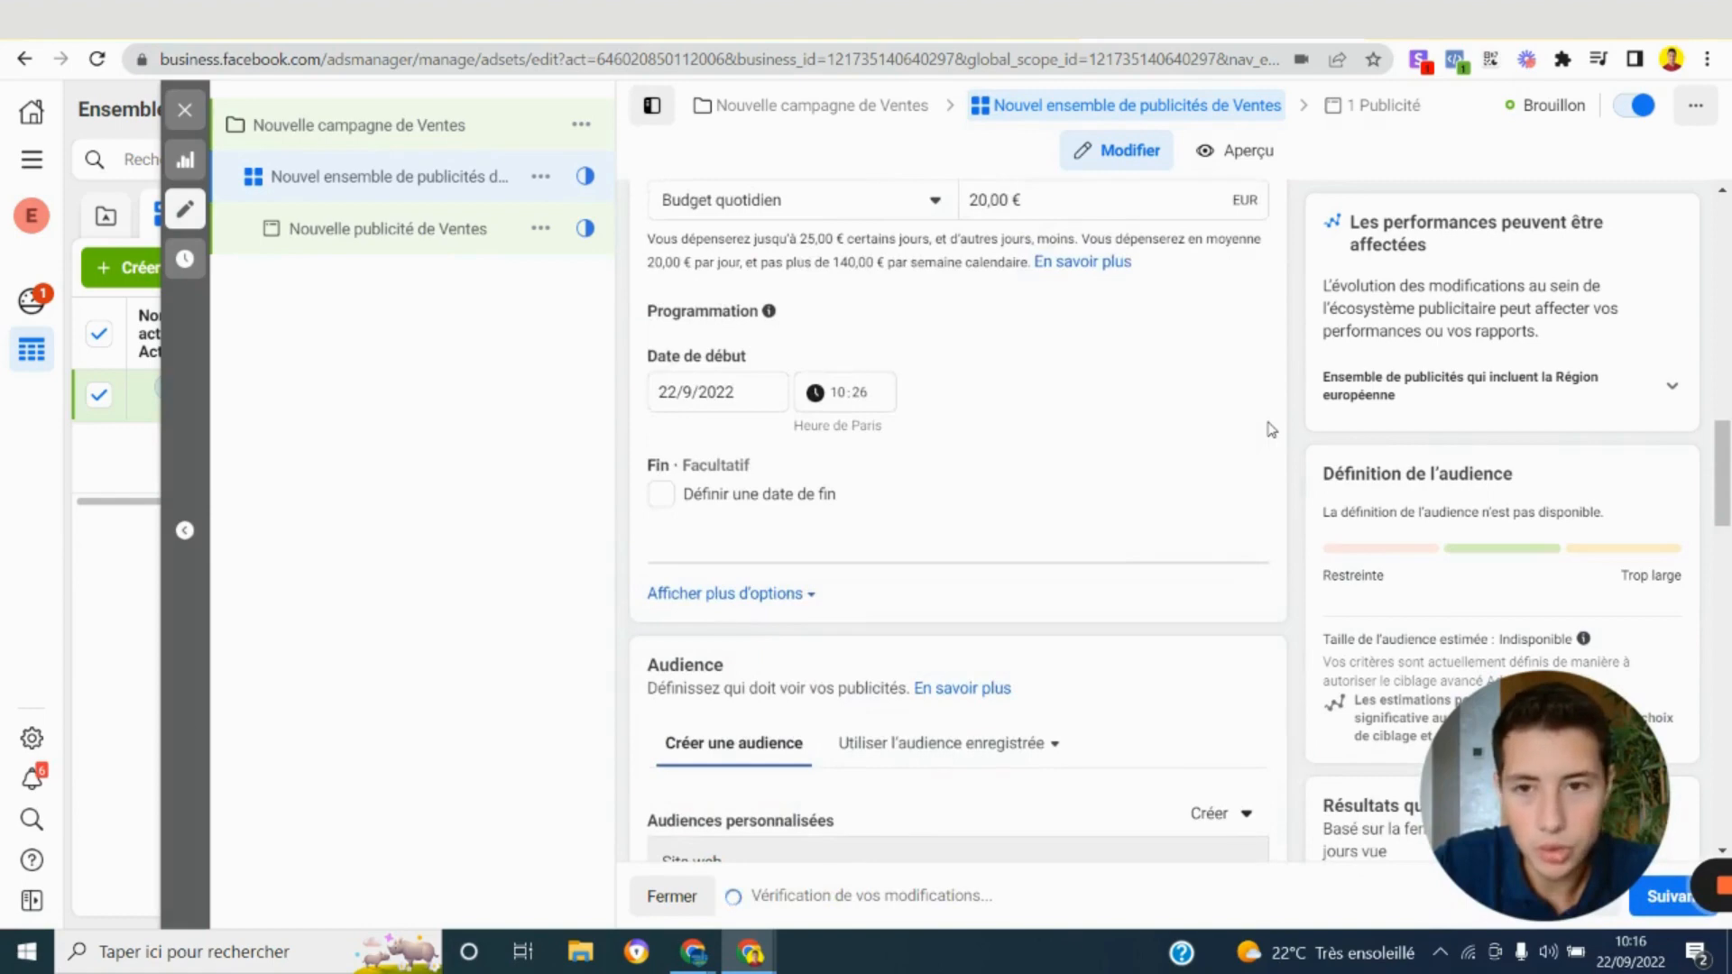
scroll(1270, 429, "down", 5)
scroll(1061, 430, "up", 10)
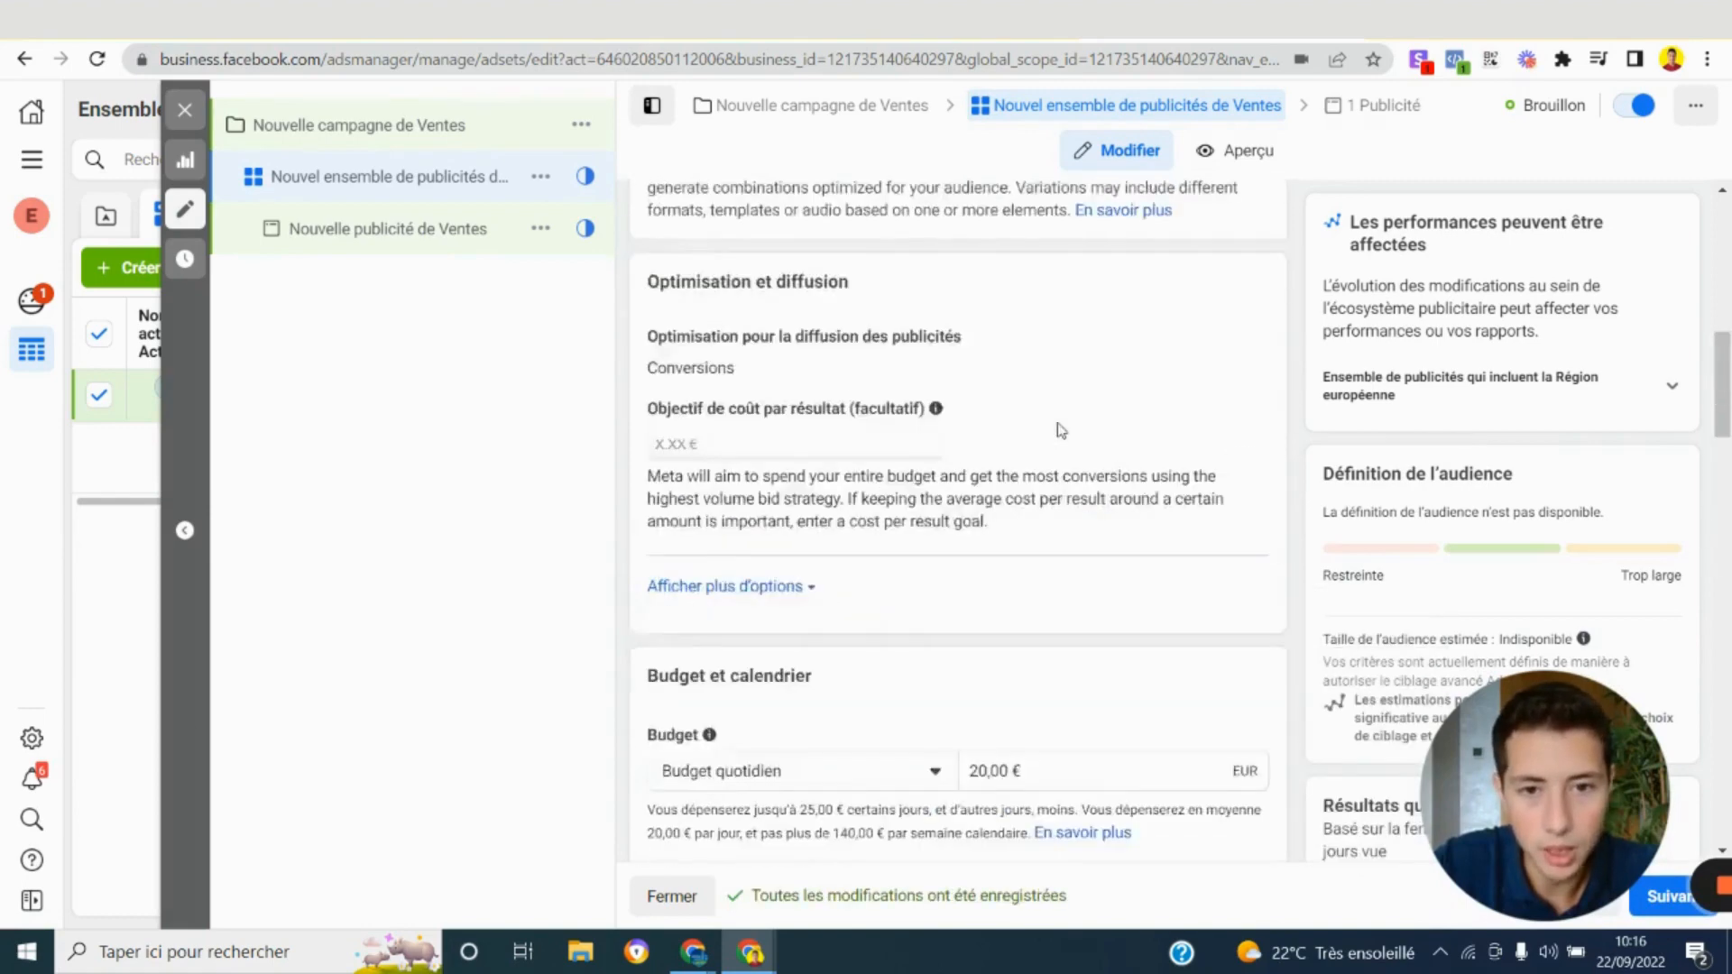
scroll(1061, 430, "up", 5)
triple_click(887, 274)
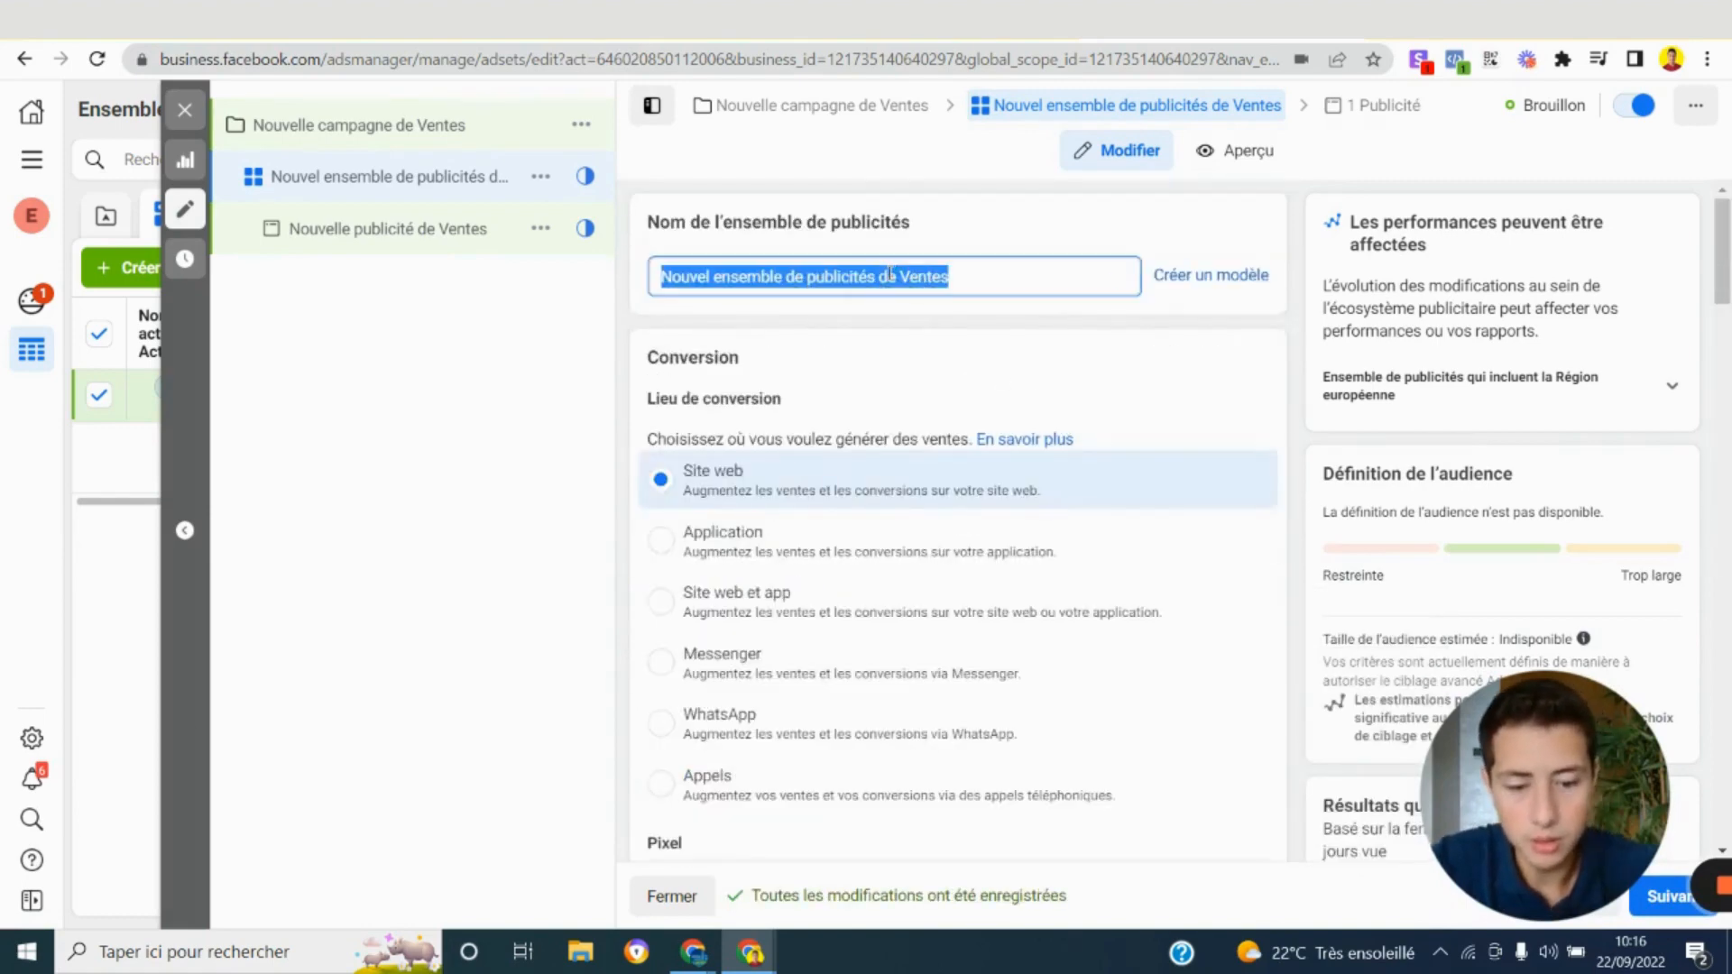
key("BackSpace")
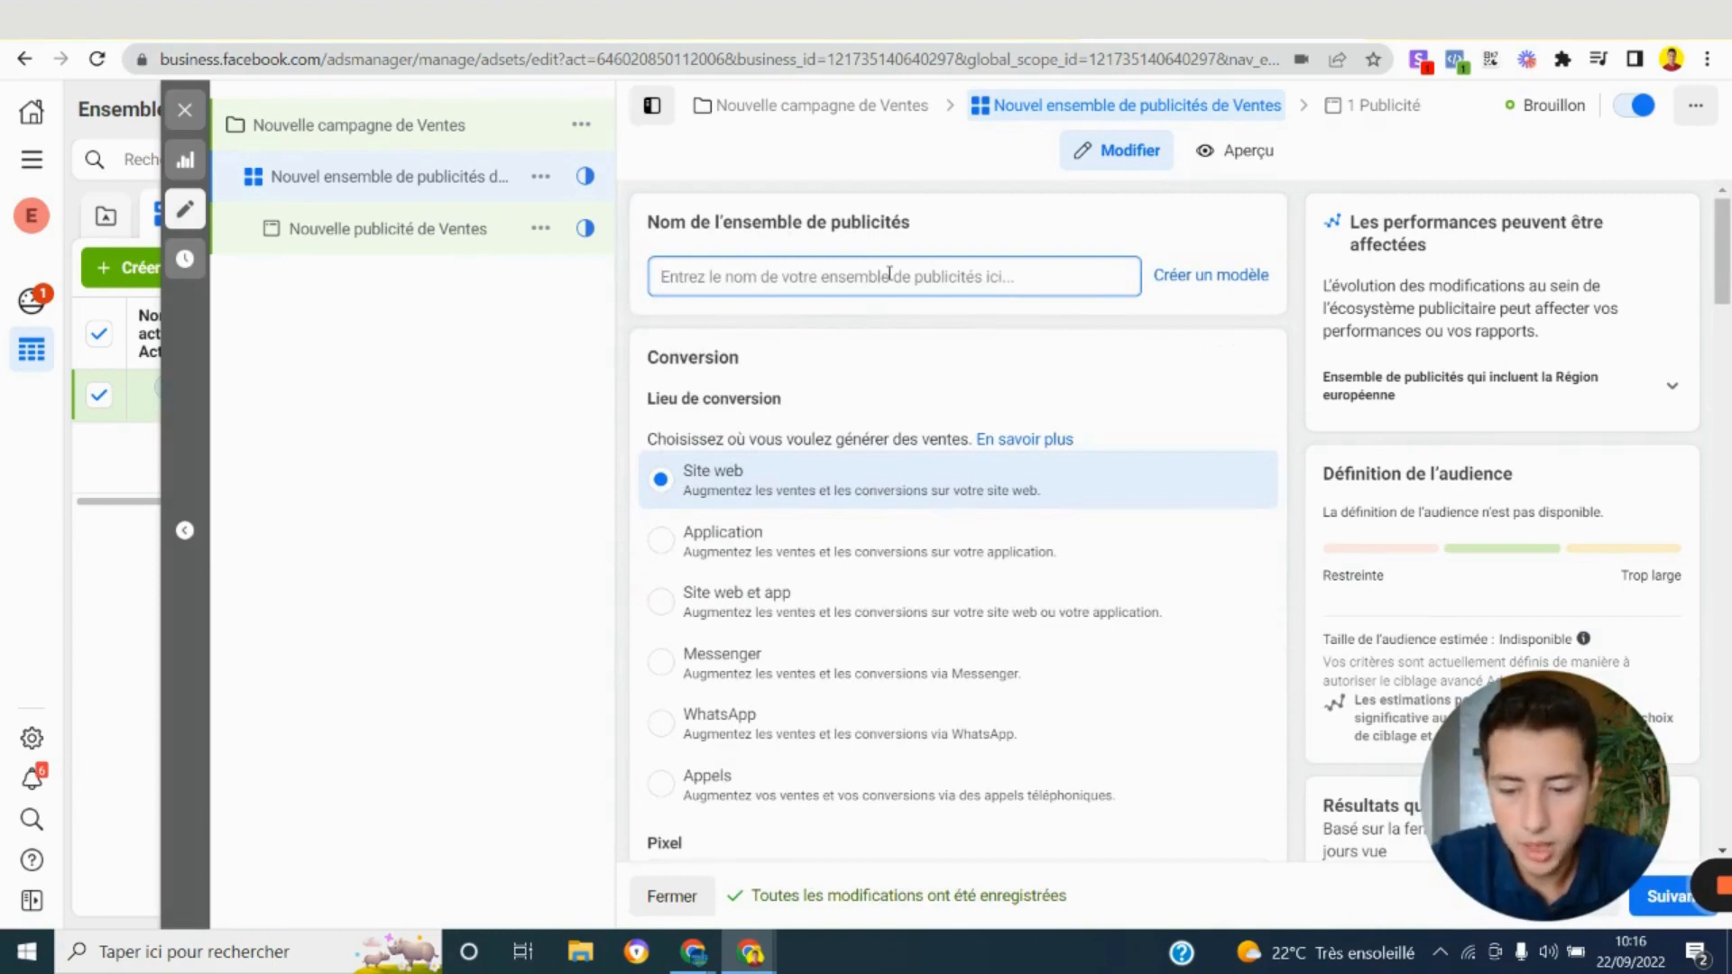
type("ad")
left_click(1017, 334)
Review the retargeting ad set's custom audience, location, age, gender, budget and schedule settings
scroll(1020, 342, "down", 10)
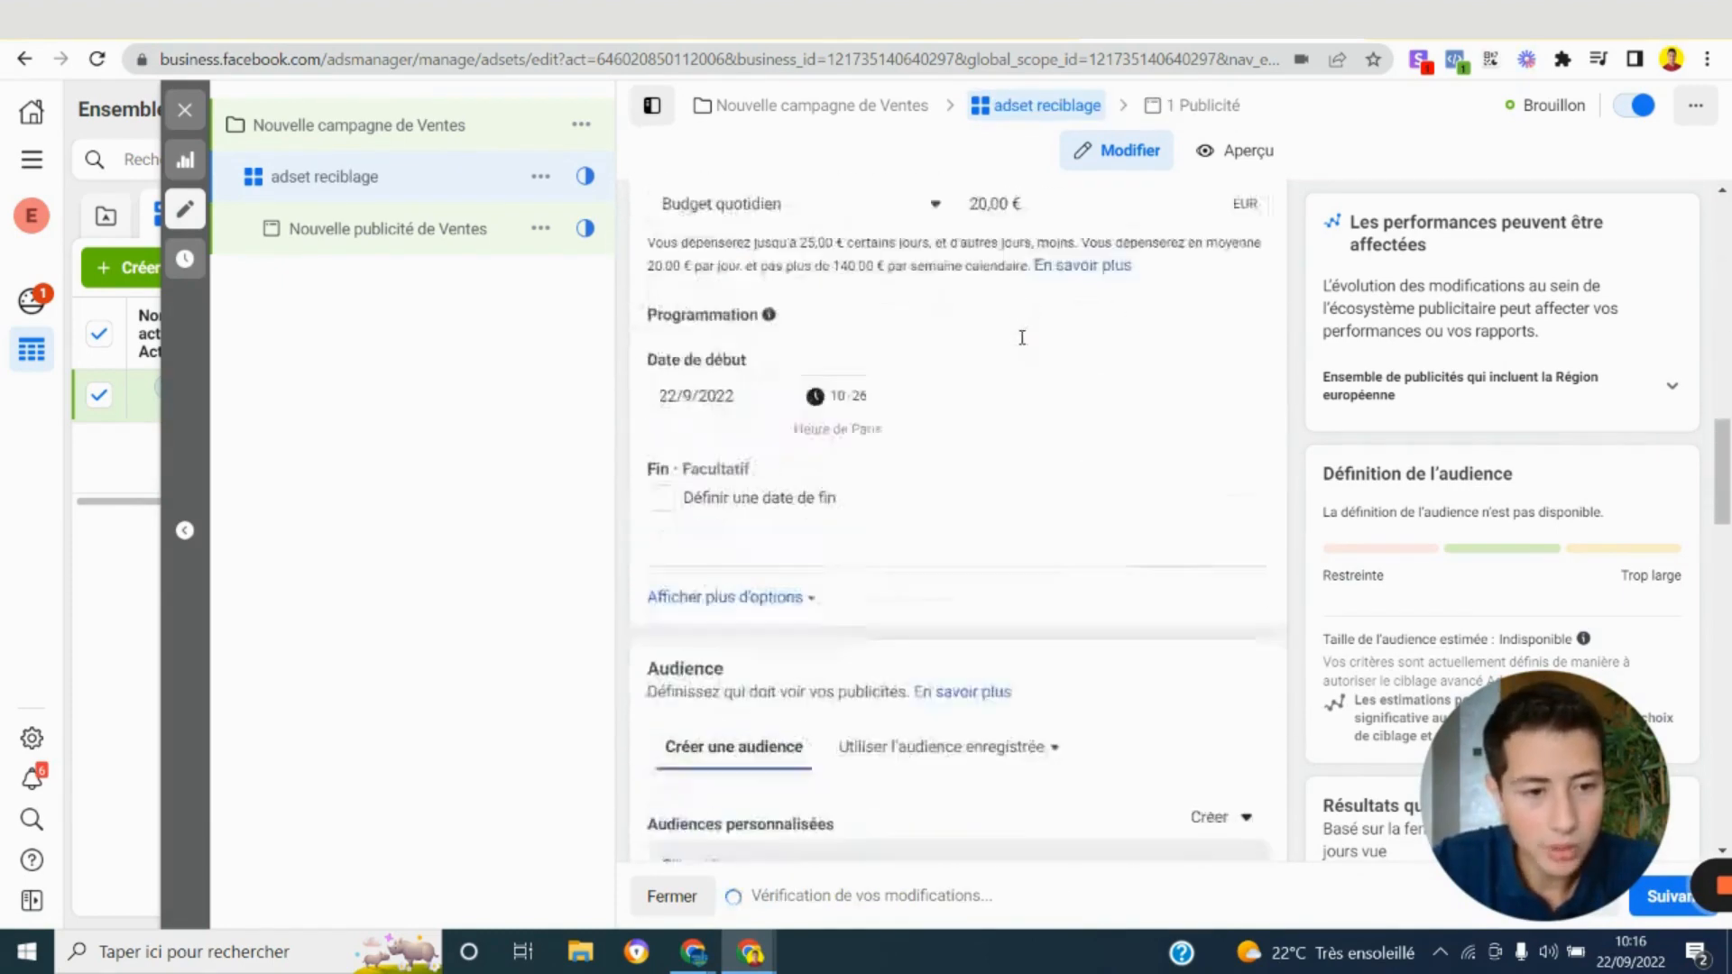
scroll(1023, 338, "down", 5)
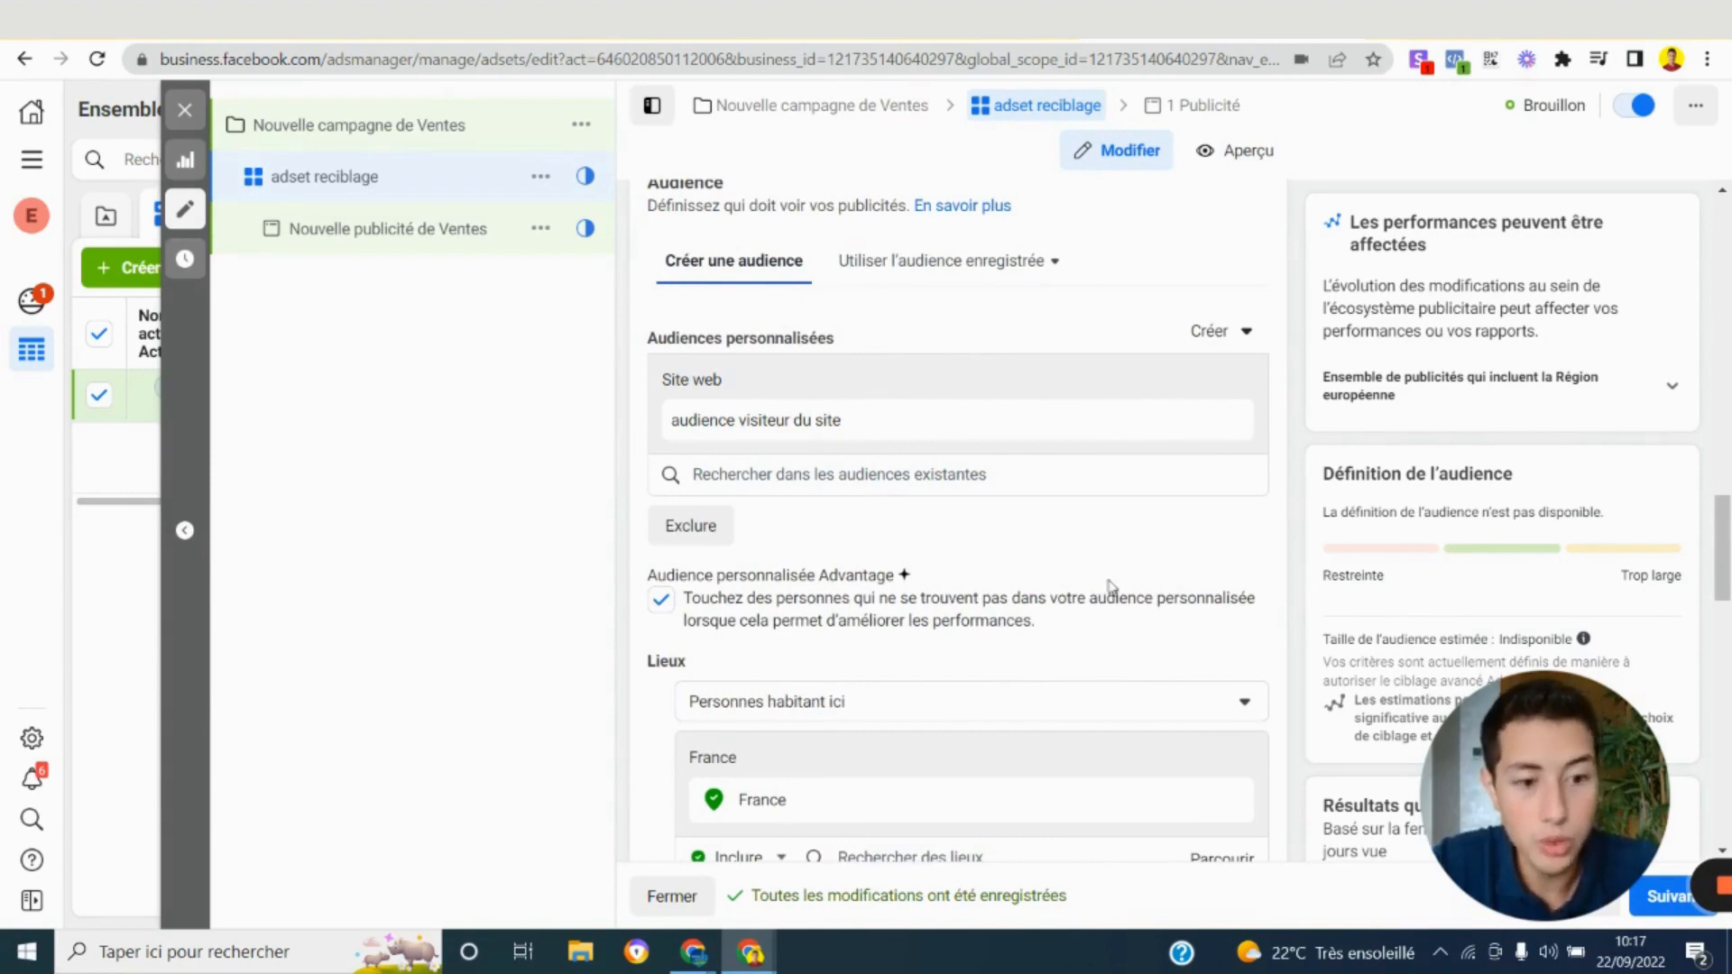
left_click_drag(1553, 731, 1427, 738)
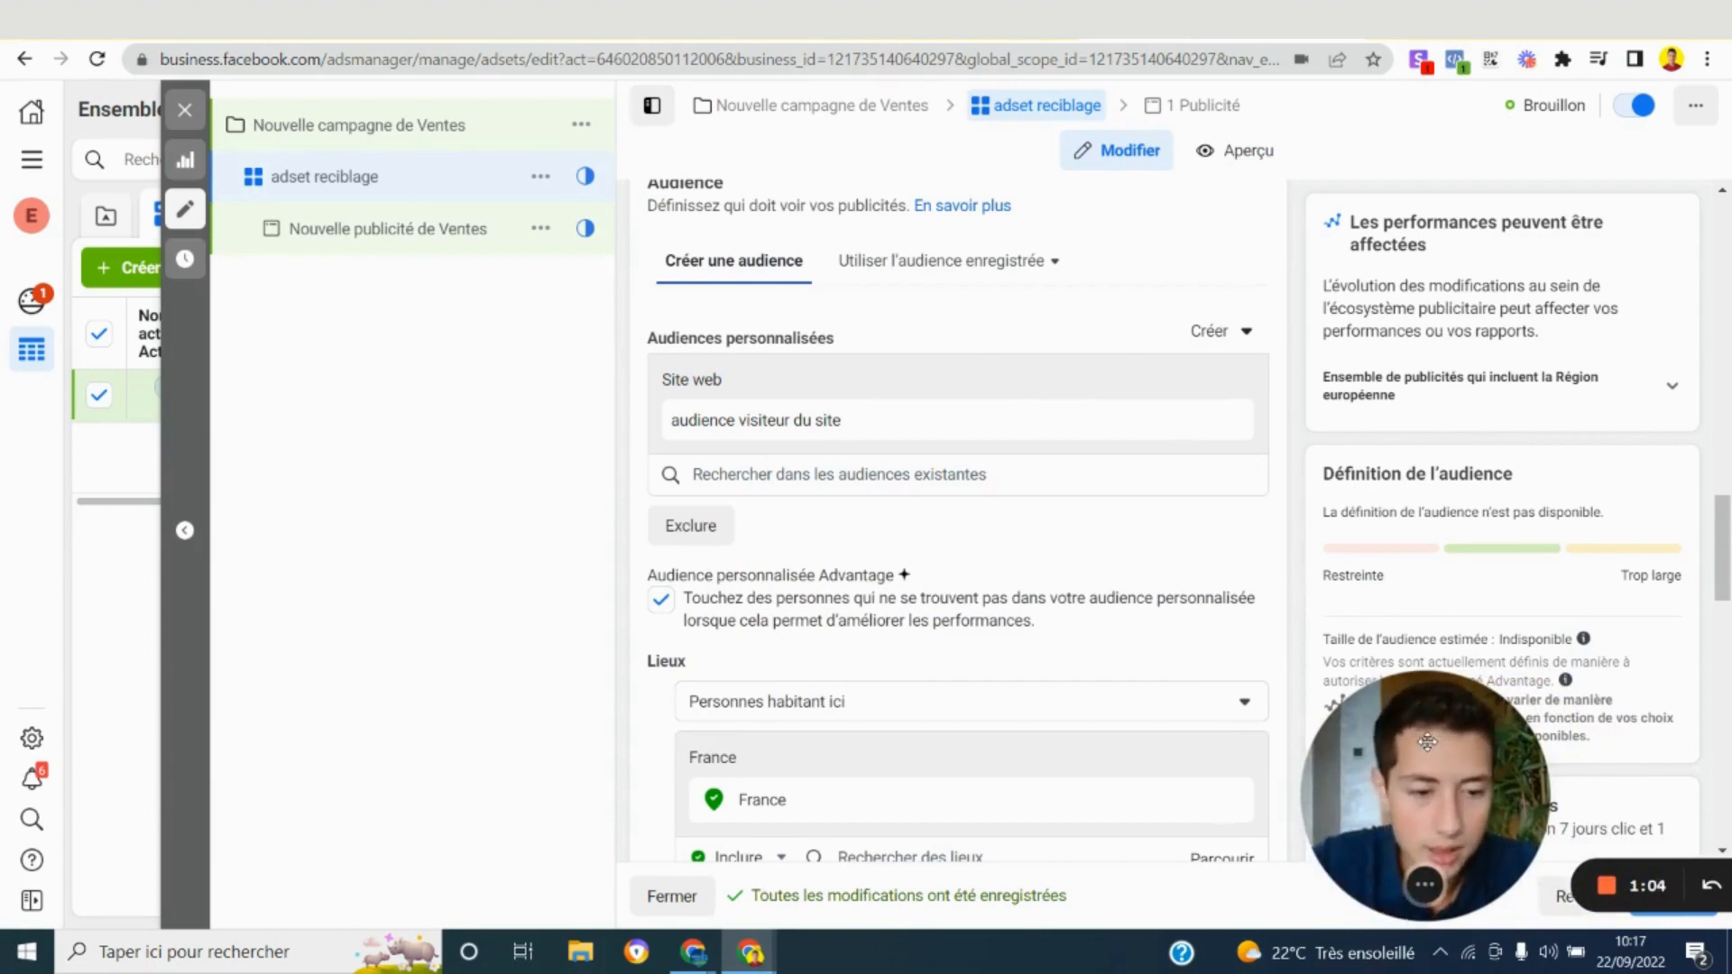
left_click_drag(1427, 742, 1444, 745)
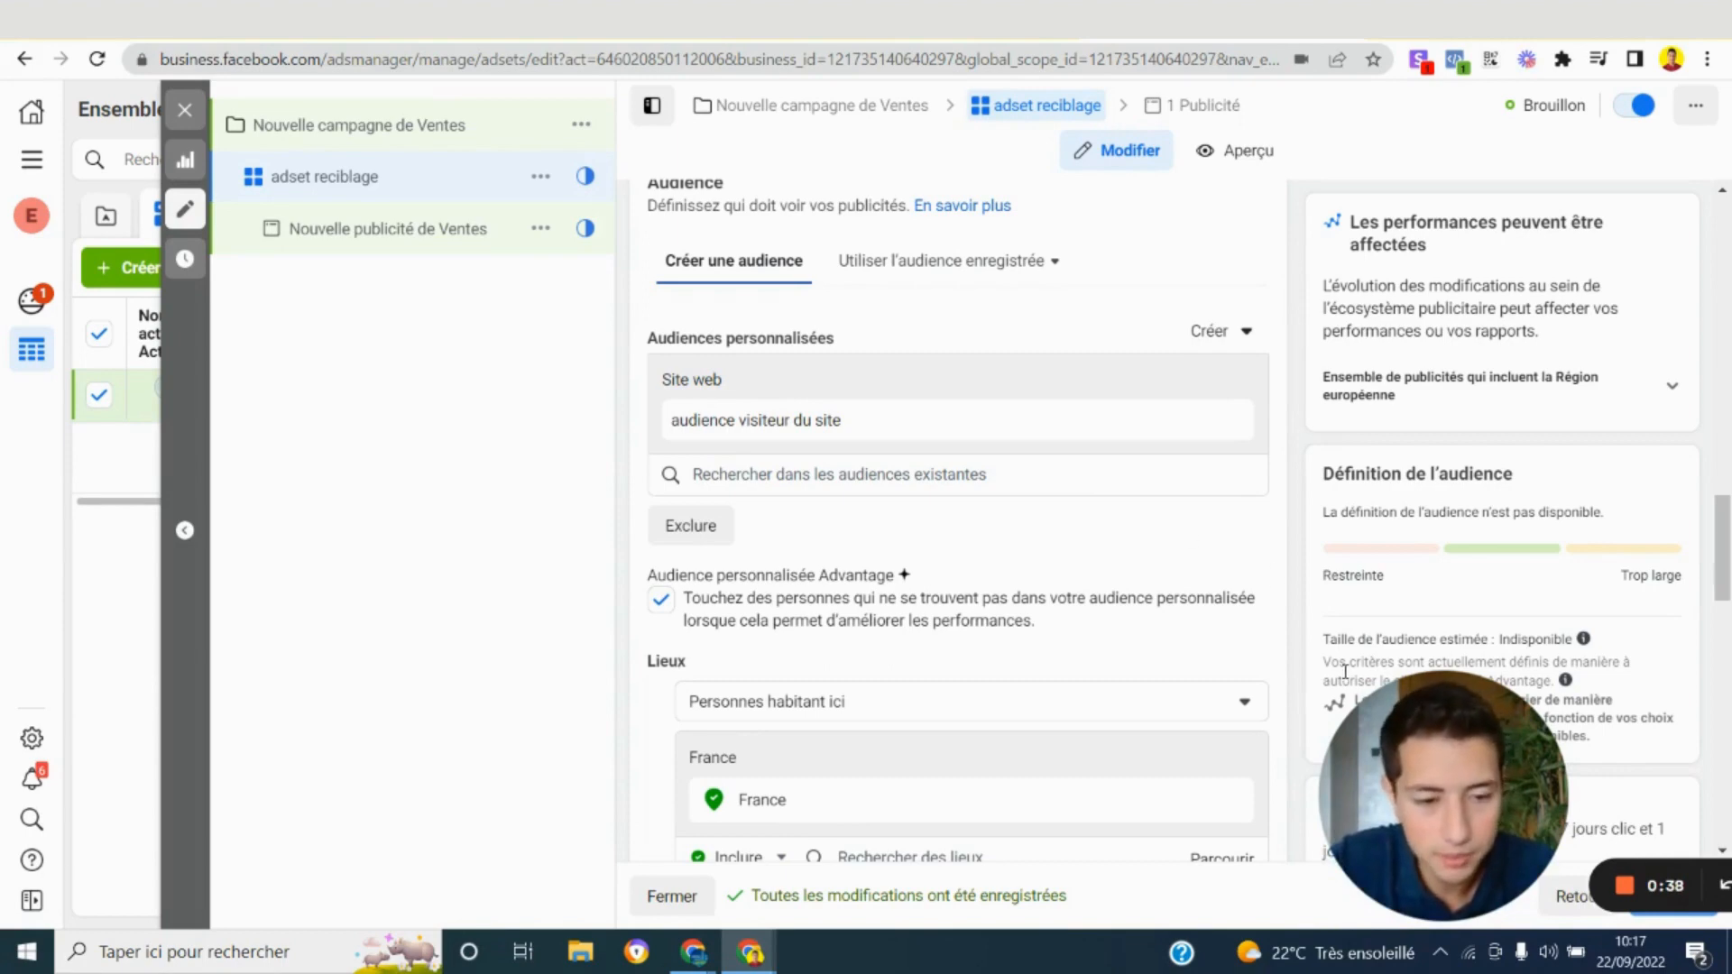
scroll(997, 411, "down", 1)
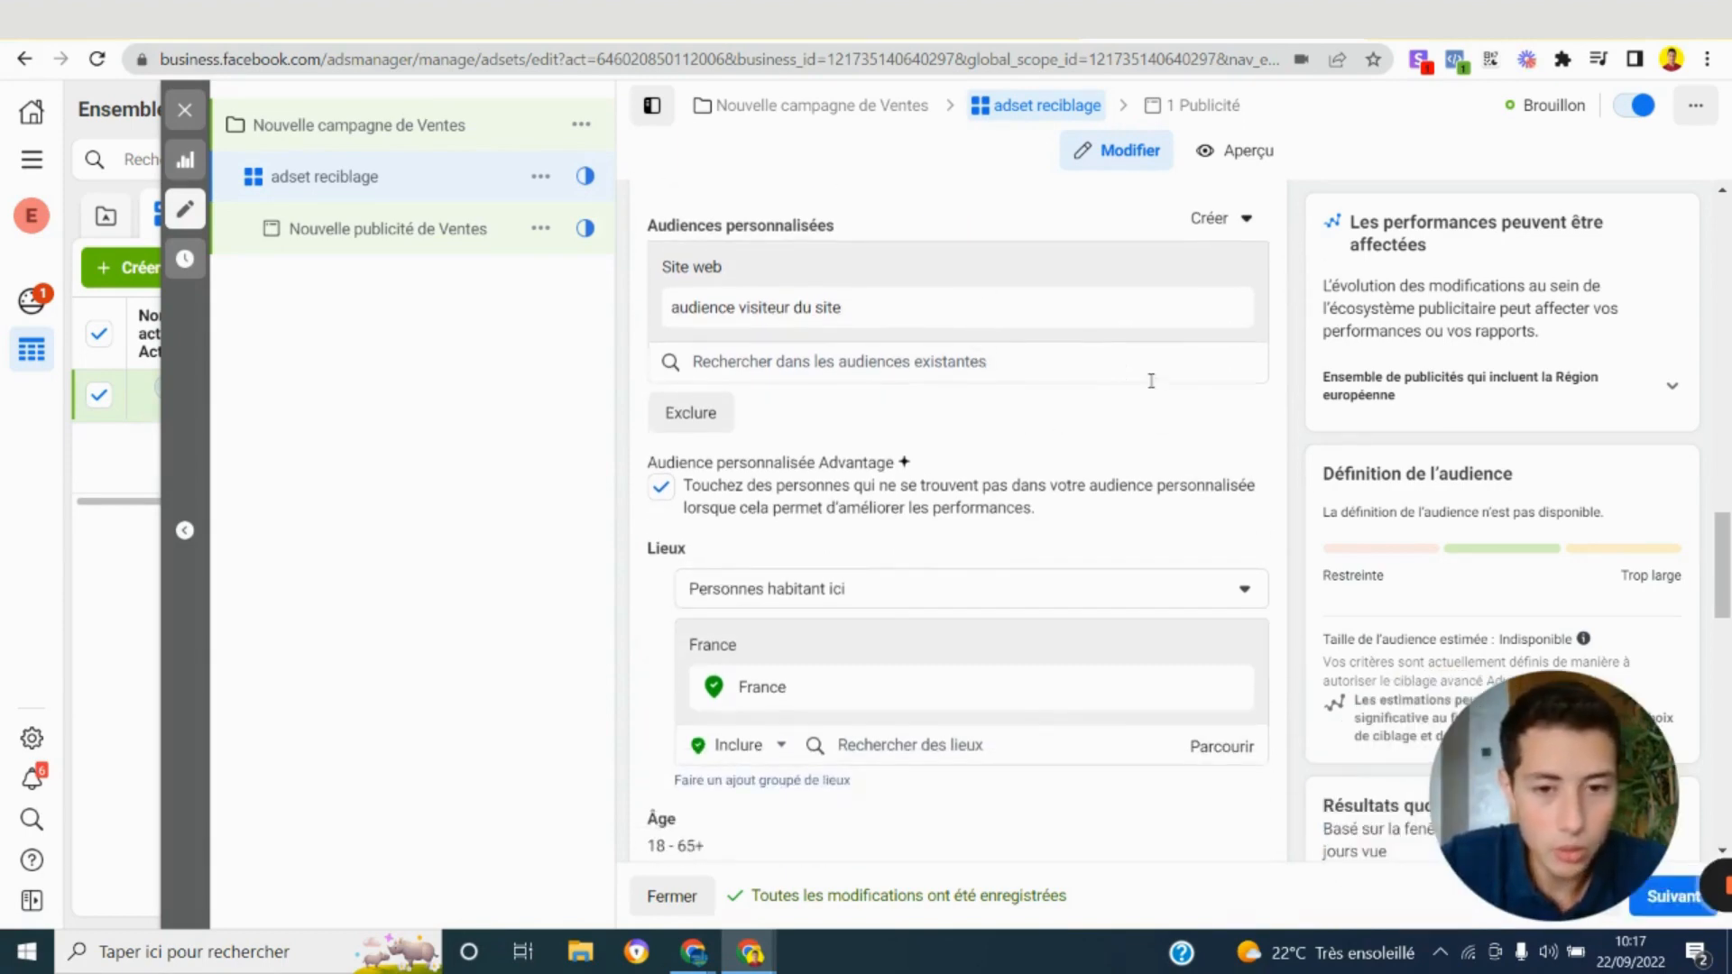
scroll(1404, 469, "down", 1)
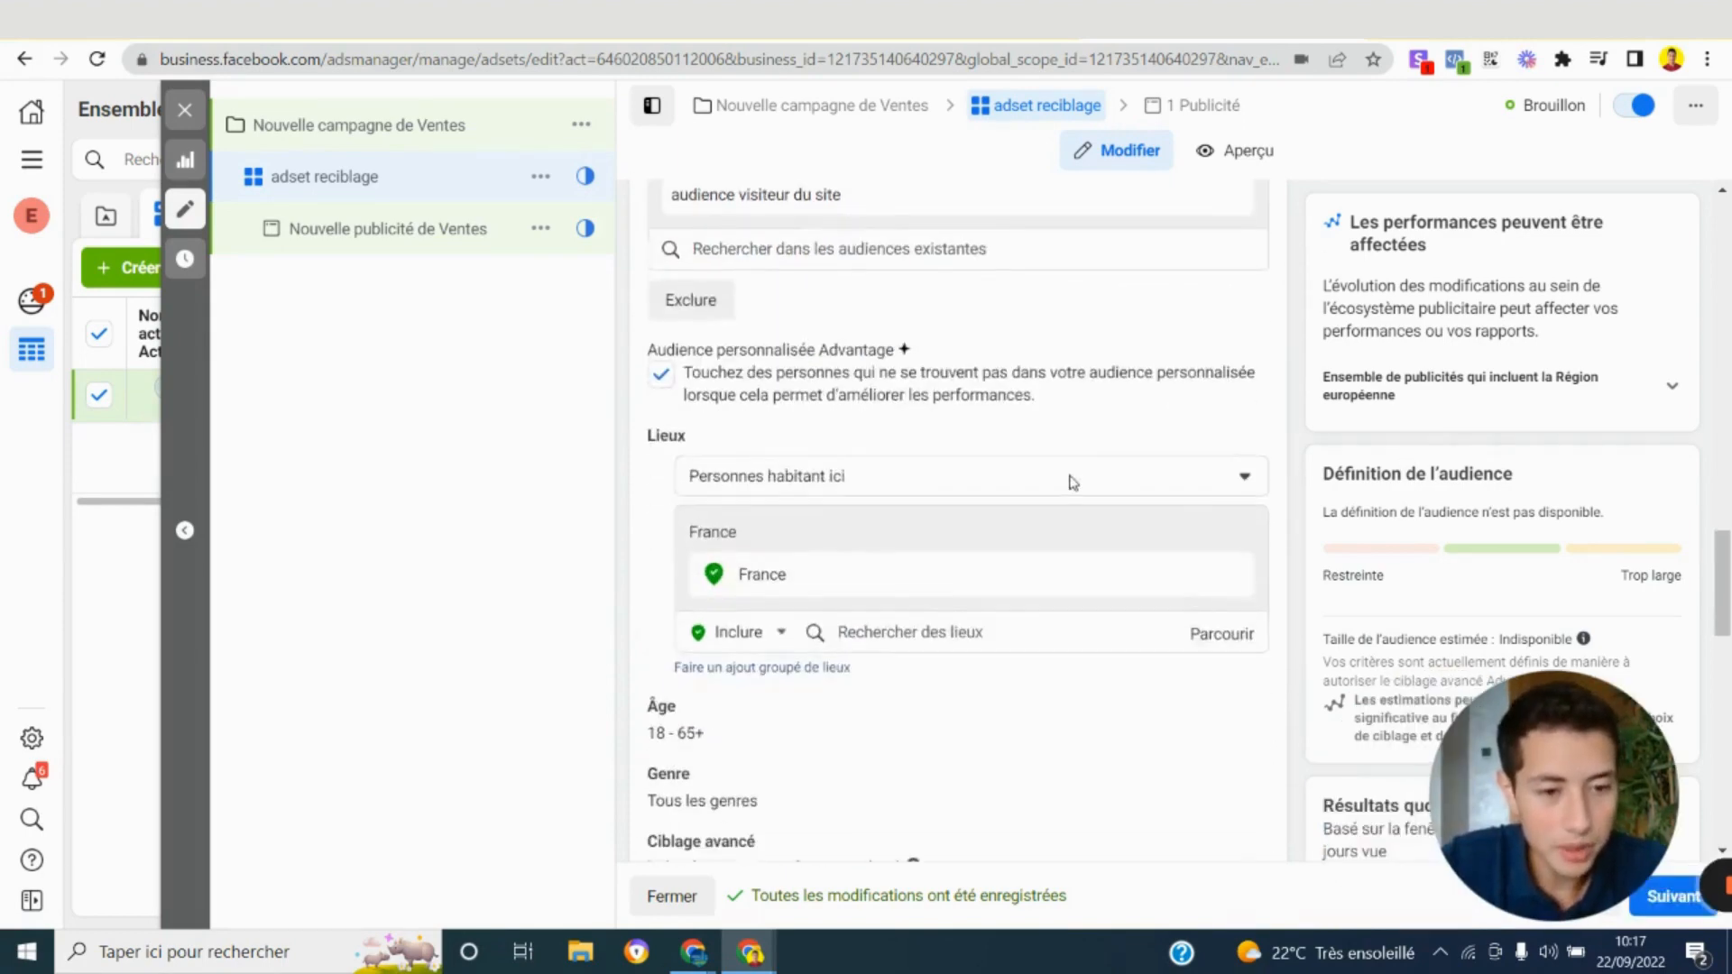
scroll(1038, 462, "up", 5)
scroll(1039, 464, "up", 8)
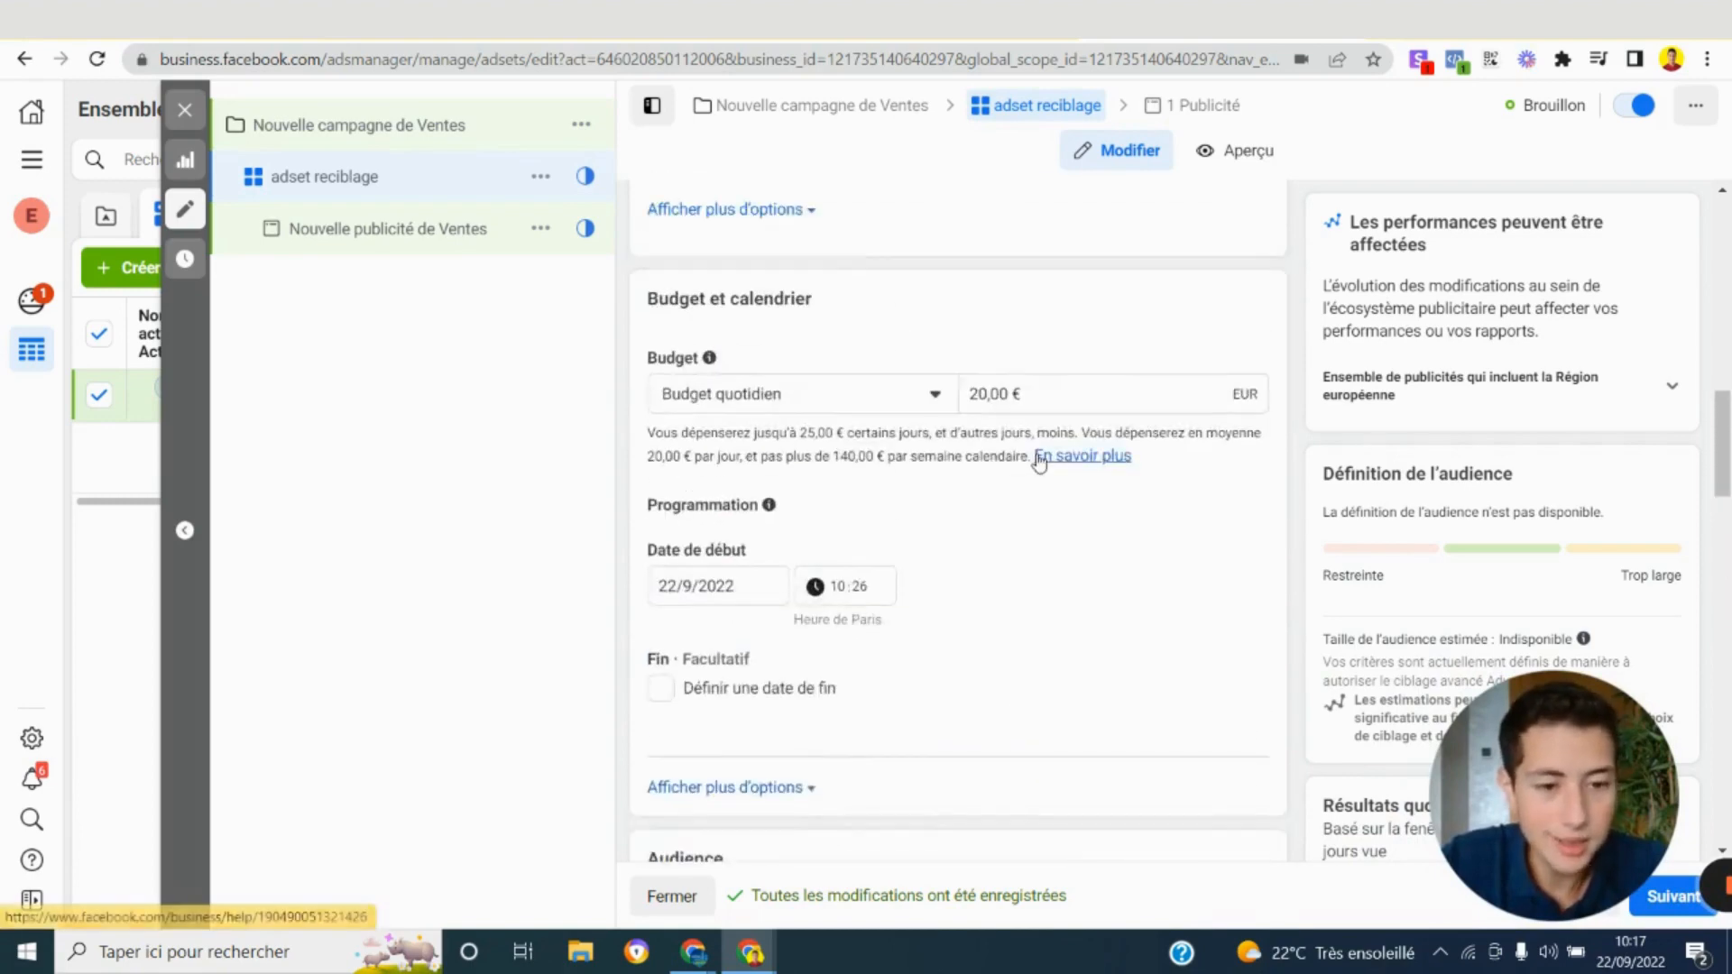
scroll(1042, 460, "down", 4)
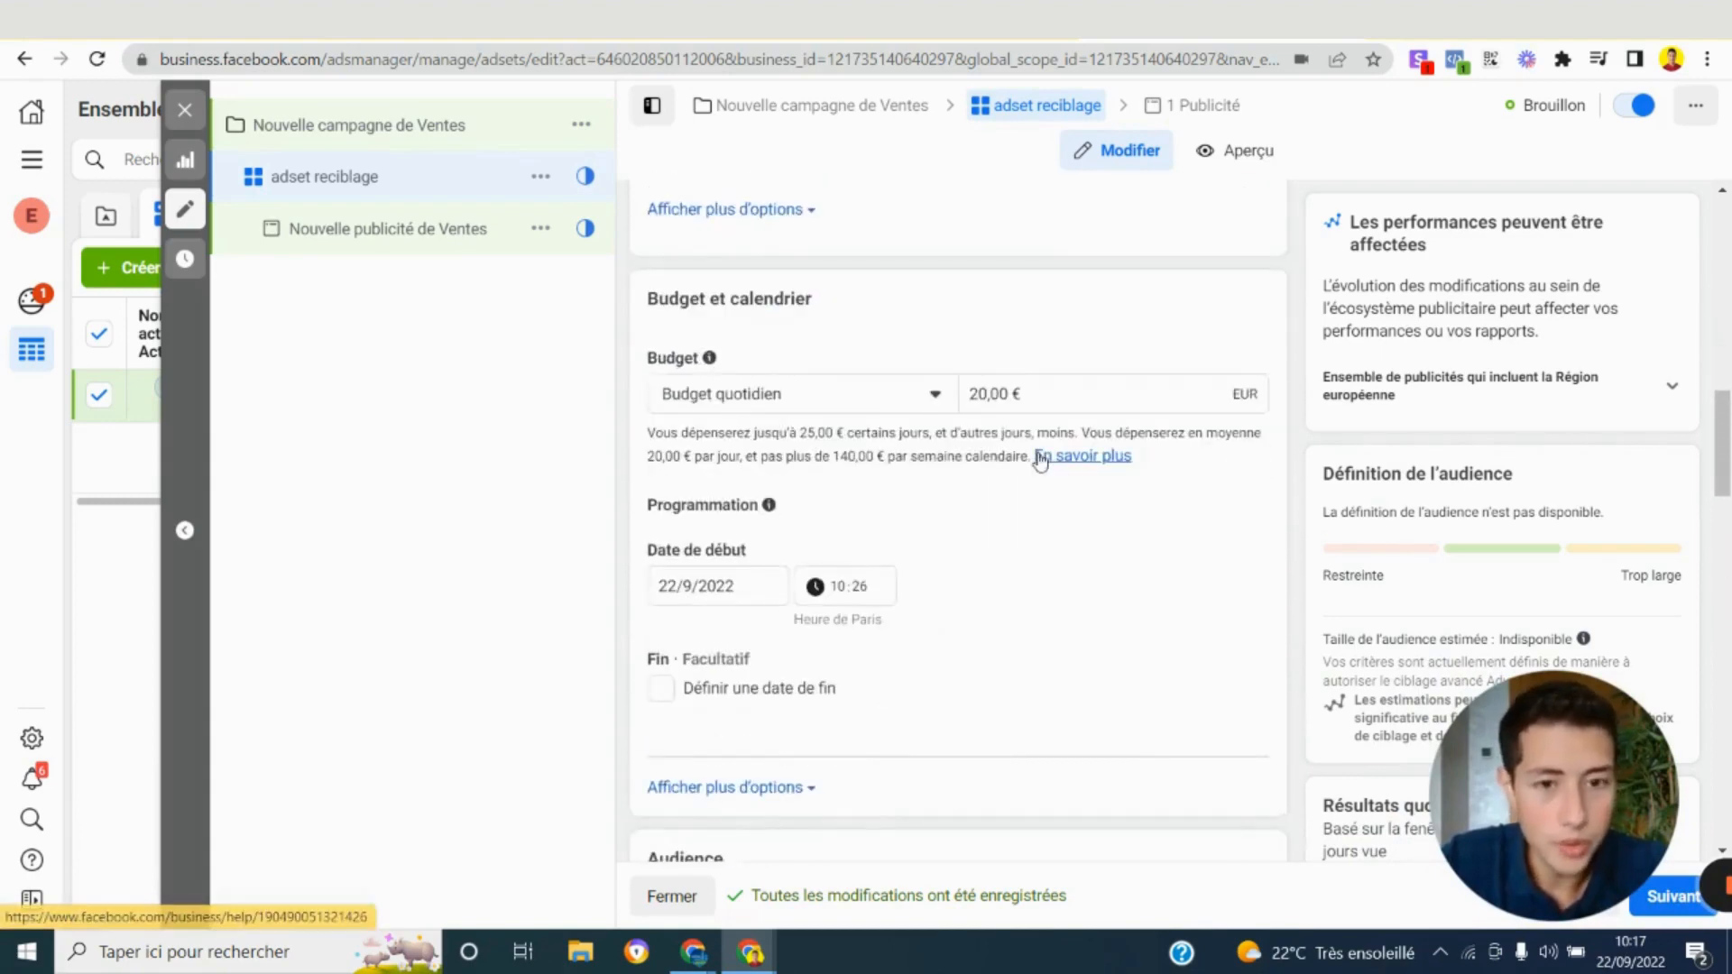
scroll(1036, 460, "down", 6)
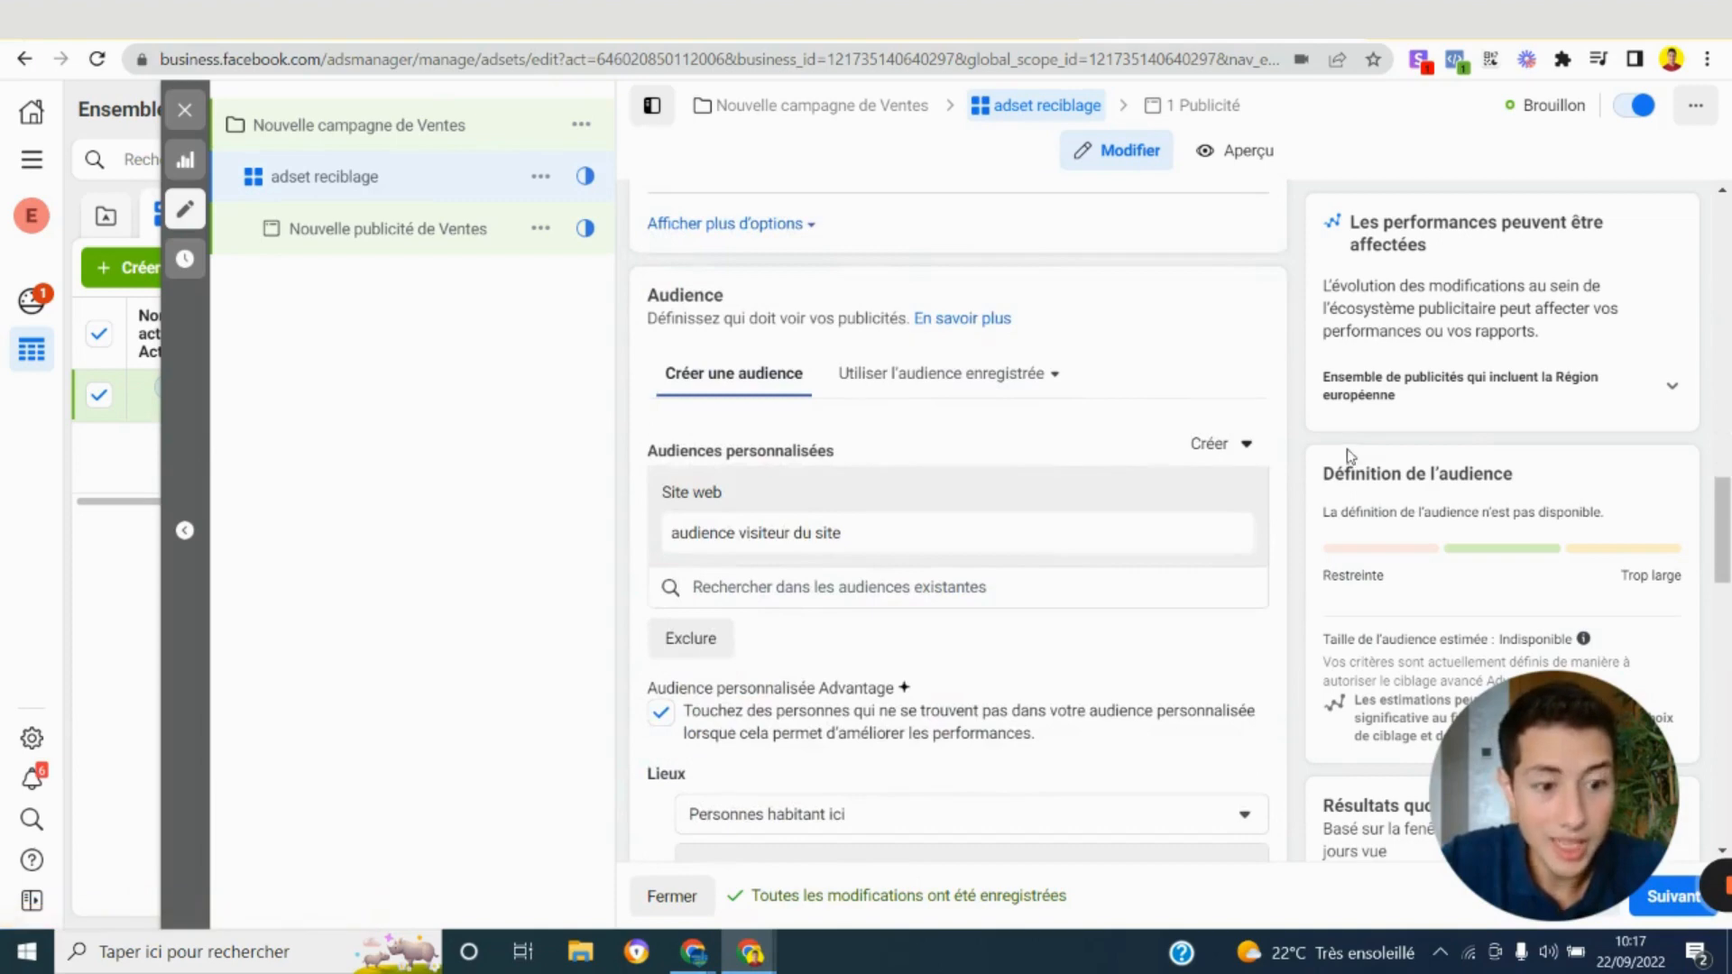